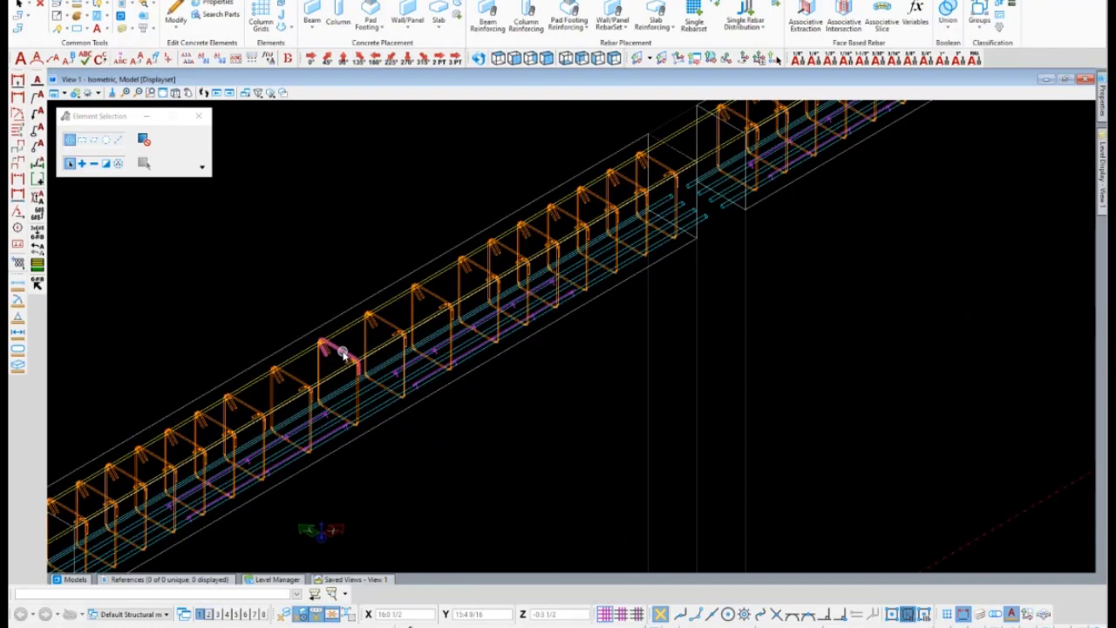
Open the Beam Reinforcing settings for the beam's existing rebar and show its longitudinal reinforcing data.
click(343, 352)
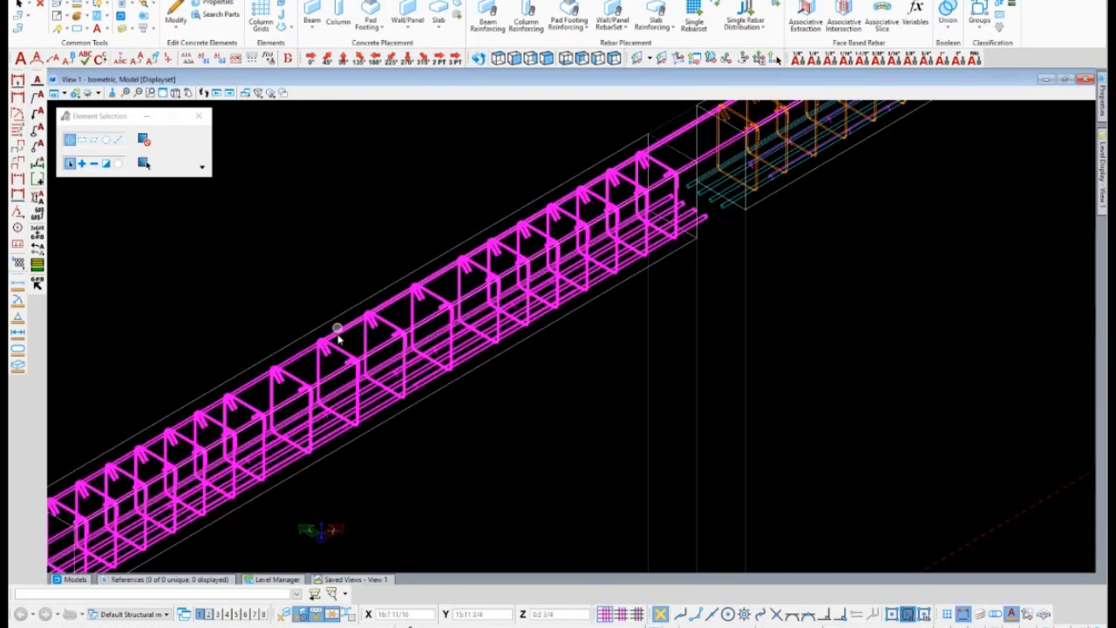
mouse_move(329, 347)
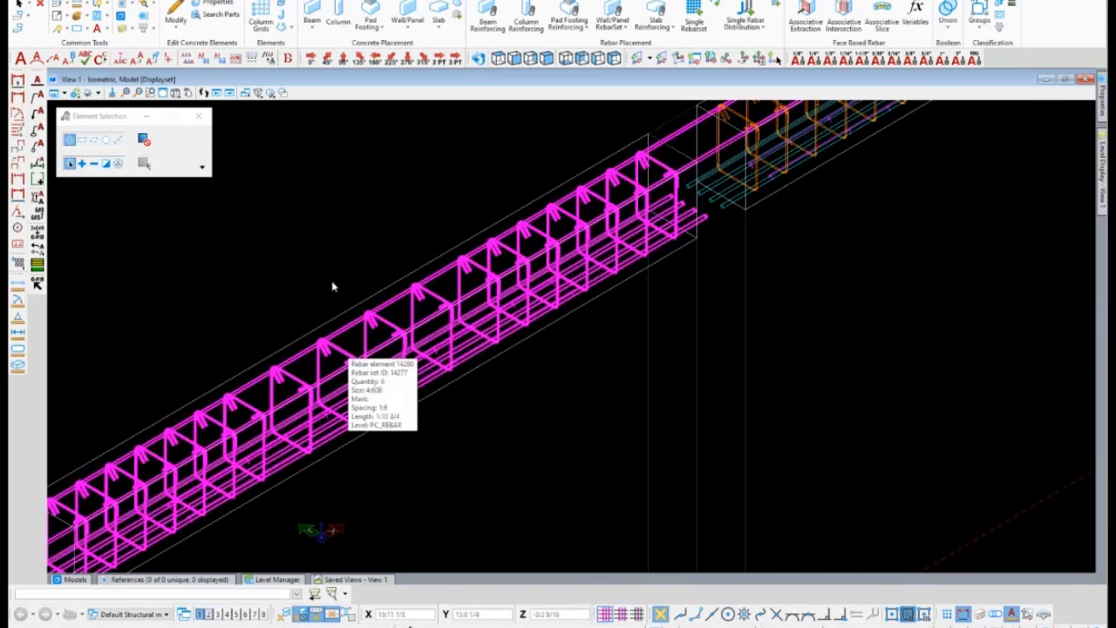
click(476, 392)
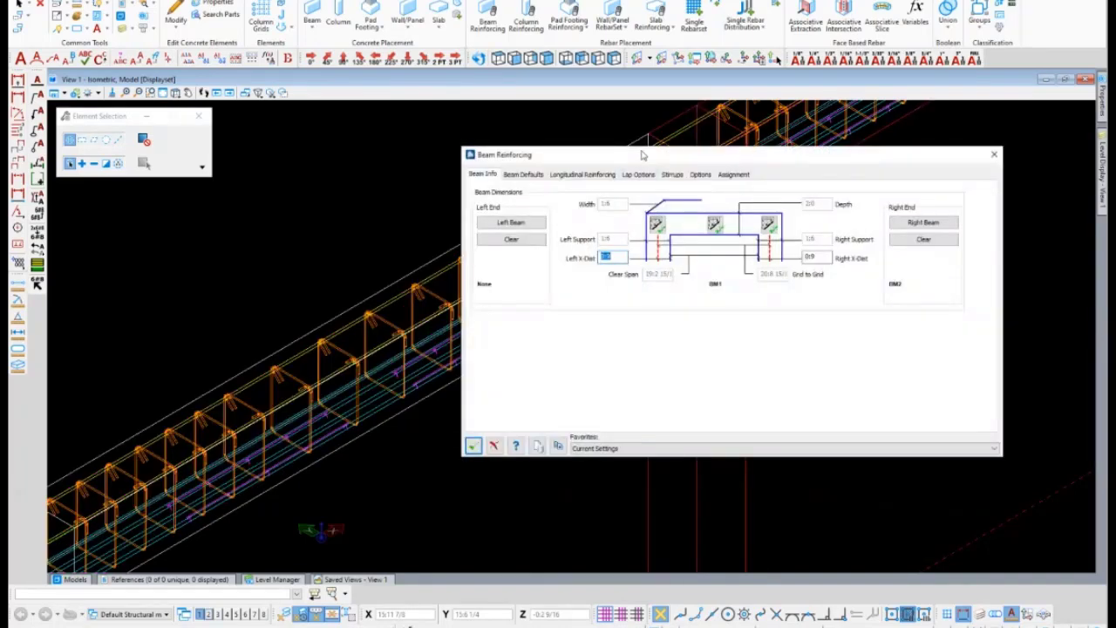
drag(643, 154, 608, 136)
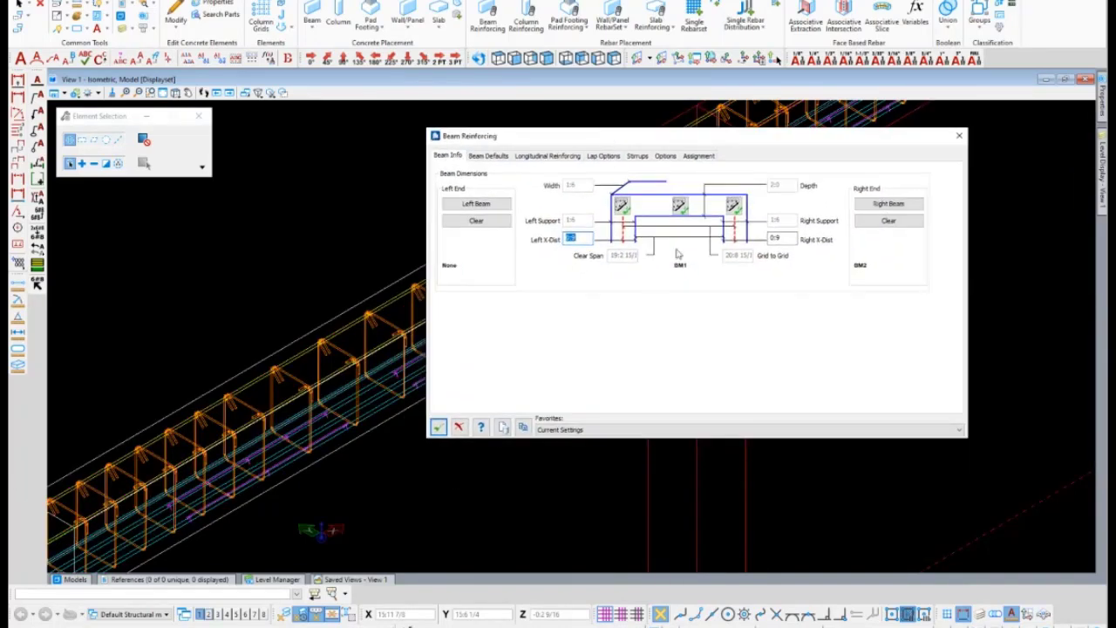
click(547, 155)
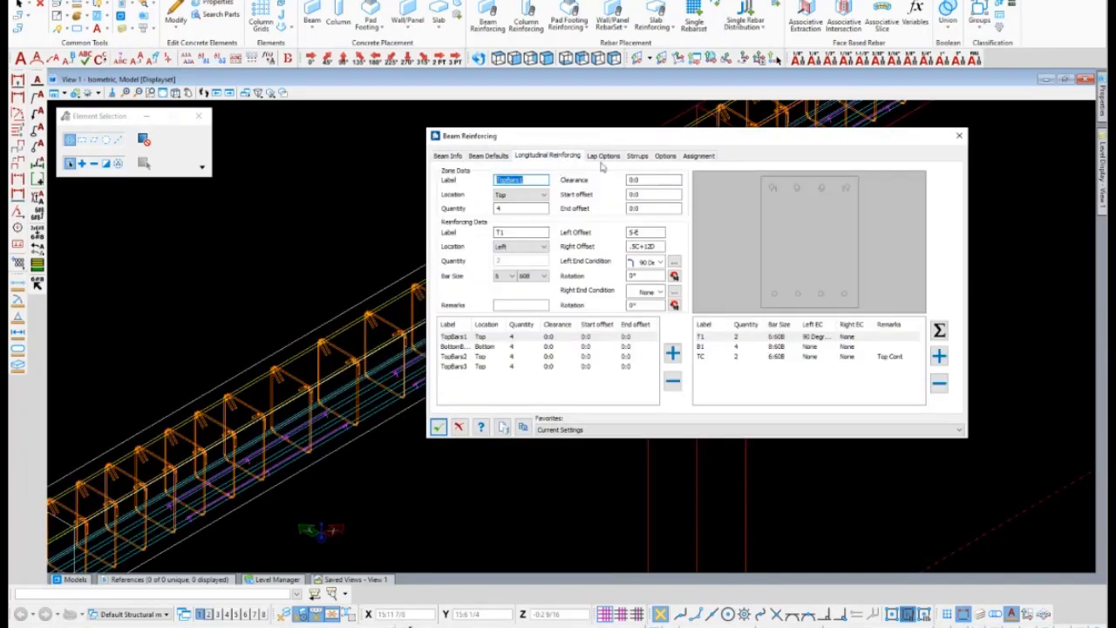
drag(590, 137, 619, 143)
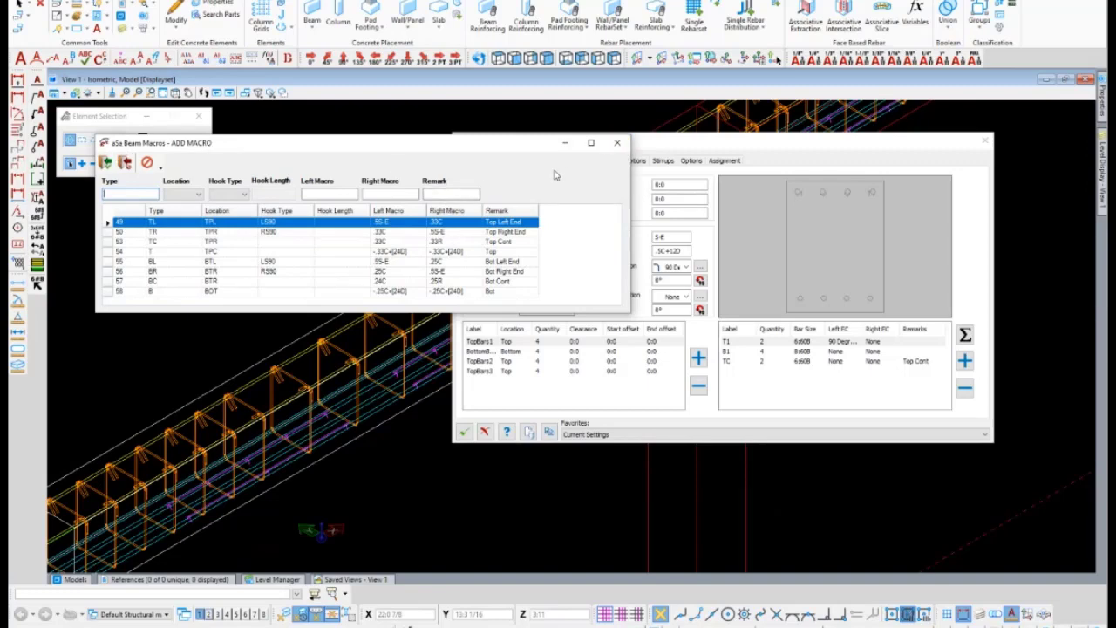
Close the aSa Beam Macros list and show the reinforced beam in top view beside the reinforcing settings.
click(617, 144)
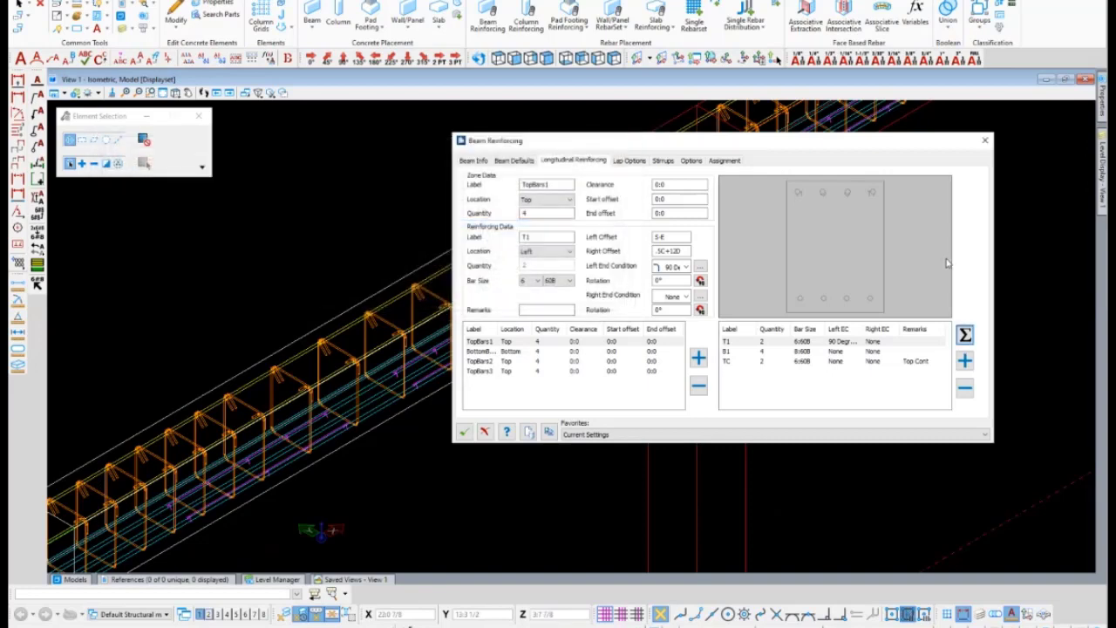
scroll(225, 322, down, 4)
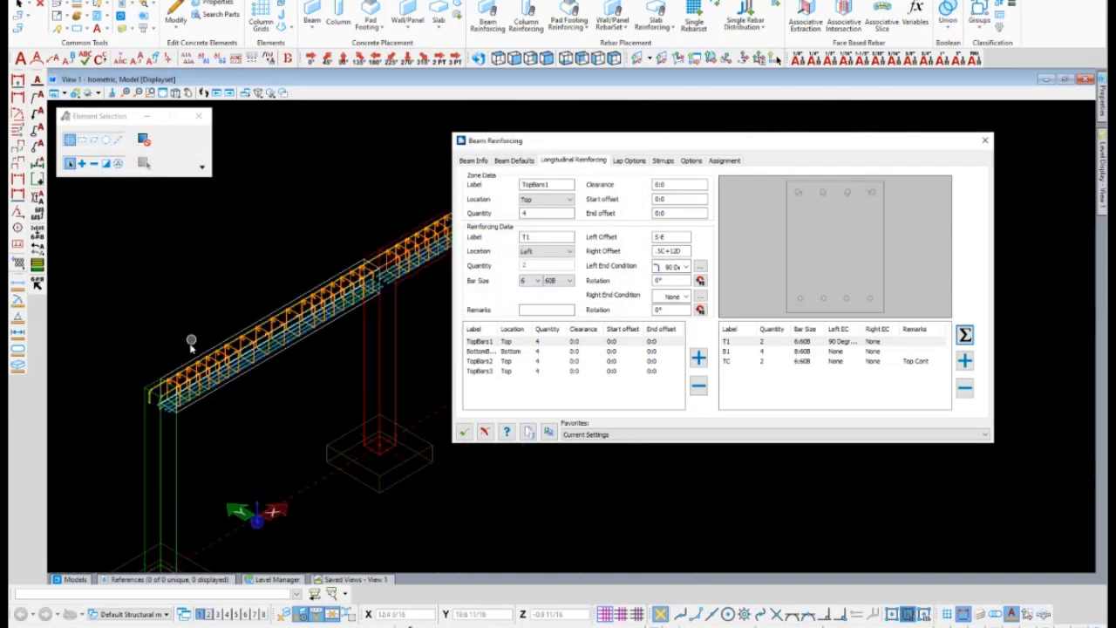
scroll(181, 375, up, 2)
scroll(182, 375, up, 2)
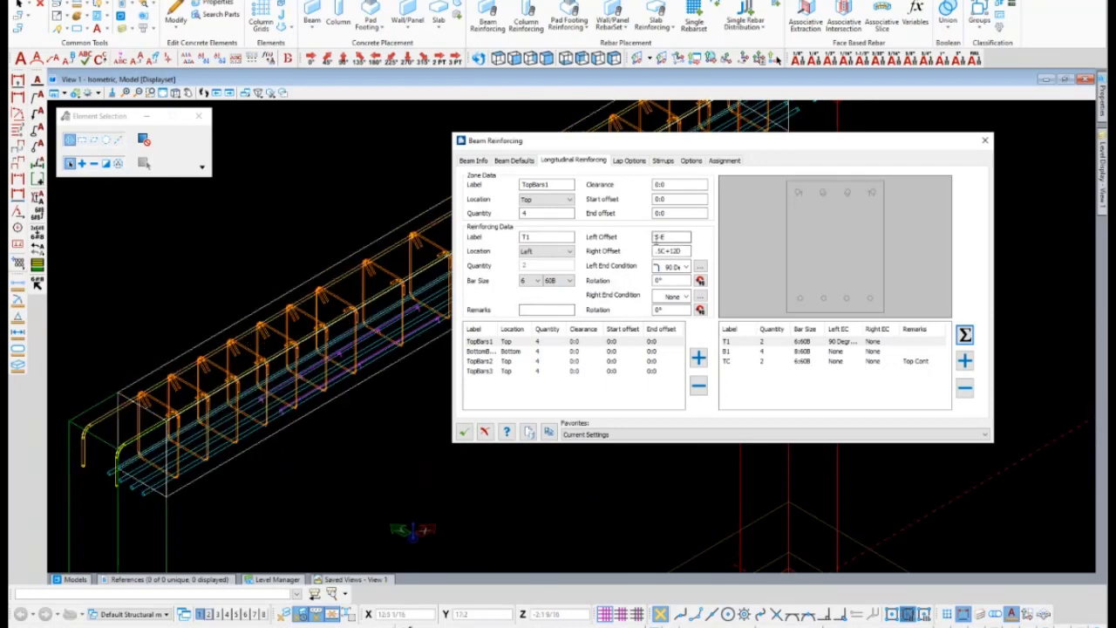
click(498, 58)
scroll(297, 342, down, 1)
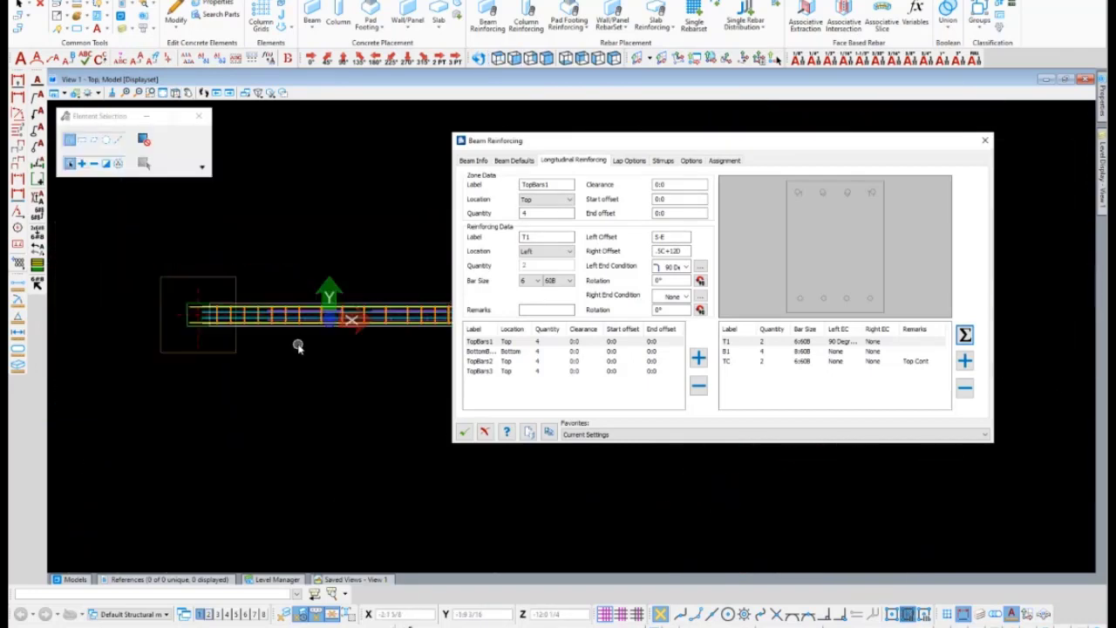
scroll(381, 328, up, 1)
drag(606, 141, 721, 109)
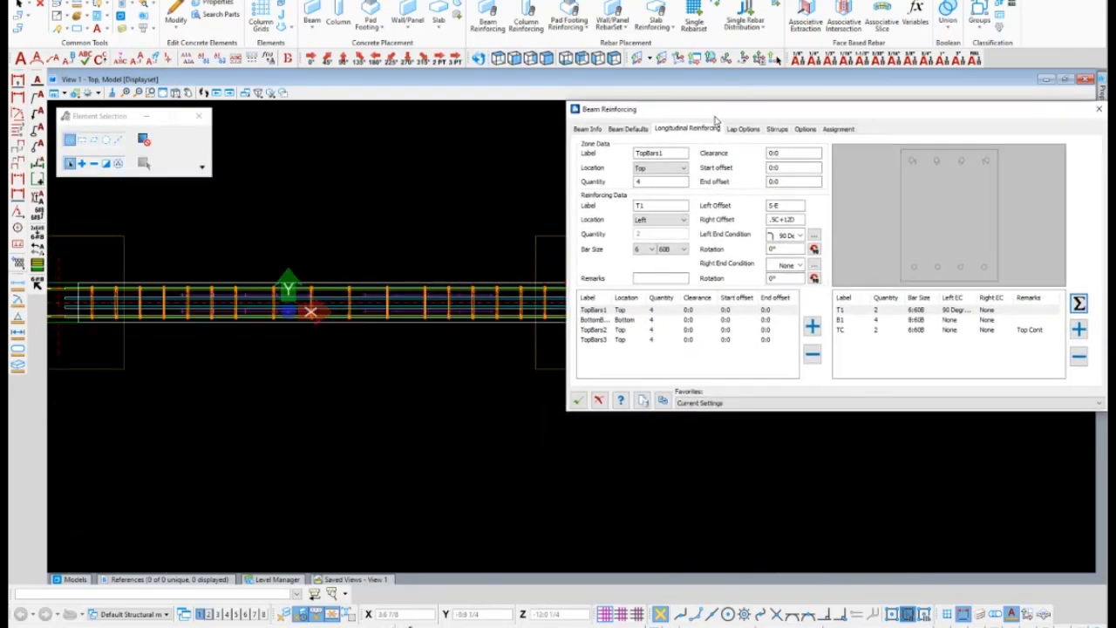
scroll(257, 319, down, 1)
scroll(259, 322, up, 1)
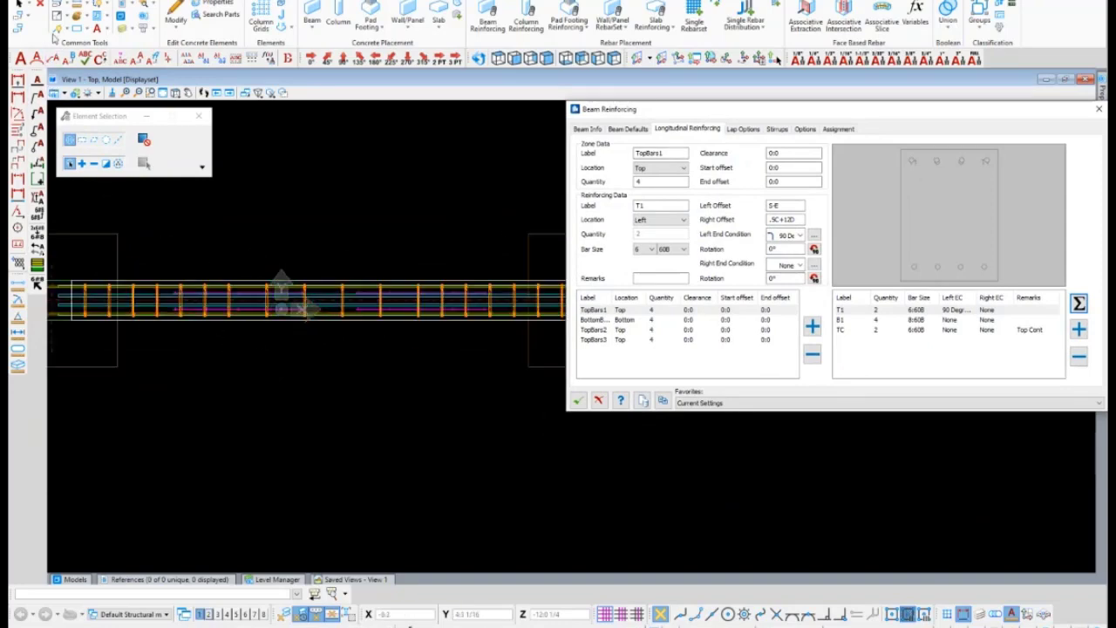
Draw a short line perpendicular to the beam's edge near midspan, extending outward from the beam.
click(57, 28)
click(312, 280)
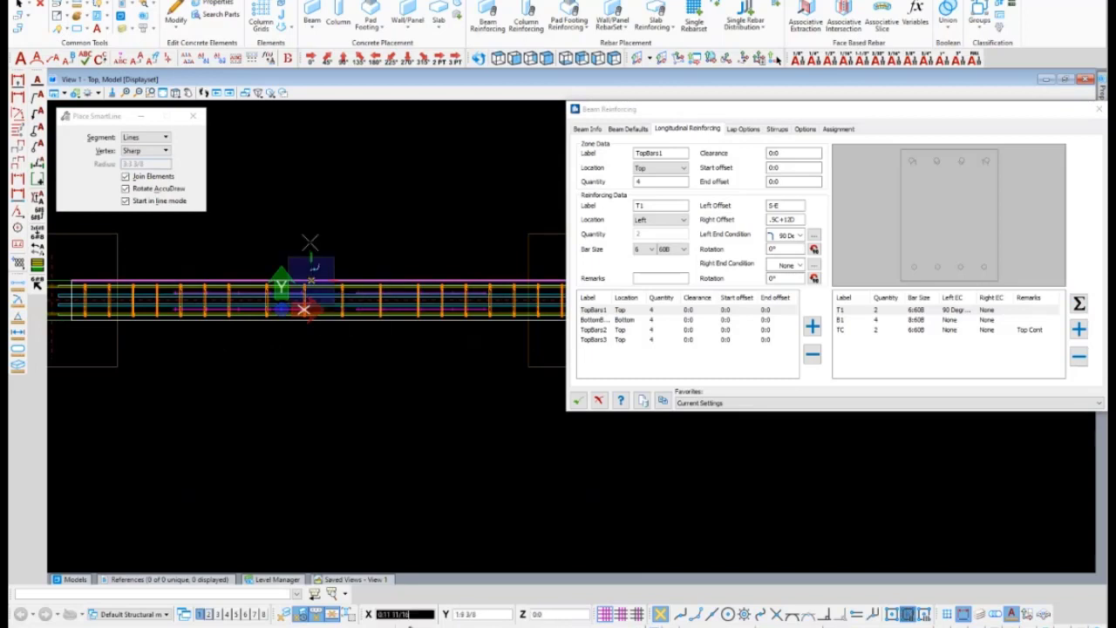
click(311, 242)
right_click(313, 242)
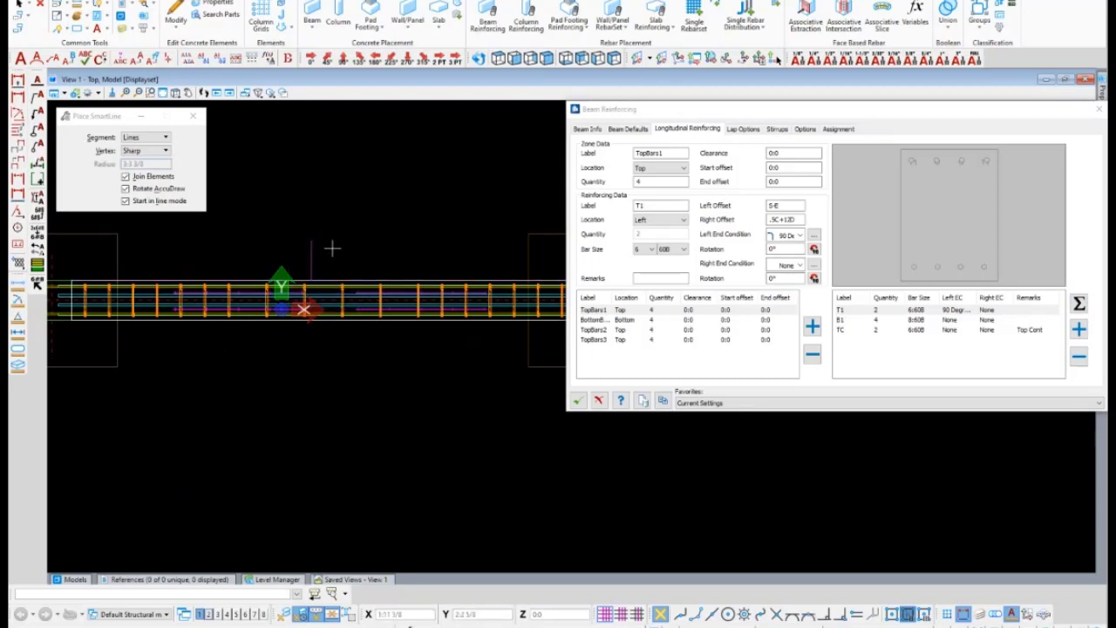
key(Escape)
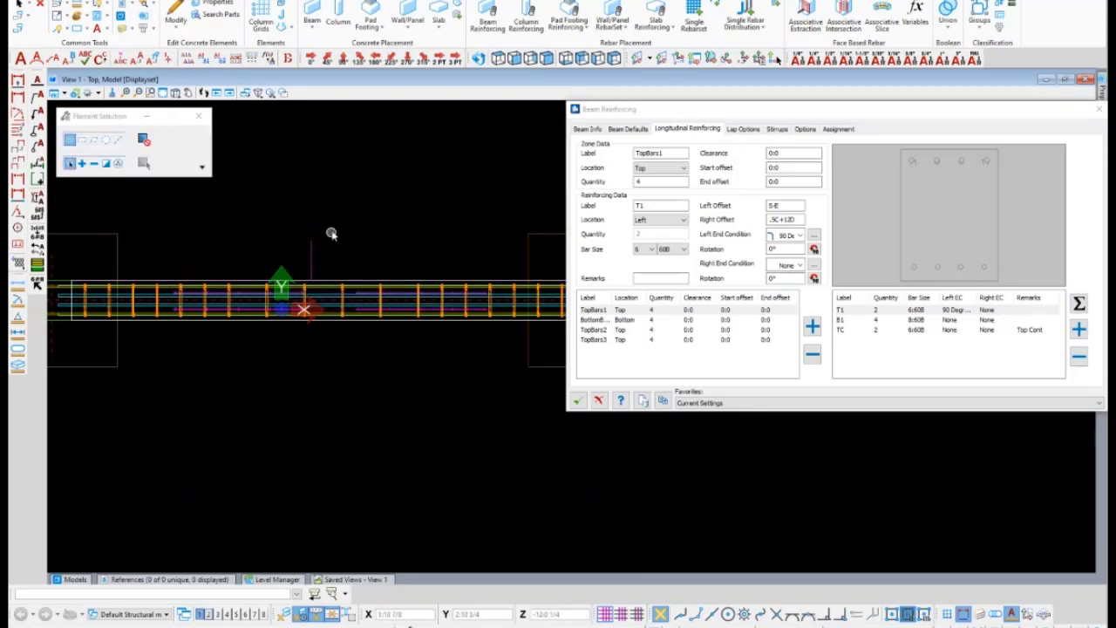
Copy the short perpendicular line once along the beam toward its right end.
right_click(294, 218)
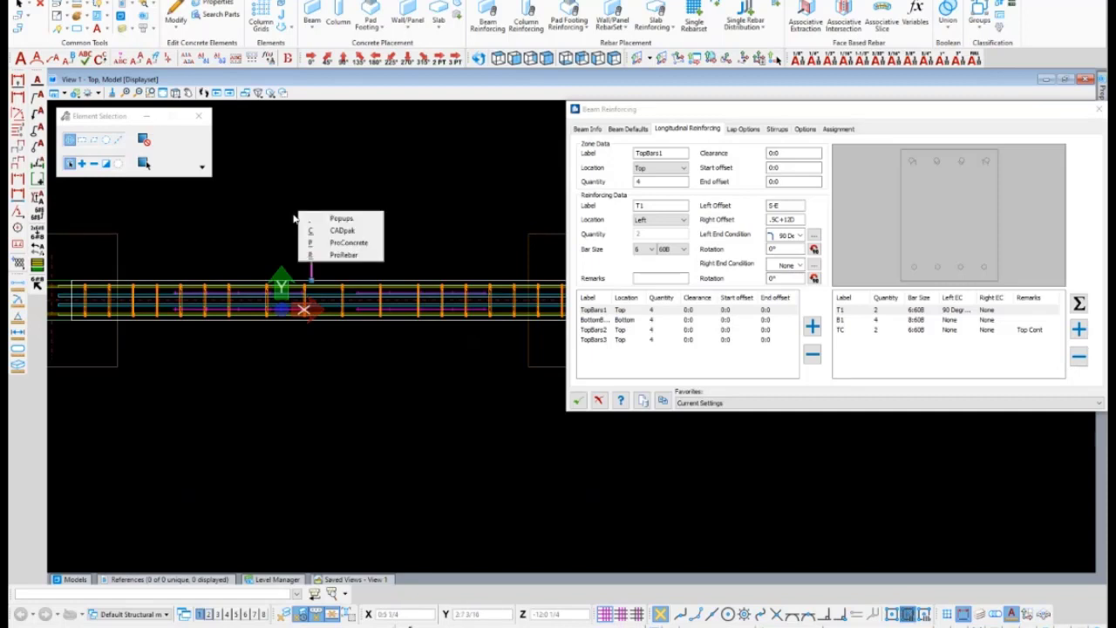
key(space)
click(263, 210)
click(293, 209)
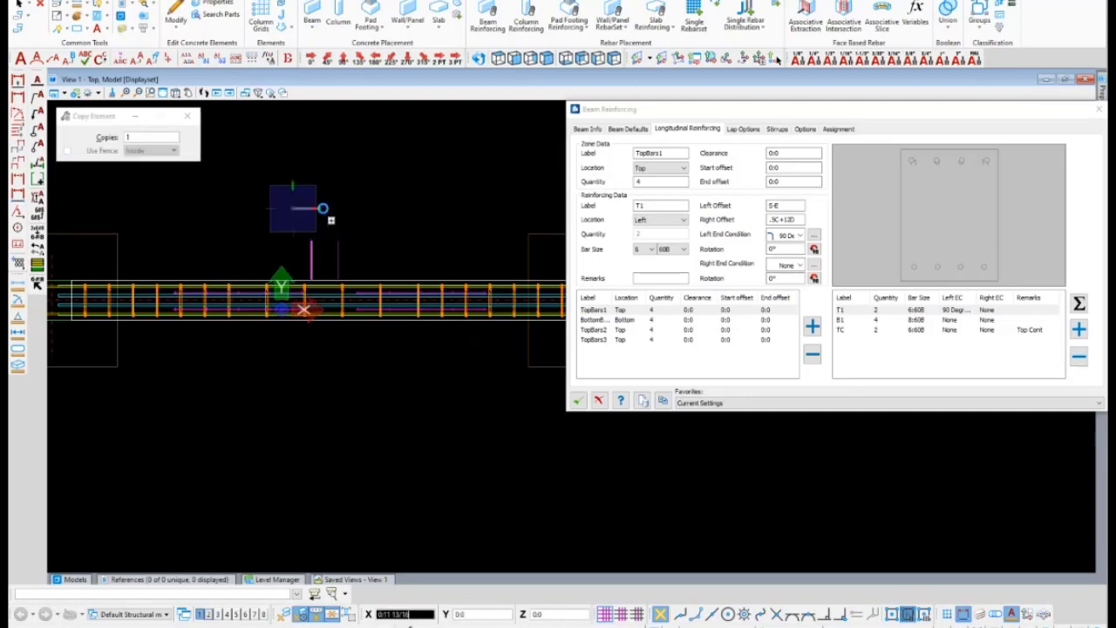
key(Escape)
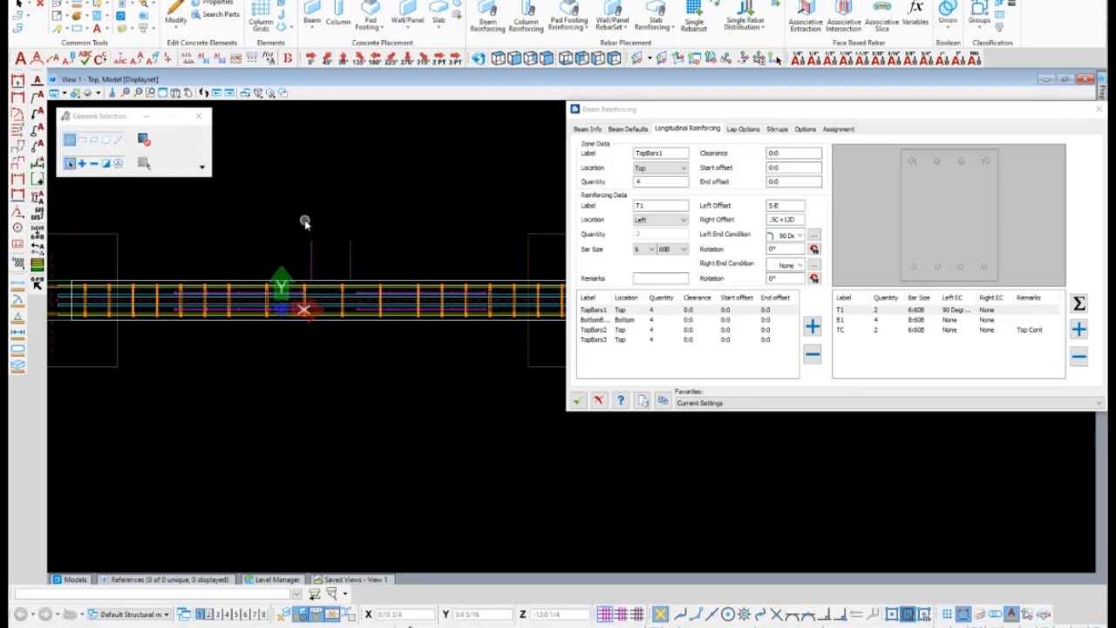
Delete both short perpendicular marker lines beside the beam.
scroll(261, 299, up, 5)
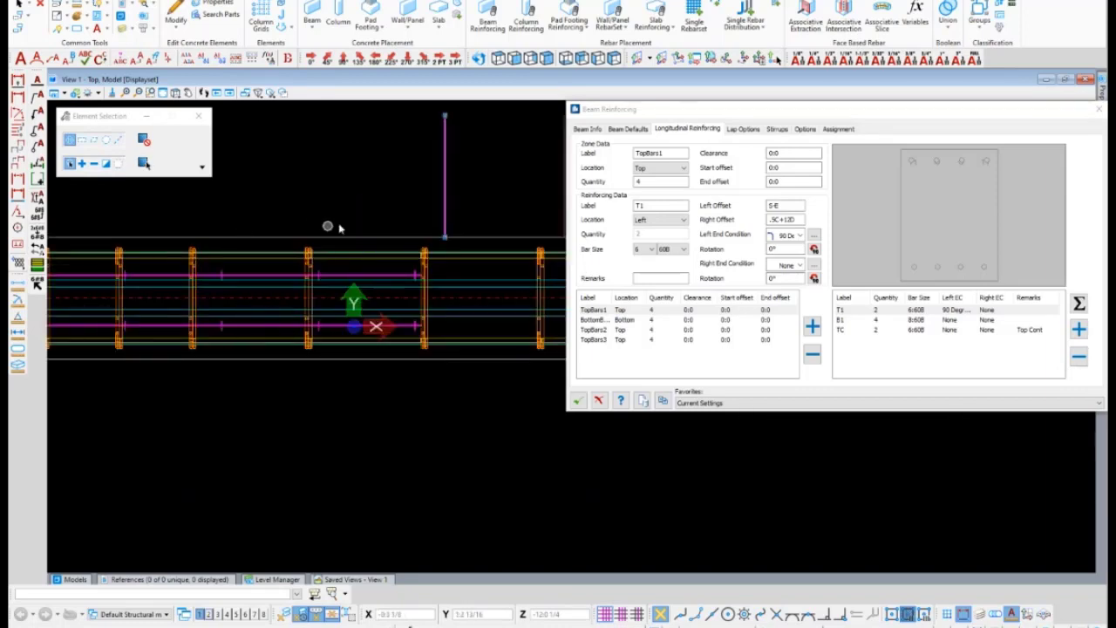
scroll(369, 222, down, 5)
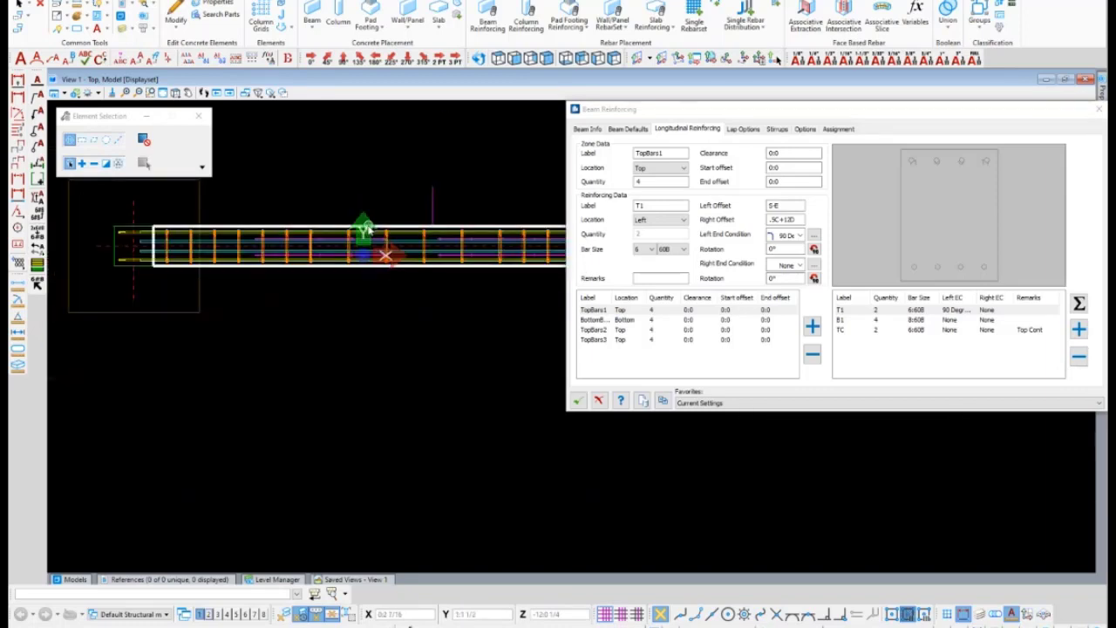
click(410, 199)
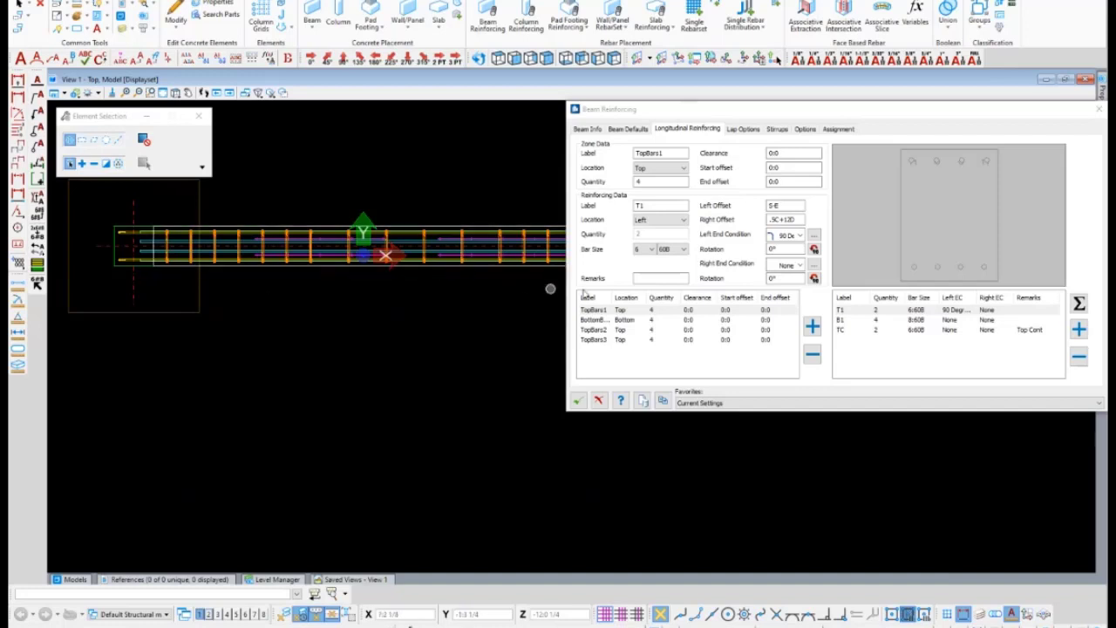
Remove the B1 bars from all four bottom positions of the beam section.
click(847, 320)
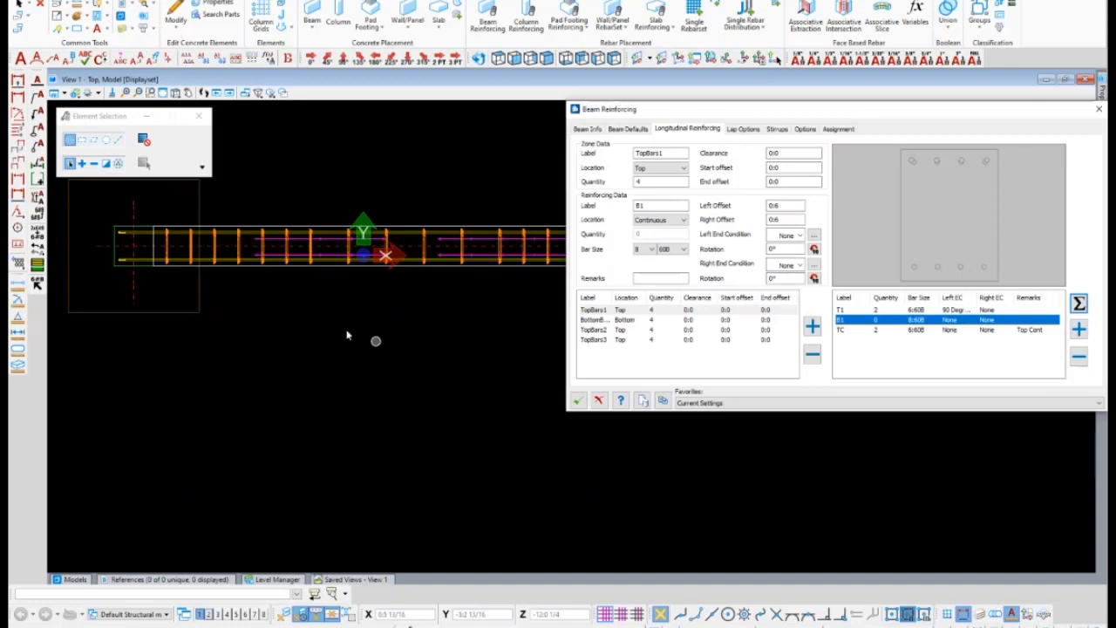
scroll(175, 236, up, 3)
scroll(223, 299, up, 3)
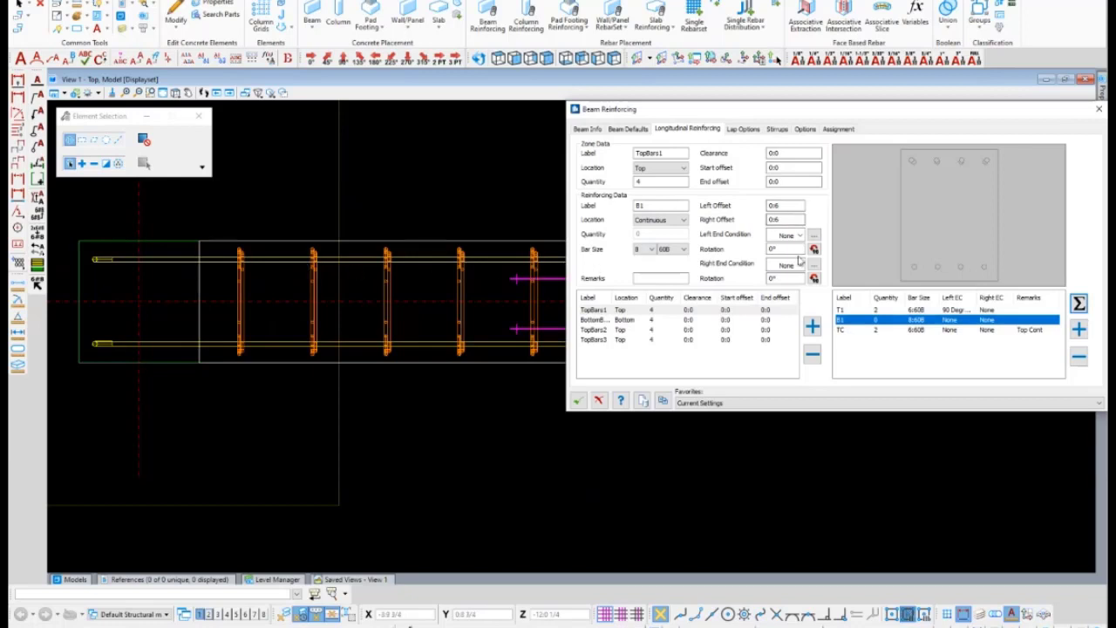
For the T1 top bars, set the right offset to 0:0 and the left offset to S.
click(867, 312)
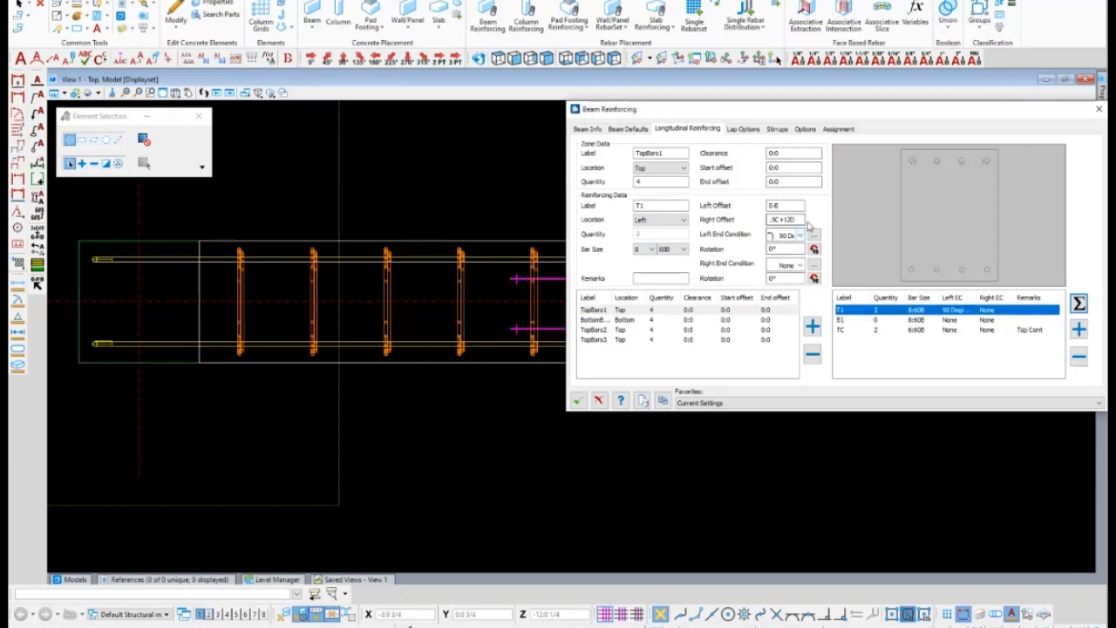
drag(793, 220, 747, 222)
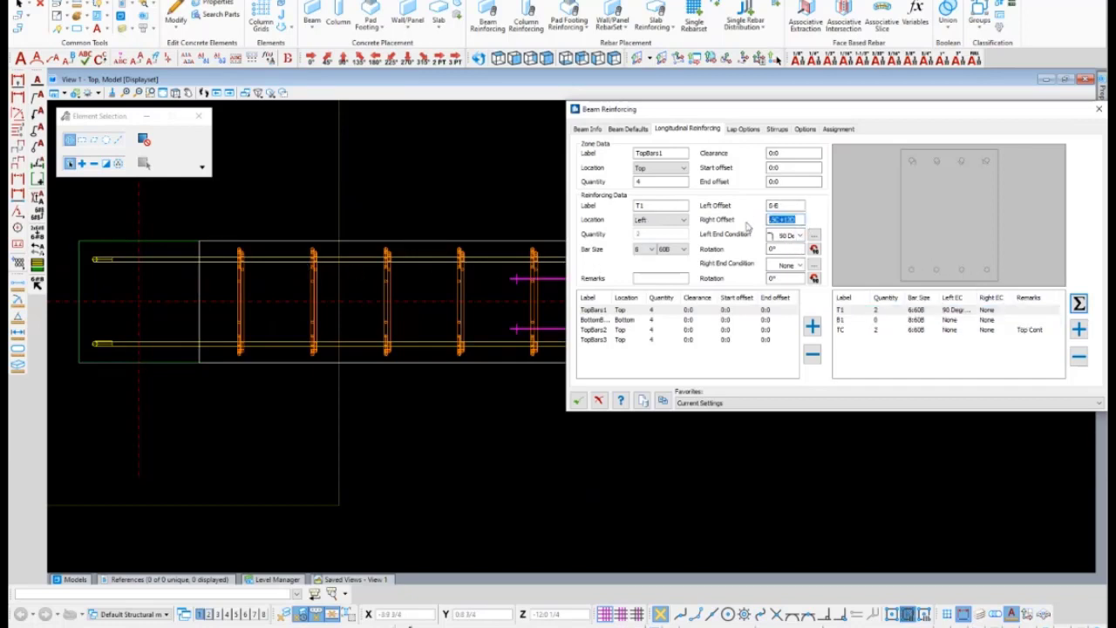
key(BackSpace)
click(789, 205)
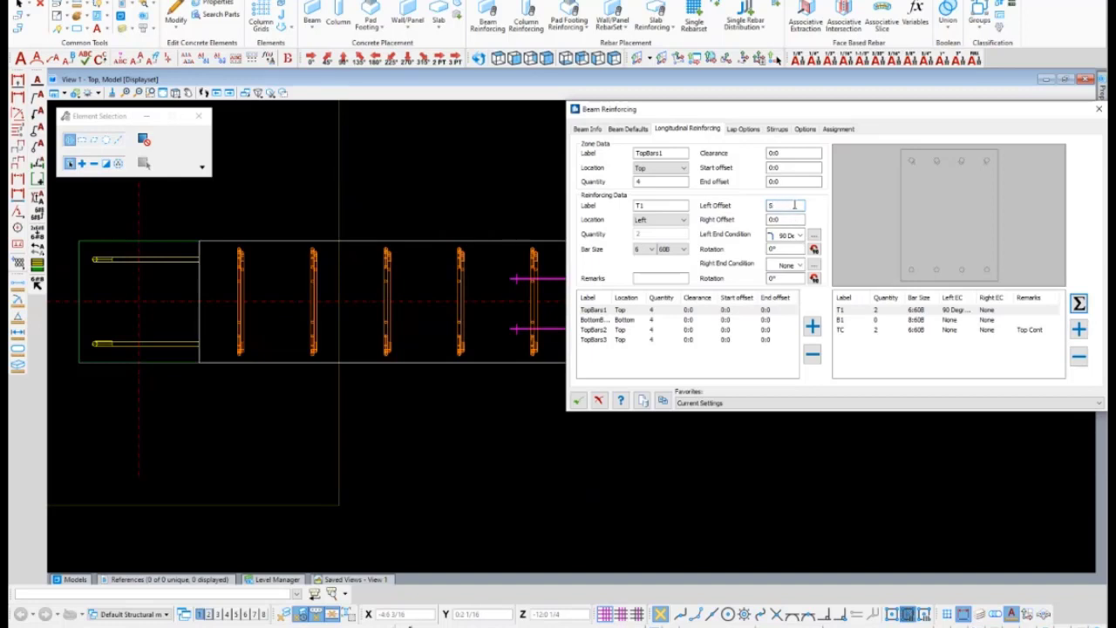
click(781, 221)
click(773, 205)
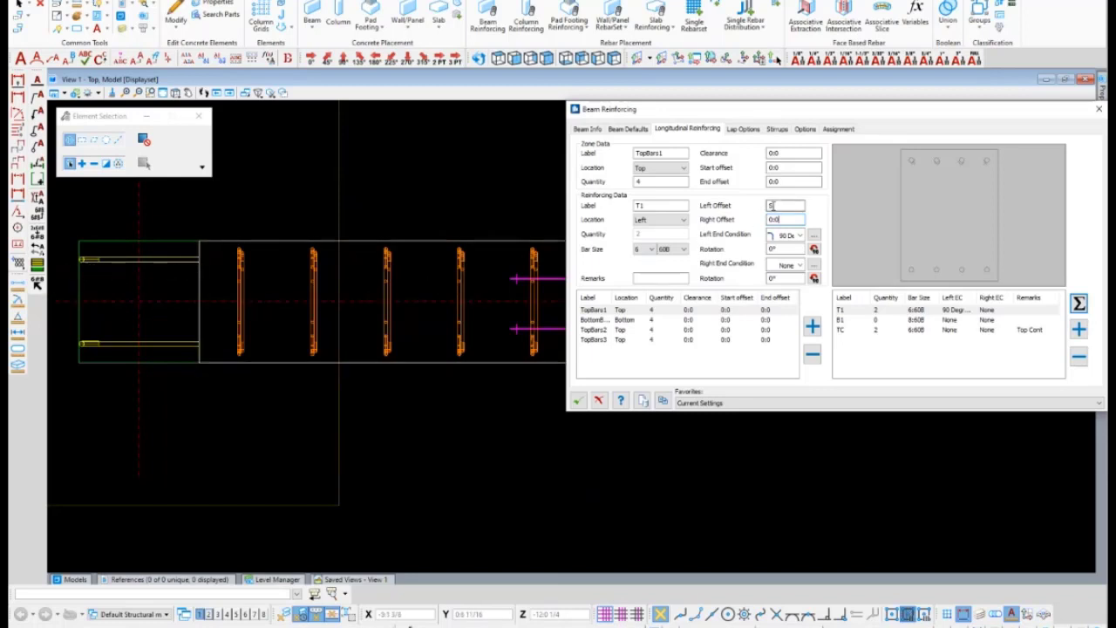
Check the edge clearance in the beam defaults and set the T1 bars' left offset to S-E.
click(628, 129)
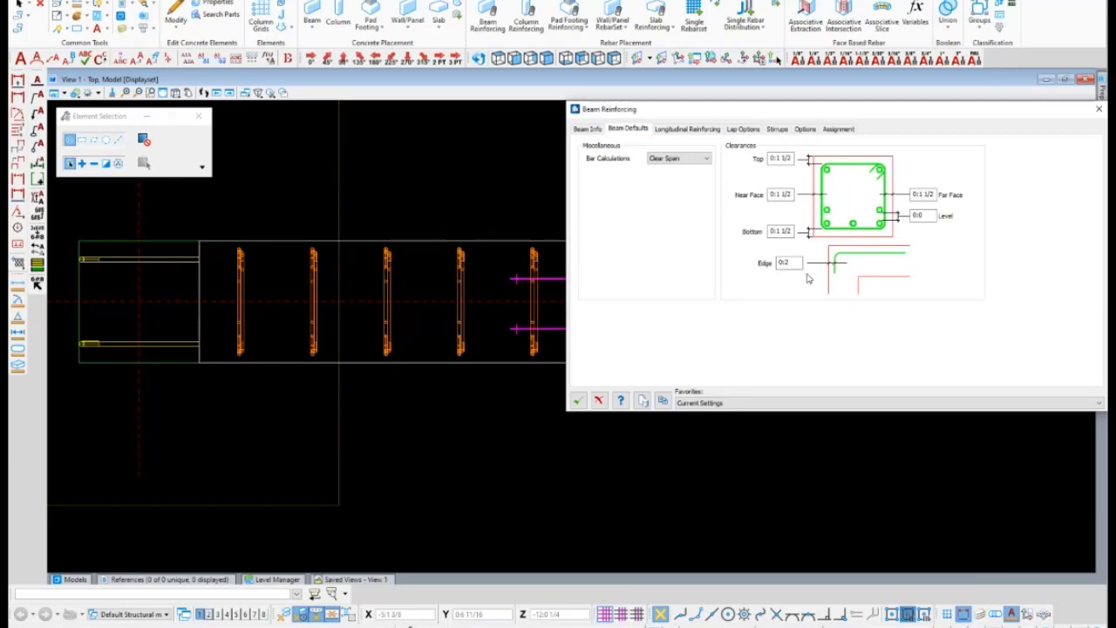
click(687, 129)
click(782, 206)
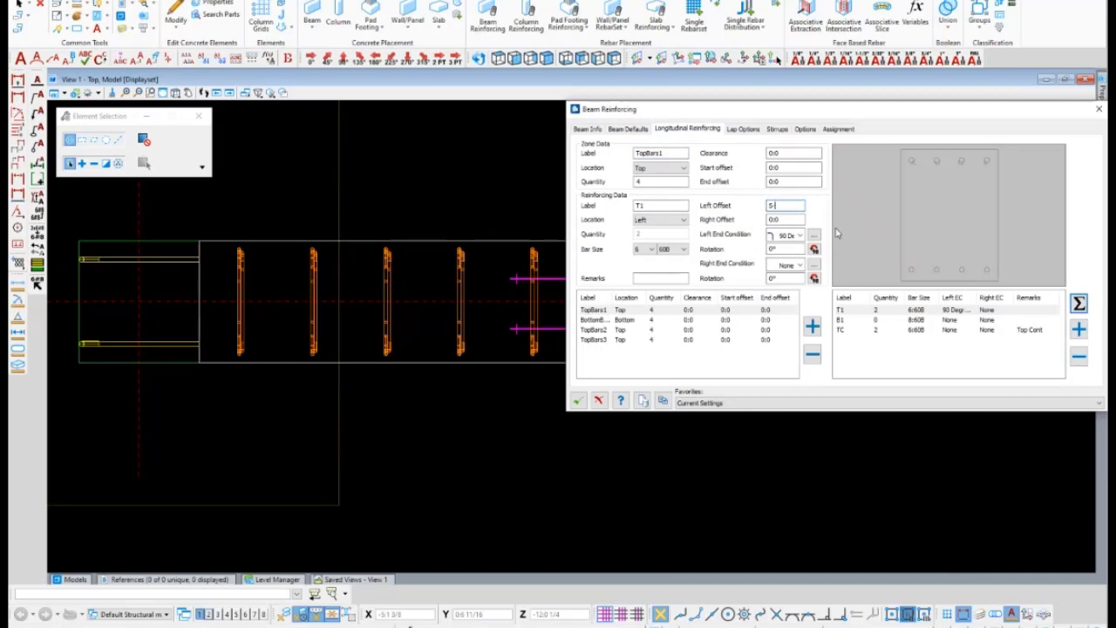
key(Tab)
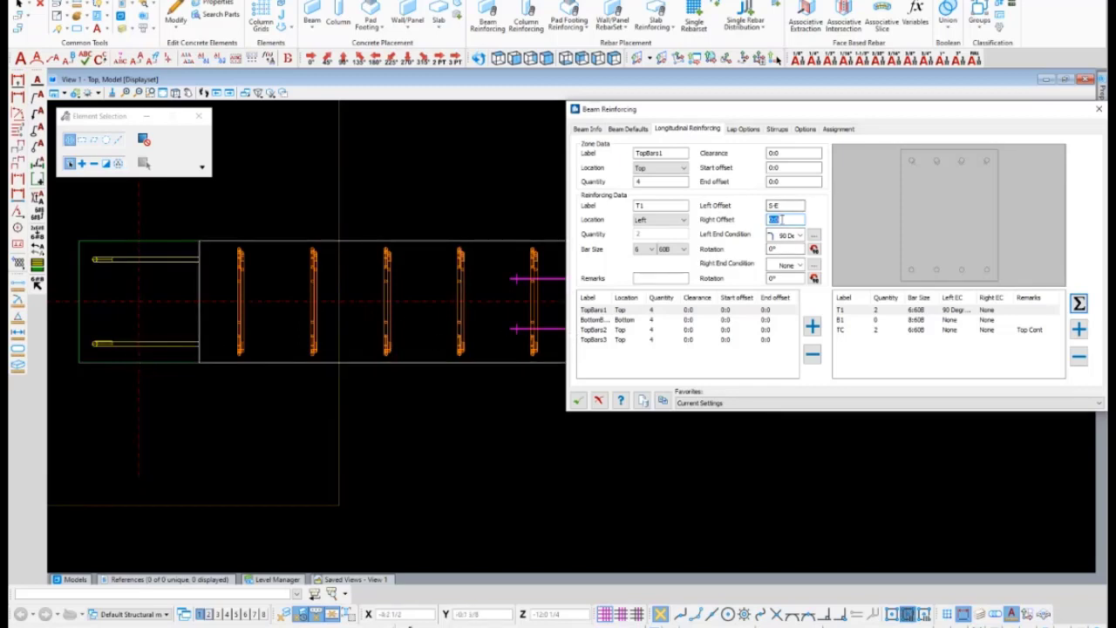
Set the T1 bars' right offset to .5C and inspect where the bars end along the span.
text(5)
key(Tab)
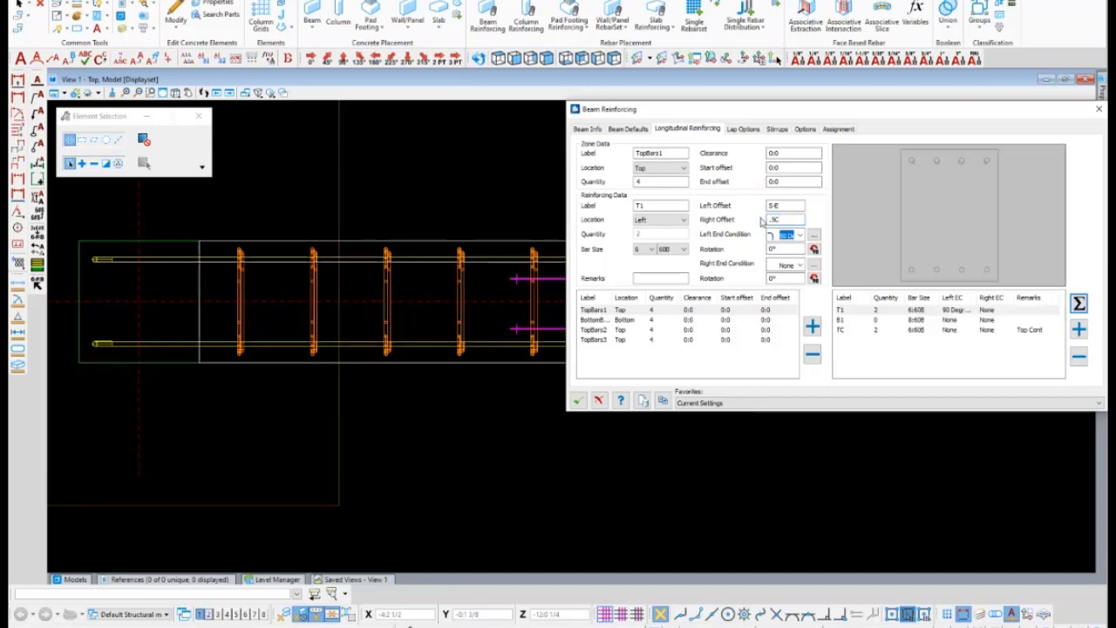
scroll(194, 350, down, 5)
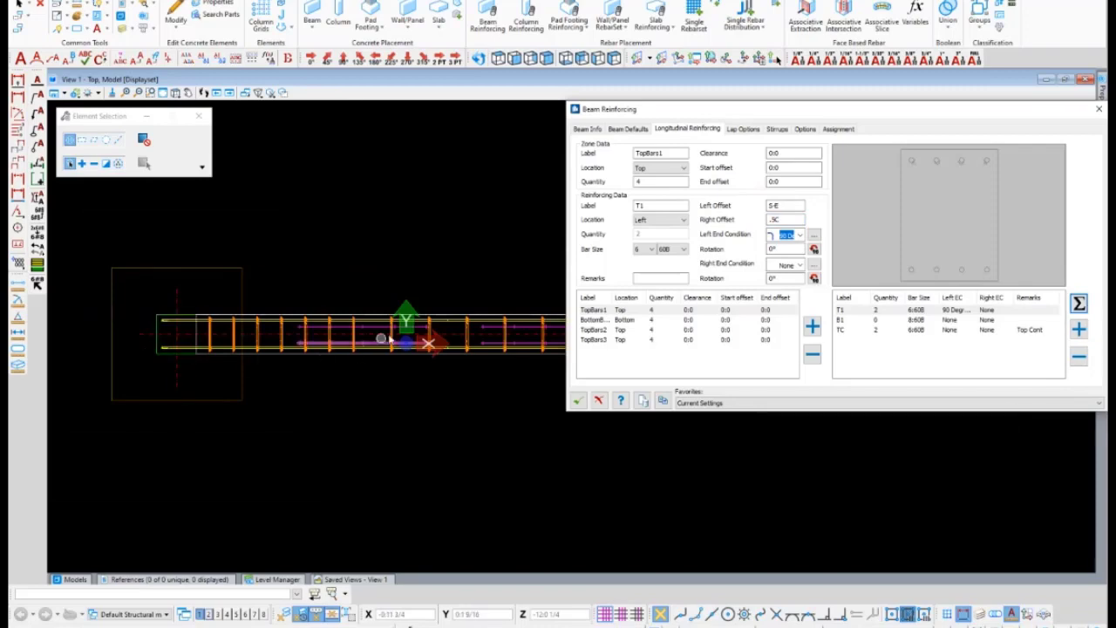
scroll(432, 335, up, 3)
Remove the TC bars from the two top corner positions and set the T1 bars' right offset to .5C+12D.
click(898, 330)
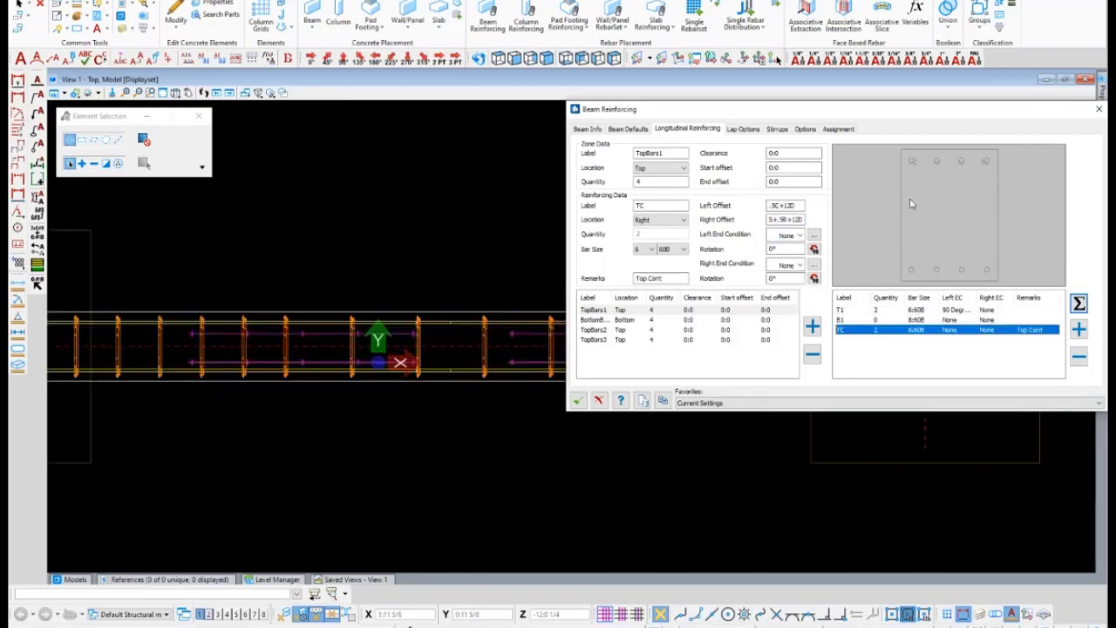
click(914, 164)
click(984, 165)
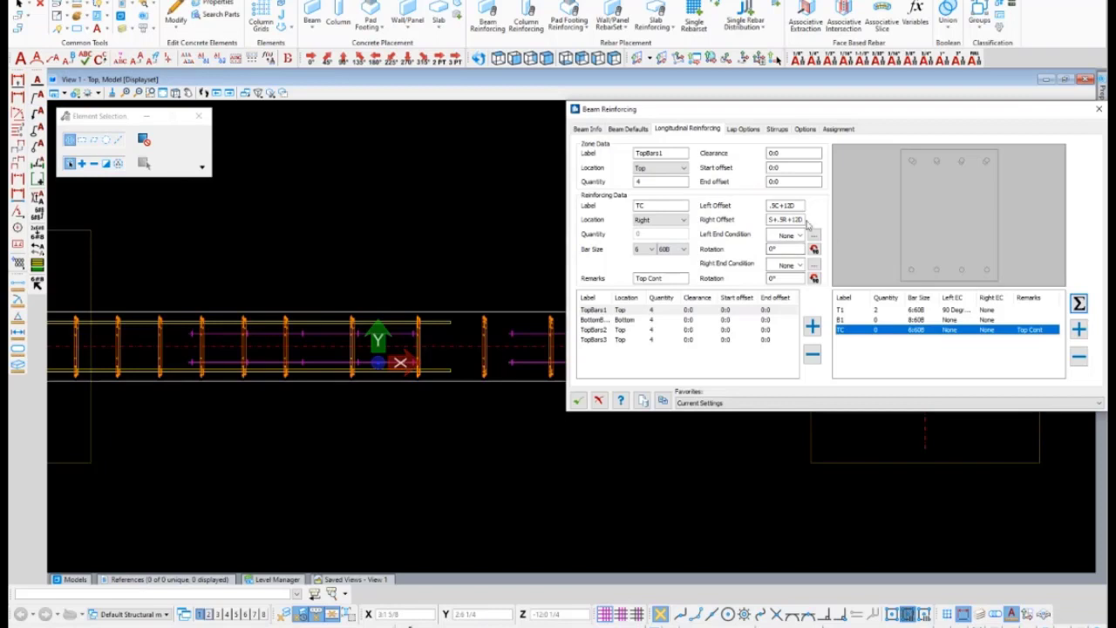
click(859, 312)
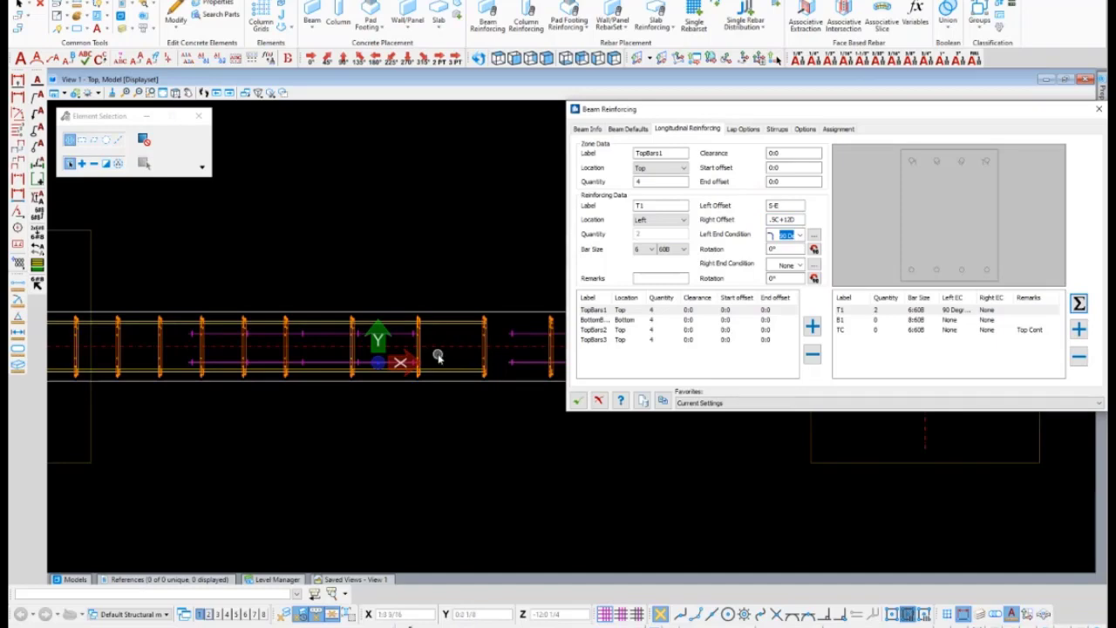
Assign the TC bars to the two top corner positions of the beam section.
scroll(392, 358, down, 2)
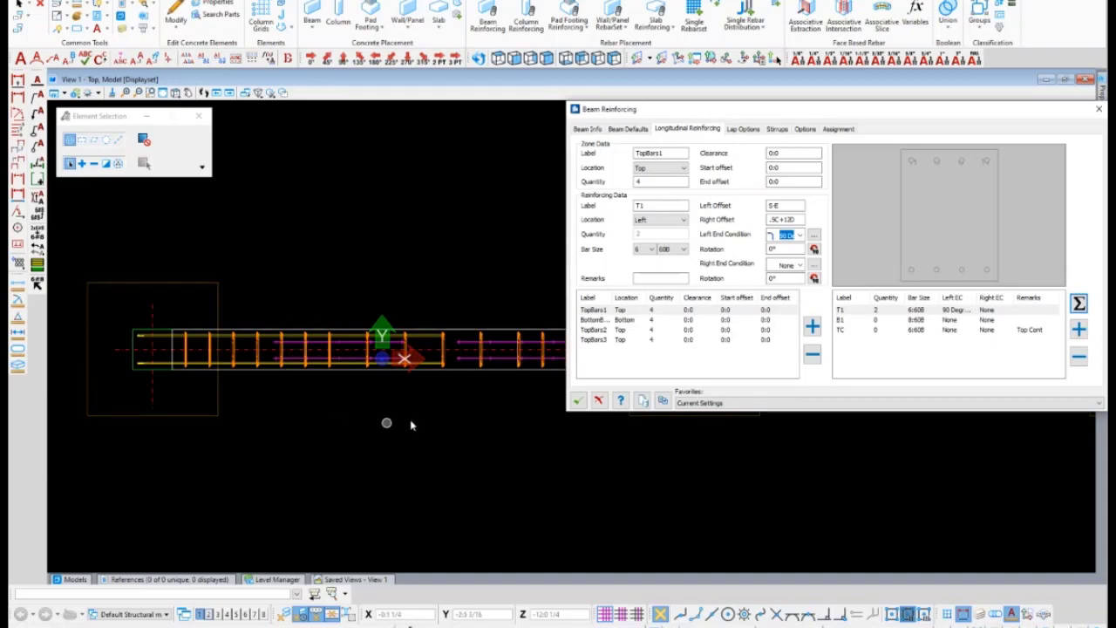
click(854, 332)
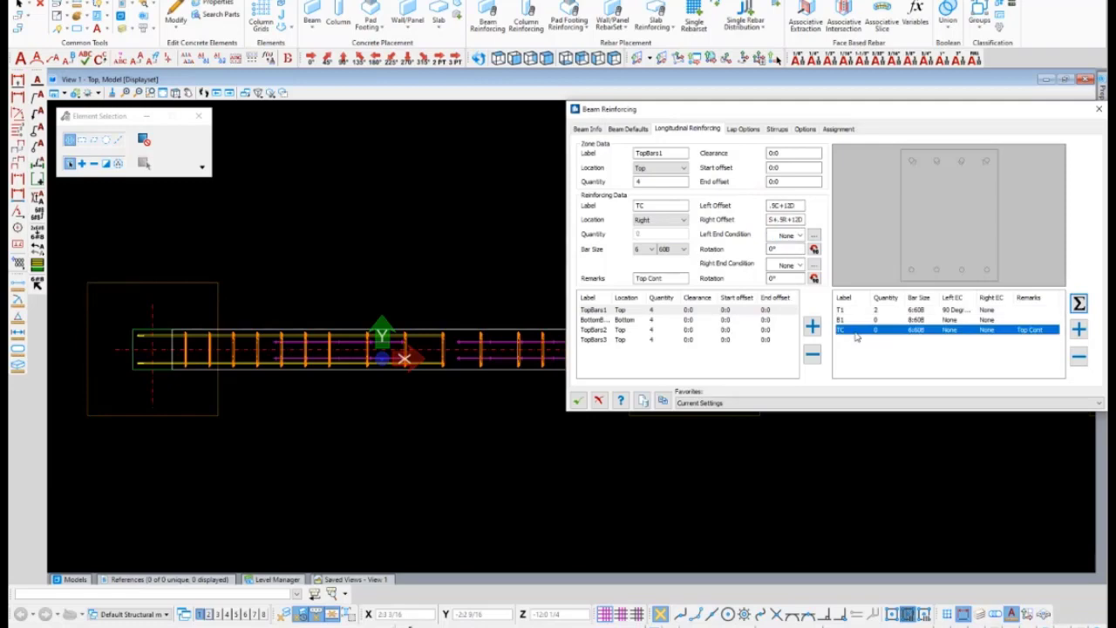
click(914, 165)
click(981, 168)
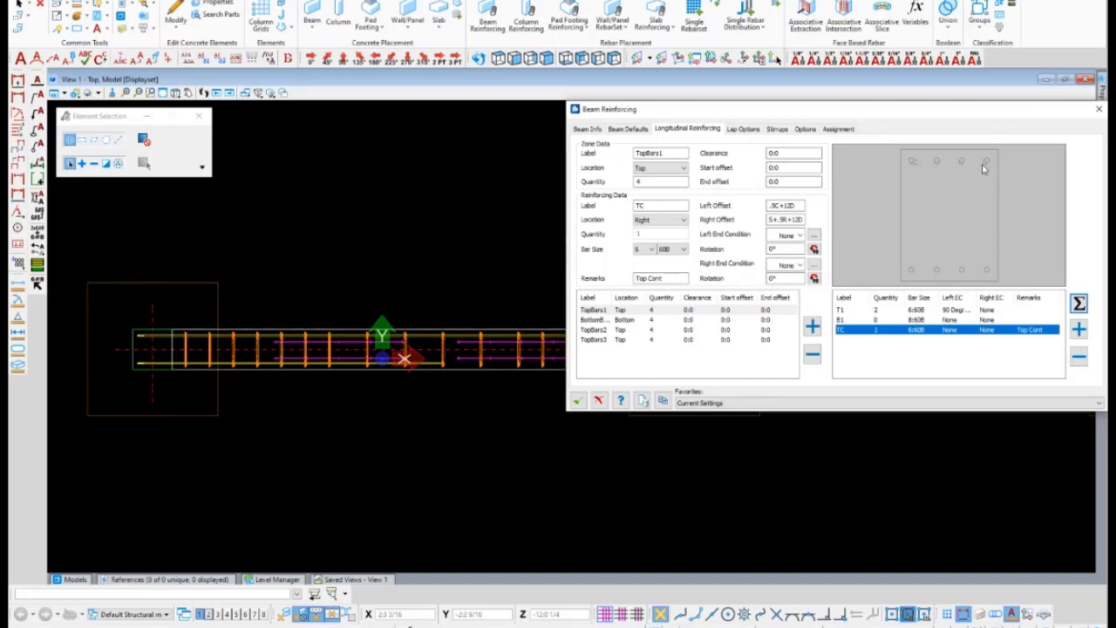
click(985, 169)
Assign the B1 bars to all four bottom positions of the section and accept the beam reinforcing.
click(872, 320)
click(912, 271)
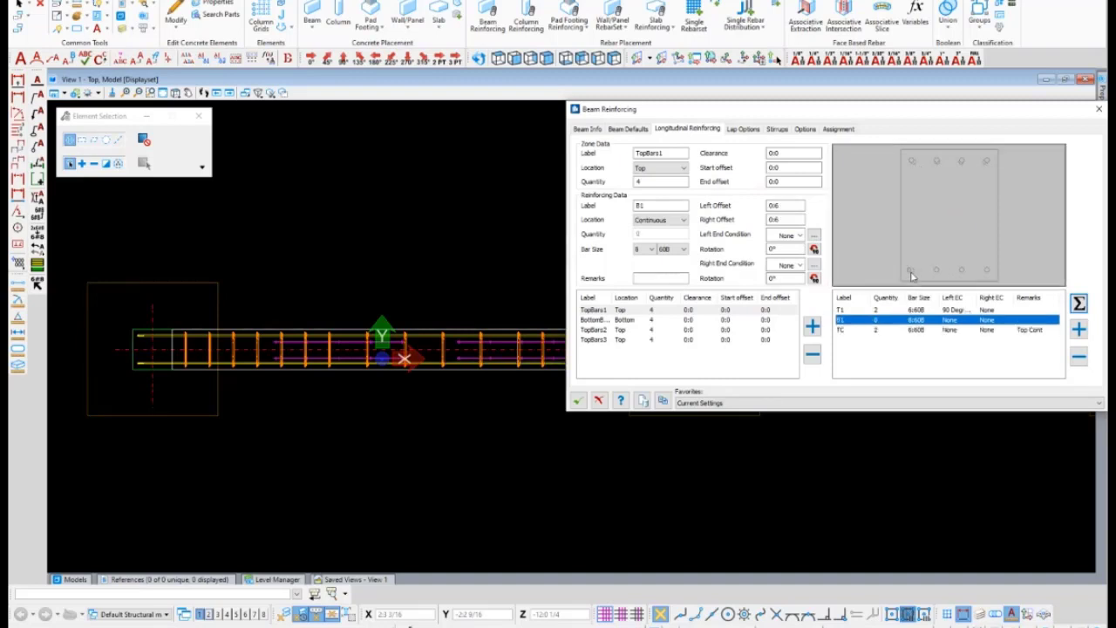
click(937, 272)
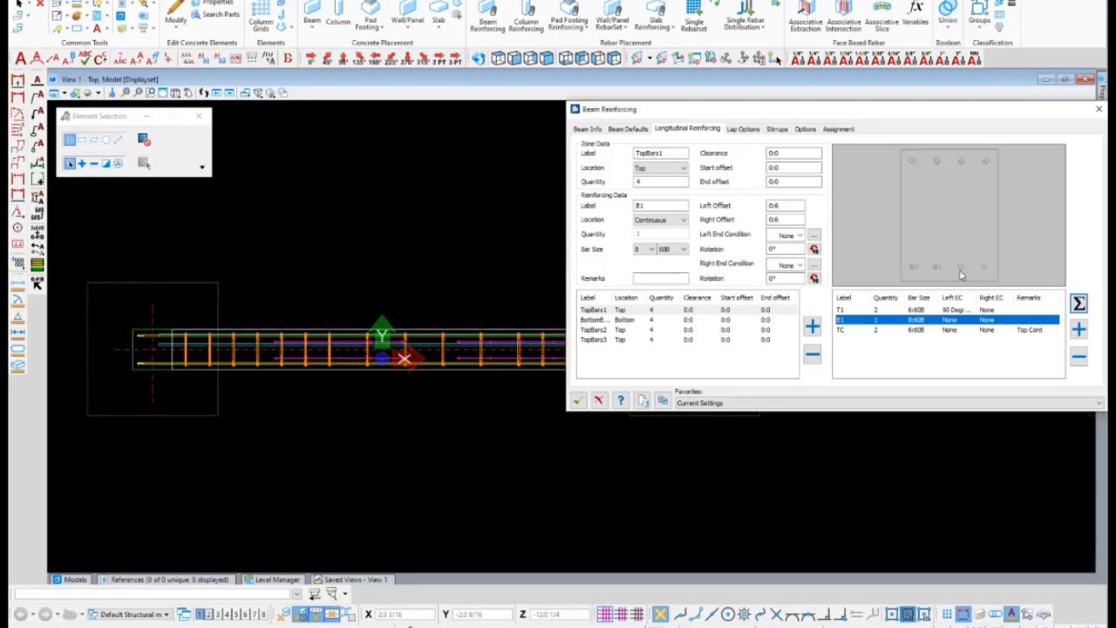
click(961, 270)
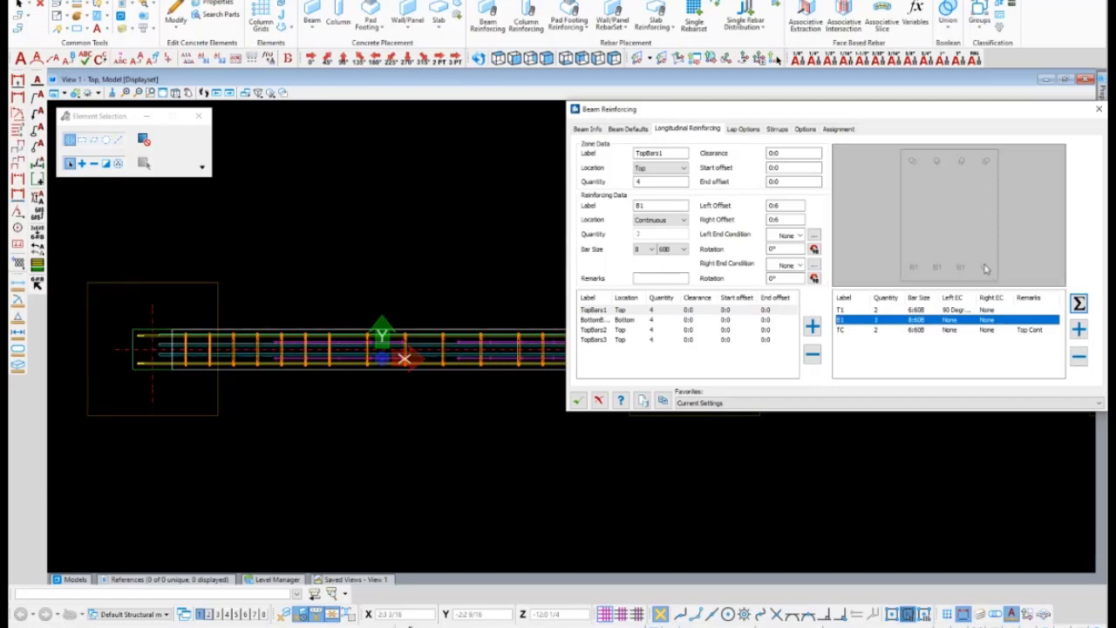
click(986, 269)
click(579, 402)
Switch to the isometric view and reopen the longitudinal reinforcing settings of the left-span beam.
scroll(559, 242, down, 3)
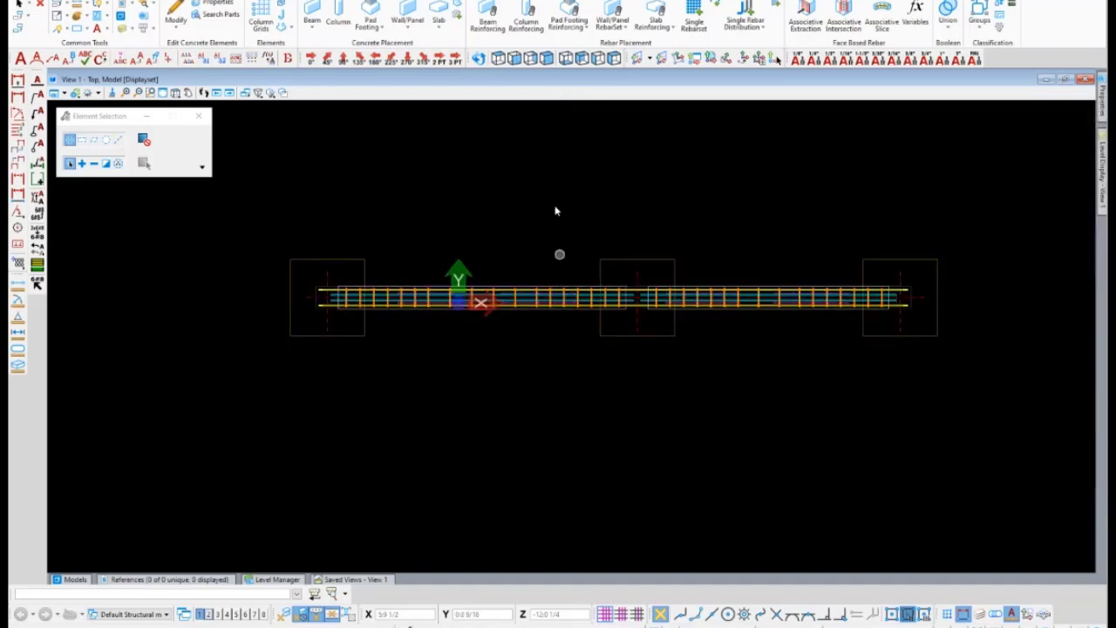
click(546, 58)
scroll(528, 227, up, 3)
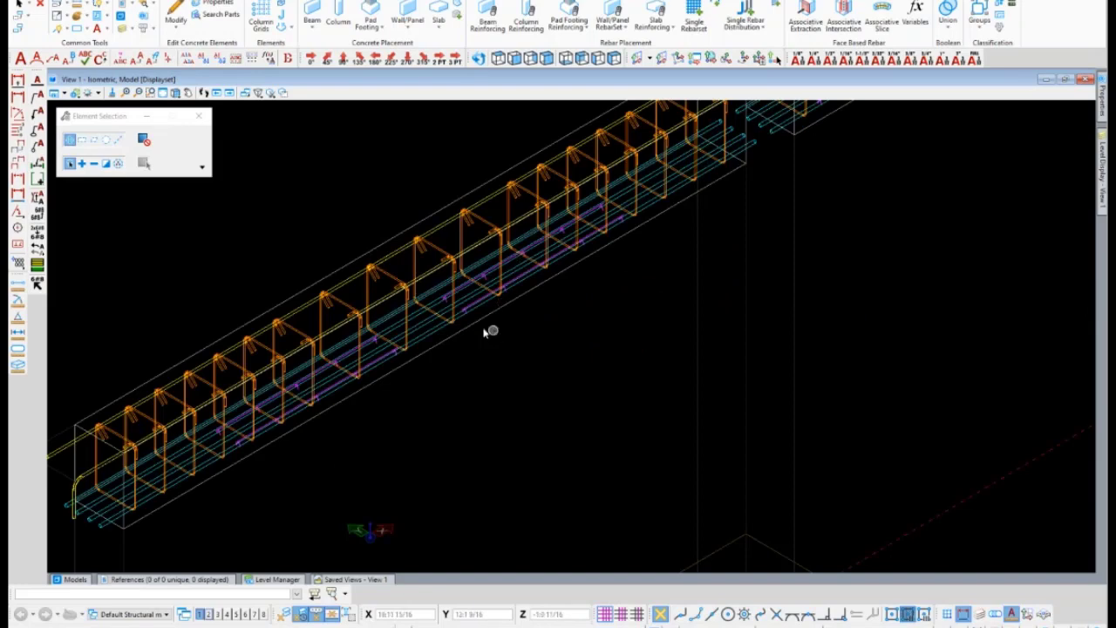
click(347, 288)
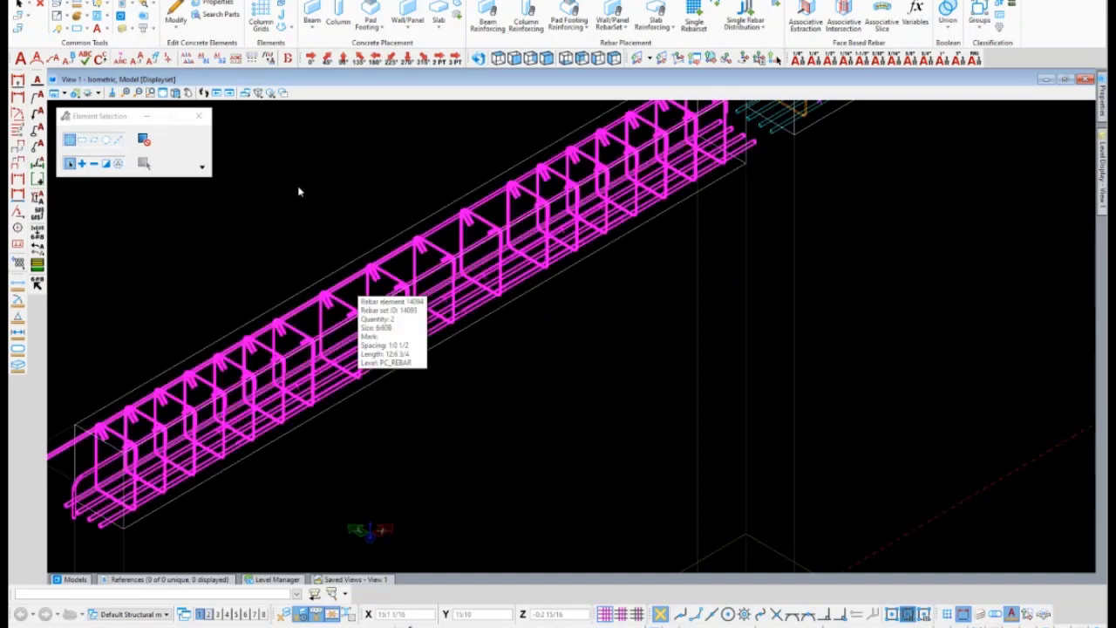
double_click(405, 269)
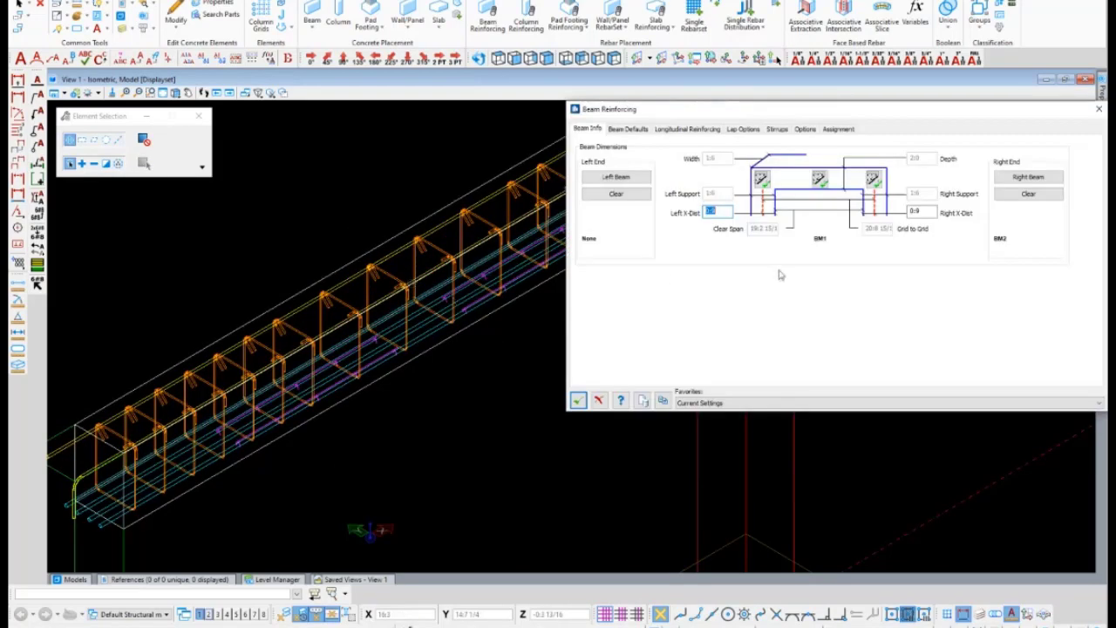
click(687, 128)
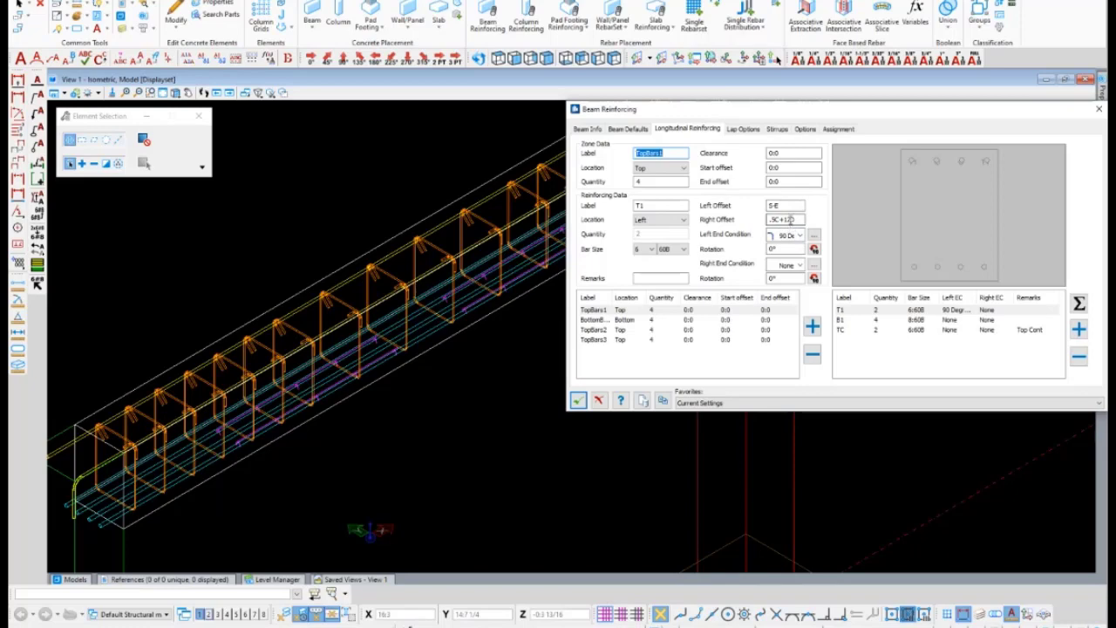
Add the TL (Top Left End) macro bars, set their size to 5, and assign them to the two inner top positions.
click(1079, 302)
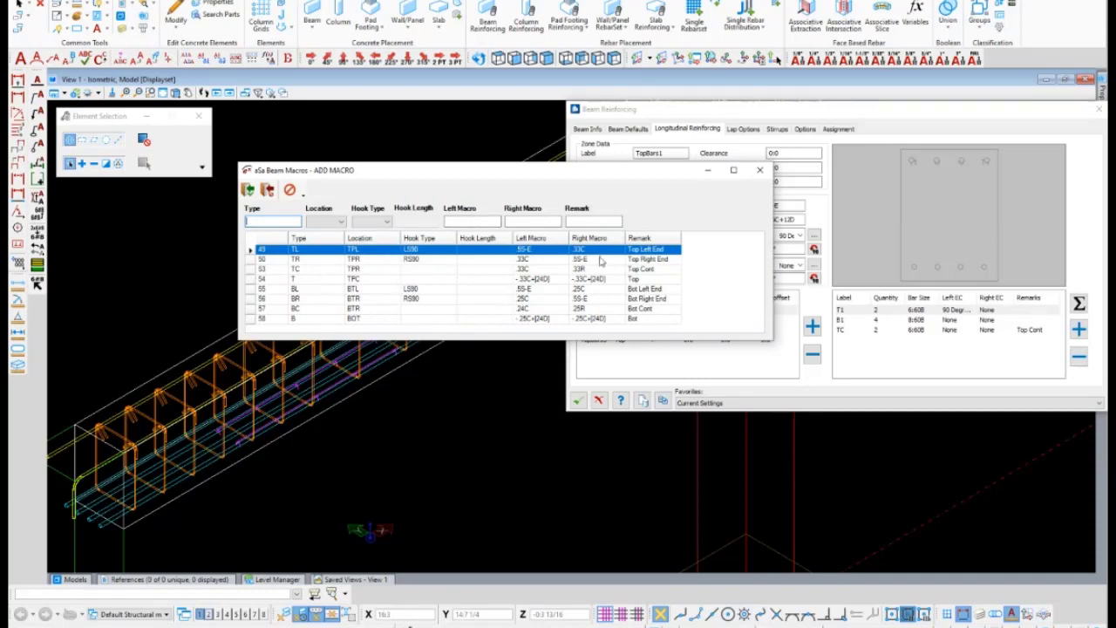
double_click(547, 253)
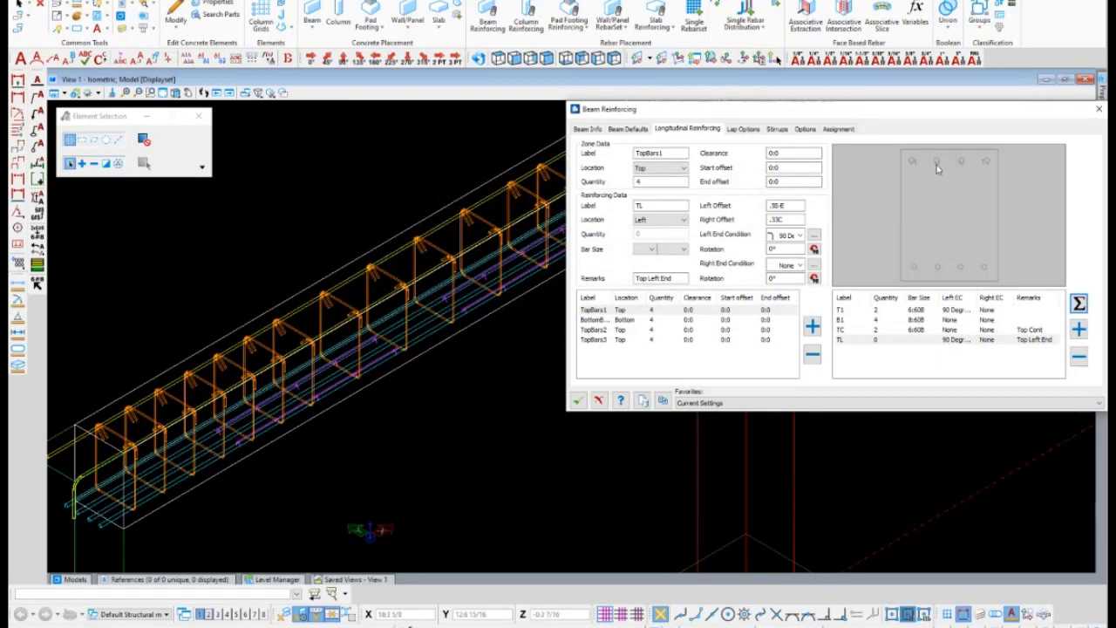
click(650, 252)
click(651, 289)
click(960, 162)
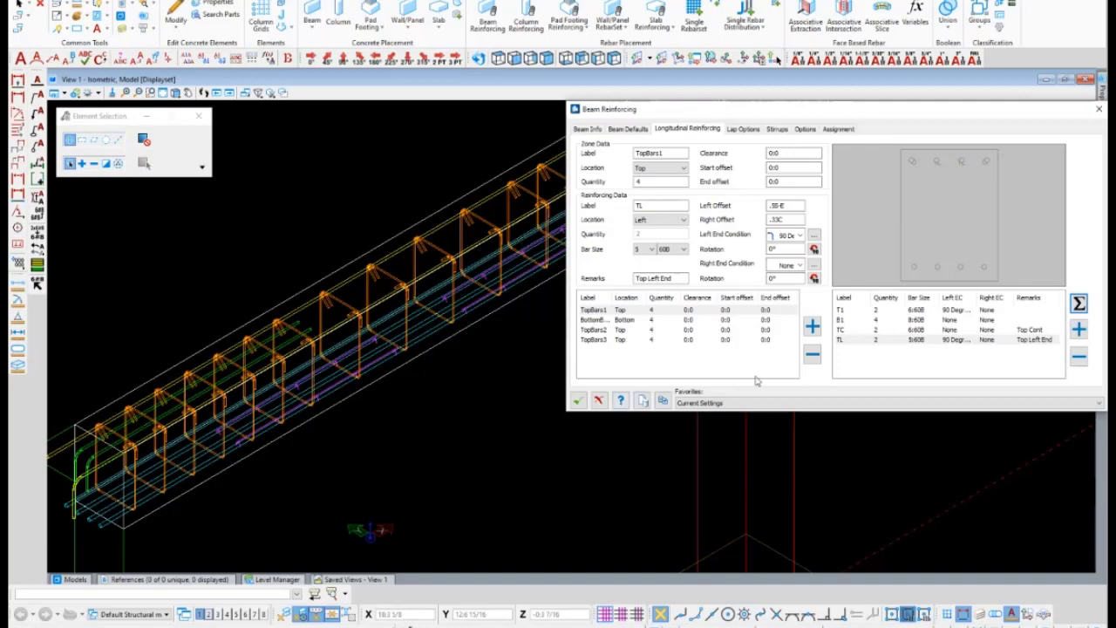
Delete the TL bars from the reinforcing list and accept the beam reinforcing.
click(1078, 356)
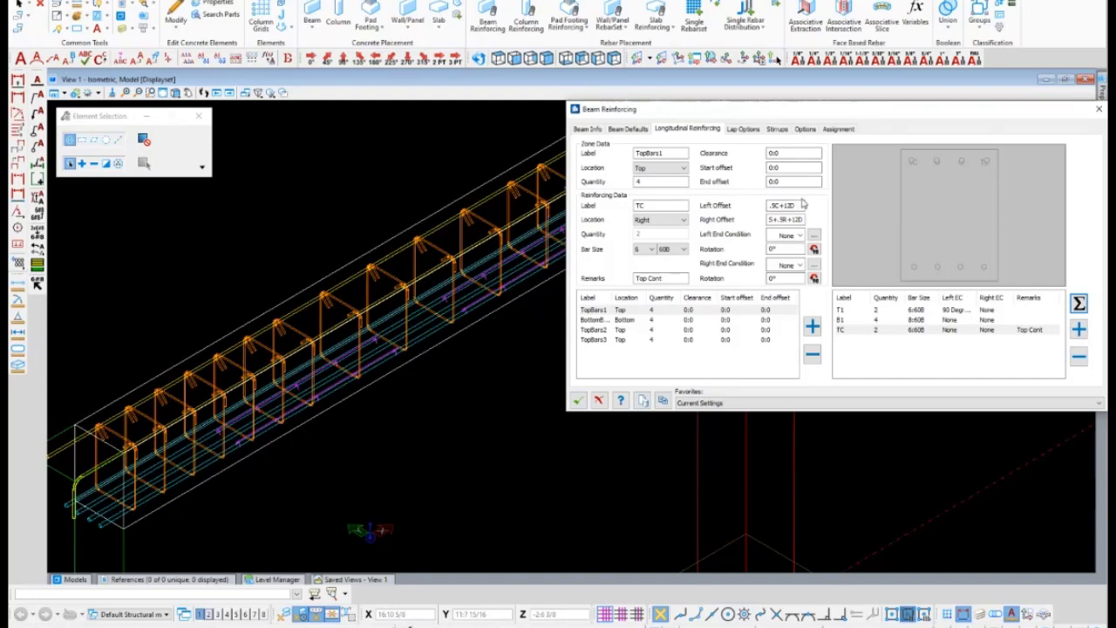
click(578, 400)
scroll(480, 436, down, 5)
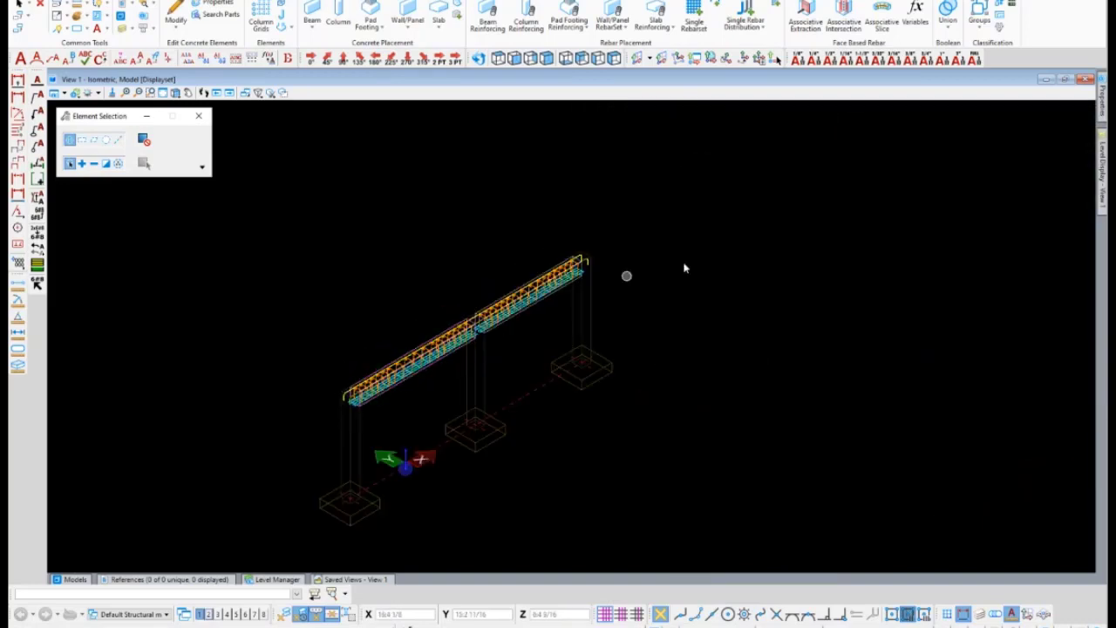
Select the unreinforced two-span frame in a temporary View 2, add it to the isolated elements, and close that view.
click(209, 614)
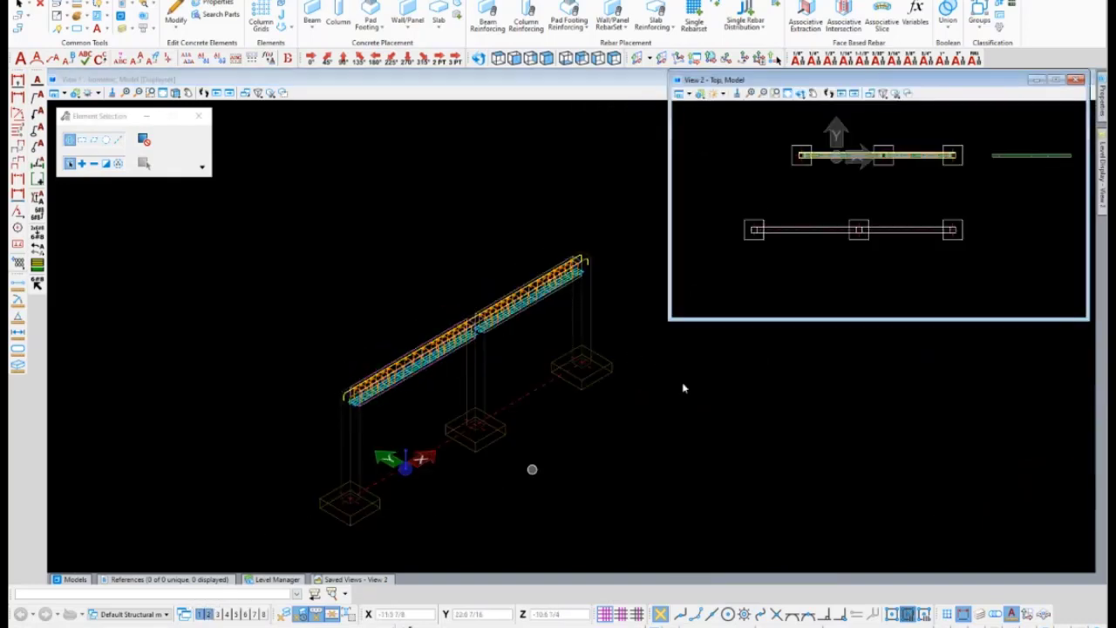
drag(1012, 269, 713, 217)
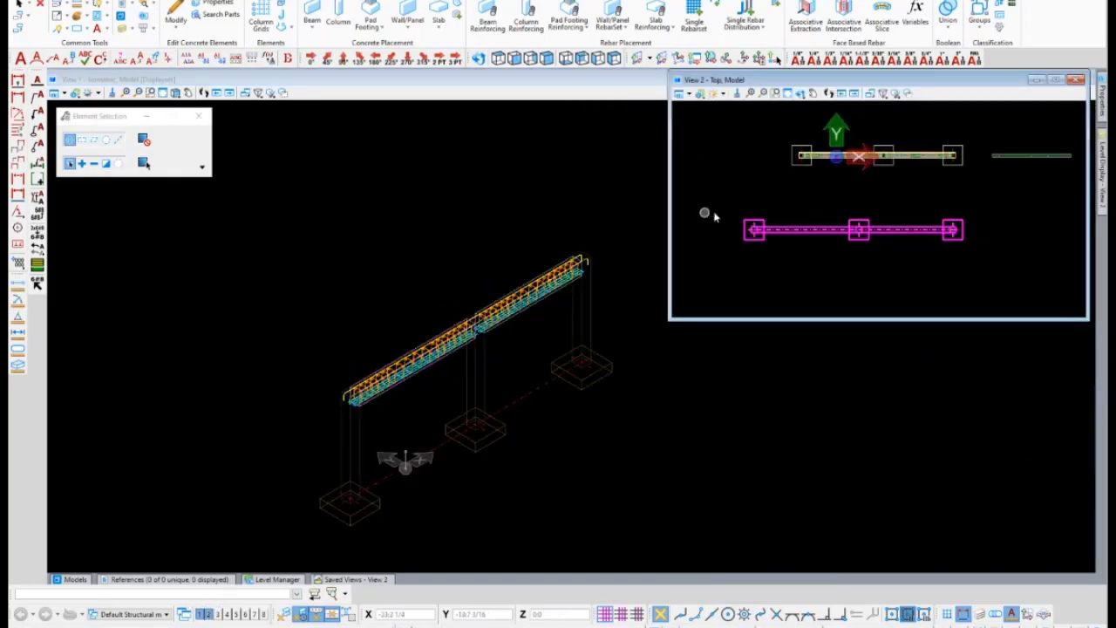
right_click(724, 190)
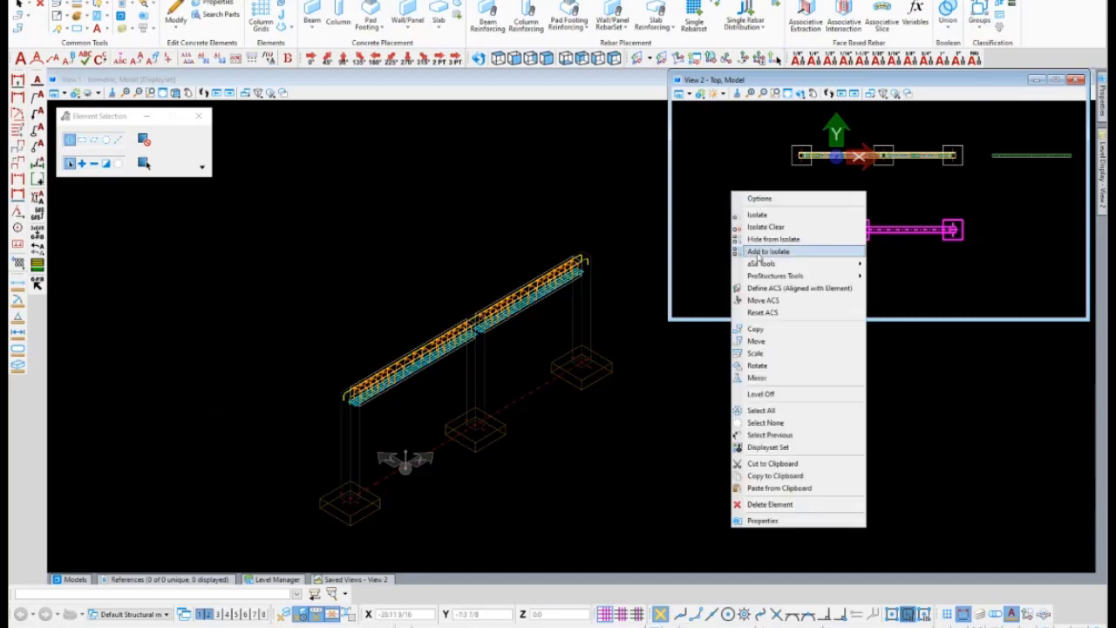
click(759, 253)
click(474, 222)
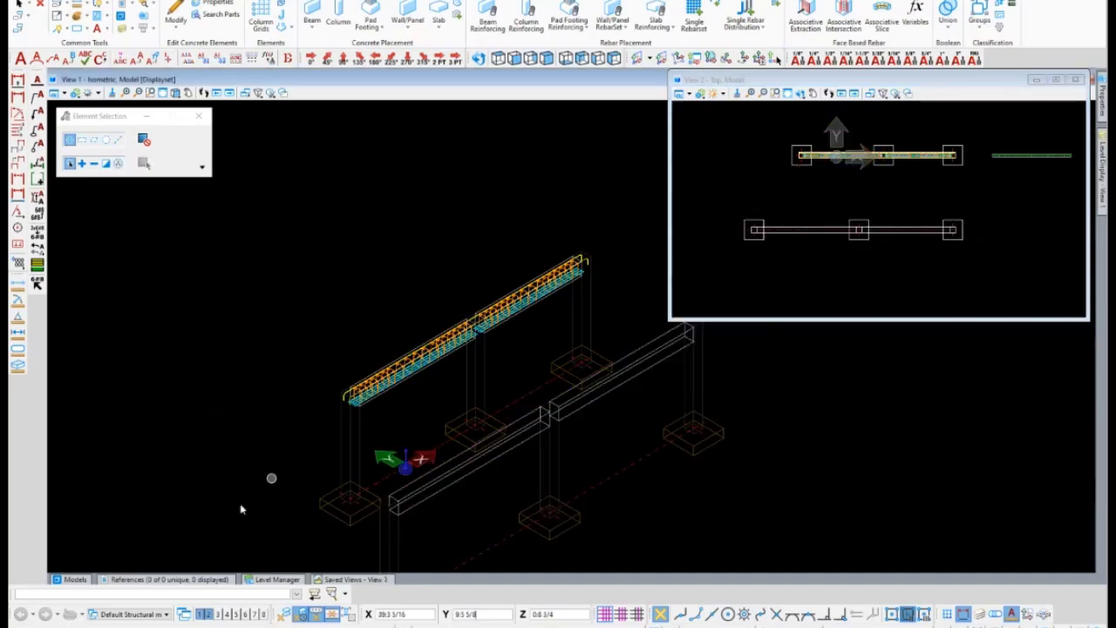
click(210, 614)
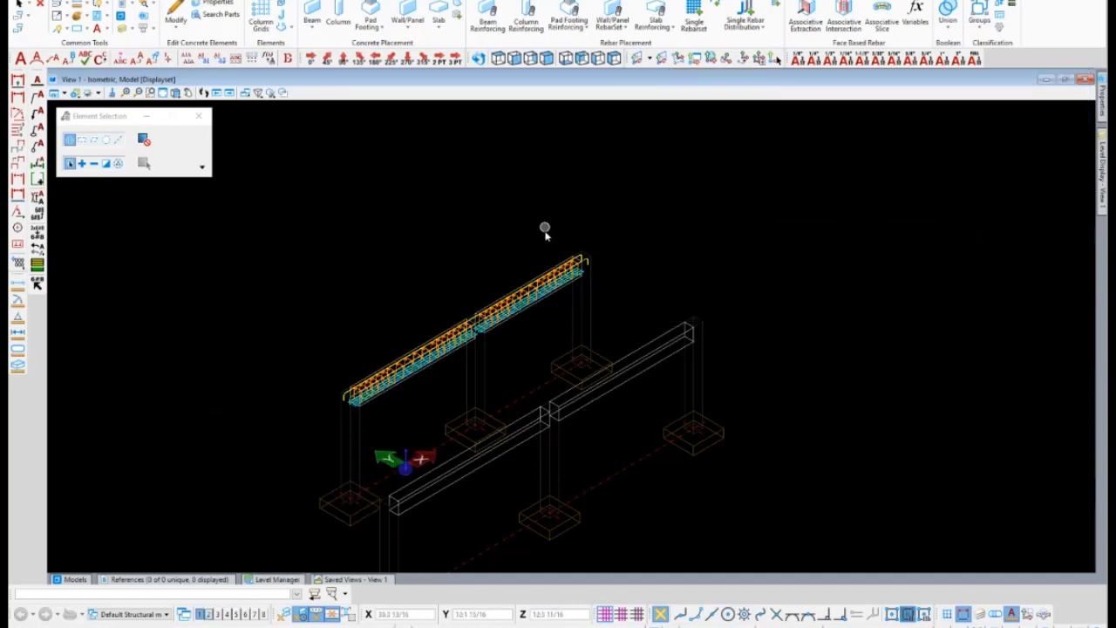
scroll(543, 235, down, 2)
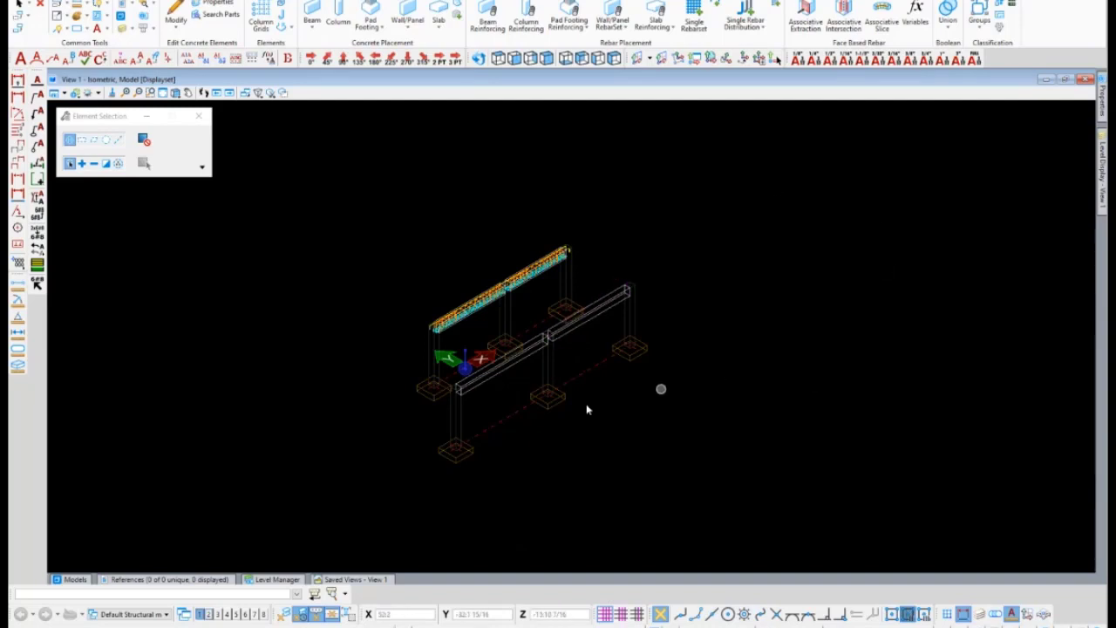
Clone the left-span beam's reinforcing onto the matching beam of the second frame and accept the settings.
click(490, 23)
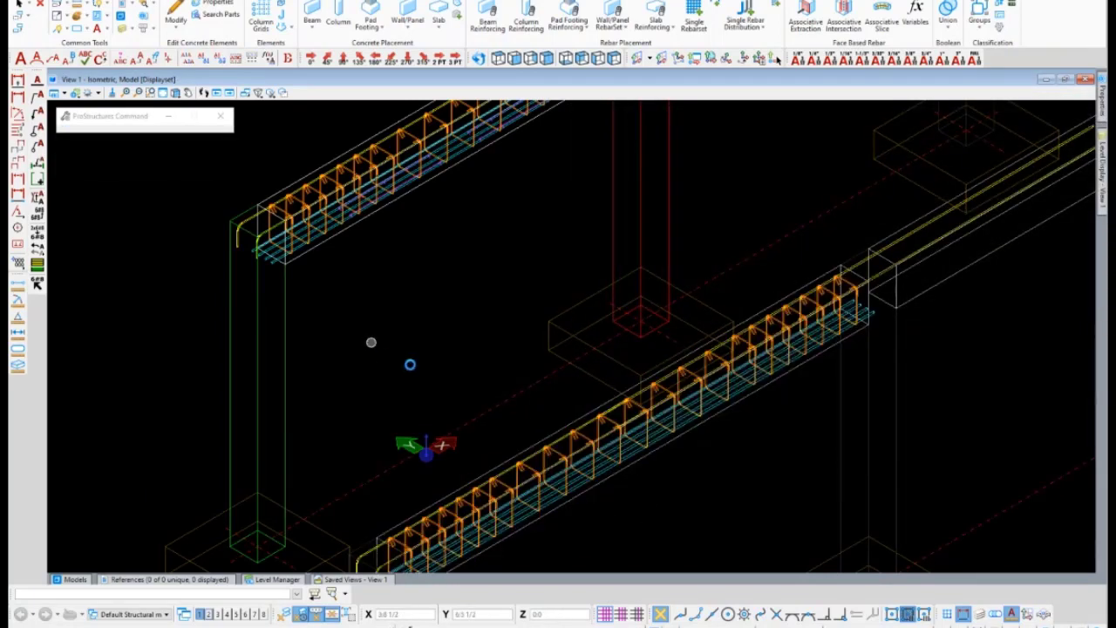
scroll(361, 349, down, 2)
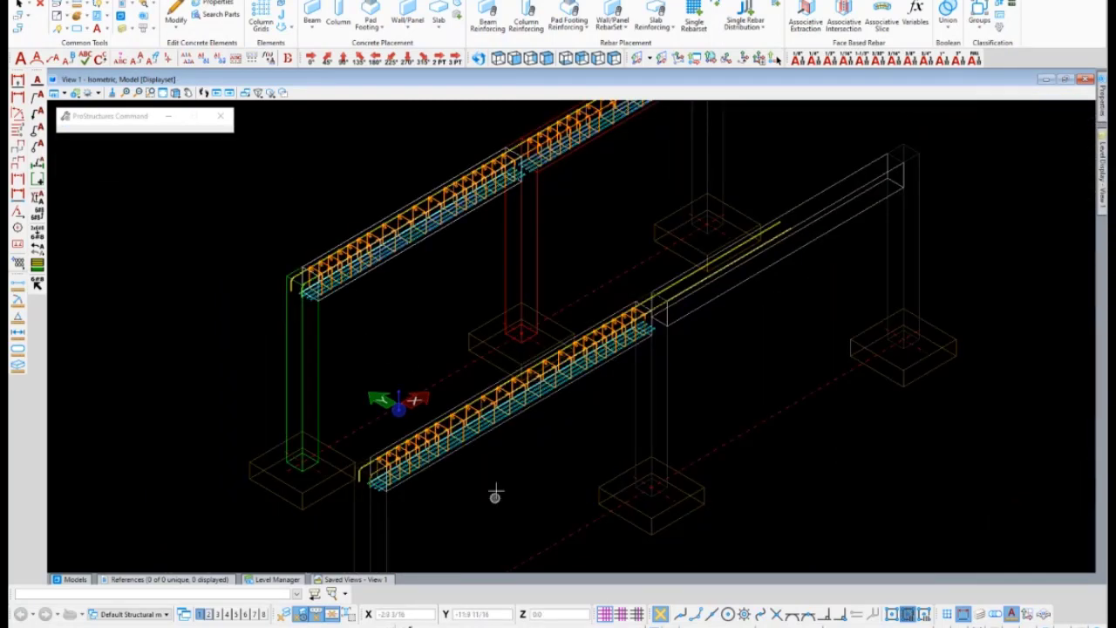
scroll(496, 493, up, 2)
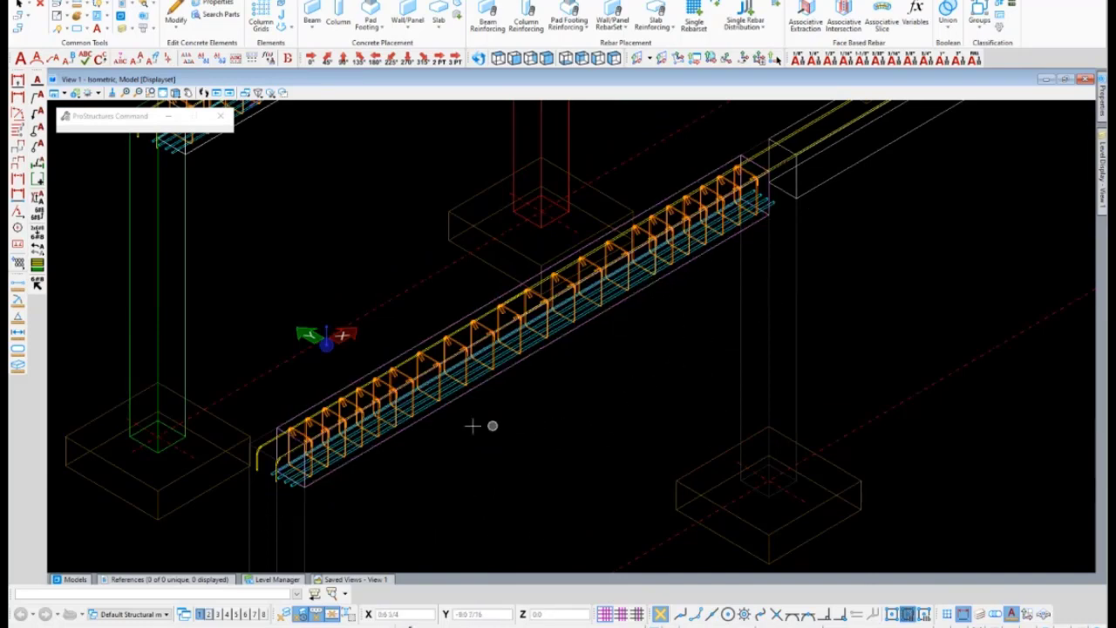
scroll(633, 332, down, 3)
scroll(633, 331, up, 3)
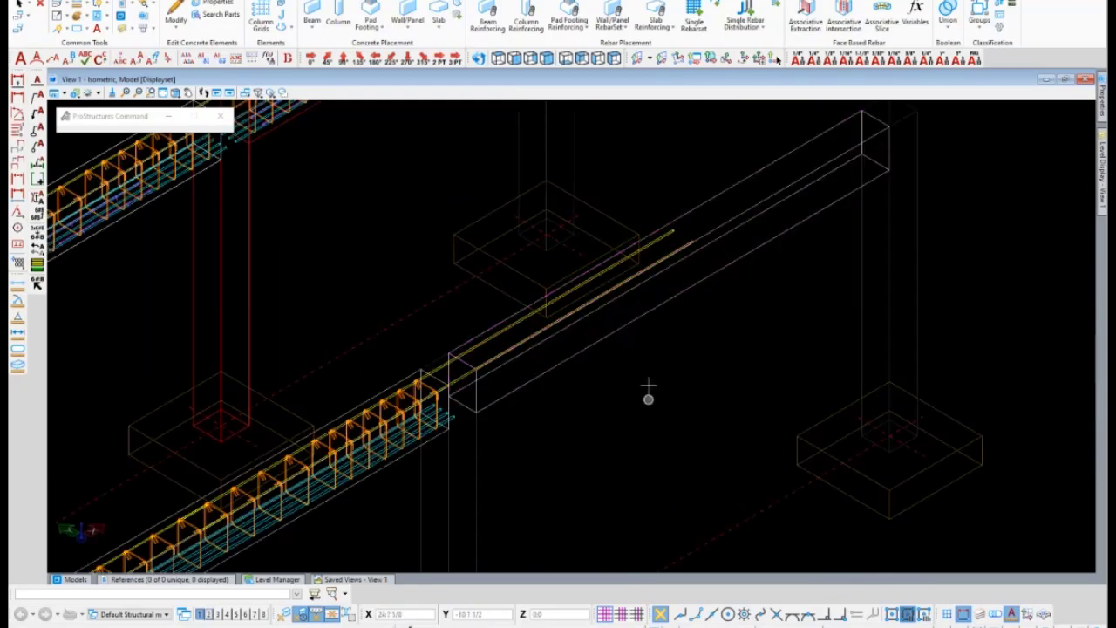
scroll(648, 392, down, 3)
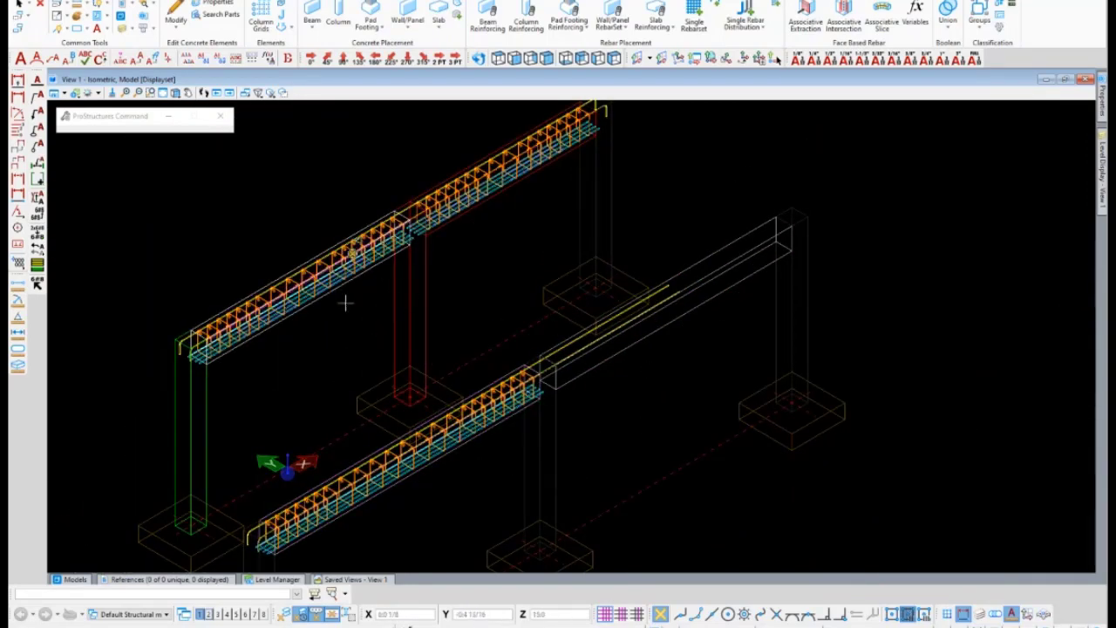
click(643, 439)
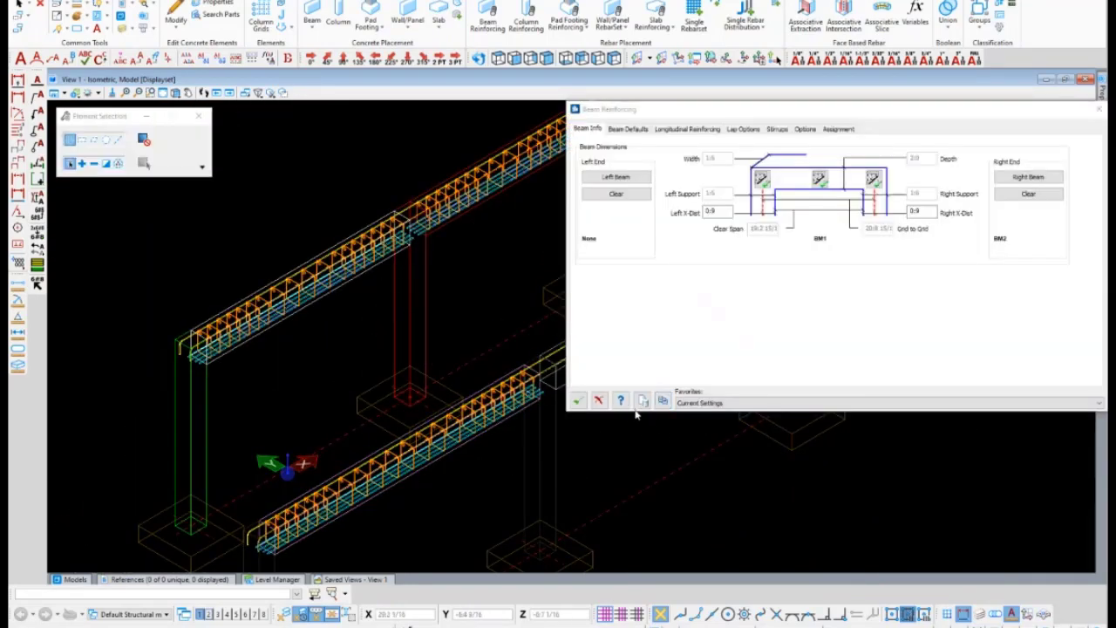
click(577, 400)
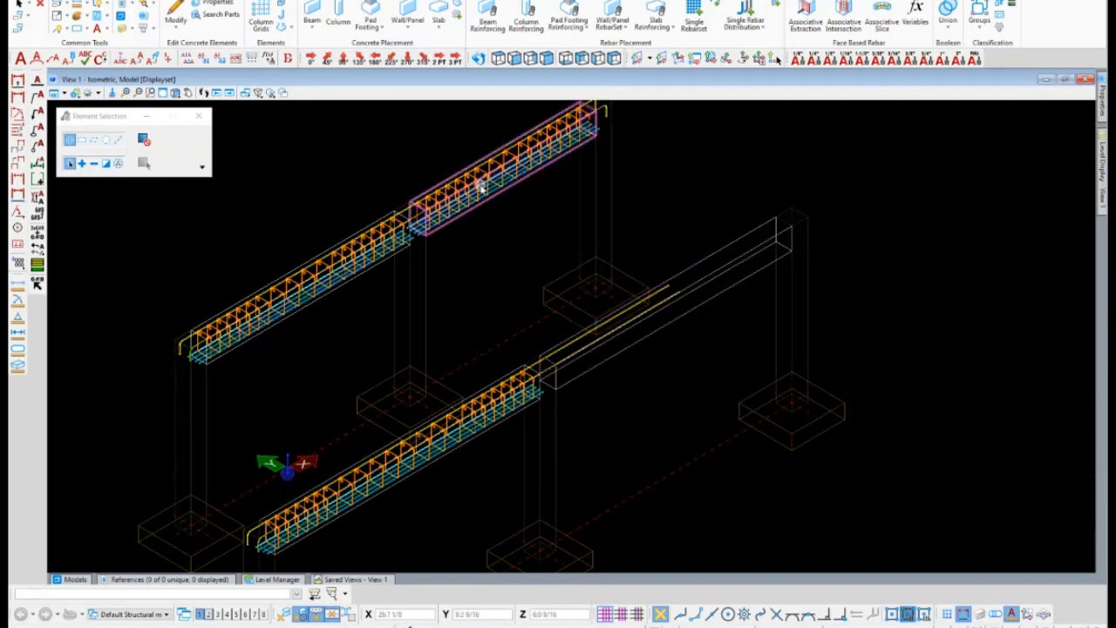
Clone the right-span beam's reinforcing onto the right-span beam of the second frame and inspect both reinforced frames.
scroll(486, 191, up, 2)
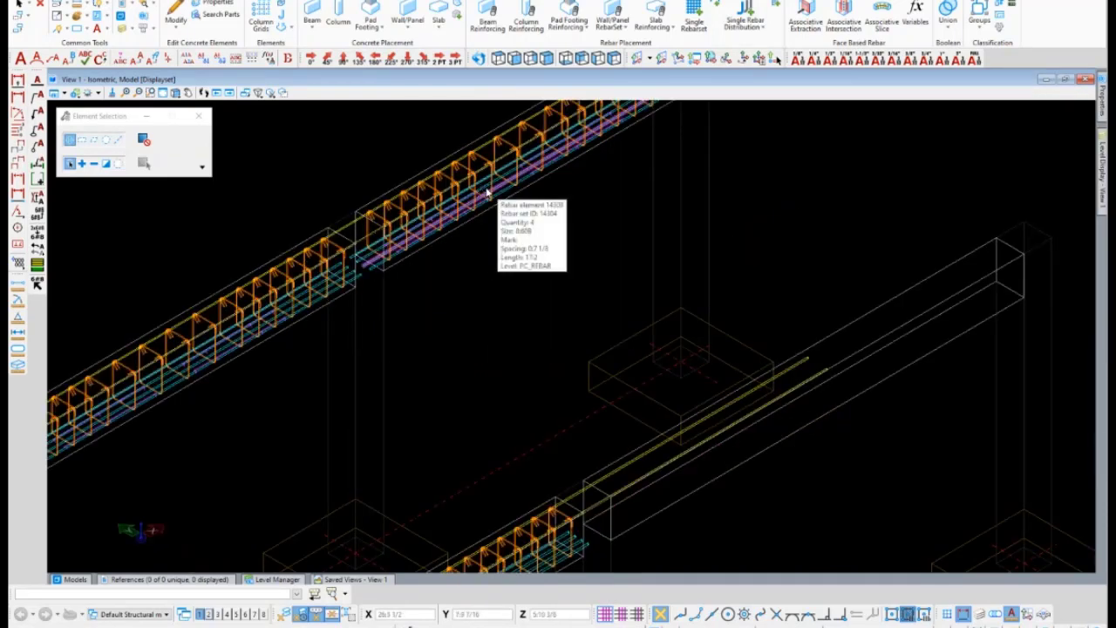
click(486, 192)
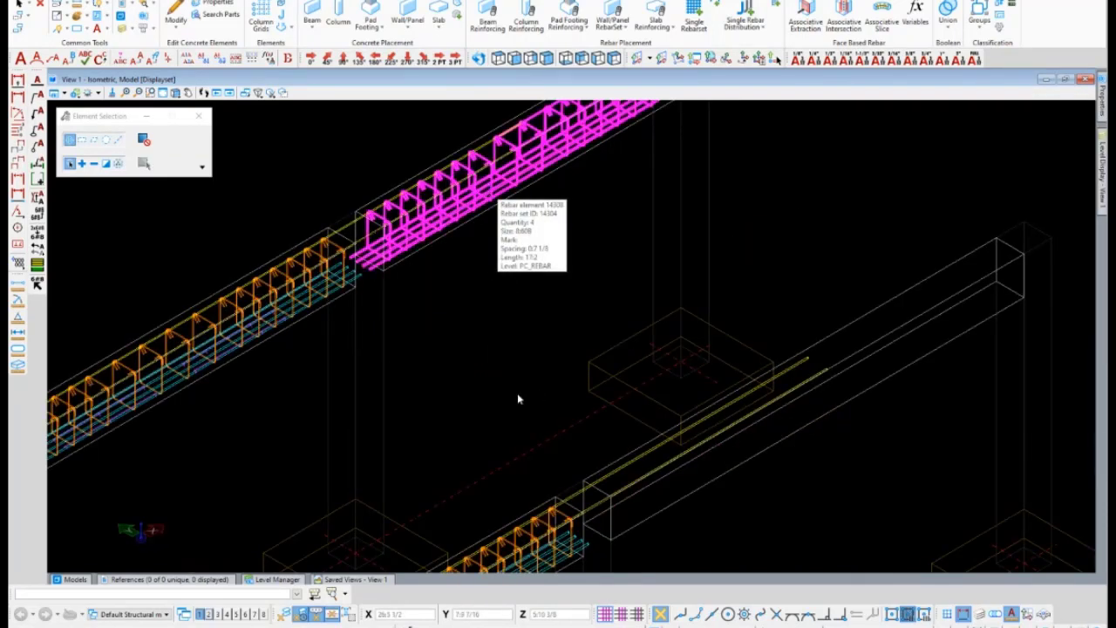
click(541, 436)
click(665, 402)
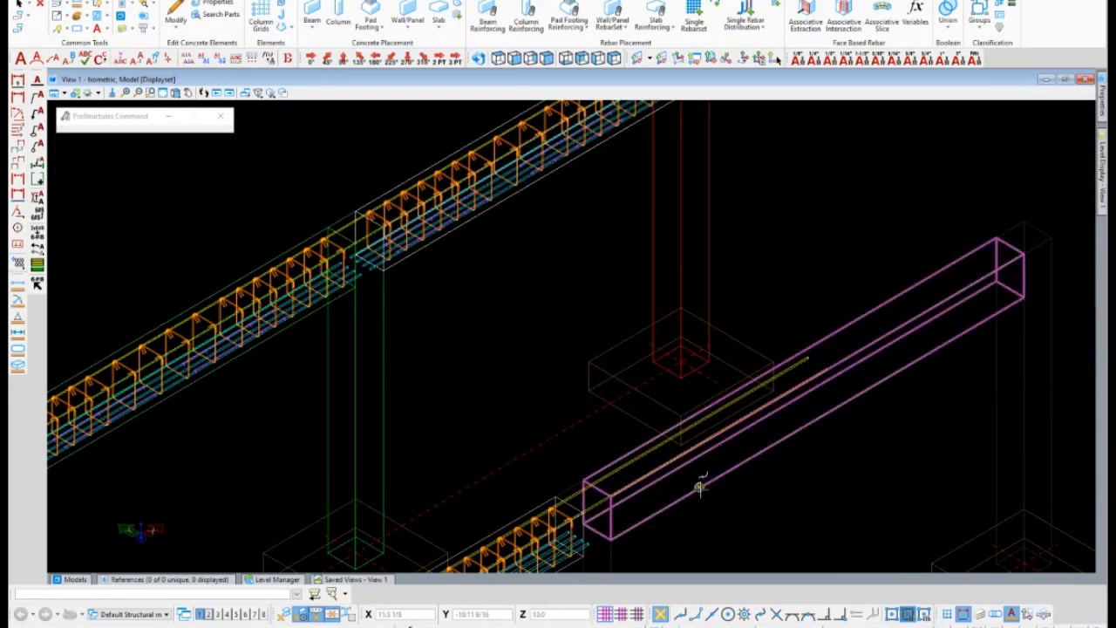
click(701, 488)
click(800, 541)
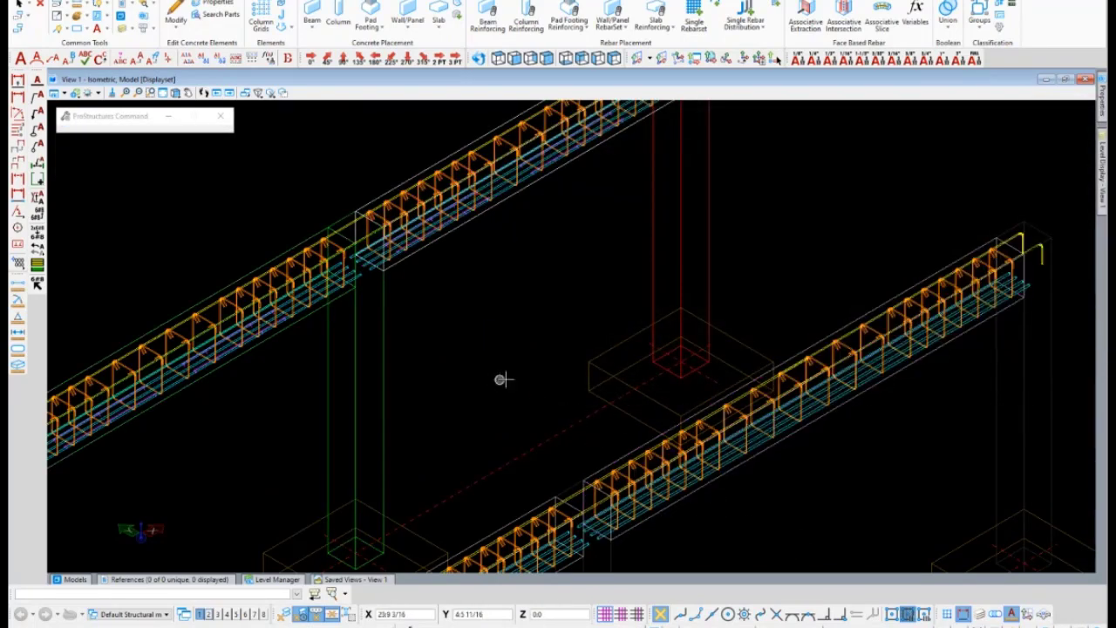
scroll(549, 403, down, 5)
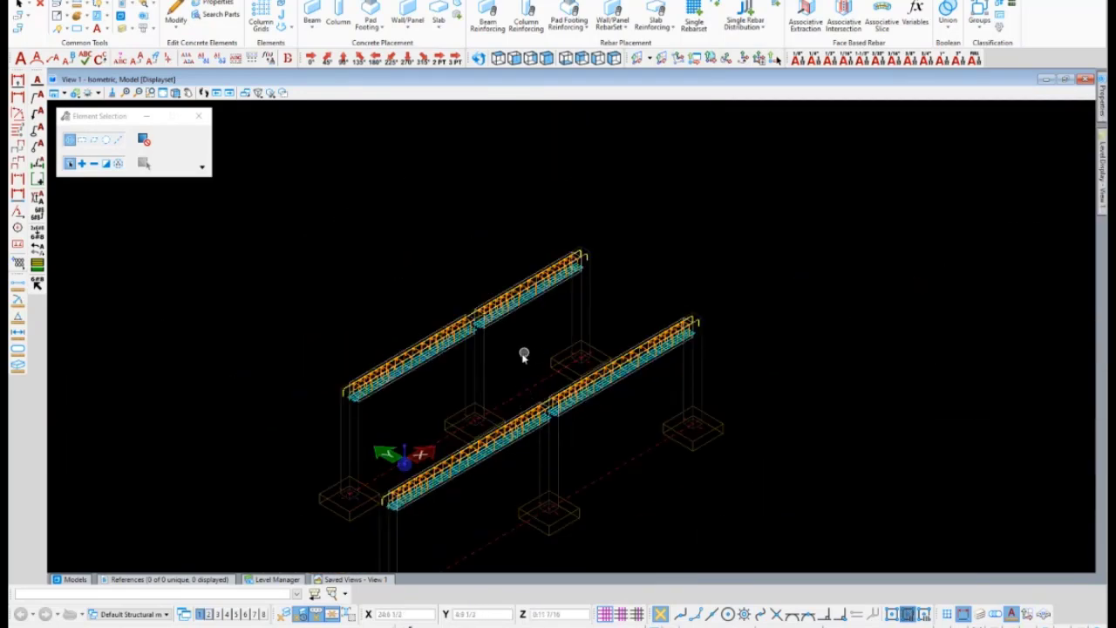
scroll(447, 390, up, 4)
scroll(464, 349, down, 3)
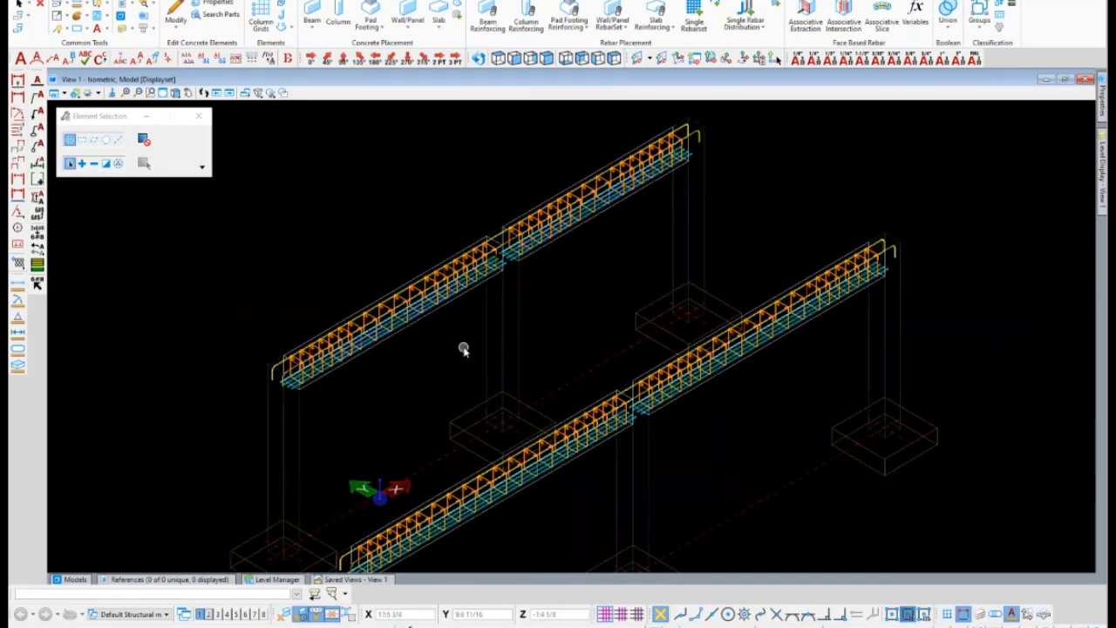
Examine the stirrups and longitudinal bars of the cloned beam reinforcing on both two-span frames.
scroll(464, 348, down, 3)
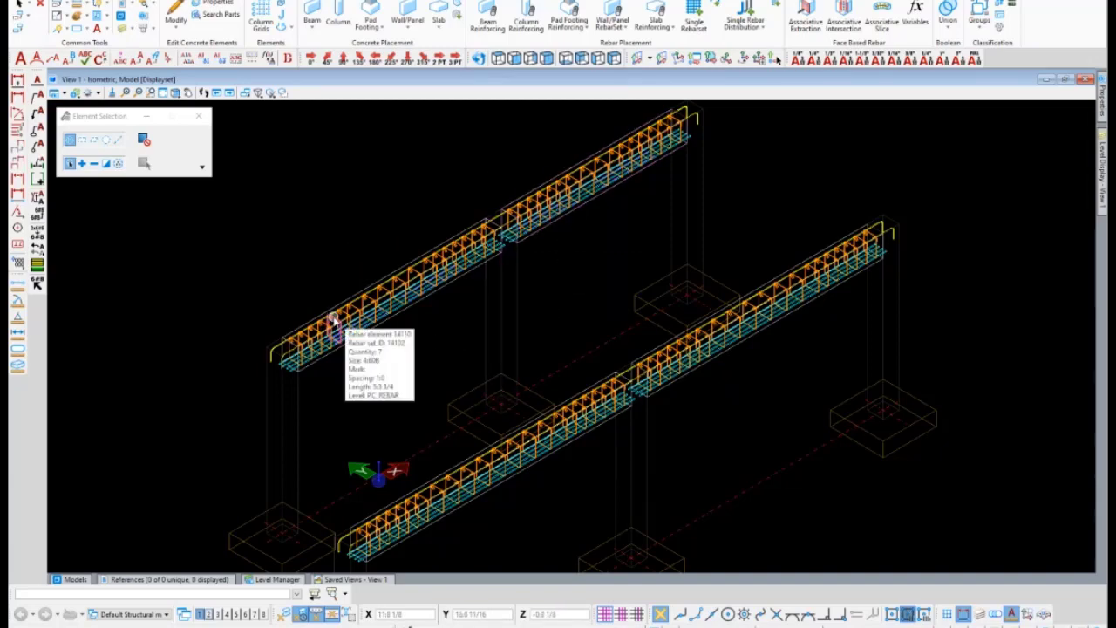
mouse_move(347, 331)
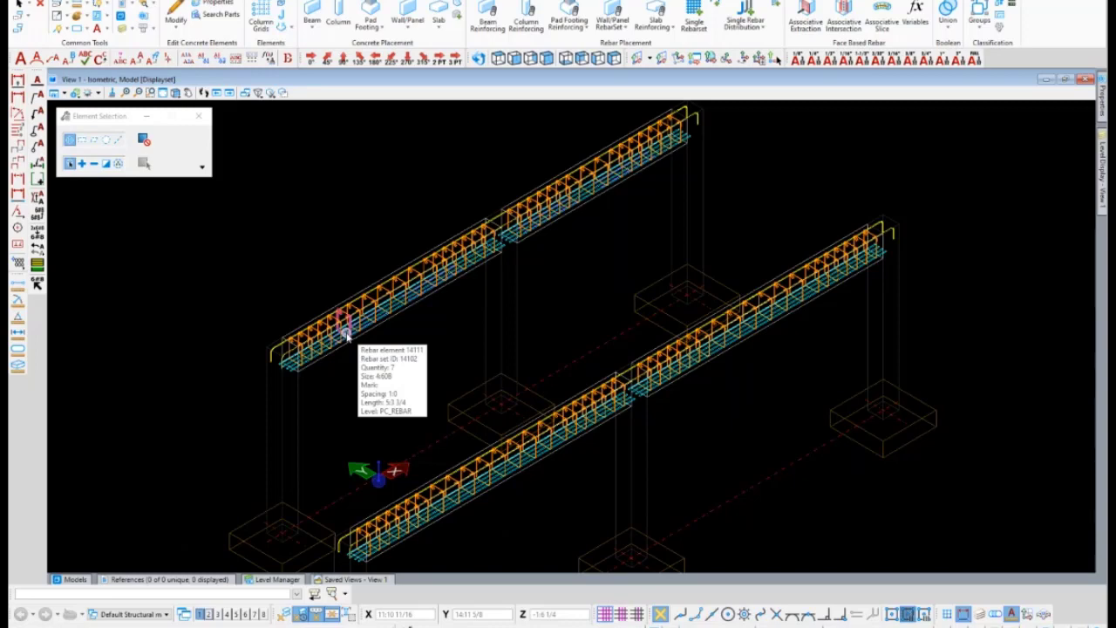
scroll(345, 331, up, 4)
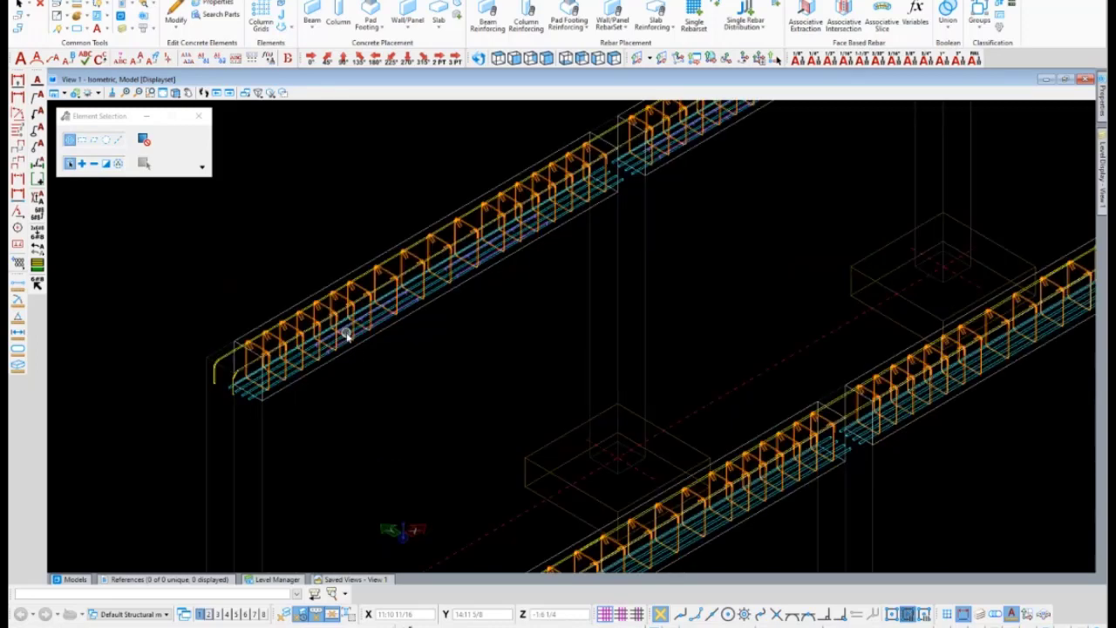
scroll(334, 334, down, 4)
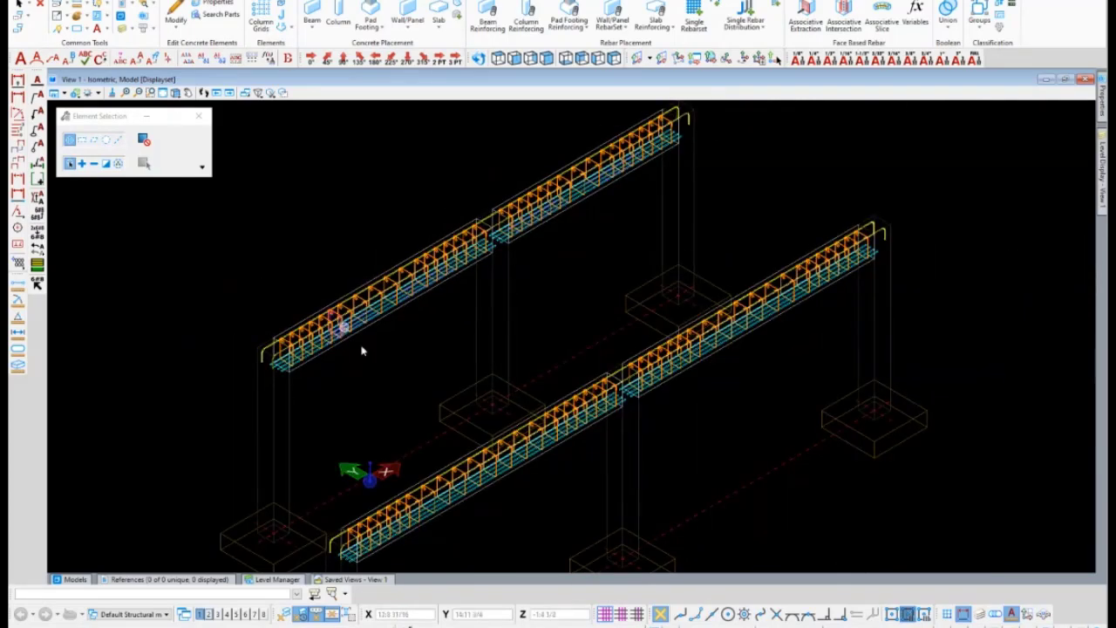
scroll(364, 348, down, 2)
scroll(375, 365, up, 4)
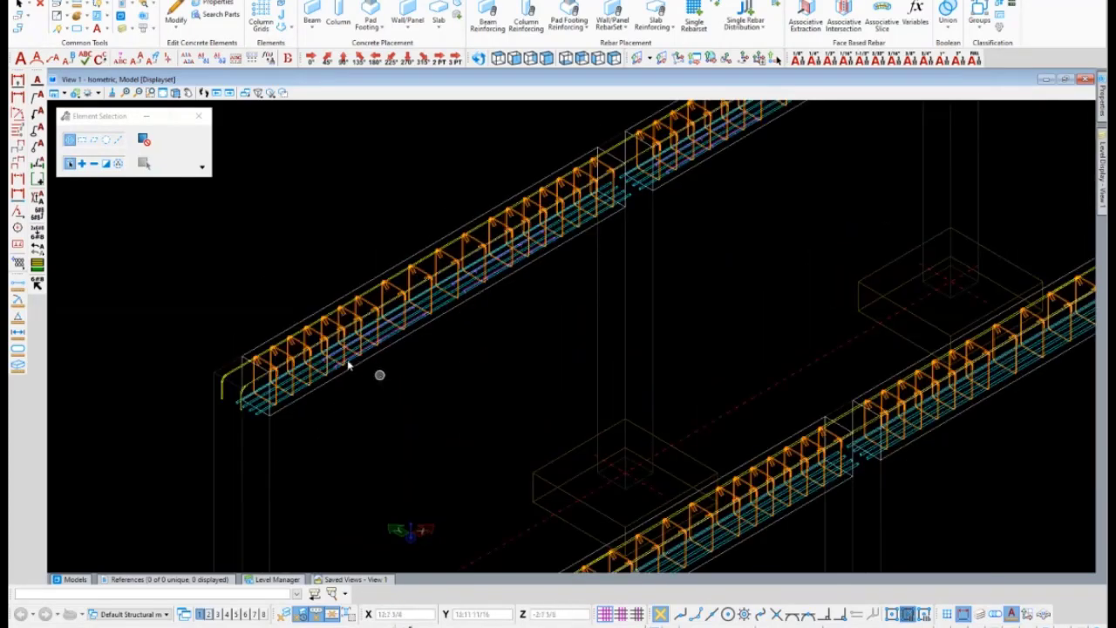
mouse_move(339, 355)
scroll(344, 230, down, 2)
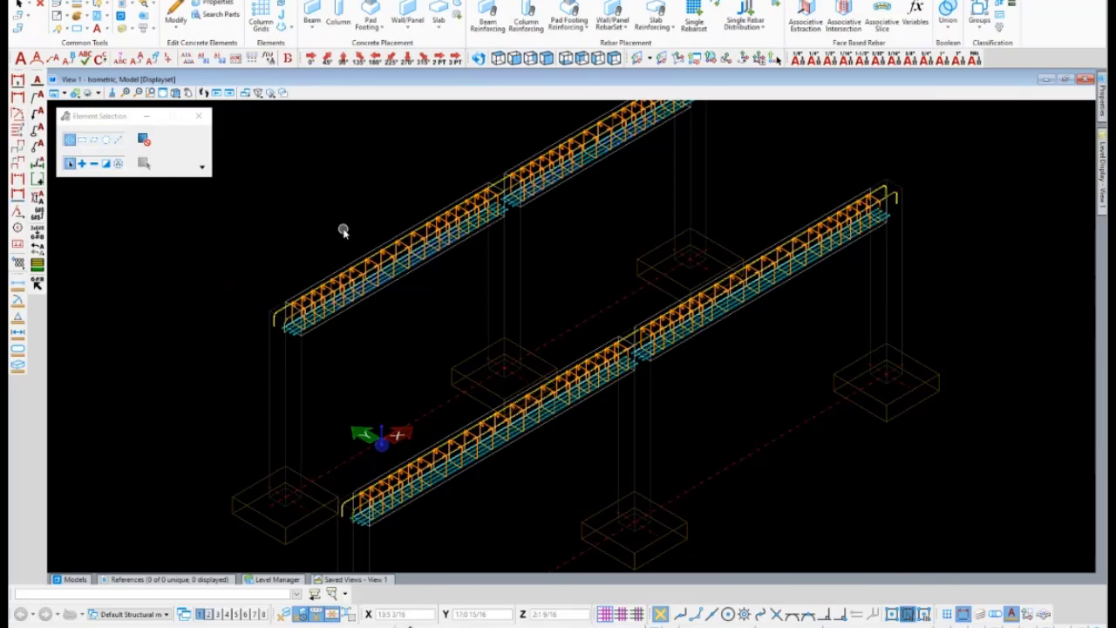
scroll(322, 406, down, 3)
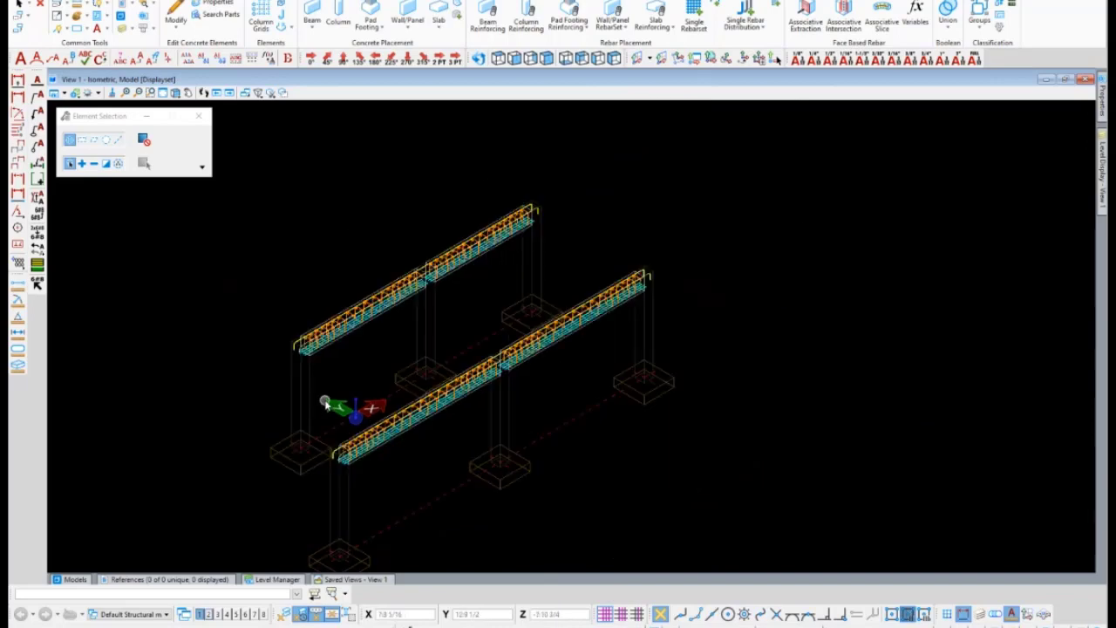
scroll(323, 400, up, 3)
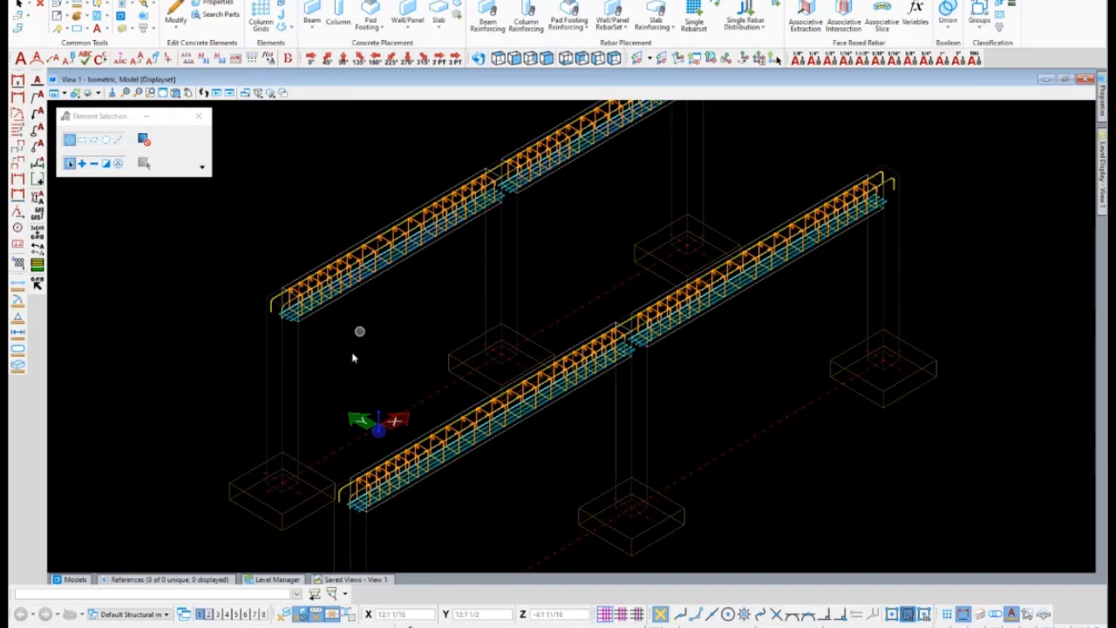
scroll(348, 364, down, 2)
scroll(398, 326, up, 2)
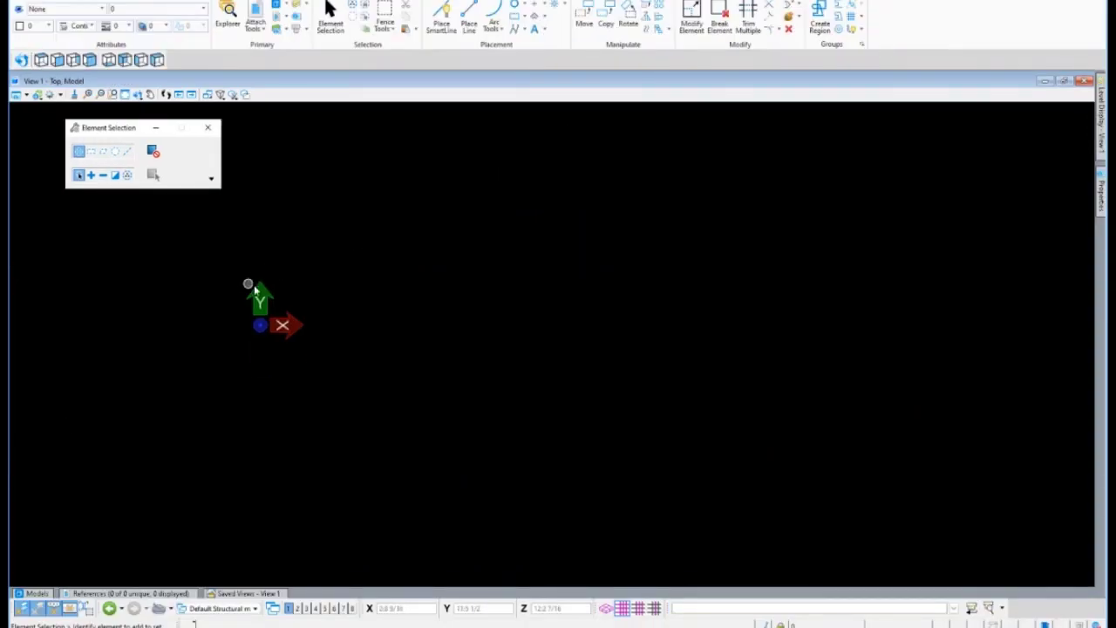
Start placing a parametric cell in the empty model and preview the TYP-O, TYP-OC and TYP-P panels from the PanelTemps.cel library.
scroll(364, 302, up, 2)
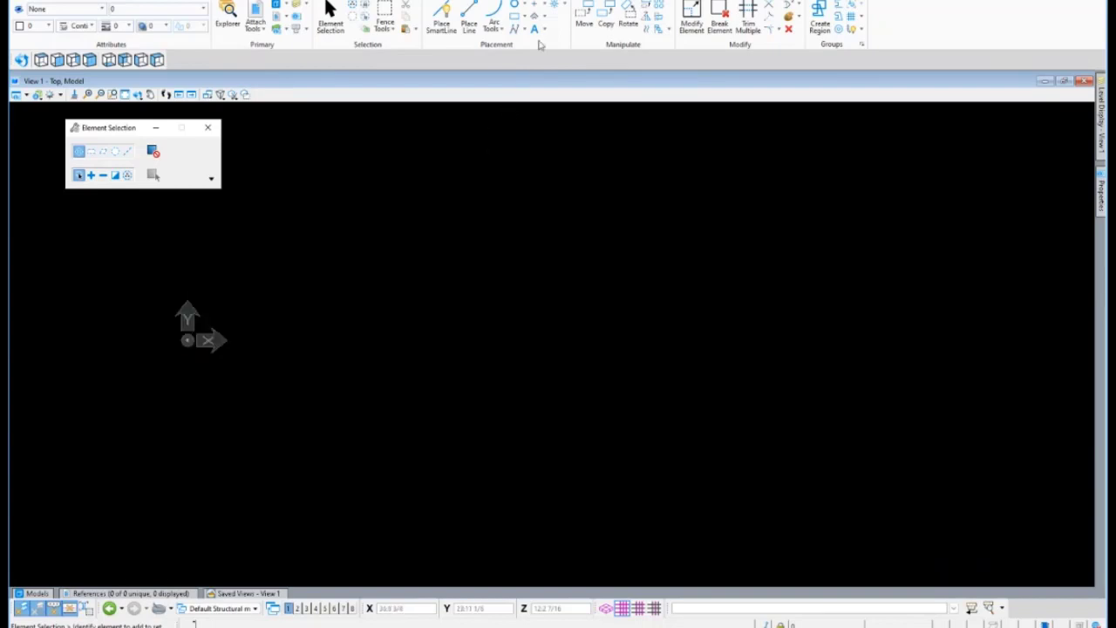
click(556, 9)
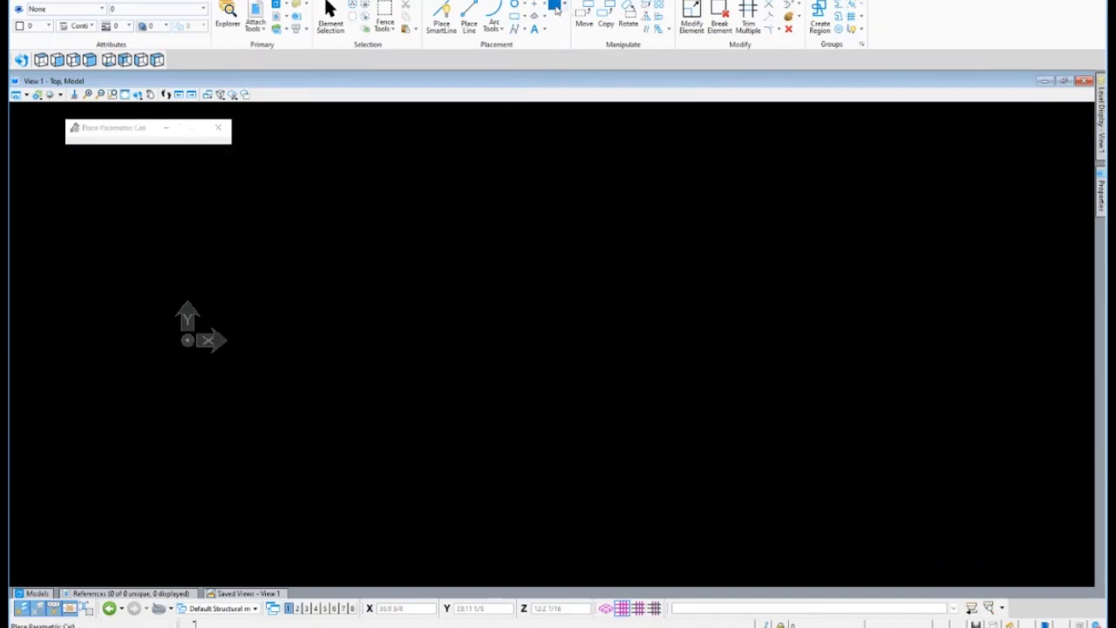
click(217, 151)
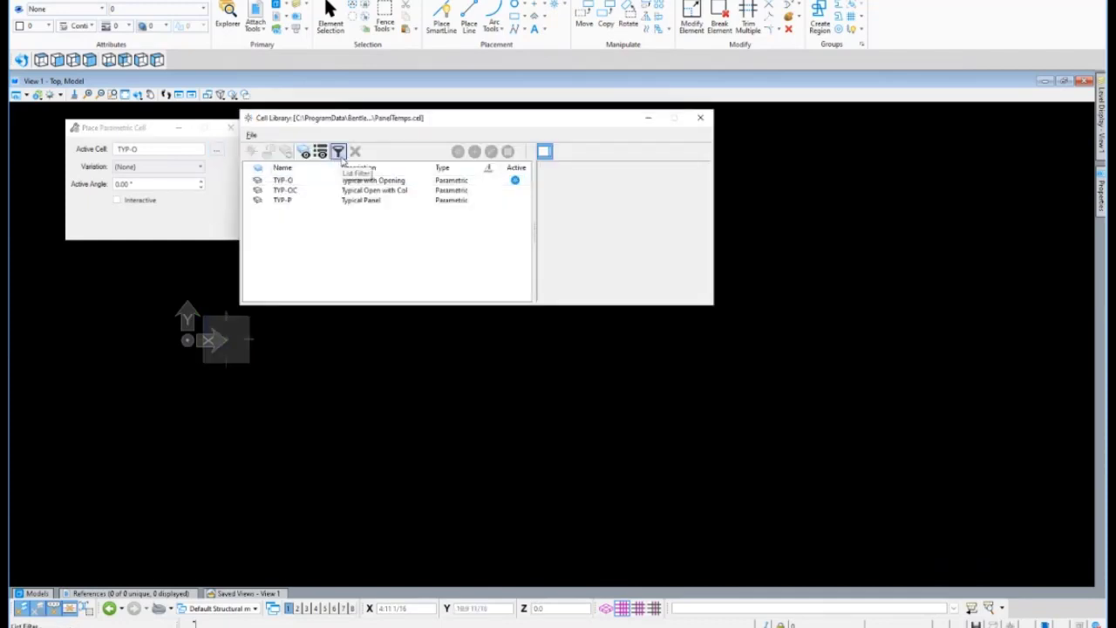
click(295, 180)
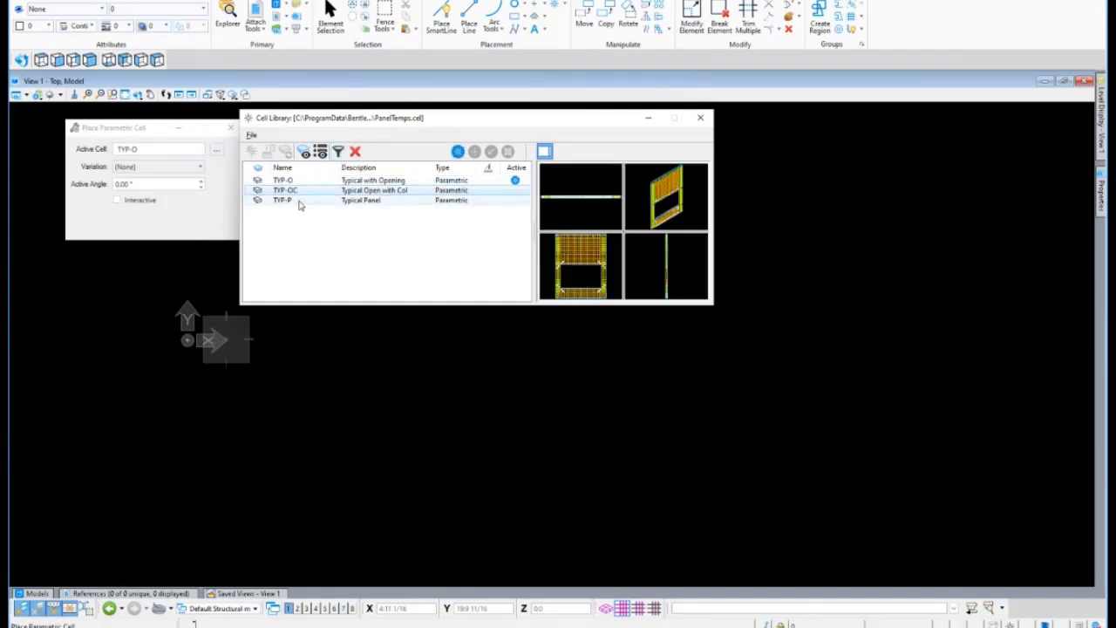
click(299, 200)
Make the TYP-O panel with opening the active cell and place one in the top view.
double_click(296, 181)
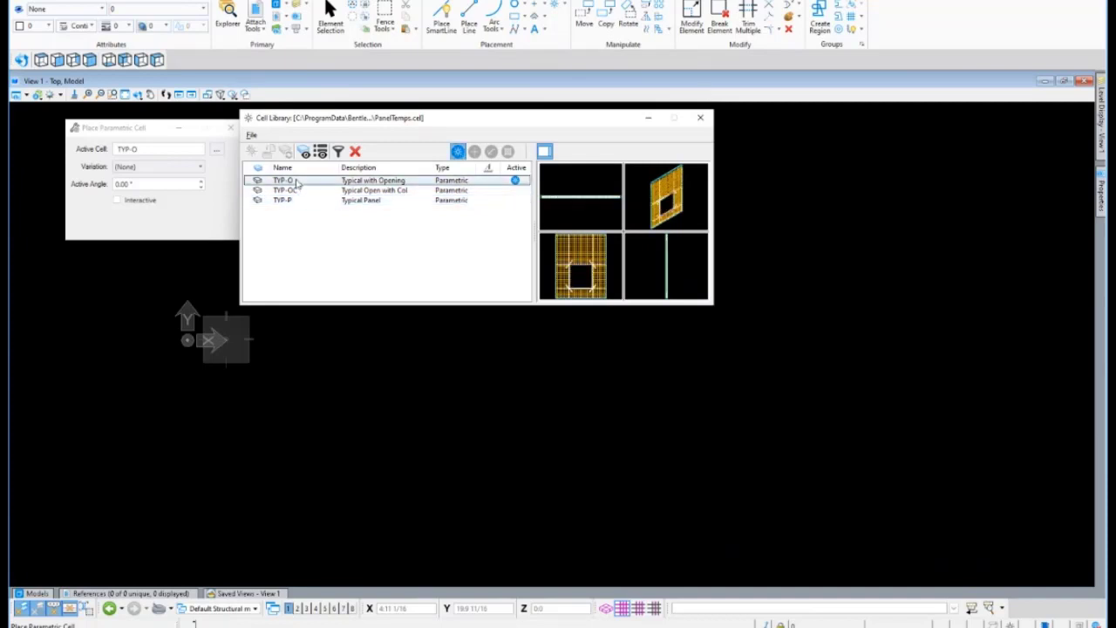
click(242, 341)
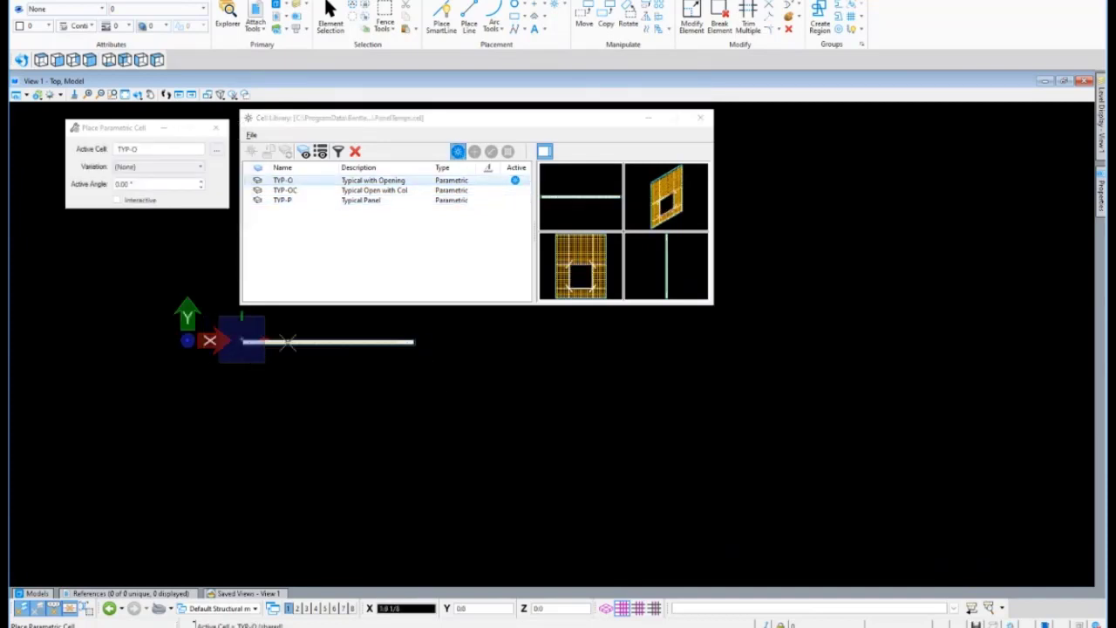
click(412, 341)
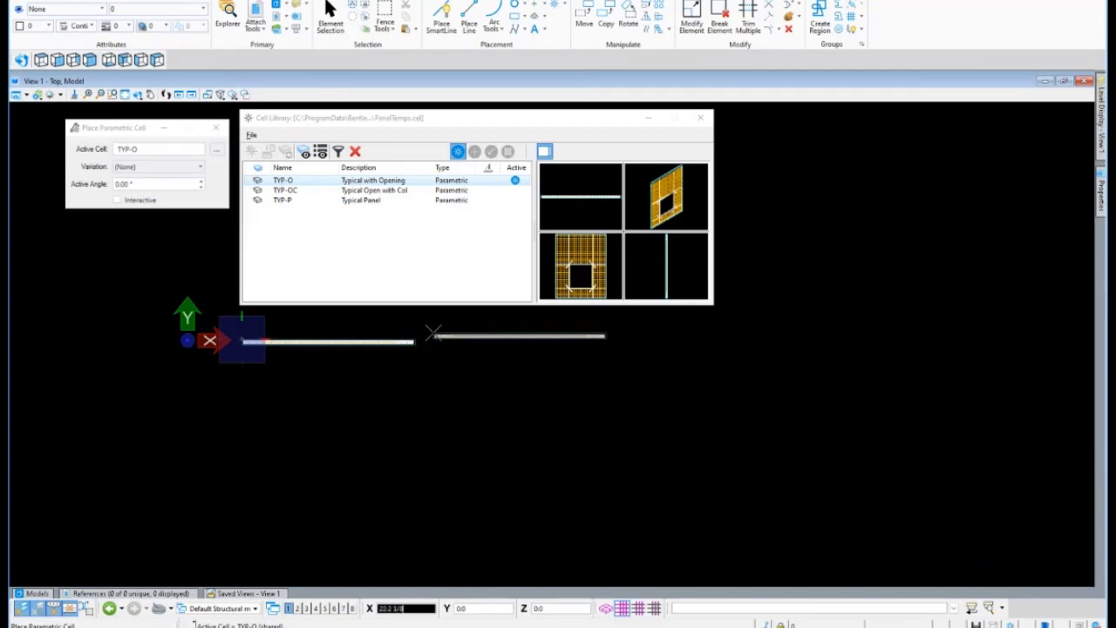
key(Escape)
Place a TYP-OC panel with its corner snapped to the free end of the TYP-O panel.
double_click(301, 190)
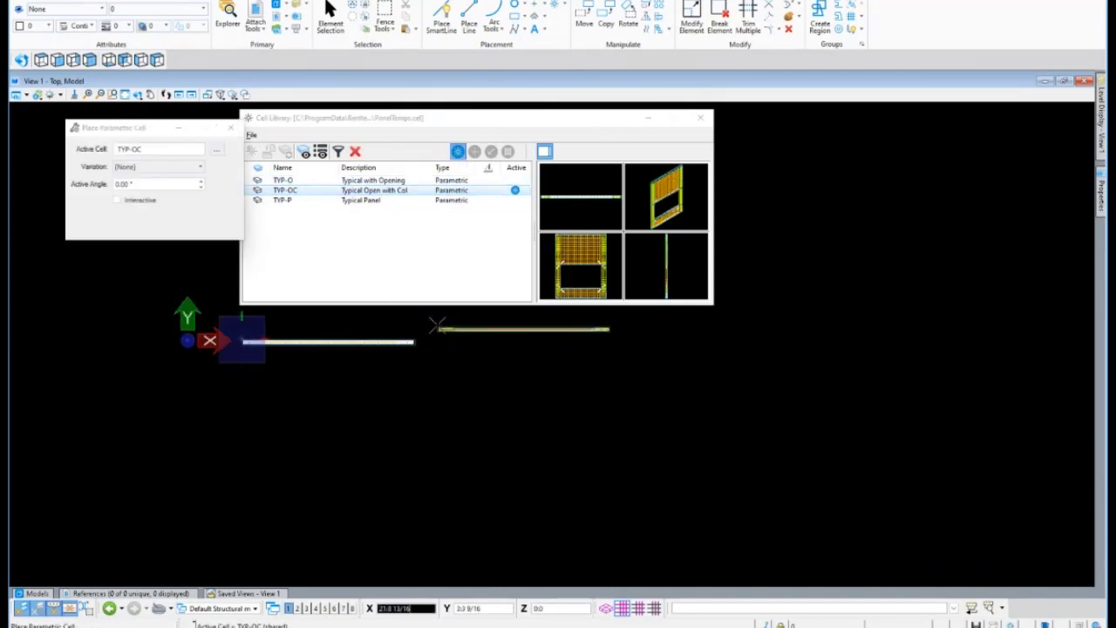
scroll(431, 332, up, 3)
scroll(422, 346, up, 5)
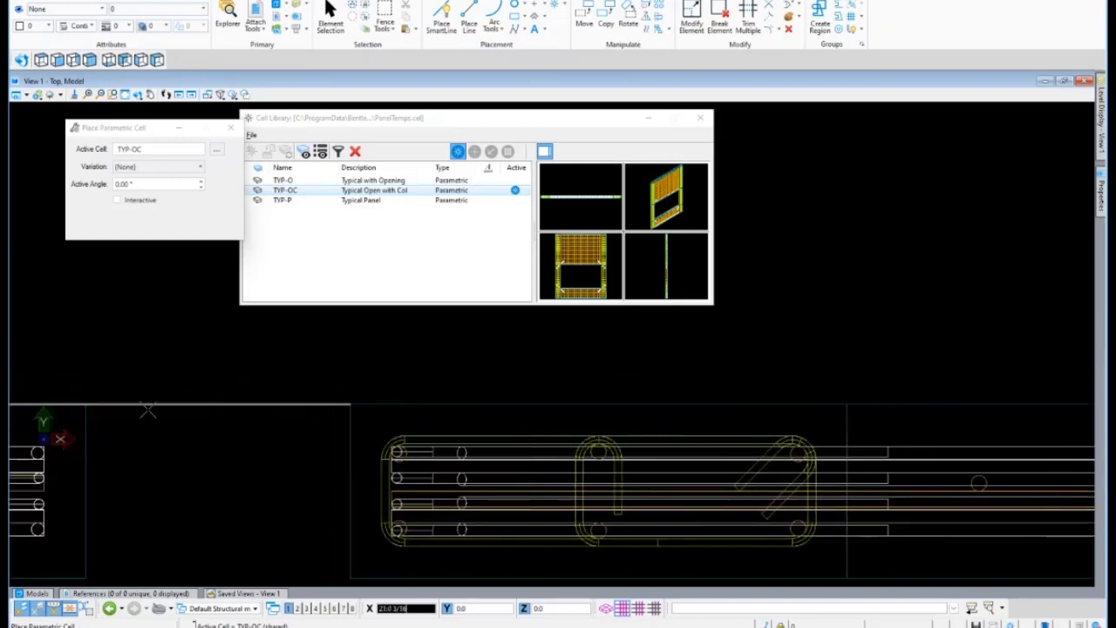
click(86, 402)
scroll(165, 352, down, 4)
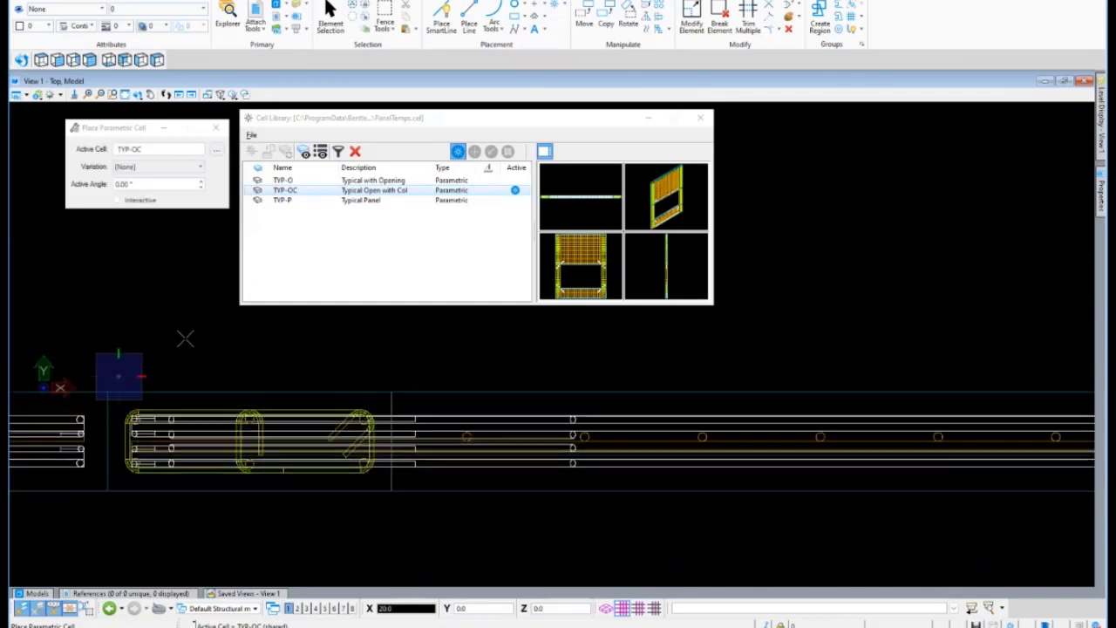
key(Escape)
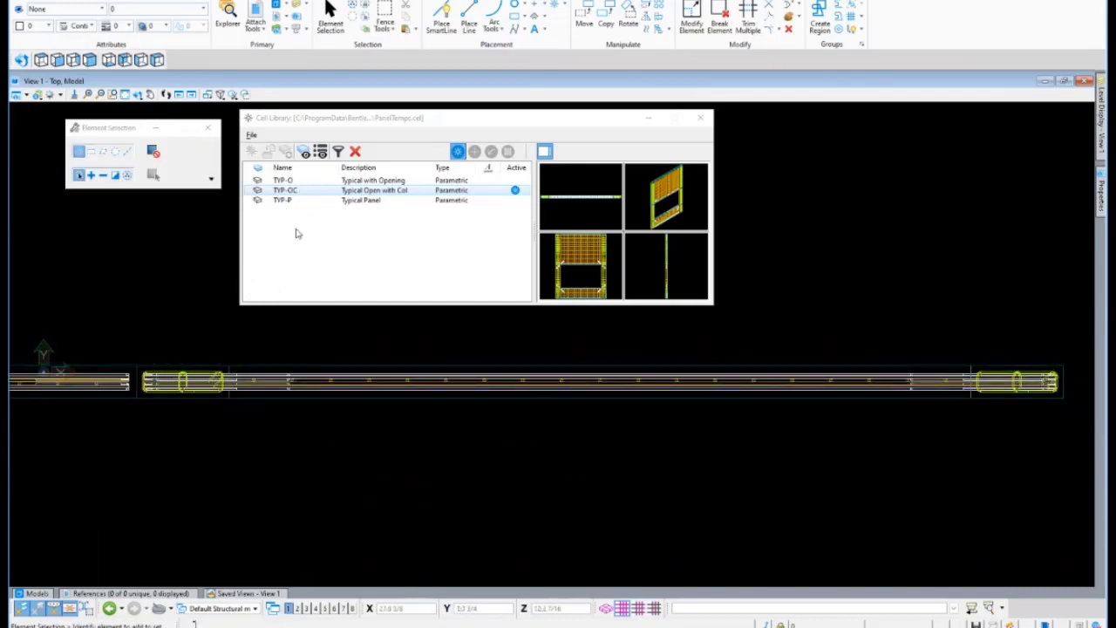
Place a solid TYP-P panel against the free end of the TYP-OC panel and close the cell library.
click(288, 202)
double_click(283, 201)
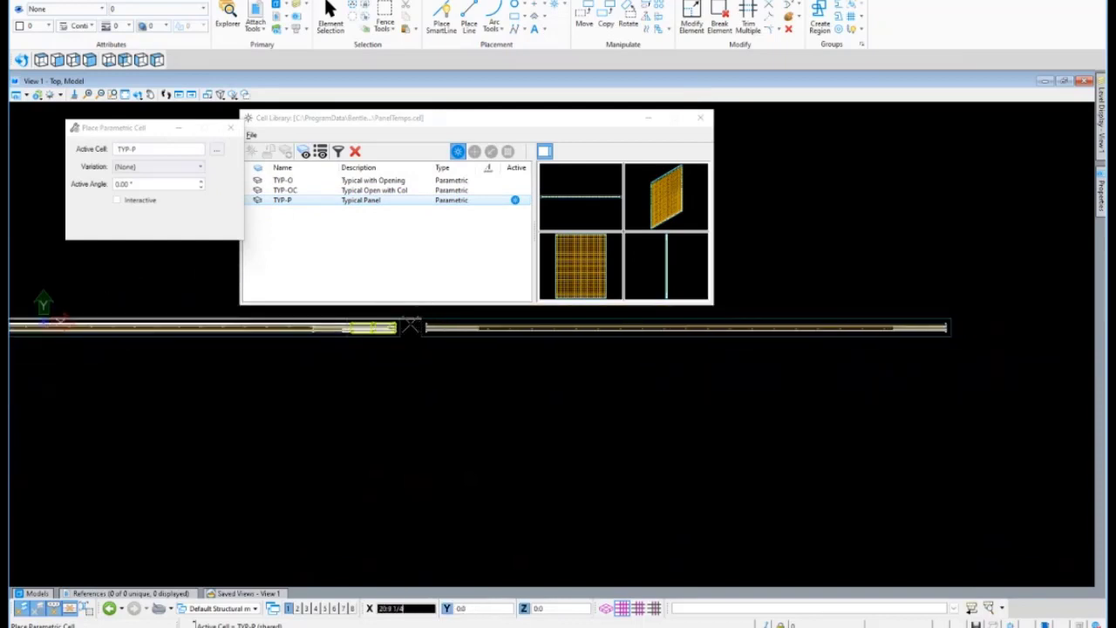
click(400, 323)
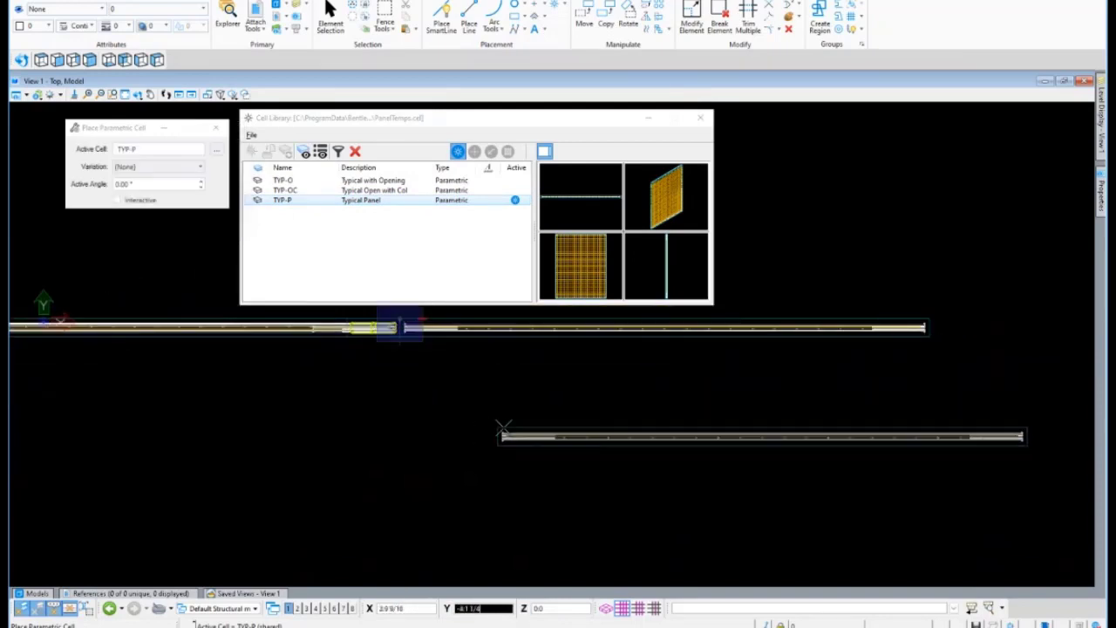
key(Escape)
scroll(641, 401, down, 1)
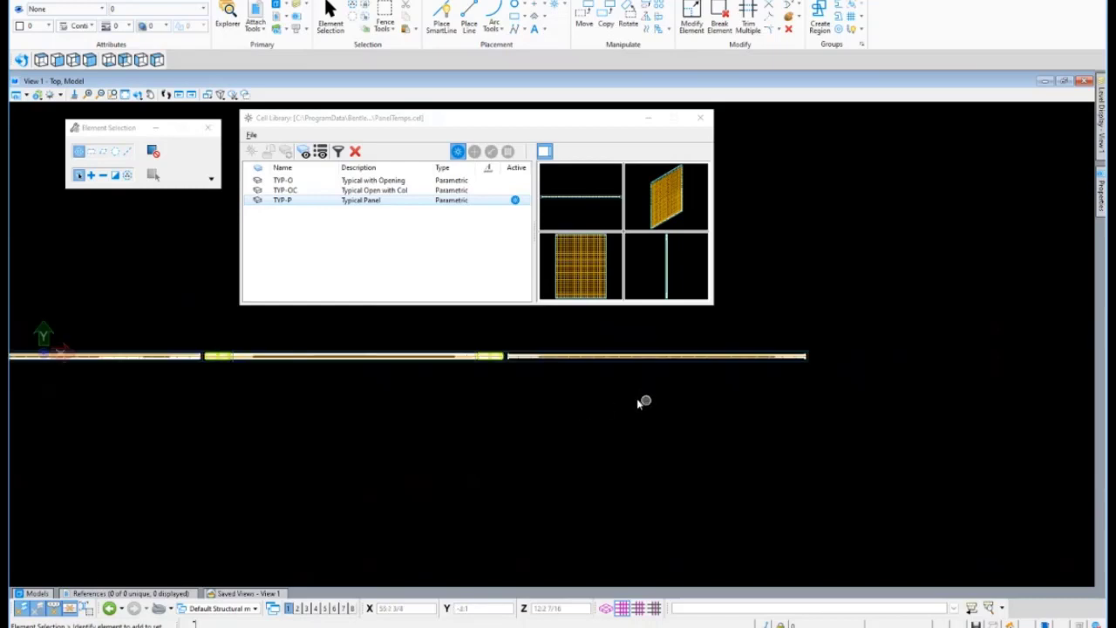
scroll(603, 403, down, 1)
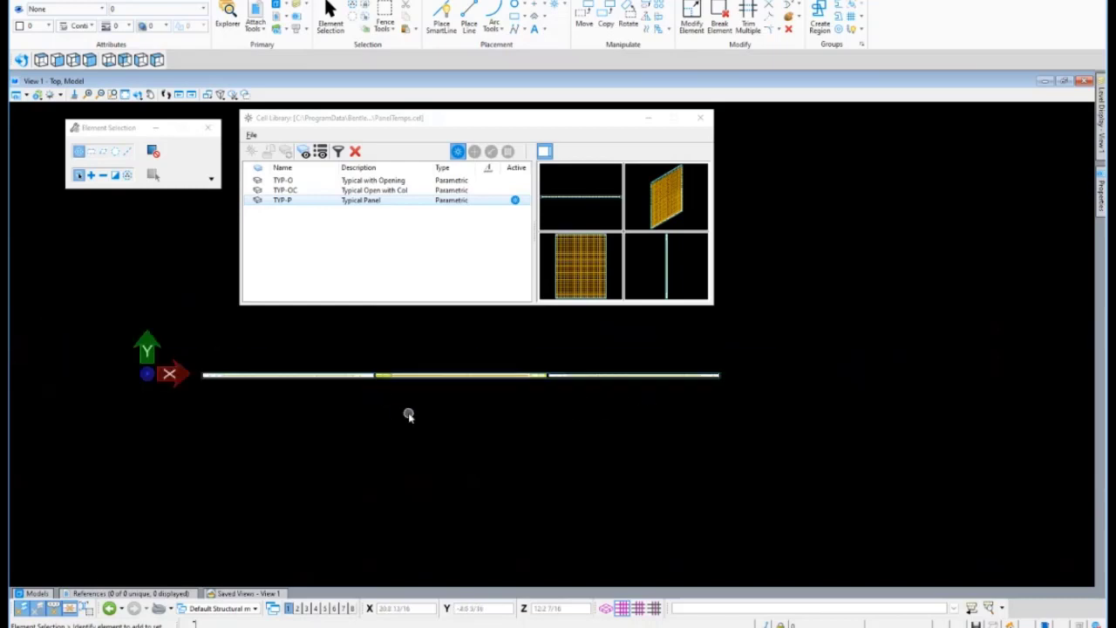
scroll(409, 414, up, 1)
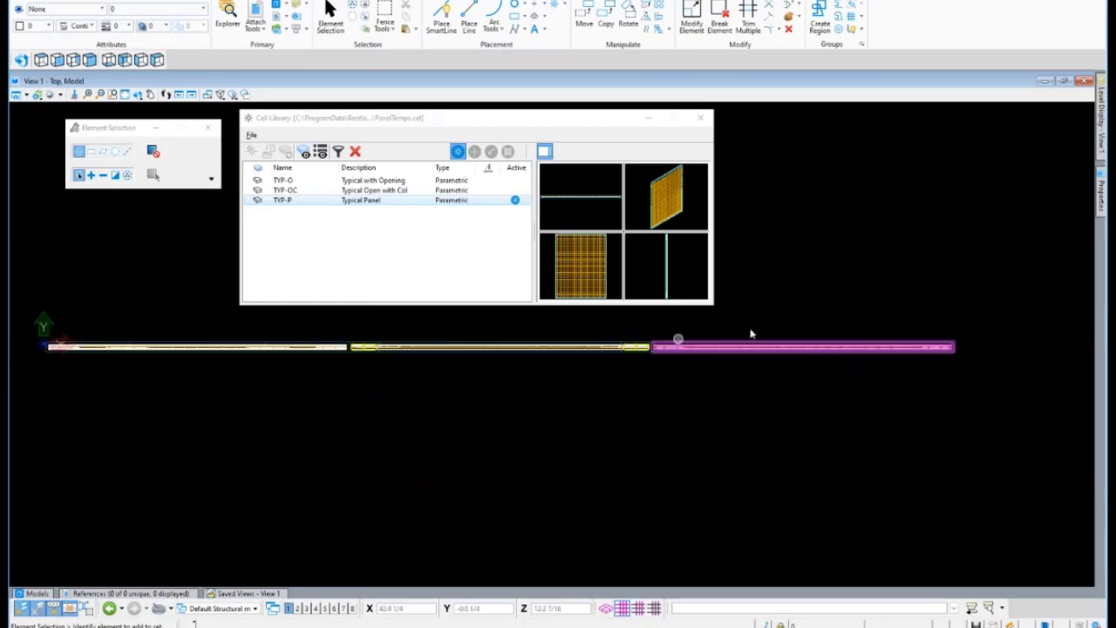
click(700, 117)
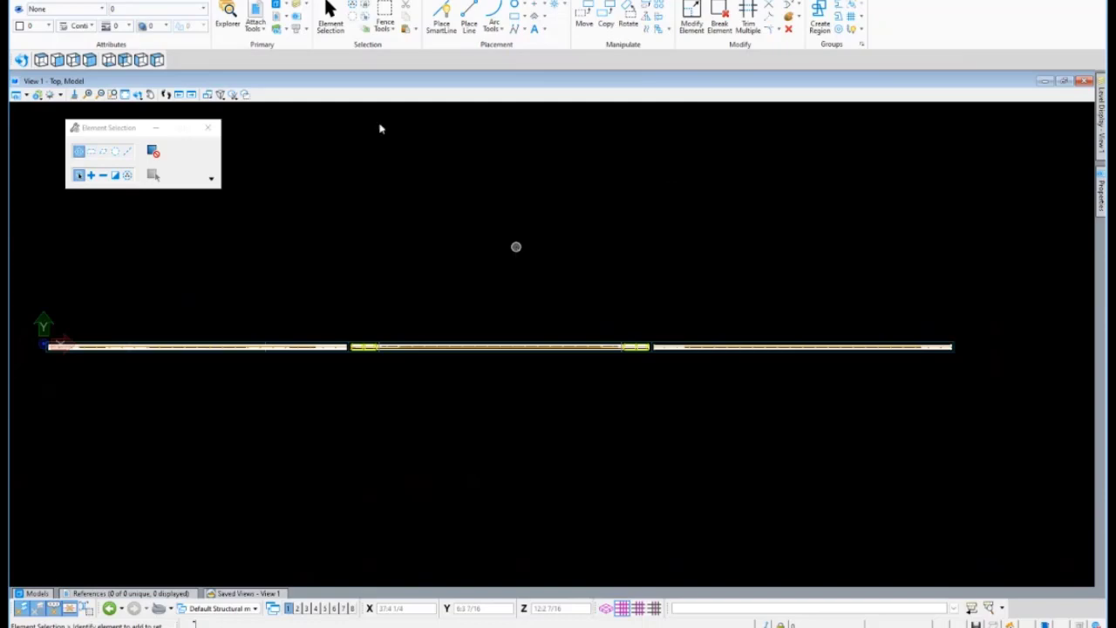
Show the panels in isometric view and drop all three parametric cells with the Drop Element tool using the Application Elements option.
click(88, 60)
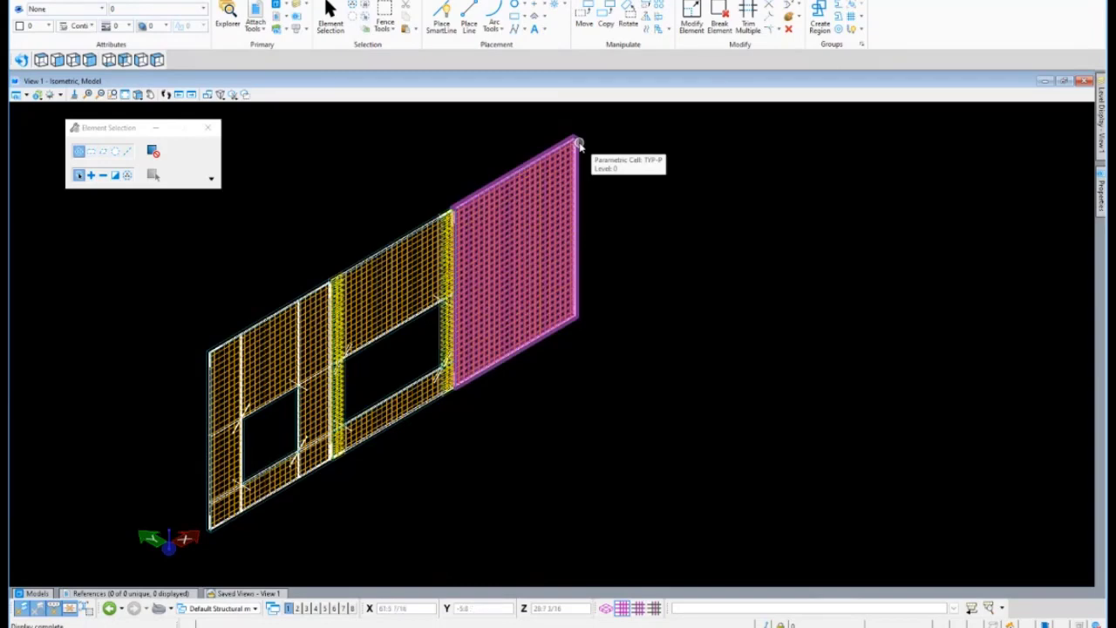
click(851, 28)
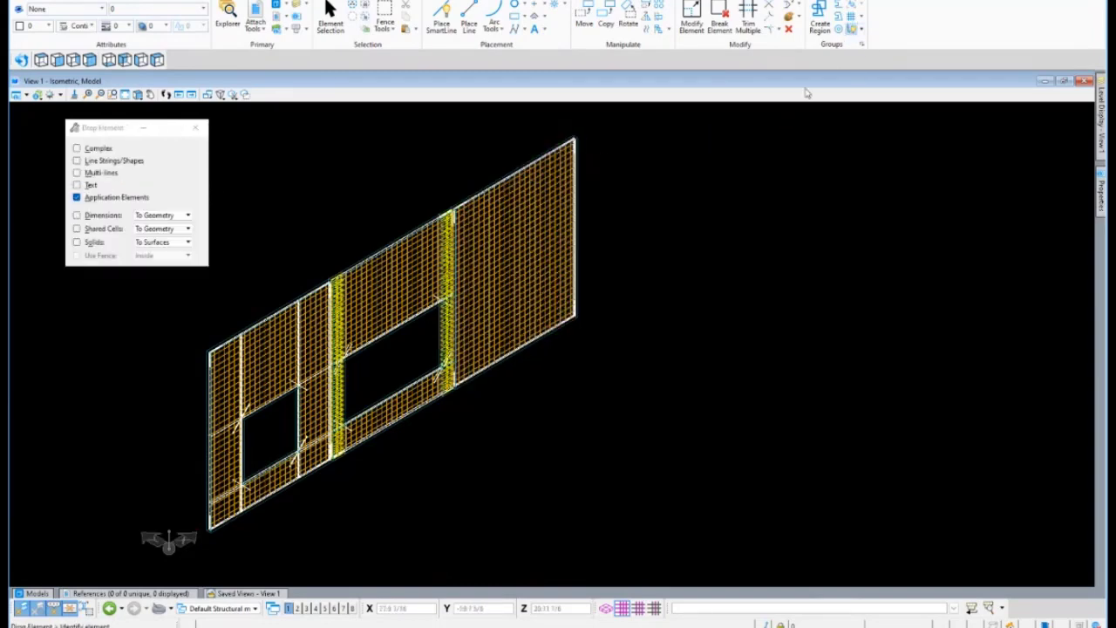
click(549, 114)
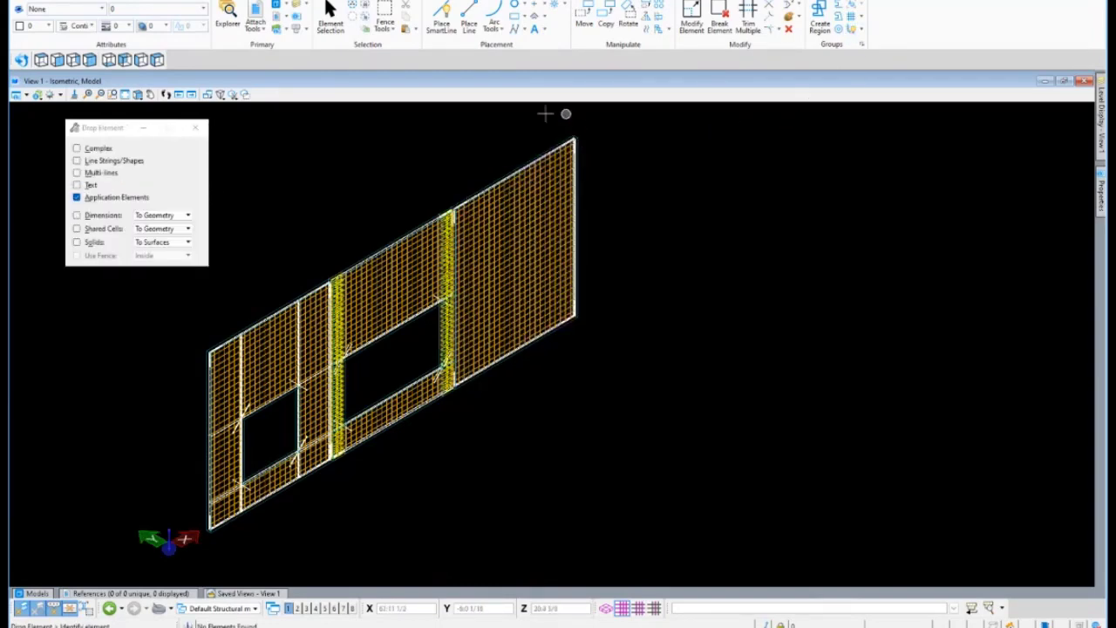
click(578, 138)
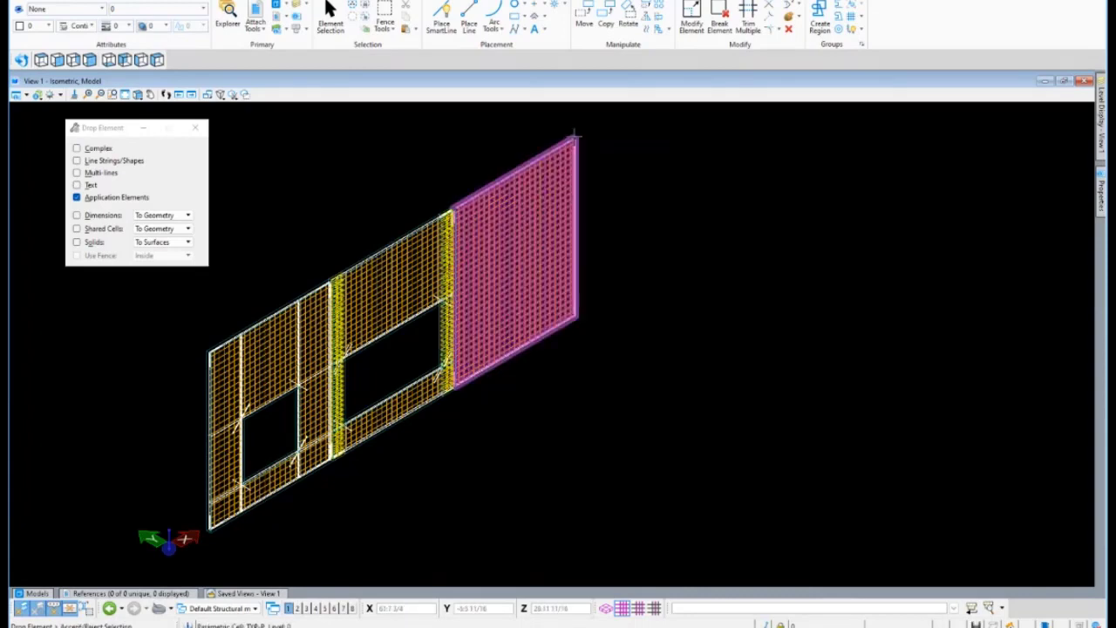
click(433, 185)
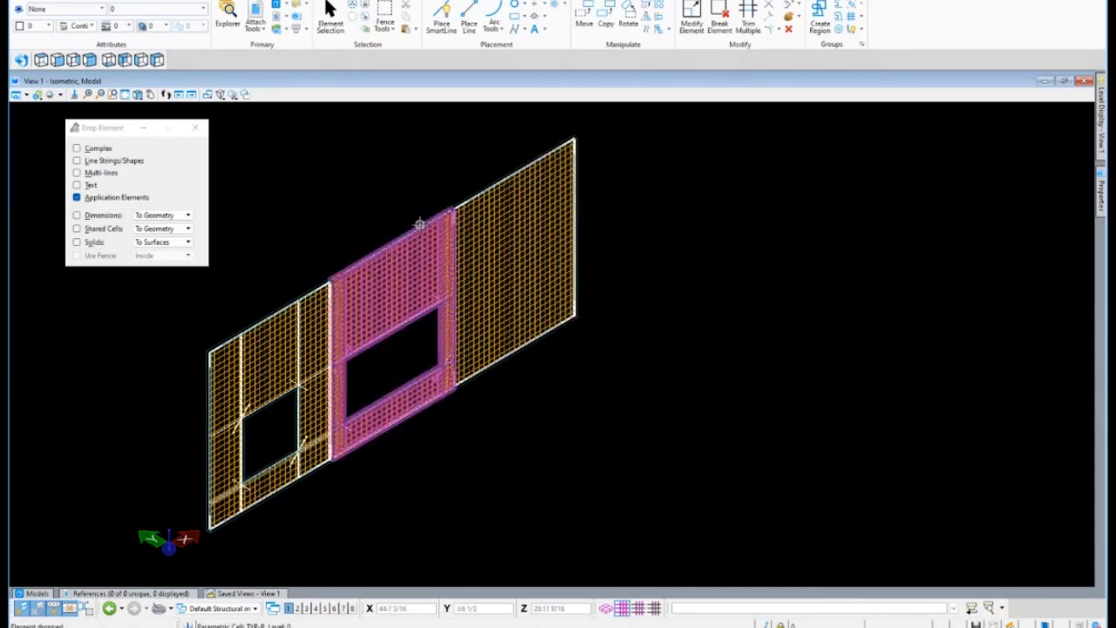
click(304, 288)
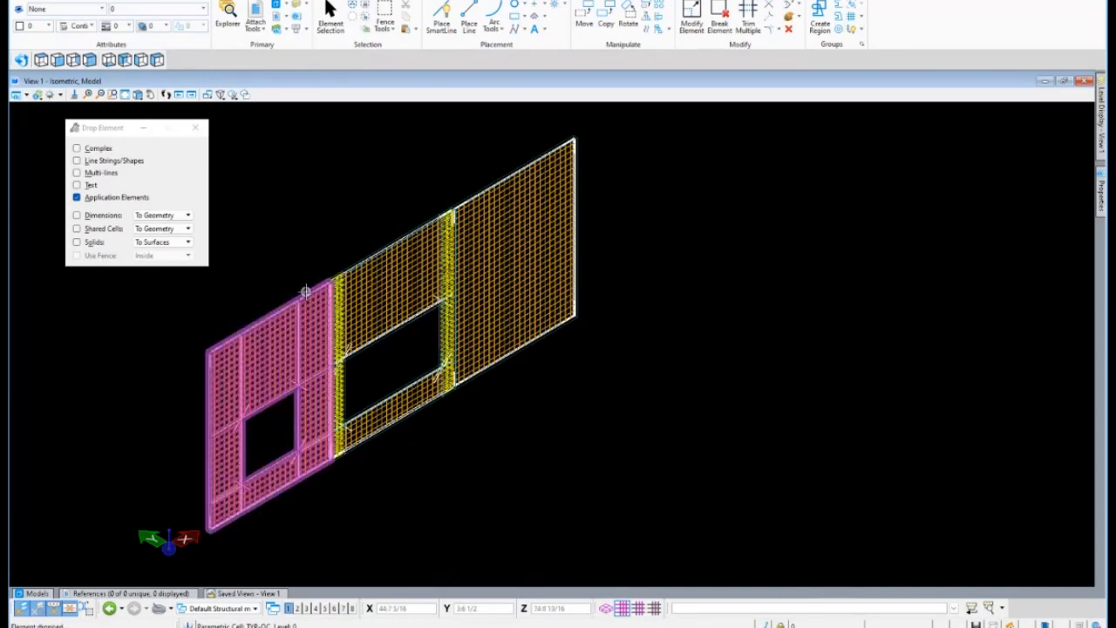
click(323, 228)
key(Escape)
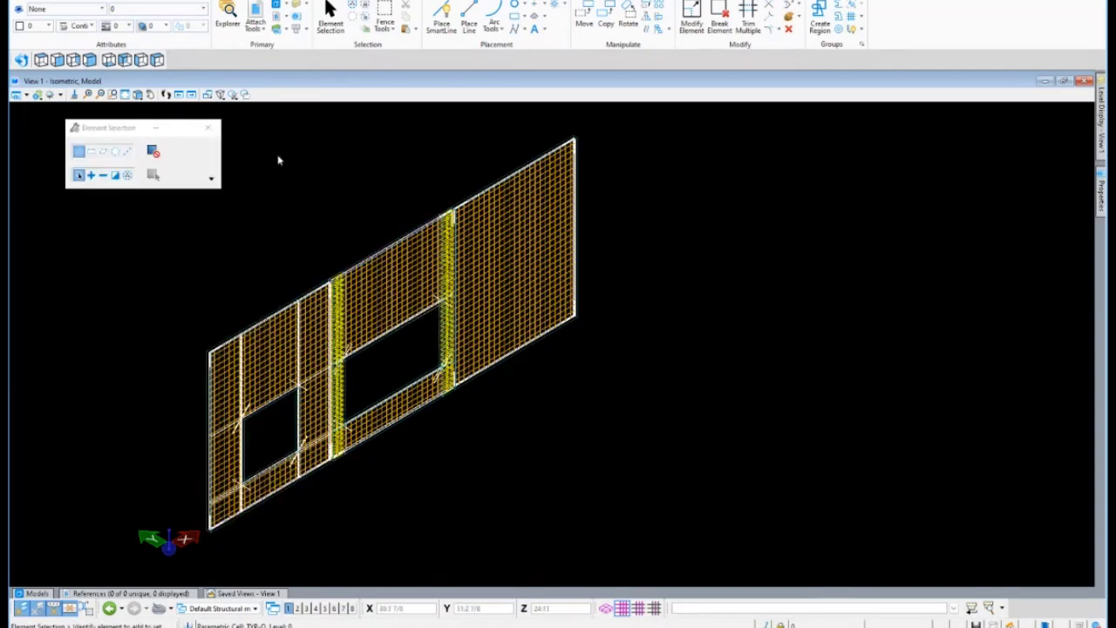
Delete the column reinforcing on the side of the TYP-OC panel that adjoins the solid panel.
scroll(324, 319, up, 5)
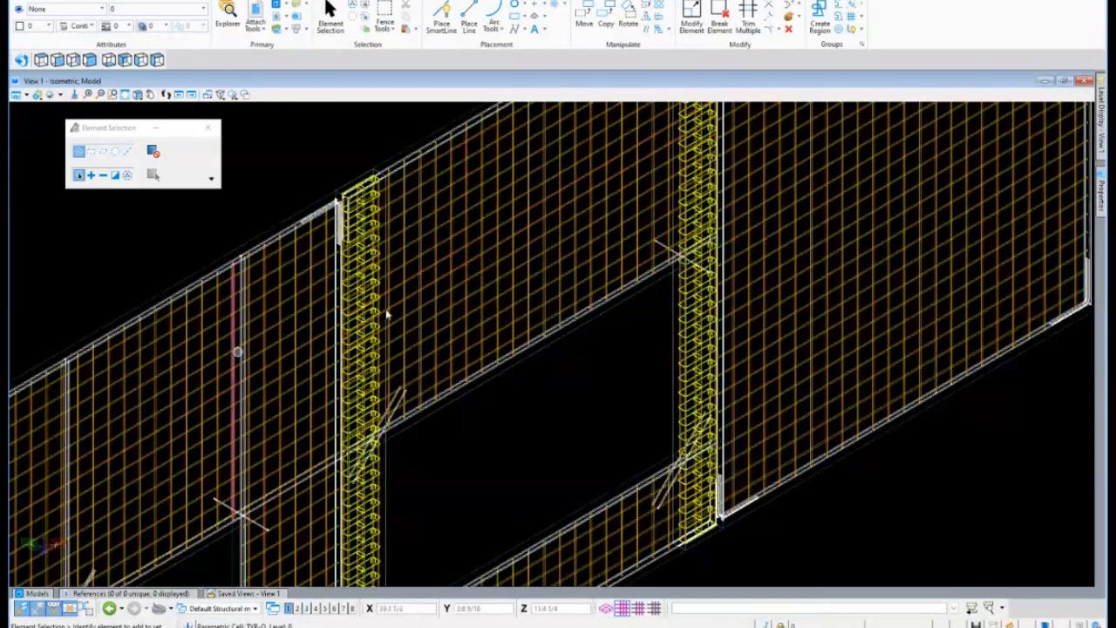
scroll(387, 316, down, 3)
scroll(505, 248, up, 5)
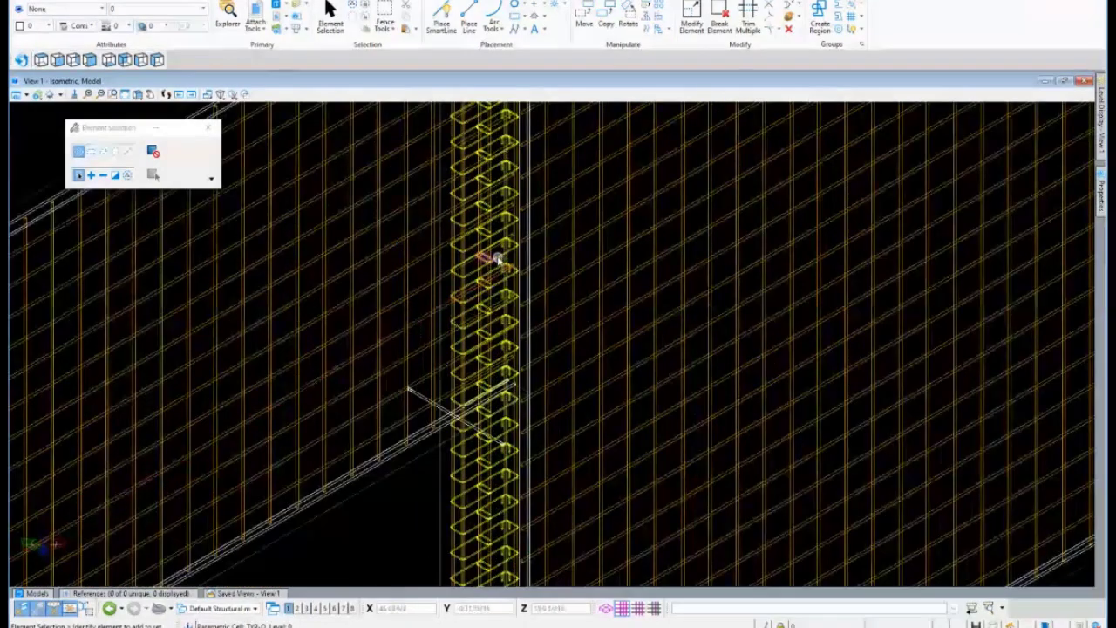
click(497, 259)
key(Delete)
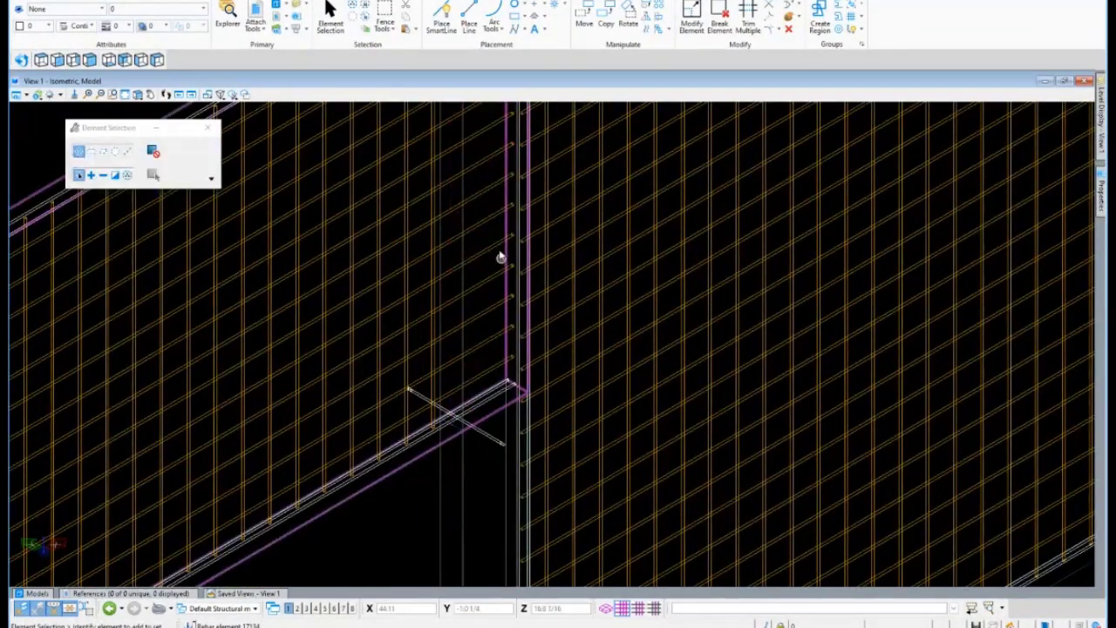
In the column reinforcing at the other side of the TYP-OC opening, set the start end condition of tie 2 to 135 Degree.
scroll(500, 258, down, 3)
scroll(162, 385, up, 5)
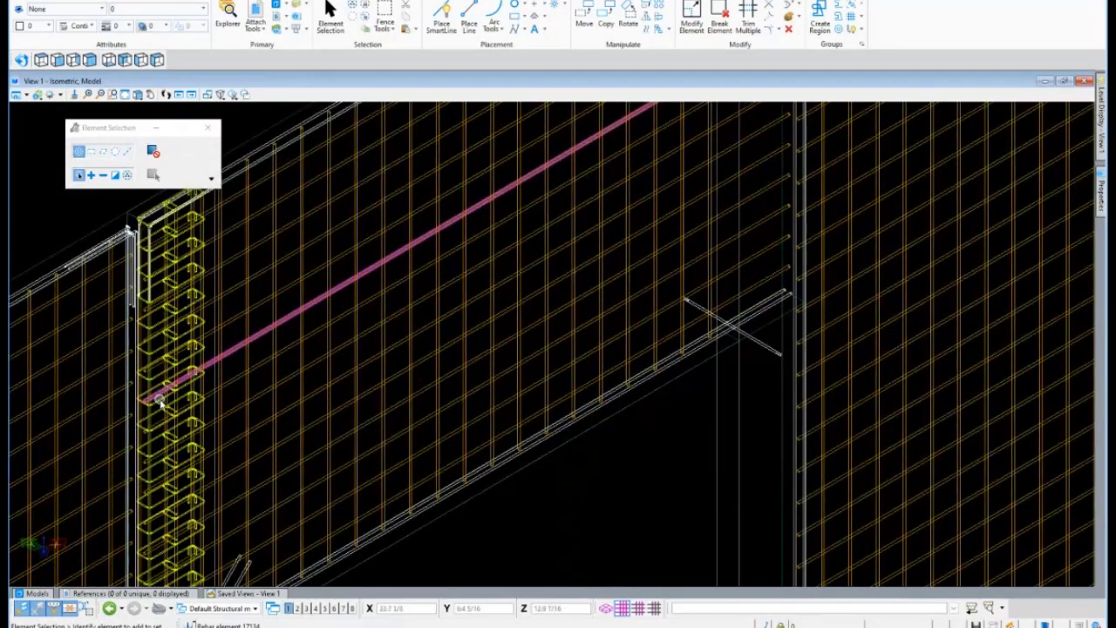
click(161, 407)
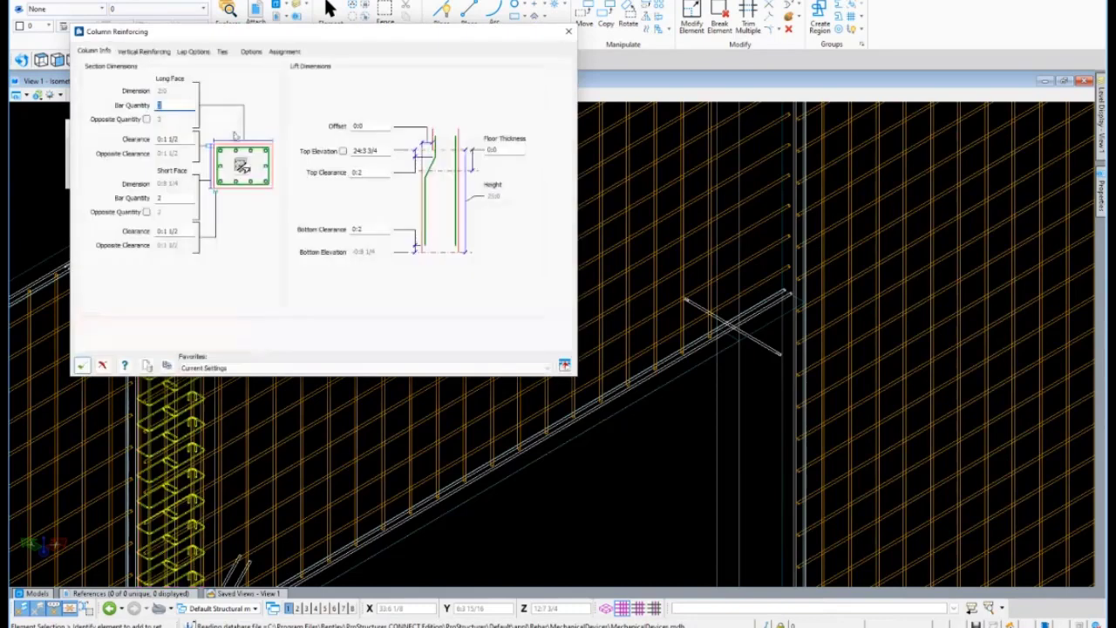
click(223, 53)
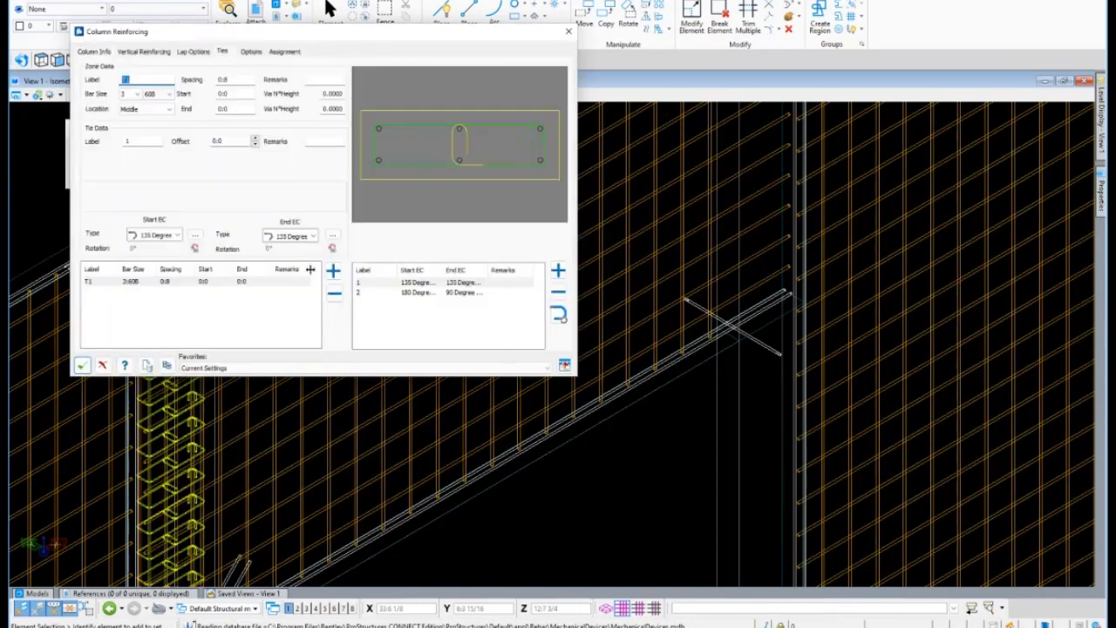
click(366, 292)
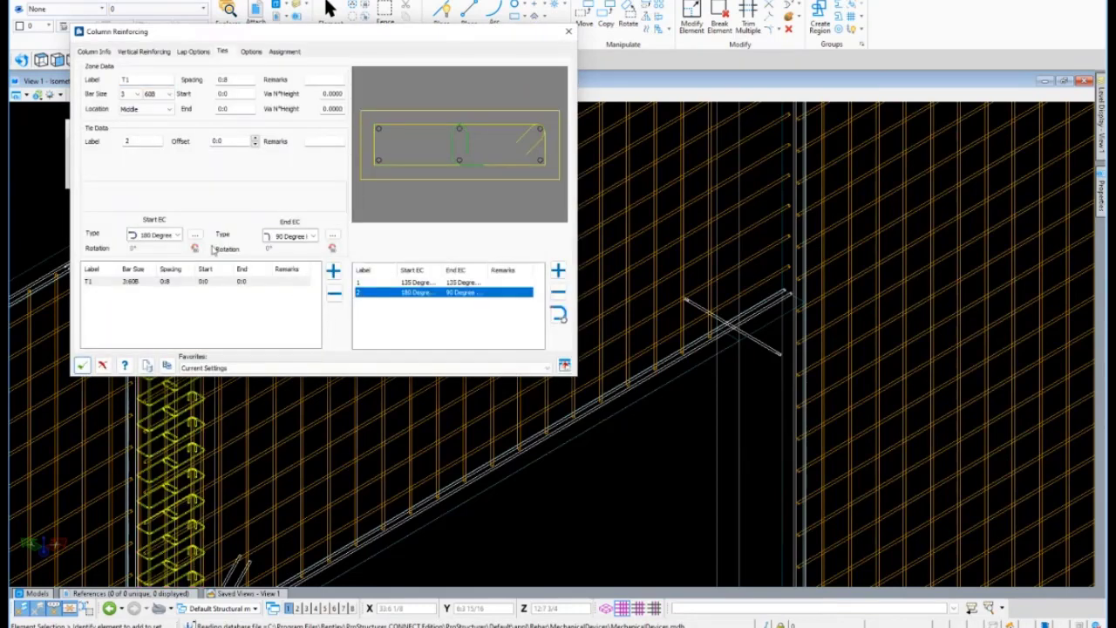
click(178, 235)
click(168, 260)
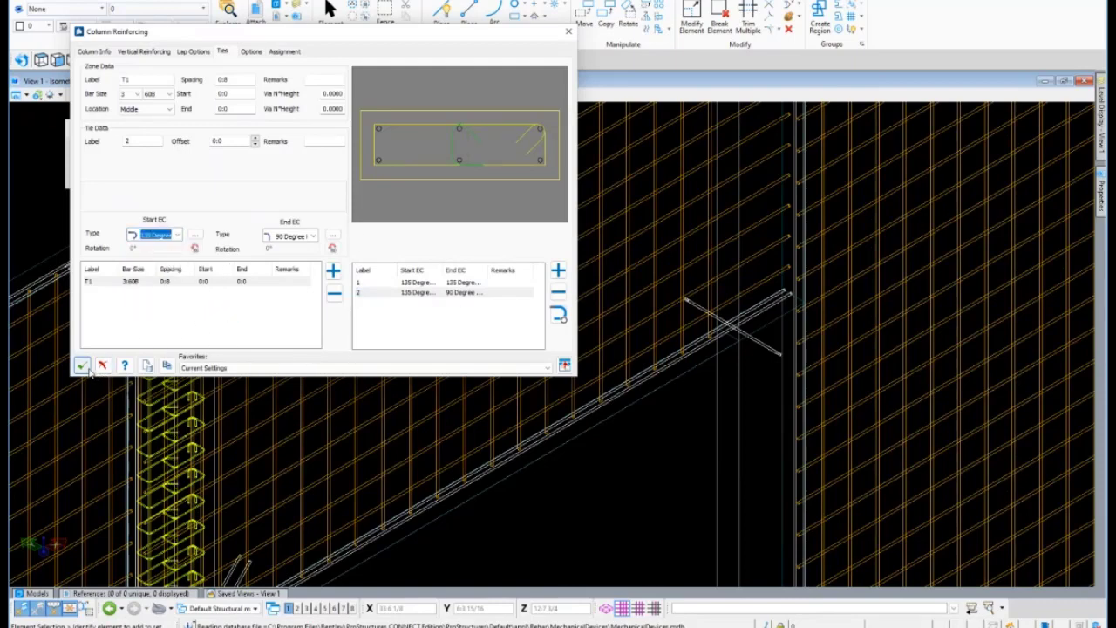
Clone the edited column reinforcing onto the bare column beside the solid panel and accept the reinforcing settings.
click(167, 366)
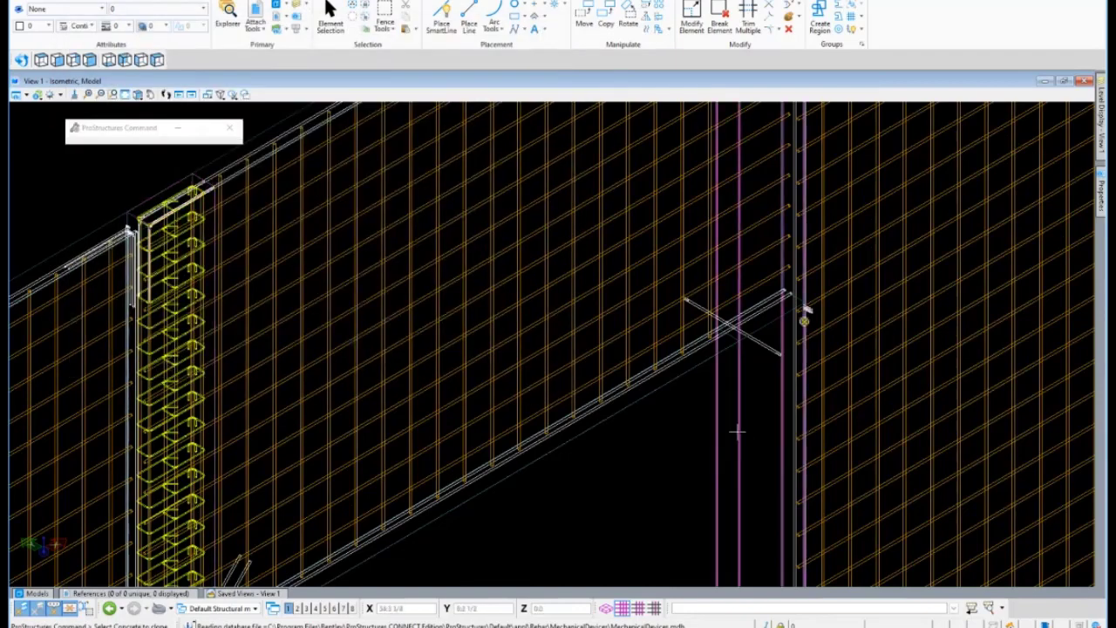
click(559, 541)
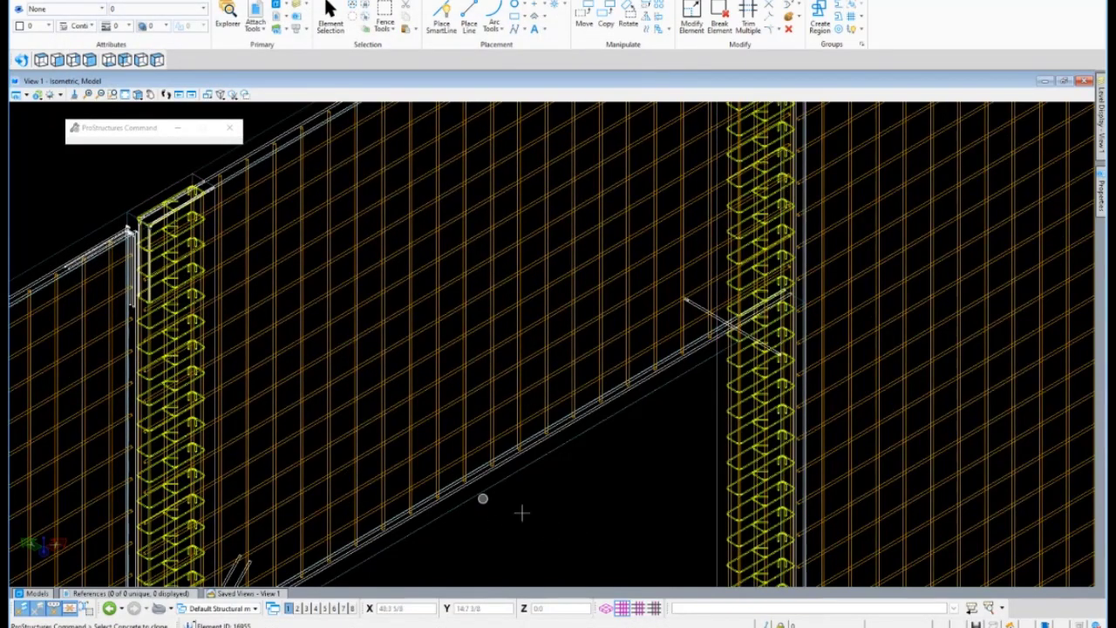
right_click(524, 512)
click(81, 366)
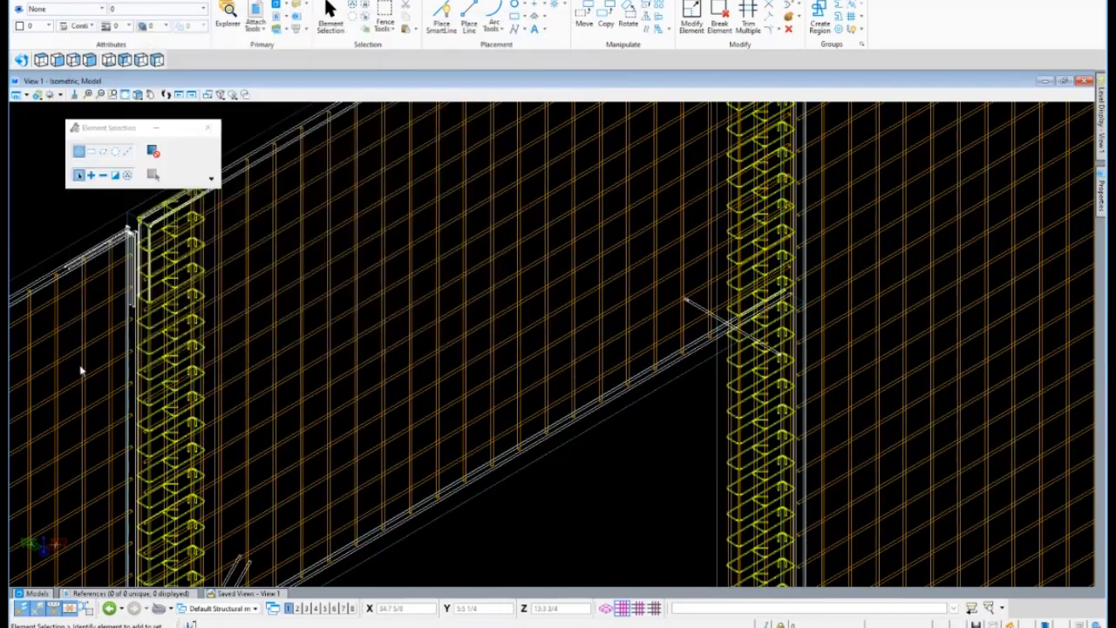
Raise the top edge of the solid TYP-P panel by its corner handle to a height of about 26'-10".
scroll(446, 367, down, 5)
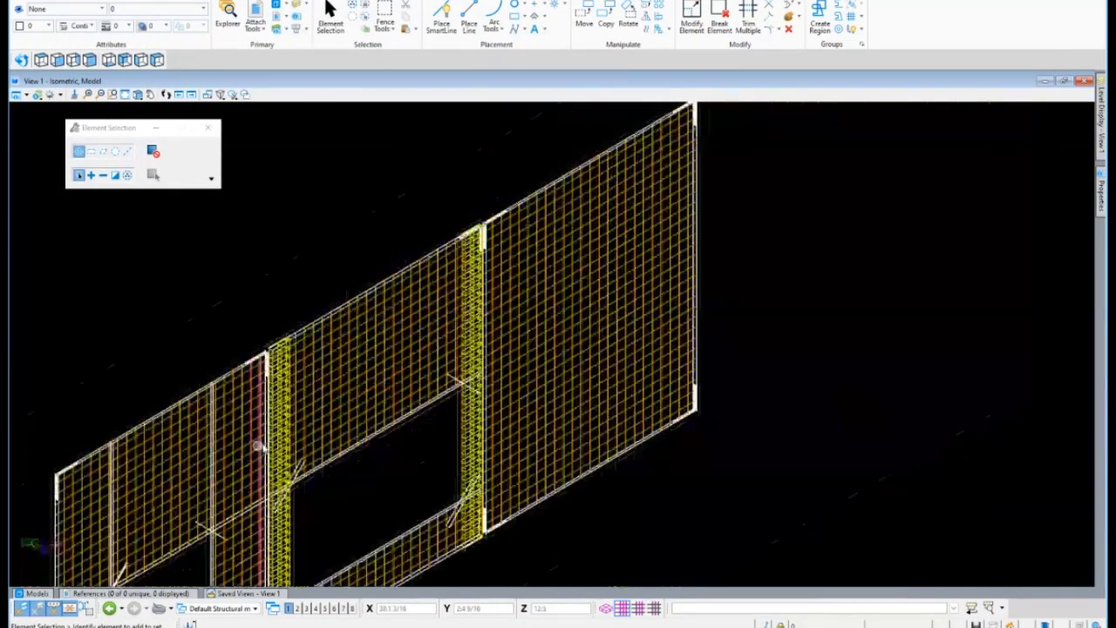
scroll(629, 139, up, 4)
click(622, 151)
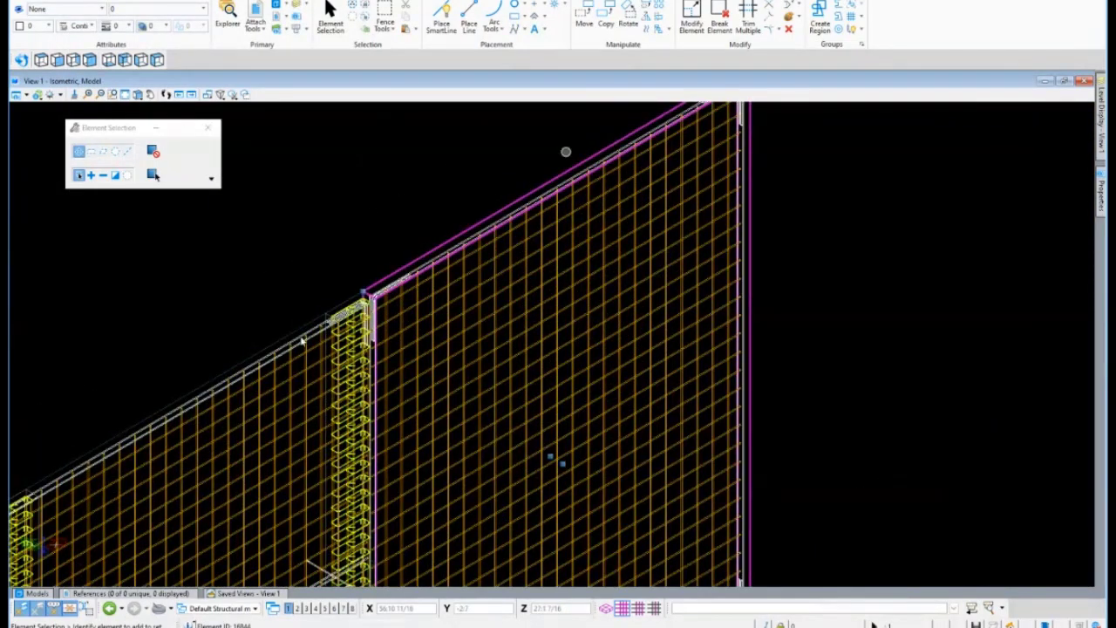
scroll(411, 428, down, 4)
scroll(358, 299, up, 3)
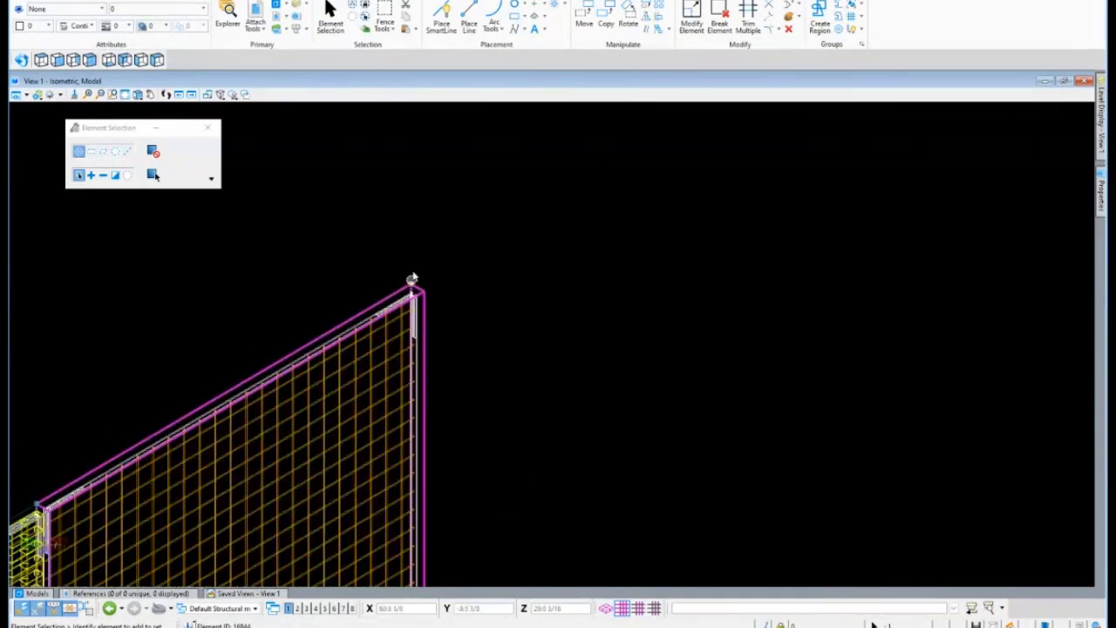
click(414, 286)
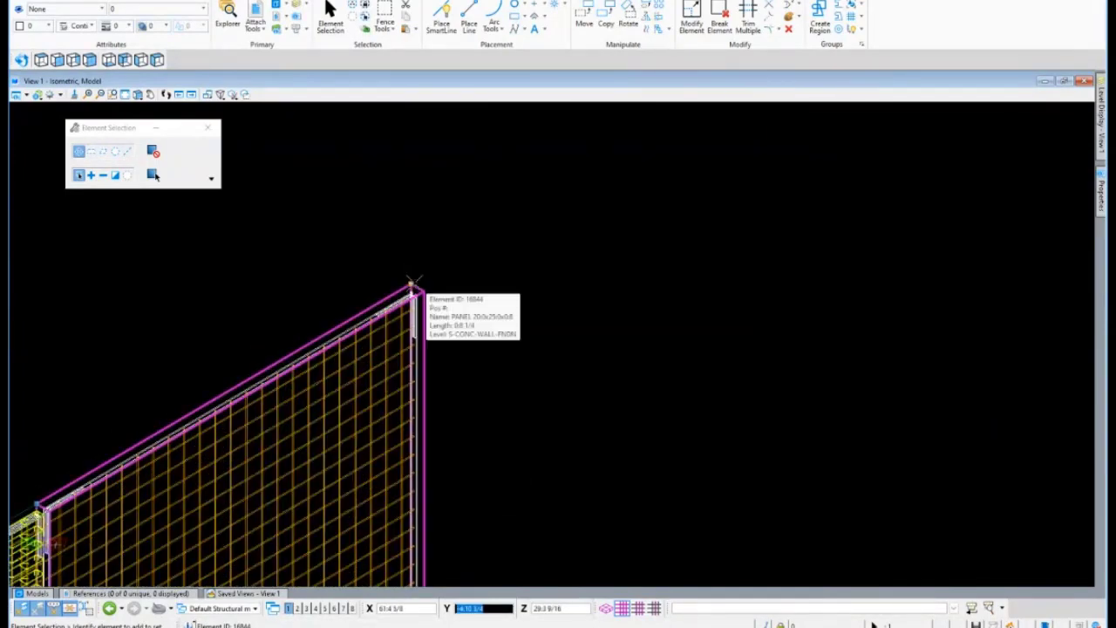
click(415, 237)
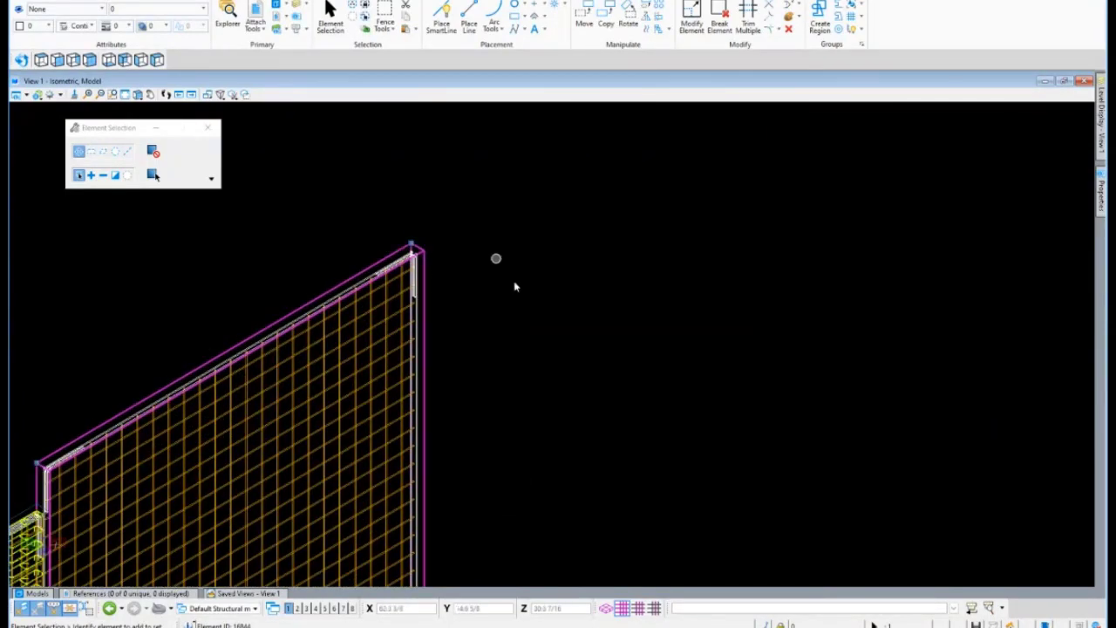
scroll(514, 284, down, 3)
scroll(514, 262, down, 2)
click(530, 281)
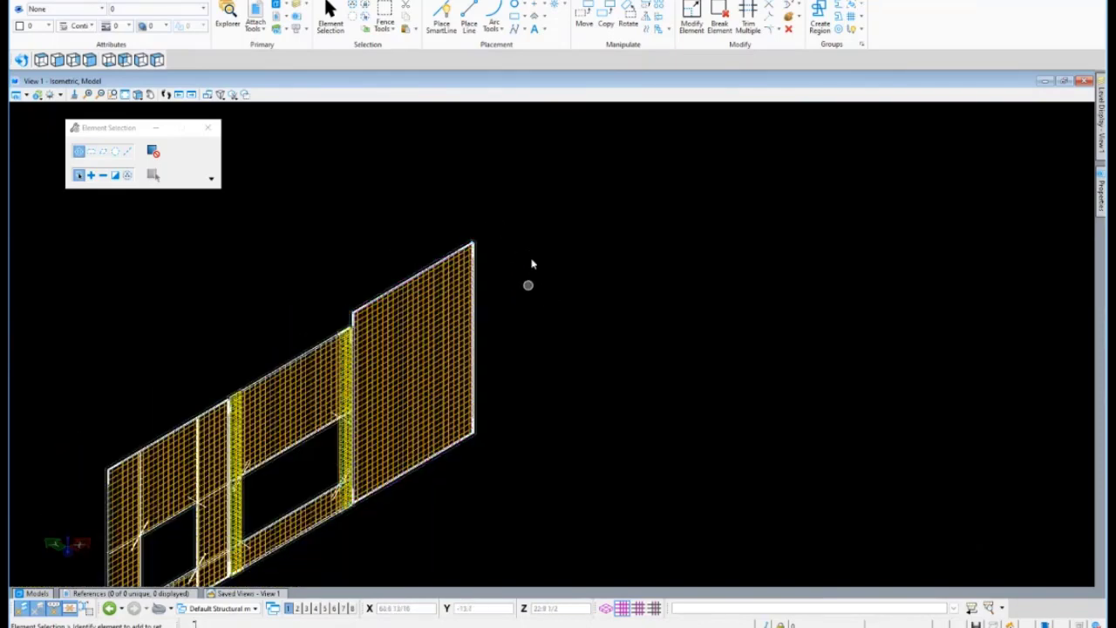
Select all panels with their rebar and number them with Concrete Positioning, keeping Numerical type, all parts and Assign Bar Marks.
scroll(529, 262, down, 2)
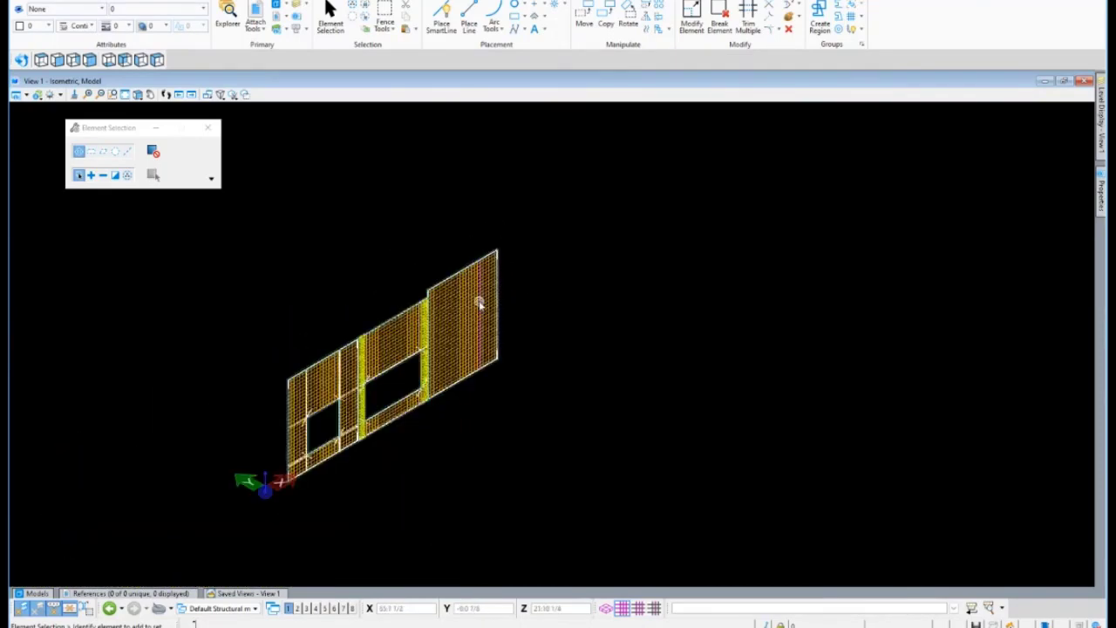
scroll(479, 304, up, 3)
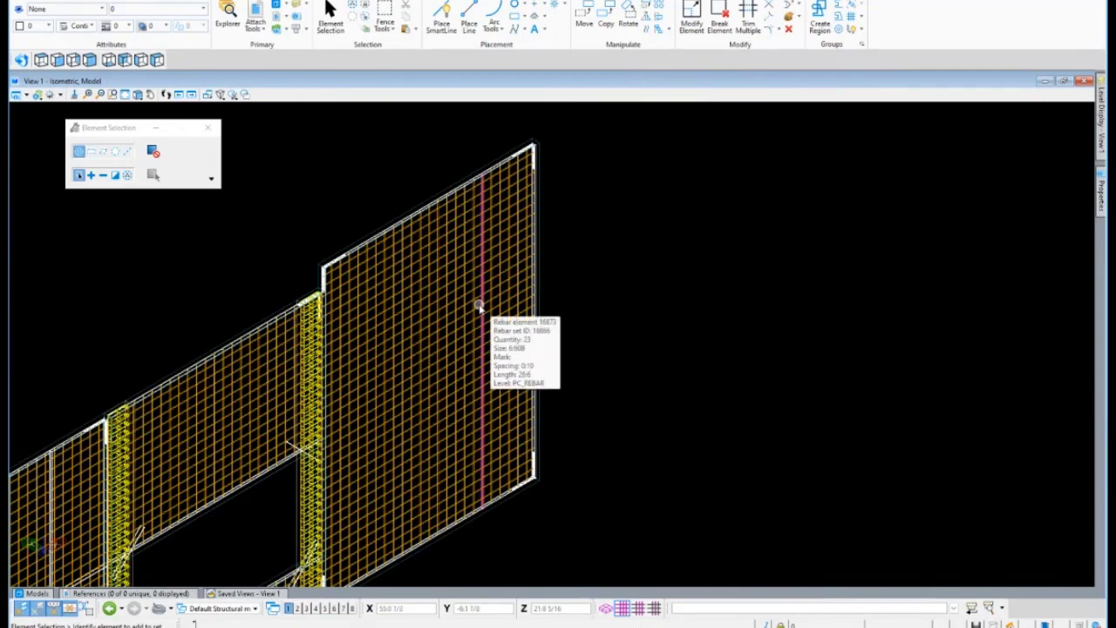
scroll(583, 263, down, 2)
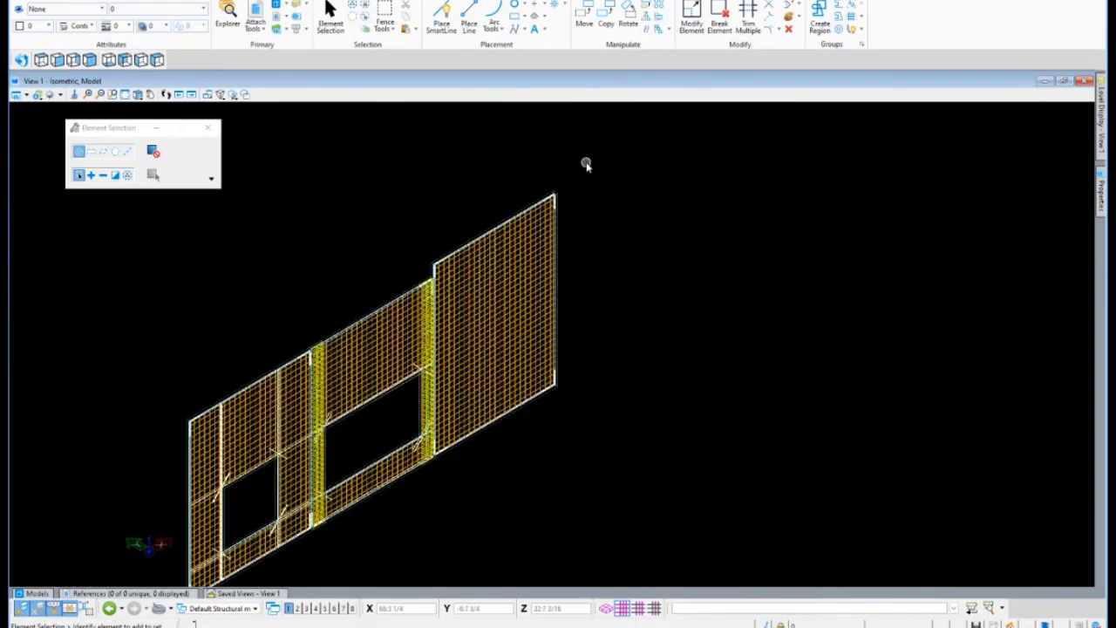
scroll(615, 163, down, 2)
drag(626, 148, 307, 450)
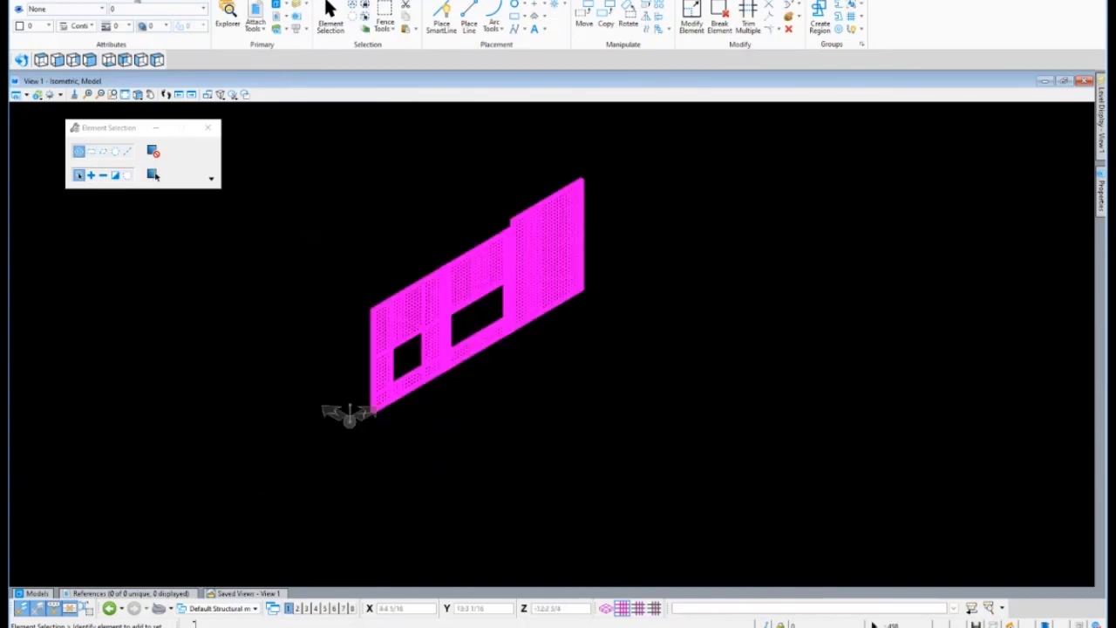
click(102, 9)
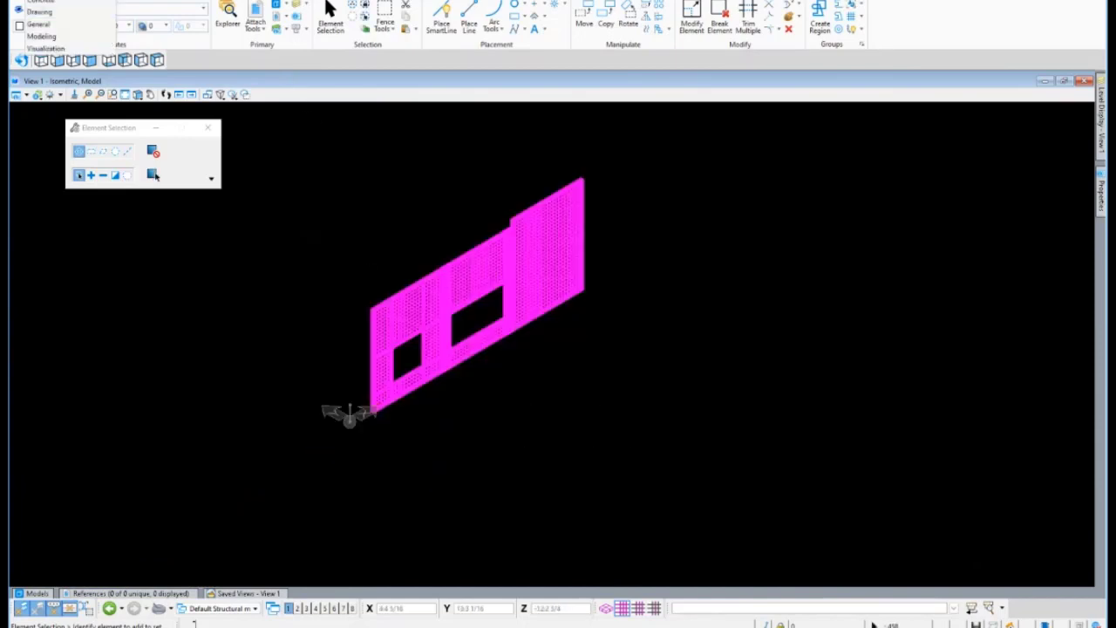
click(45, 9)
click(291, 21)
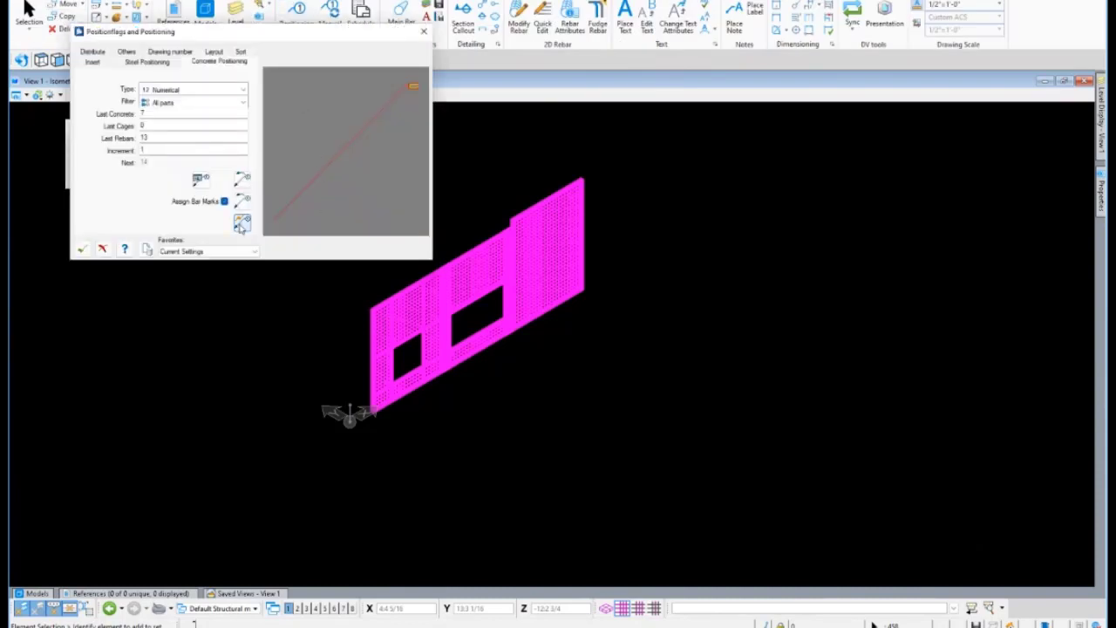
click(241, 225)
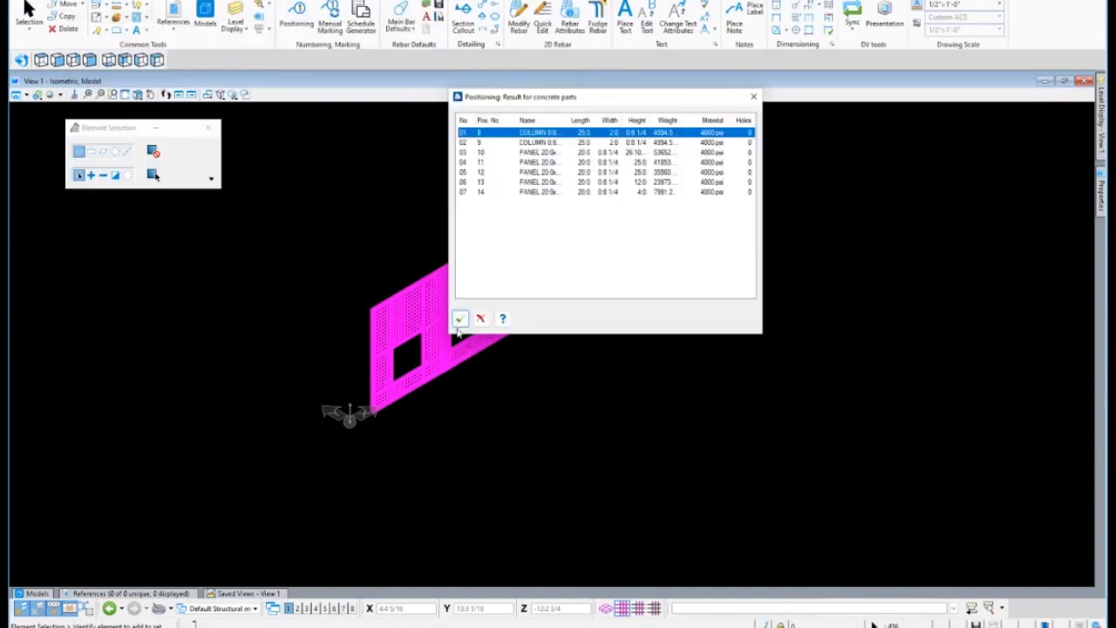
click(460, 319)
click(460, 319)
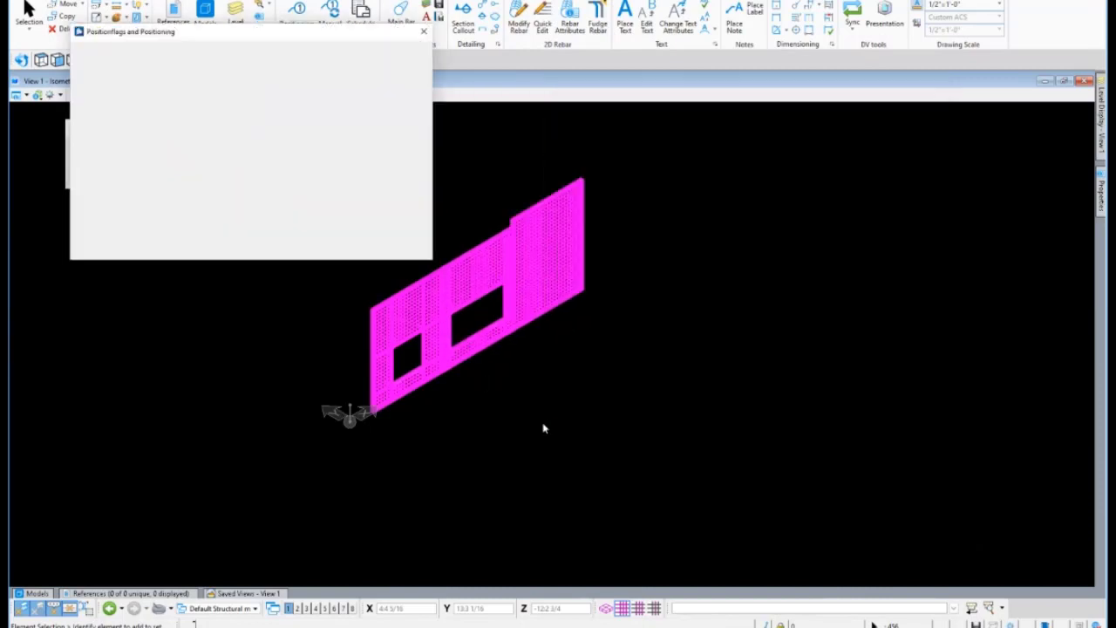
click(83, 248)
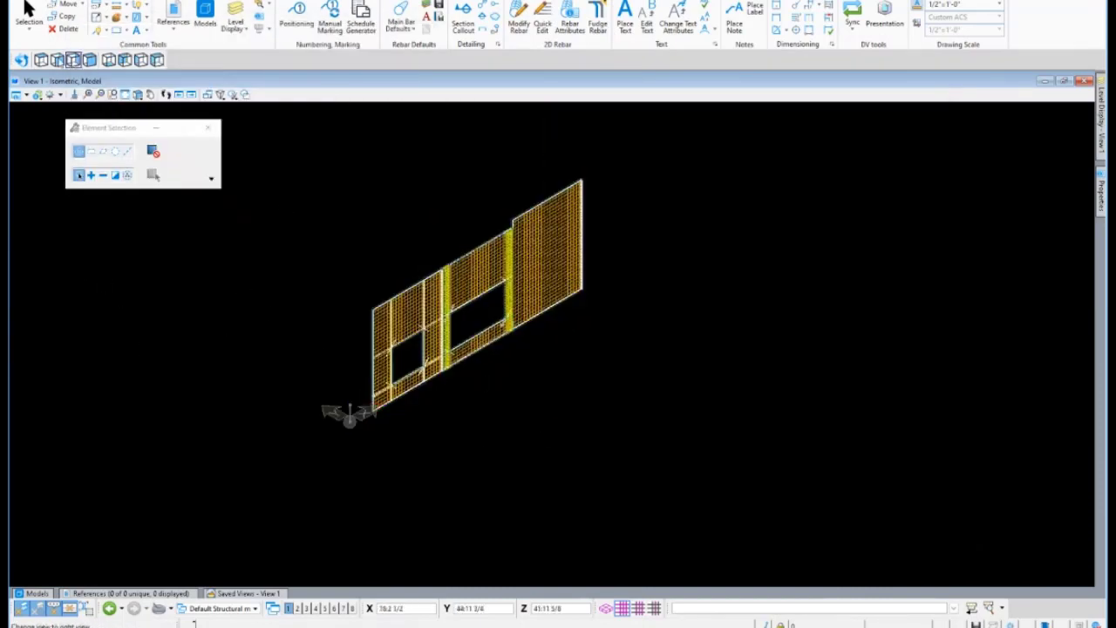
Place a Concrete_Section_Imperial section callout along the panels in top view and create its 1/2"=1'-0" drawing model without a sheet model.
click(72, 59)
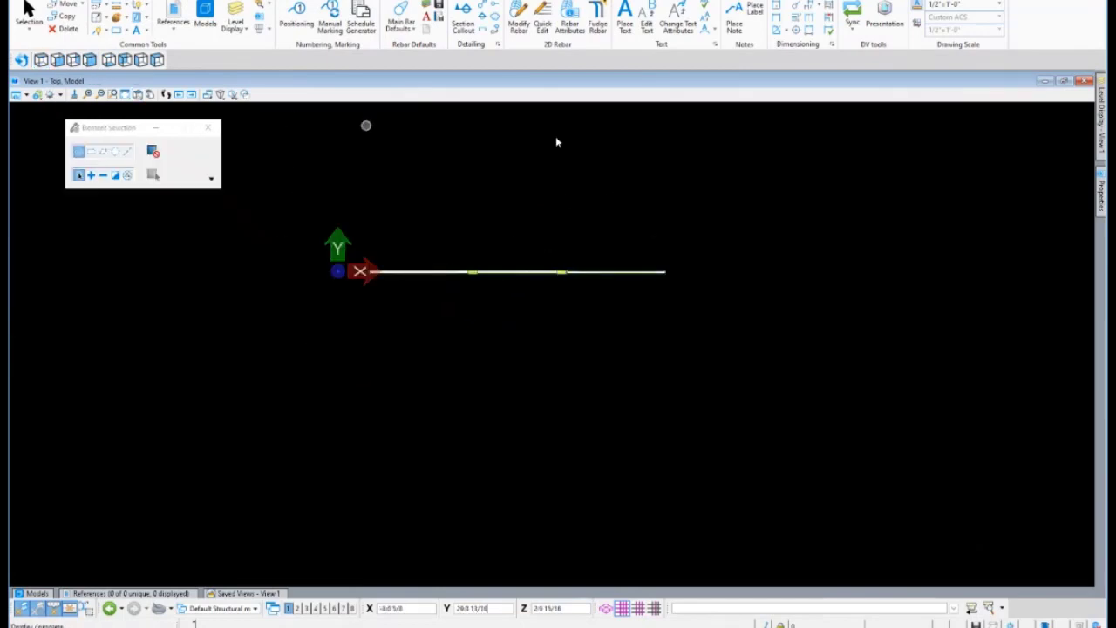
click(463, 22)
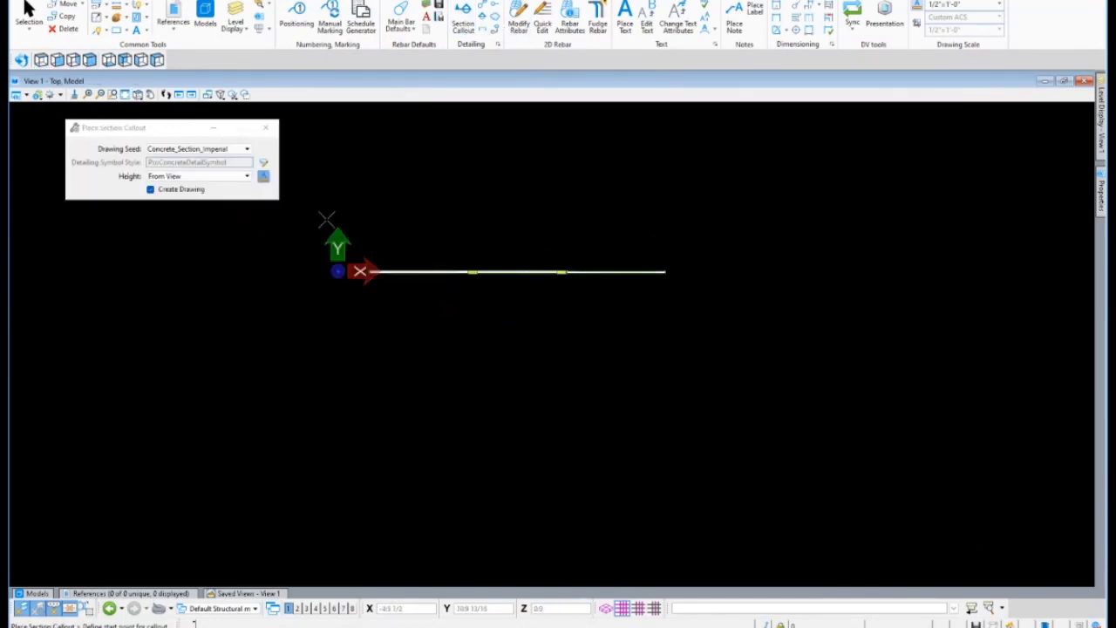
click(355, 252)
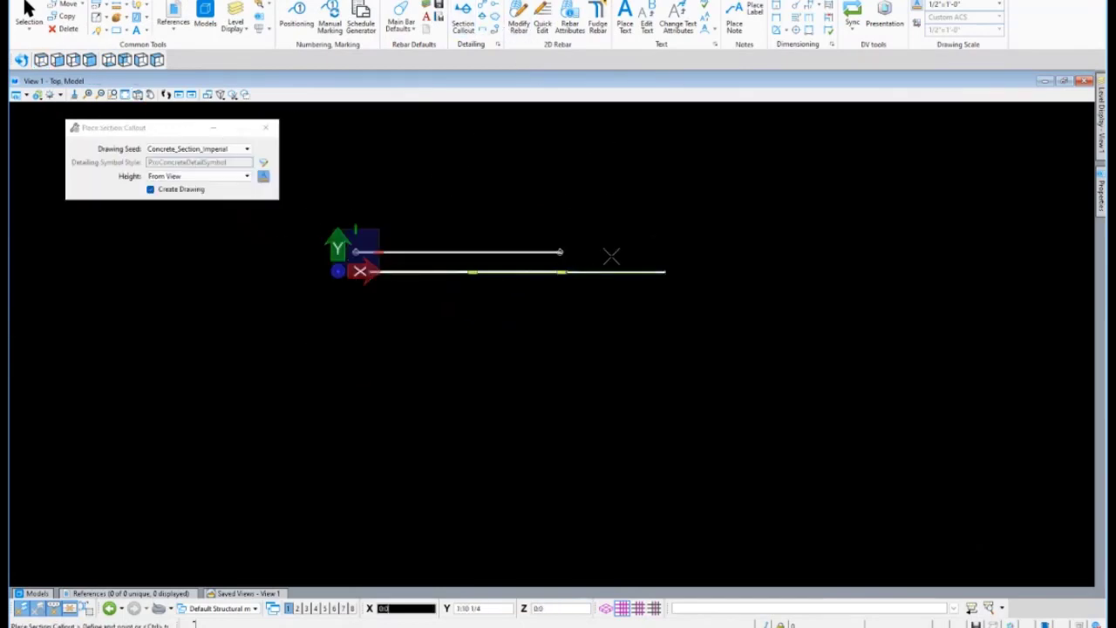
click(676, 253)
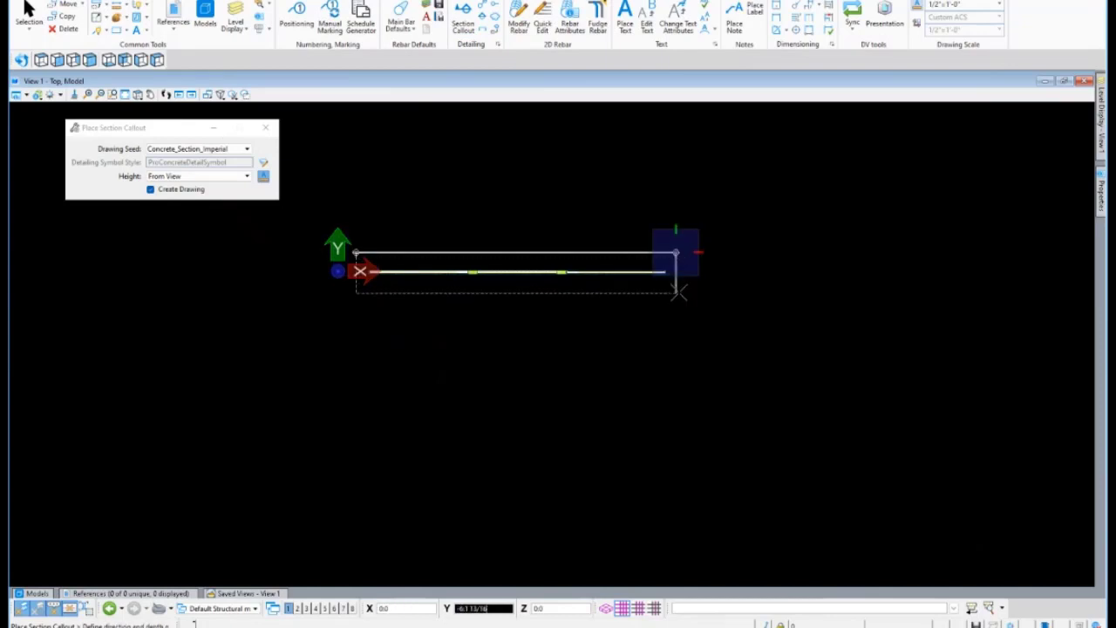
click(685, 319)
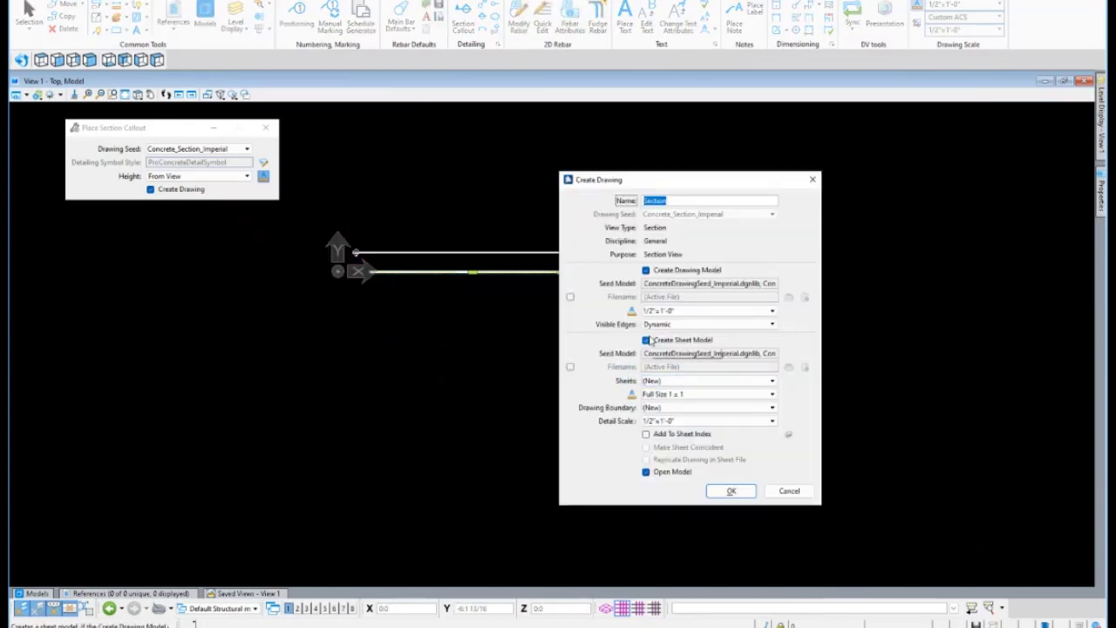
click(646, 341)
click(731, 490)
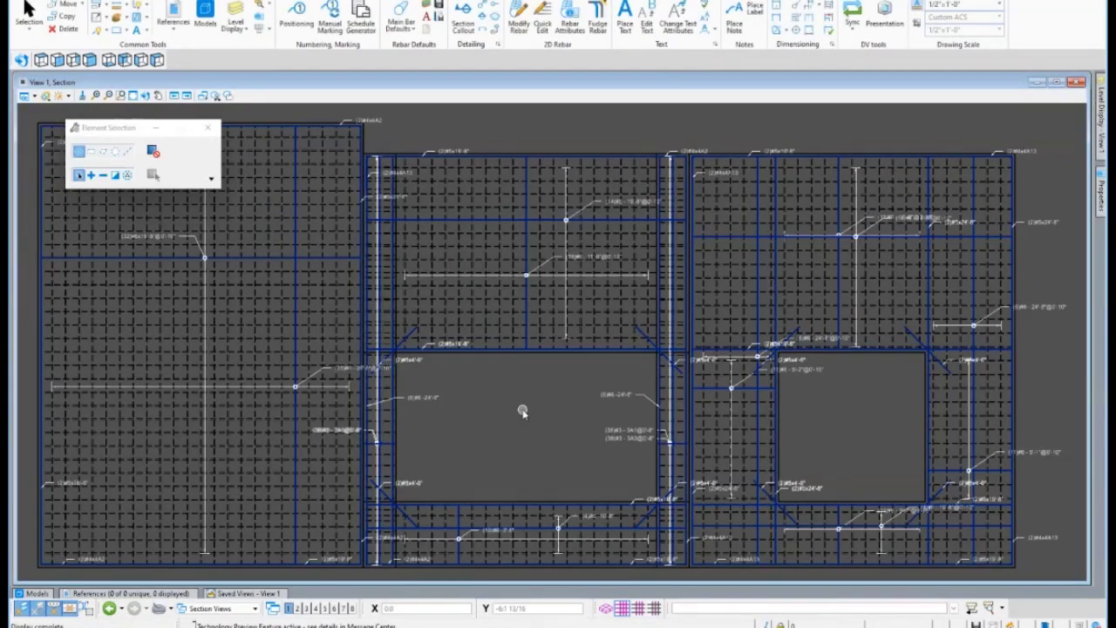
Examine the rebar labels and distribution lines on the panels in the section drawing.
scroll(536, 394, down, 2)
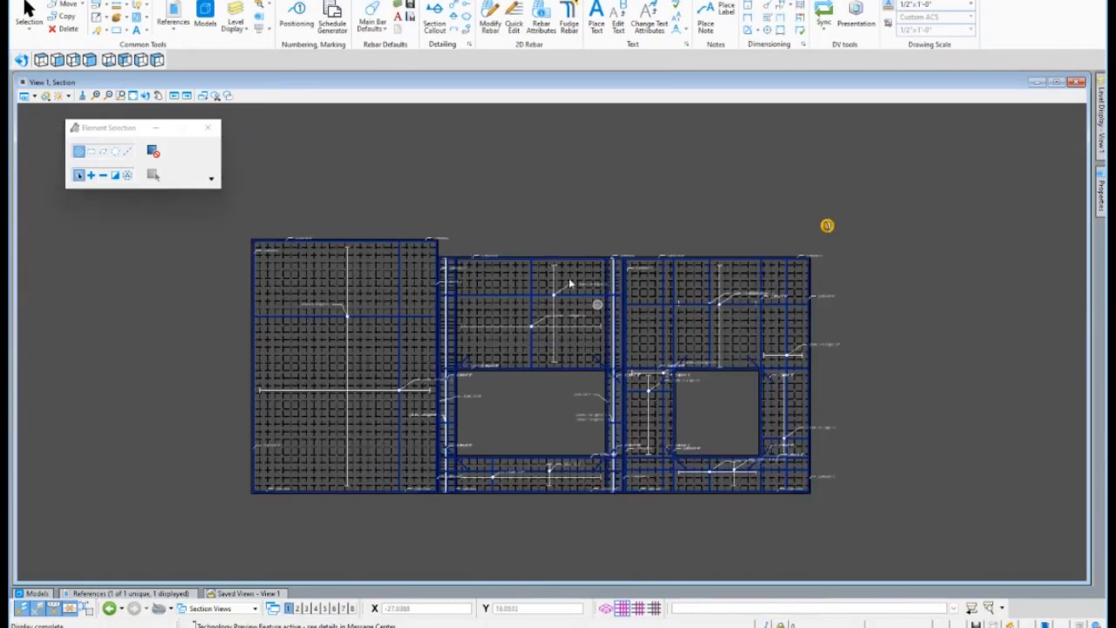
scroll(510, 263, up, 2)
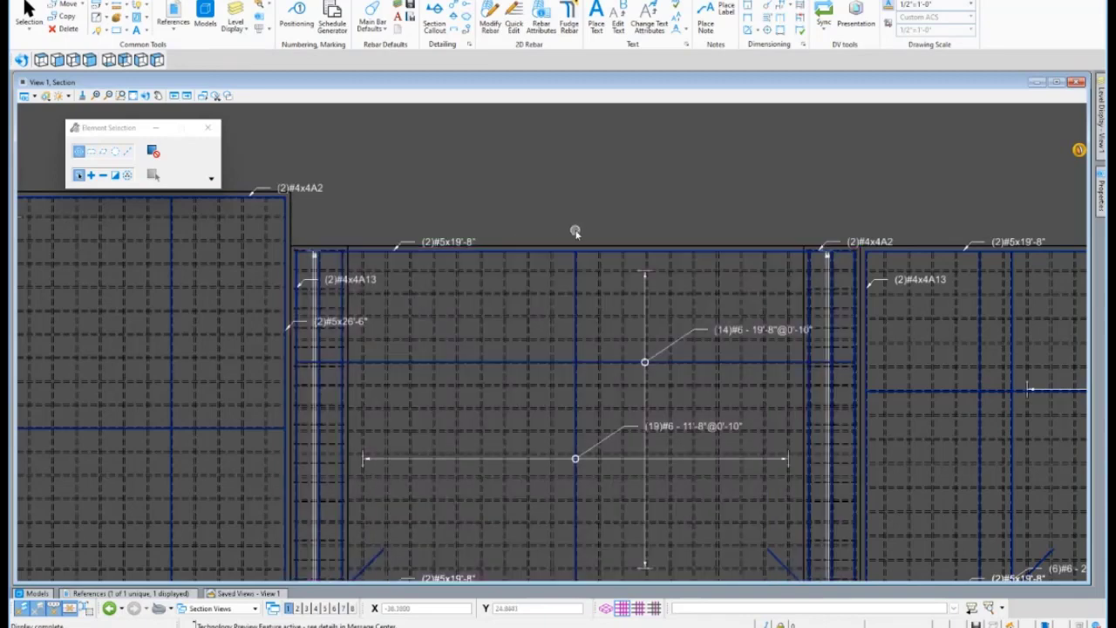
scroll(576, 232, down, 1)
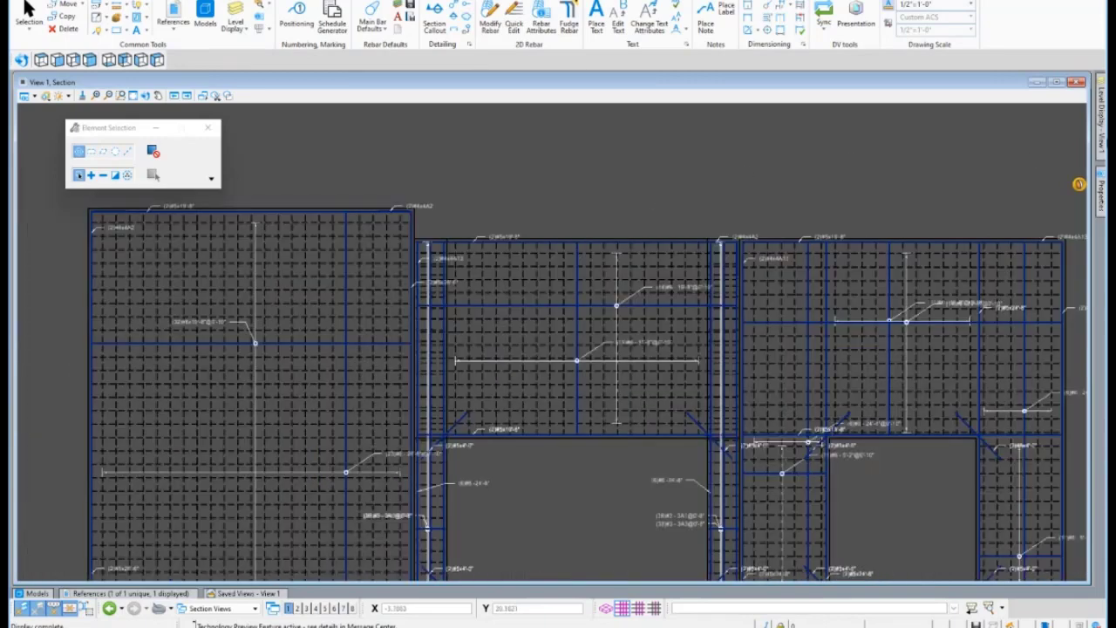
Turn off the PC_REBAR level of the referenced model in the section drawing's level display.
mouse_move(1104, 143)
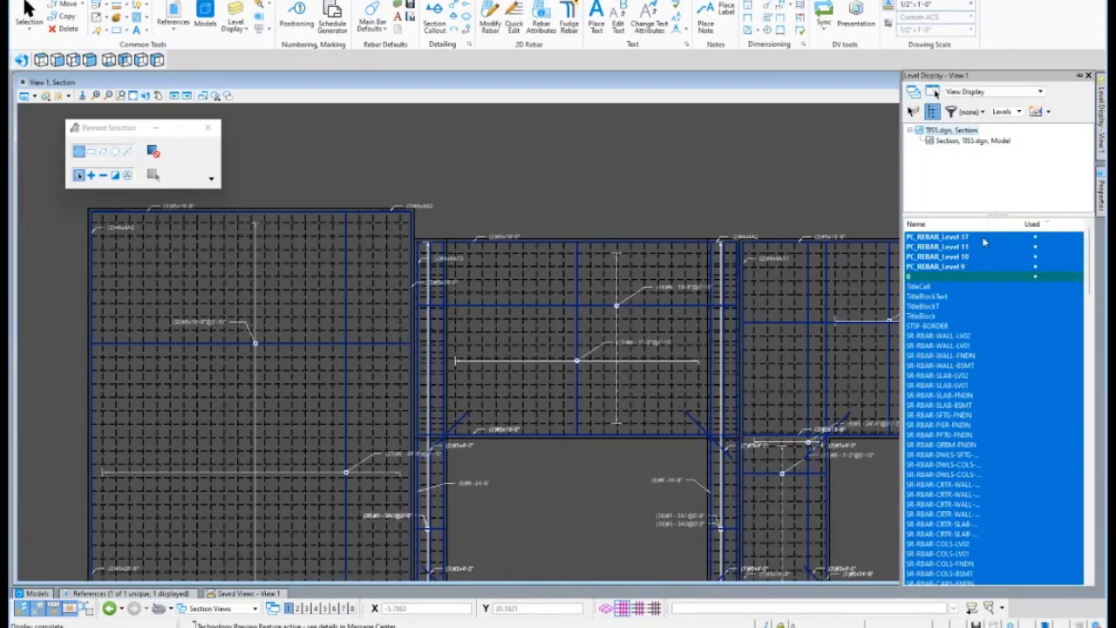
click(977, 141)
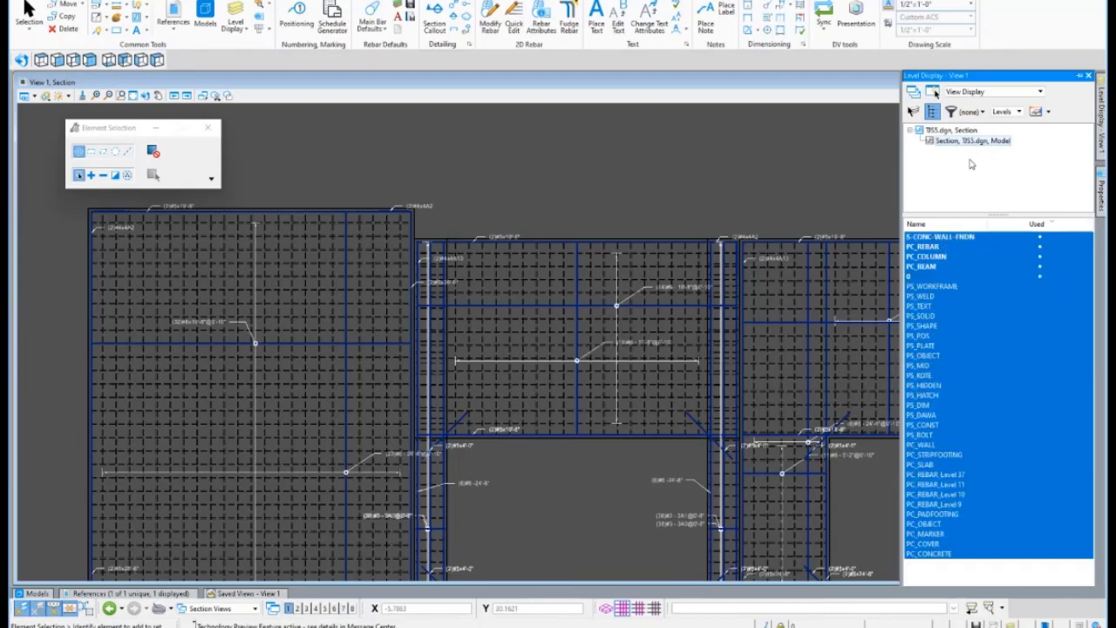
click(936, 251)
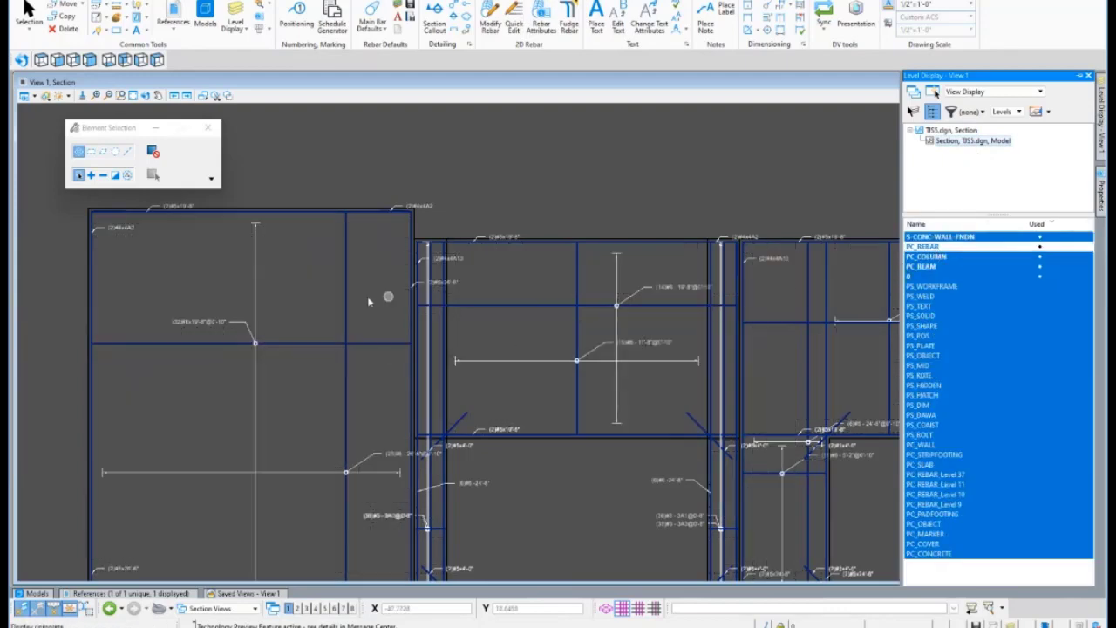
Move the (2)#5x19'-8" rebar label above the solid panel's top edge farther away from the panel.
scroll(148, 202, up, 5)
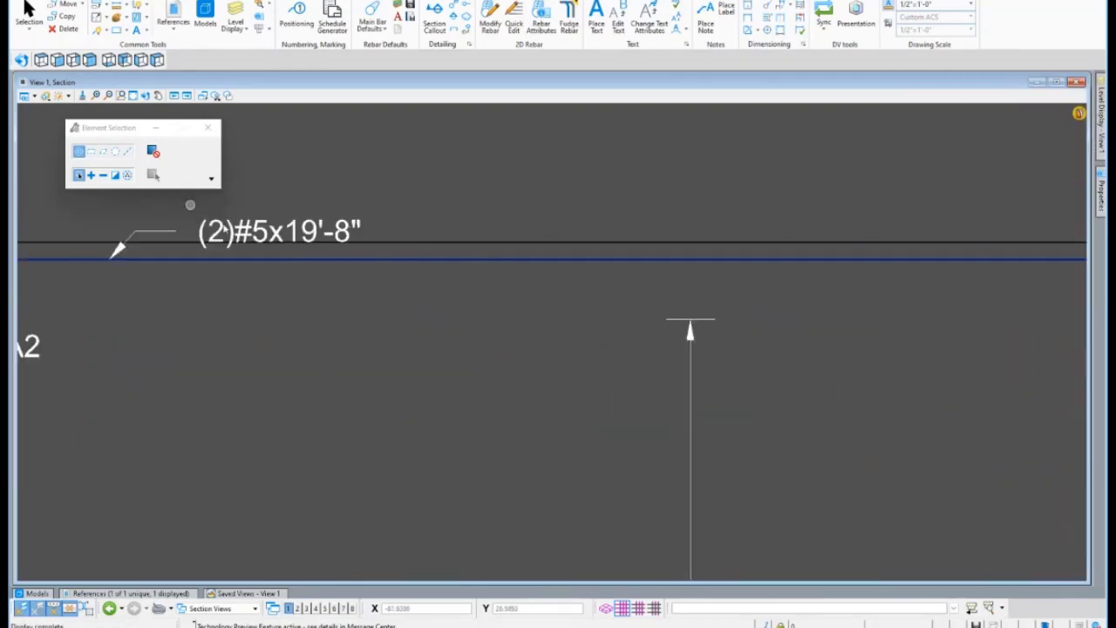
click(251, 234)
click(389, 197)
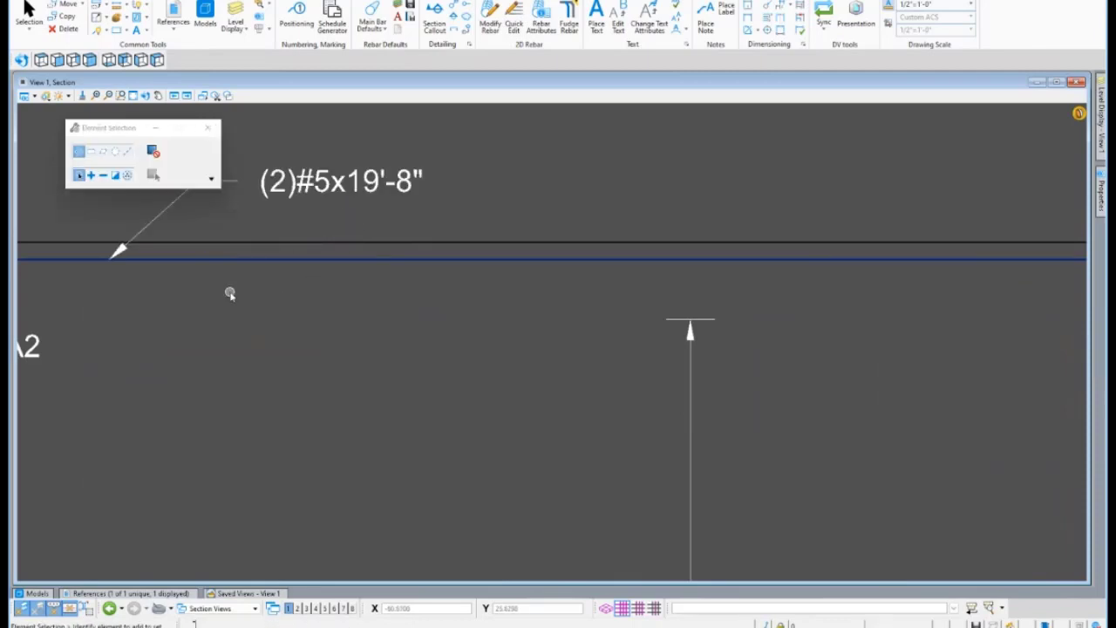
scroll(349, 253, down, 3)
mouse_move(377, 402)
mouse_down()
mouse_move(393, 383)
mouse_move(367, 390)
mouse_up()
click(320, 409)
scroll(354, 330, down, 5)
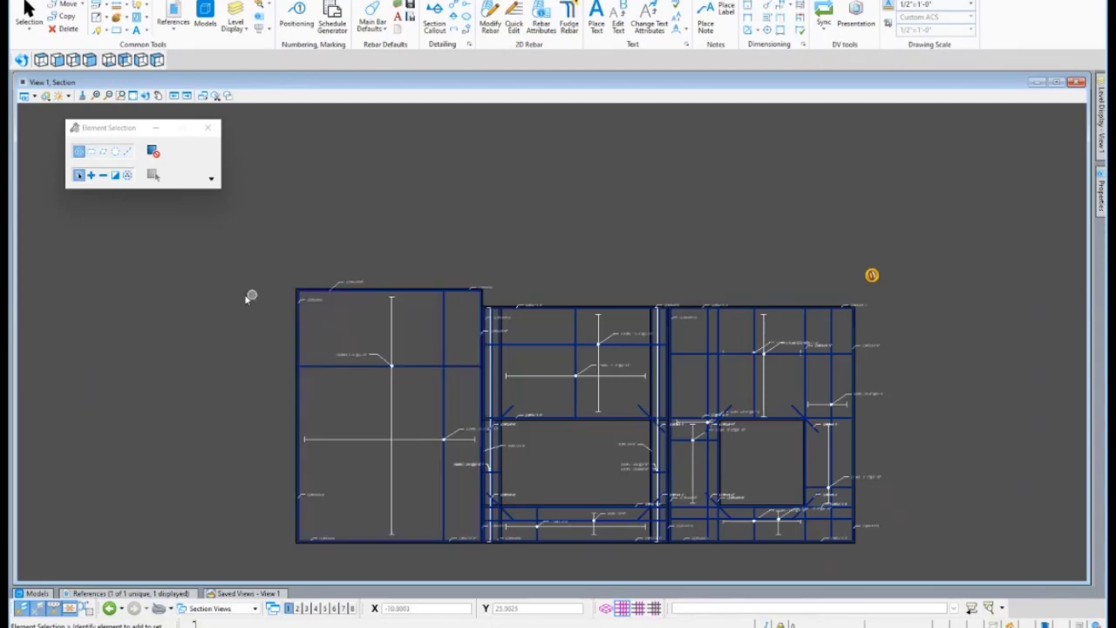
scroll(246, 294, down, 2)
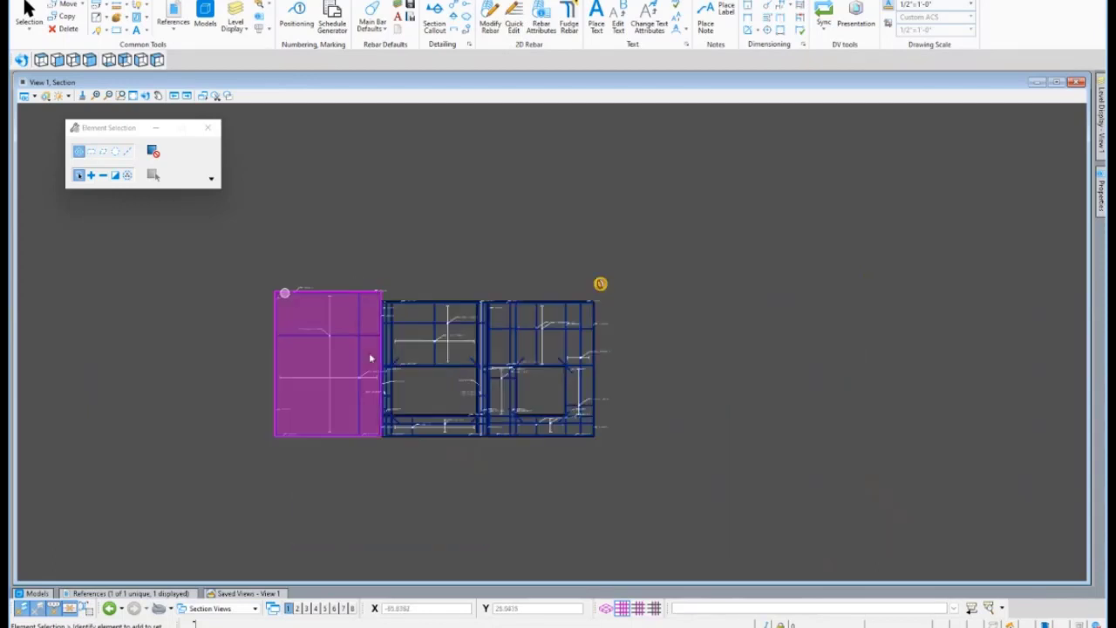
scroll(371, 353, up, 2)
scroll(371, 353, up, 2)
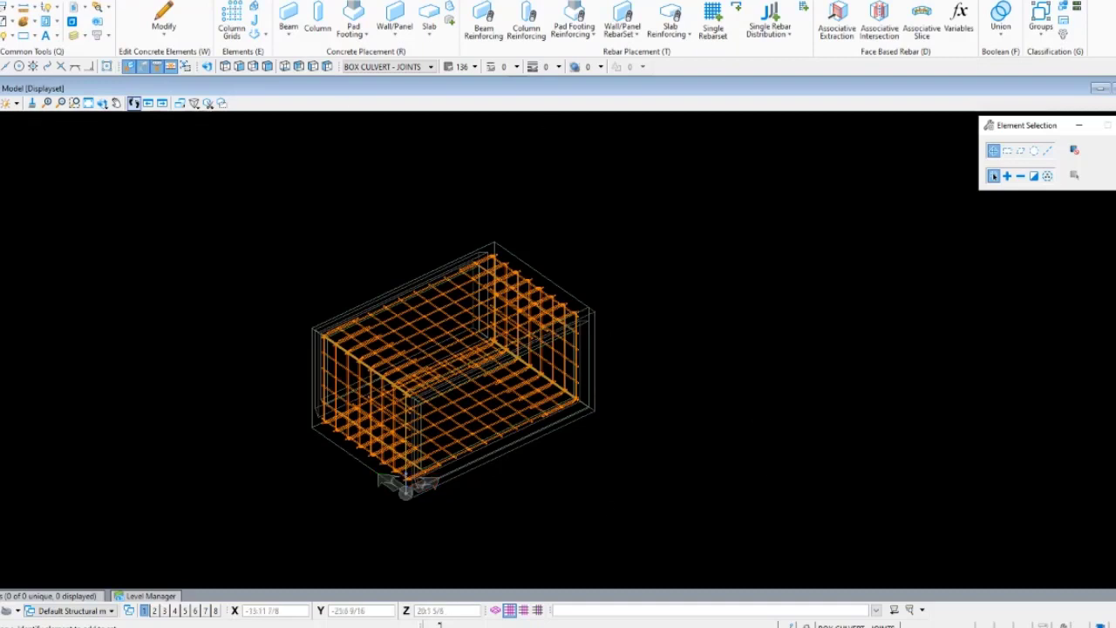
Open CONNECT Center from the CONNECTION Client and go to the Components Center service in the maximized browser.
drag(951, 192, 893, 206)
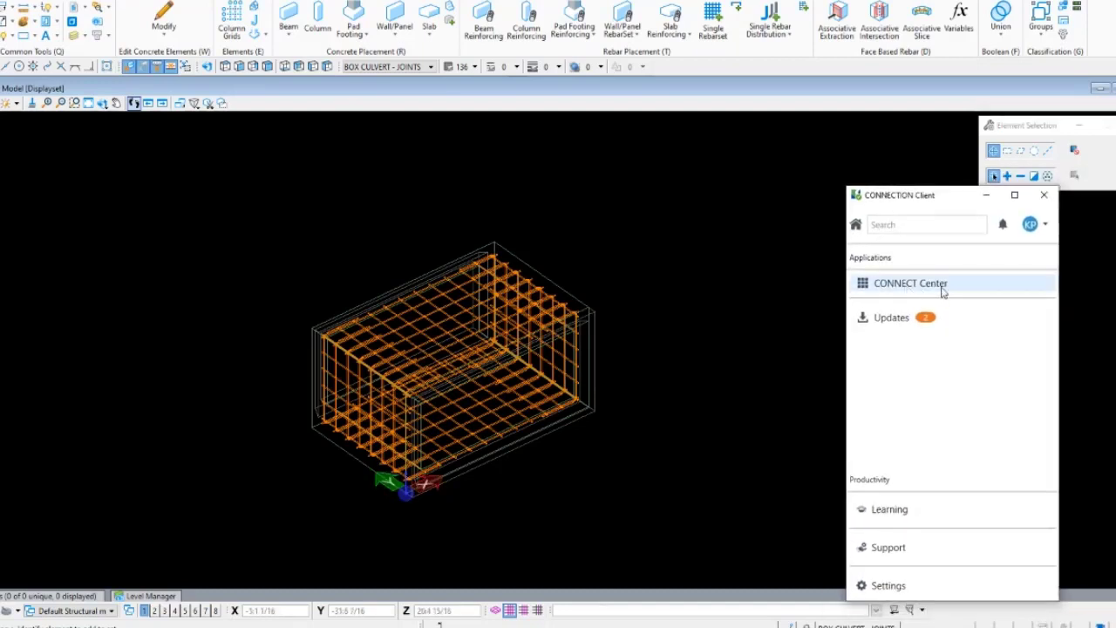
click(935, 286)
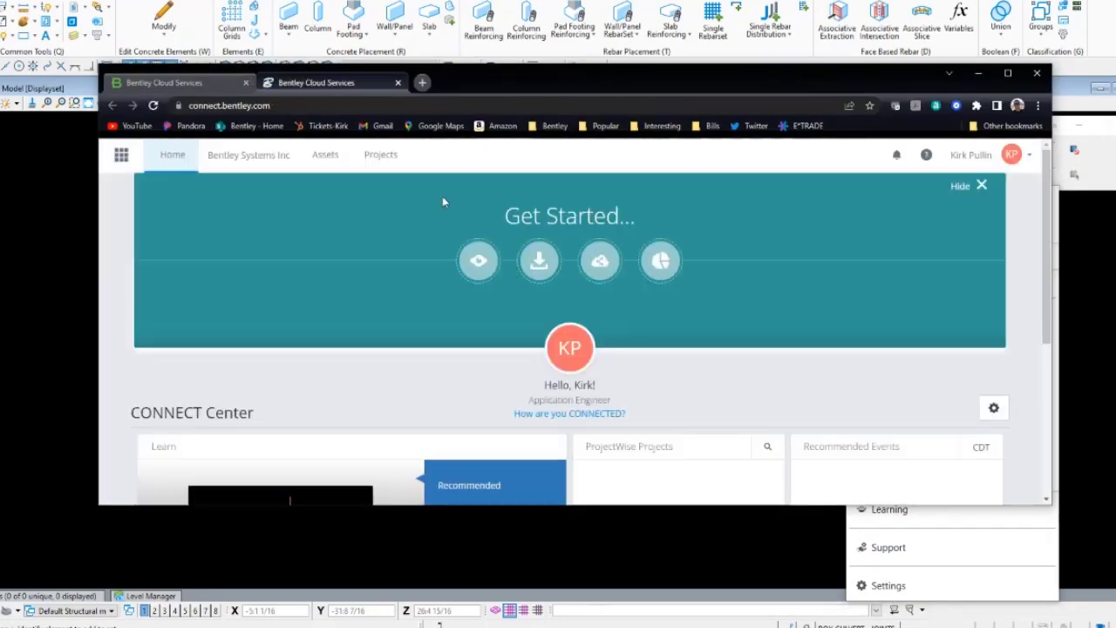
scroll(664, 281, down, 3)
double_click(724, 76)
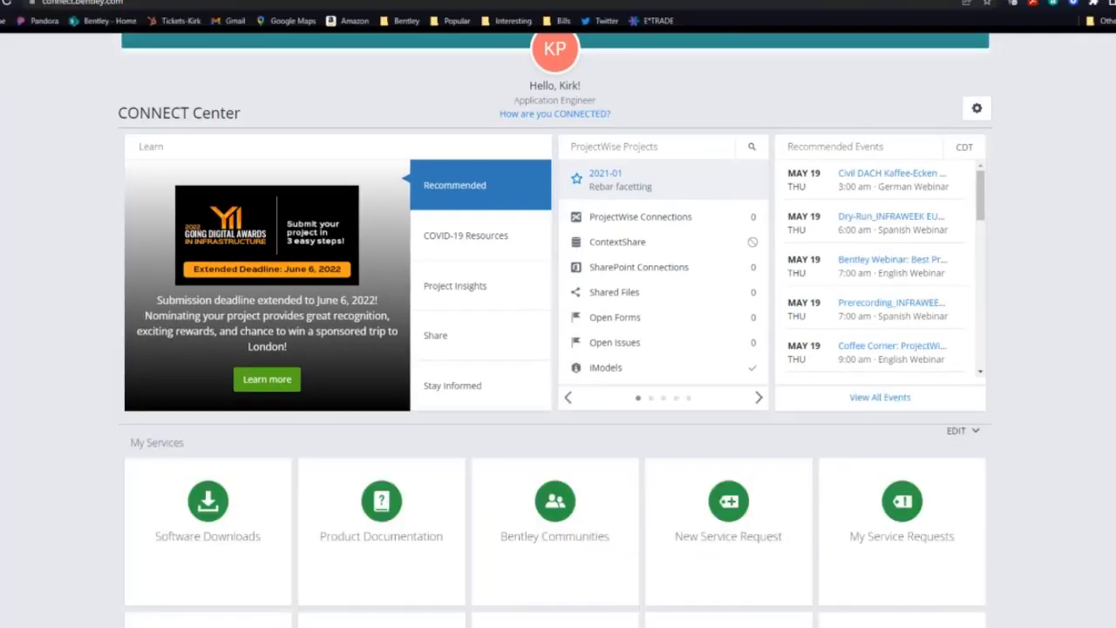
scroll(588, 358, down, 2)
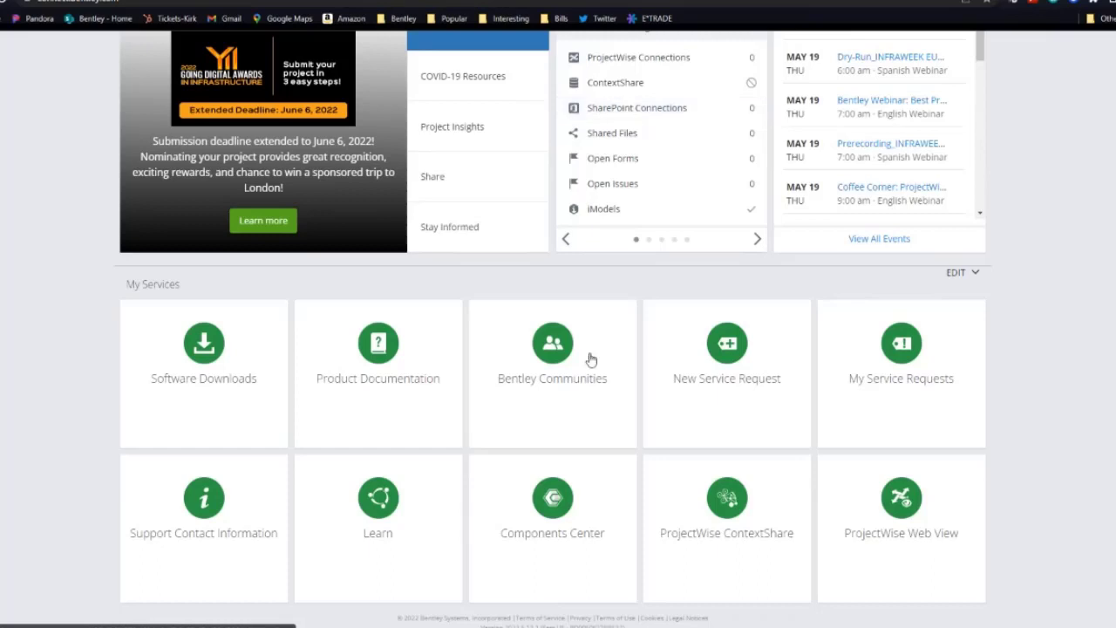
click(571, 532)
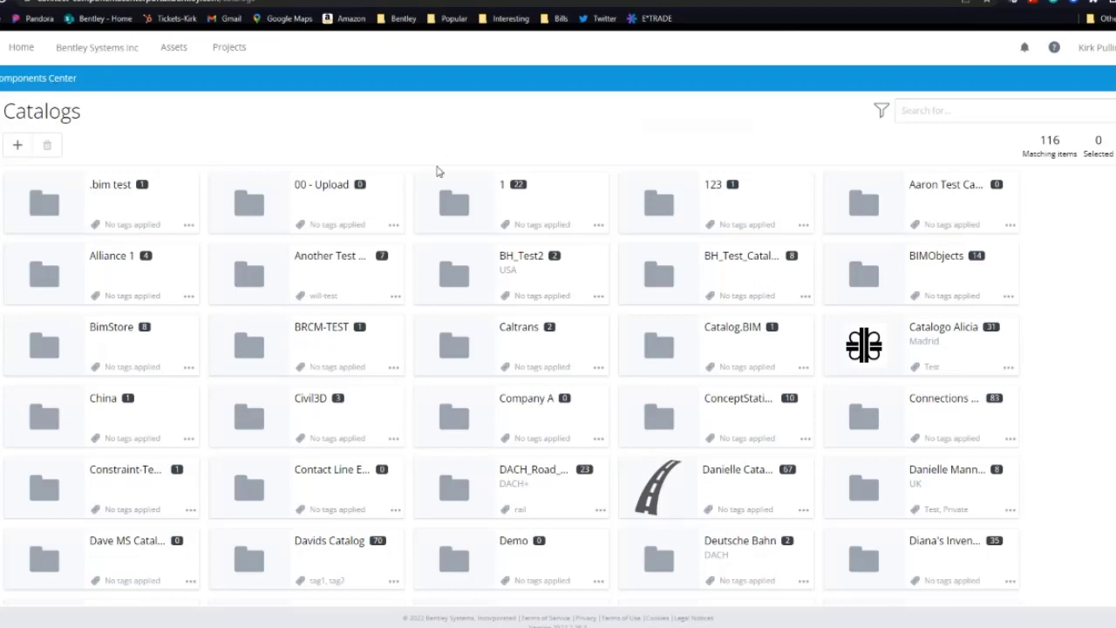
Look through the catalogs available in Components Center.
scroll(543, 319, down, 6)
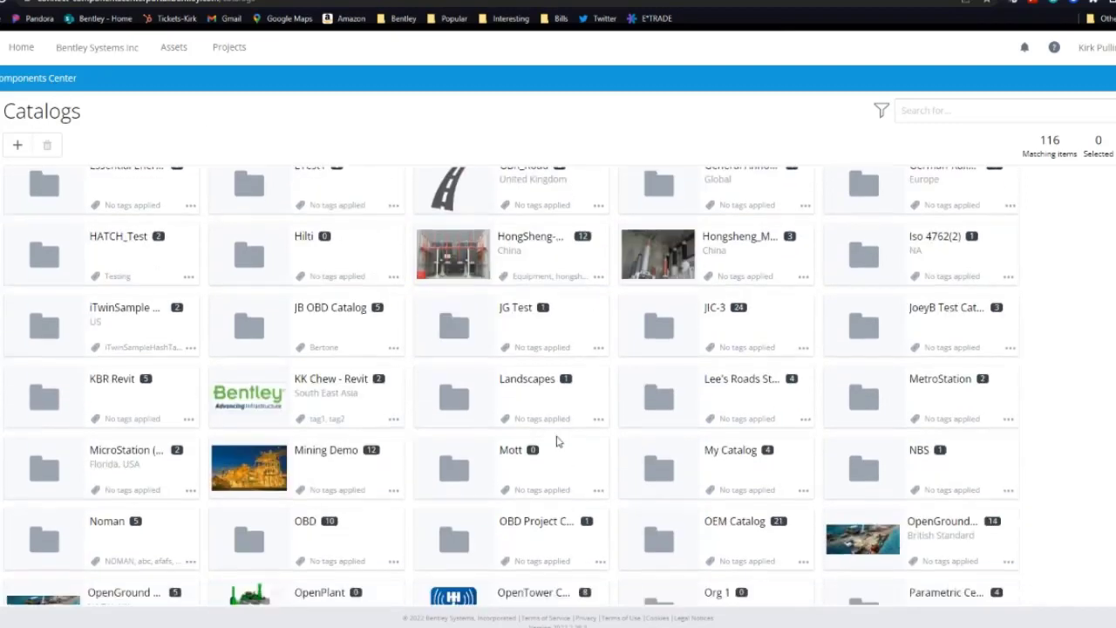
scroll(563, 444, down, 2)
scroll(568, 449, up, 7)
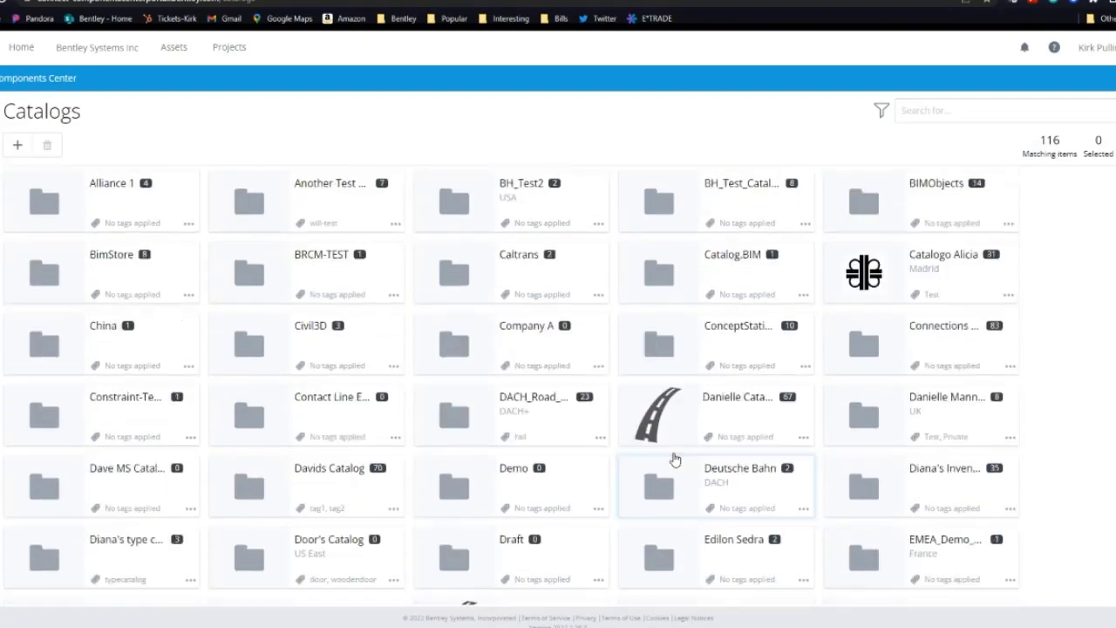
scroll(674, 459, up, 1)
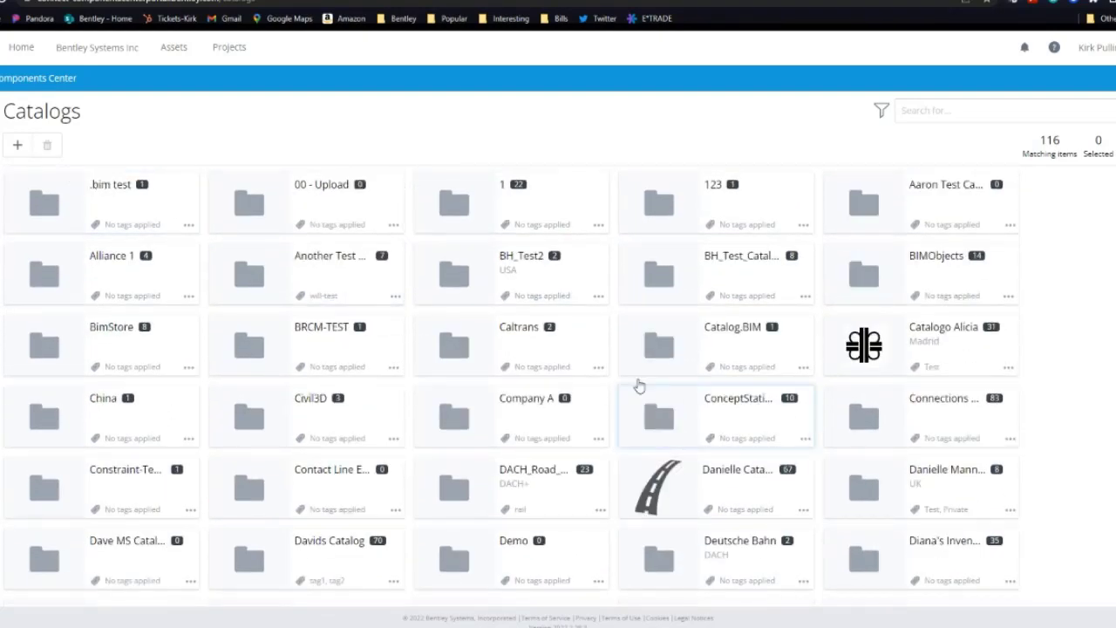
scroll(862, 444, down, 6)
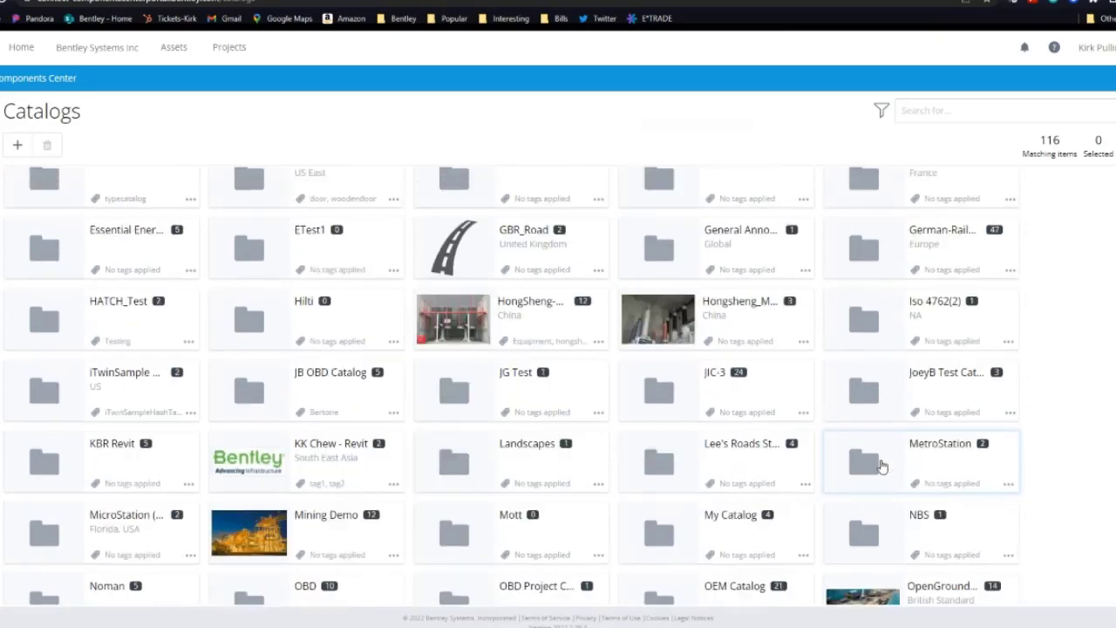
scroll(880, 467, down, 5)
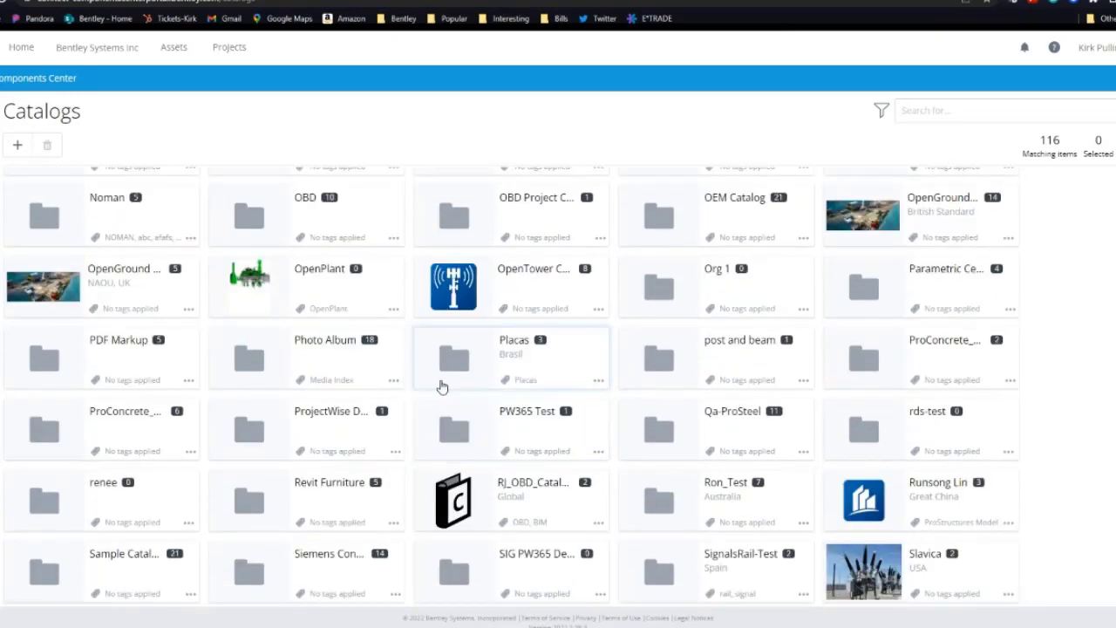
scroll(409, 407, up, 3)
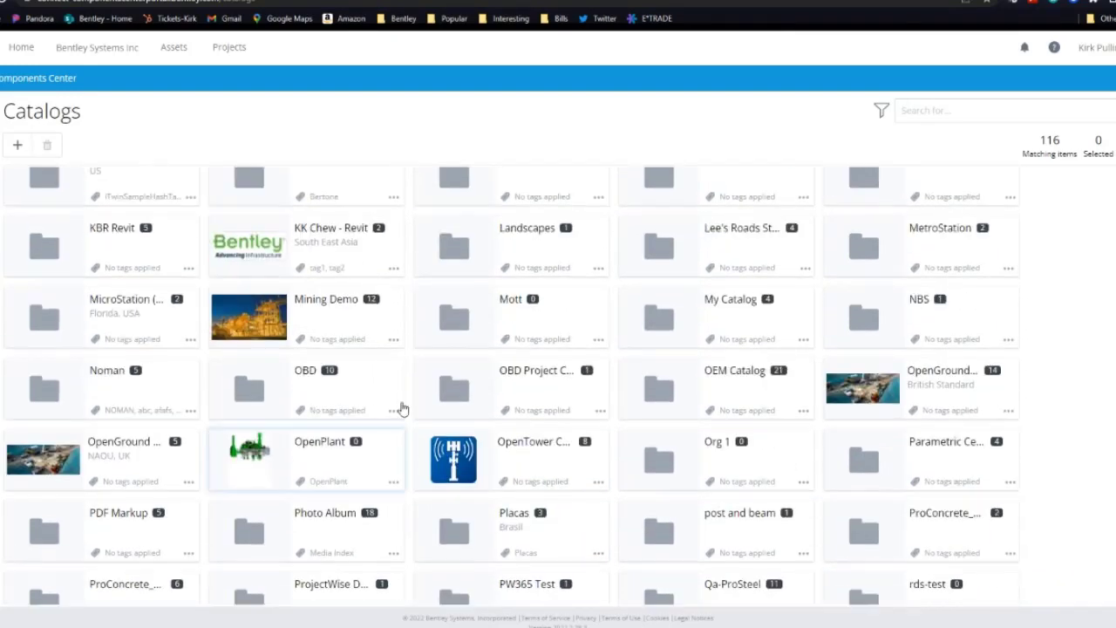
scroll(402, 407, up, 5)
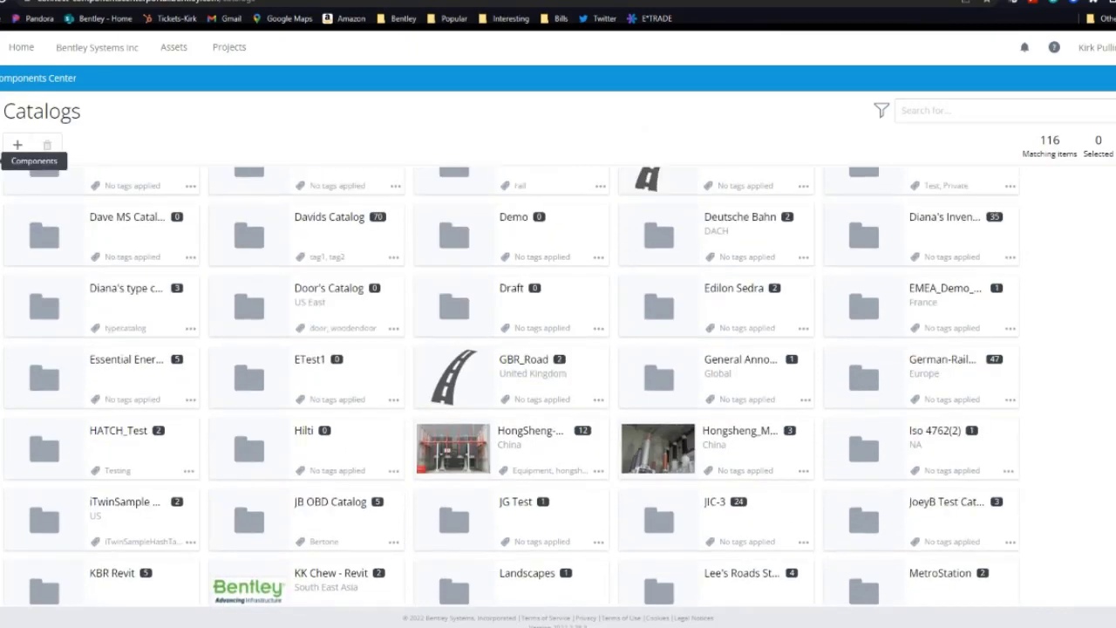
Open the Components page of Components Center and look through the published and draft components.
click(1, 160)
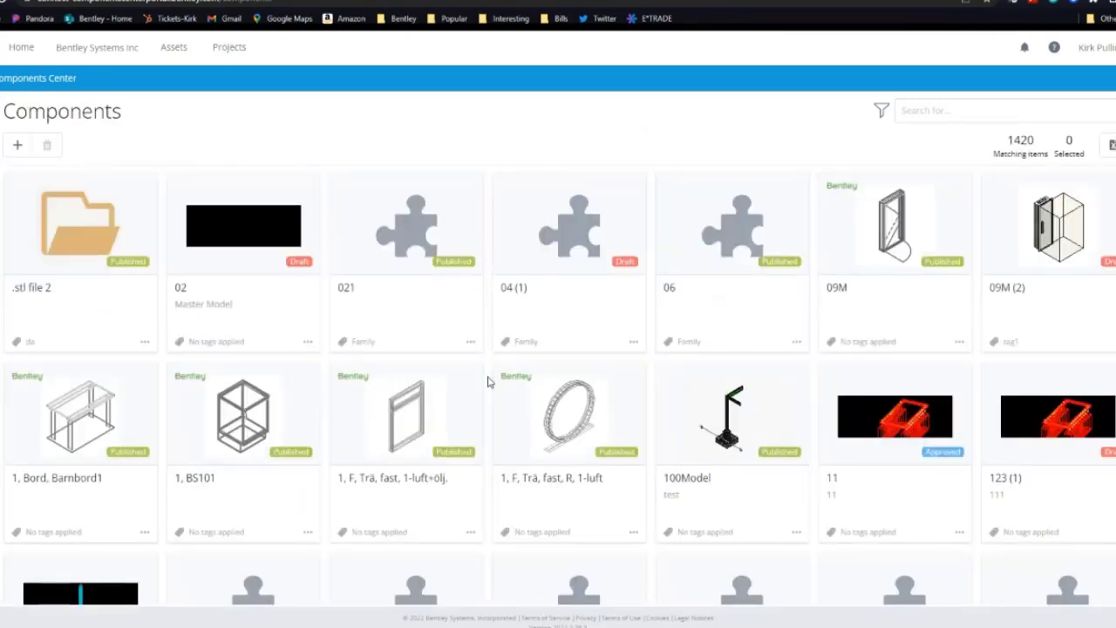
scroll(671, 410, down, 1)
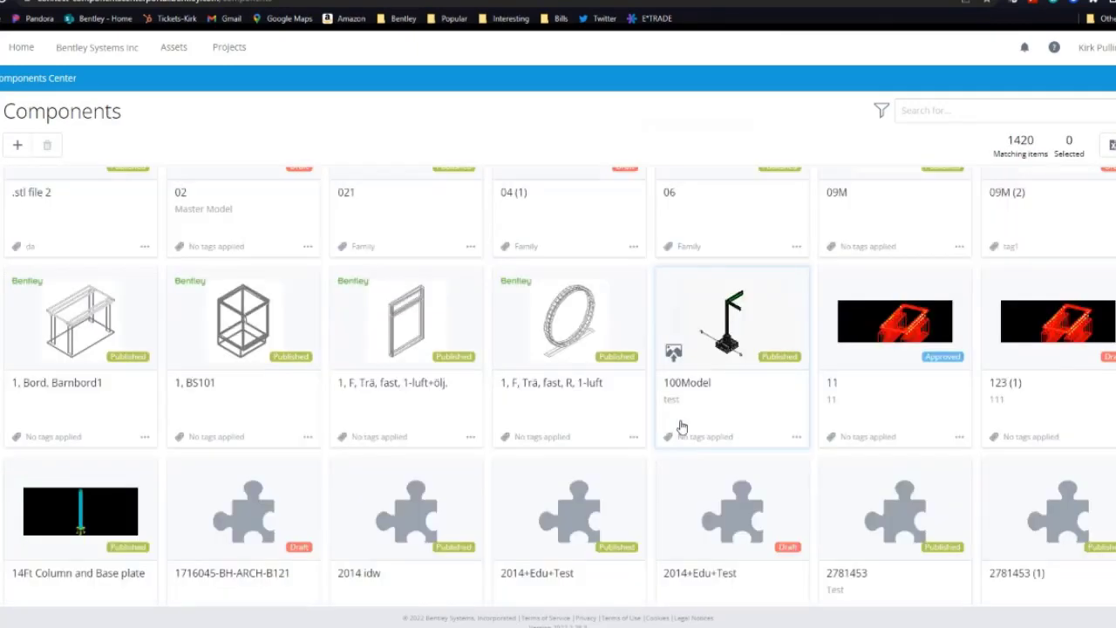
scroll(1009, 324, down, 2)
scroll(984, 323, up, 1)
scroll(962, 447, down, 2)
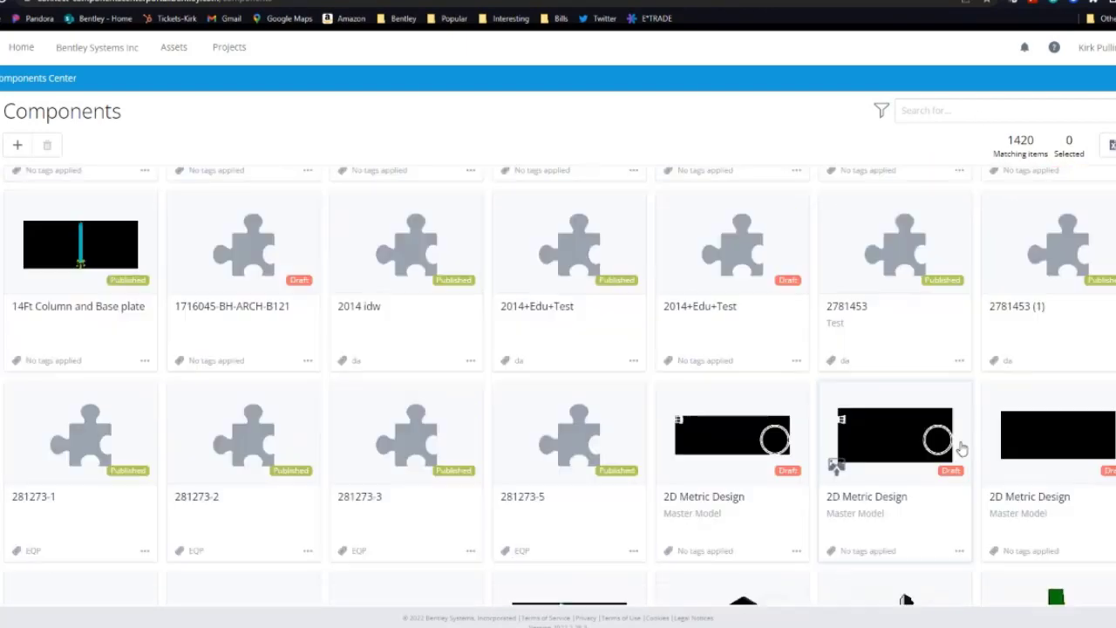
scroll(962, 448, down, 2)
scroll(780, 491, down, 3)
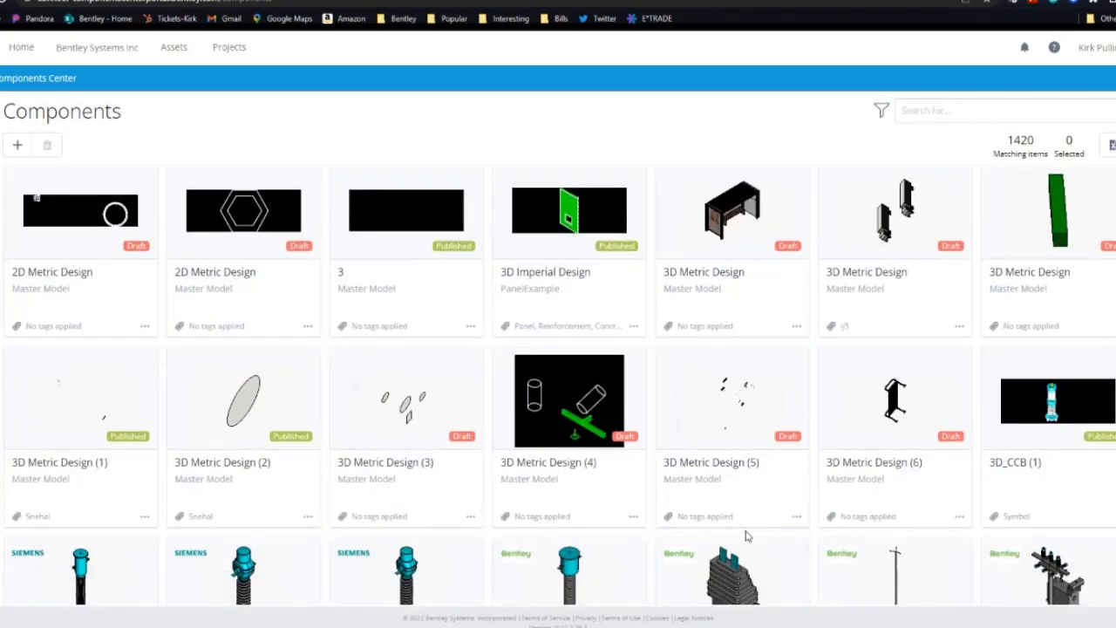
scroll(746, 537, up, 8)
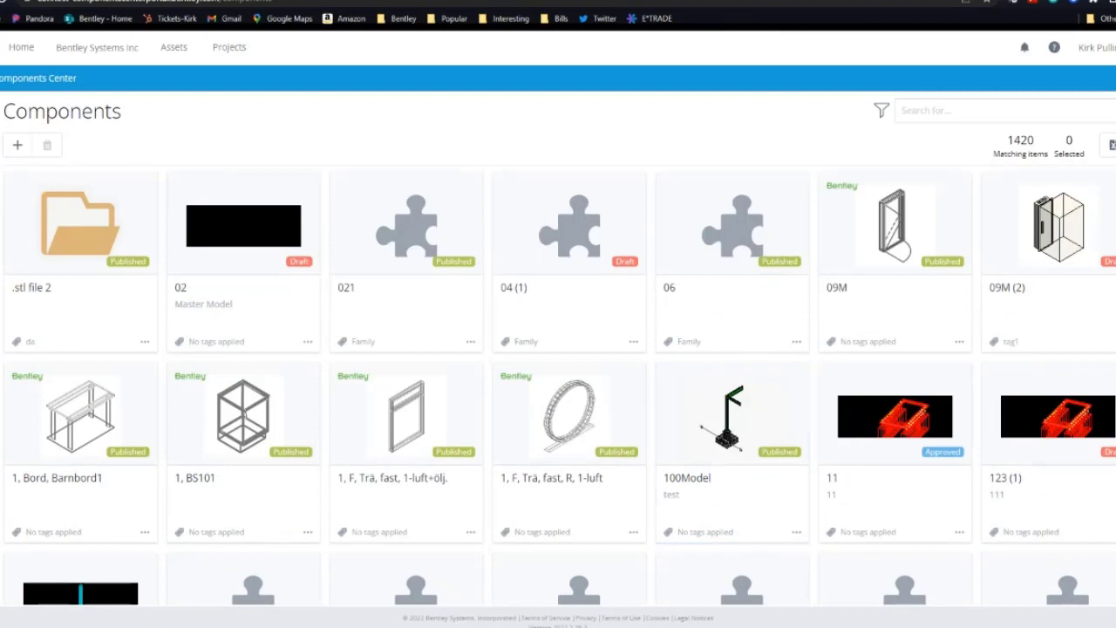
View the branded catalogs on the Brands page and return to the Catalogs page.
click(4, 196)
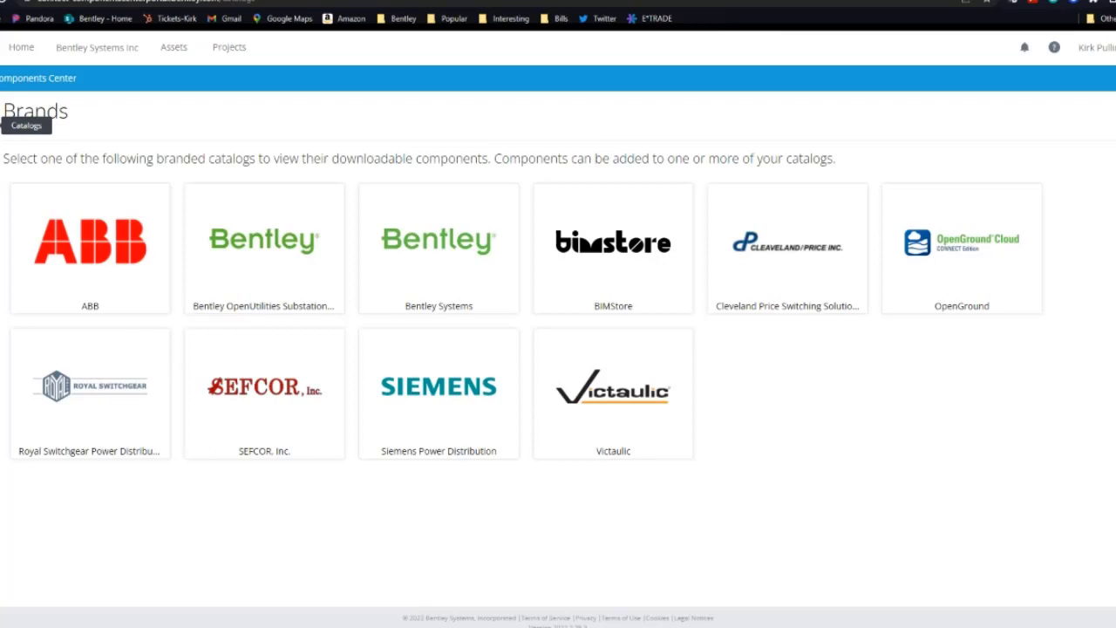
click(3, 125)
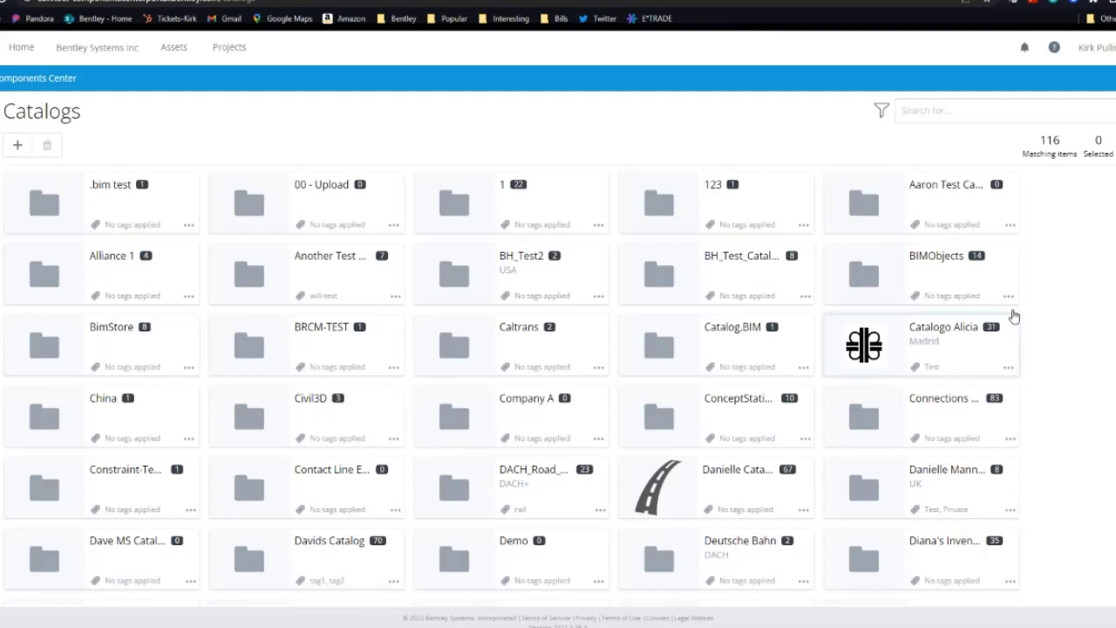
Restore the browser window to a smaller size, minimize it and switch back to the box culvert model in ProStructures.
drag(872, 0, 846, 75)
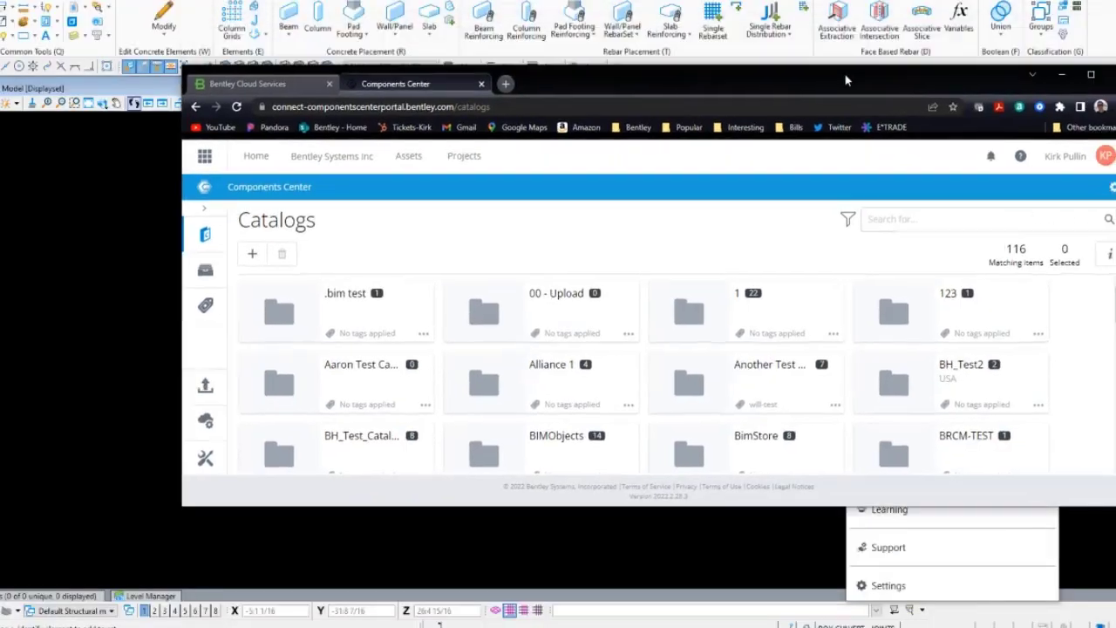
drag(774, 87, 738, 153)
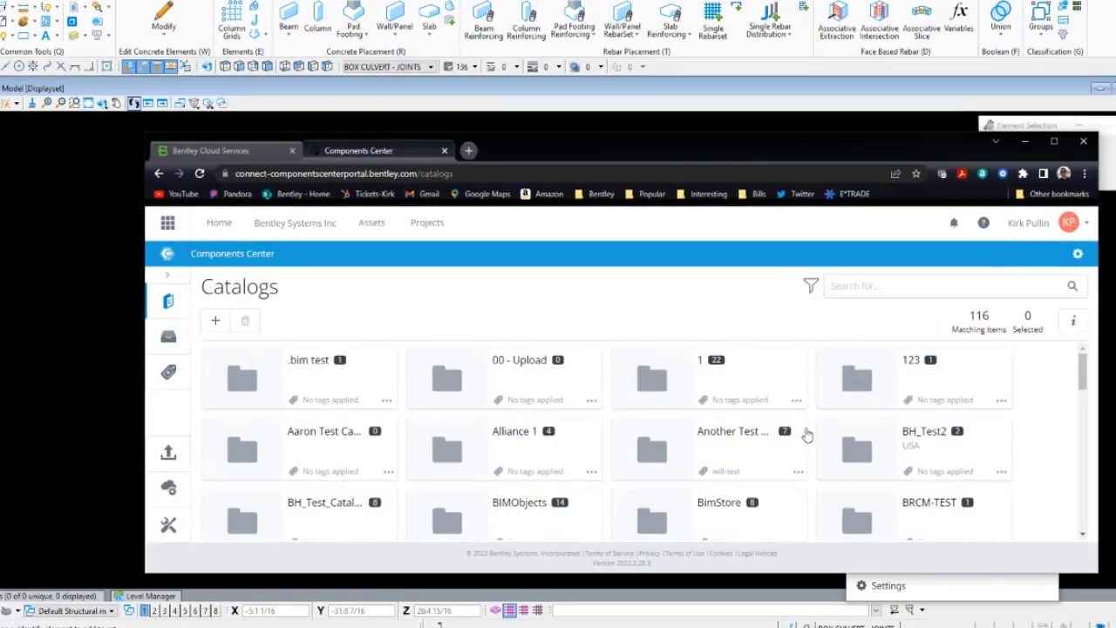
drag(884, 163, 825, 185)
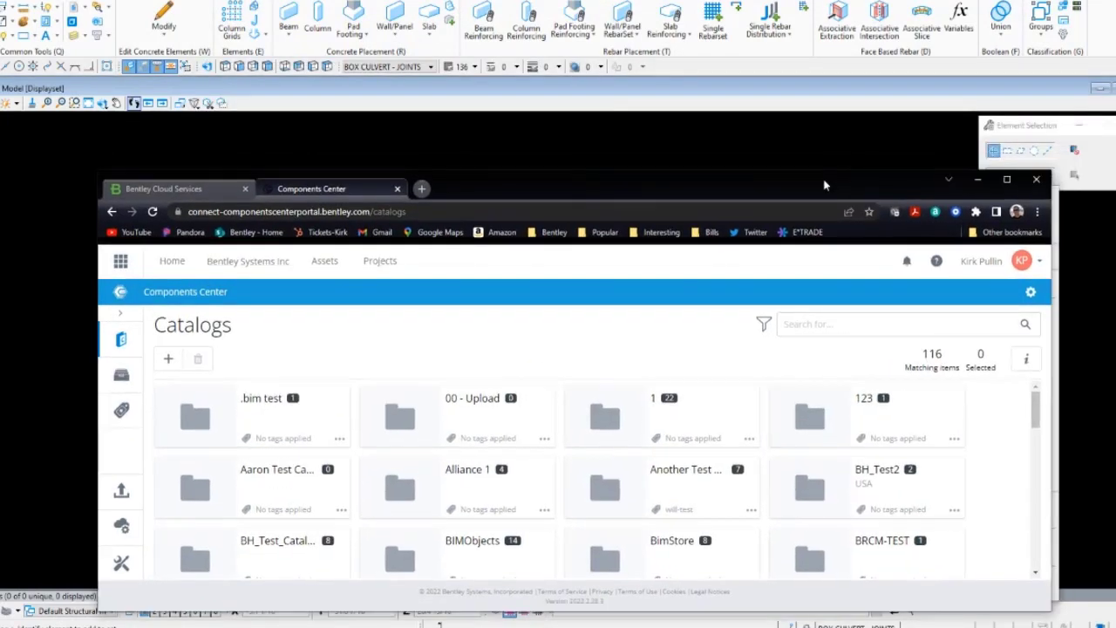
click(978, 180)
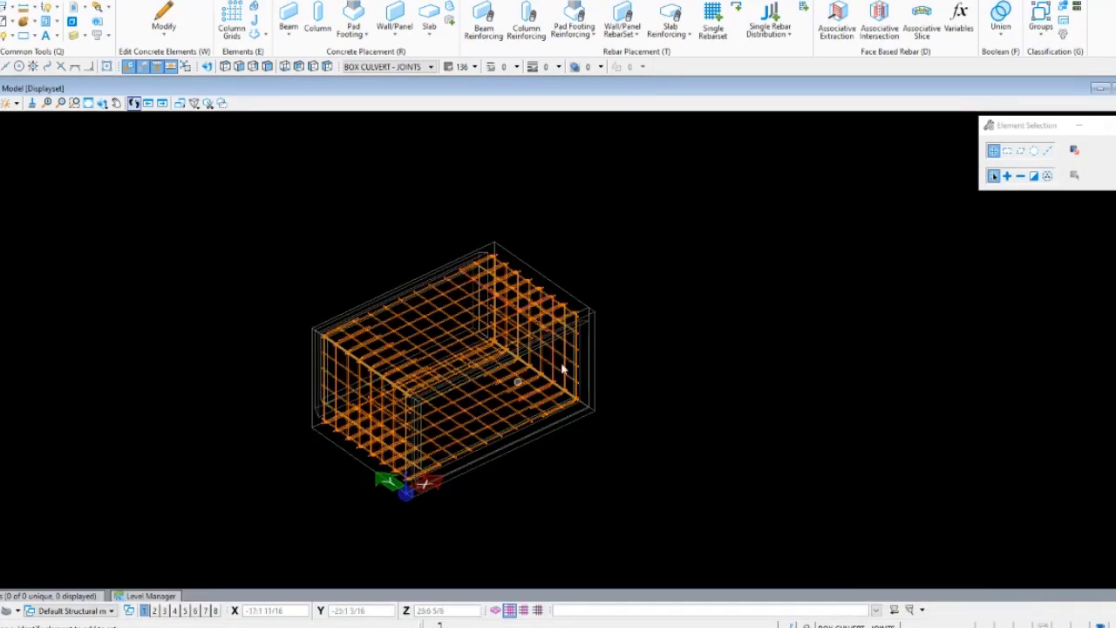
Examine the box culvert cell with its rebar and the origin at its lower front corner.
middle_drag(421, 495, 576, 435)
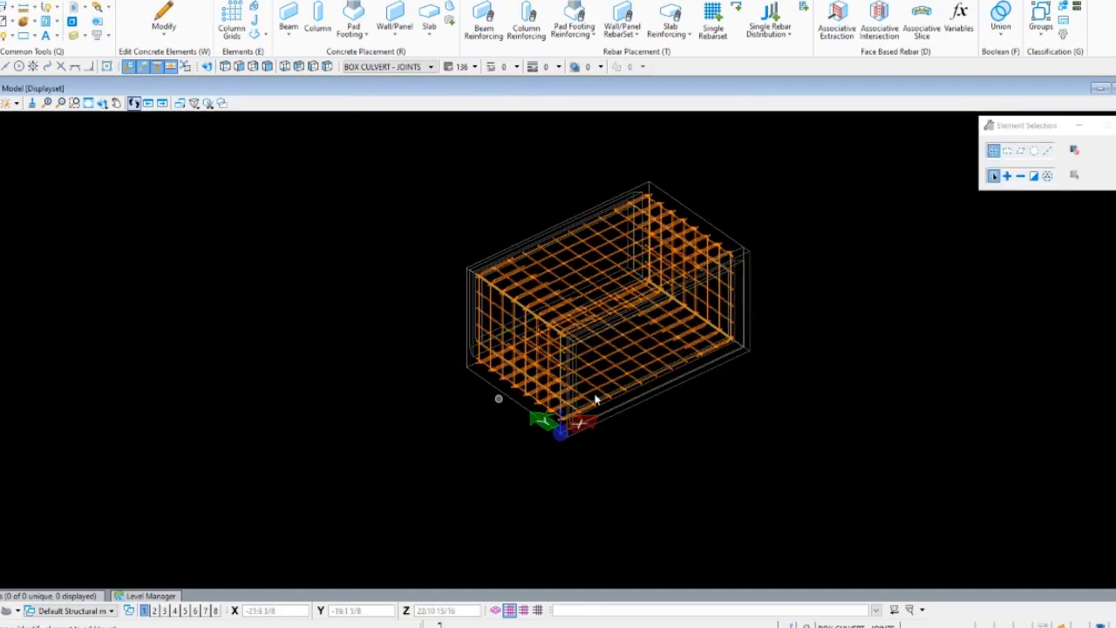
middle_drag(345, 323, 319, 379)
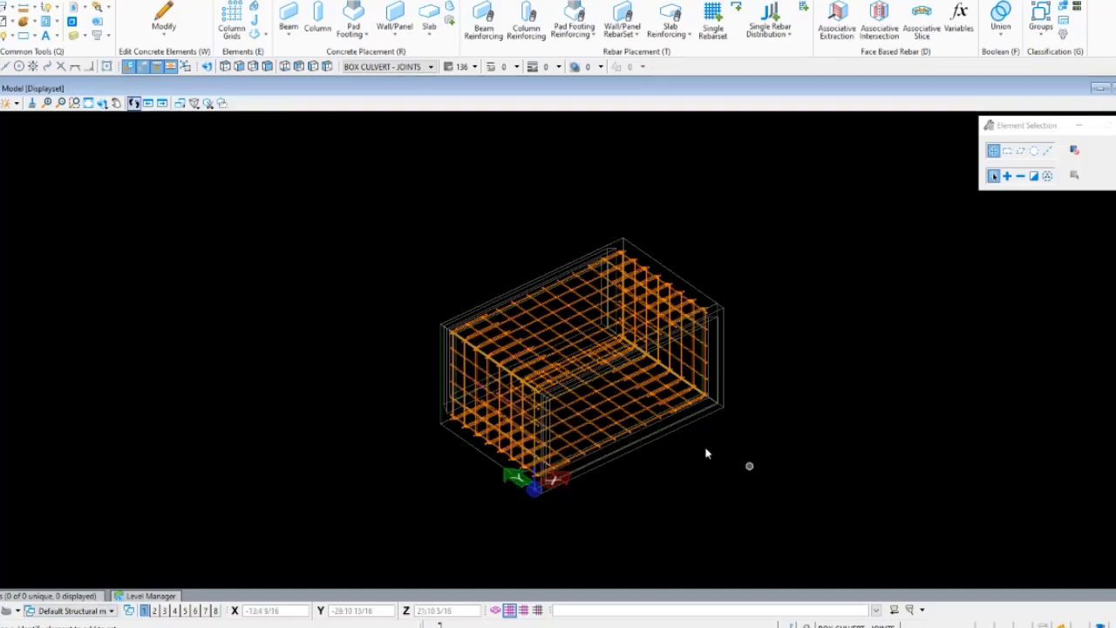
mouse_move(651, 417)
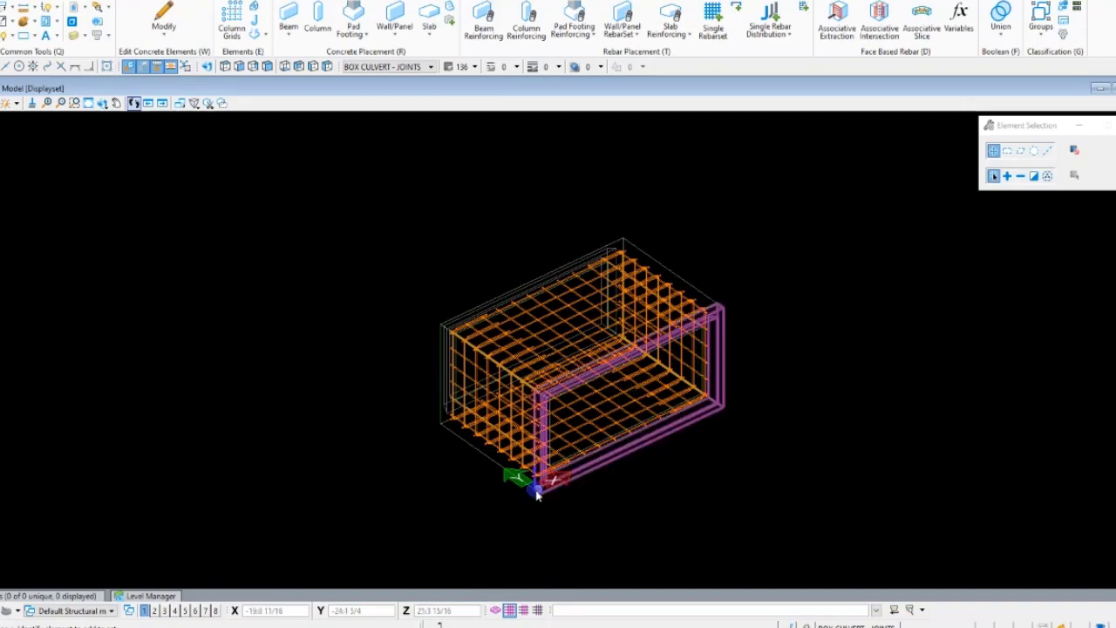
scroll(536, 494, up, 3)
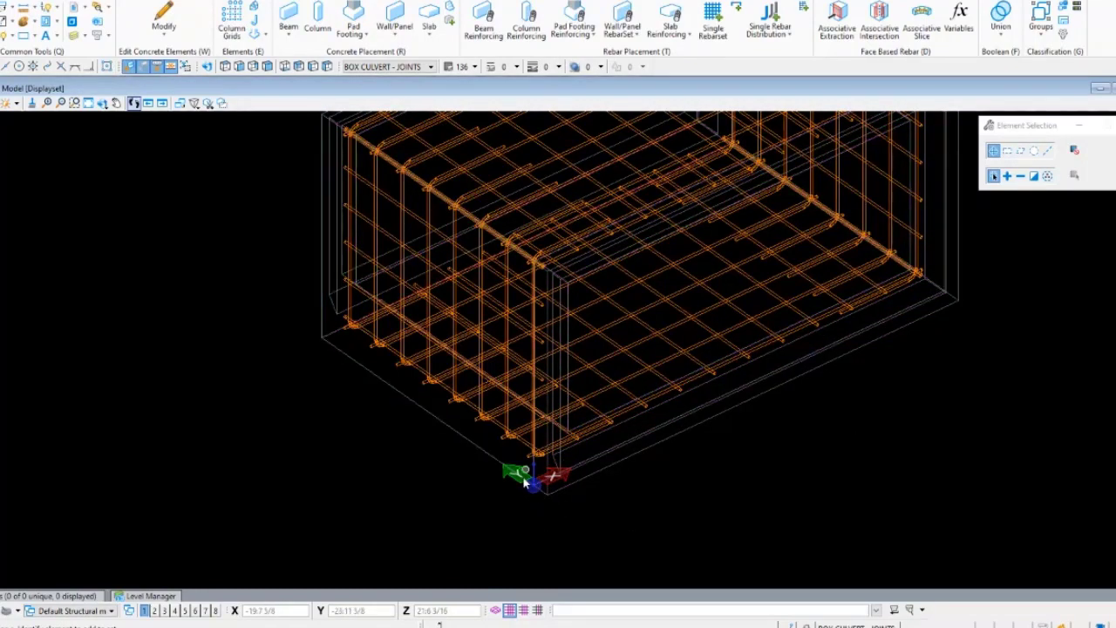
Examine the projecting joint edge at the box culvert's lower front corner and its position relative to the origin.
scroll(537, 484, down, 2)
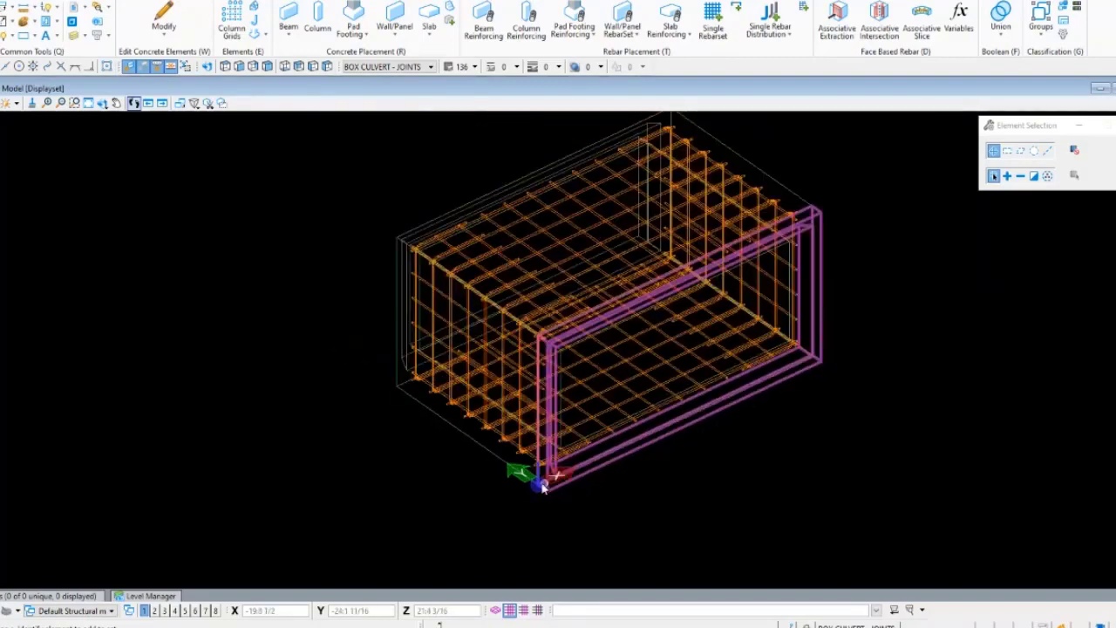
scroll(542, 485, up, 5)
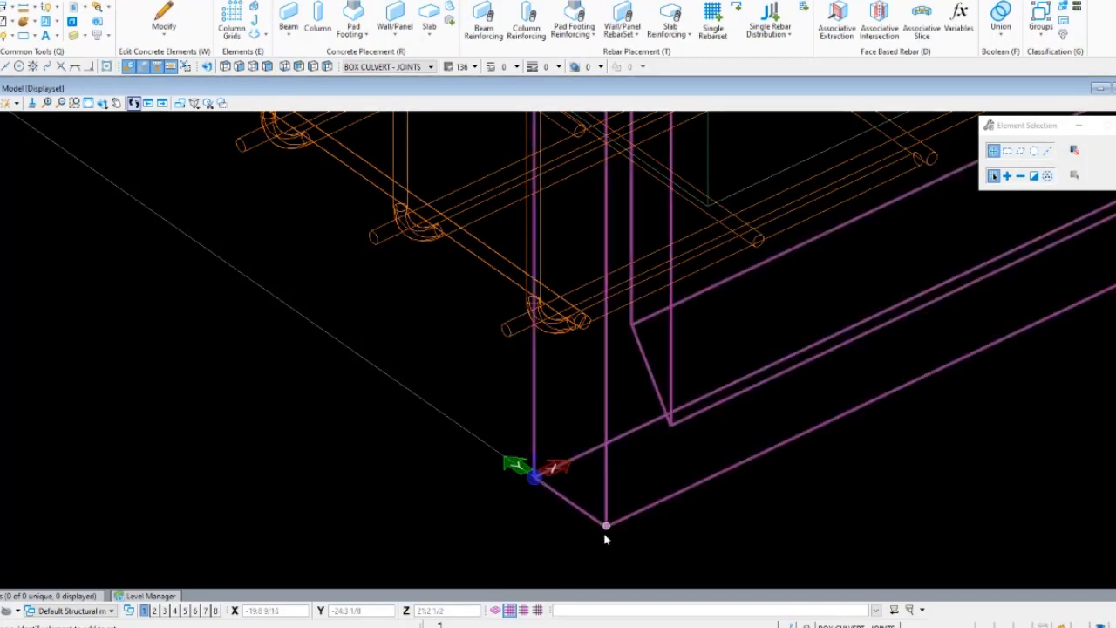
scroll(606, 539, down, 3)
scroll(612, 508, up, 3)
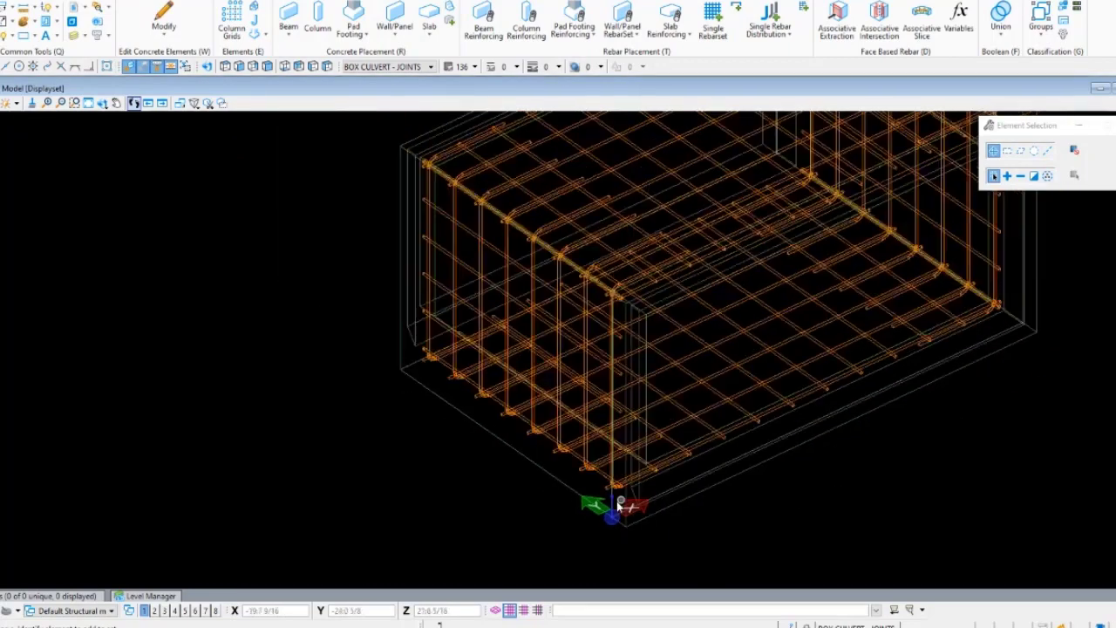
scroll(612, 508, down, 3)
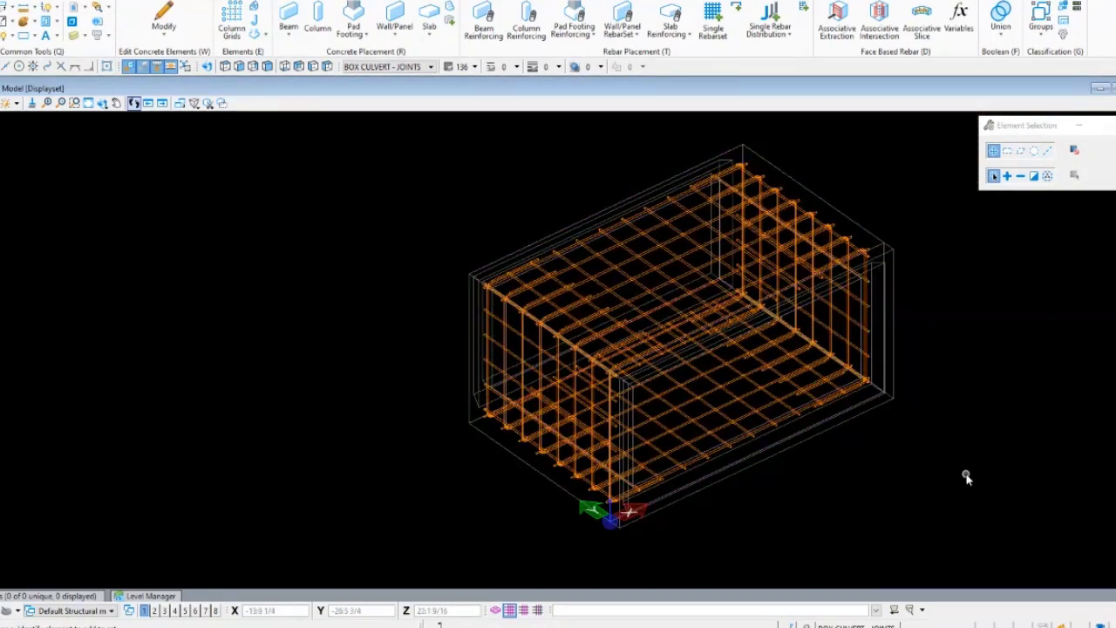
middle_drag(965, 476, 835, 487)
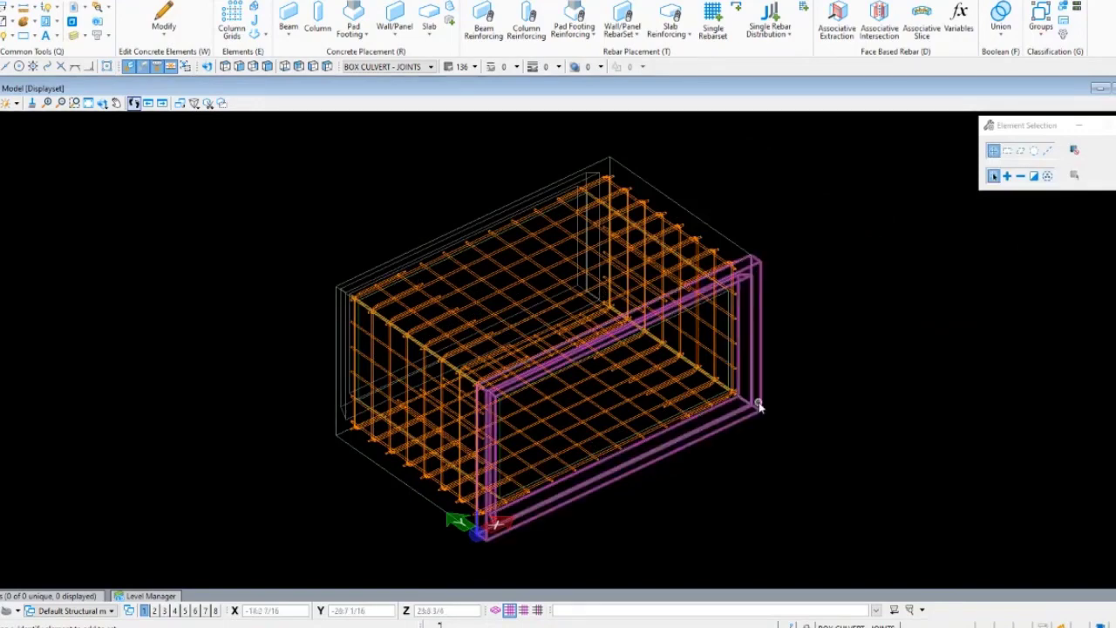
Open the model's variables and apply the Box Culvert 4Hx7Wx5D variation, followed by the Box Culvert 4Hx6Wx5D variation.
right_click(806, 442)
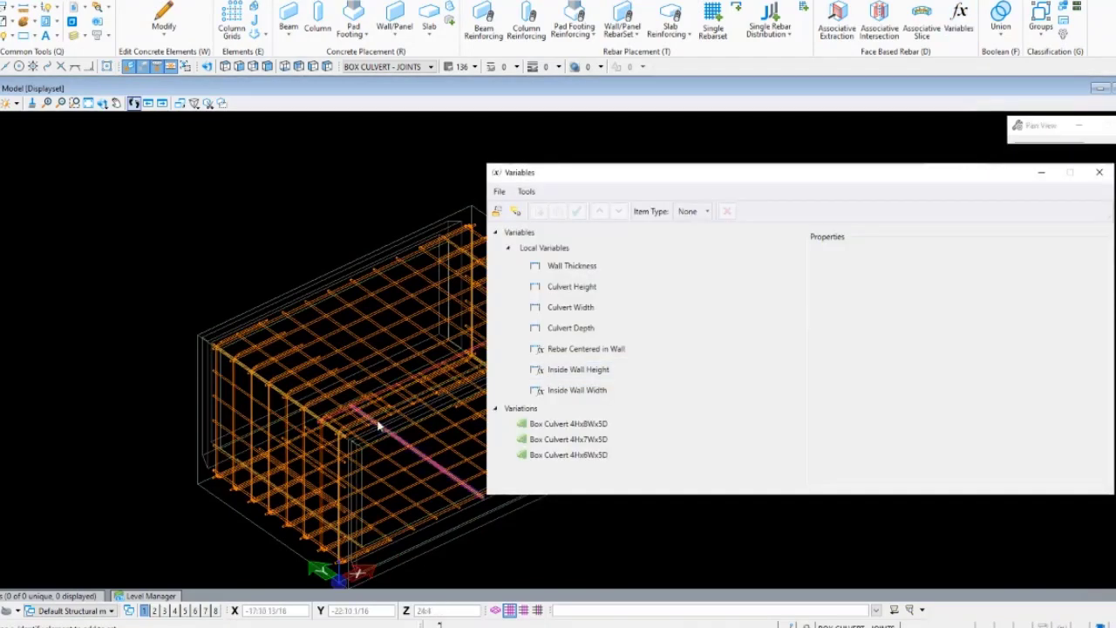
middle_drag(380, 419, 192, 357)
click(591, 424)
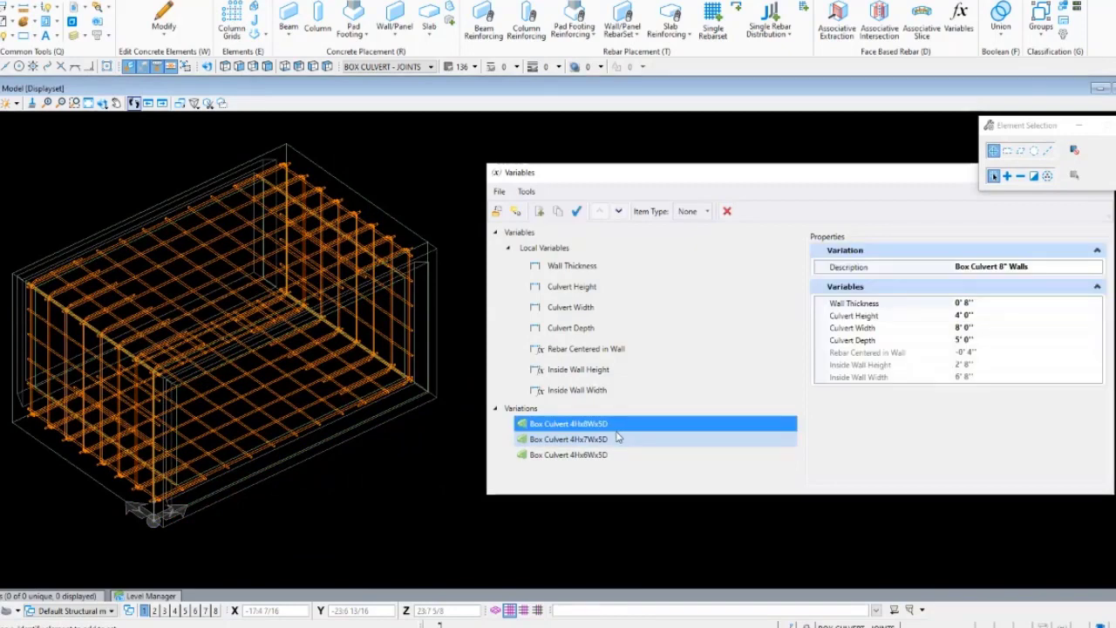
click(582, 439)
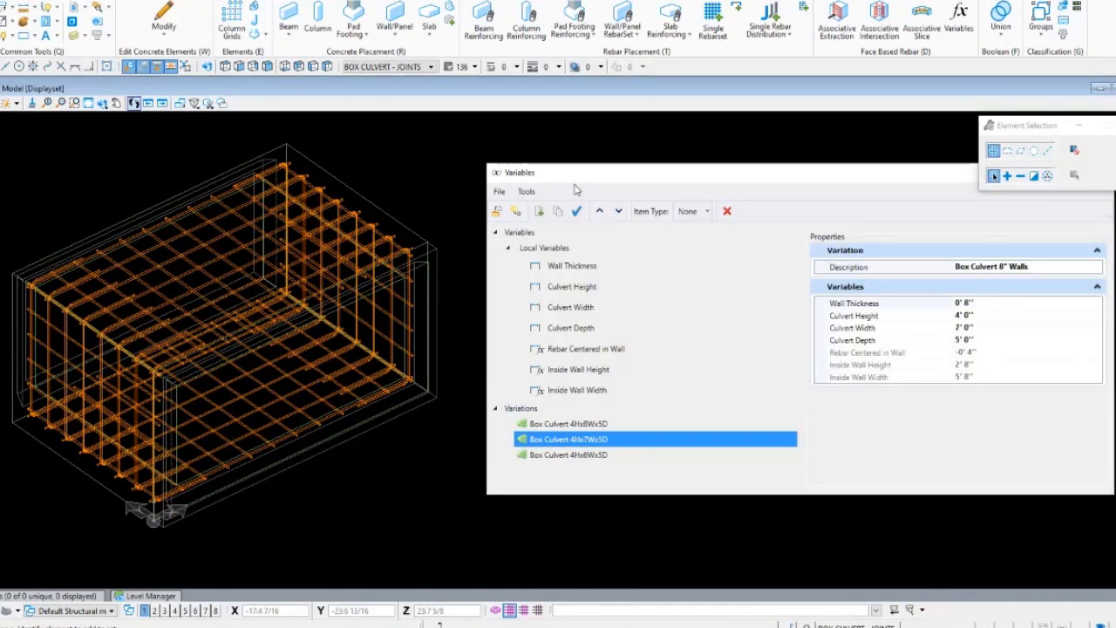
click(576, 211)
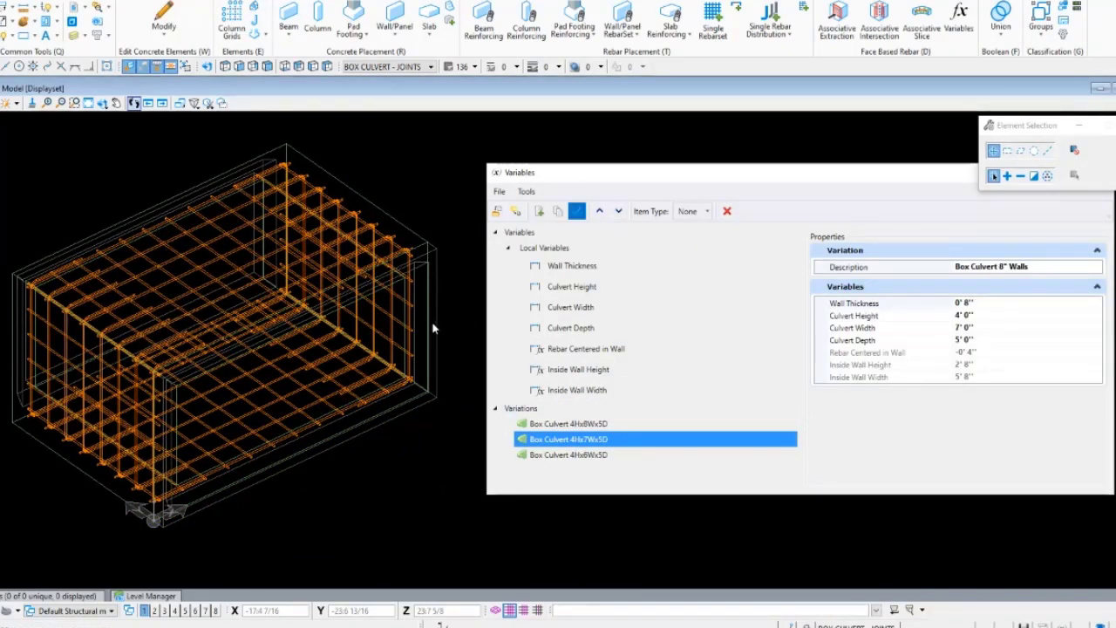
click(577, 454)
click(576, 211)
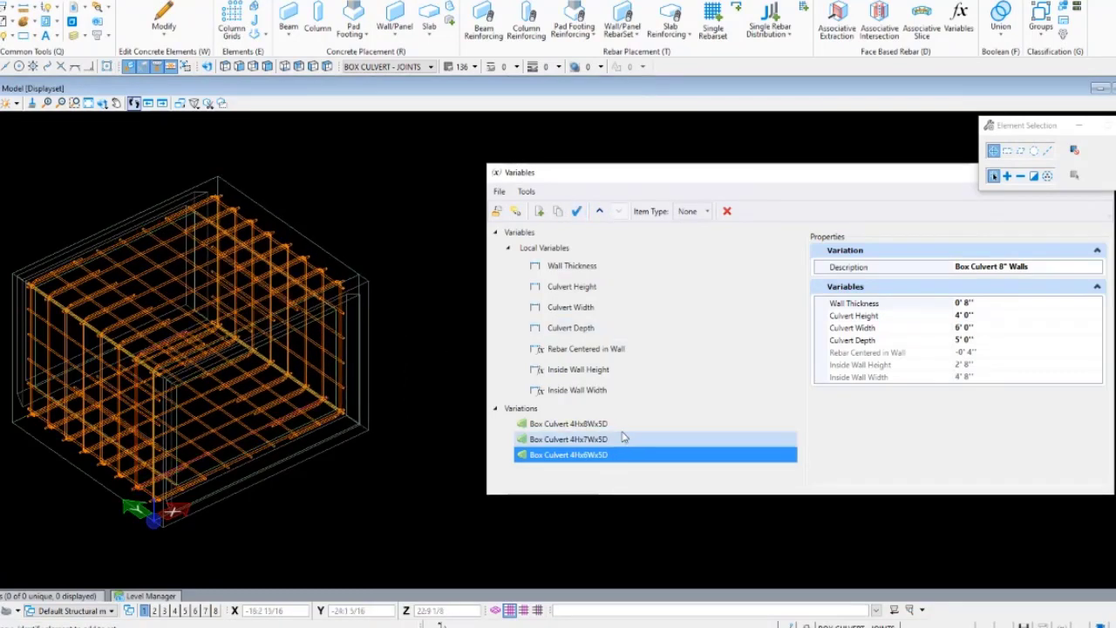
Apply the Box Culvert 4Hx8Wx5D variation to the model and close the Variables dialog.
click(593, 424)
click(576, 211)
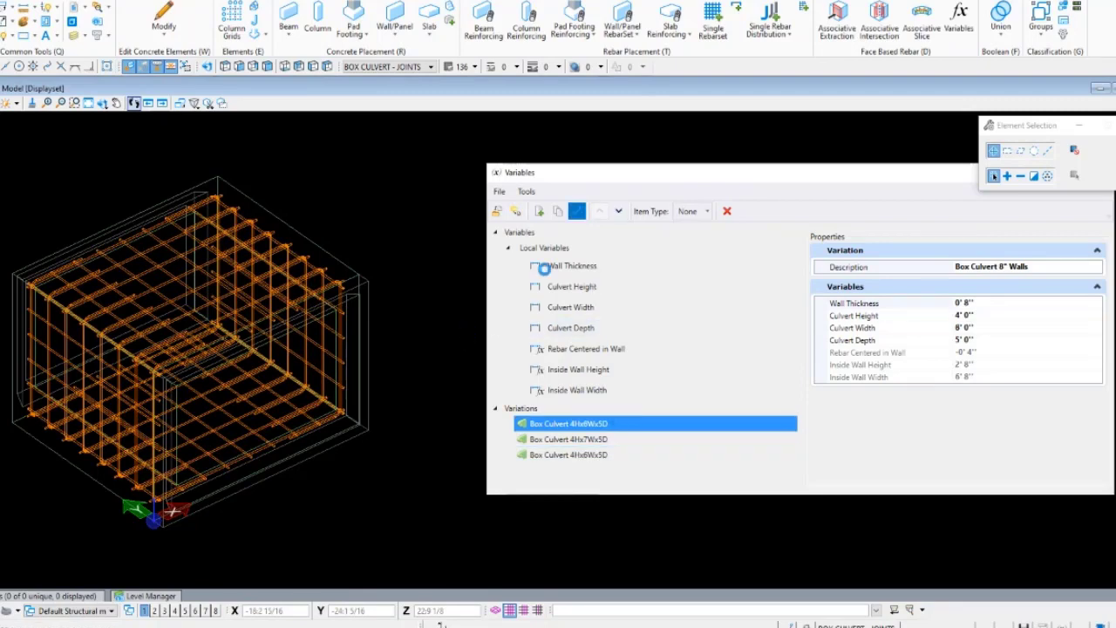
drag(700, 179, 463, 267)
click(865, 260)
middle_drag(208, 270, 407, 271)
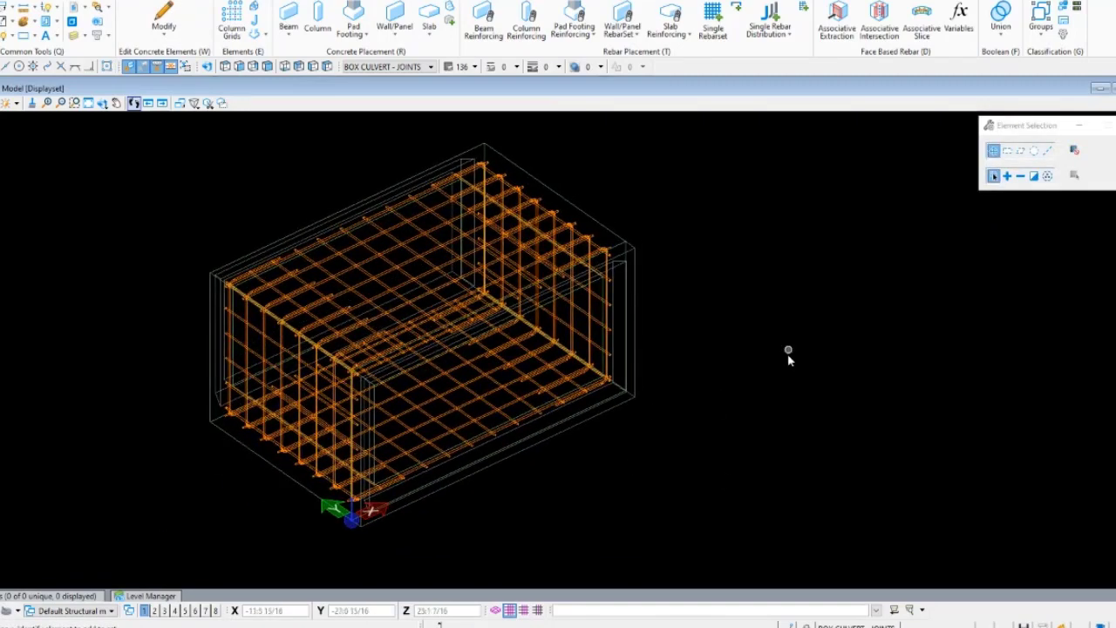
Start a Components Center upload of the culvert with the name TestBoxCulvert and the description Box Culvert Demo.
click(305, 0)
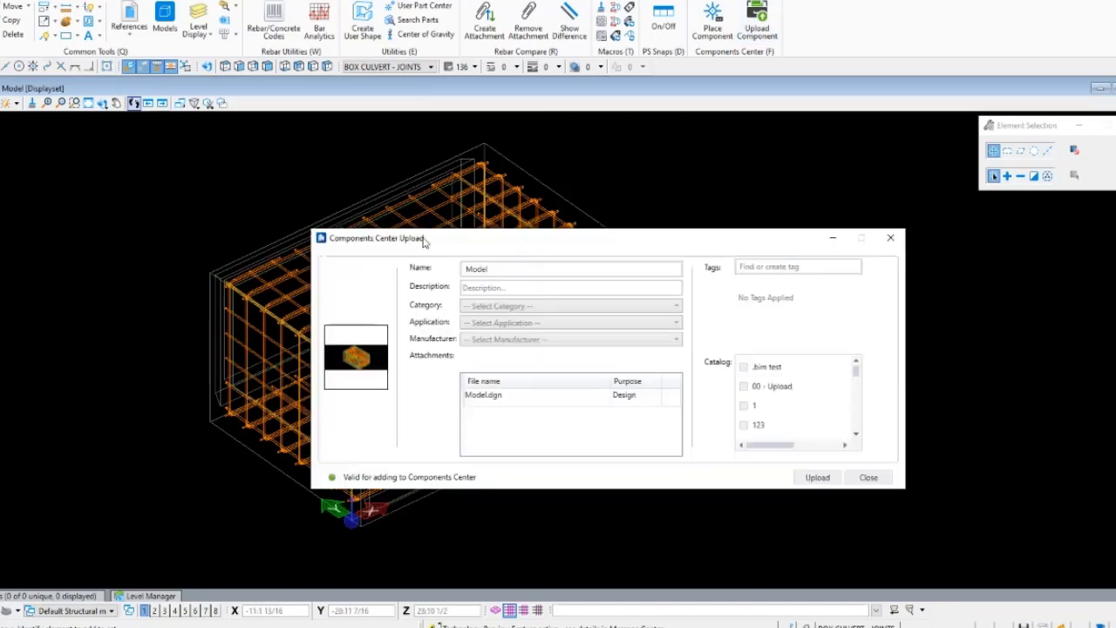
drag(457, 241, 588, 283)
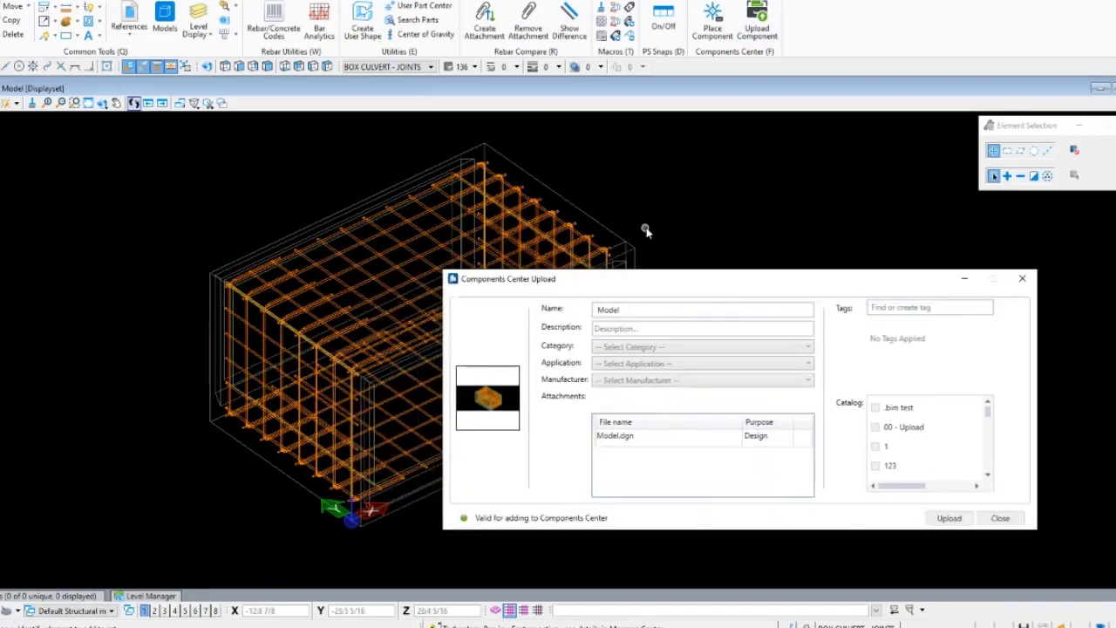
shift+middle_drag(645, 229, 558, 226)
click(616, 309)
drag(619, 309, 588, 312)
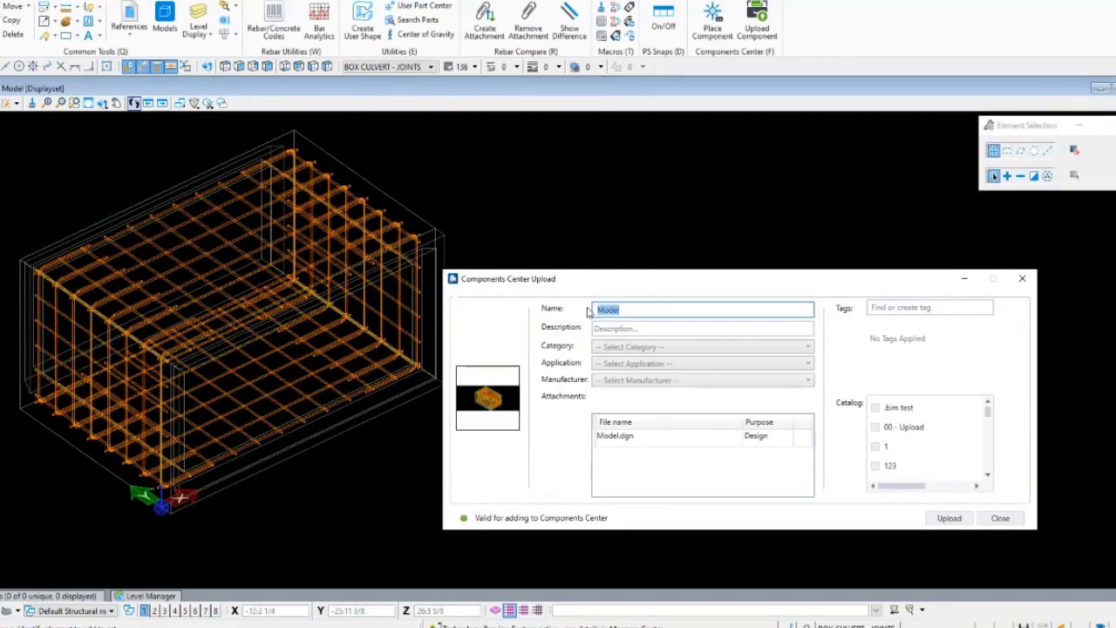
text(Tes)
text(tBoxCulvert)
click(679, 330)
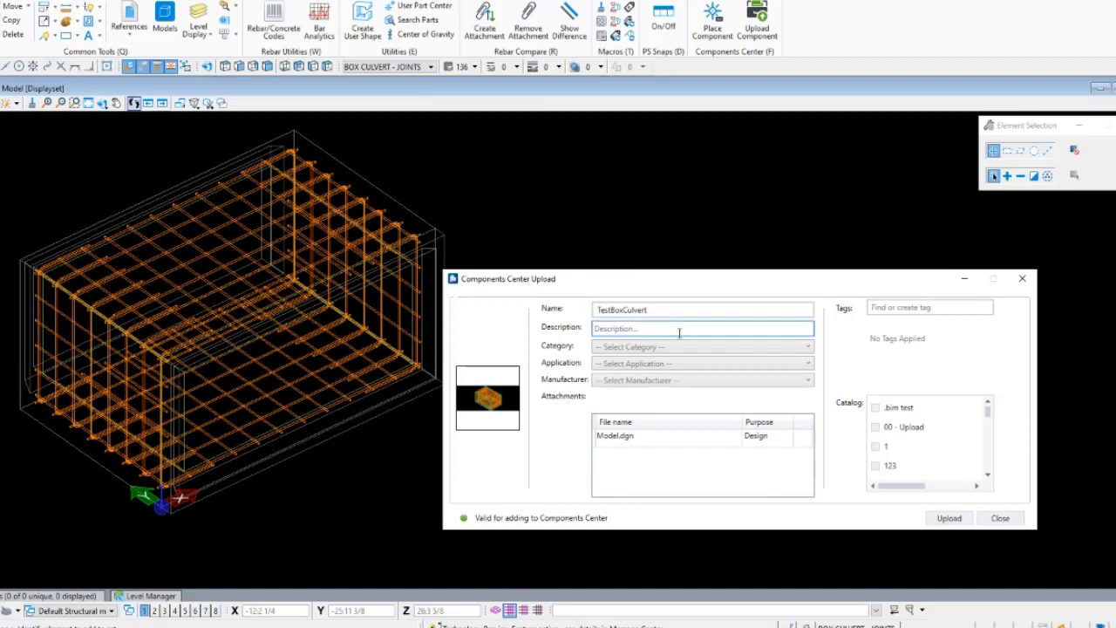
text(Box Culvert Demo)
Set the category of the component being uploaded to Structural Foundations.
click(676, 346)
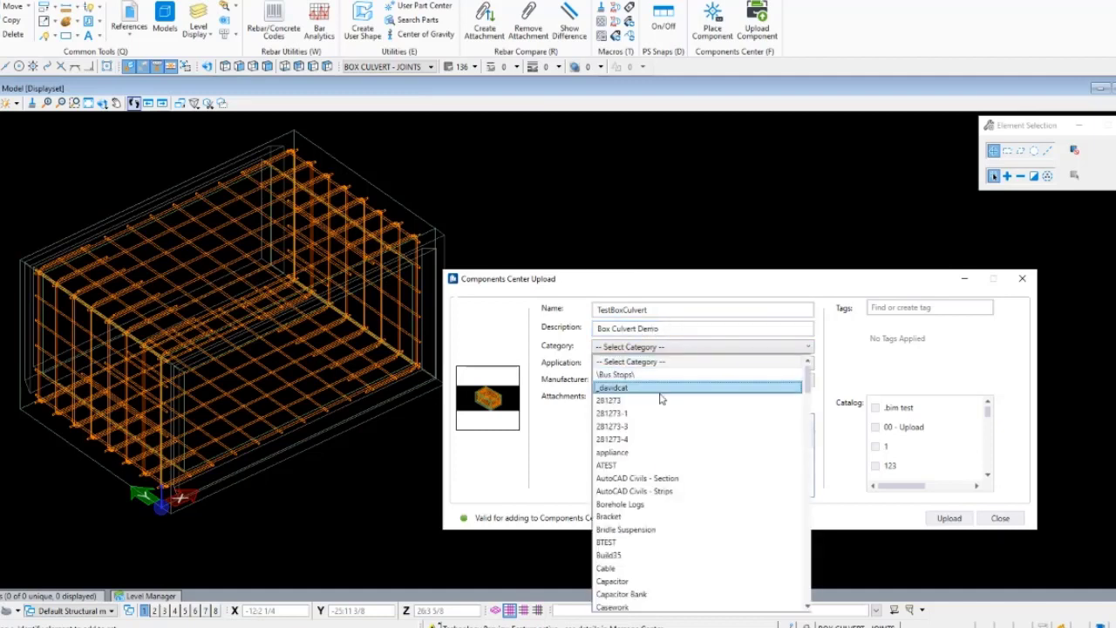
scroll(670, 524, down, 8)
scroll(670, 527, down, 14)
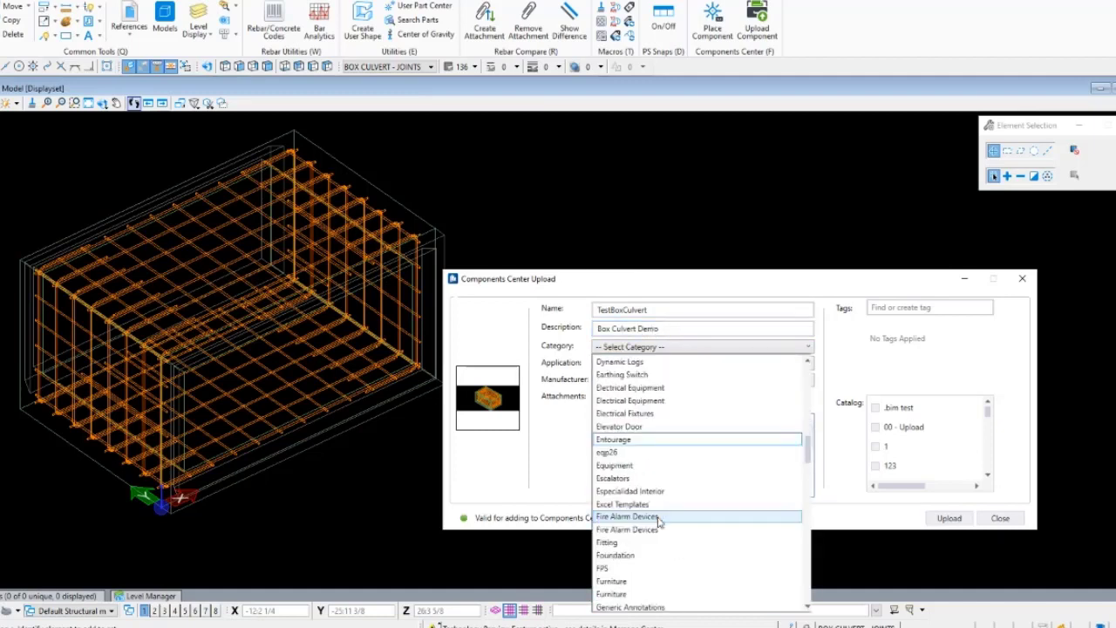
scroll(661, 510, down, 5)
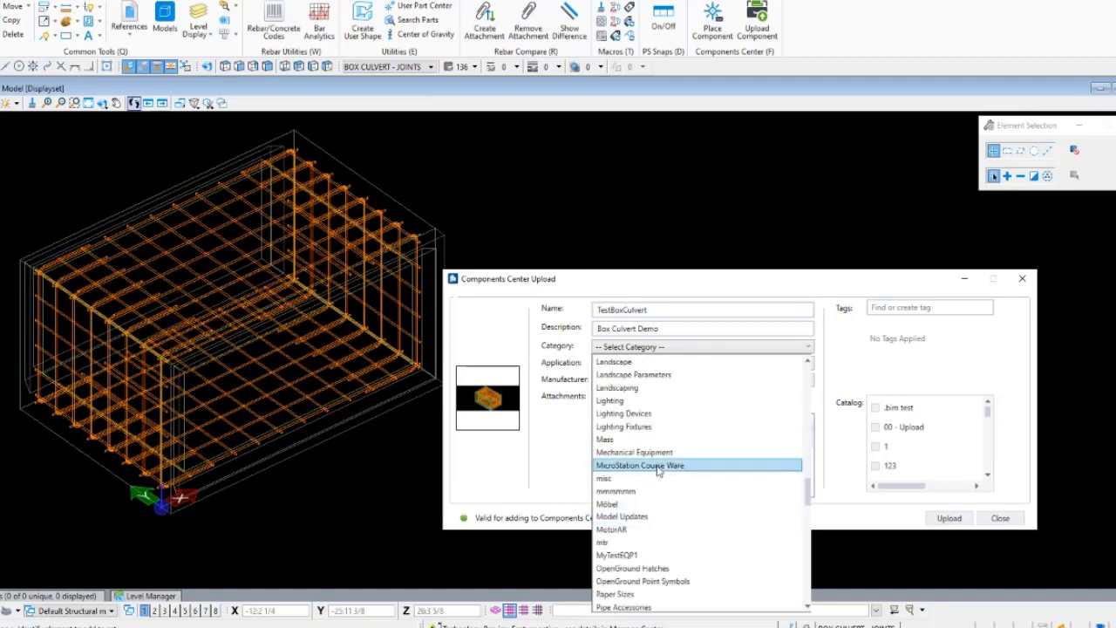
scroll(698, 436, down, 8)
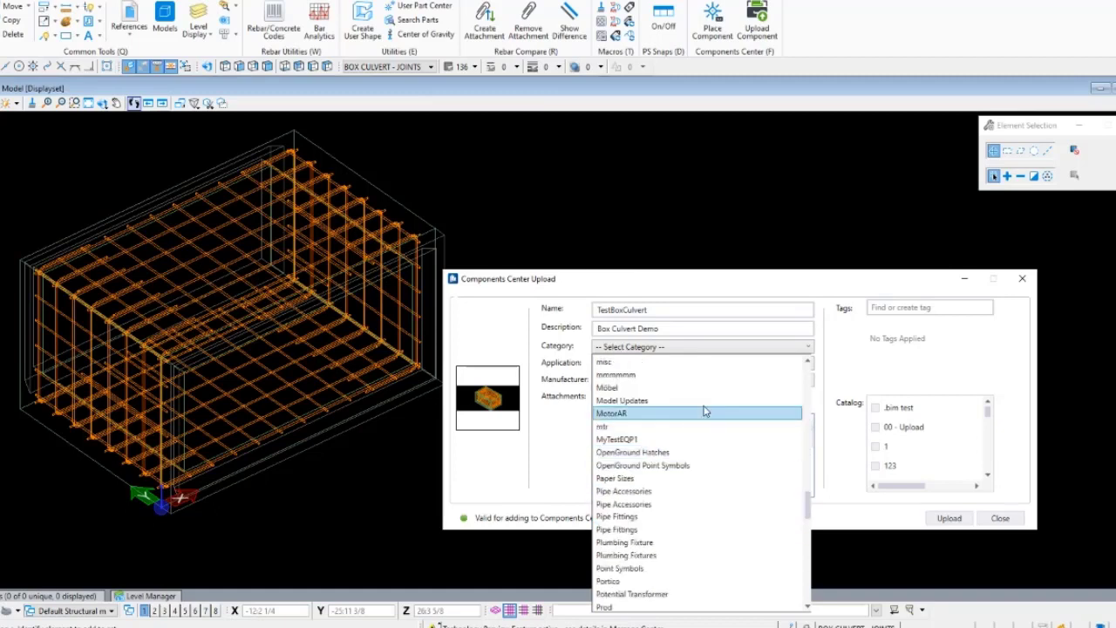
scroll(735, 496, down, 6)
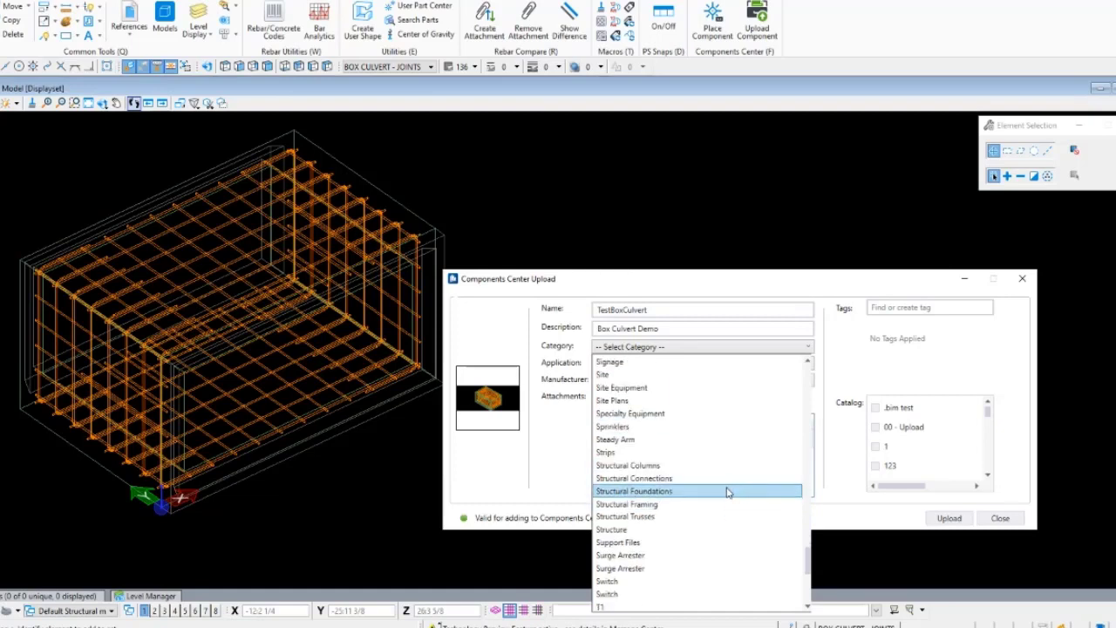
click(728, 492)
Set the component's application to ProStructures CONNECT Edition.
click(652, 362)
scroll(741, 441, down, 4)
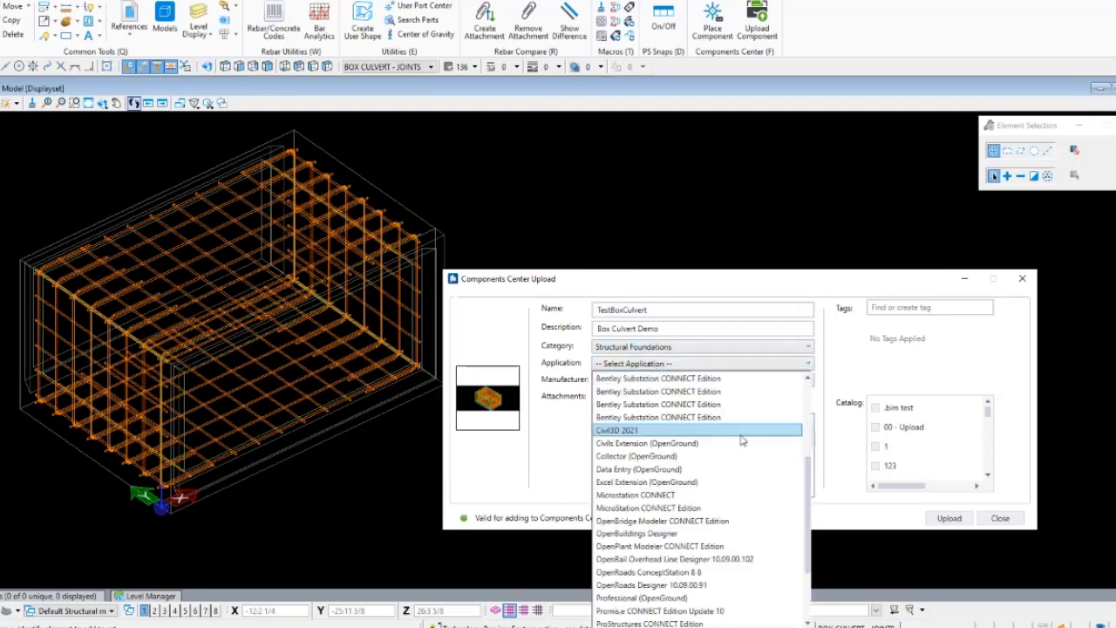
scroll(741, 440, down, 4)
click(663, 526)
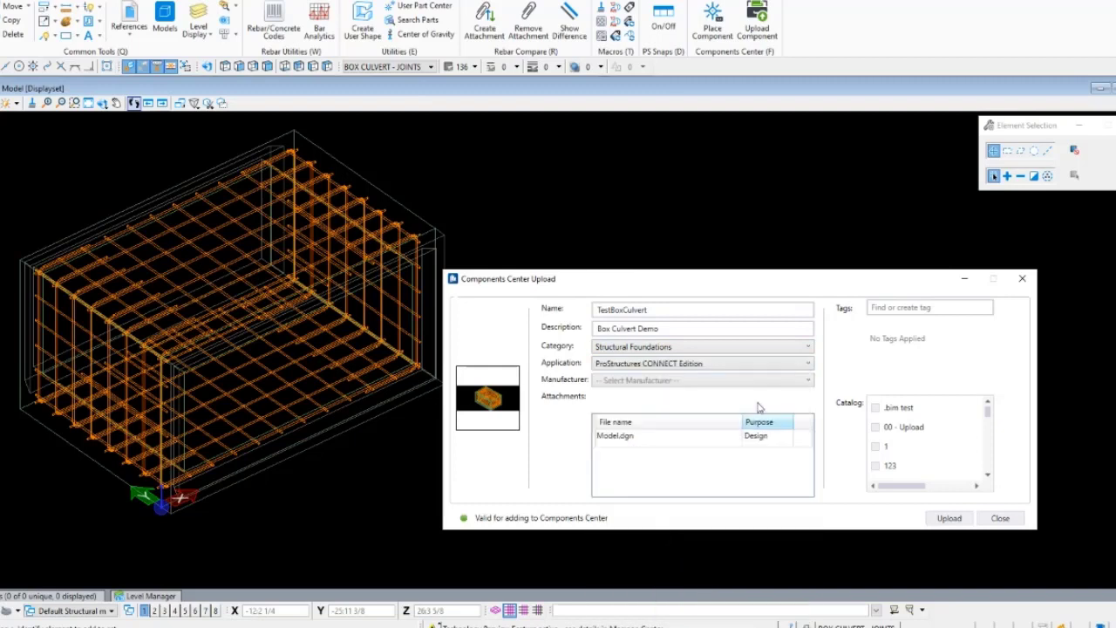
Look through the manufacturers offered for the component and leave the manufacturer unselected.
click(629, 383)
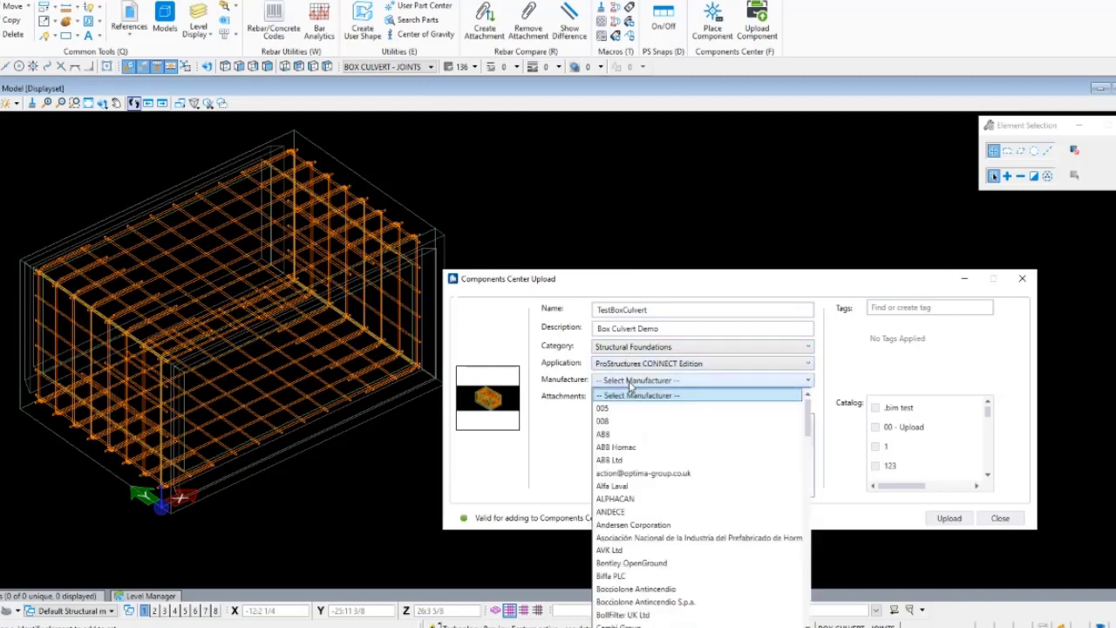
click(565, 384)
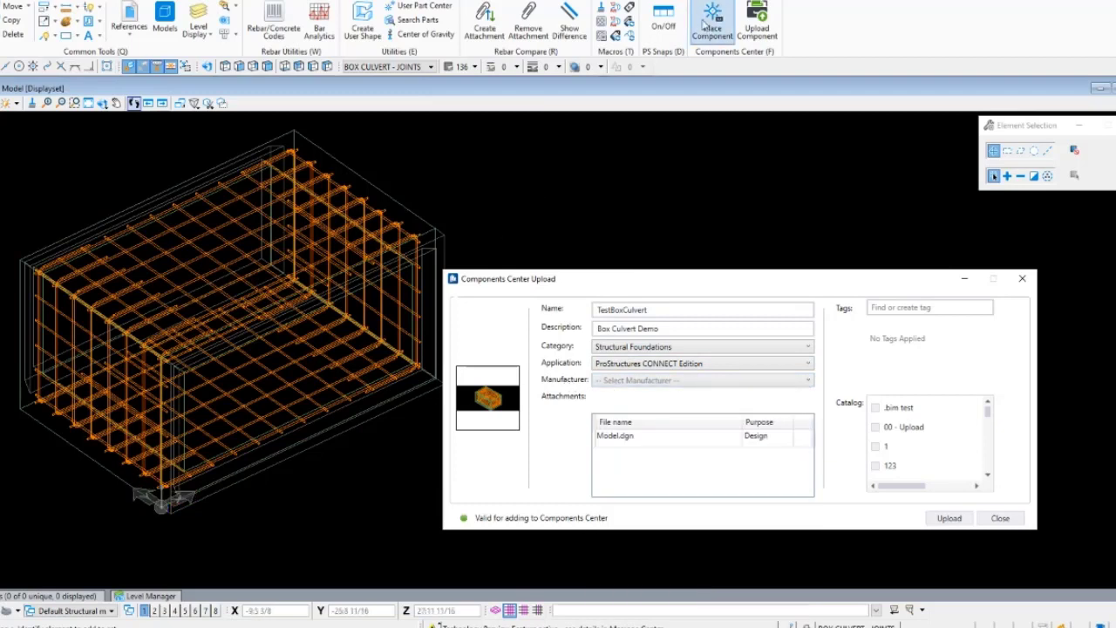
click(603, 382)
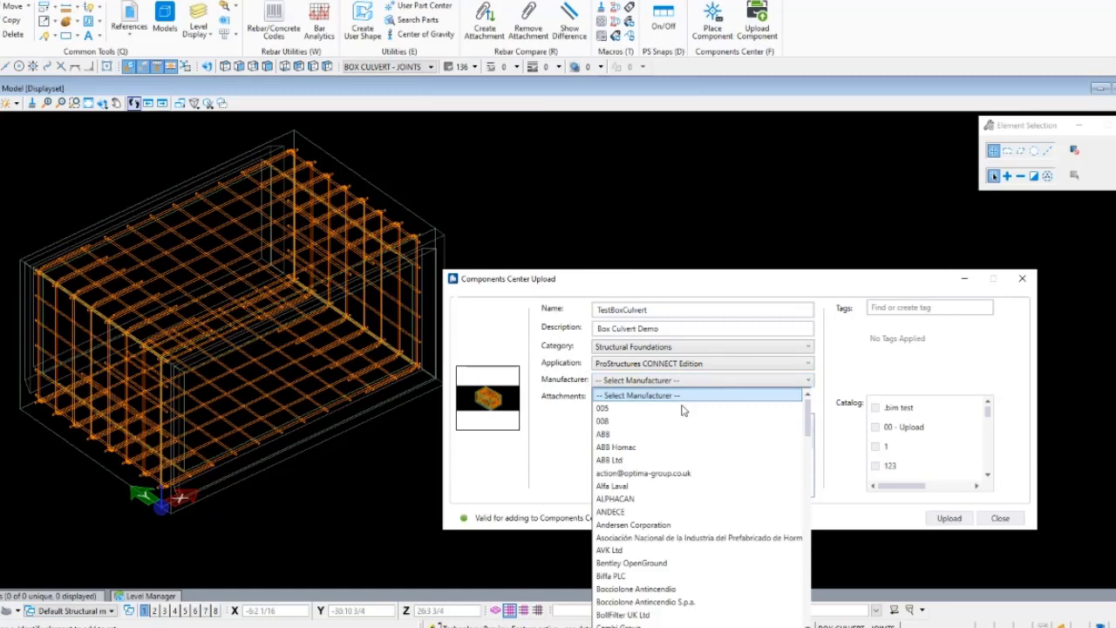
scroll(757, 562, down, 3)
scroll(755, 515, up, 3)
click(1016, 351)
Add the tags Precast and Culvert to the component being uploaded.
click(928, 305)
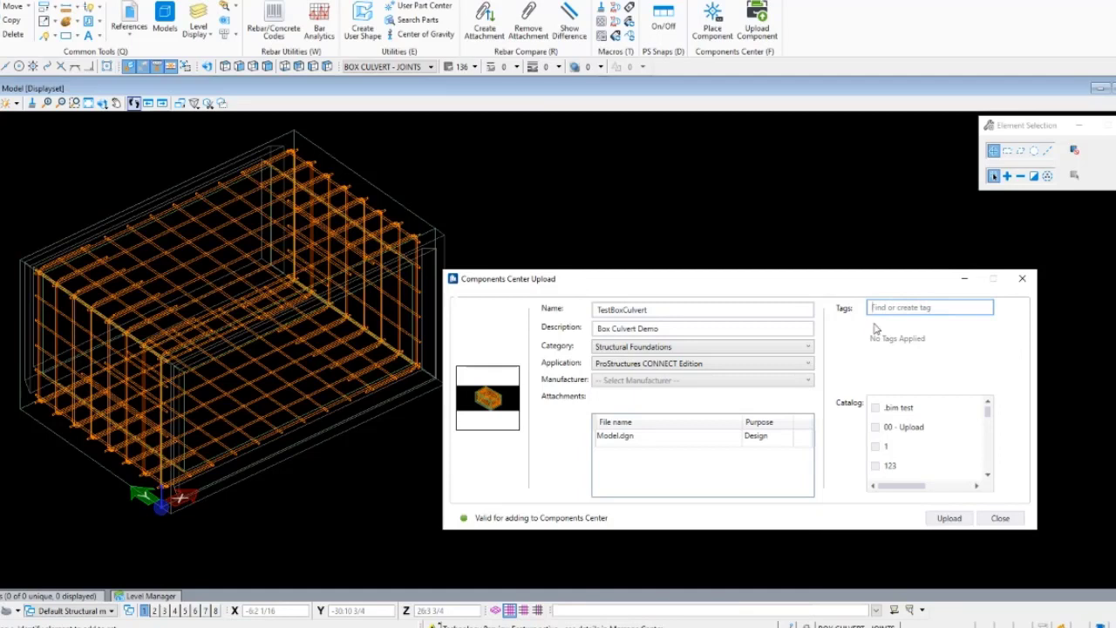
text(Precast)
click(878, 326)
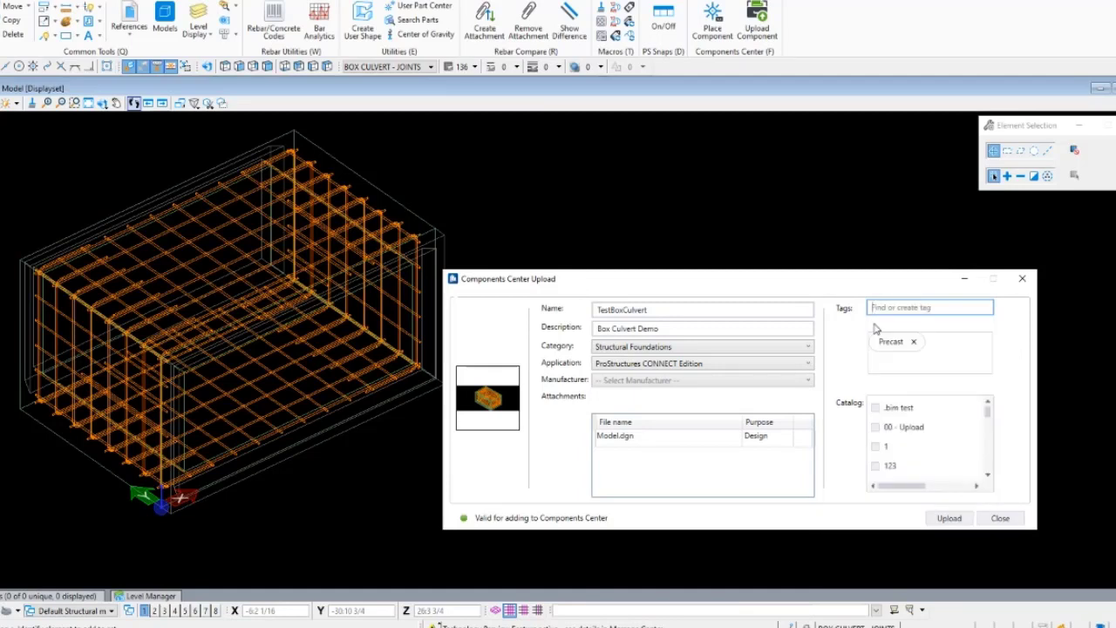
text(C)
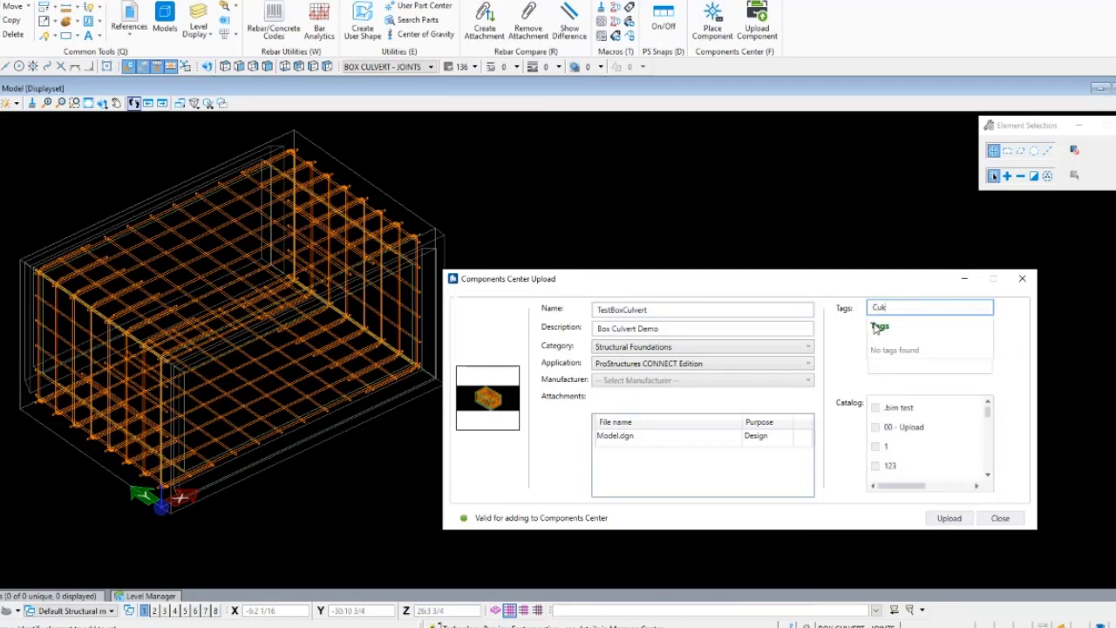
text(ulvert)
click(877, 326)
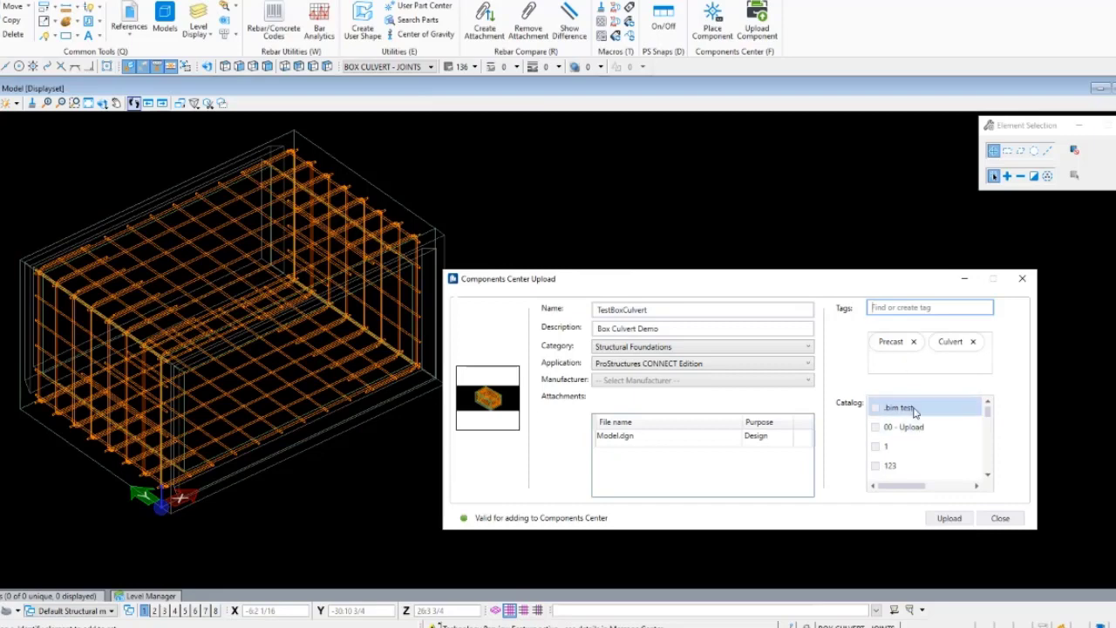
Switch to the Components Center portal in the browser and look over the organization's catalogs.
scroll(923, 443, down, 1)
scroll(923, 443, down, 2)
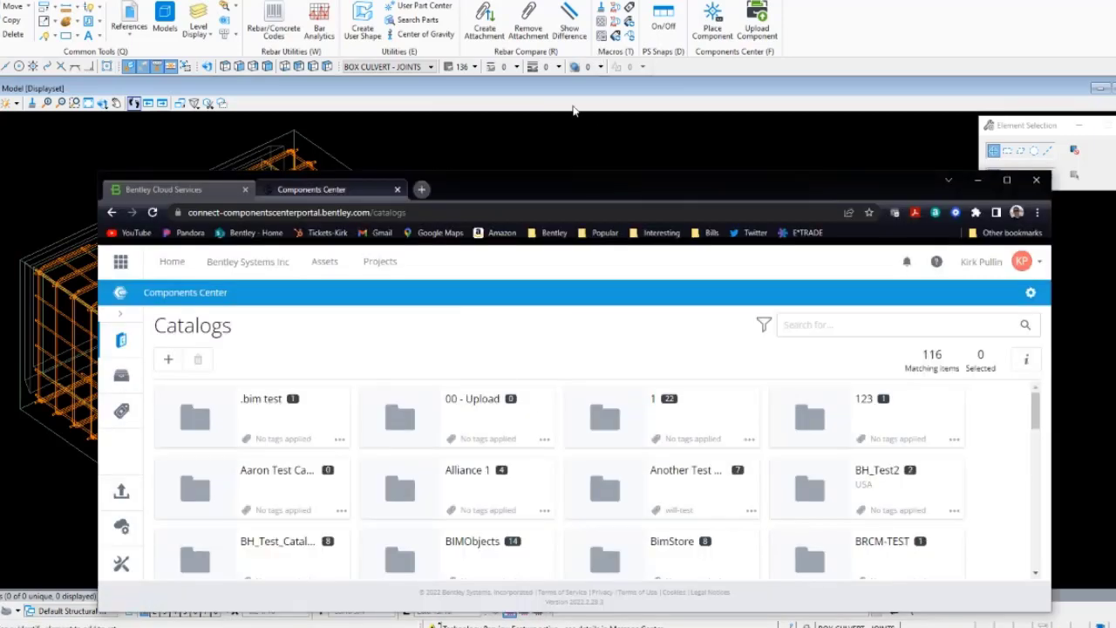
drag(484, 195, 475, 91)
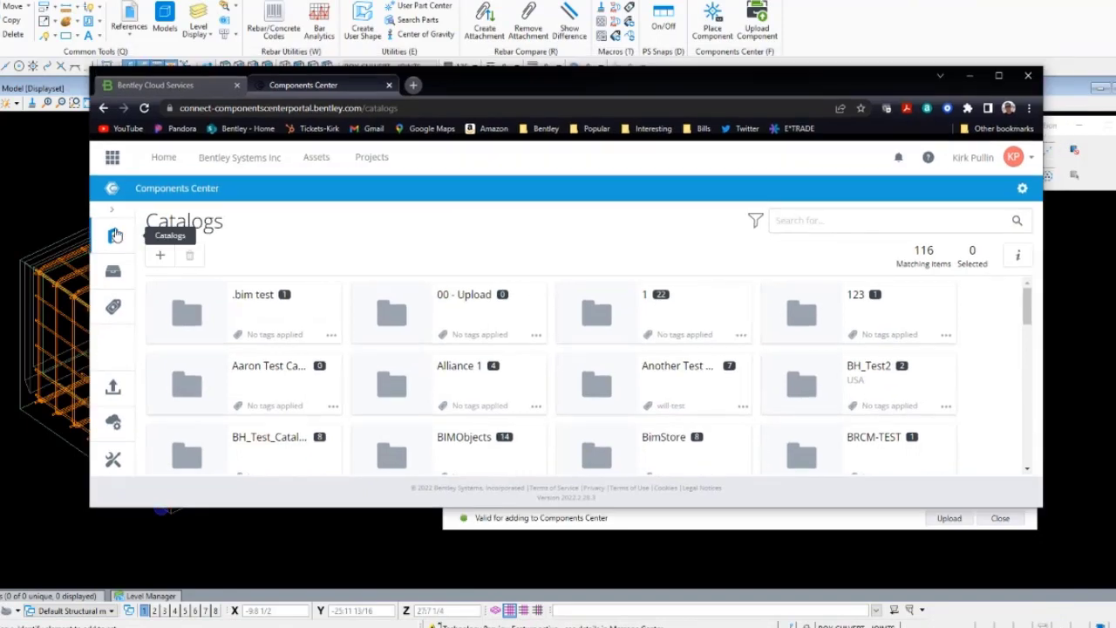
scroll(553, 392, down, 3)
scroll(554, 404, down, 5)
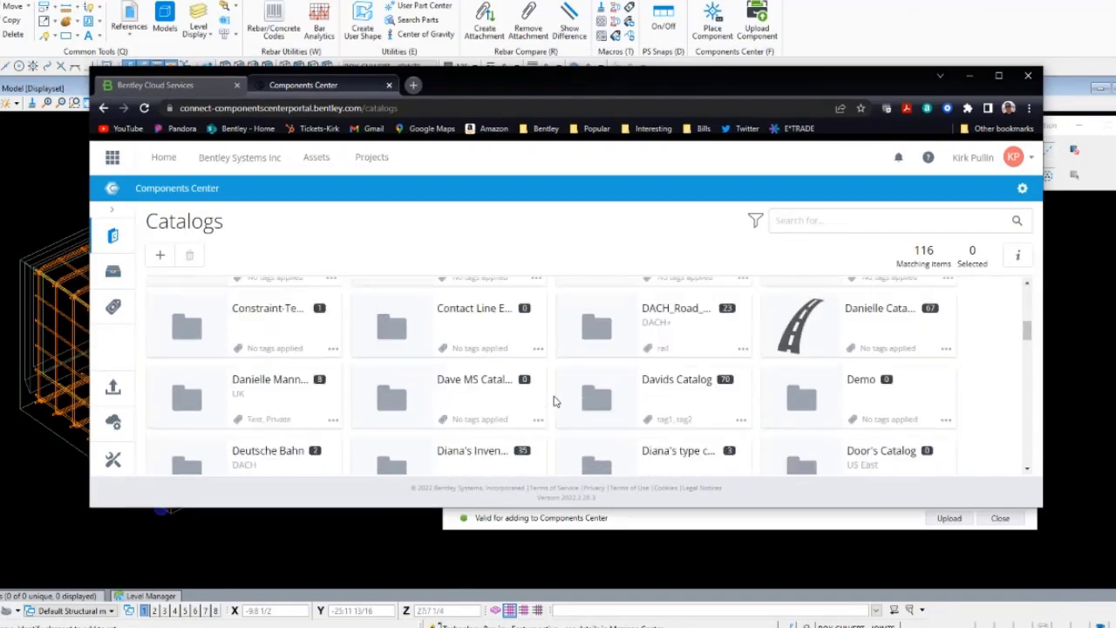
scroll(558, 428, up, 2)
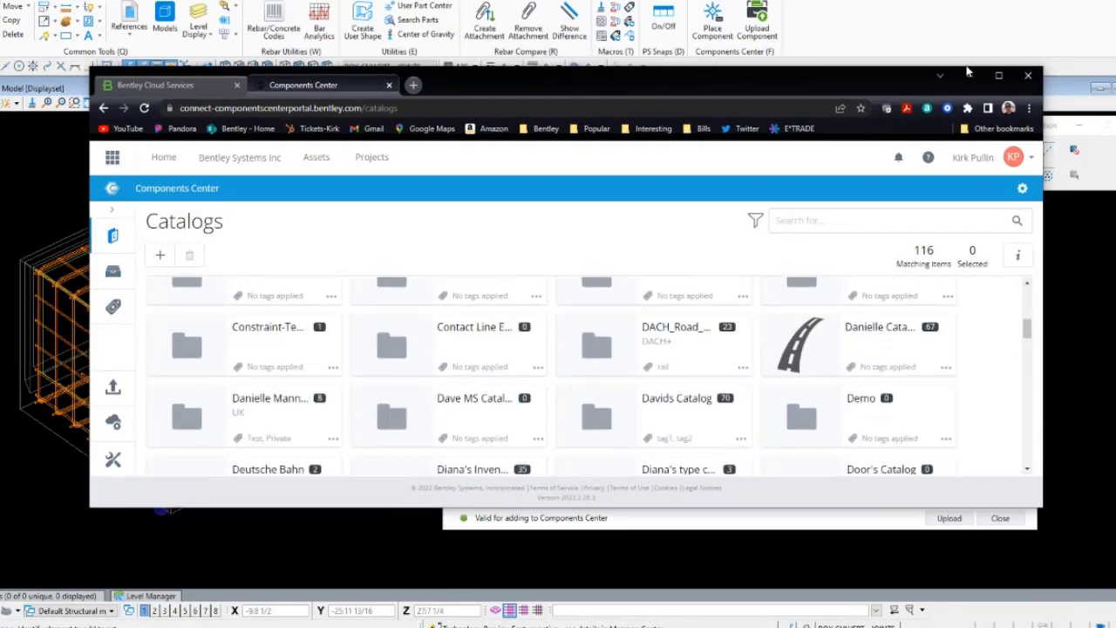
click(940, 75)
Assign the component to the Structural Component Library catalog and upload it to Components Center.
scroll(907, 462, down, 3)
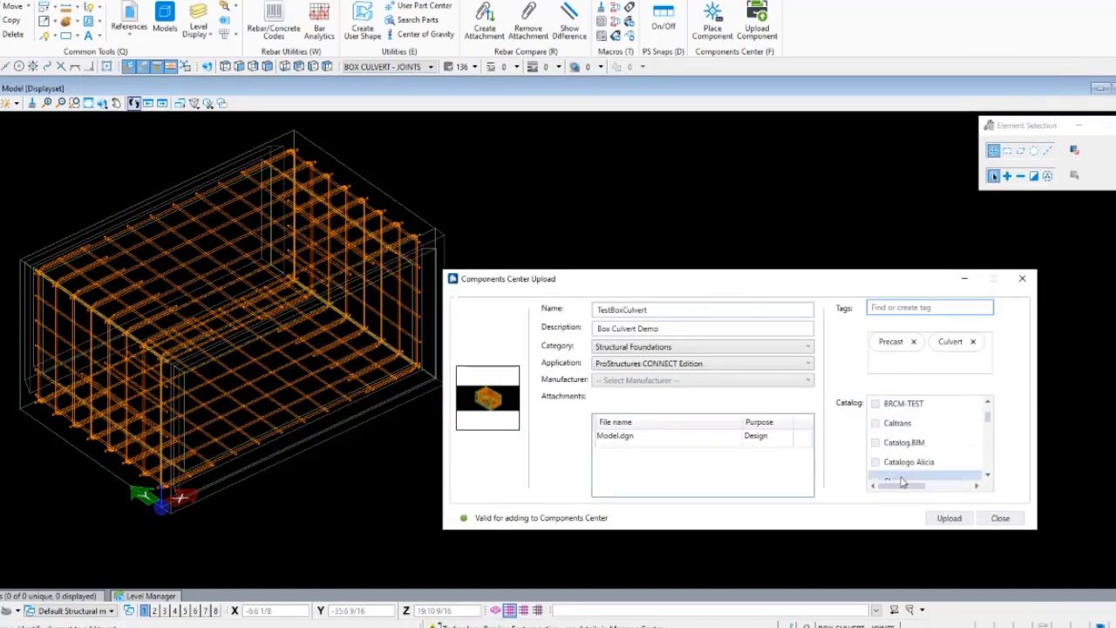
scroll(902, 442, down, 3)
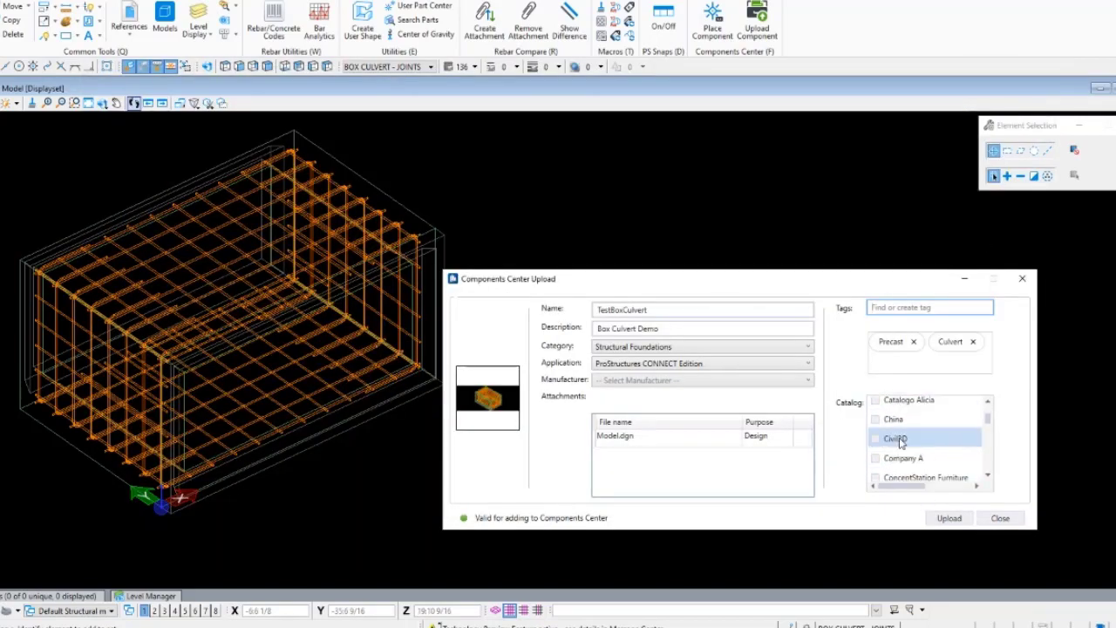
scroll(901, 442, down, 5)
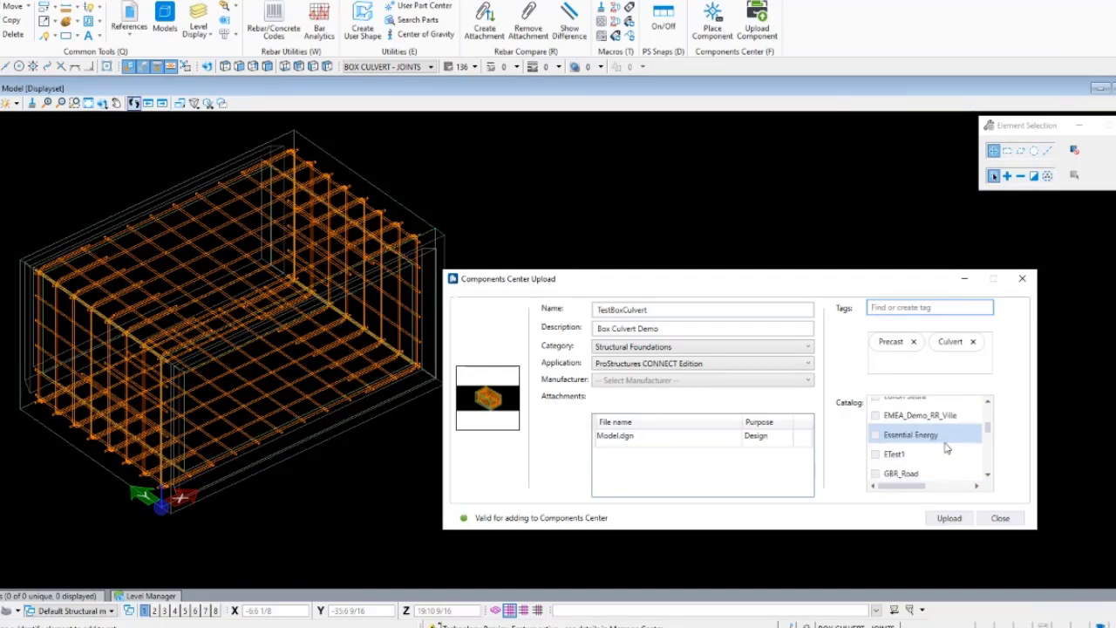
scroll(942, 445, down, 6)
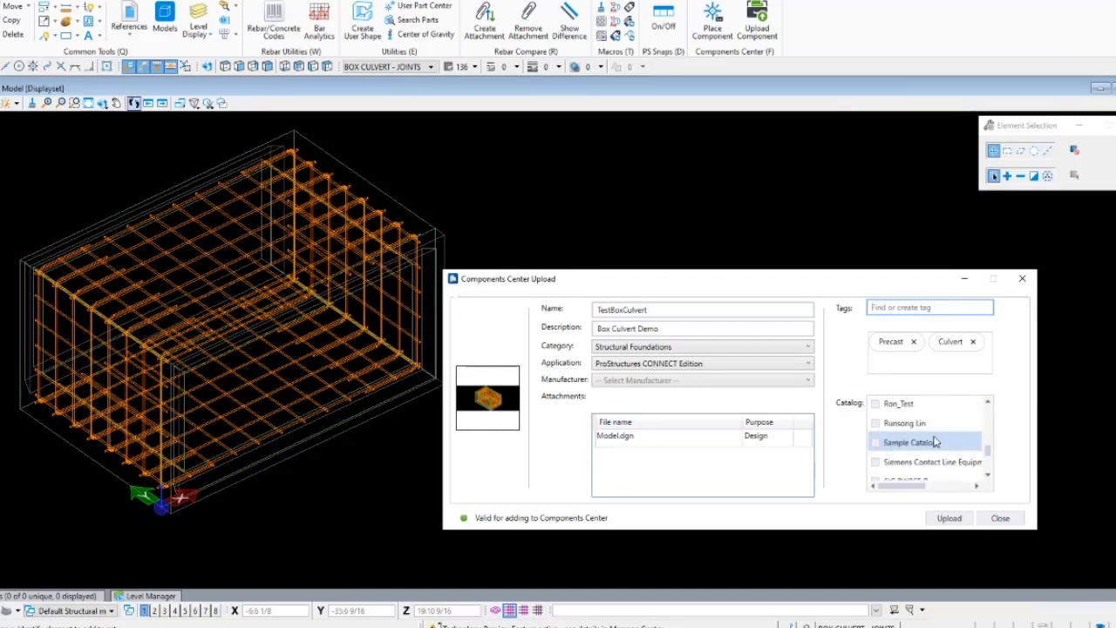
scroll(937, 445, down, 4)
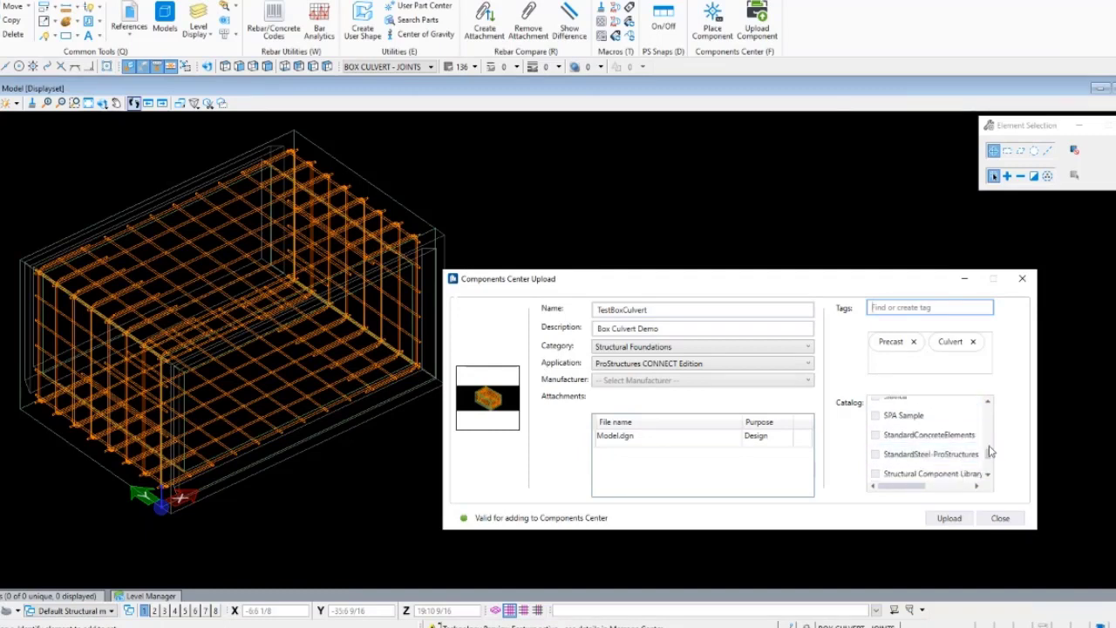
scroll(992, 482, down, 2)
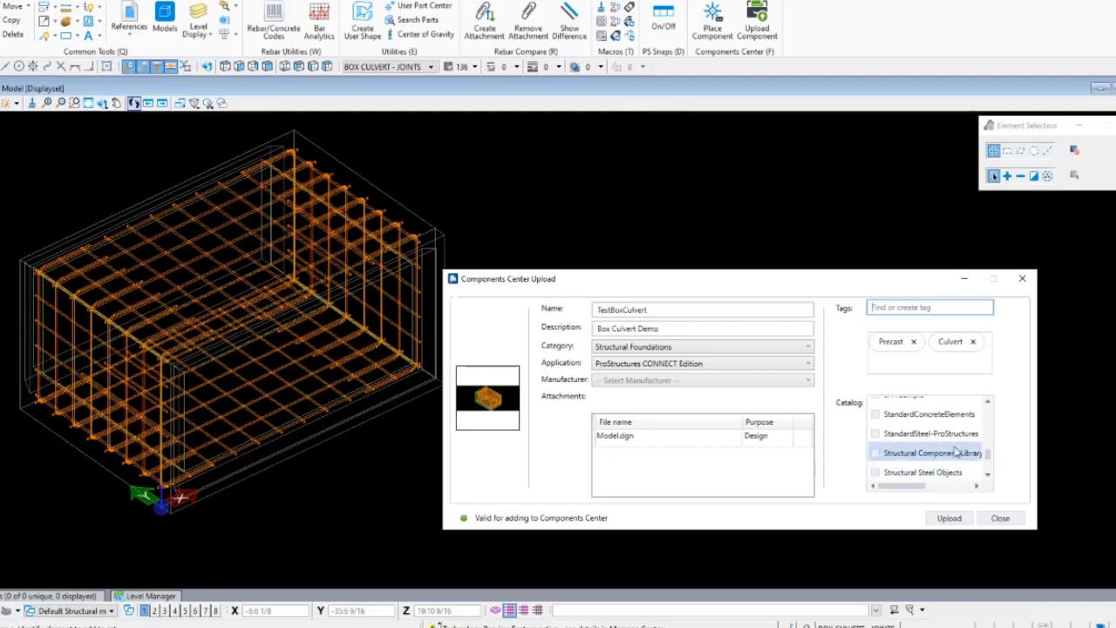
click(954, 455)
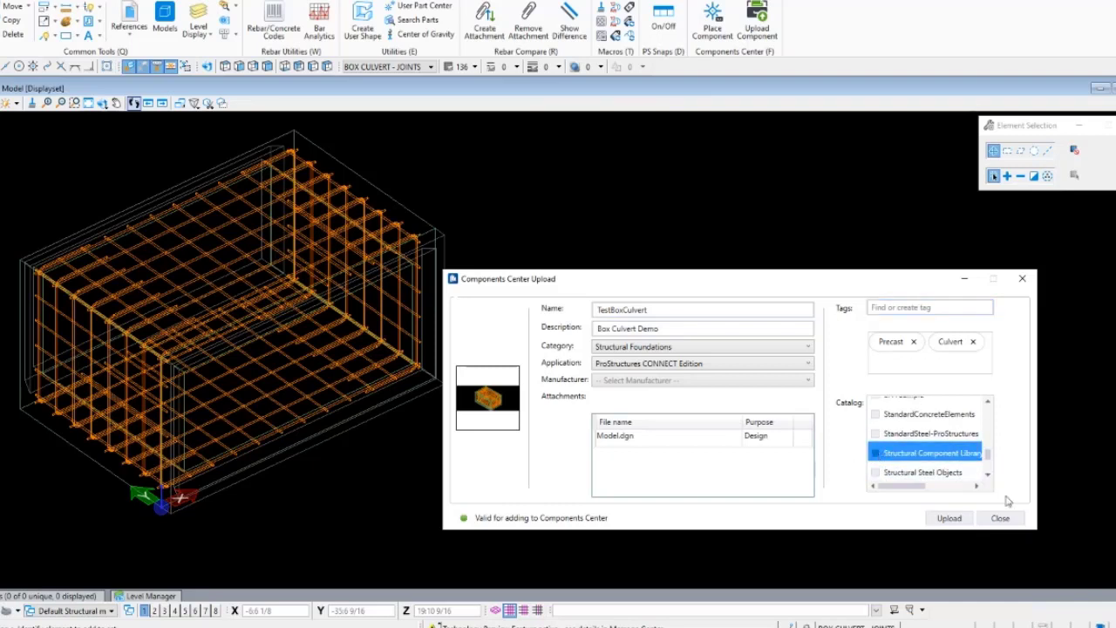
click(949, 518)
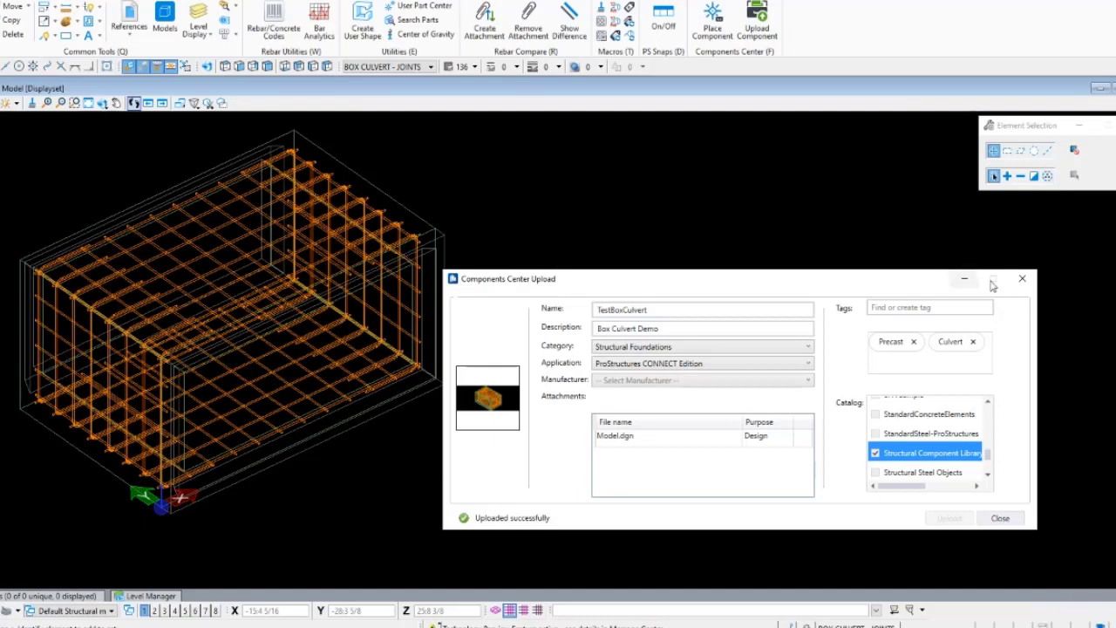
click(1020, 279)
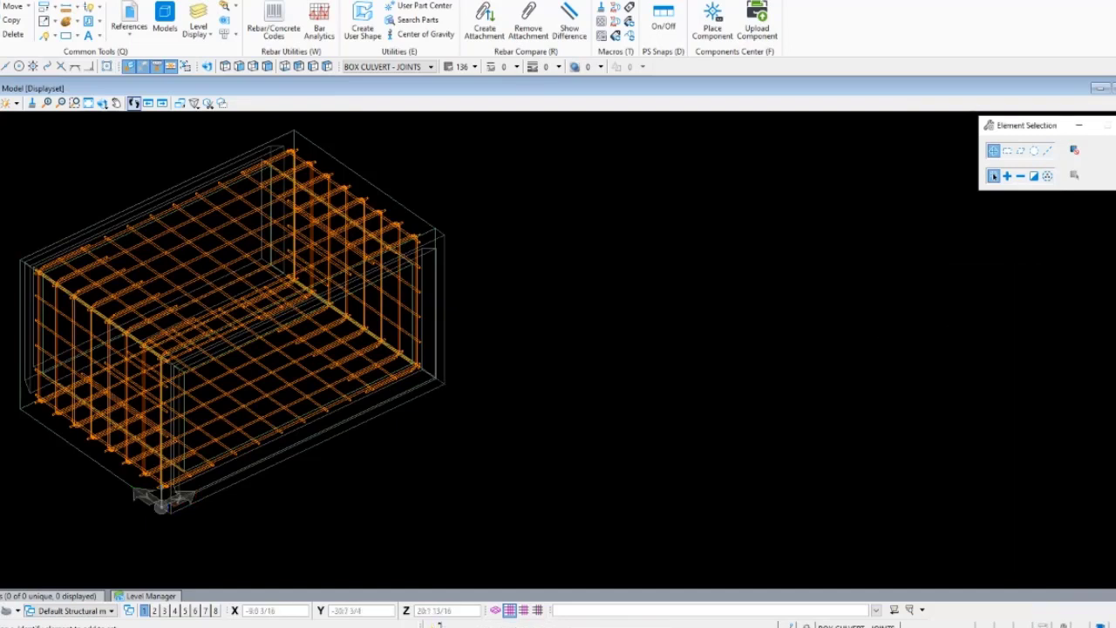
Return to the Components Center portal in Chrome, maximized, and open the Structural Component Library catalog.
mouse_move(130, 619)
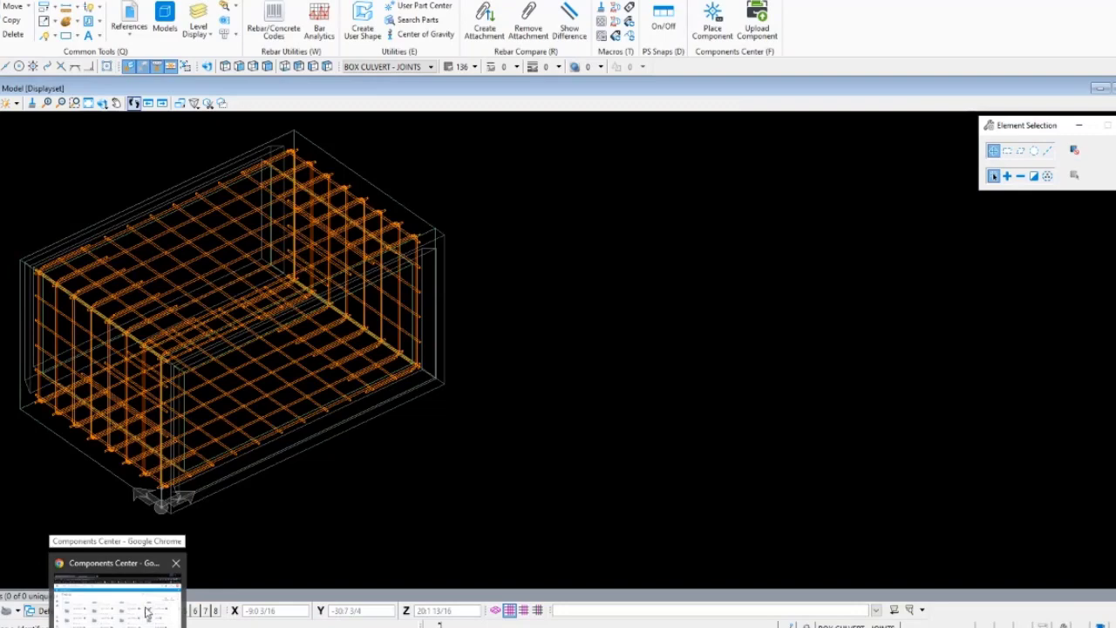
click(135, 609)
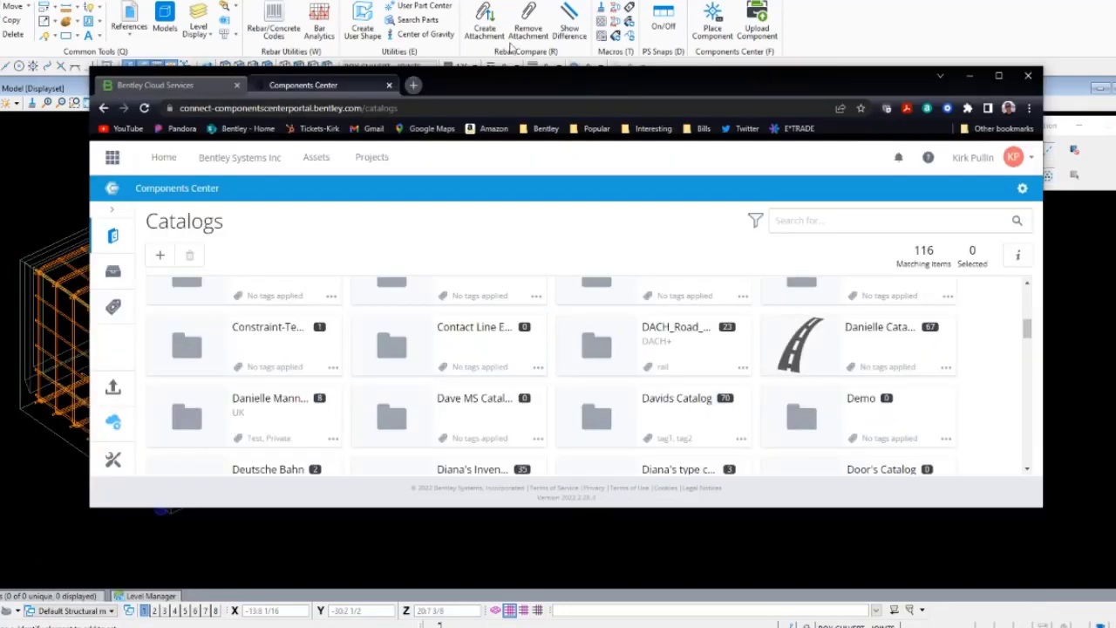
drag(549, 79, 554, 68)
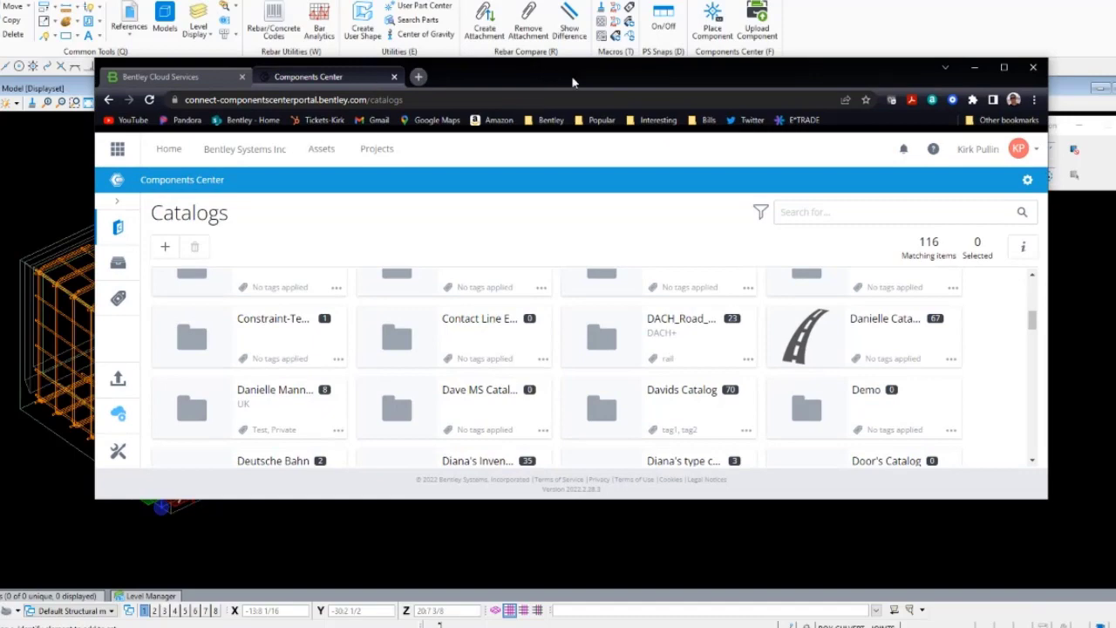
drag(573, 81, 569, 56)
click(1003, 64)
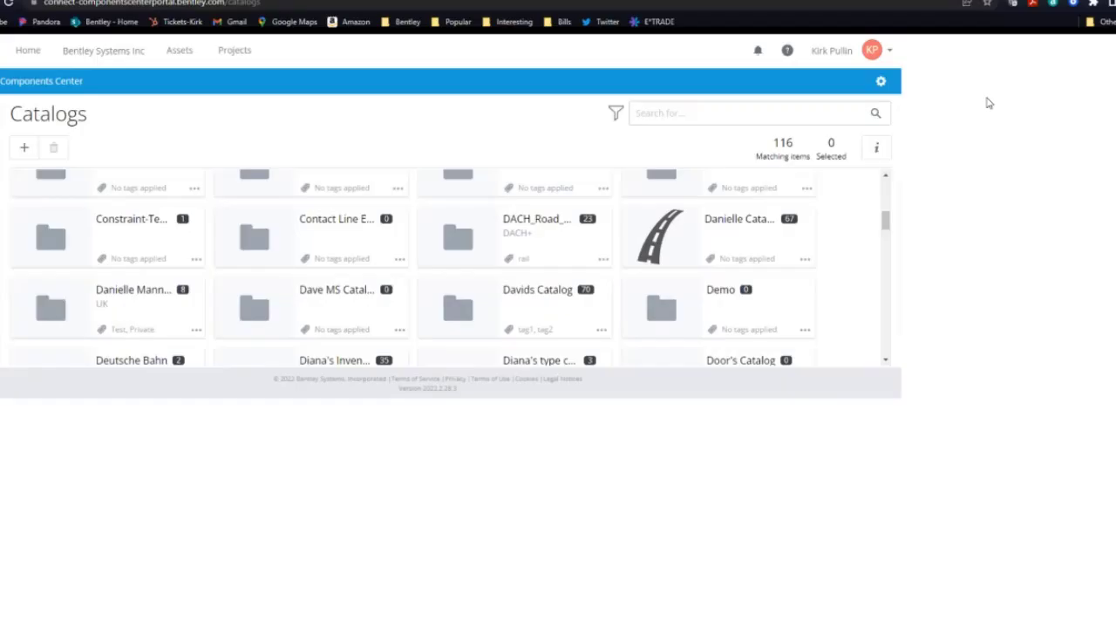
scroll(905, 241, down, 3)
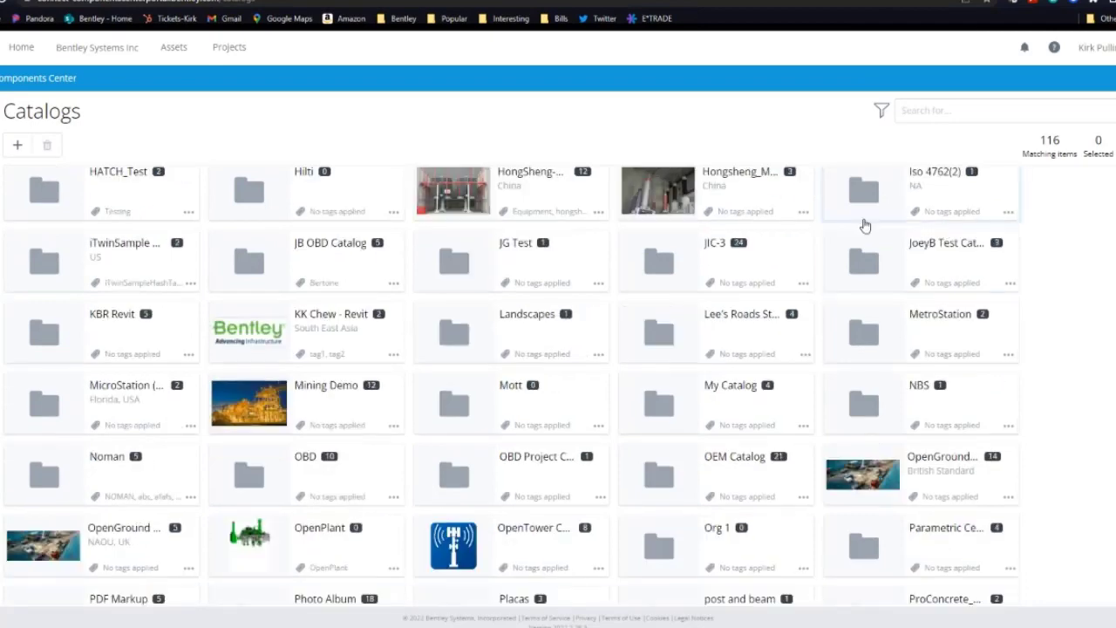
scroll(284, 305, down, 5)
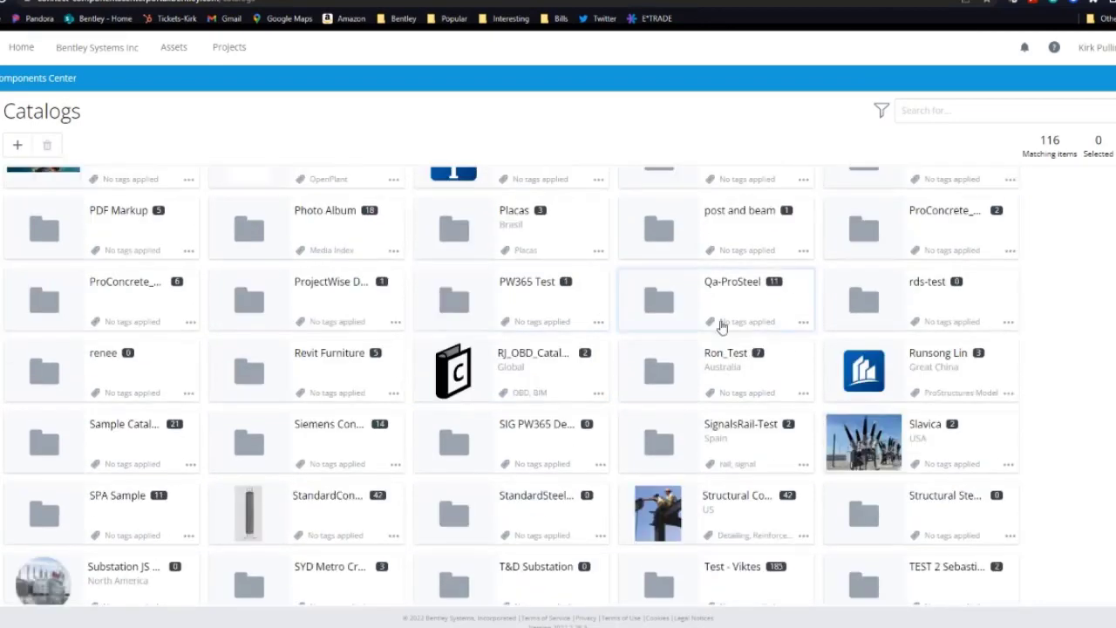
scroll(522, 325, down, 2)
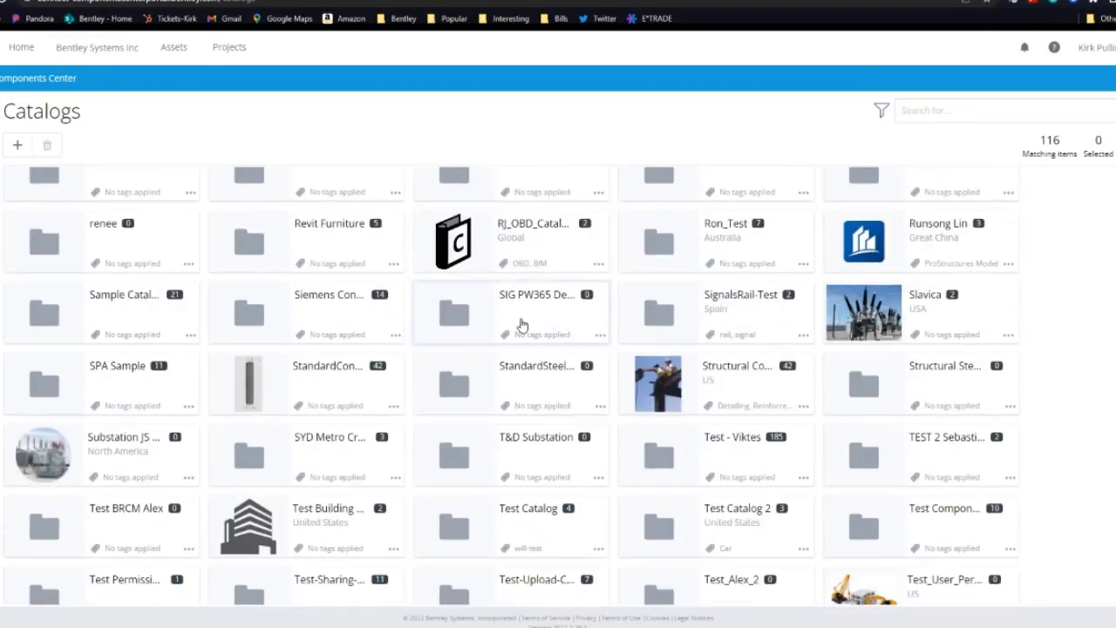
double_click(753, 371)
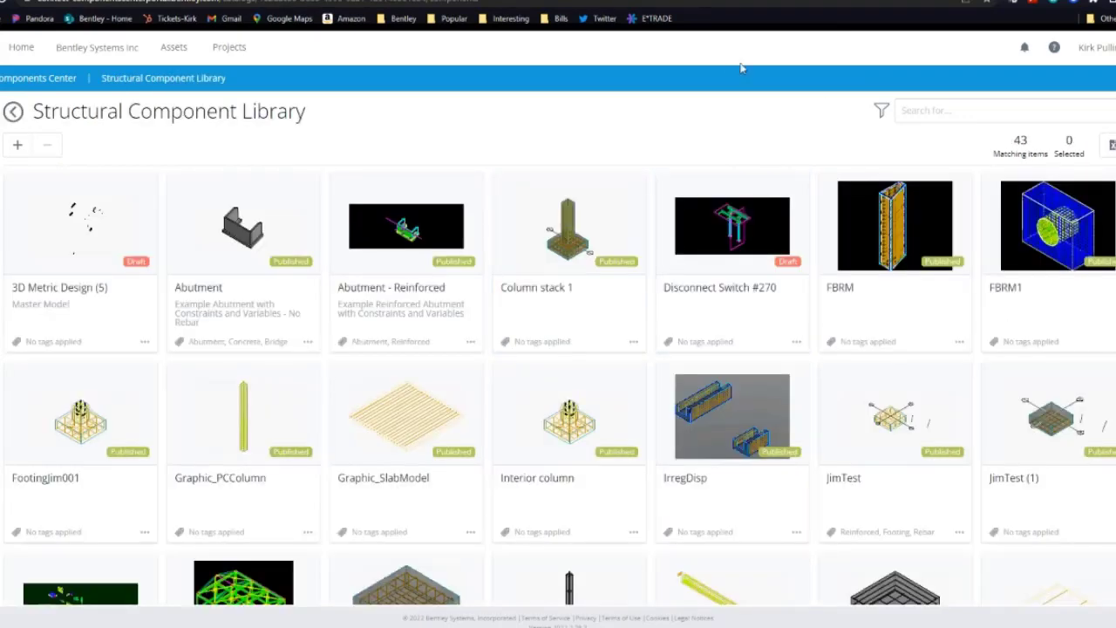
Open the details of the TestBoxCulvert component in the library and set its state to Published.
scroll(511, 219, down, 3)
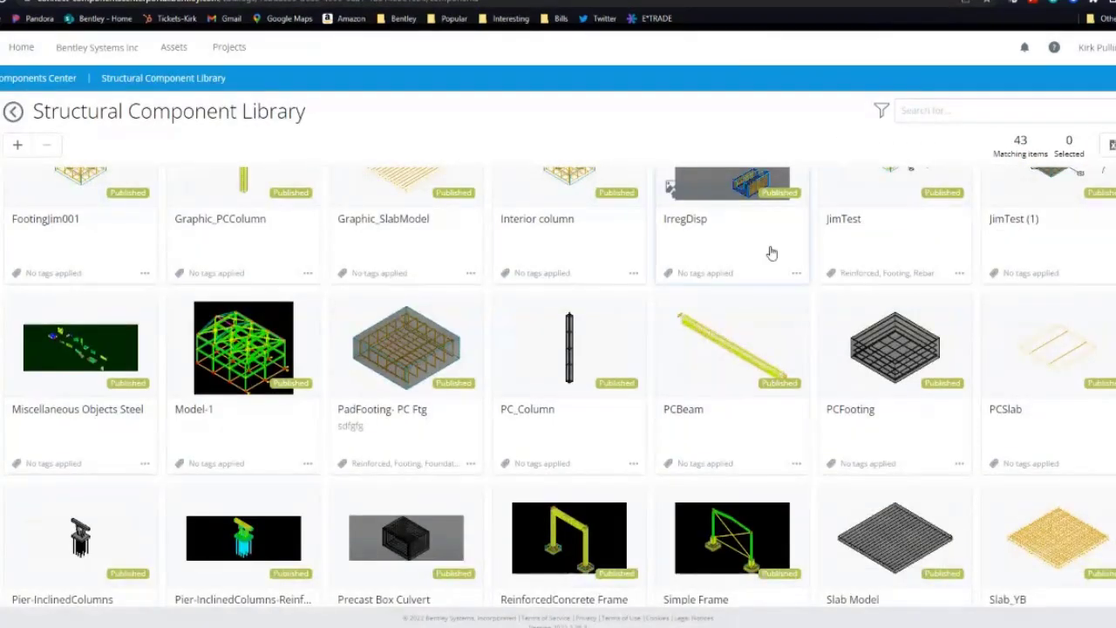
scroll(260, 284, down, 3)
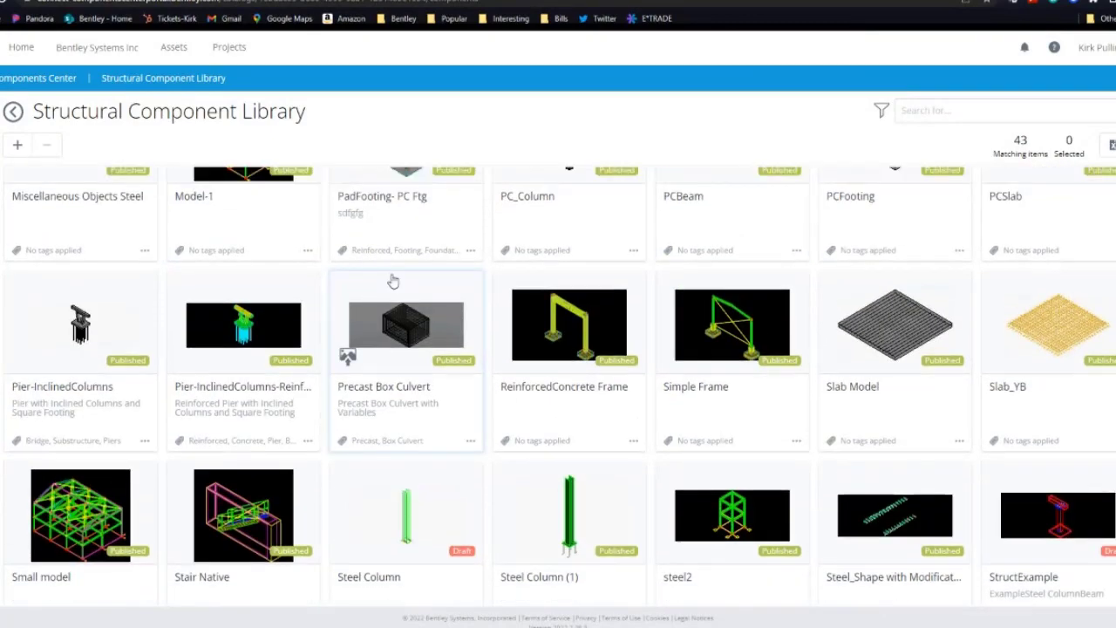
scroll(393, 280, up, 6)
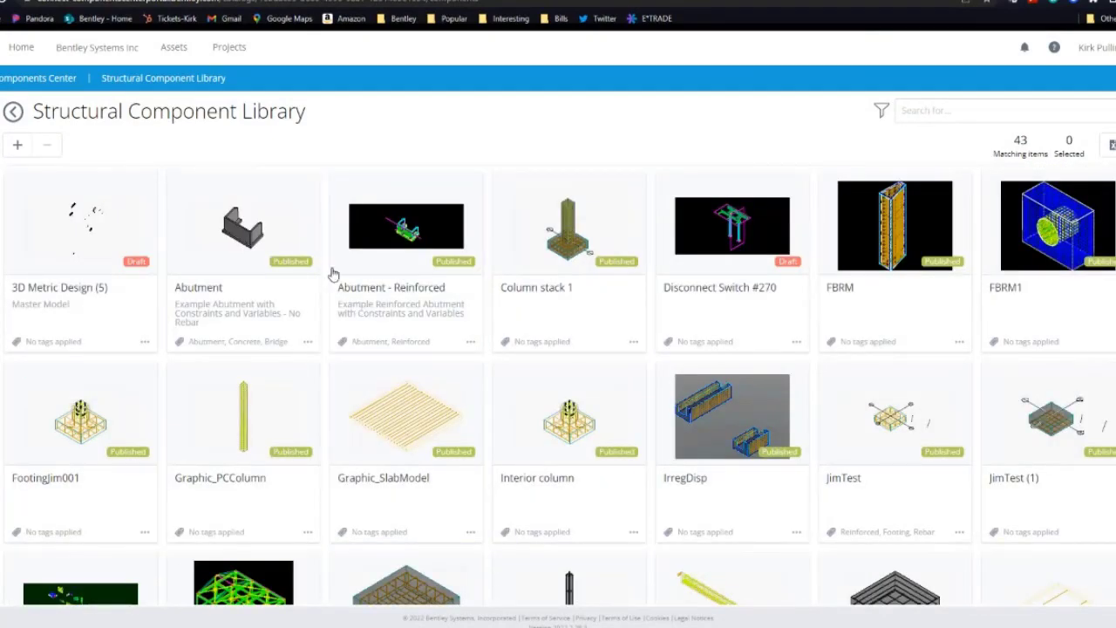
scroll(347, 261, down, 6)
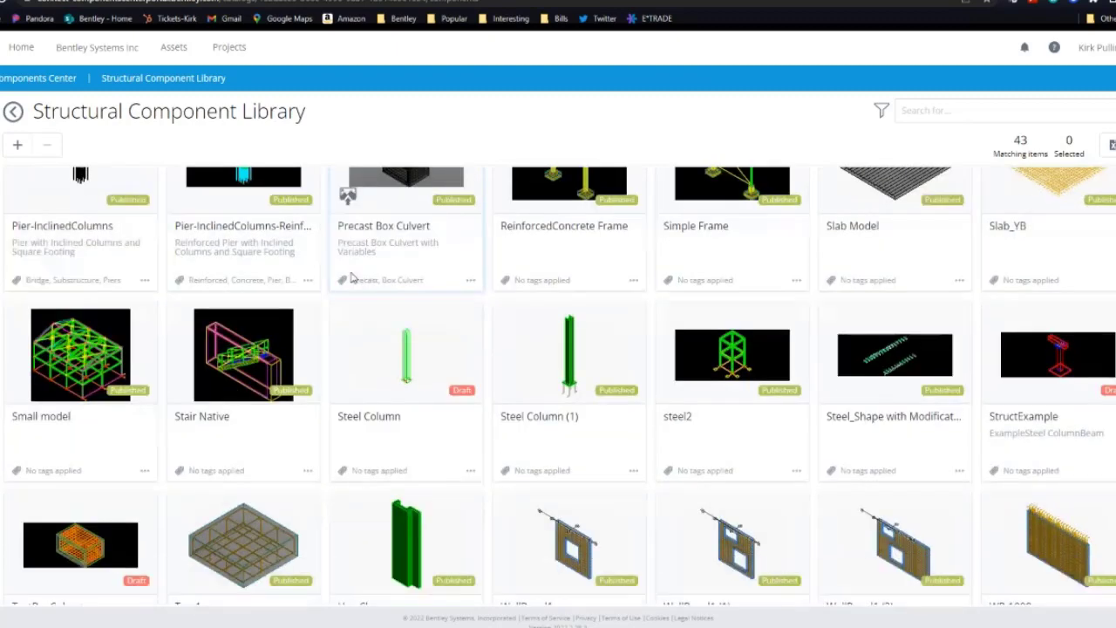
scroll(351, 278, down, 3)
click(75, 427)
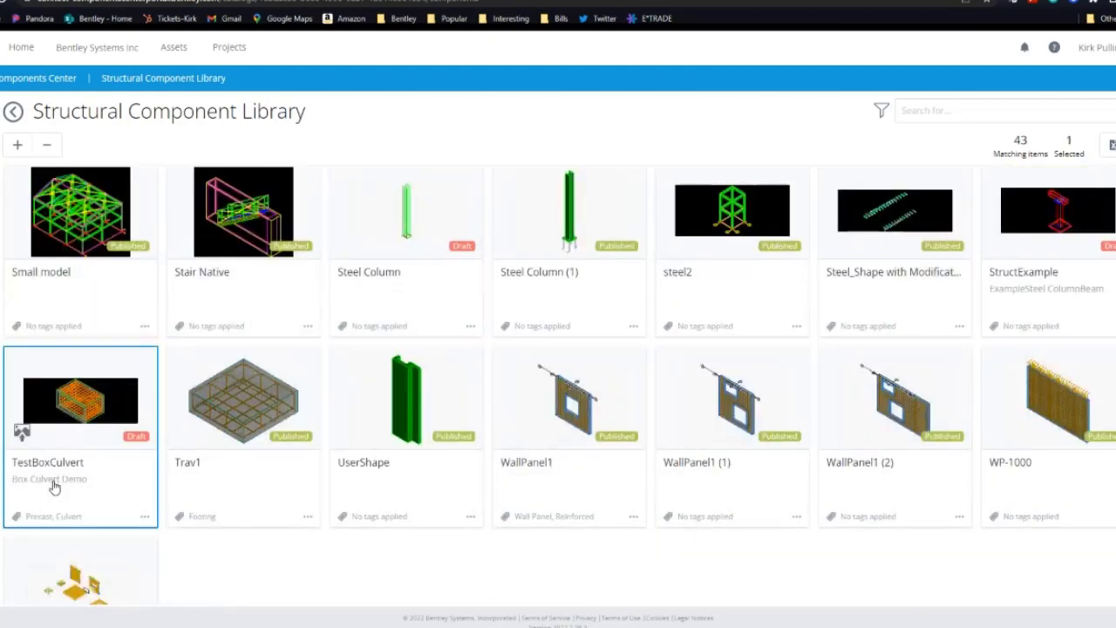
click(144, 516)
click(160, 537)
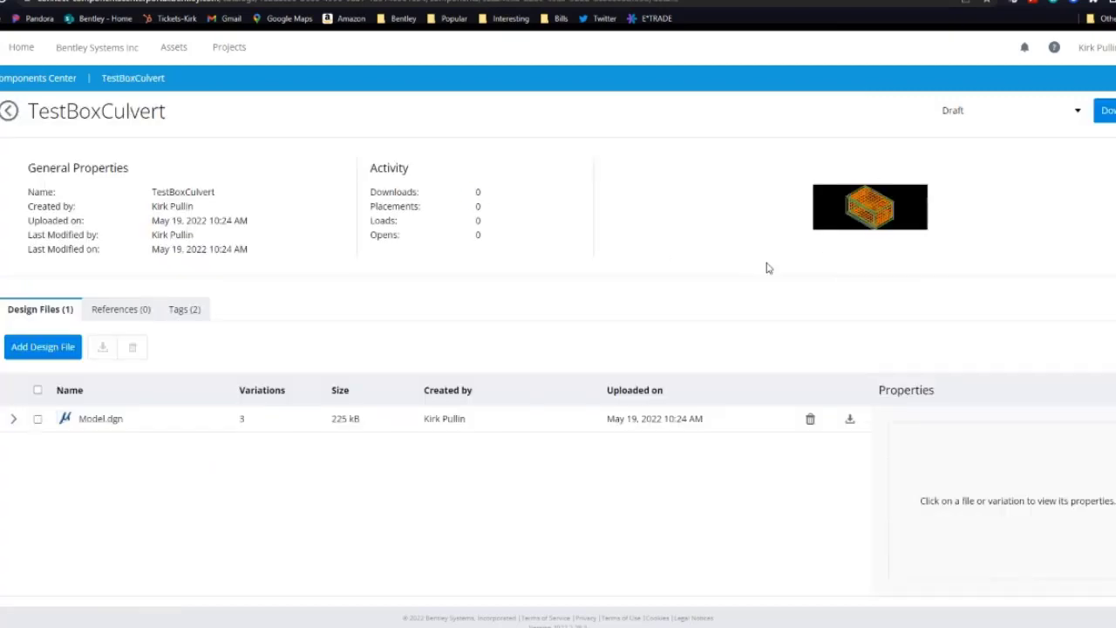
click(990, 112)
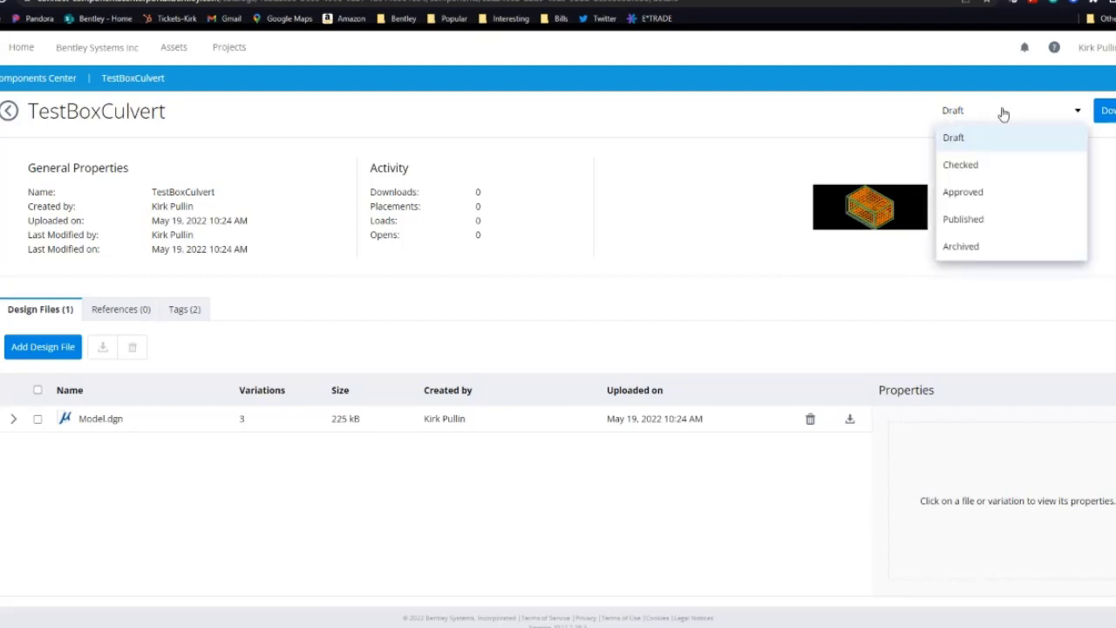
click(1005, 219)
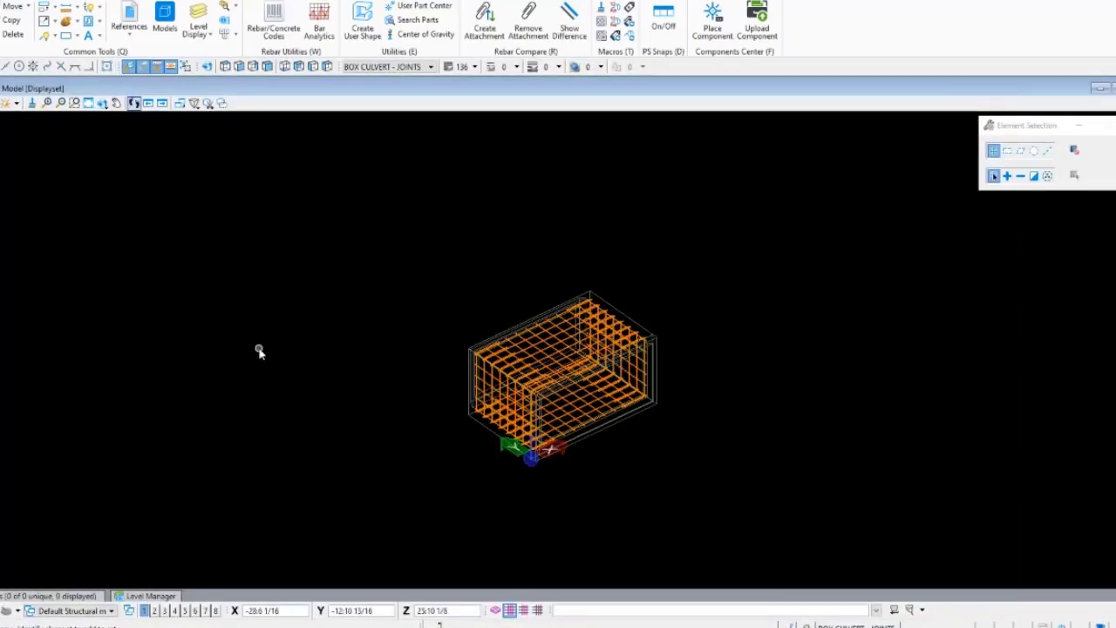
Back in ProStructures, open the recent file aSa_WhatsNew_U6.dgn and start Place Component to browse Components Center.
key(ctrl+o)
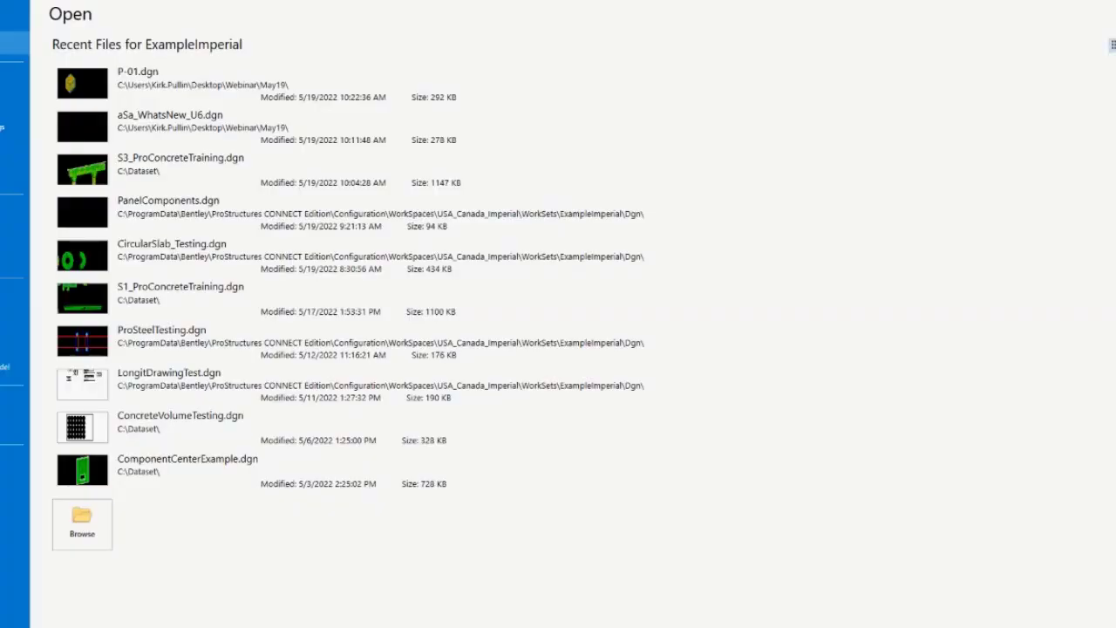
click(249, 126)
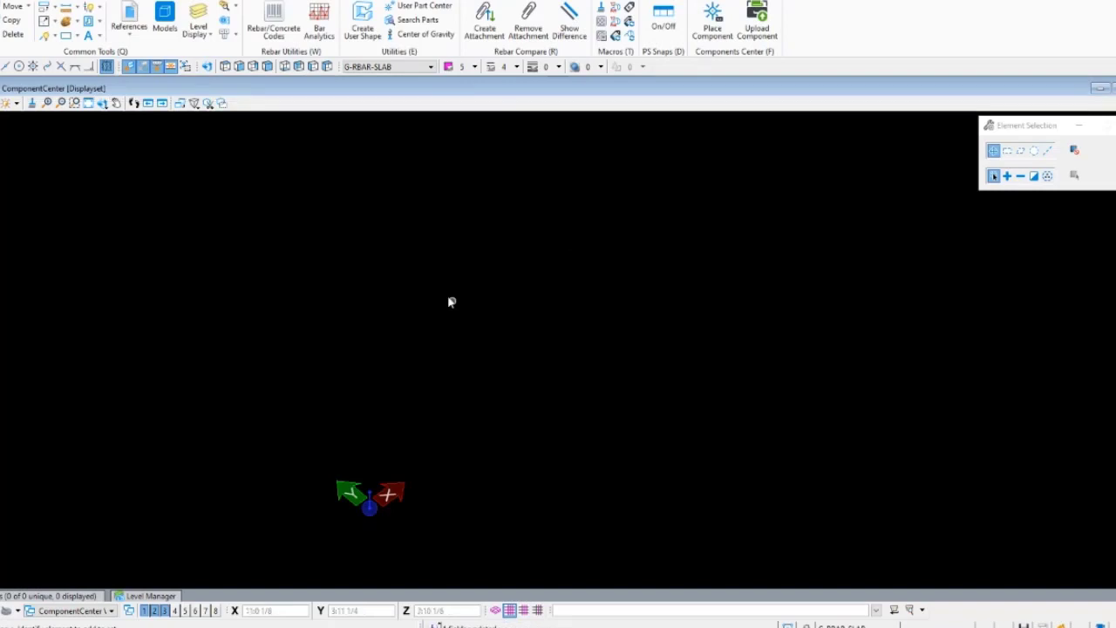
right_click(715, 28)
click(715, 22)
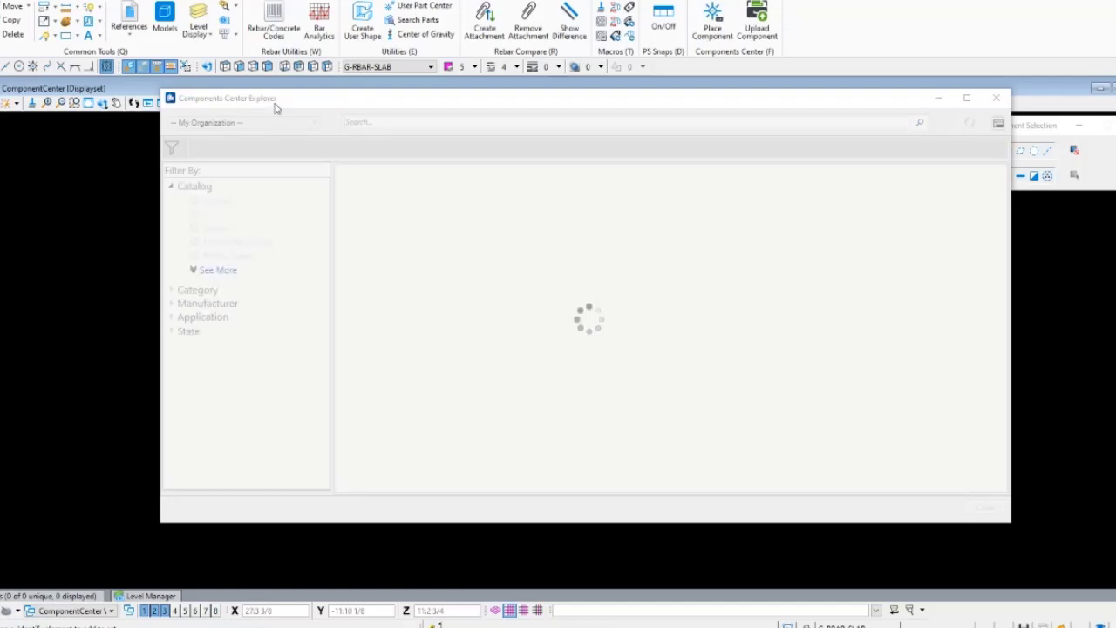
Expand the full catalog list and filter the components to the Structural Component Library catalog.
click(210, 272)
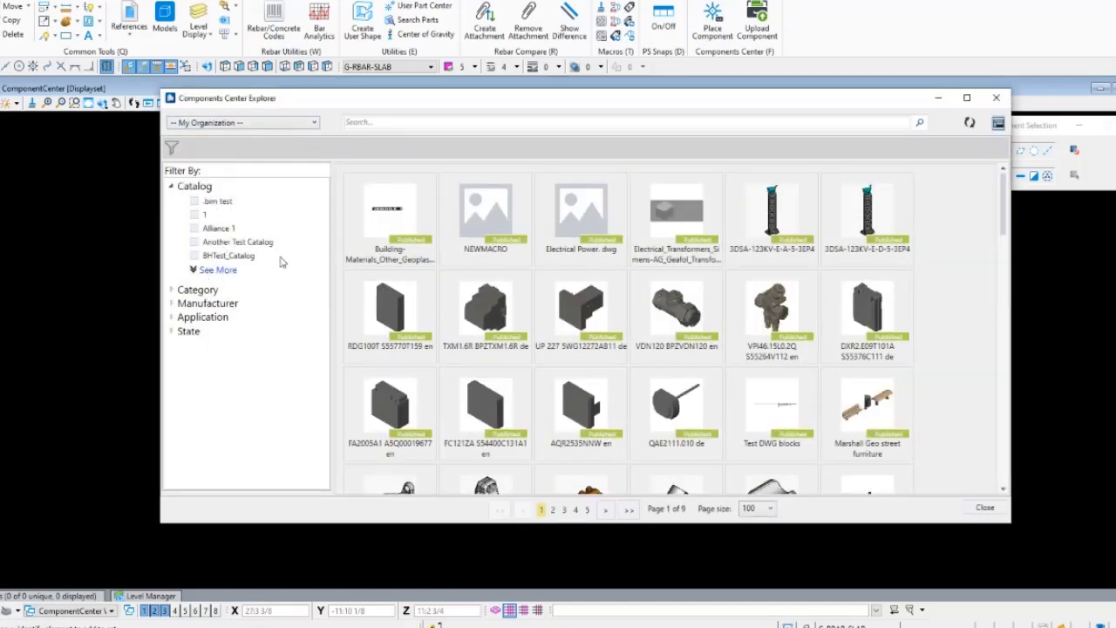
scroll(269, 243, down, 3)
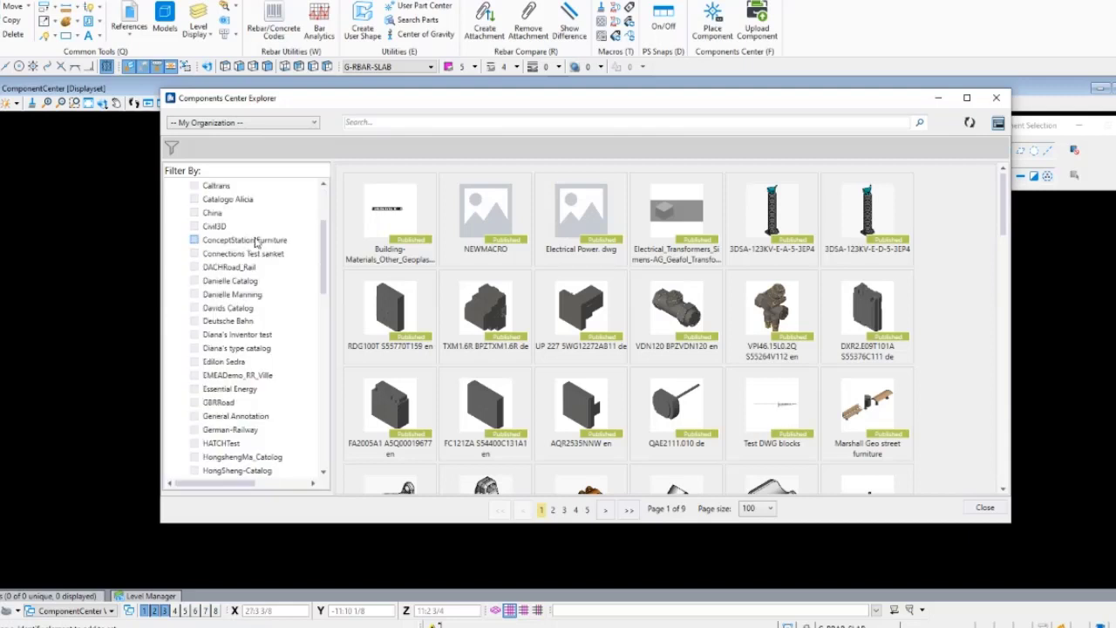
scroll(281, 273, down, 3)
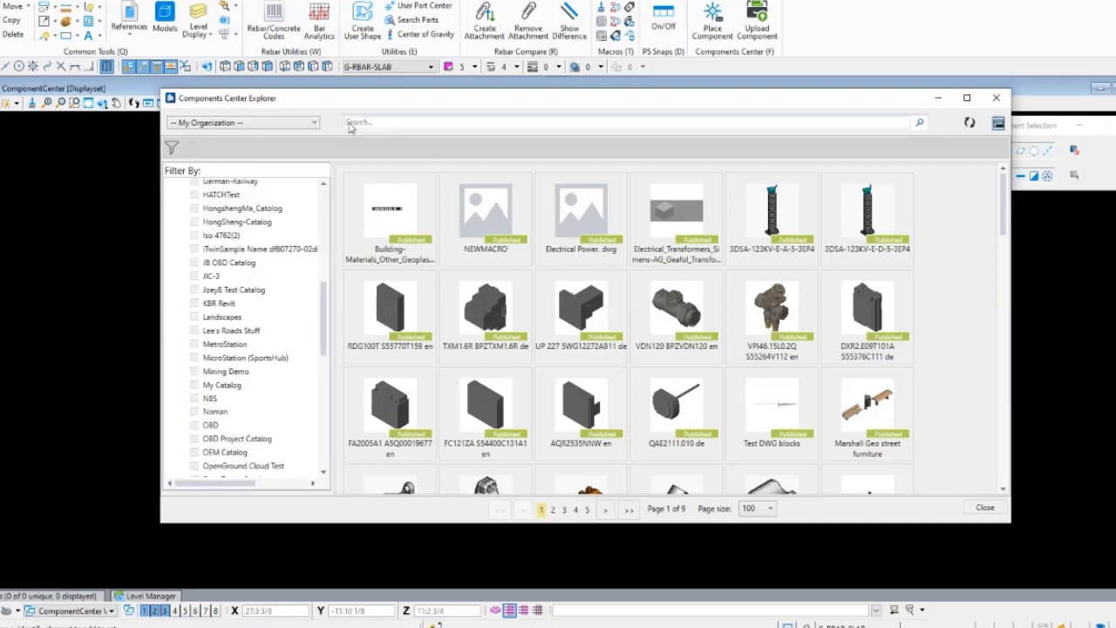
scroll(262, 362, down, 6)
scroll(260, 454, down, 1)
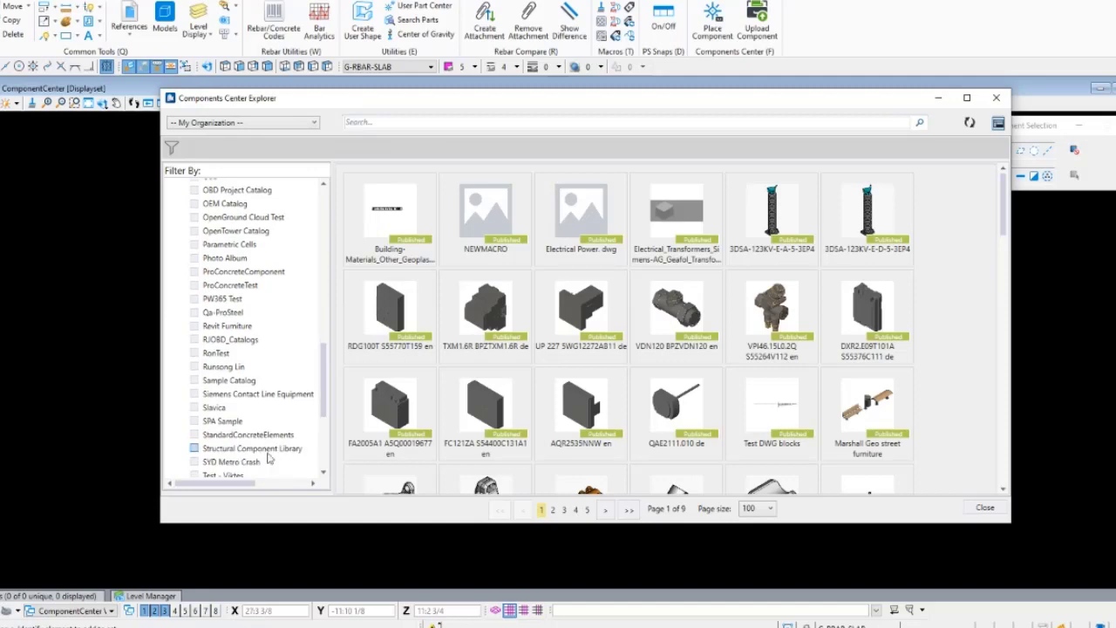
click(268, 449)
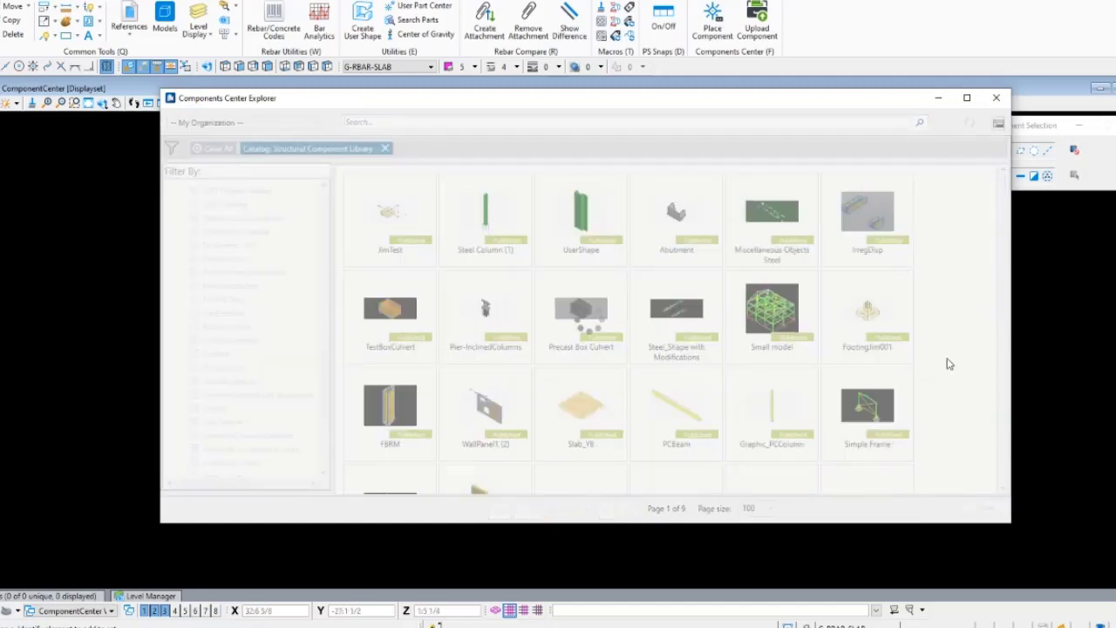
Browse the catalog's components and select TestBoxCulvert to show its details.
scroll(391, 317, down, 5)
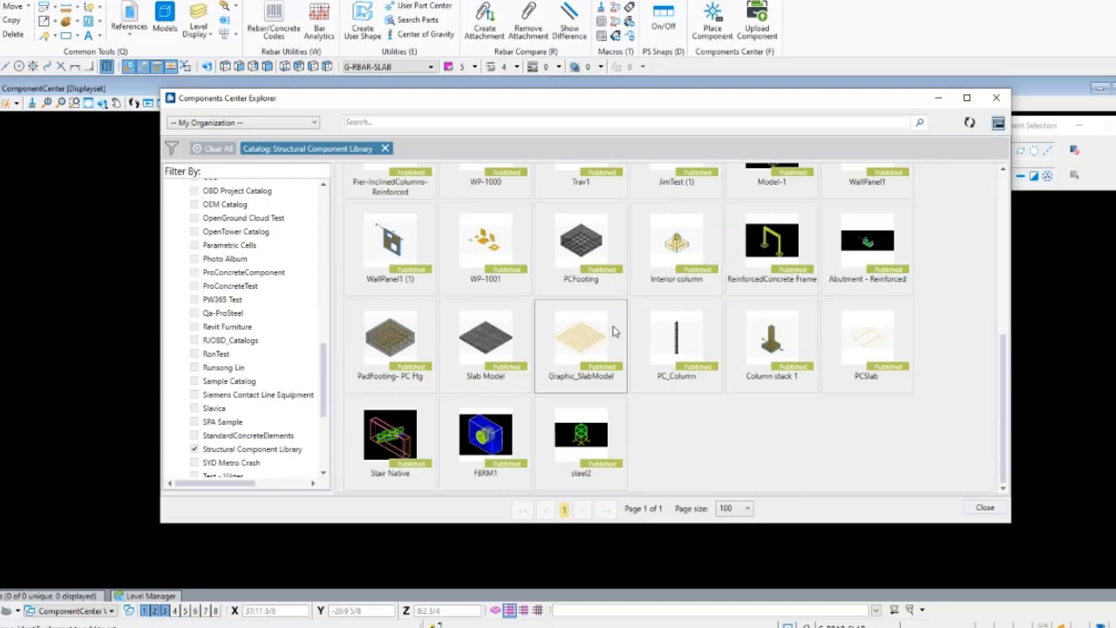
scroll(872, 436, up, 5)
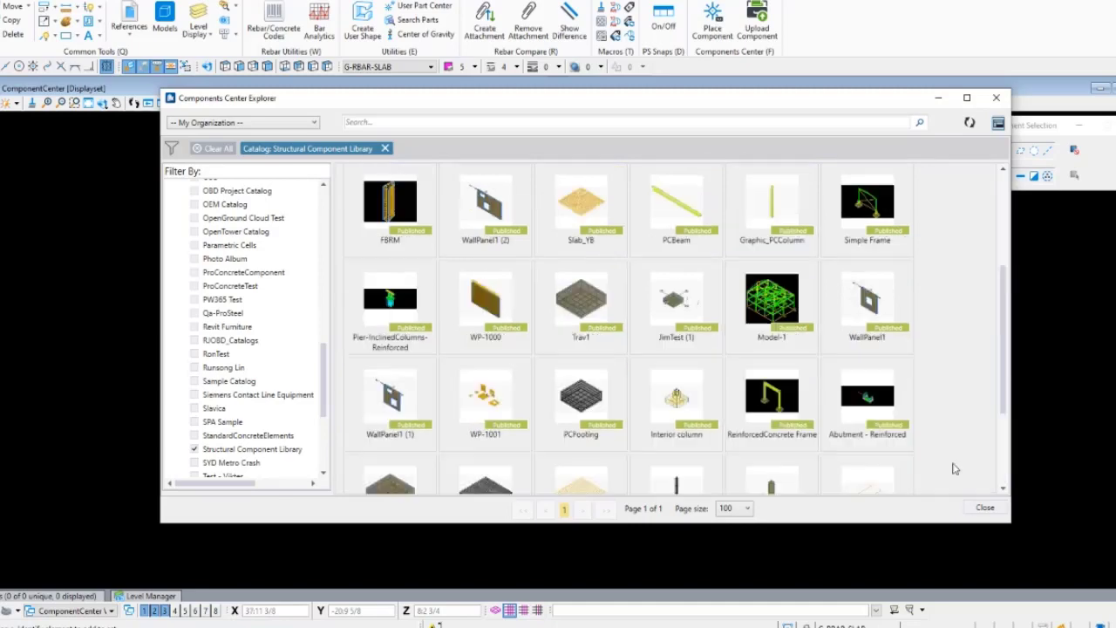
click(412, 300)
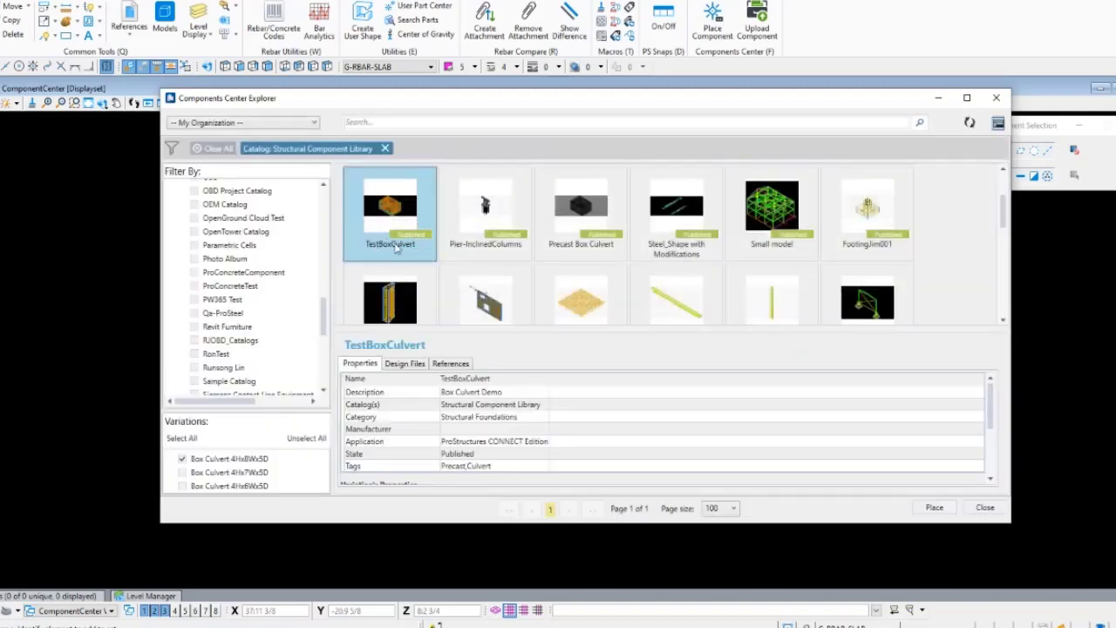
drag(299, 102, 390, 115)
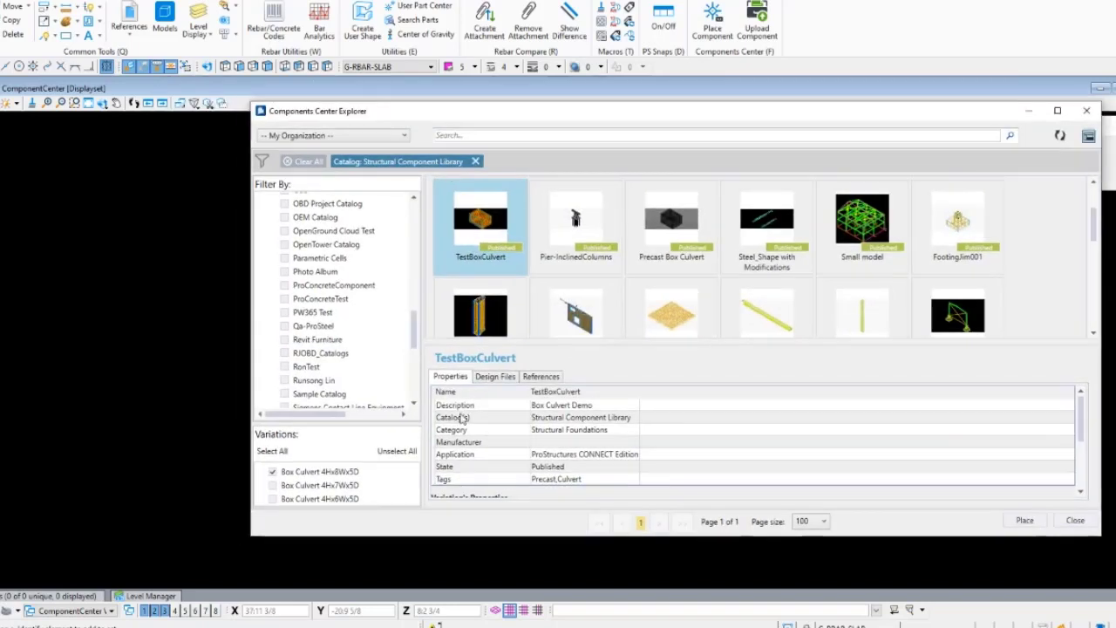
Review TestBoxCulvert's general and variation properties, its design files and its references.
scroll(562, 436, down, 3)
scroll(525, 436, up, 2)
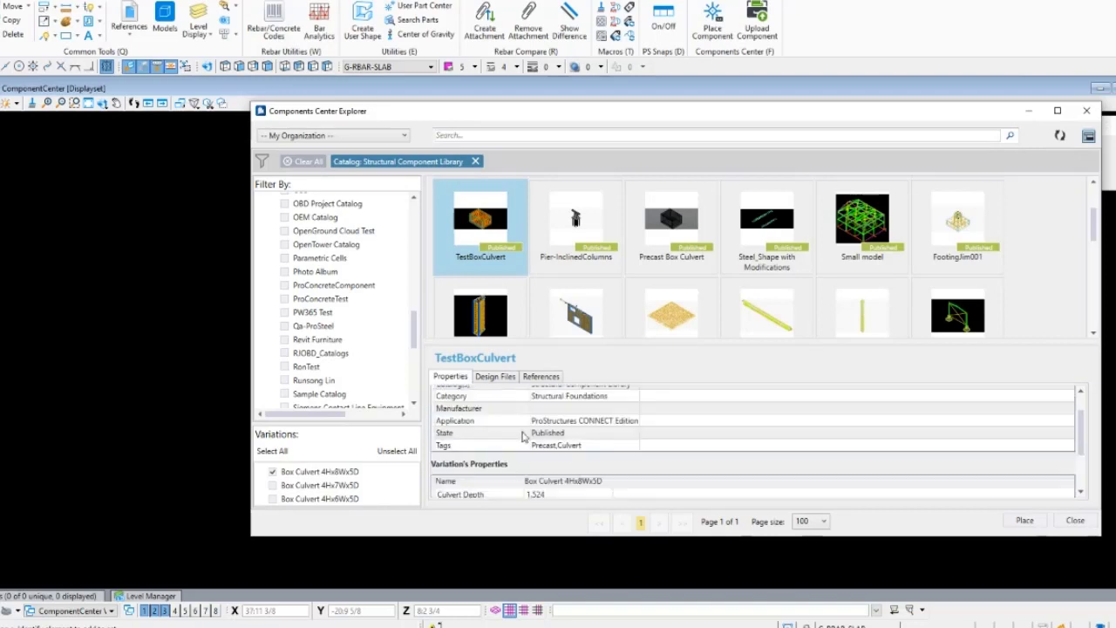
scroll(450, 480, down, 3)
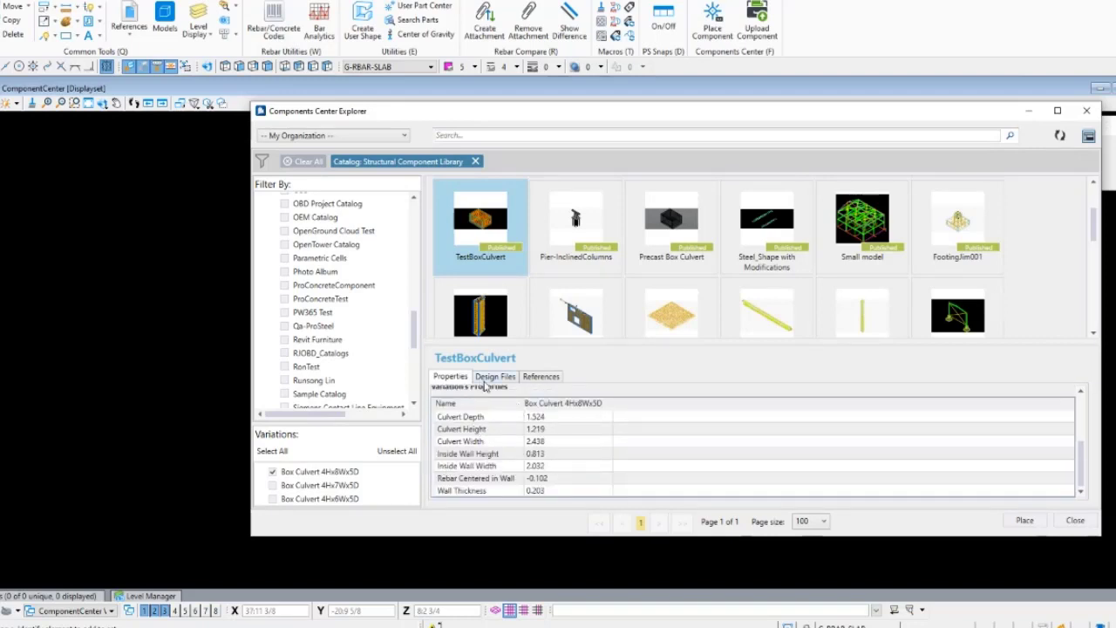
click(491, 377)
click(542, 376)
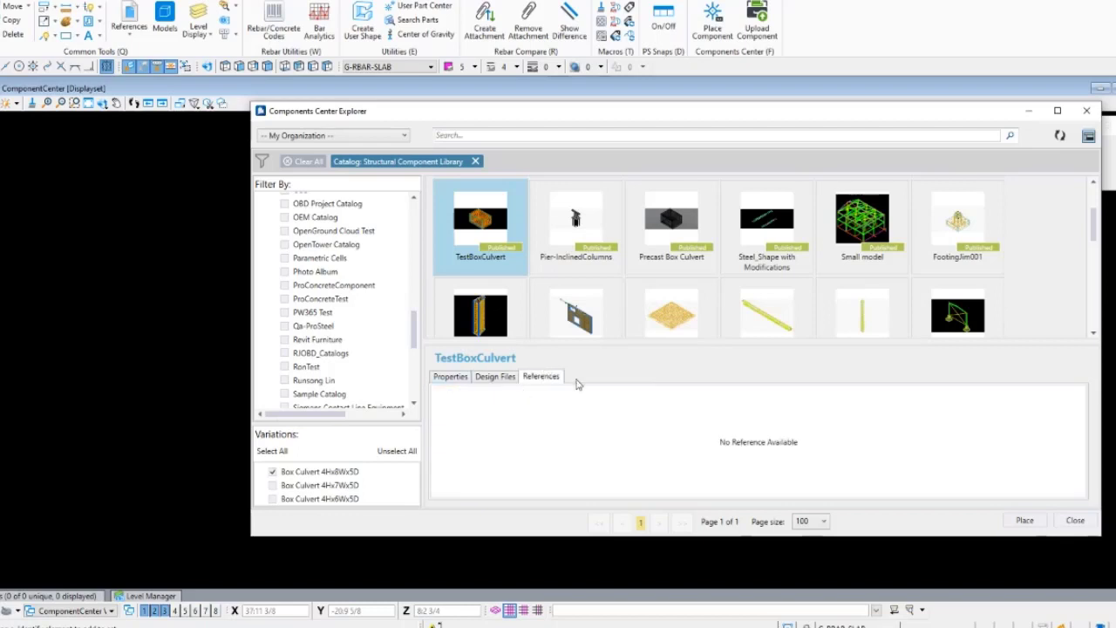
Include the Box Culvert 4Hx7Wx5D and 4Hx6Wx5D variations and compare the properties of all three variations.
click(272, 485)
click(272, 499)
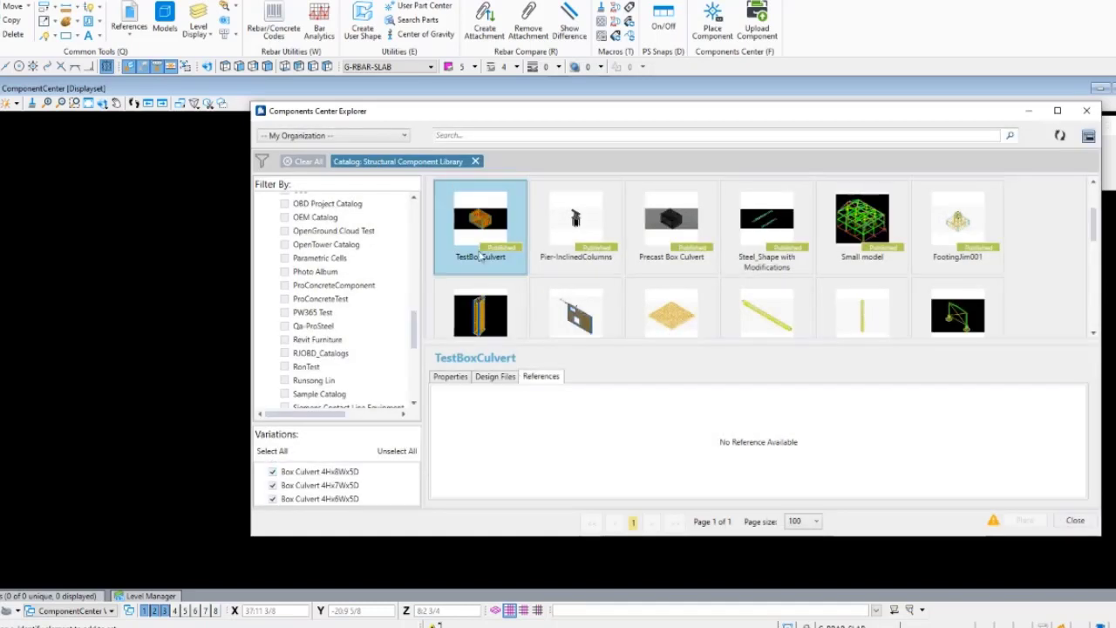
click(452, 377)
scroll(562, 445, down, 3)
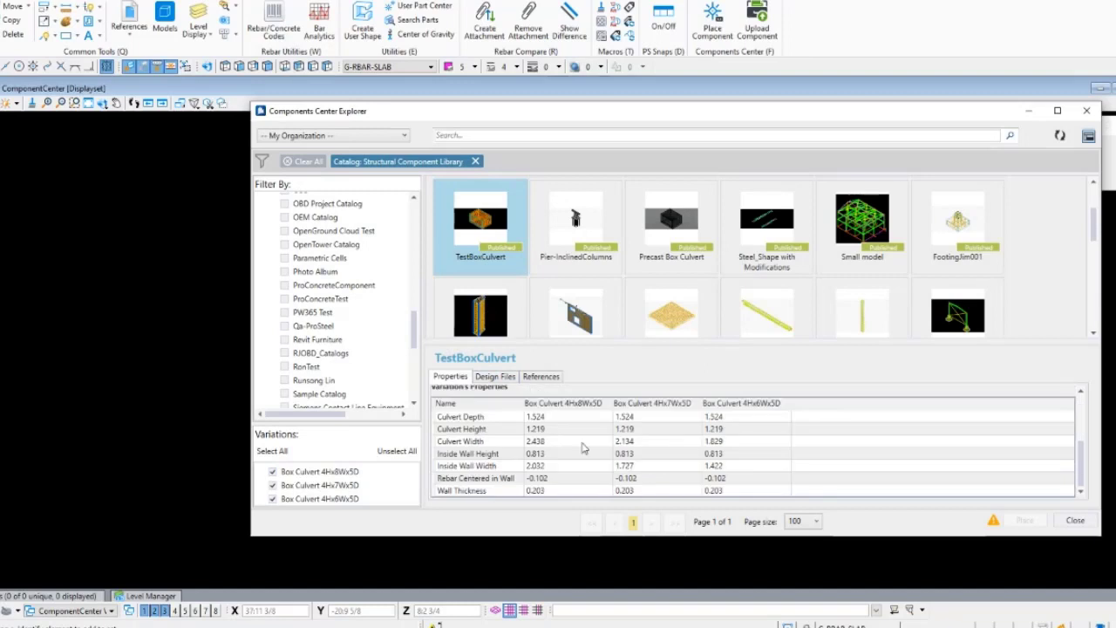
scroll(819, 445, up, 3)
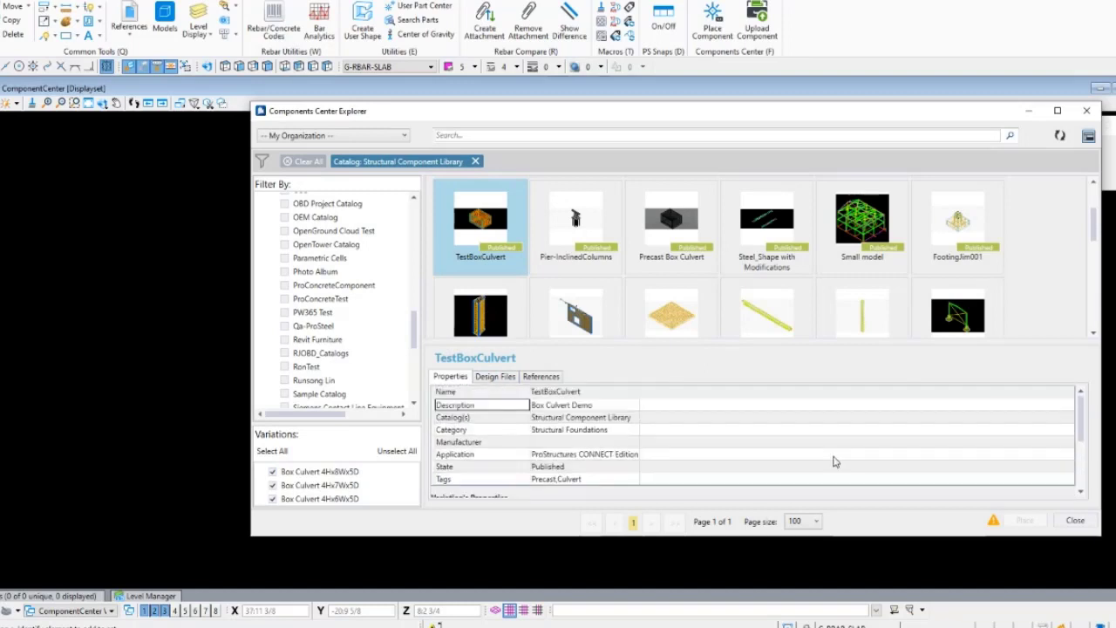
click(482, 231)
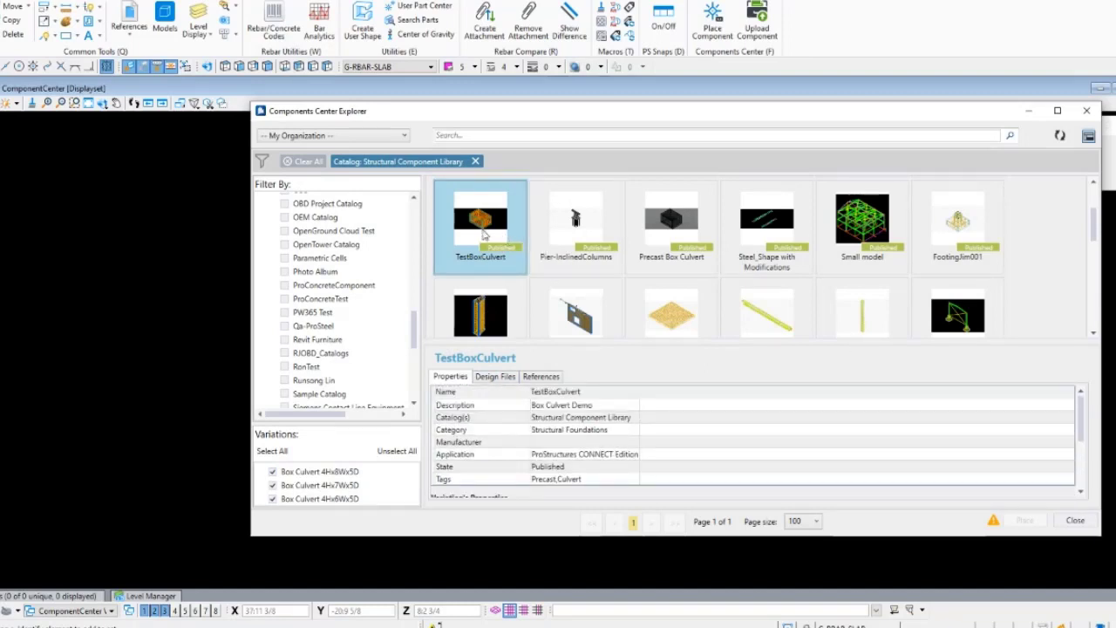
Place TestBoxCulvert in the model using only the Box Culvert 4Hx8Wx5D variation, in the top view with an active angle of 0°.
click(273, 499)
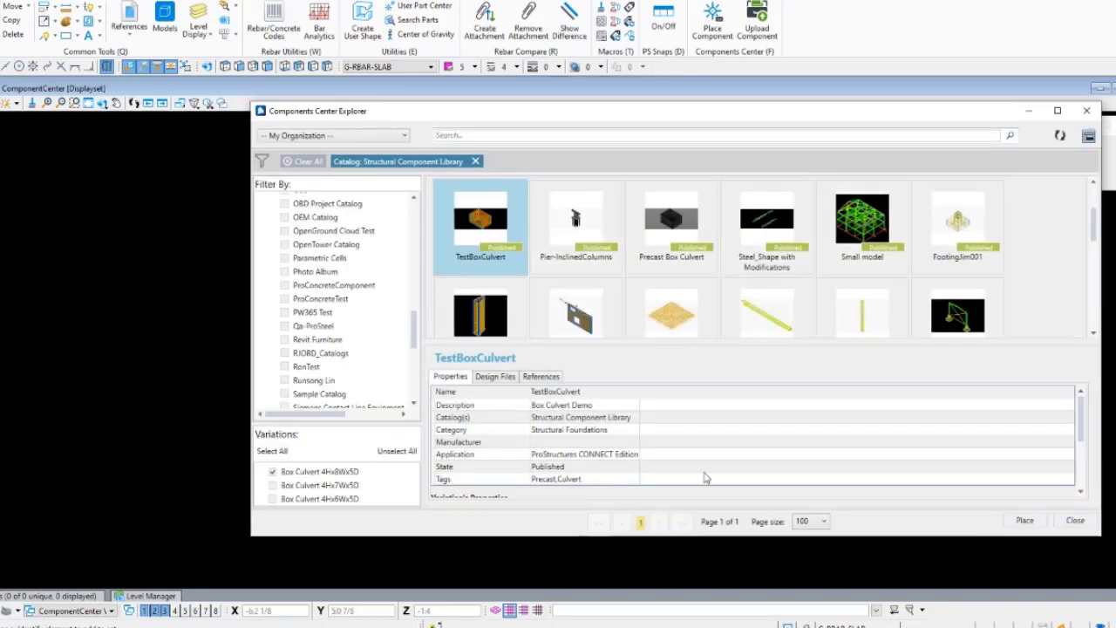
click(1024, 521)
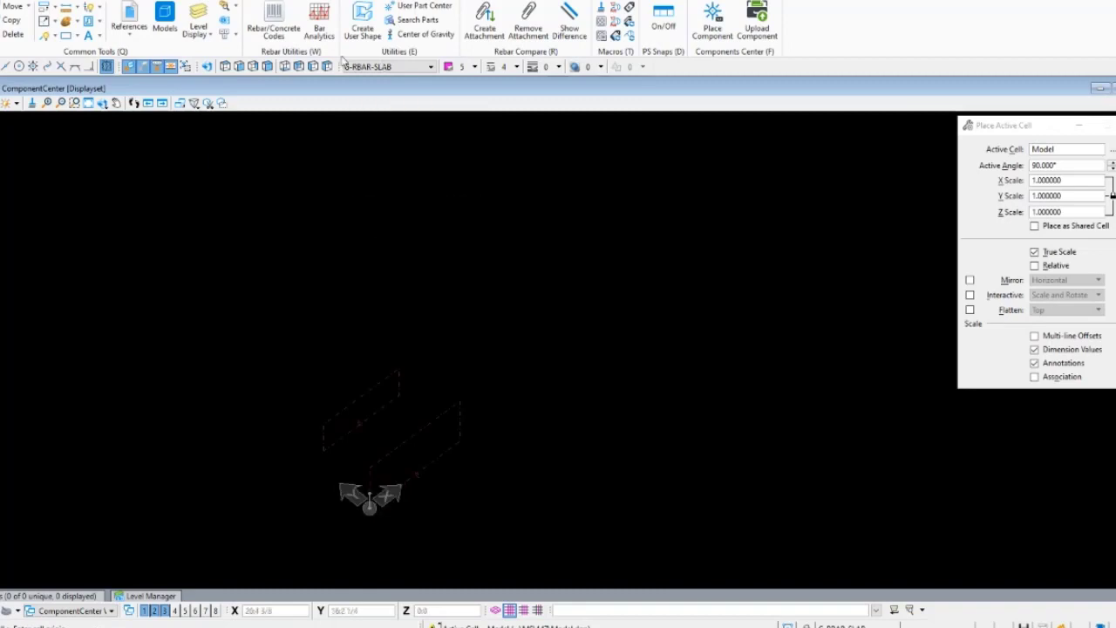
click(225, 66)
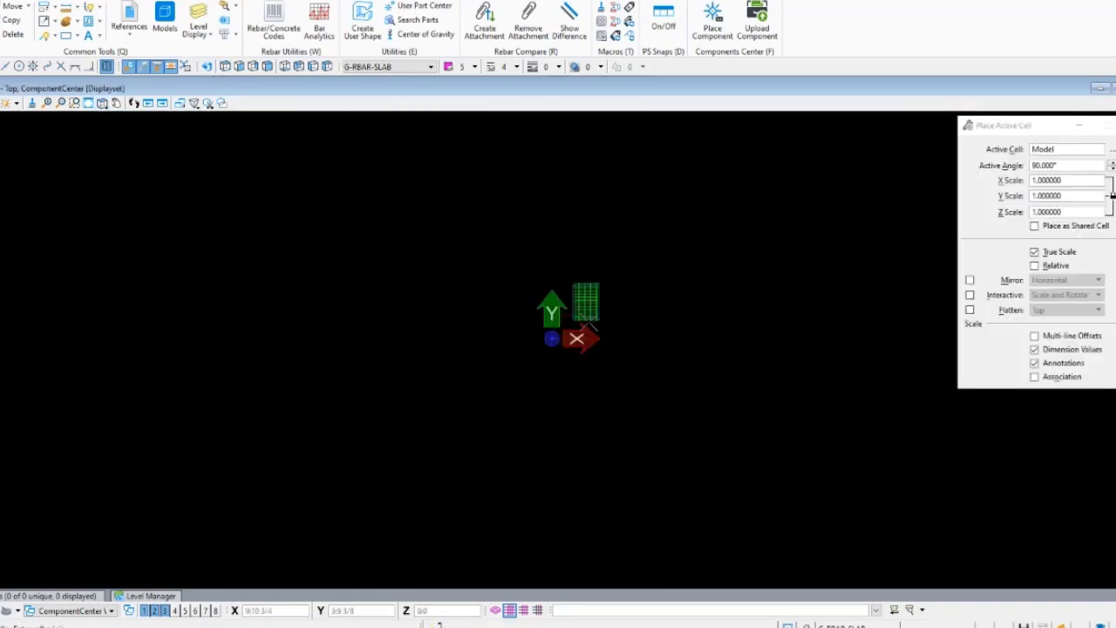
click(976, 190)
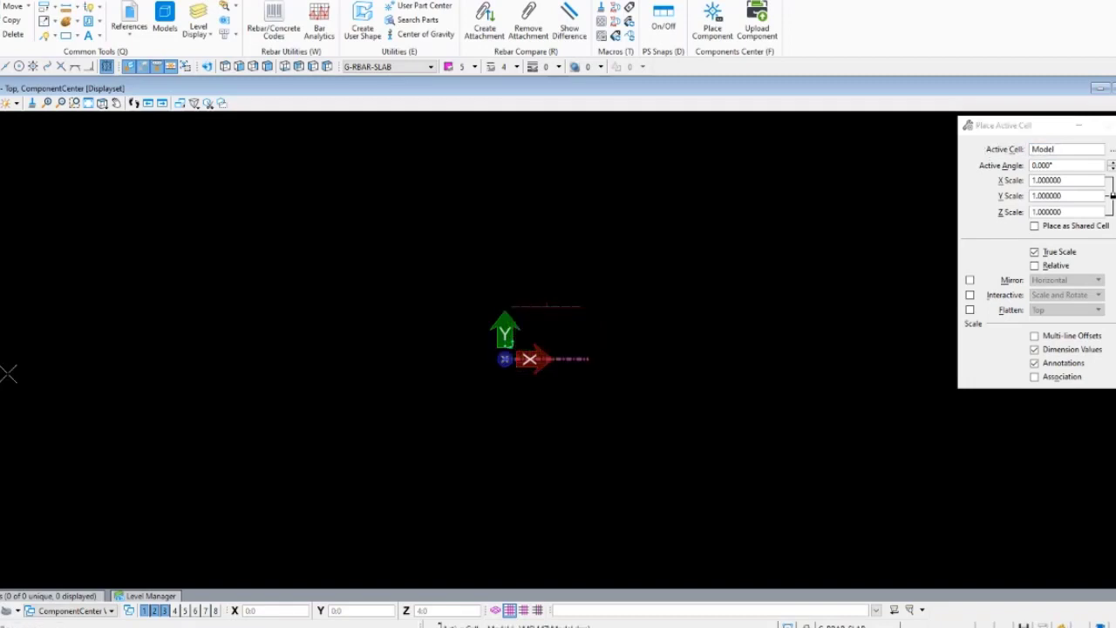
key(Escape)
Examine the placed box culvert and its reinforcing from a rotated 3D view.
scroll(501, 321, up, 4)
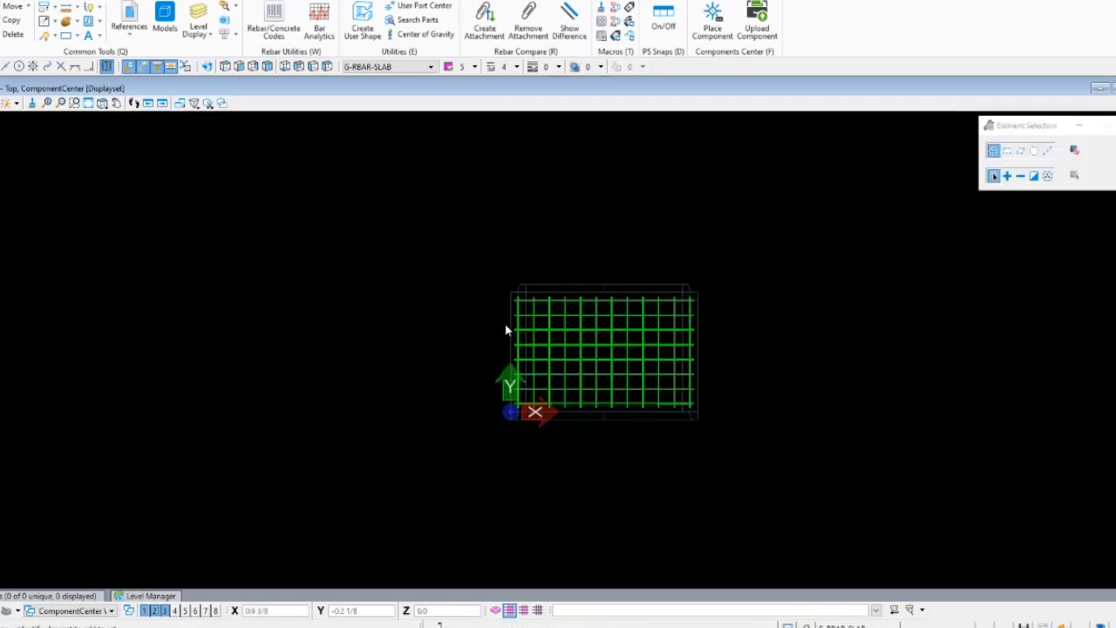
shift+middle_drag(589, 342, 768, 327)
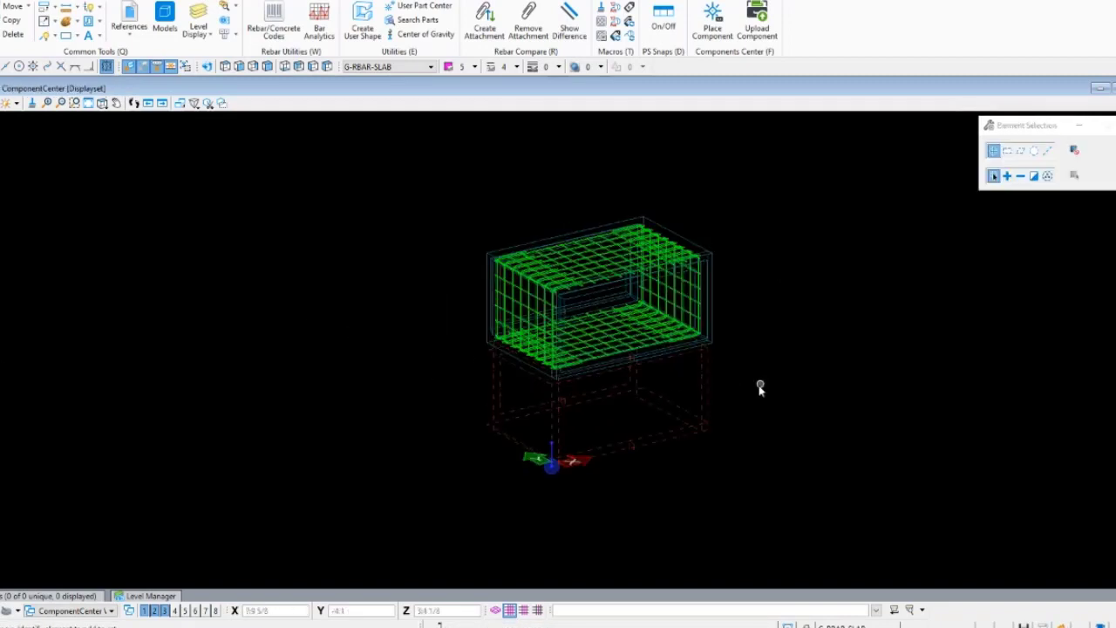
scroll(705, 395, up, 3)
scroll(691, 316, down, 3)
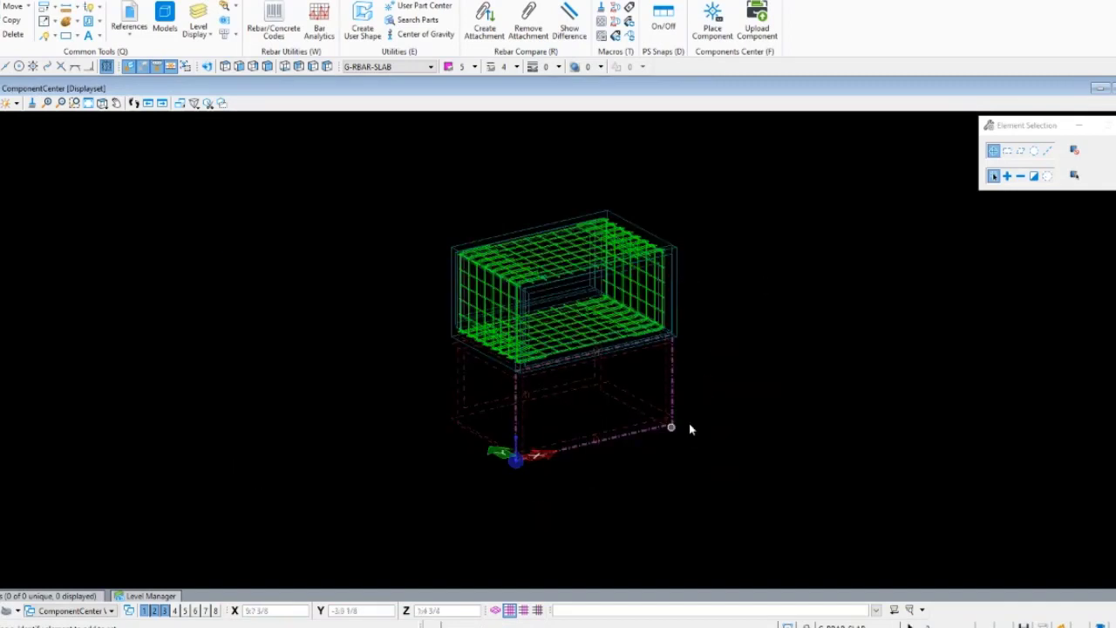
click(531, 250)
middle_drag(531, 250, 428, 332)
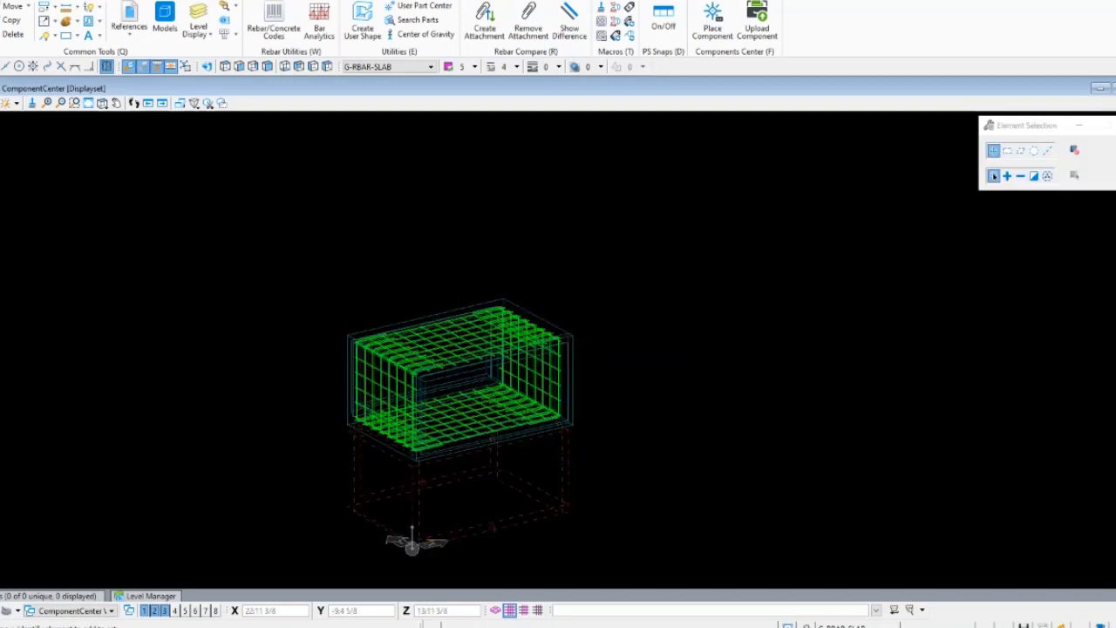
key(ctrl+i)
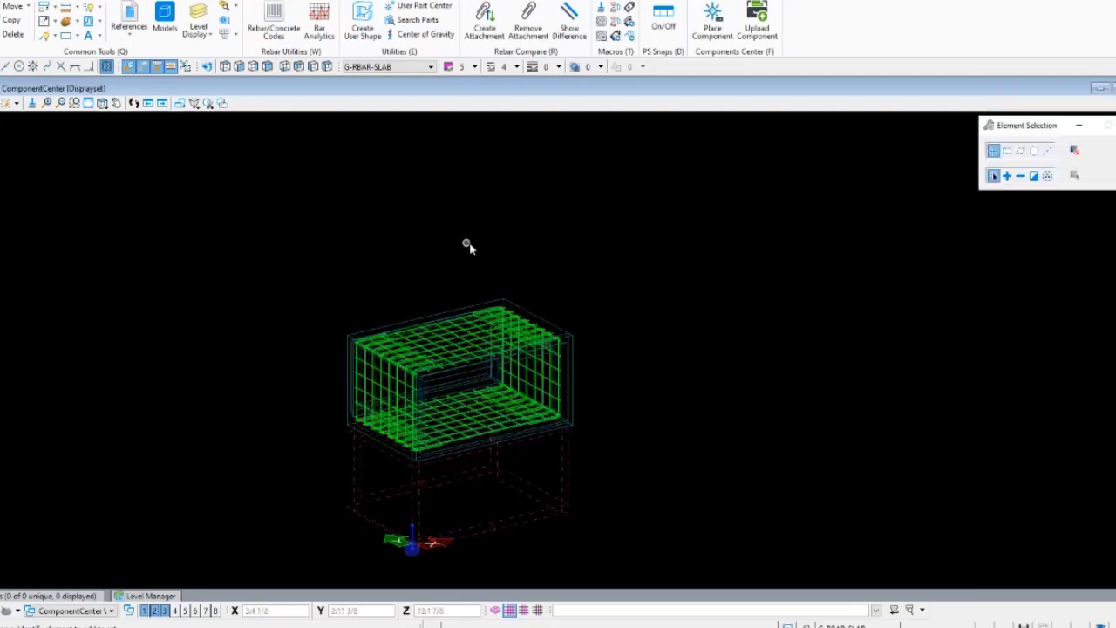
middle_drag(469, 245, 447, 281)
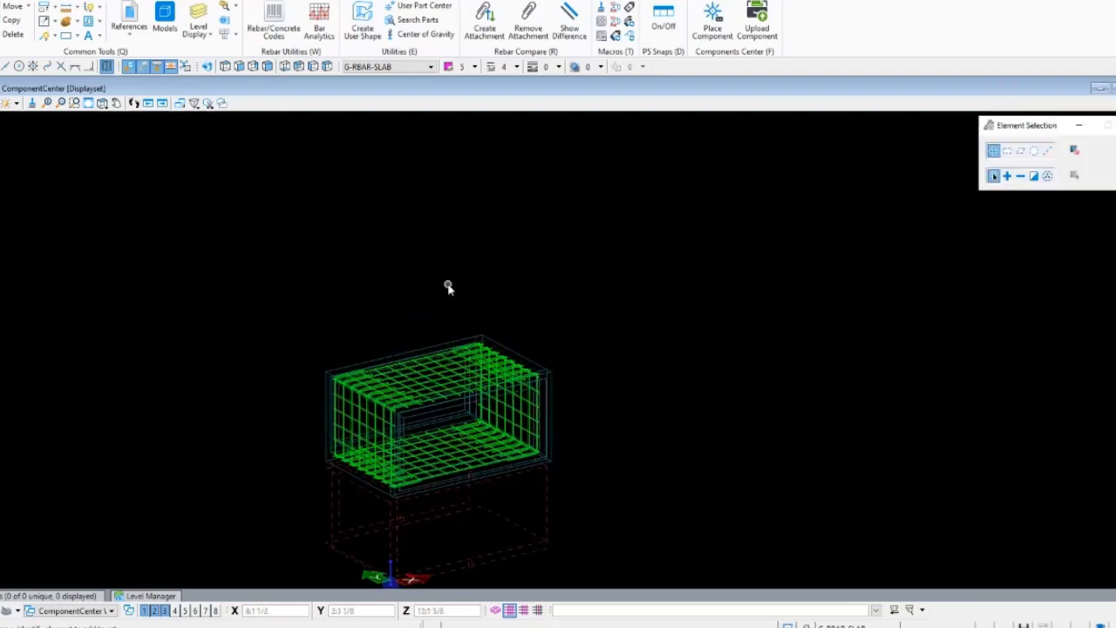
click(417, 382)
Check the model's variables, local variables and variations in the Variables dialog, and close it.
click(488, 0)
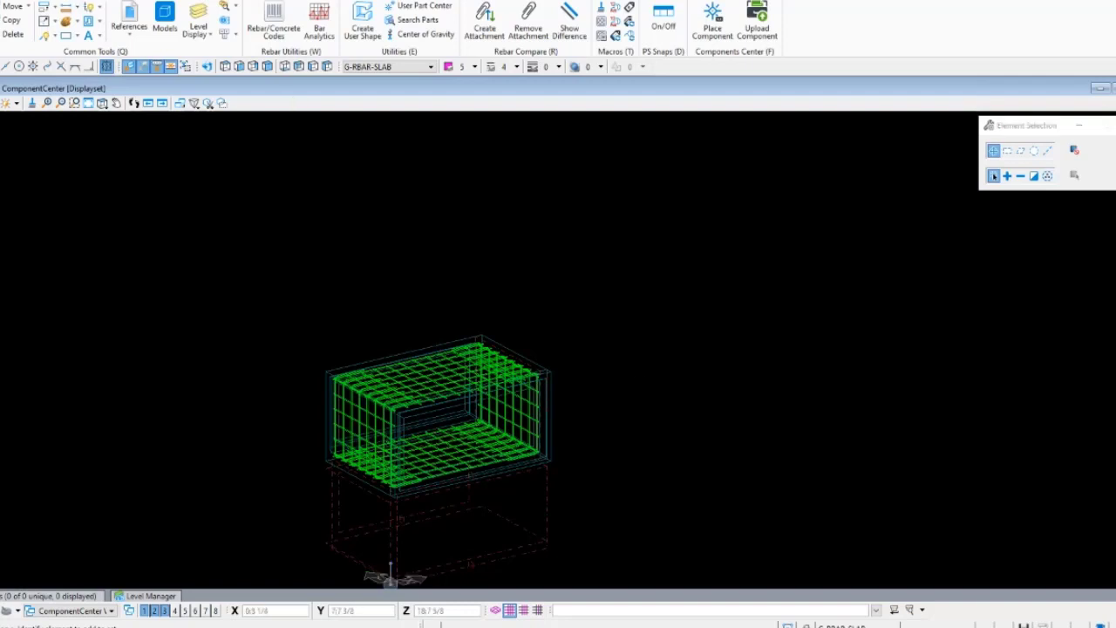
click(964, 19)
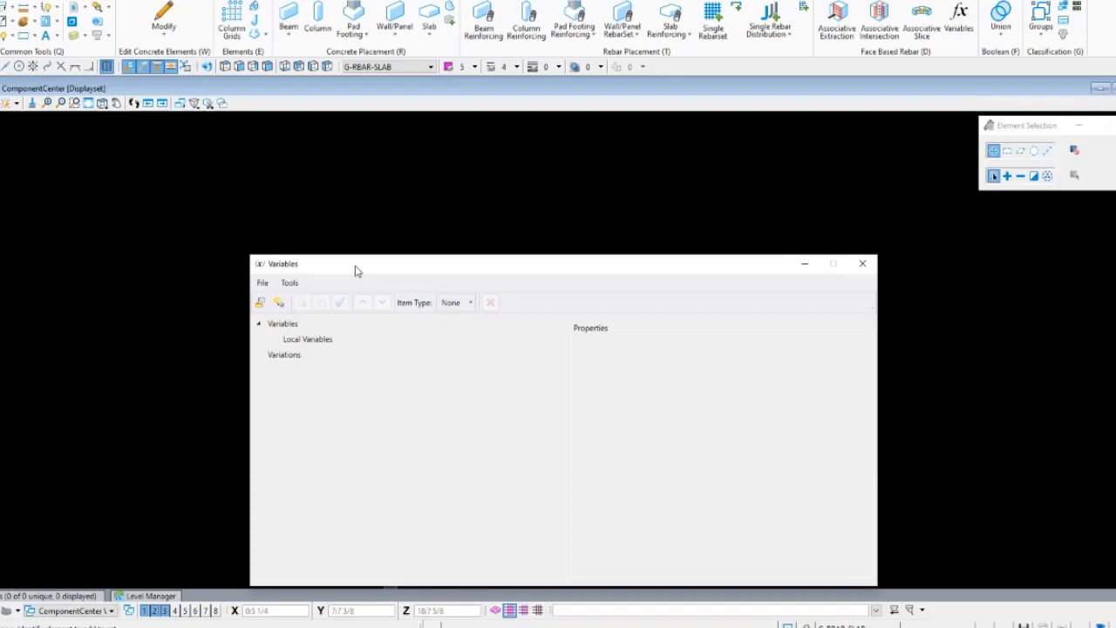
click(305, 340)
click(286, 354)
click(273, 326)
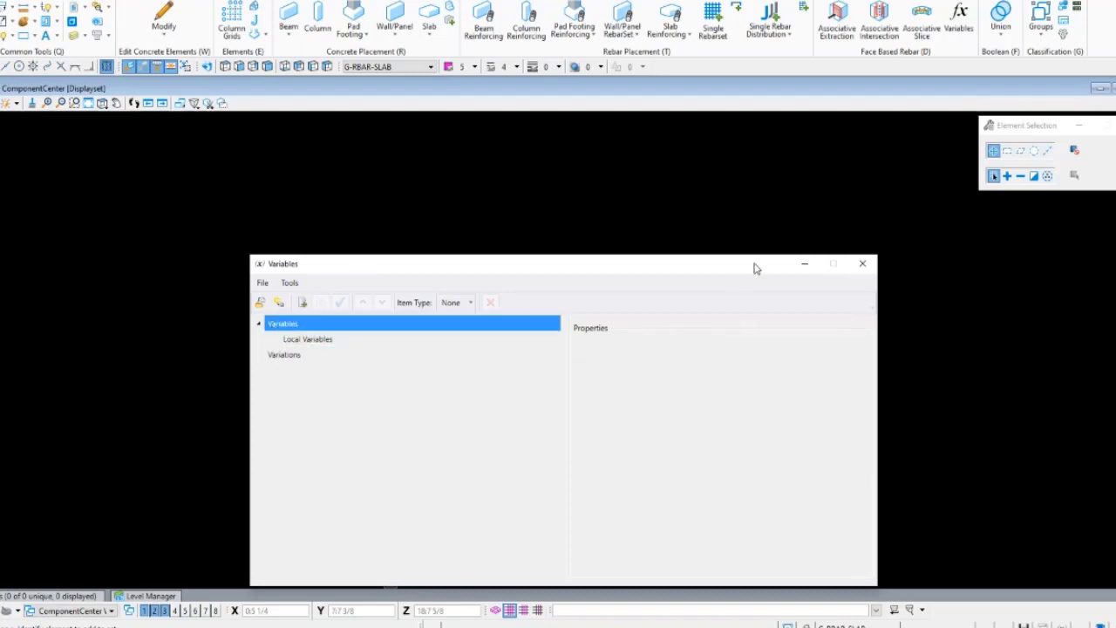
click(862, 263)
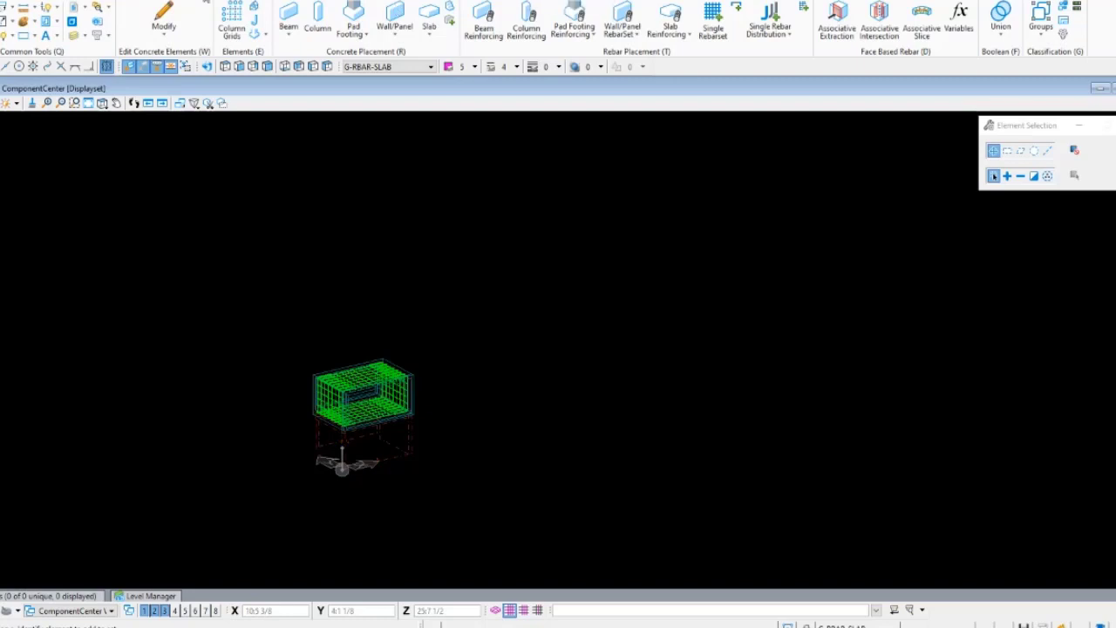
Try to place Pier-InclinedColumns-Reinforced from the Structural Component Library in the top view, with no variation and an active angle of 0°.
click(714, 19)
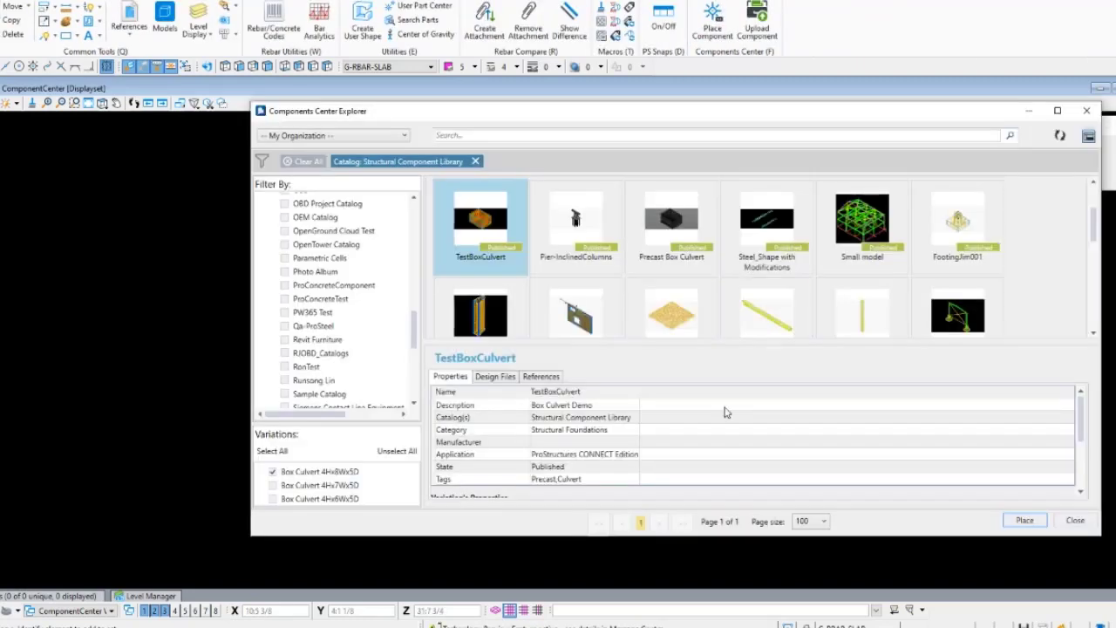
scroll(663, 257, down, 1)
scroll(777, 292, up, 1)
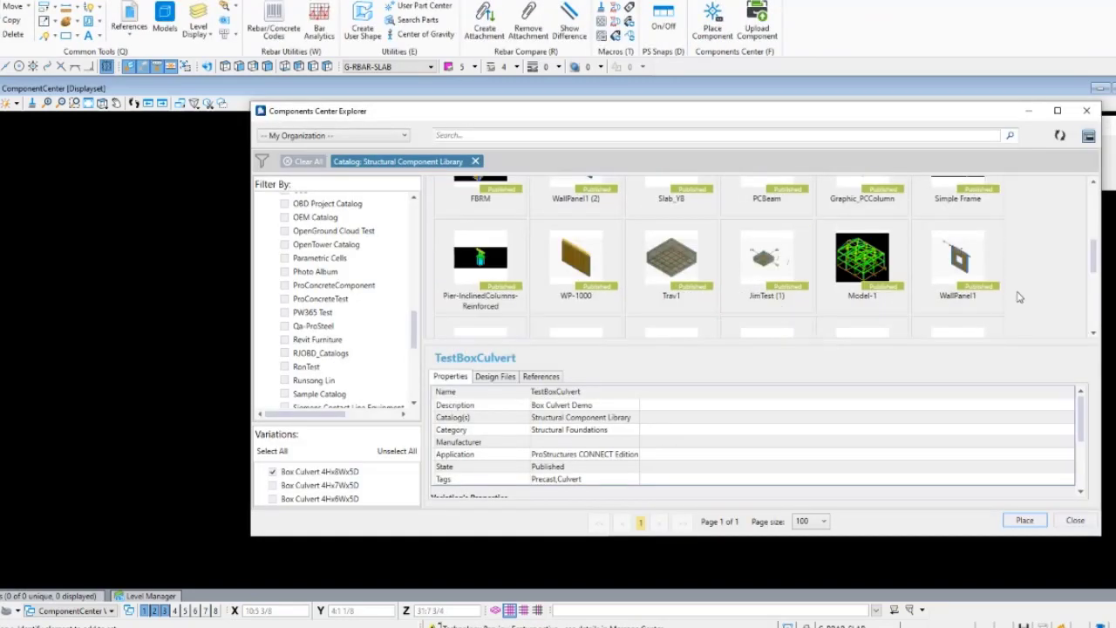
click(482, 271)
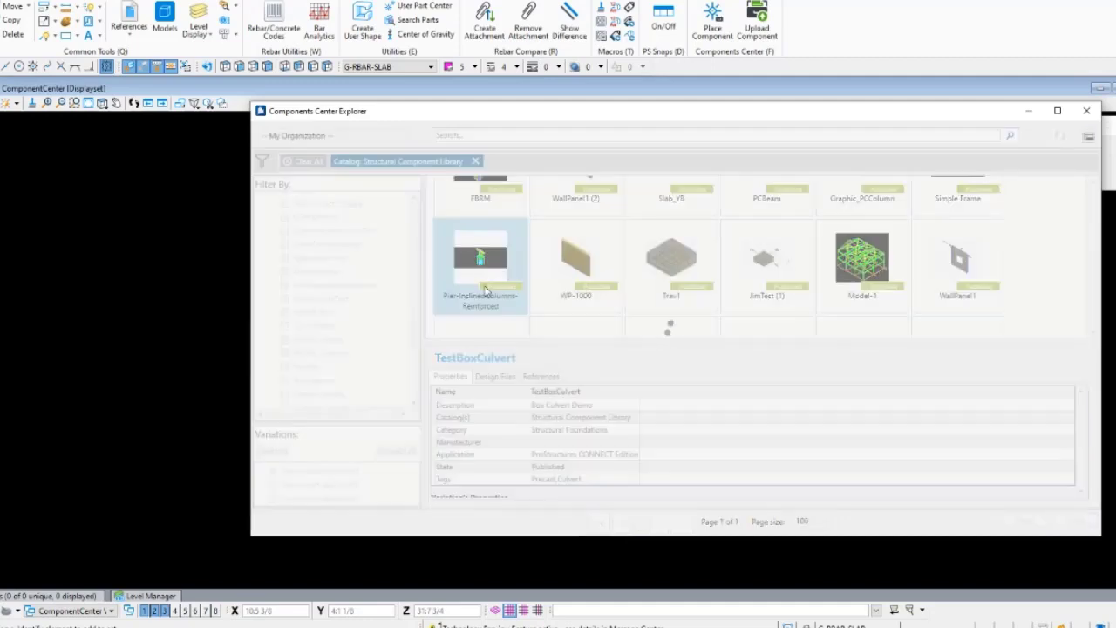
click(1024, 521)
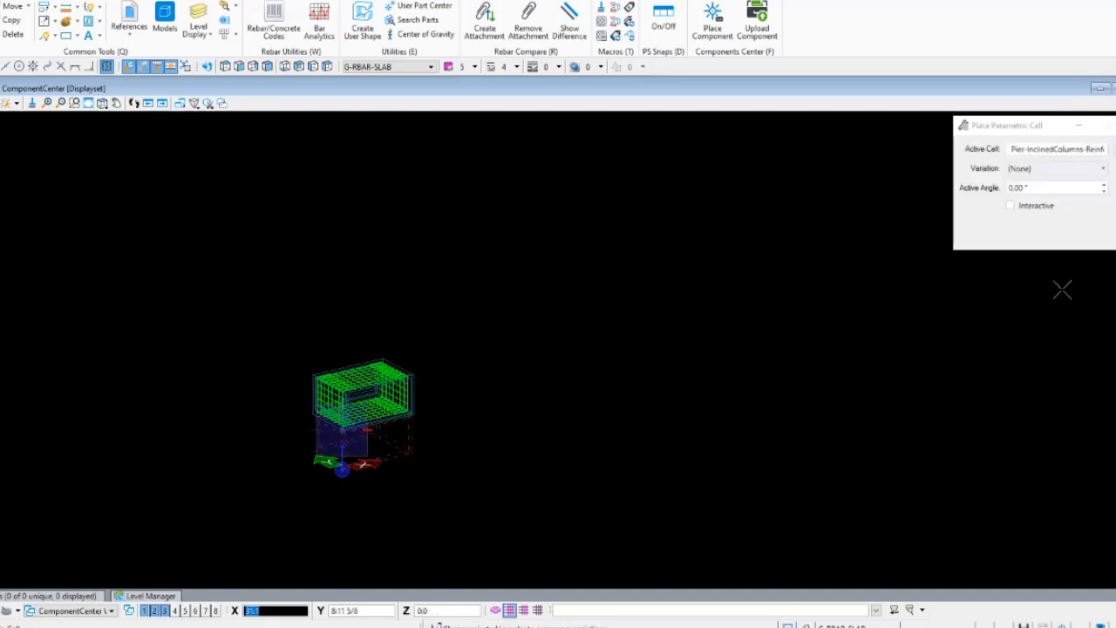
click(1022, 170)
click(1020, 186)
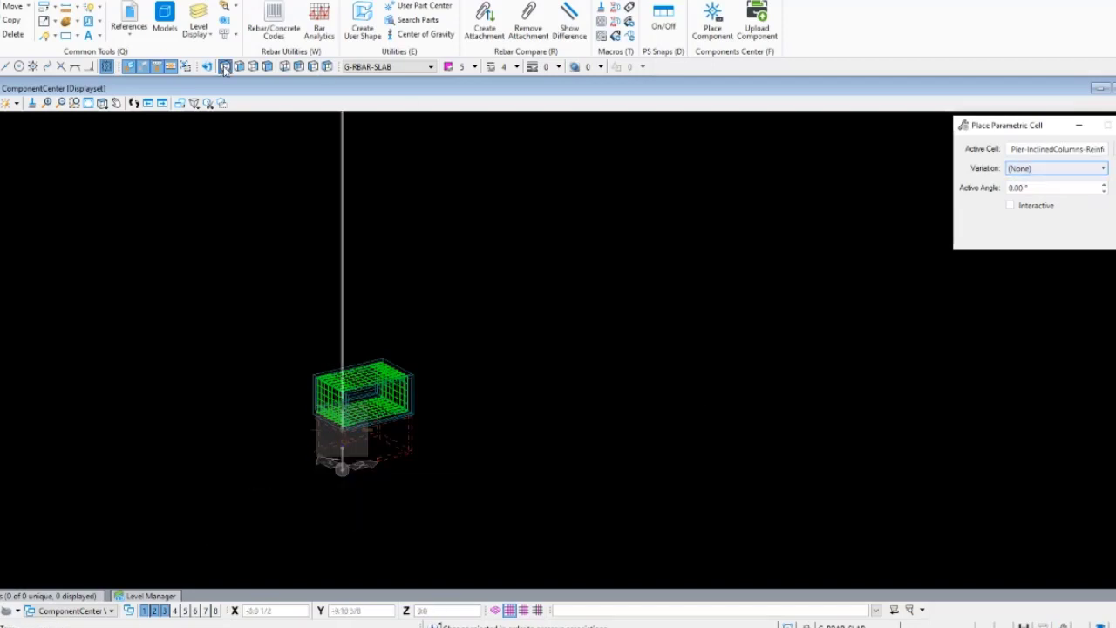
click(225, 68)
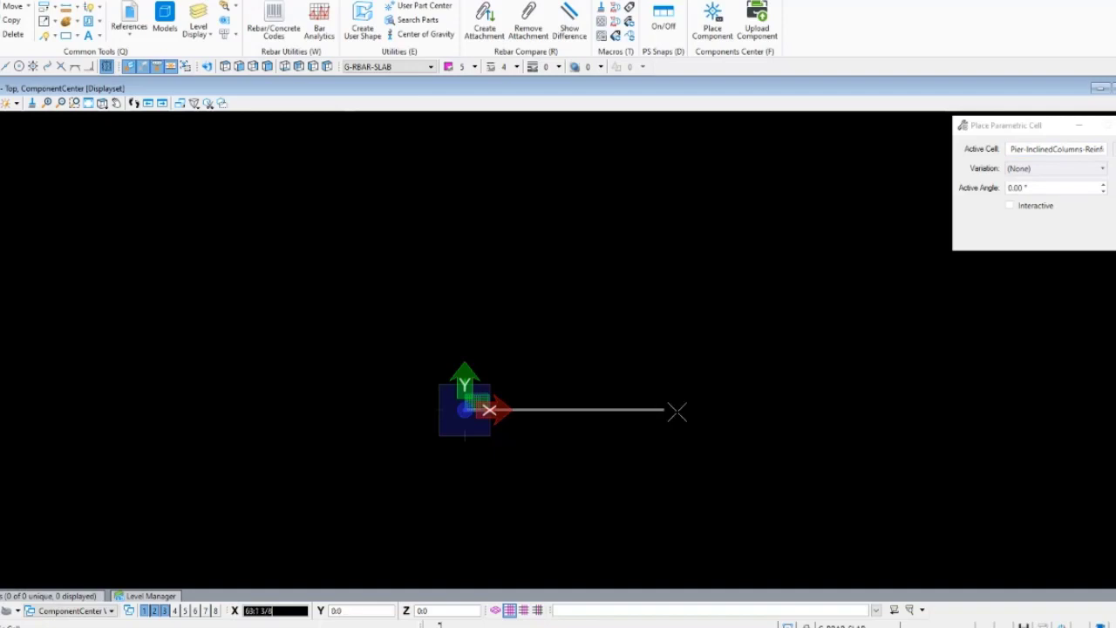
scroll(676, 410, up, 3)
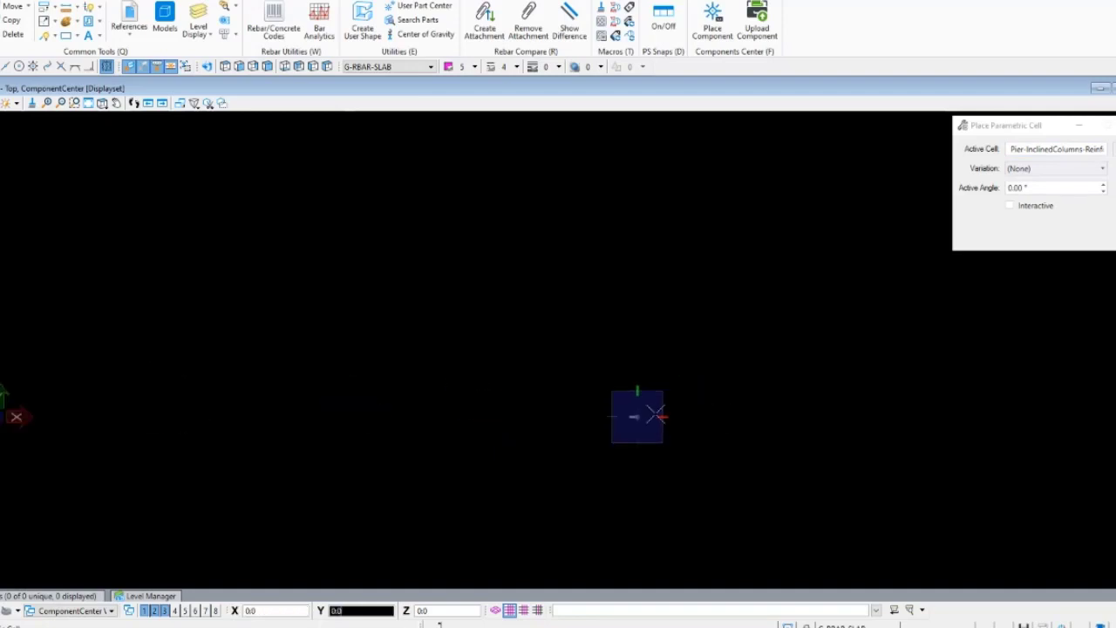
middle_drag(657, 409, 398, 404)
key(Escape)
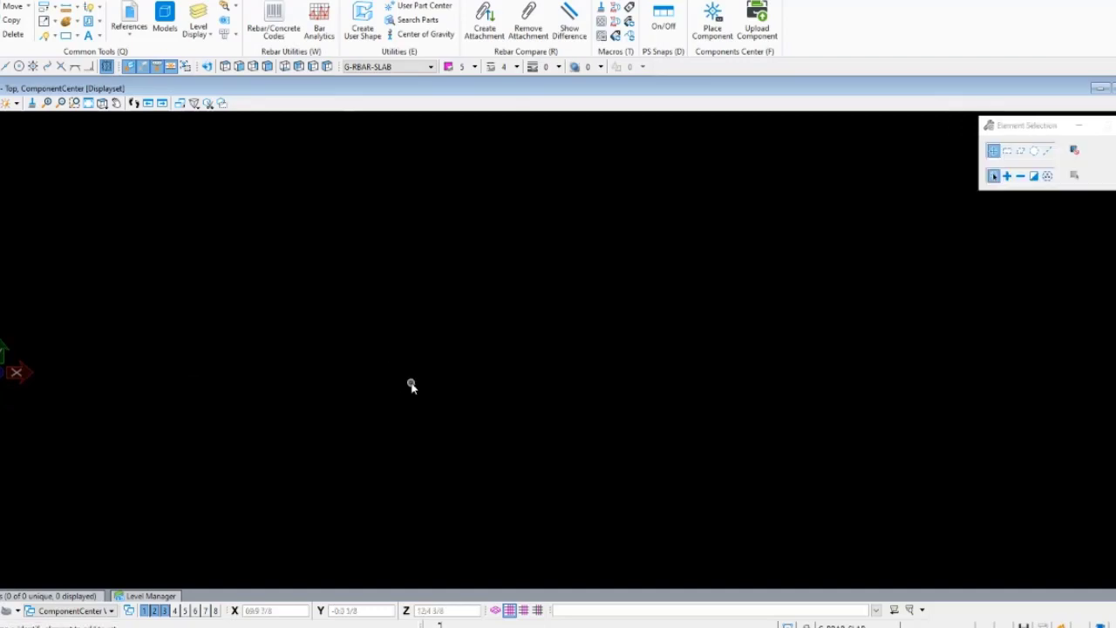
Check the Pier-InclinedColumns-Reinforced properties in the component catalog and try to place it again in the 3D view.
middle_click(411, 385)
middle_click(411, 384)
scroll(415, 385, down, 2)
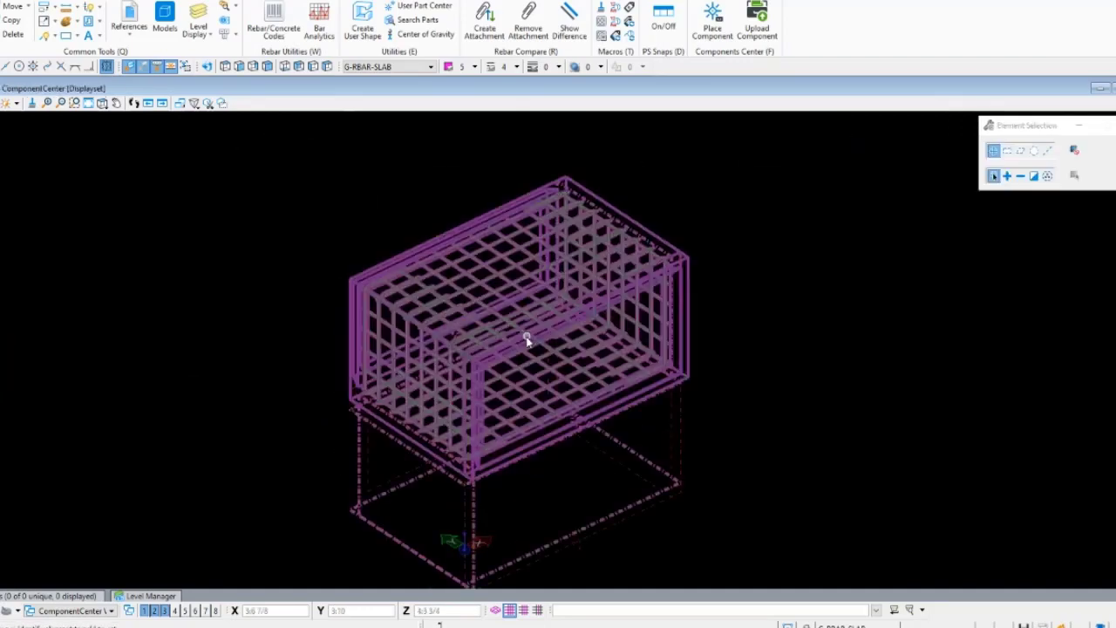
scroll(523, 375, down, 3)
click(712, 24)
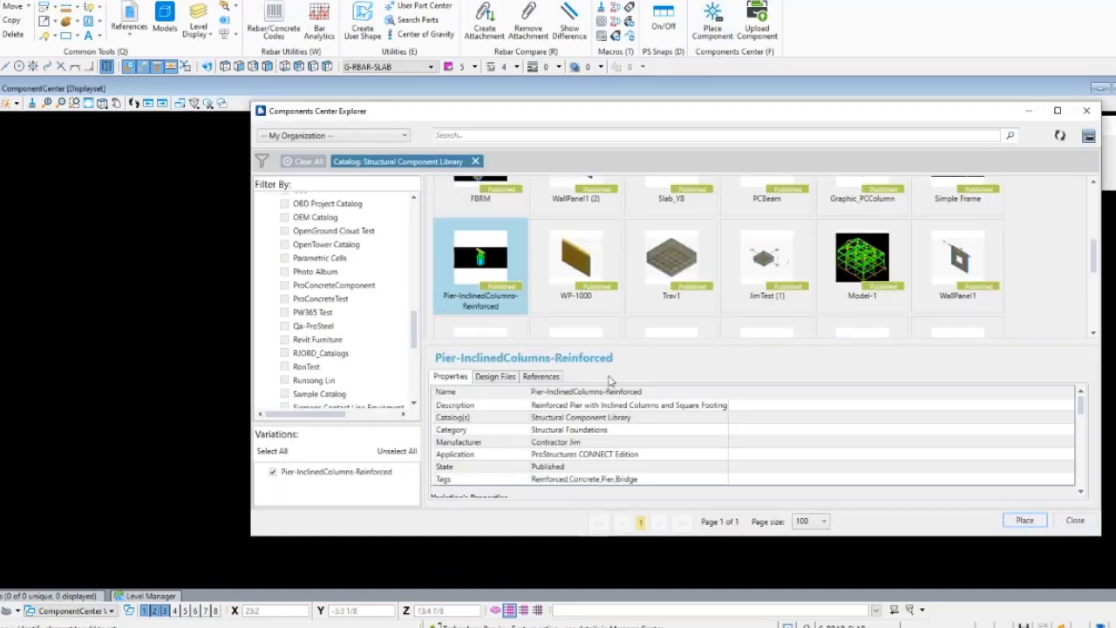
scroll(527, 442, down, 5)
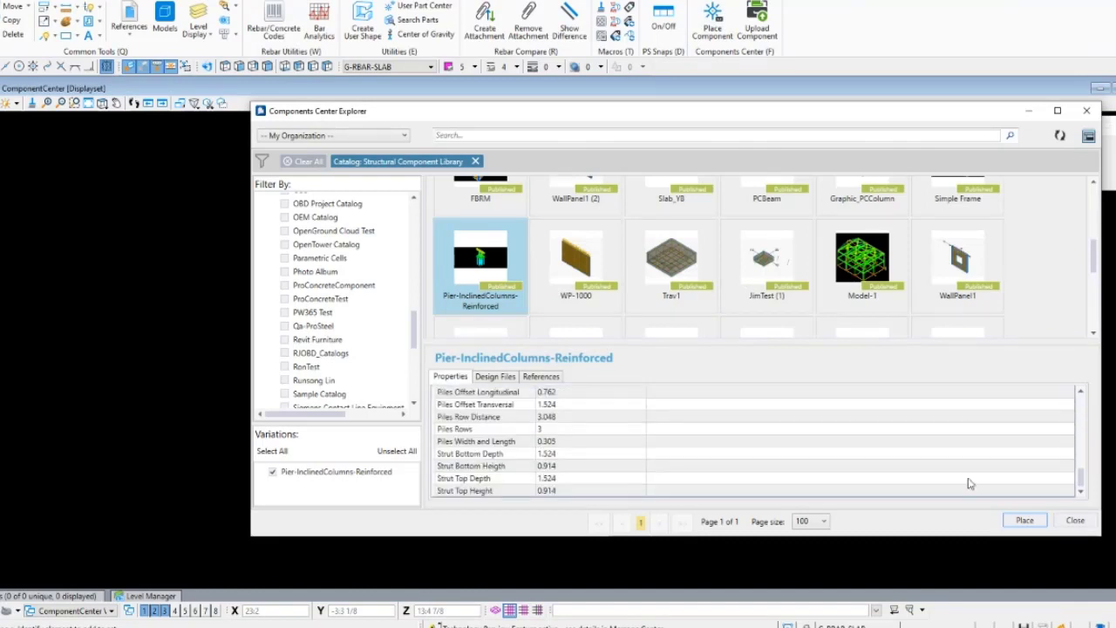
click(1025, 521)
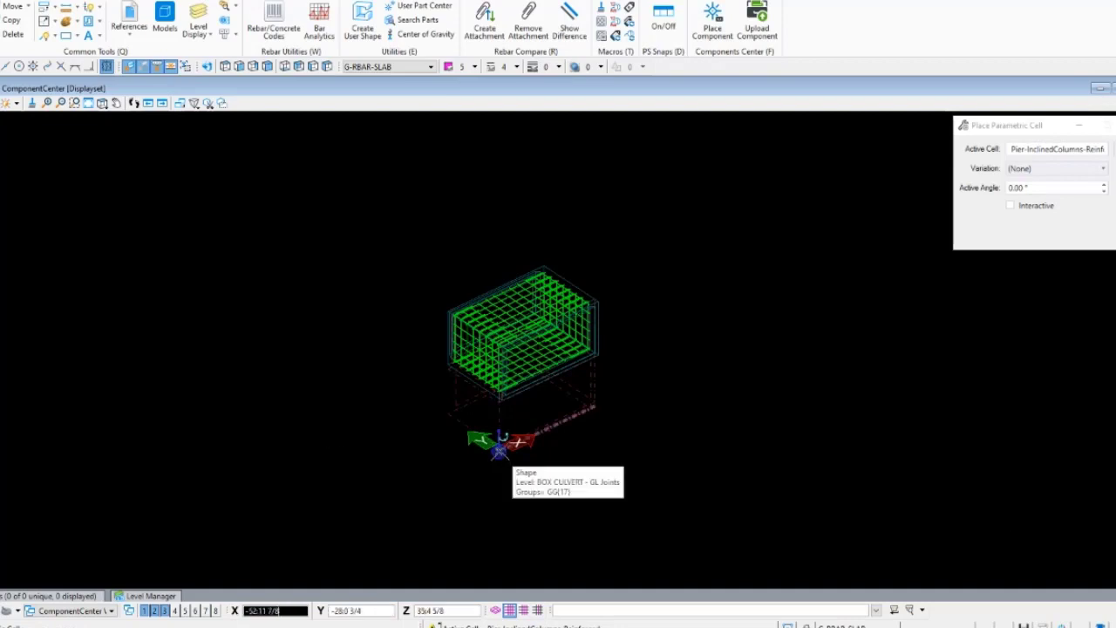
key(Escape)
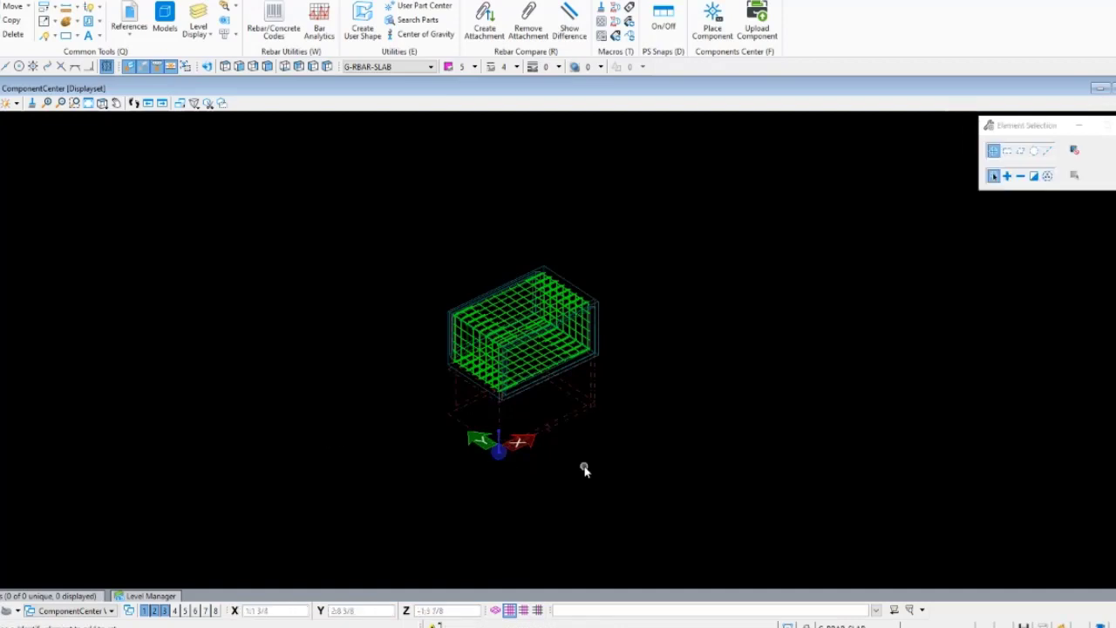
scroll(655, 495, down, 3)
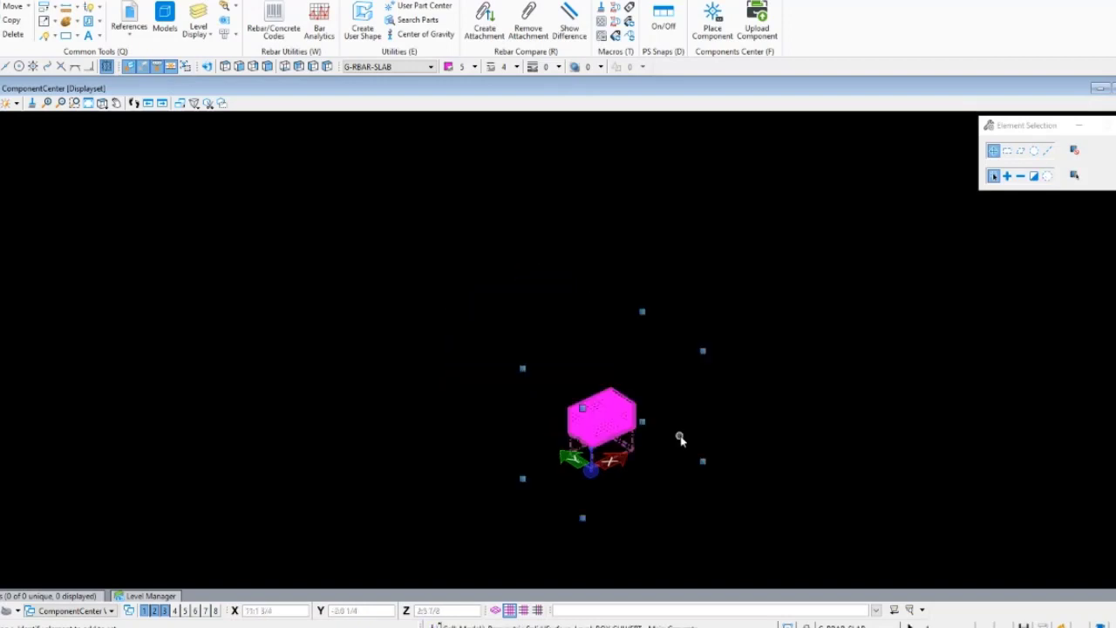
Switch to the 3D Imperial Design model and view its guide line layouts in a rotated 3D view.
click(99, 611)
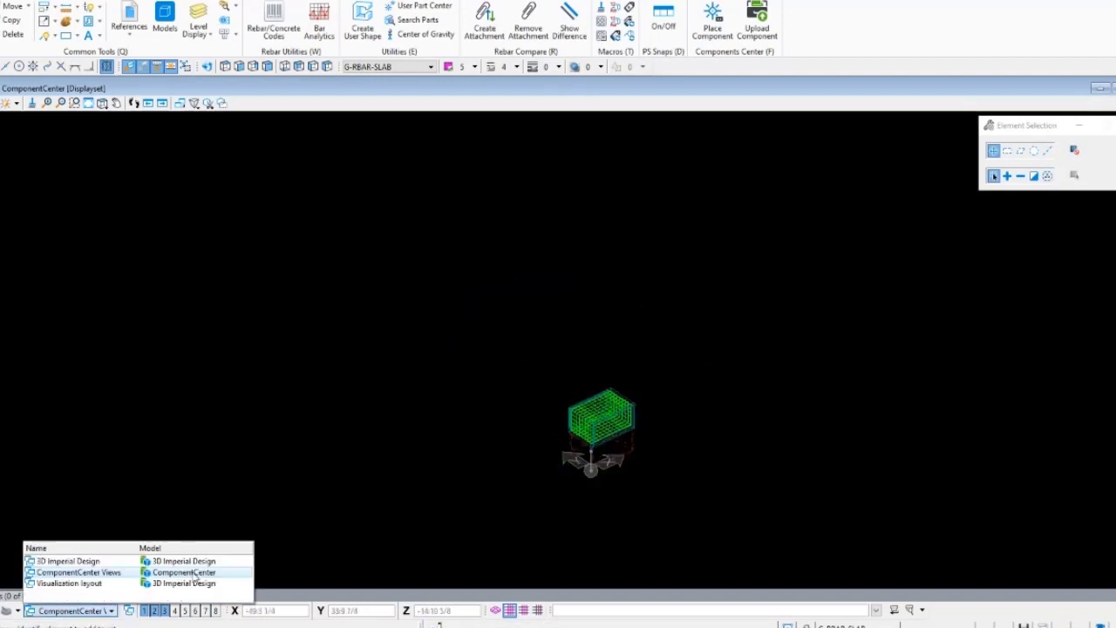
click(195, 561)
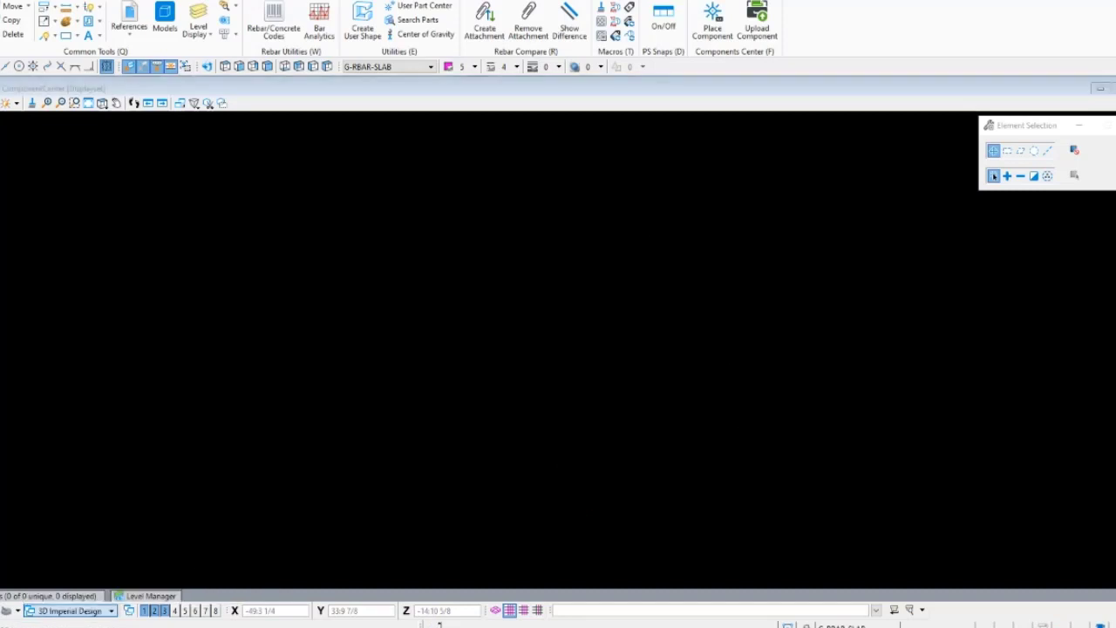
scroll(692, 521, down, 3)
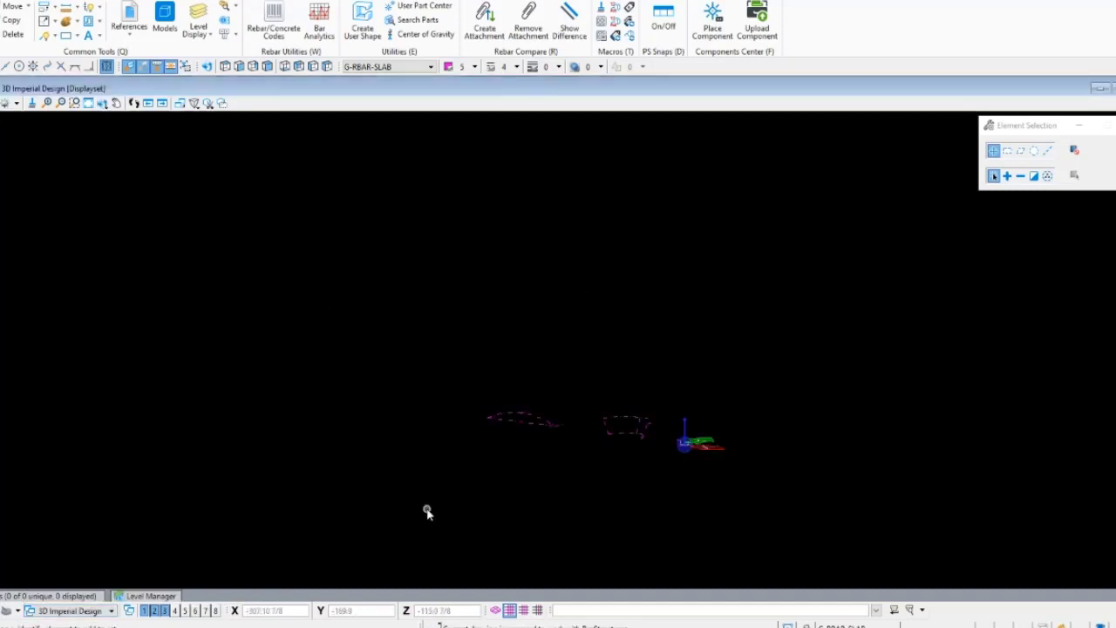
shift+middle_drag(388, 485, 784, 517)
shift+middle_drag(804, 424, 375, 212)
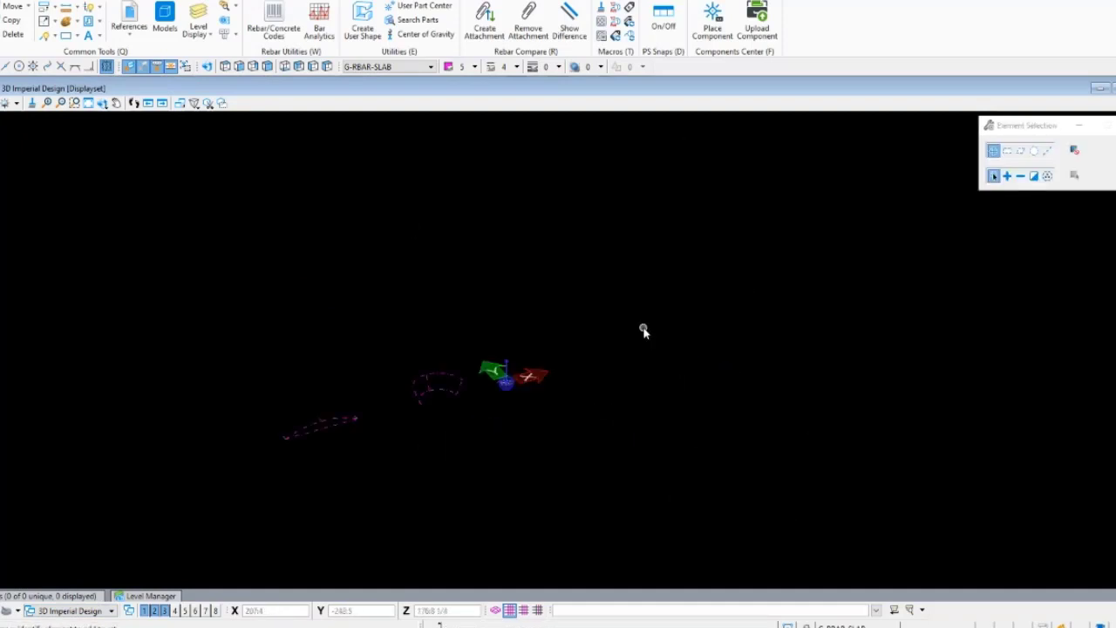
middle_drag(643, 446, 608, 453)
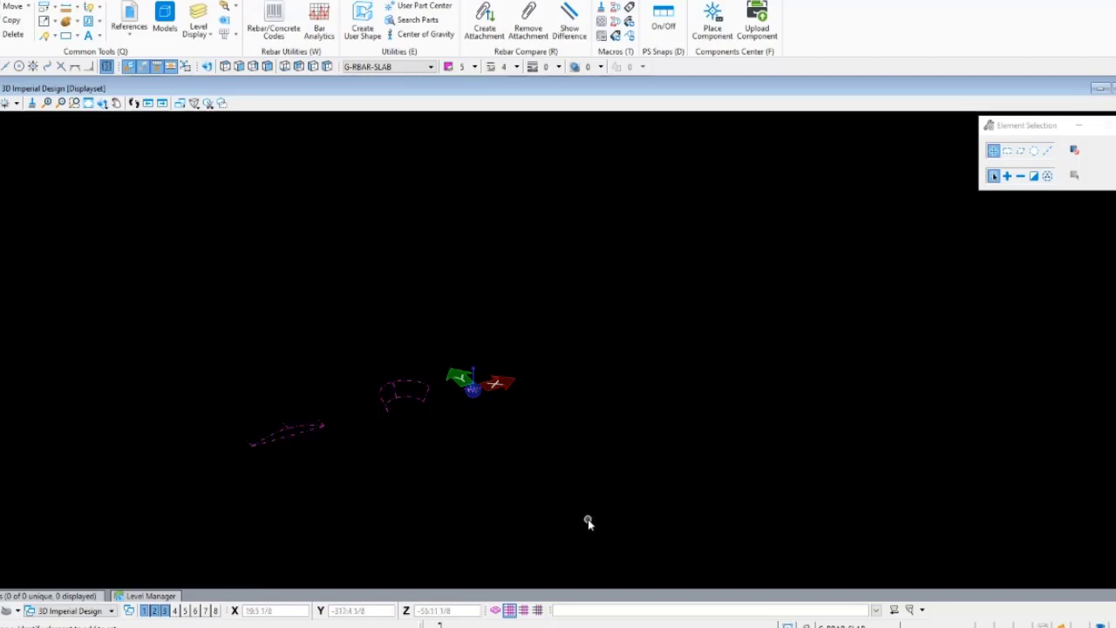
middle_drag(361, 521, 463, 479)
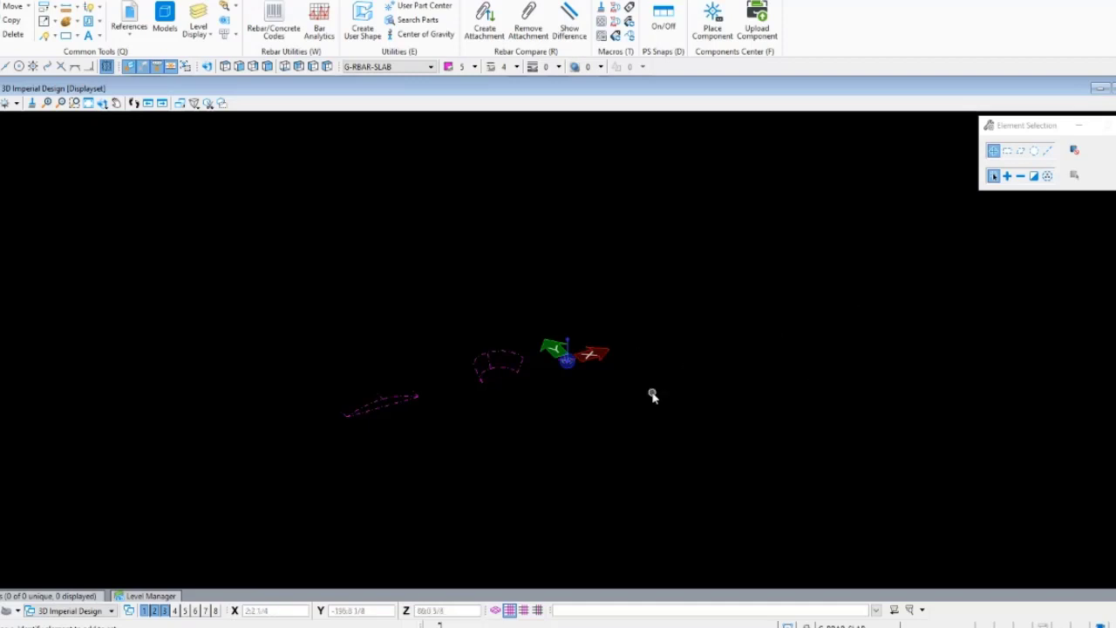
scroll(332, 445, up, 3)
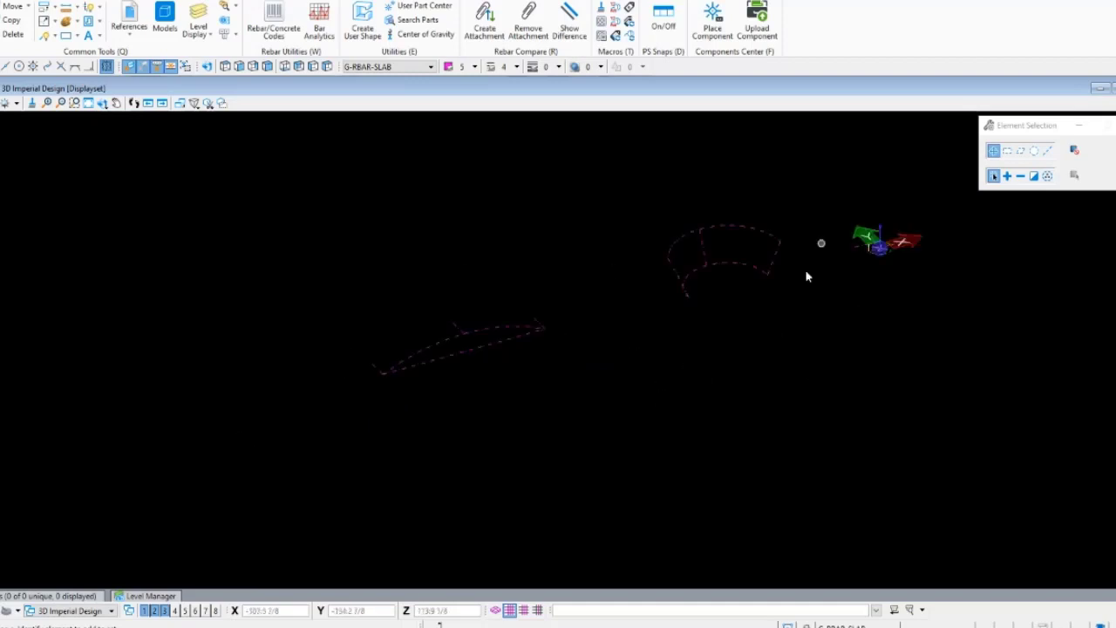
shift+middle_drag(864, 252, 876, 276)
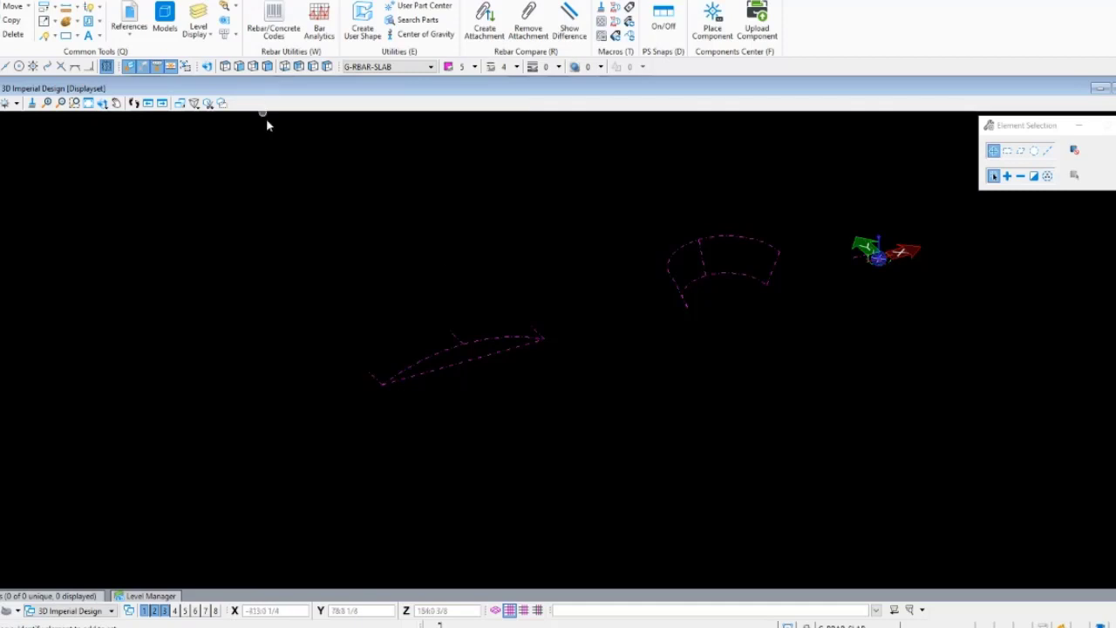
Start Irregular Dispatch Reinforcing and pick the circular element at the origin as the active concrete.
click(231, 0)
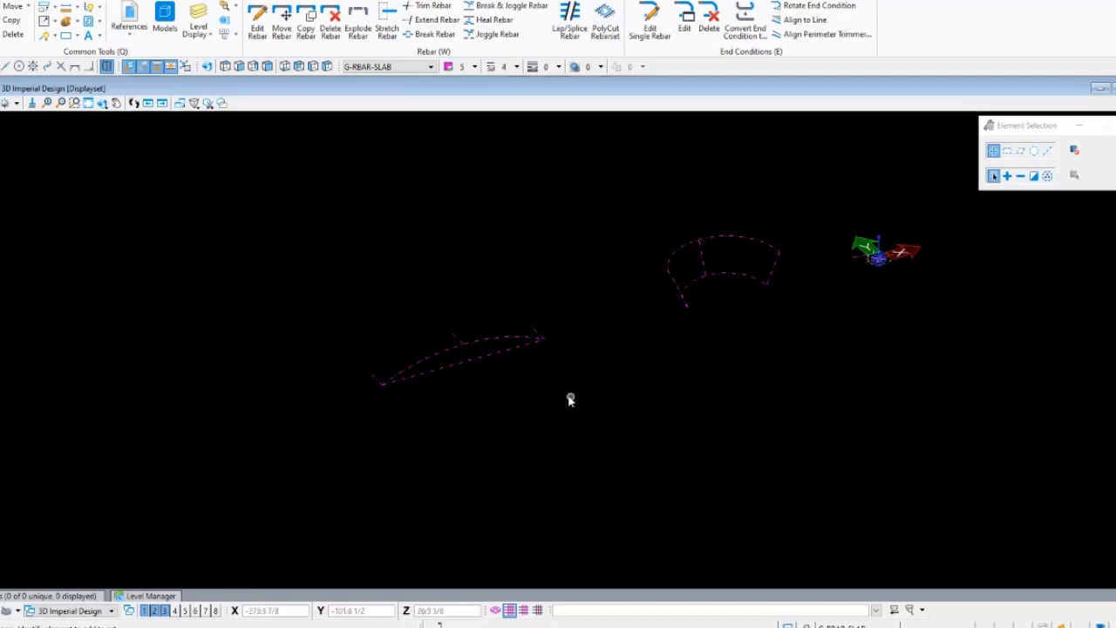
middle_drag(460, 395, 543, 410)
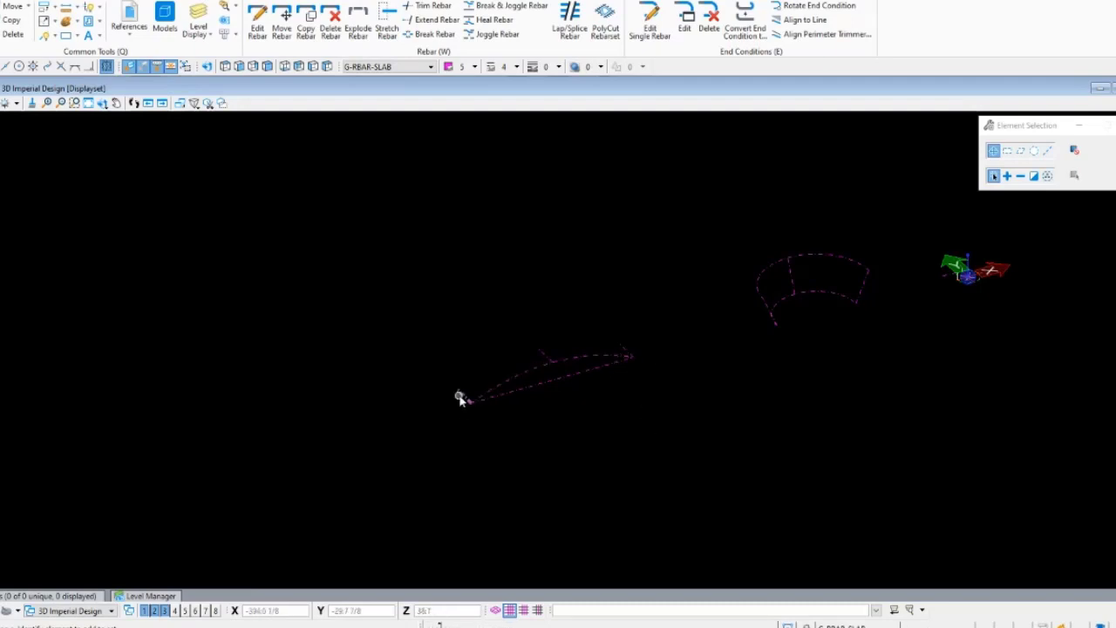
middle_drag(485, 441, 449, 486)
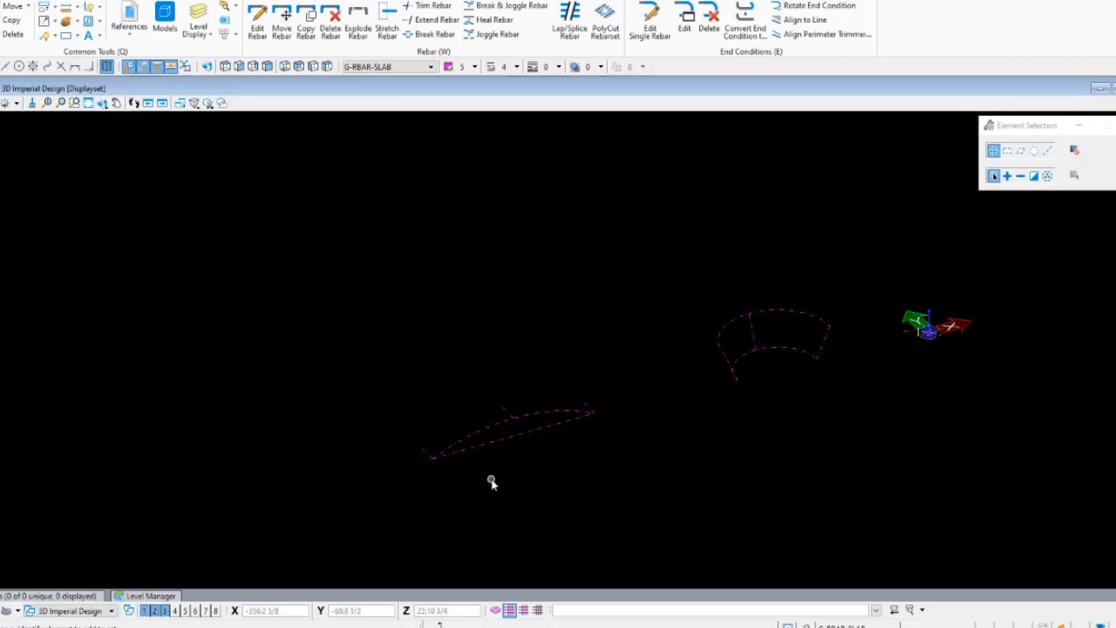
scroll(483, 482, up, 2)
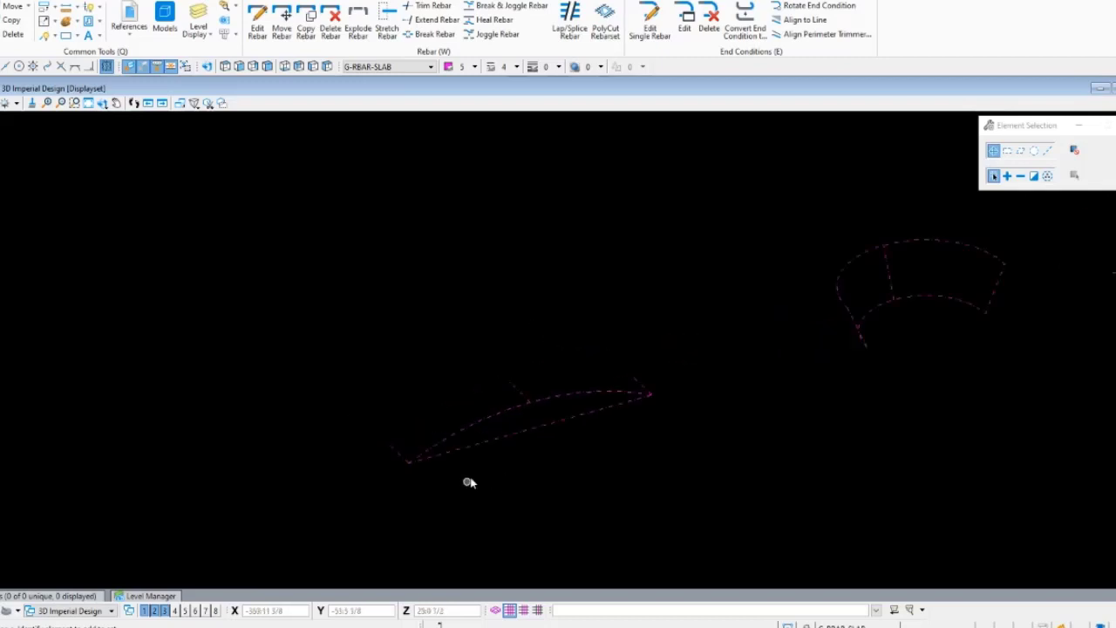
click(516, 392)
click(637, 387)
double_click(497, 434)
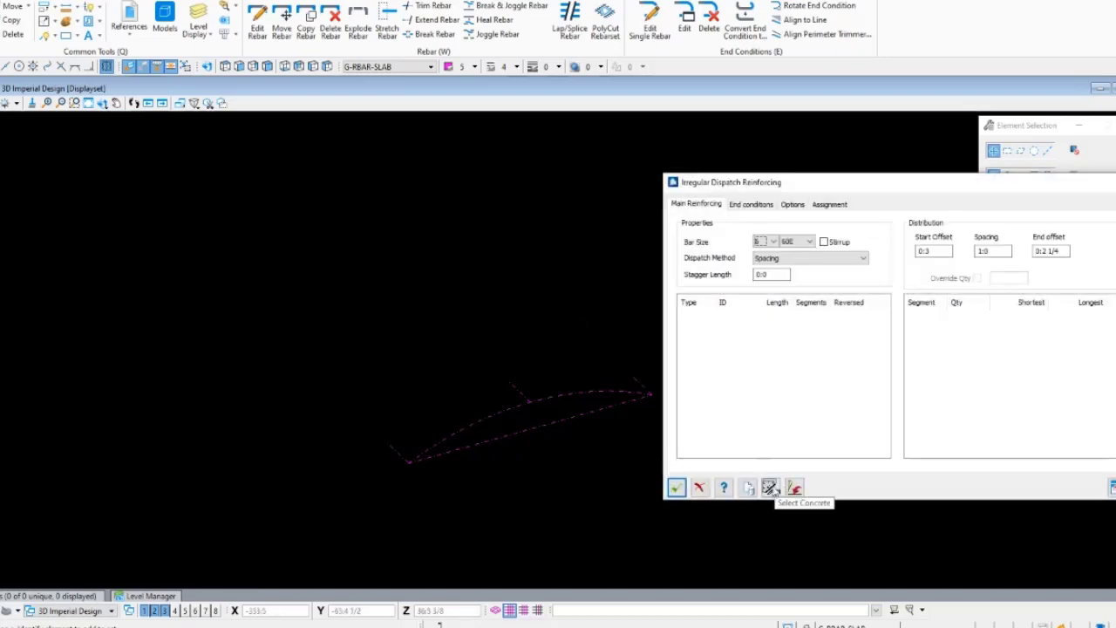
click(795, 486)
scroll(907, 310, up, 5)
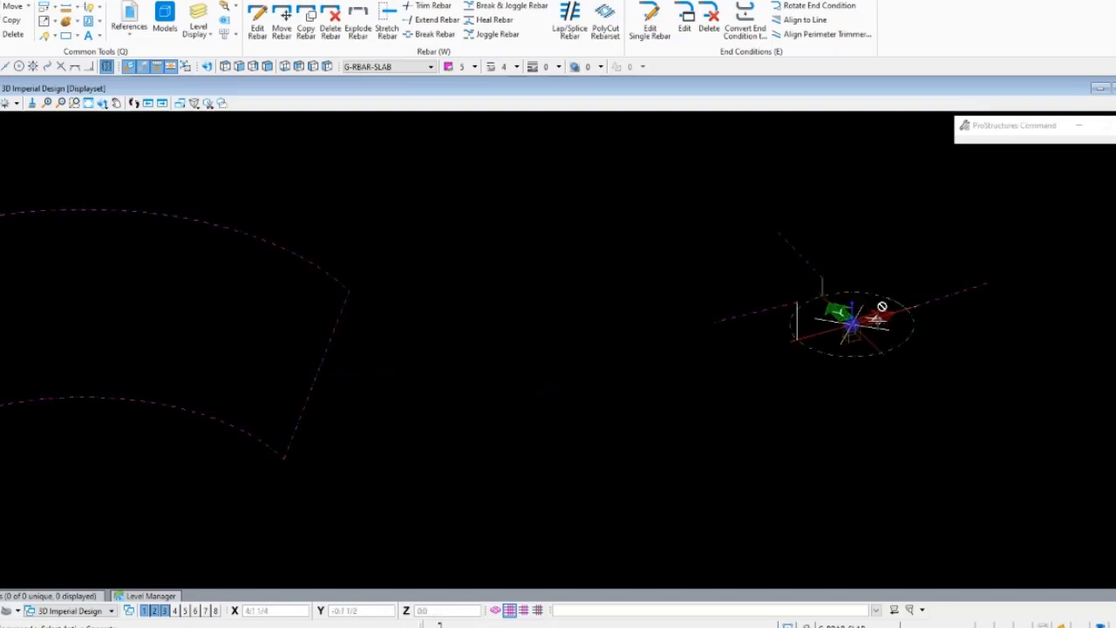
click(837, 349)
scroll(506, 294, down, 5)
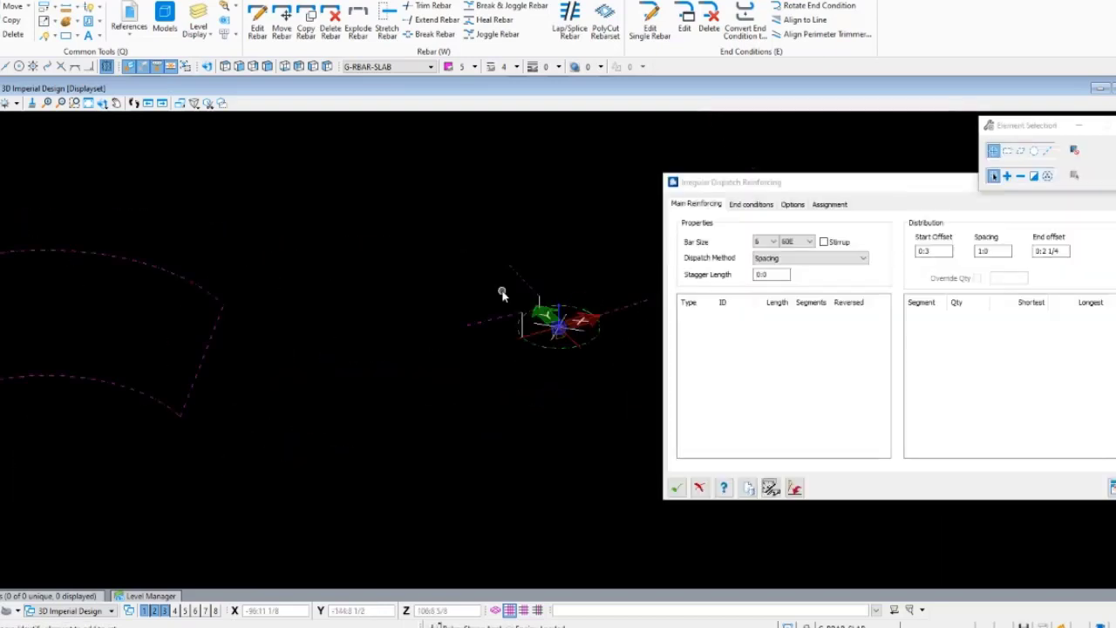
scroll(543, 297, up, 2)
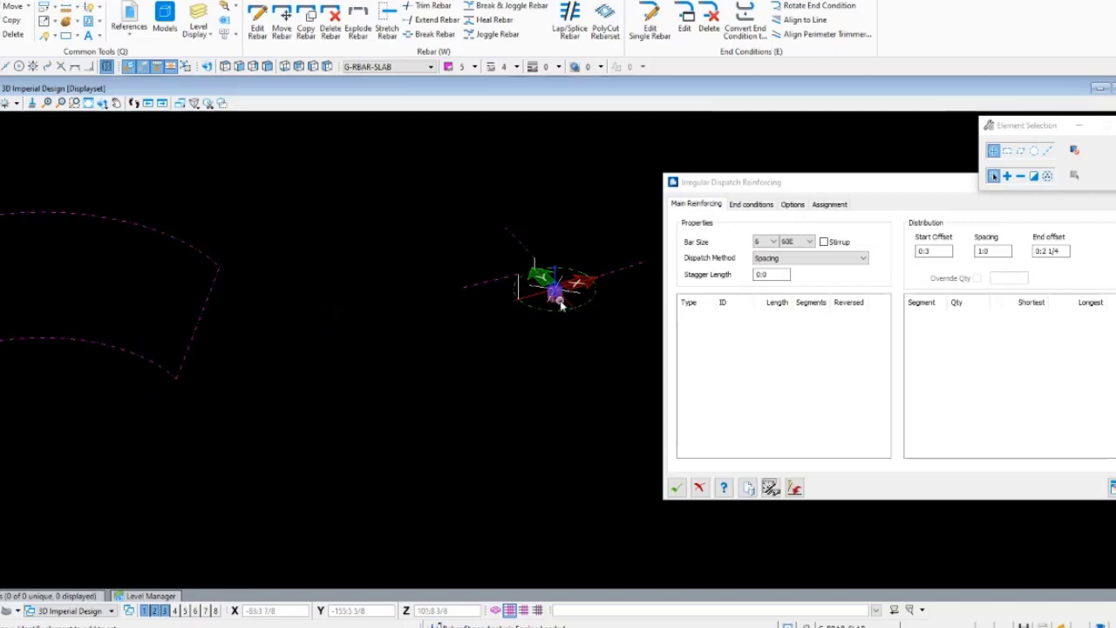
scroll(606, 271, down, 3)
scroll(373, 330, up, 1)
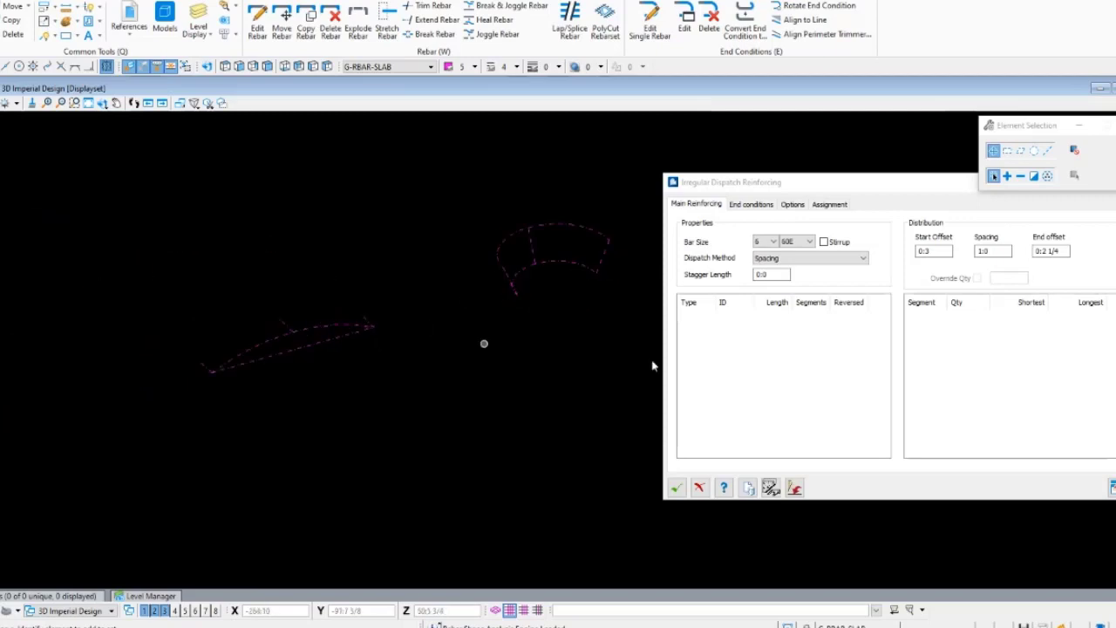
Dispatch size 6 bars at 1:0 spacing across the three short guide lines along the shallow arc.
click(798, 490)
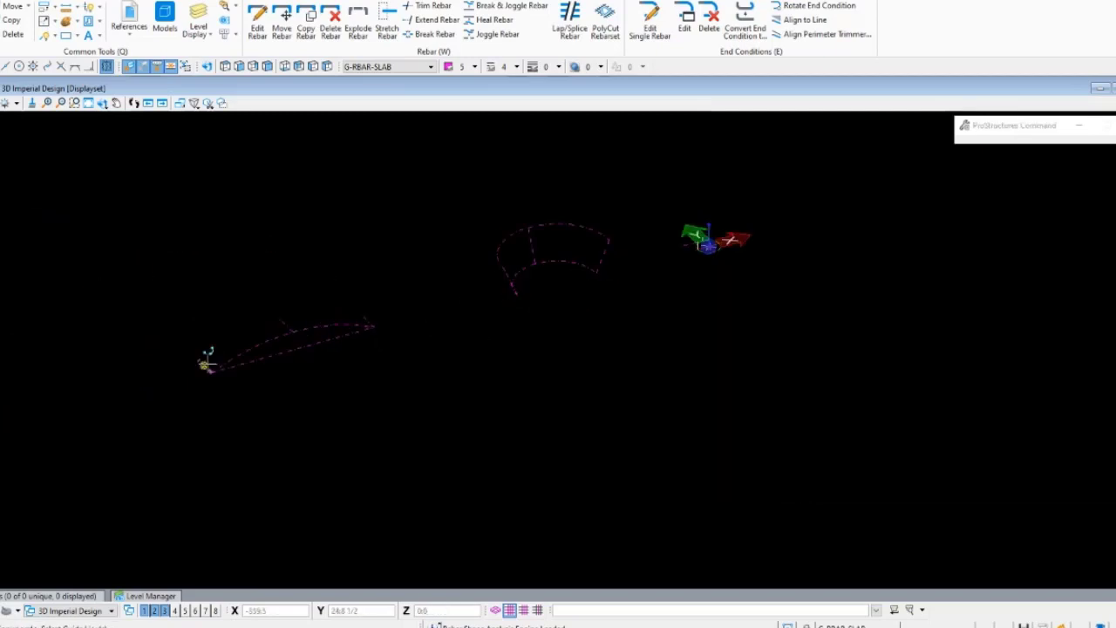
click(370, 320)
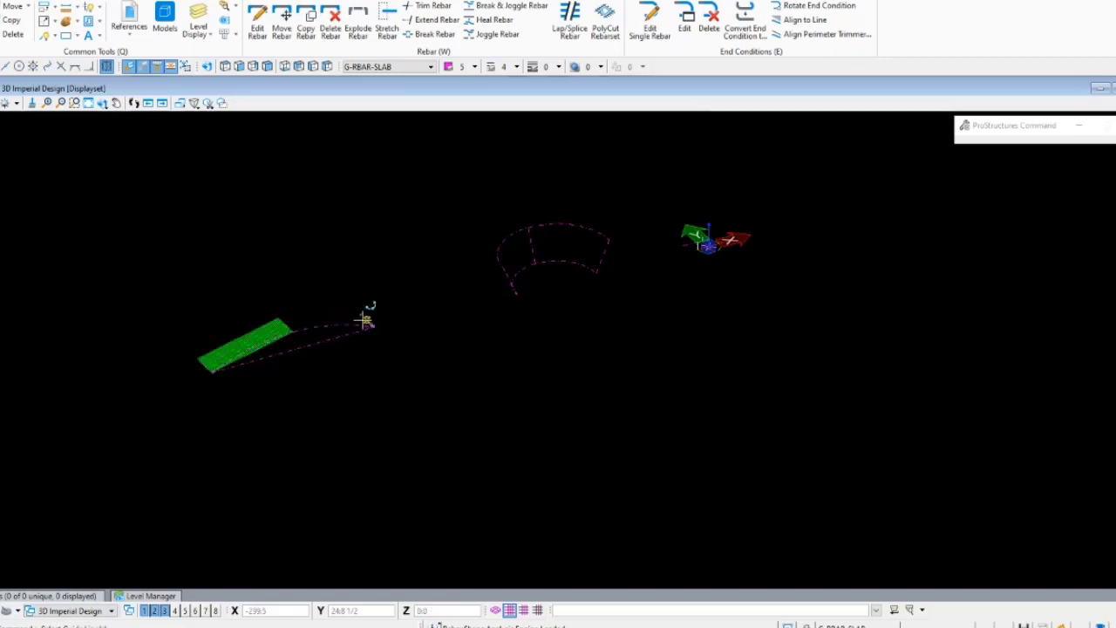
scroll(267, 302, up, 6)
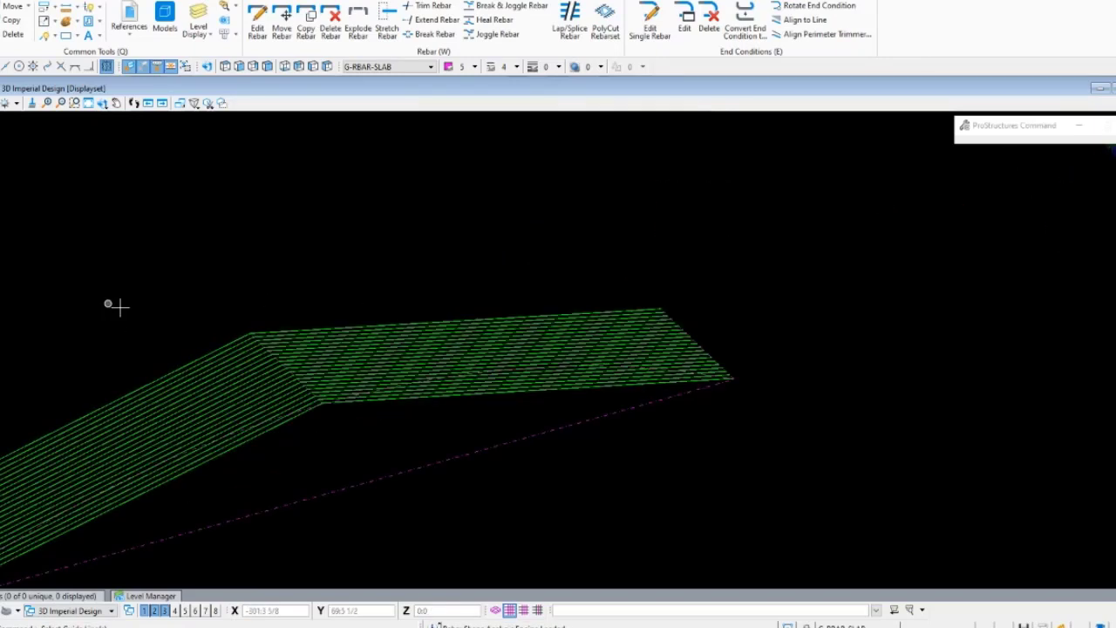
middle_drag(166, 305, 343, 201)
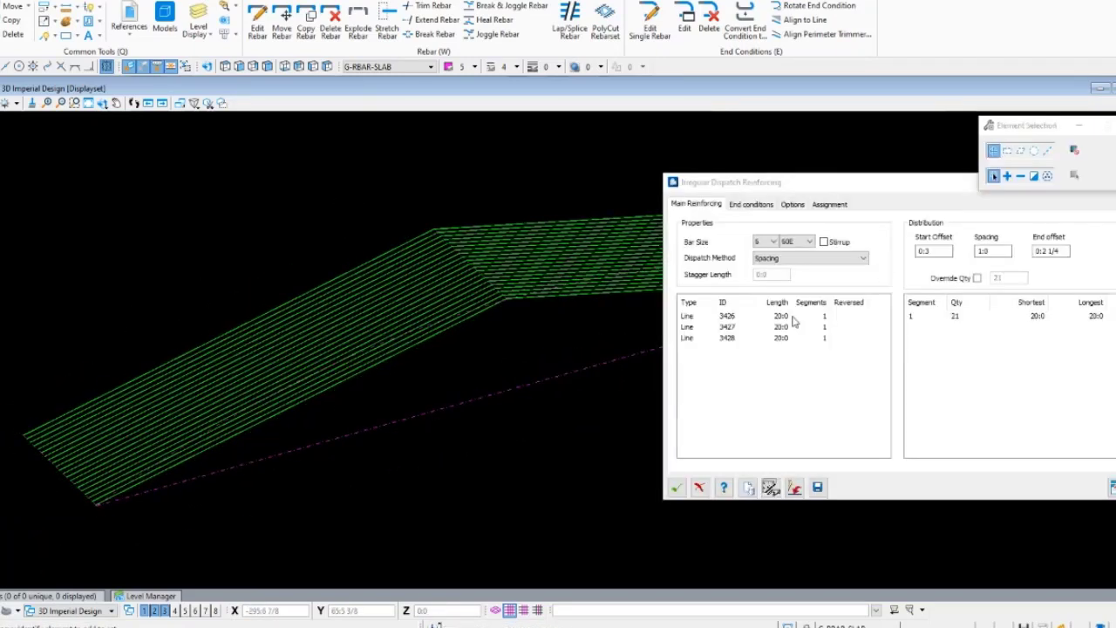
Open the options for the middle guide line in the reinforcing's guide line list.
right_click(771, 330)
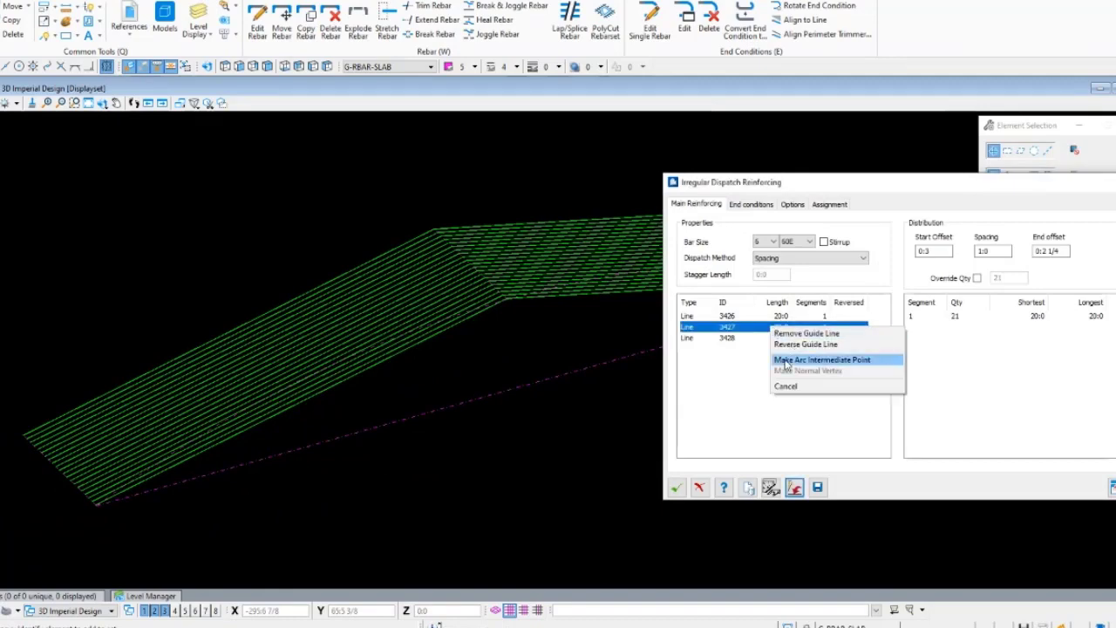
Make the second guide line an arc intermediate point and accept the irregular rebar dispatch.
click(789, 358)
scroll(413, 318, down, 3)
click(676, 489)
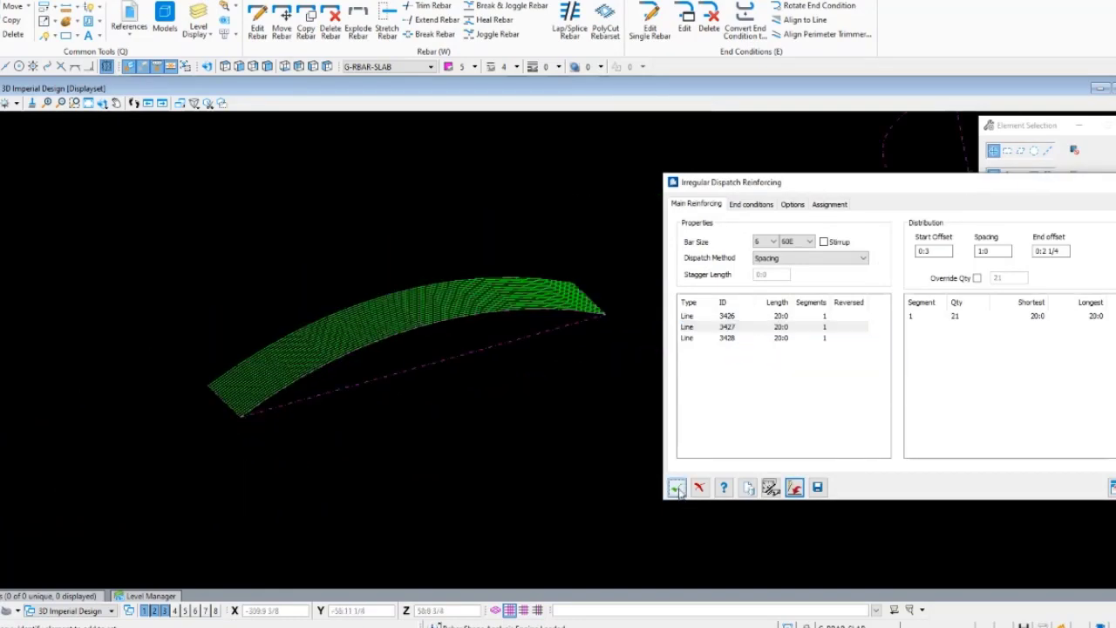
Create lap splices on the curved rebar set with all rebar in same direction, 40:0 stock length and automatic maximum-stock laps.
mouse_move(347, 328)
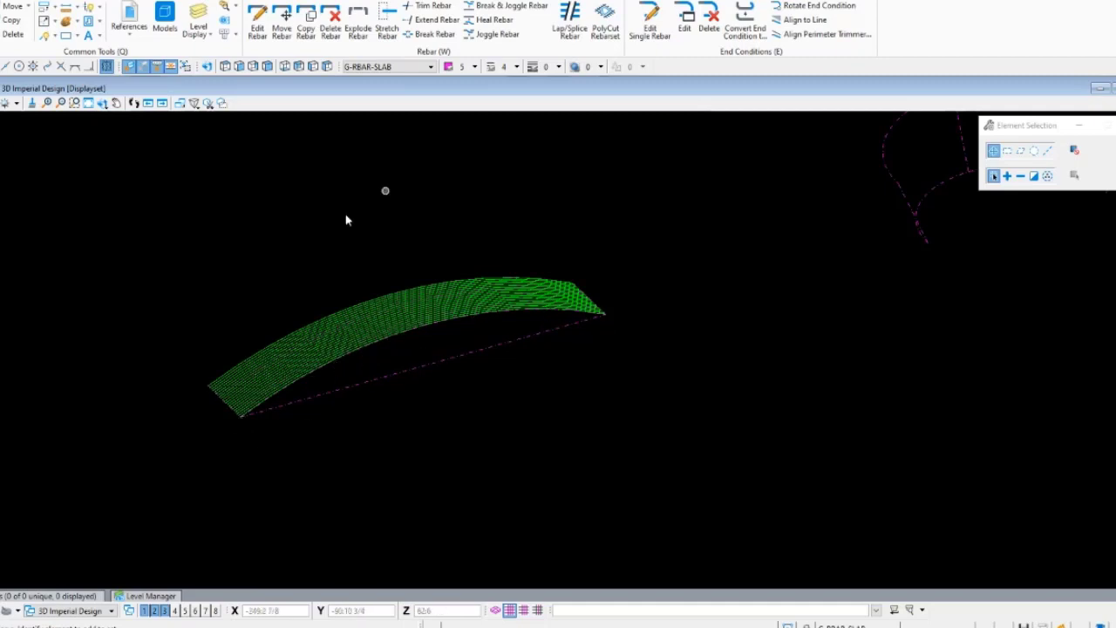
middle_drag(244, 320, 531, 338)
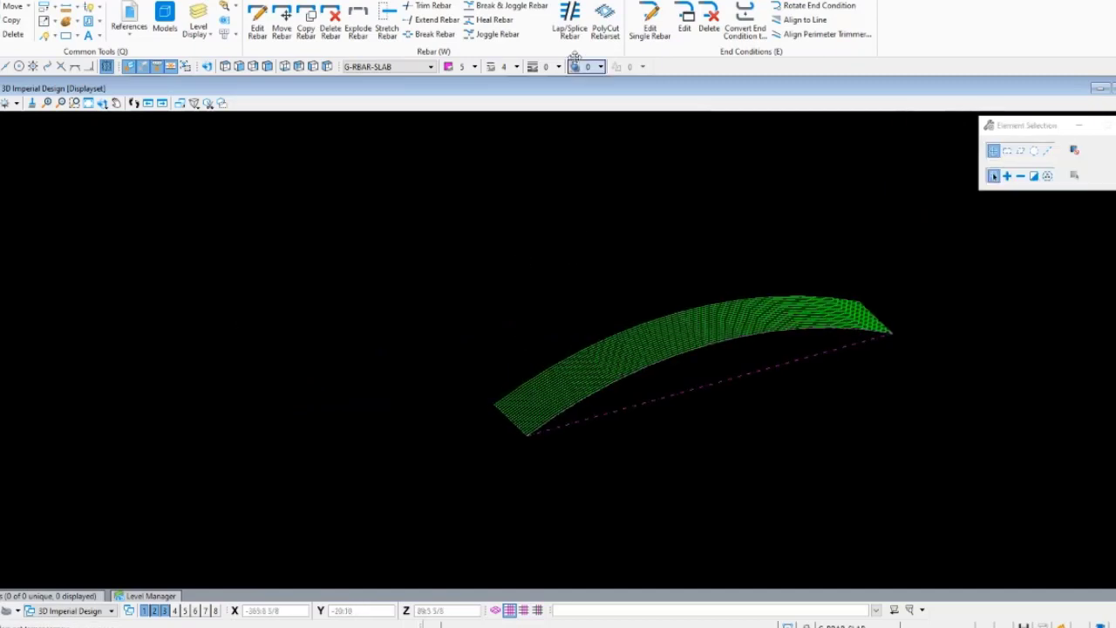
click(569, 18)
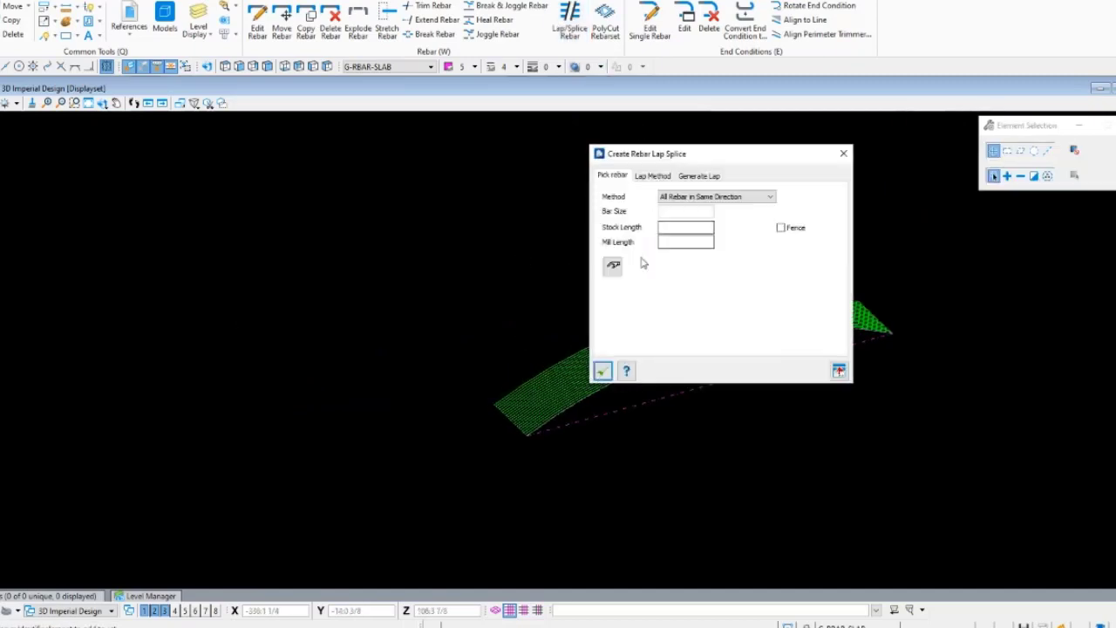
click(649, 335)
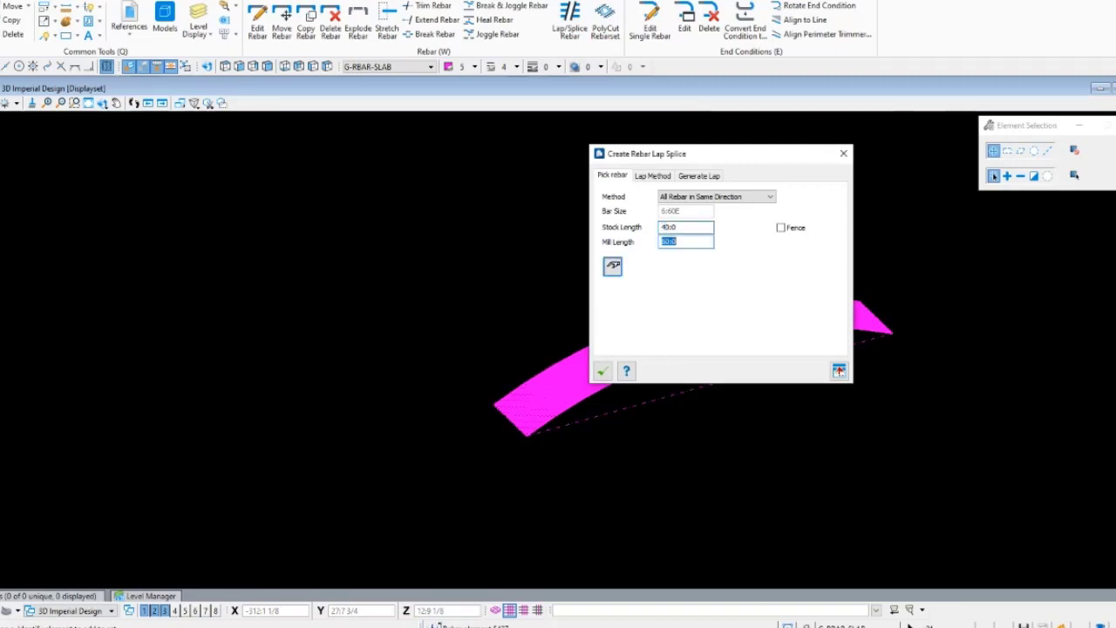
click(645, 178)
drag(650, 167, 901, 229)
click(947, 239)
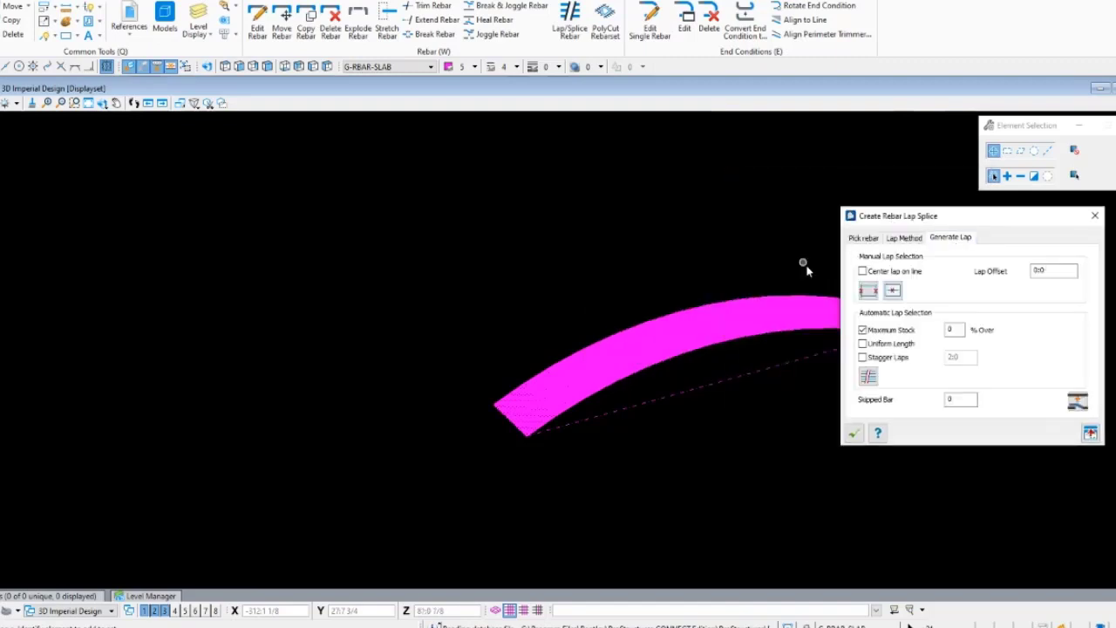
click(543, 357)
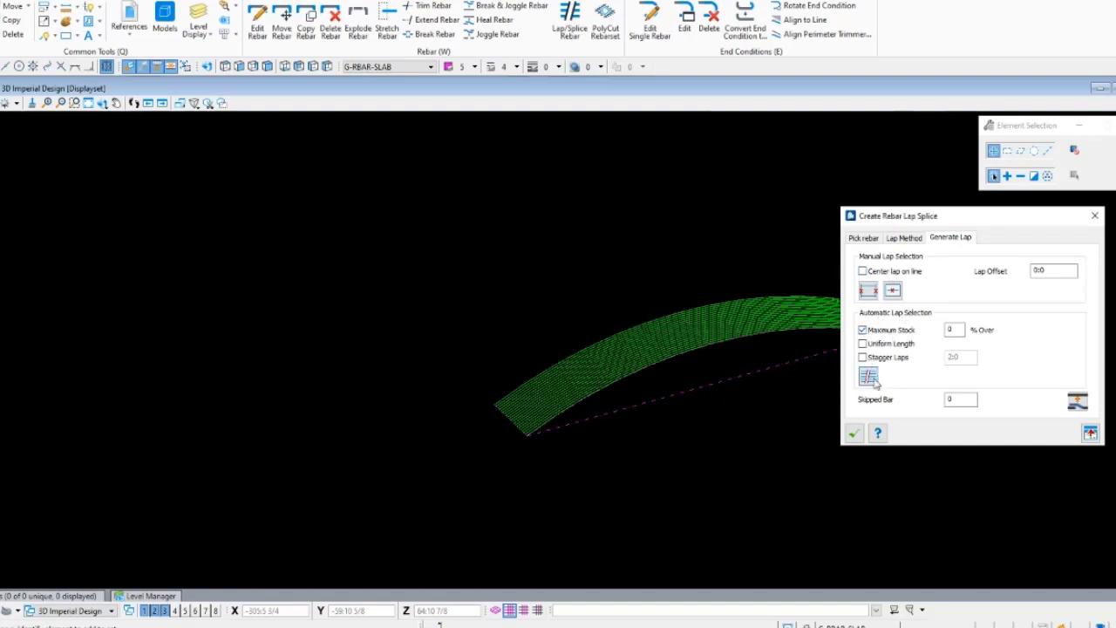
Examine the lap locations along the whole length of the curved rebar set.
scroll(759, 348, up, 3)
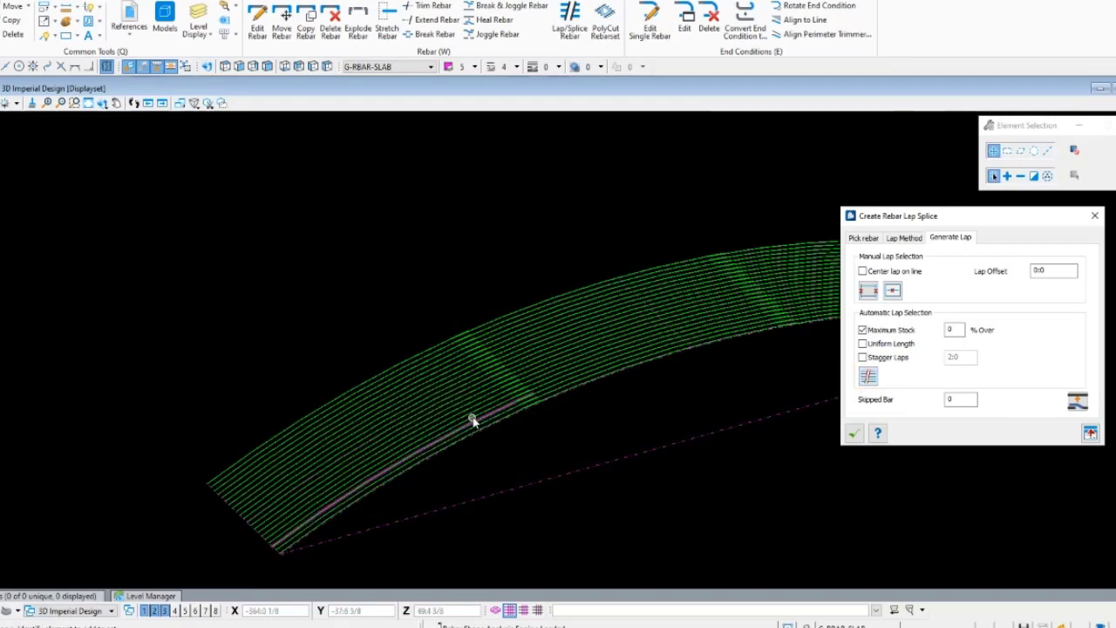
scroll(578, 386, up, 3)
scroll(349, 462, down, 5)
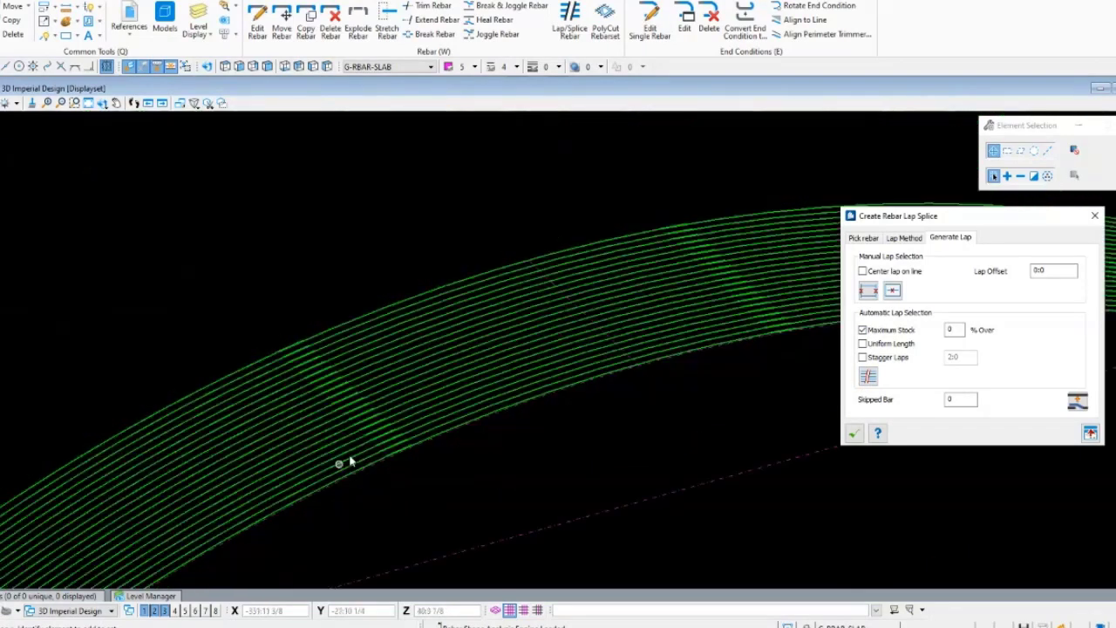
scroll(261, 407, up, 5)
scroll(264, 407, down, 4)
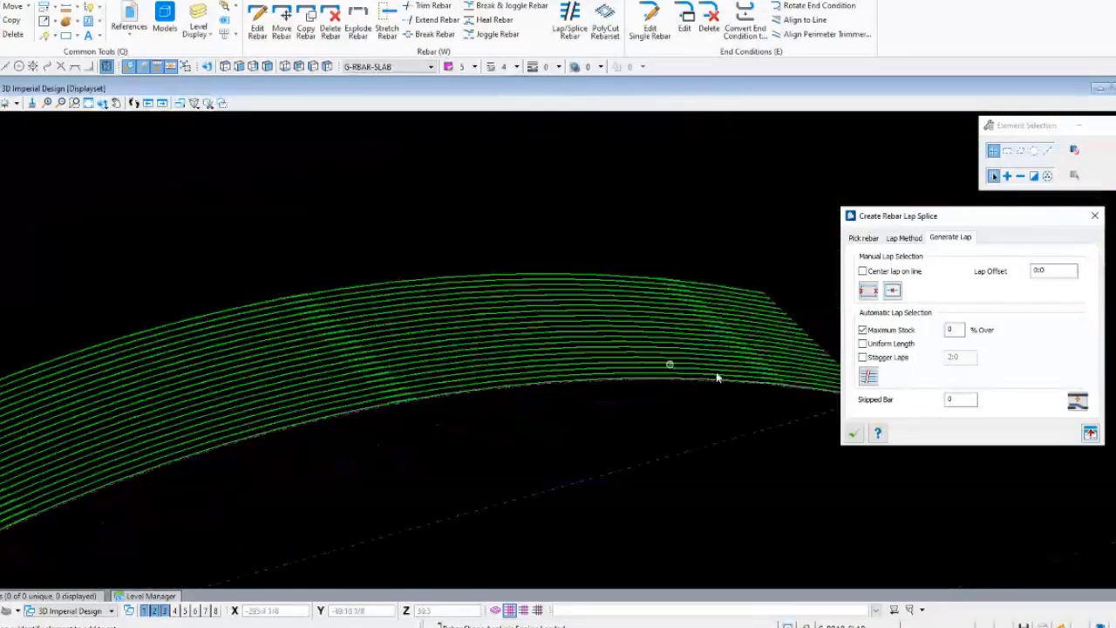
scroll(756, 362, up, 4)
scroll(575, 370, down, 4)
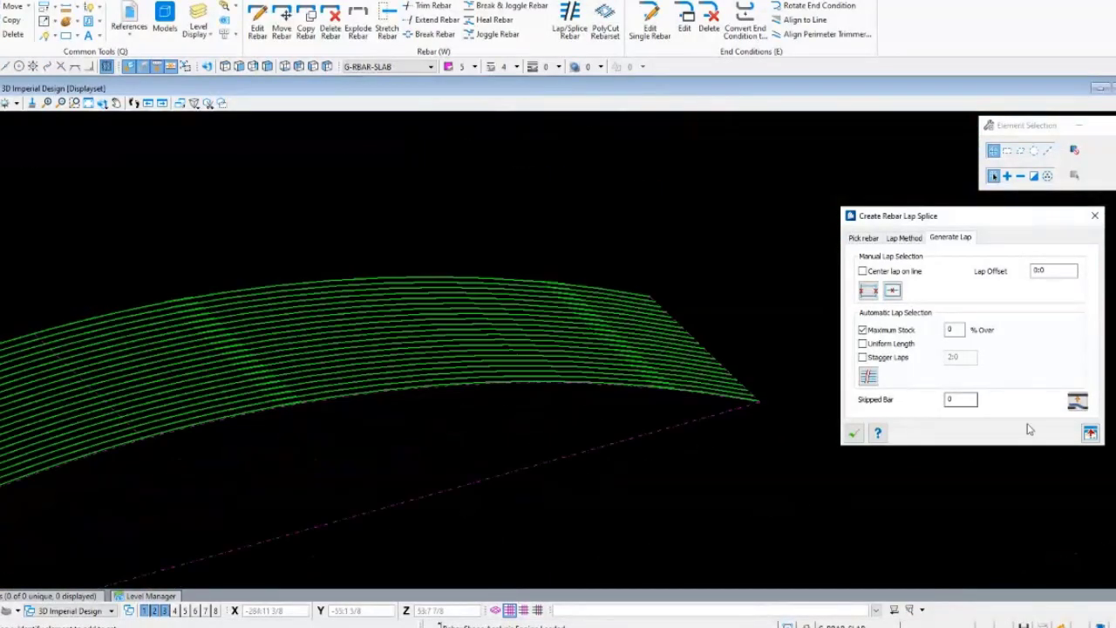
Regenerate the curved set's automatic laps with a 2:0 stagger, inspect the staggered laps and finish the lap splice.
click(862, 359)
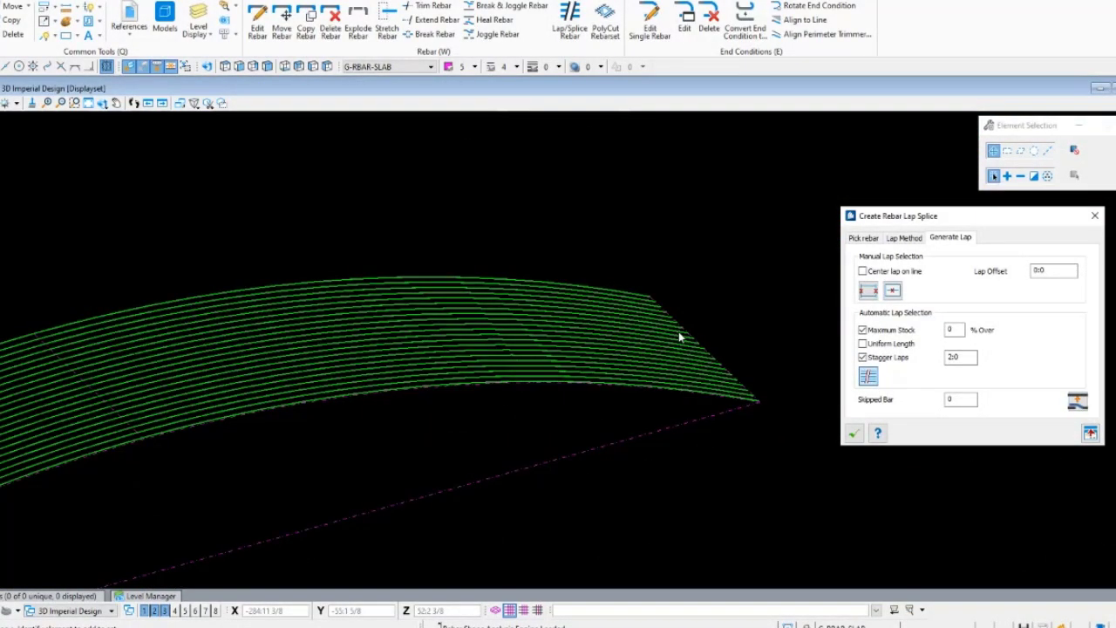
scroll(751, 330, down, 4)
scroll(561, 364, up, 6)
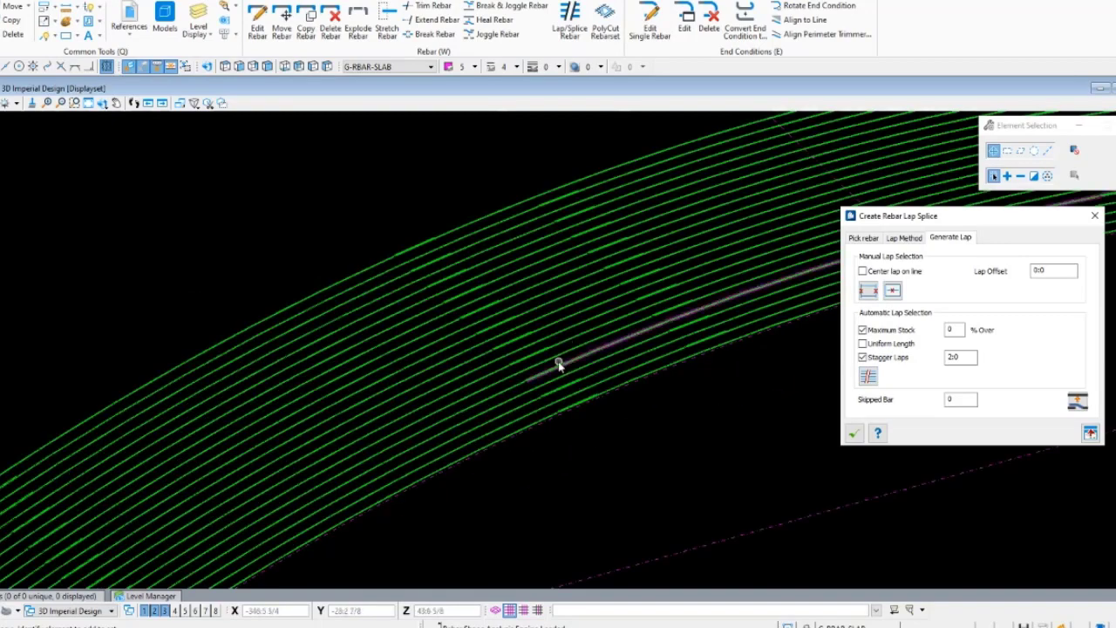
scroll(515, 340, up, 3)
middle_drag(679, 285, 486, 332)
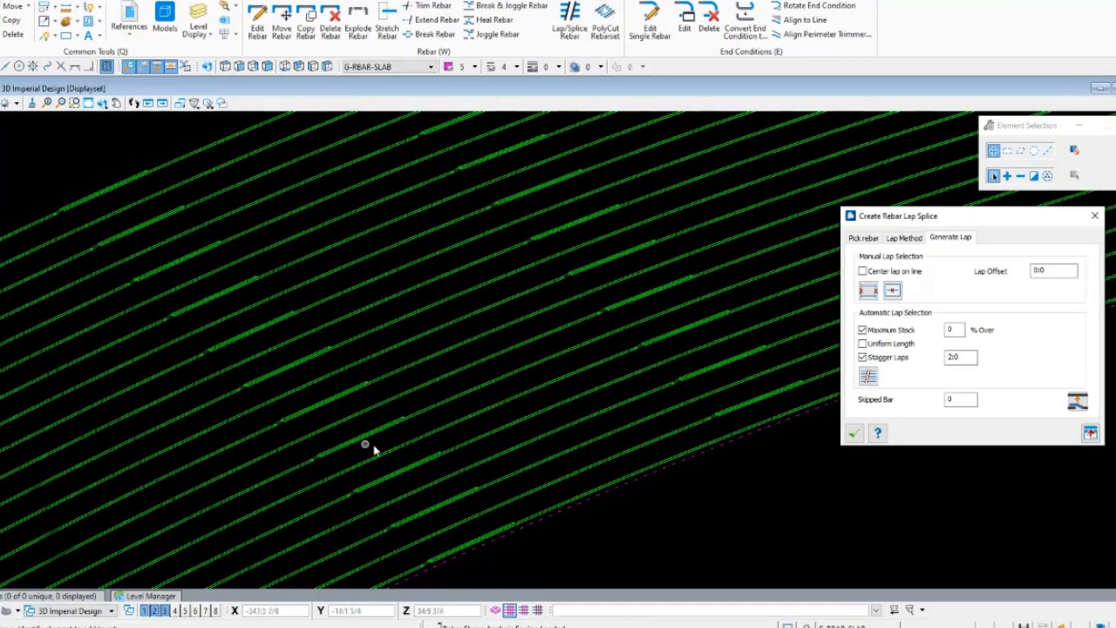
scroll(368, 434, down, 3)
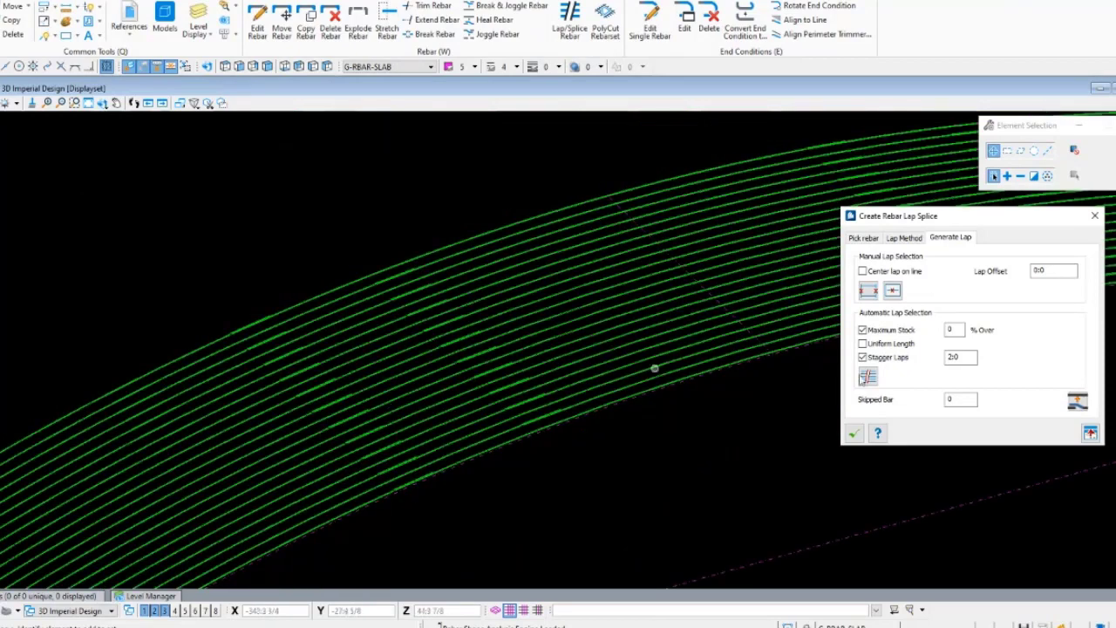
scroll(558, 361, down, 2)
scroll(380, 363, down, 3)
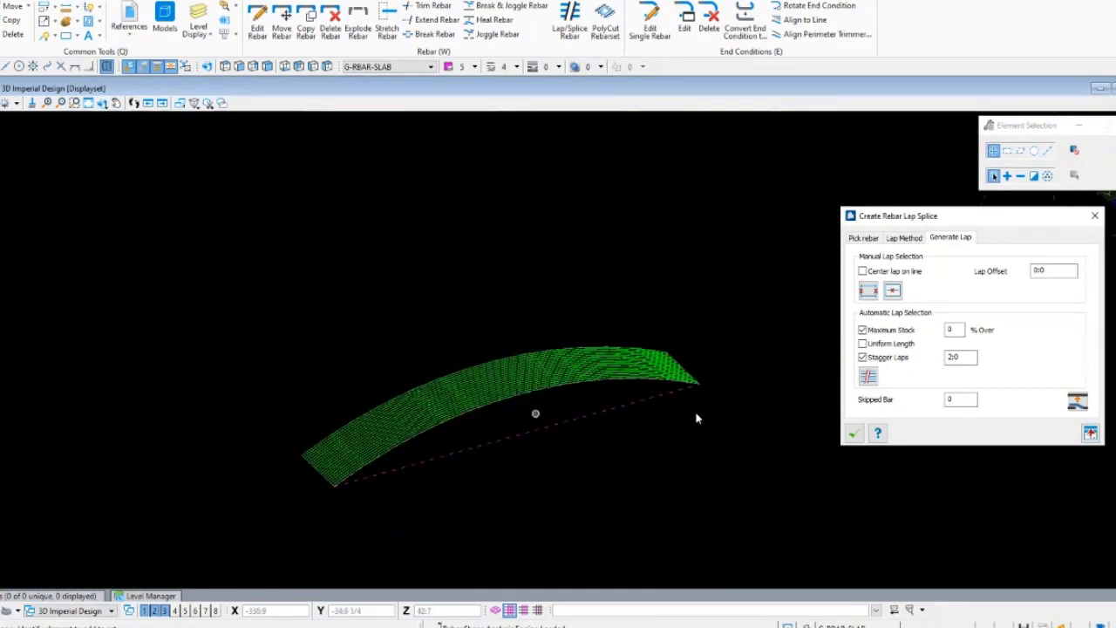
scroll(536, 413, down, 3)
middle_drag(786, 380, 588, 373)
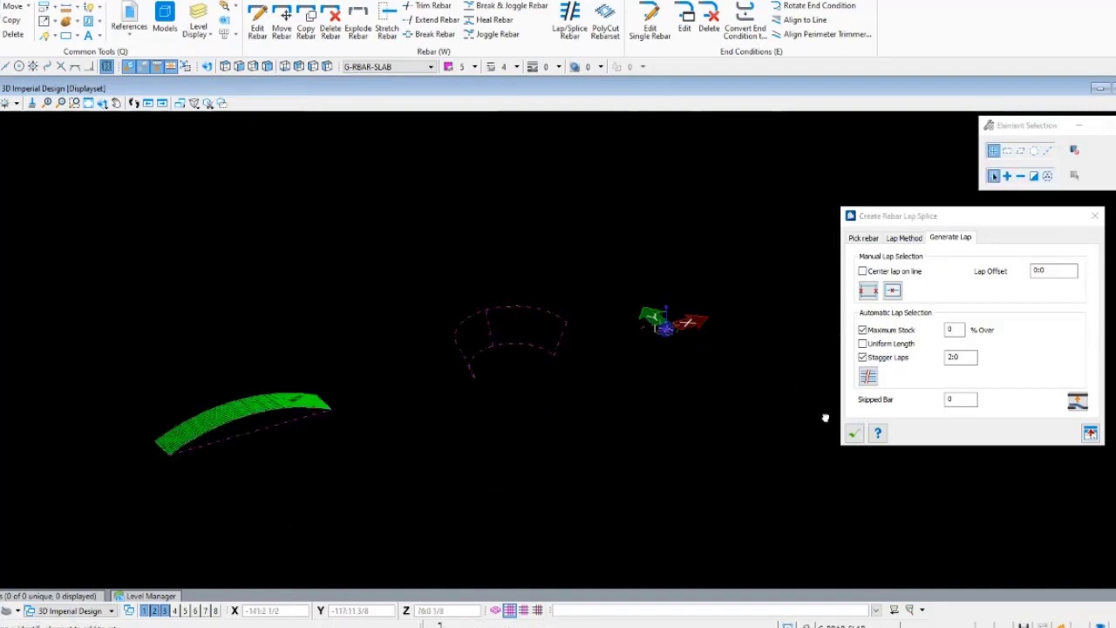
click(854, 434)
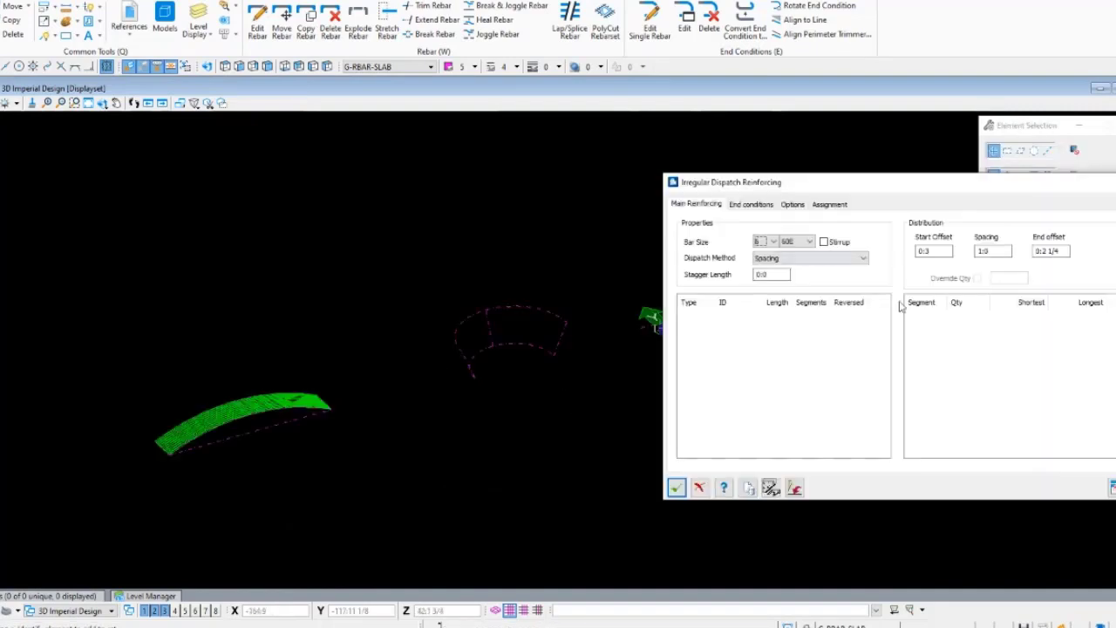
Distribute irregular reinforcing across the three straight cross lines of the empty curved wall outline, using them as guide lines.
click(771, 488)
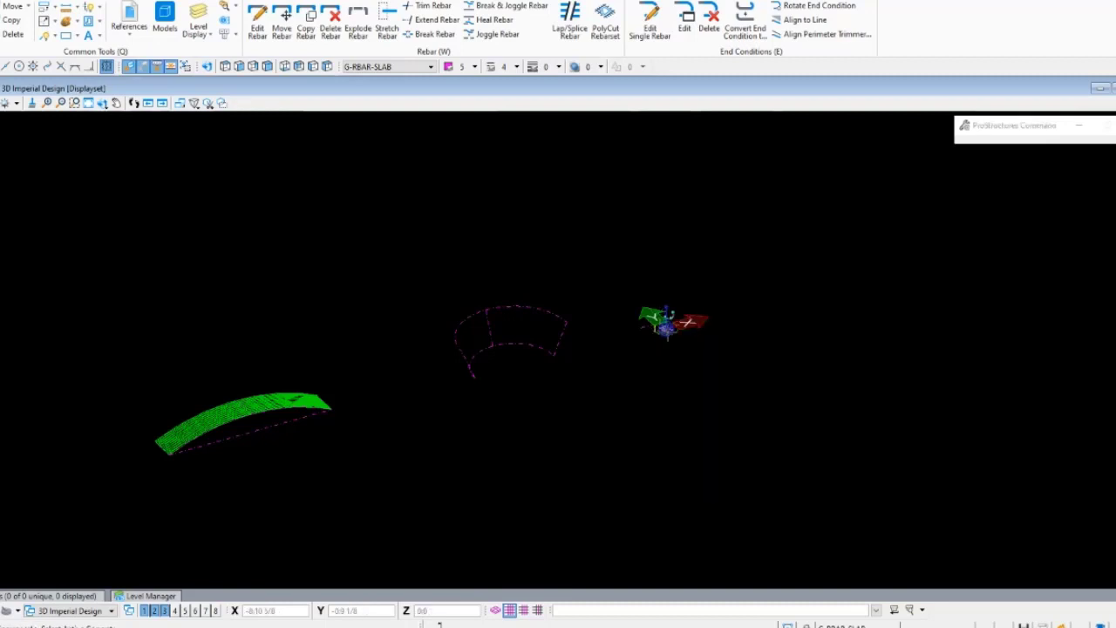
right_click(960, 371)
click(794, 492)
click(559, 341)
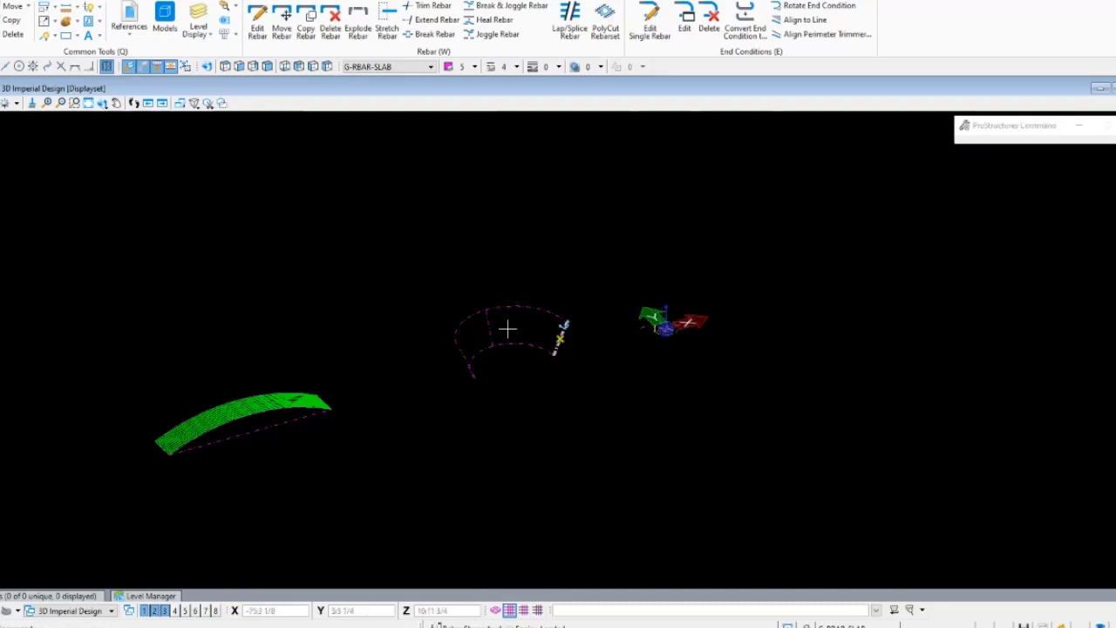
click(469, 356)
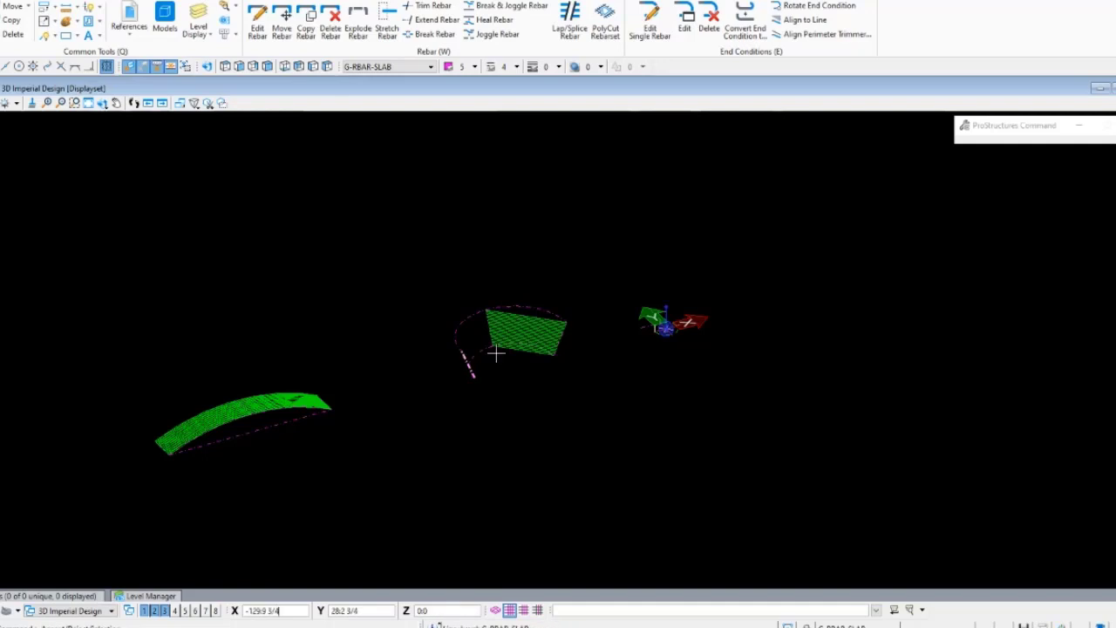
click(577, 424)
right_click(569, 422)
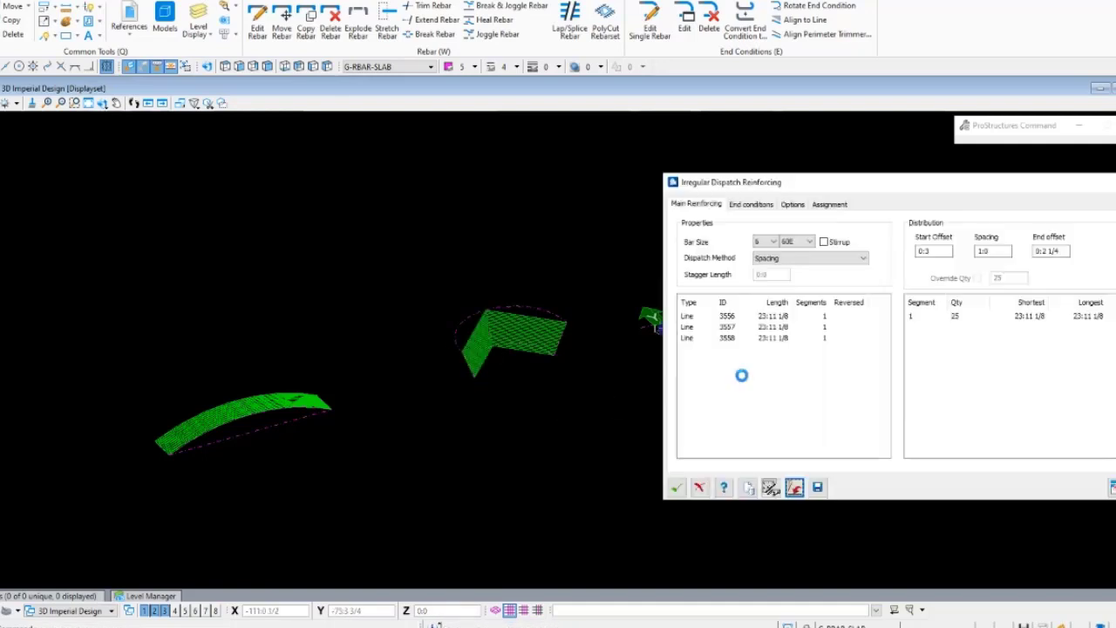
Turn the curved wall's middle guide line into an arc intermediate point and accept the reinforcing.
right_click(740, 329)
click(768, 360)
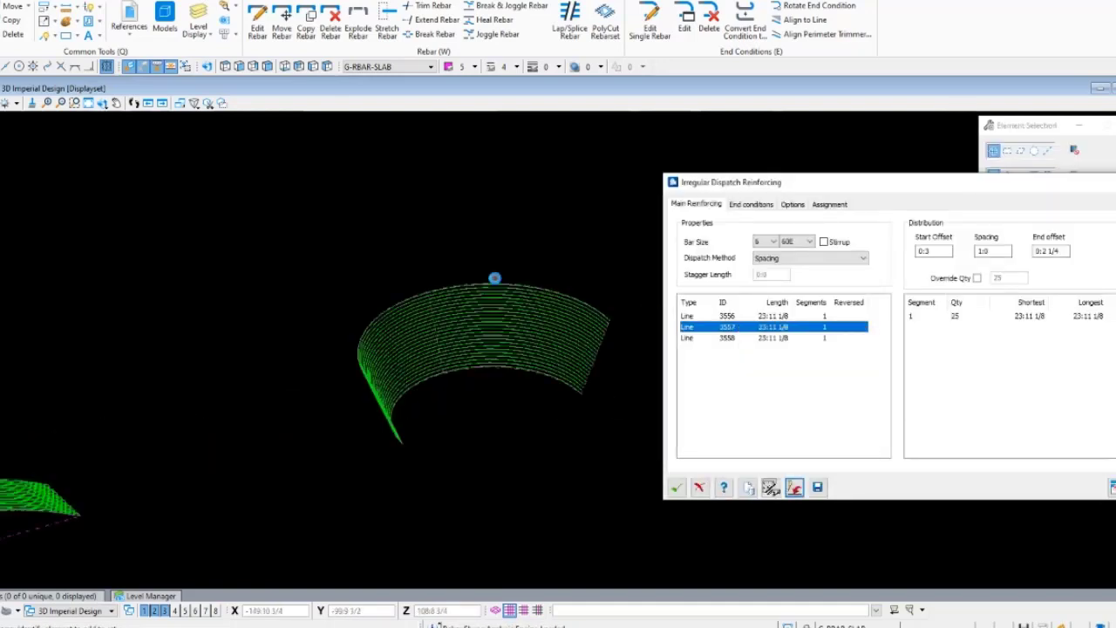
shift+middle_drag(495, 277, 576, 375)
click(677, 487)
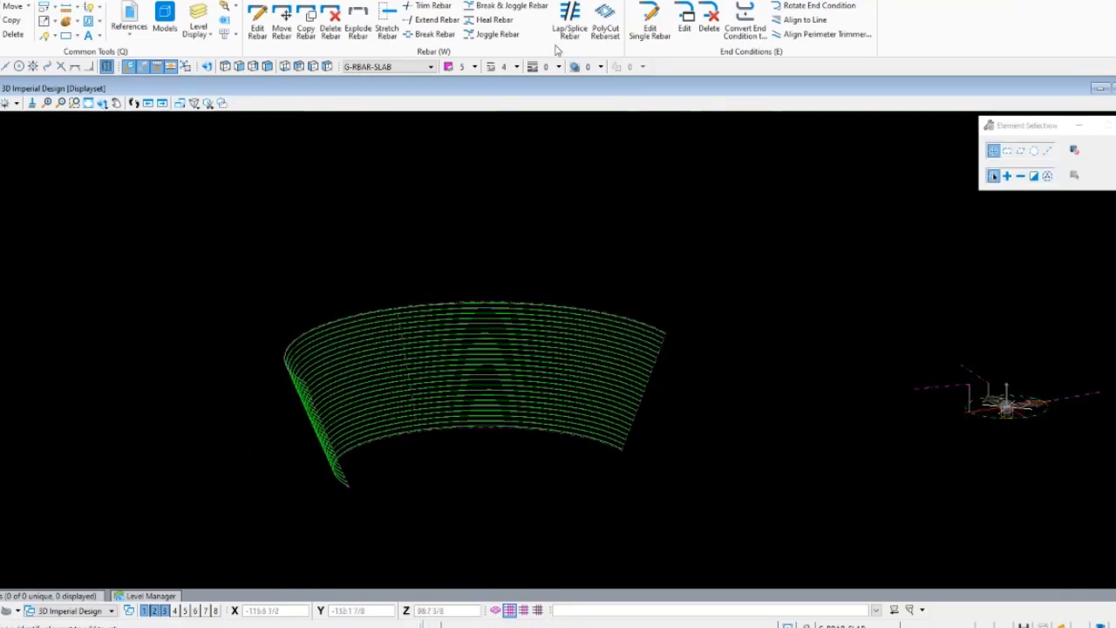
Select the curved wall's rebar for lap splicing and set its stock length to 40:0.
click(569, 21)
click(864, 329)
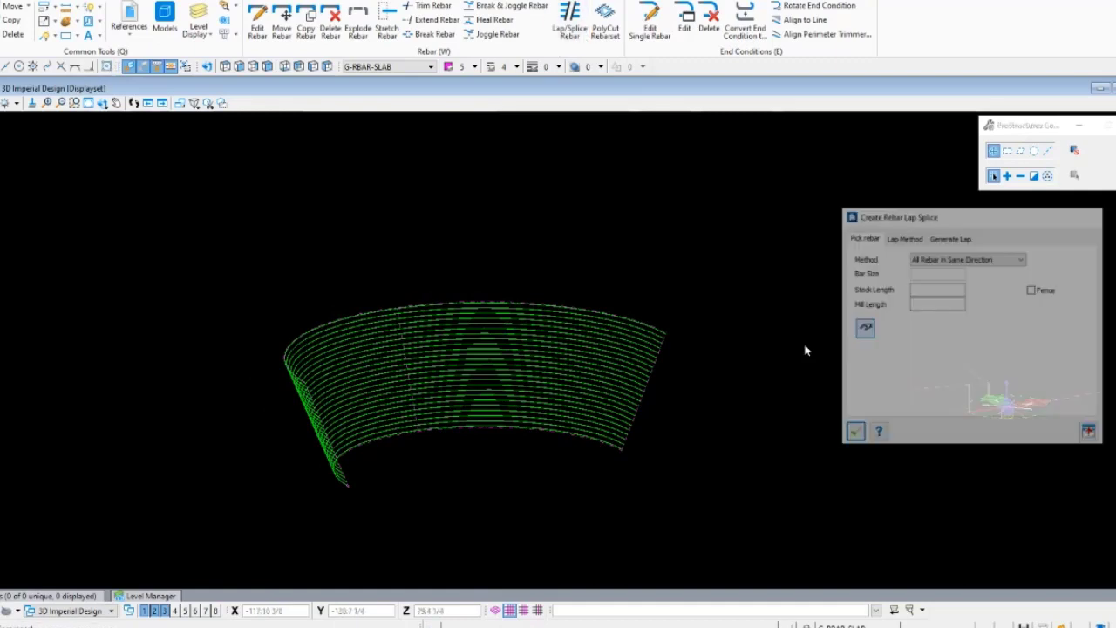
click(585, 349)
double_click(921, 290)
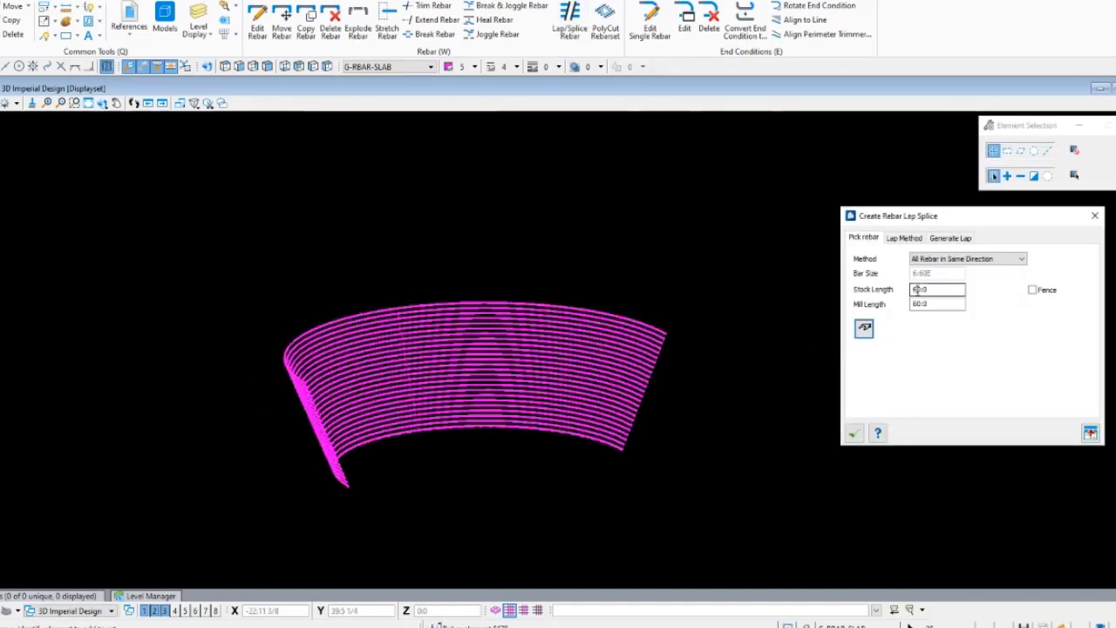
text(40)
key(Tab)
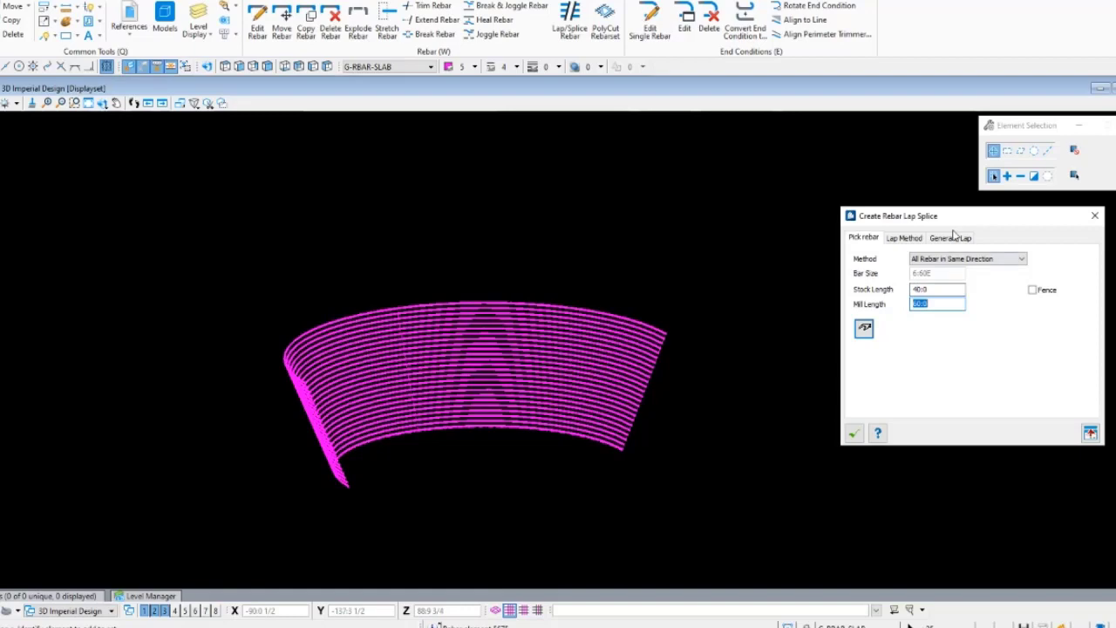
Generate automatic laps on the curved wall's rebar using maximum stock and a 2:0 stagger, check them and finish the lap splice.
click(954, 237)
click(868, 377)
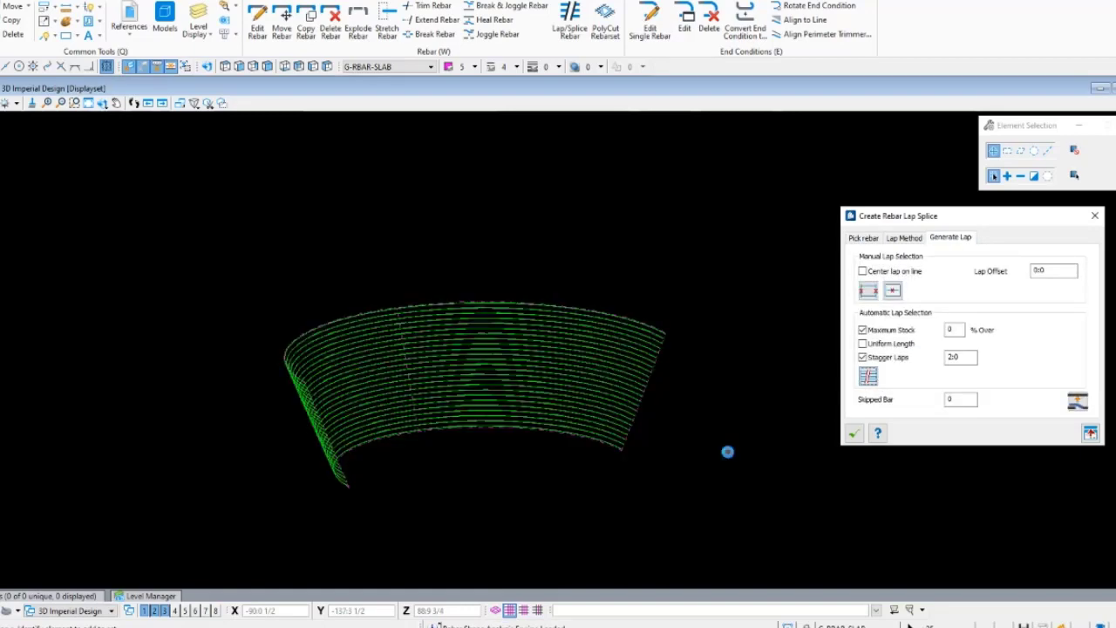
scroll(652, 378, up, 3)
scroll(427, 418, up, 2)
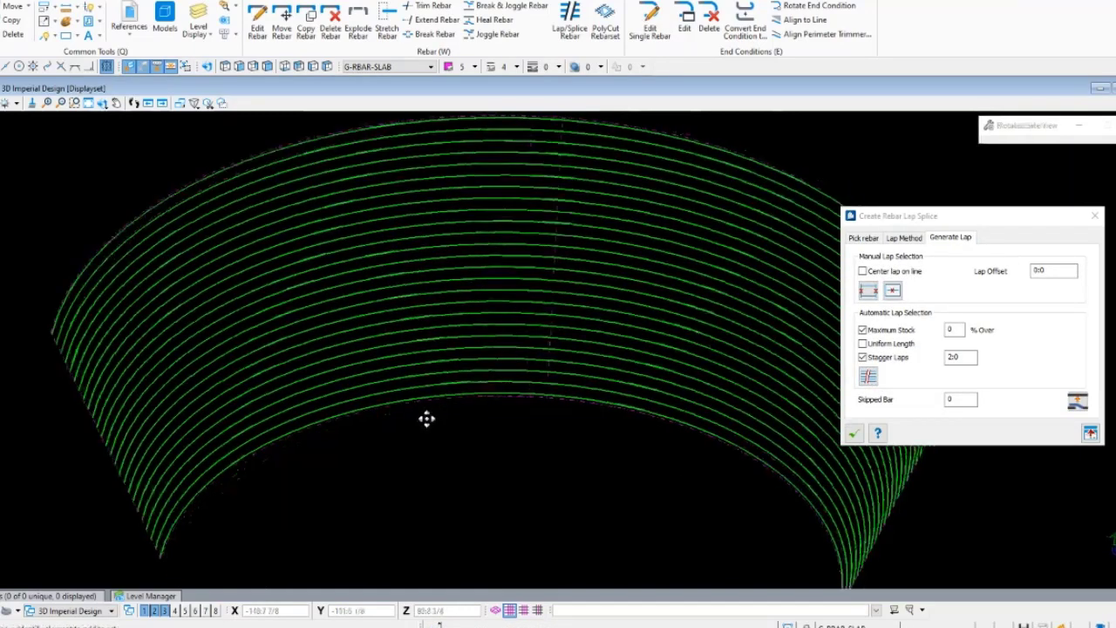
scroll(439, 331, up, 2)
scroll(305, 319, down, 3)
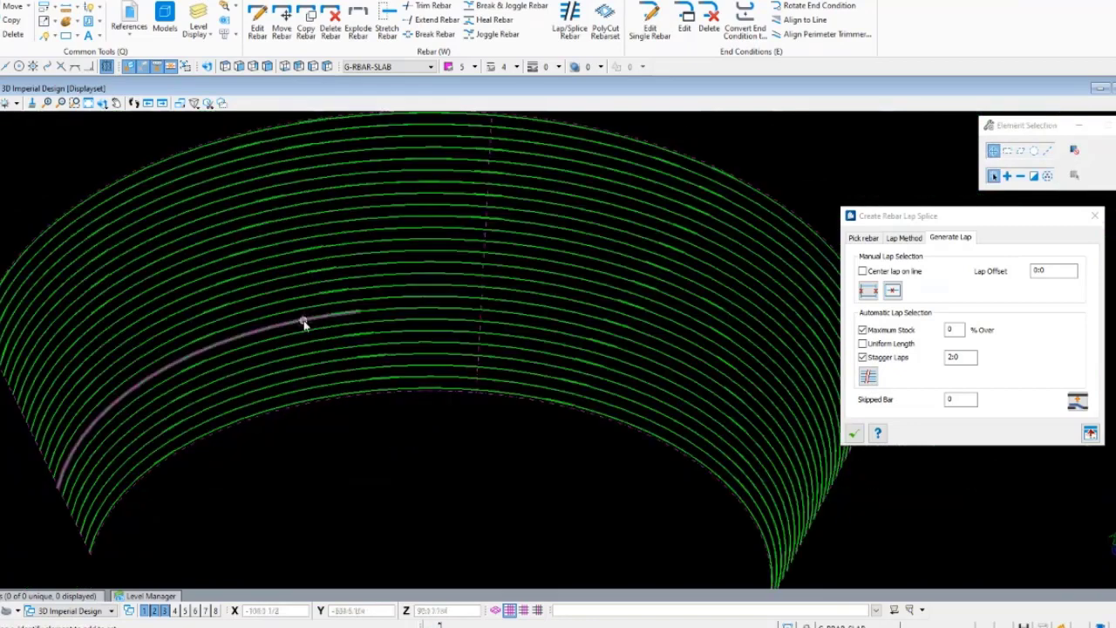
mouse_move(457, 308)
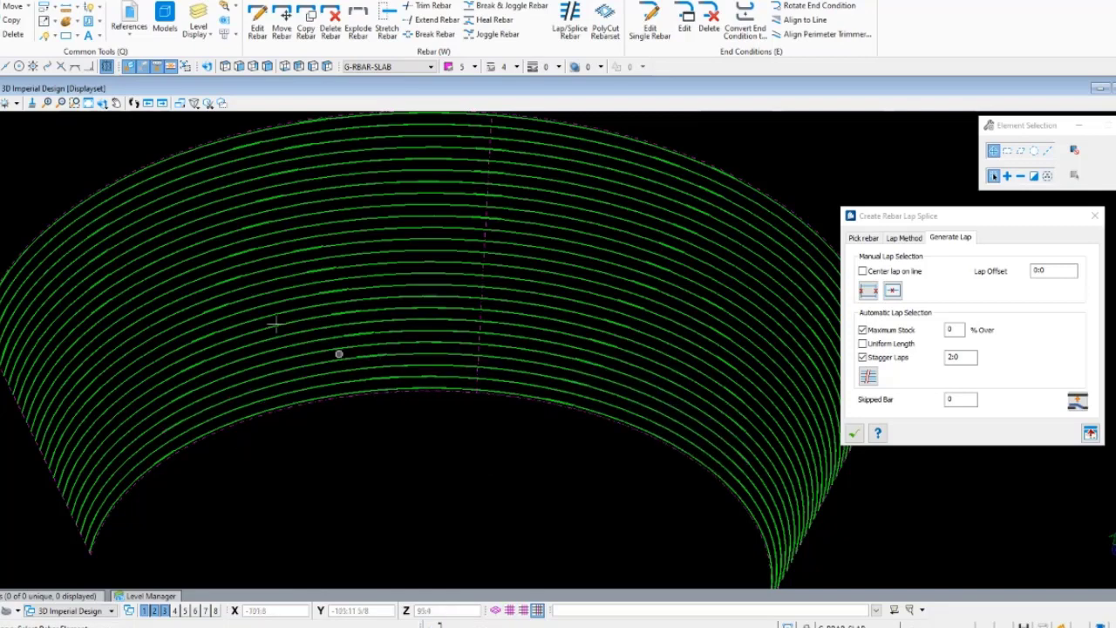
scroll(275, 324, down, 5)
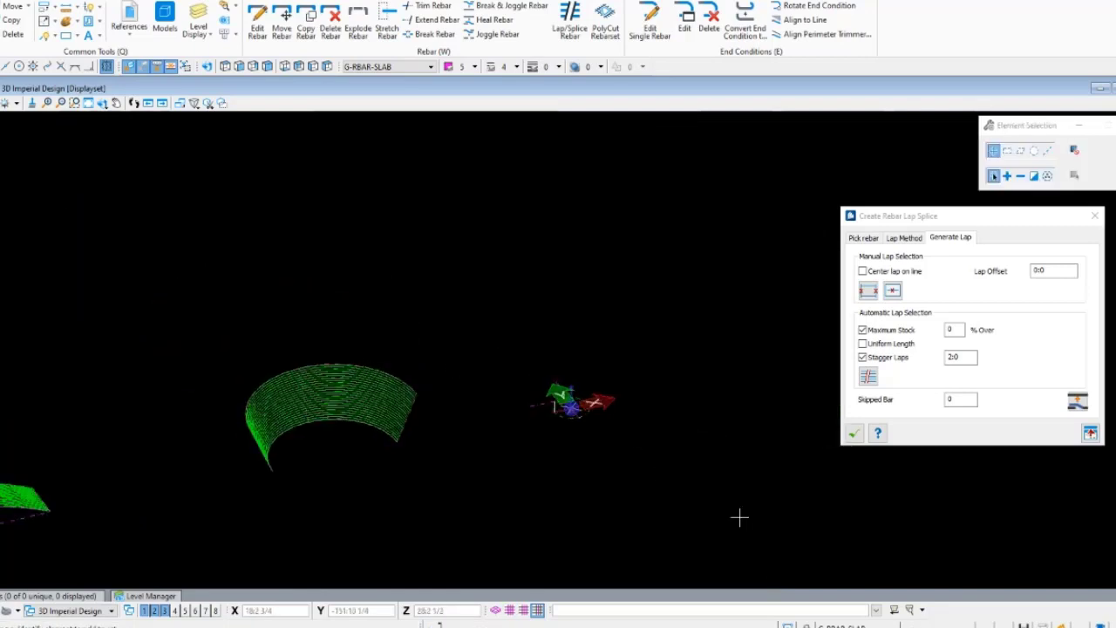
shift+middle_drag(728, 455, 580, 430)
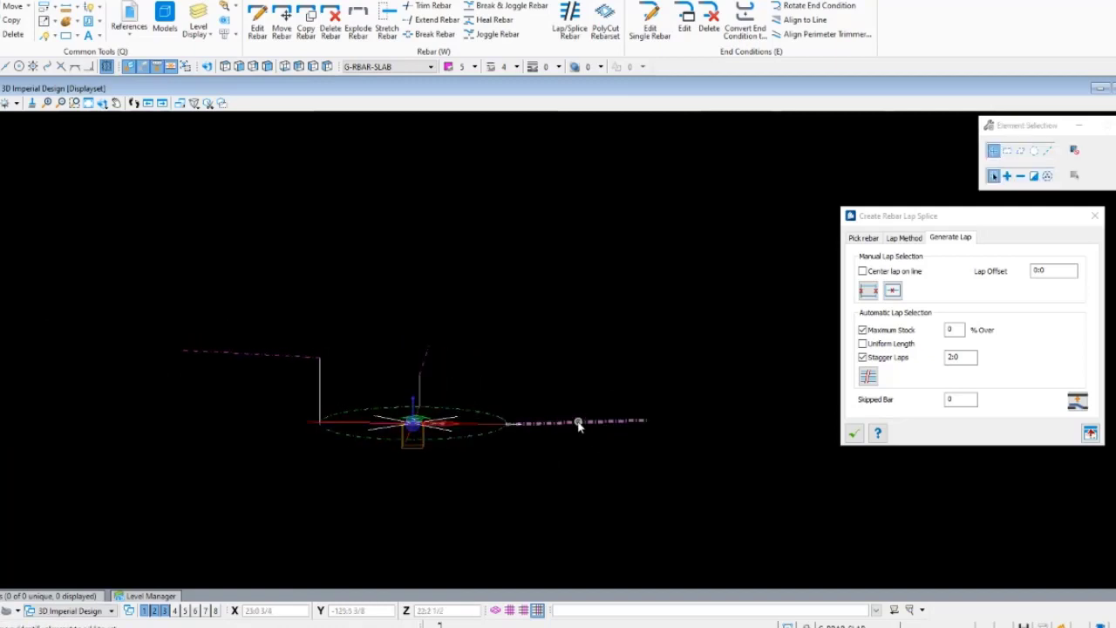
click(579, 424)
click(855, 432)
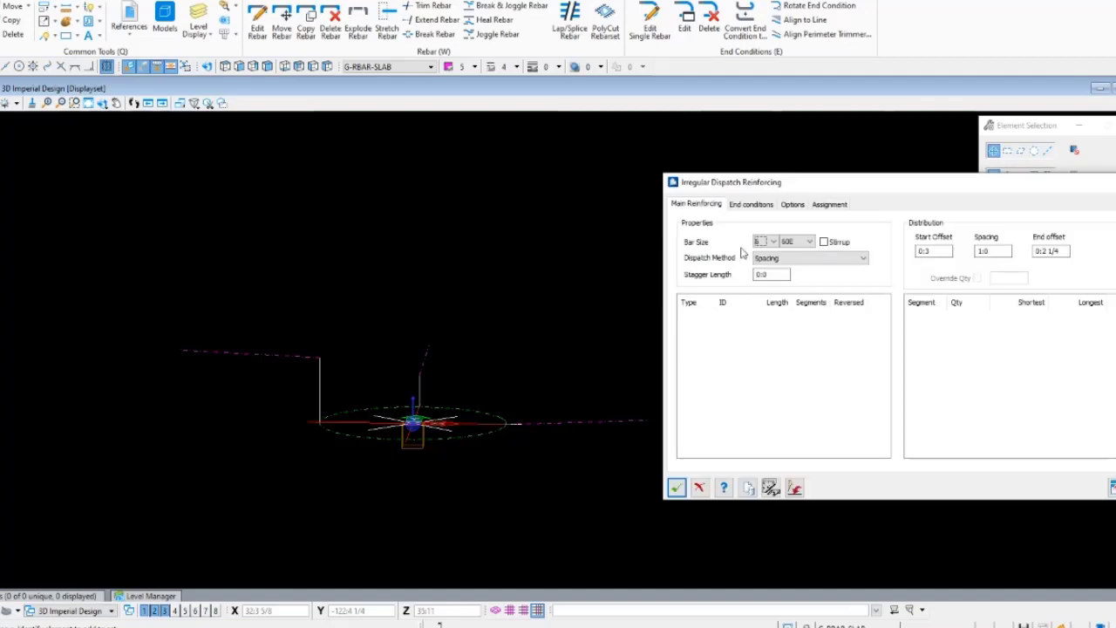
Assign the irregular reinforcing to the small concrete block at the centre of the circular layout.
click(768, 487)
click(410, 460)
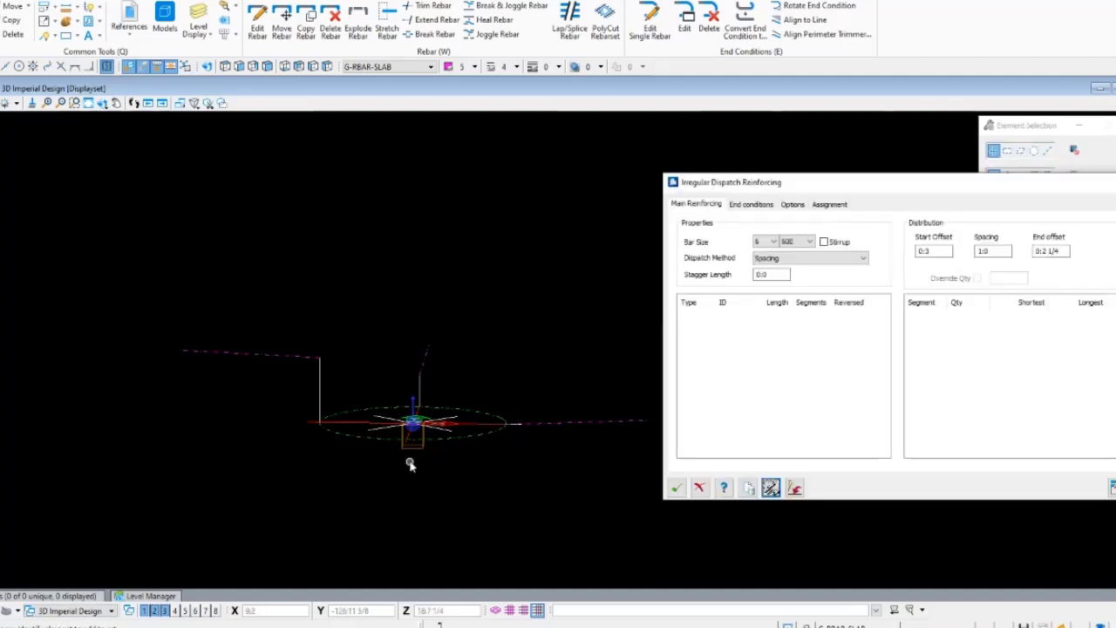
click(770, 488)
click(420, 445)
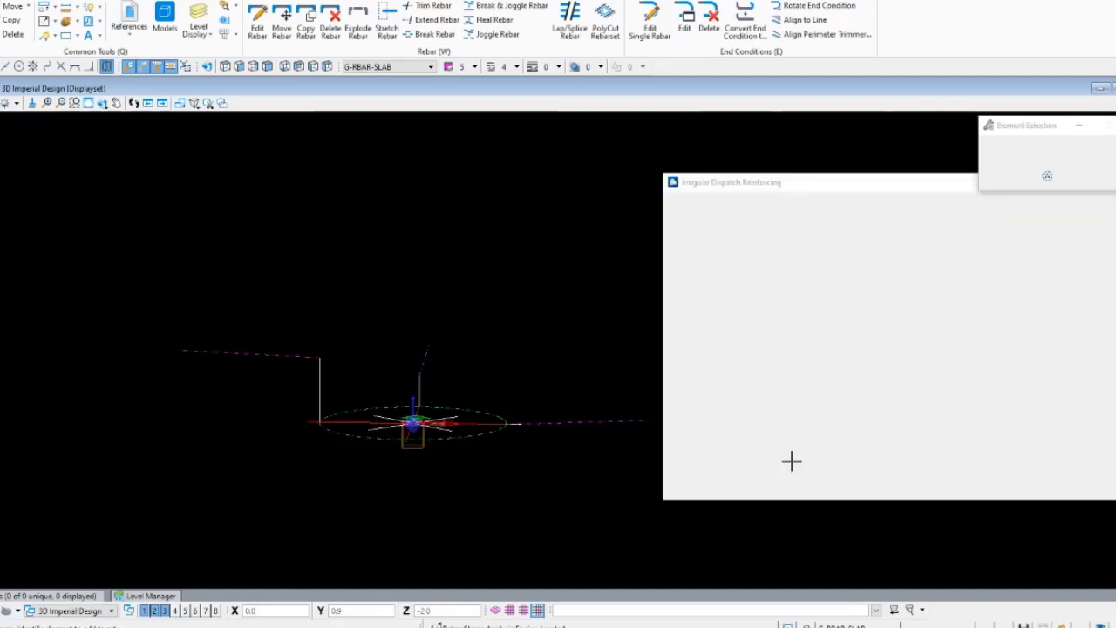
Distribute the irregular reinforcing across the three dashed radial lines around the circle, using them as guide lines.
click(795, 488)
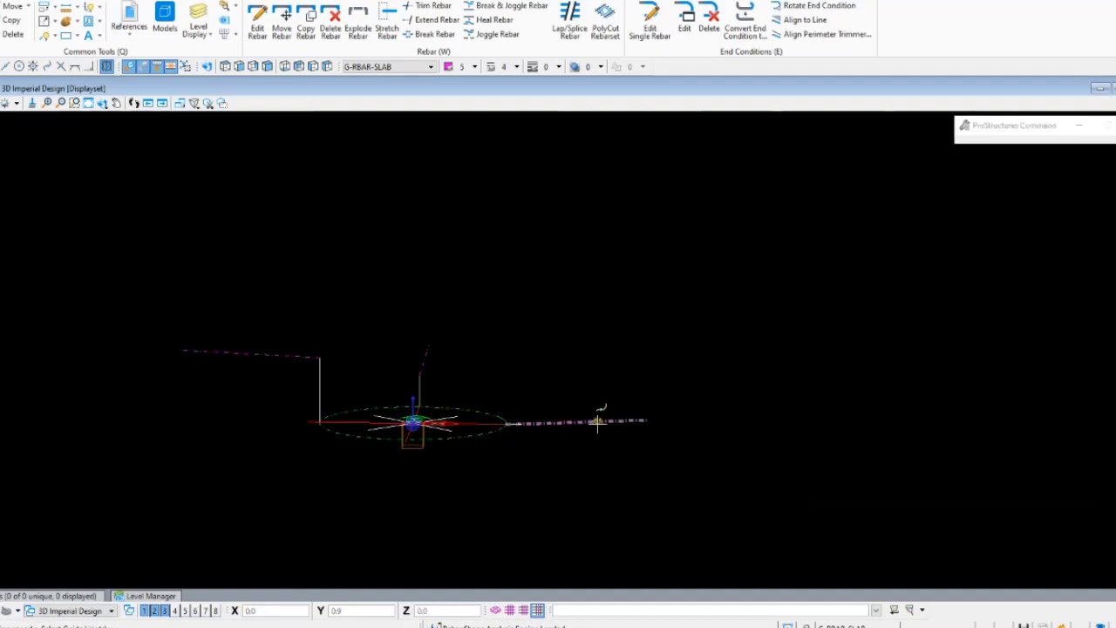
click(431, 351)
click(269, 354)
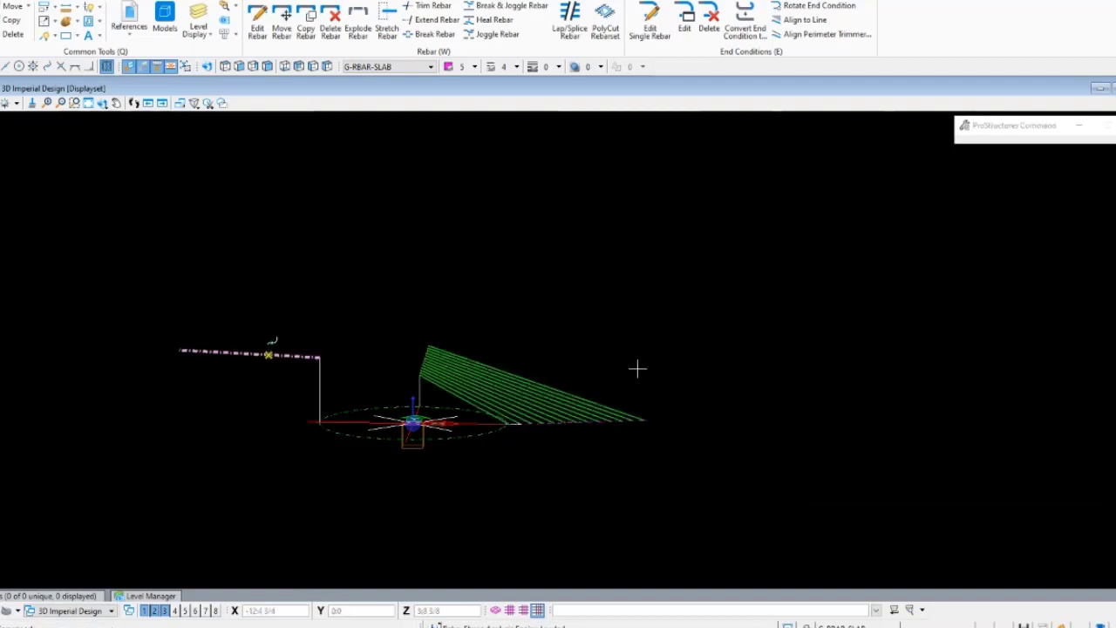
shift+middle_drag(685, 368, 277, 471)
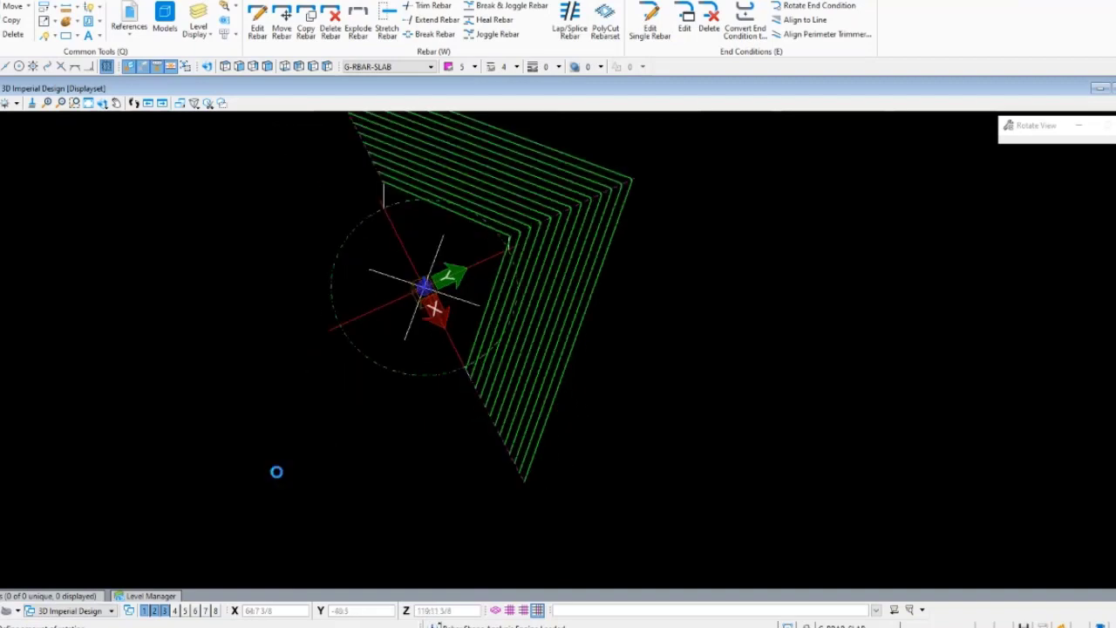
right_click(296, 493)
Turn the circular layout's middle guide line into an arc intermediate point and accept the reinforcing.
right_click(768, 328)
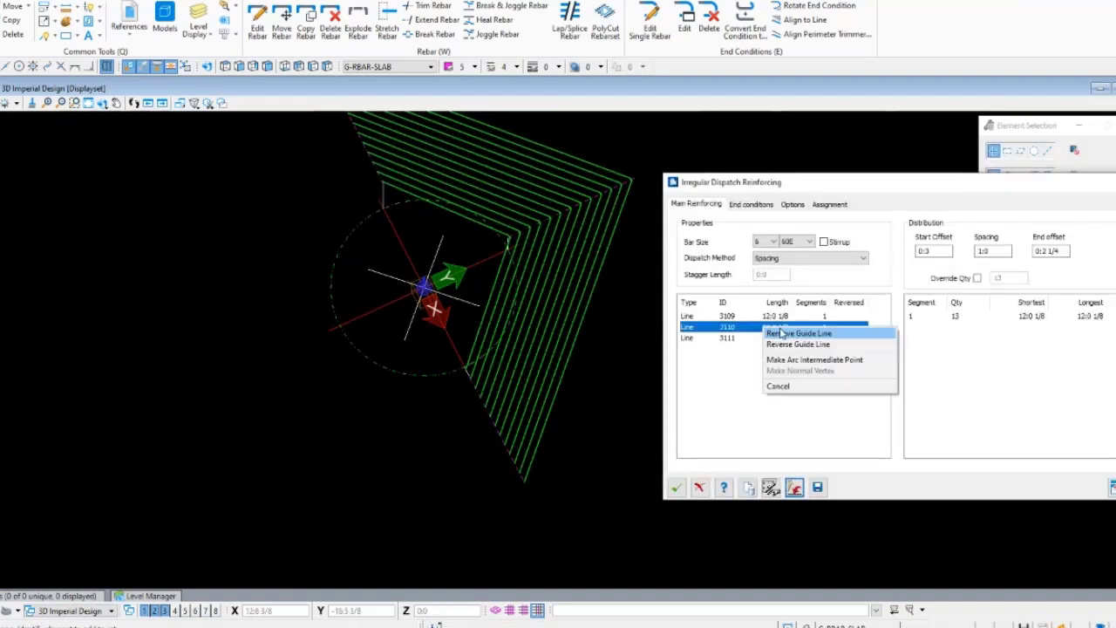
click(792, 359)
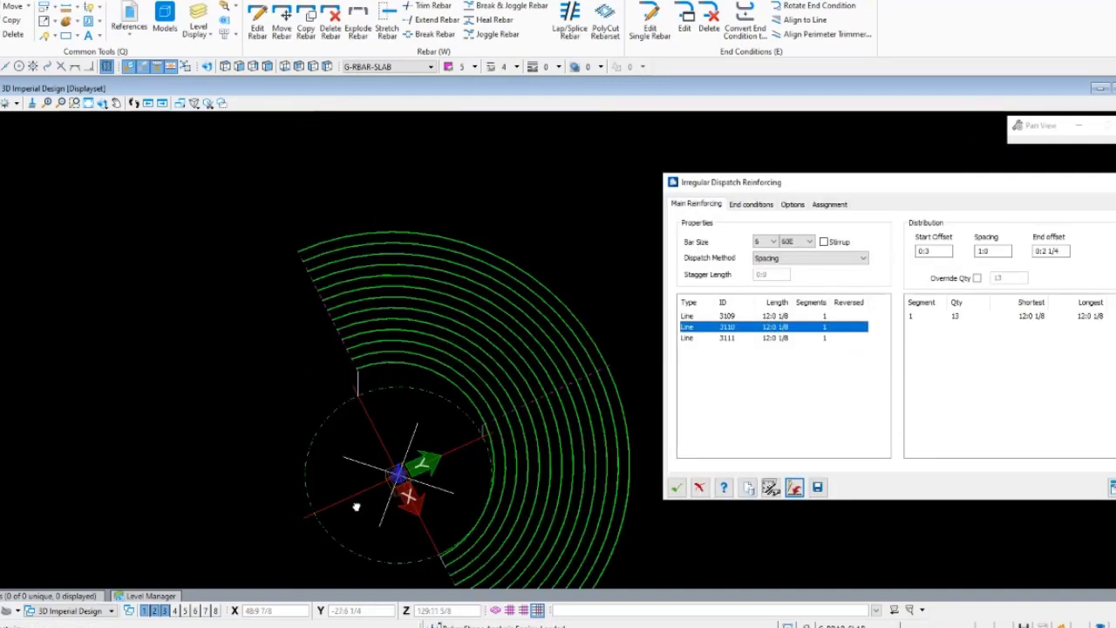
click(319, 459)
click(264, 69)
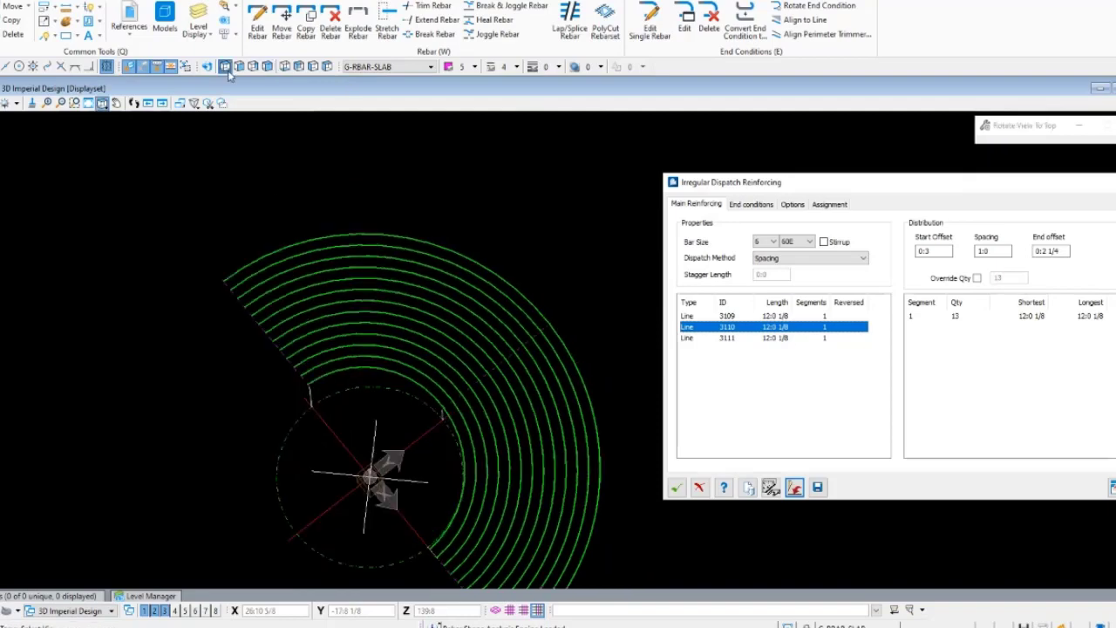
mouse_move(553, 410)
middle_down()
mouse_move(495, 389)
mouse_move(426, 389)
mouse_move(462, 361)
mouse_move(401, 242)
mouse_move(130, 259)
mouse_move(571, 397)
middle_up()
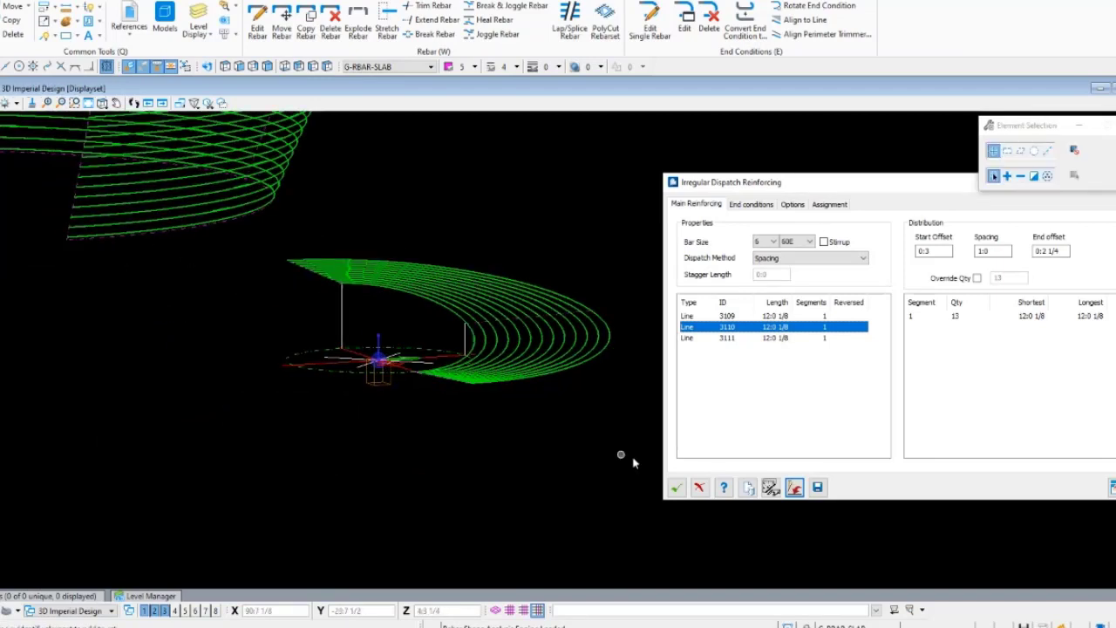
click(677, 487)
Select all the circular layout's rebar for lap splicing and set its stock length.
click(586, 23)
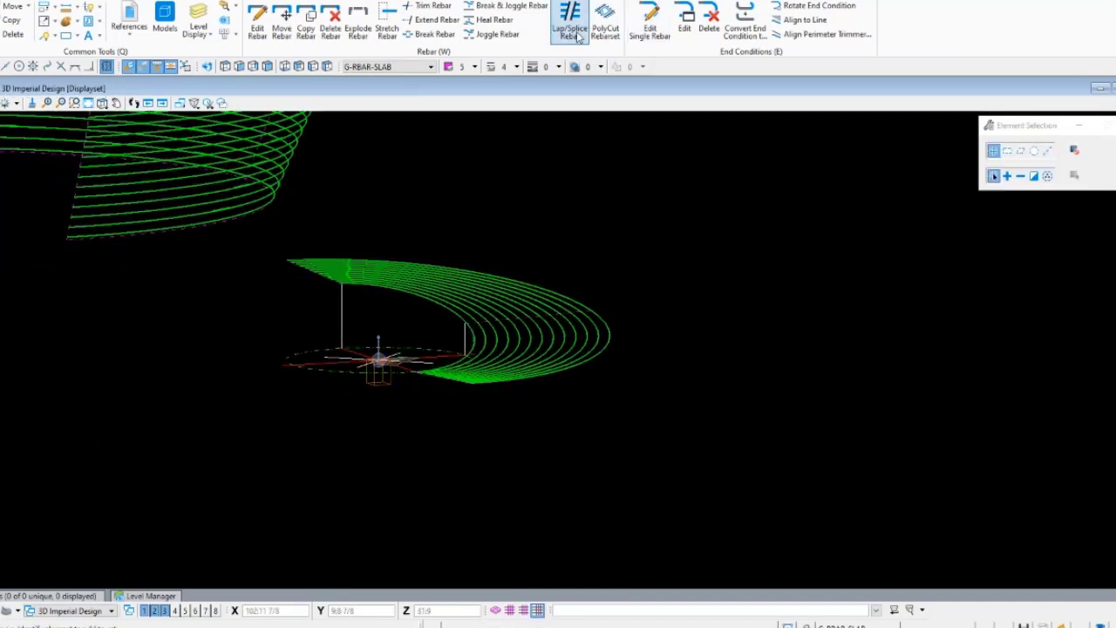
click(872, 336)
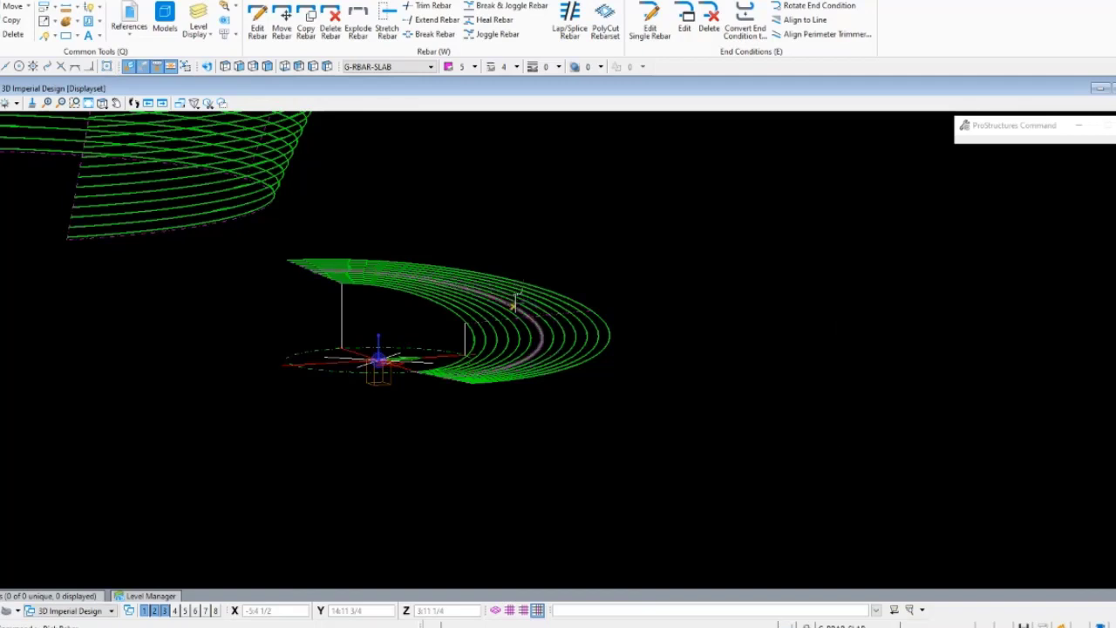
click(514, 298)
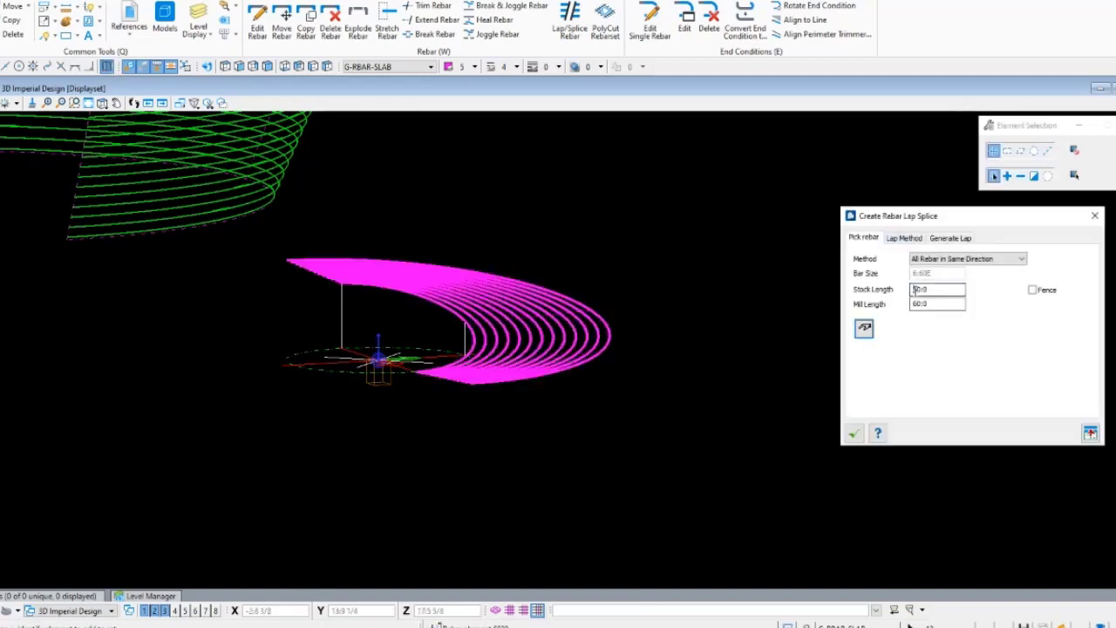
double_click(920, 289)
key(Tab)
Generate automatic laps on the circular layout's rebar using maximum stock with lap staggering turned off.
click(952, 238)
click(863, 357)
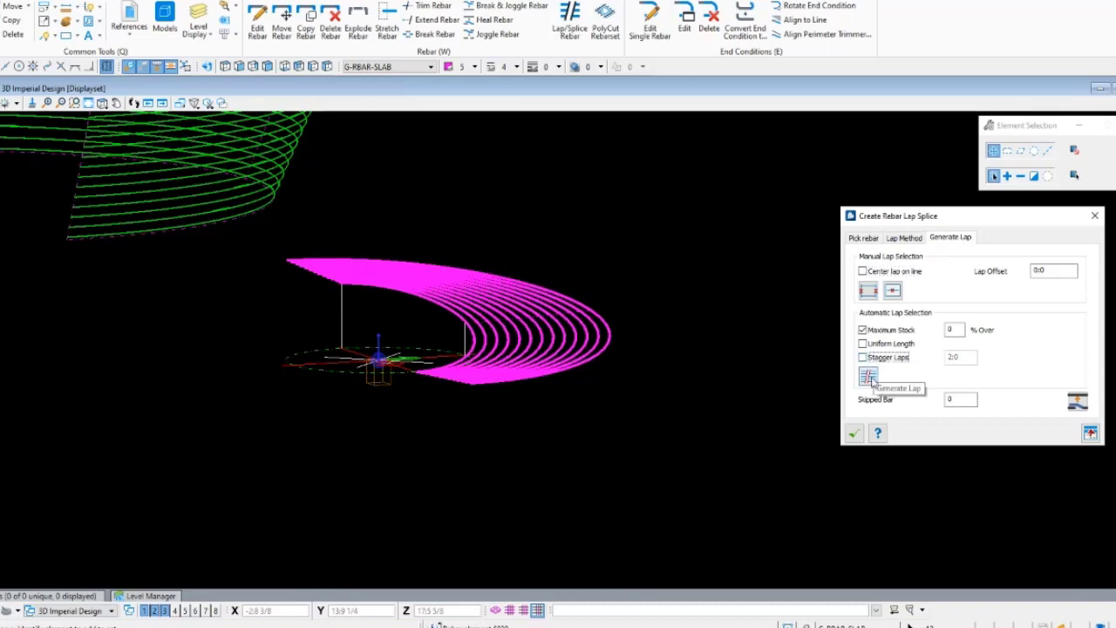
click(868, 375)
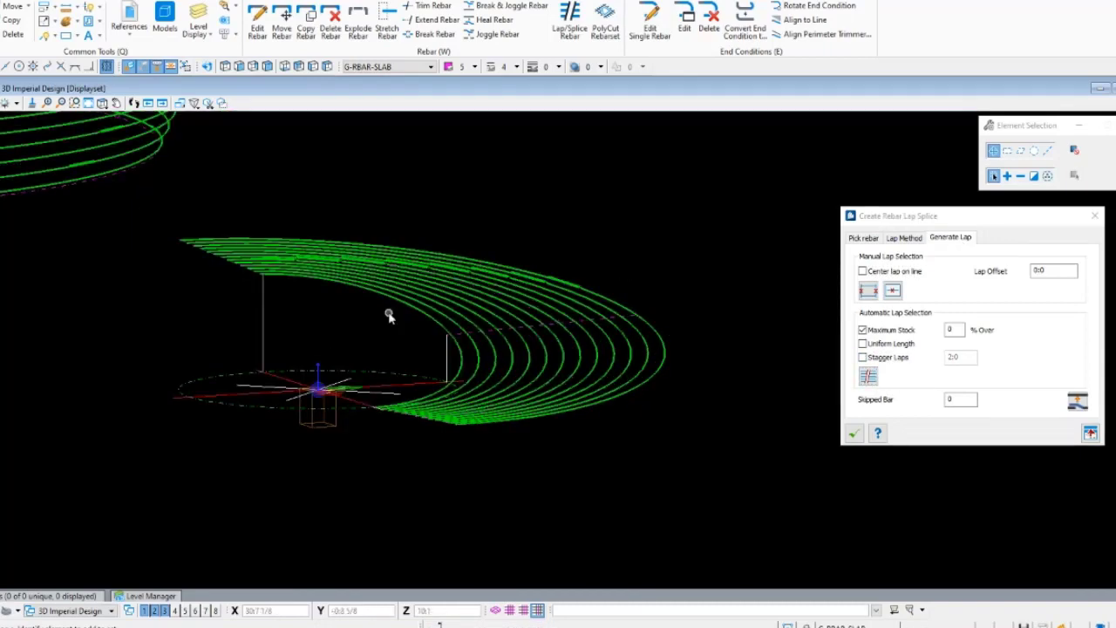
Examine the generated laps along the curved bars, review the neighbouring rebar layouts and finish the lap splice.
shift+middle_drag(389, 314, 713, 388)
scroll(518, 261, up, 5)
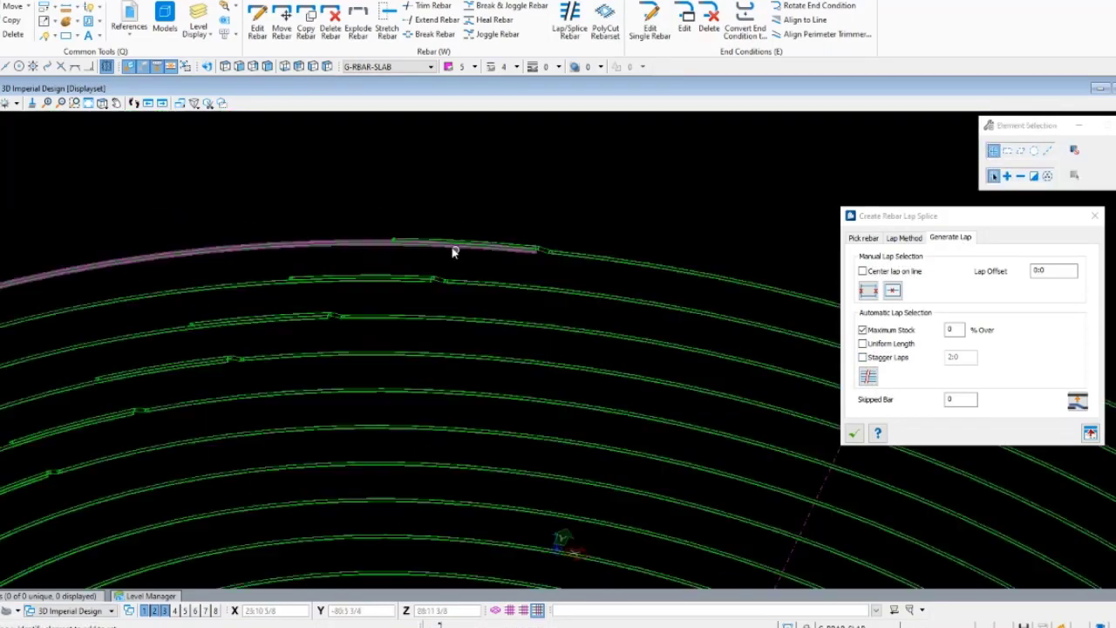
shift+middle_drag(450, 331, 658, 184)
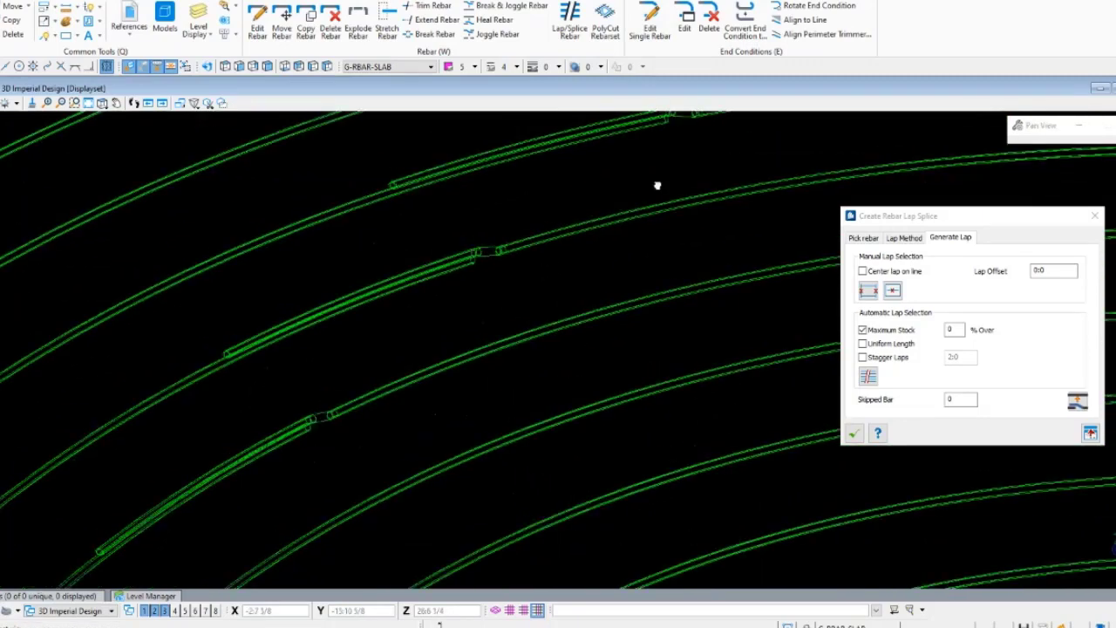
scroll(257, 417, down, 5)
scroll(281, 451, down, 5)
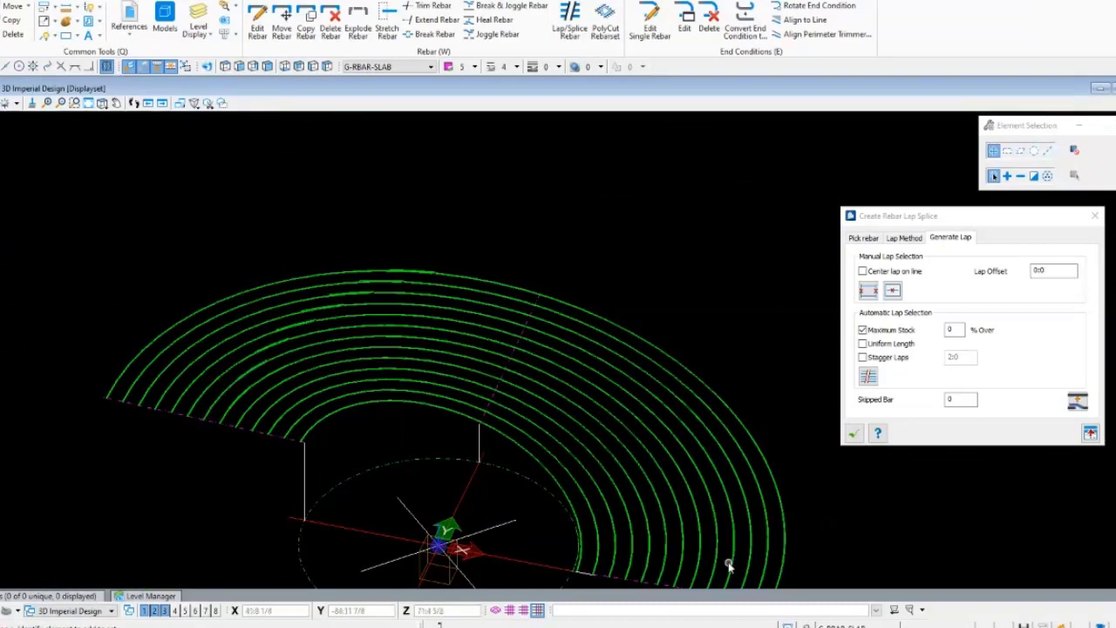
shift+middle_drag(462, 428, 526, 359)
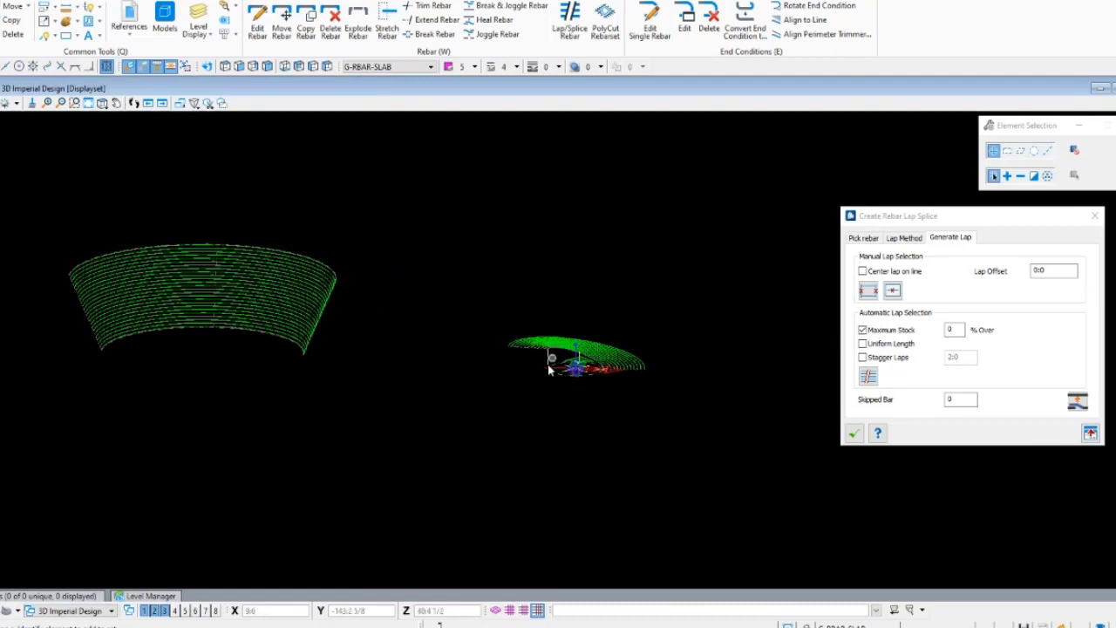
shift+middle_drag(462, 409, 487, 439)
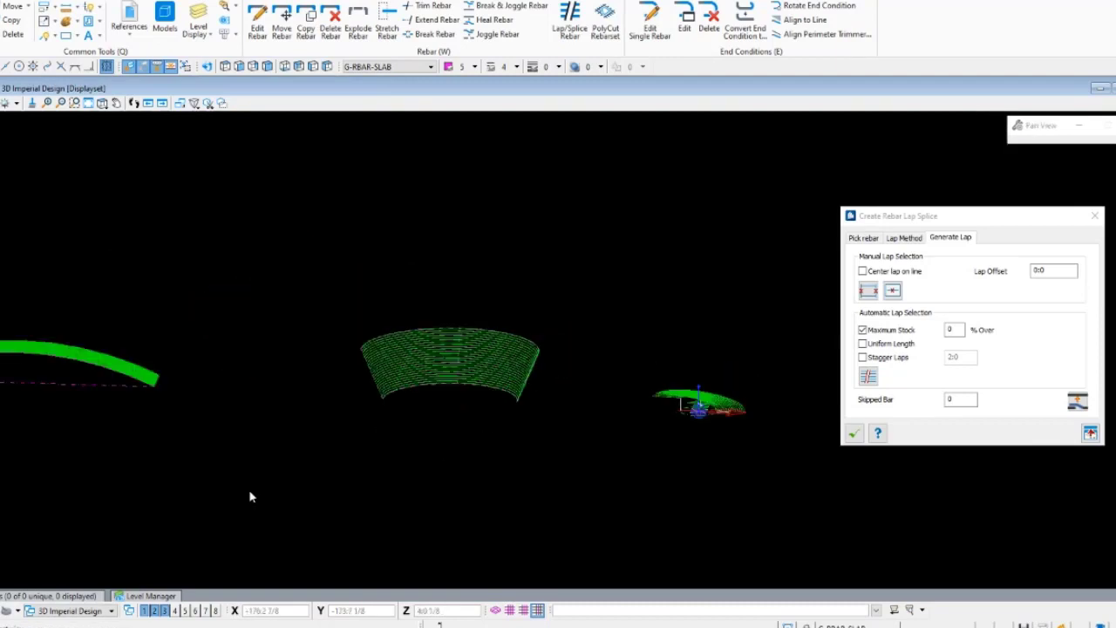
shift+middle_drag(250, 496, 473, 463)
middle_drag(567, 438, 424, 427)
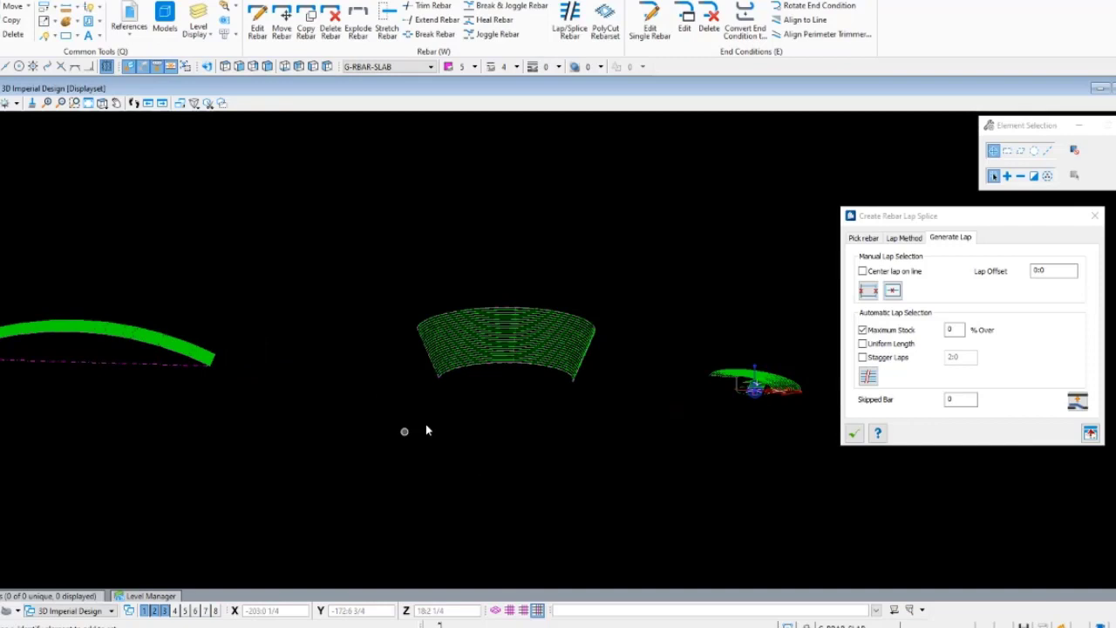
click(854, 434)
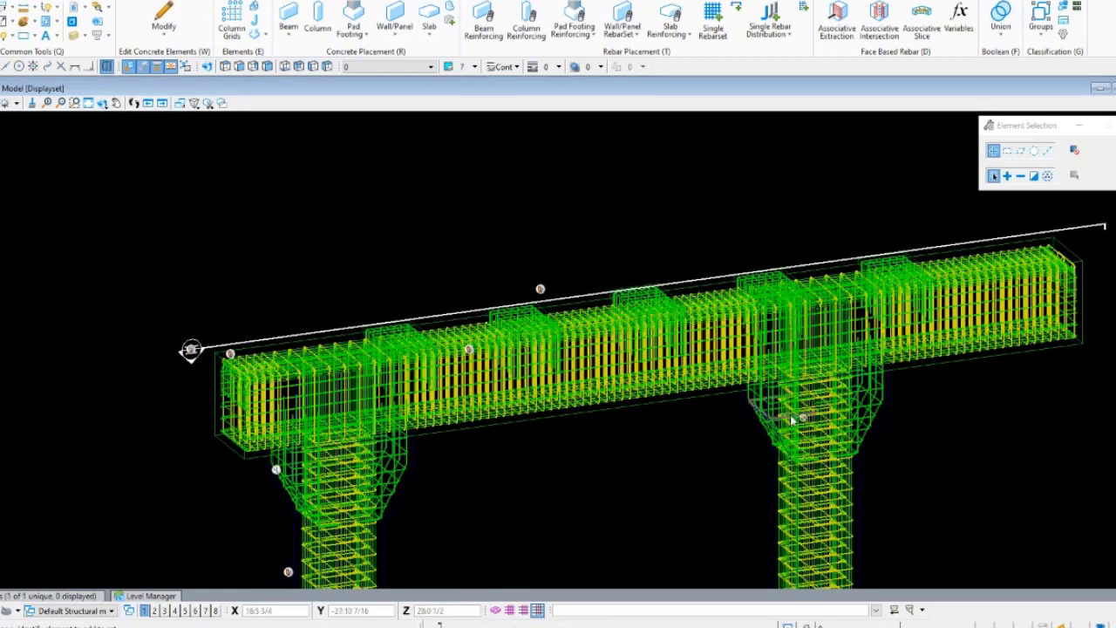
Open the rebar Schedule Generator for the bridge pier model and show its schedule options.
scroll(720, 428, down, 5)
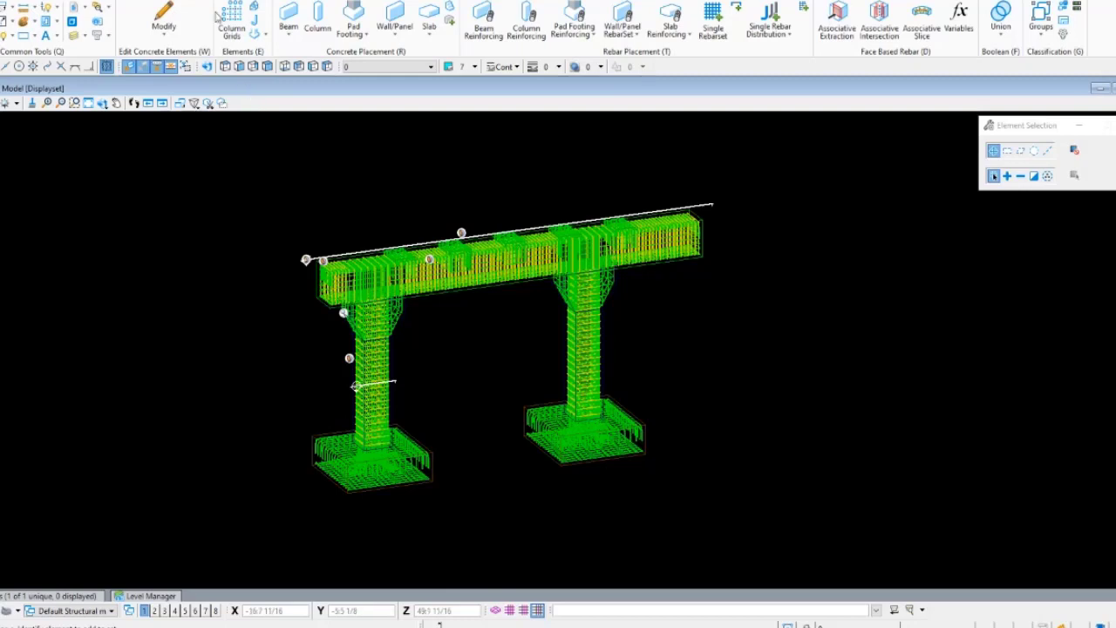
click(276, 1)
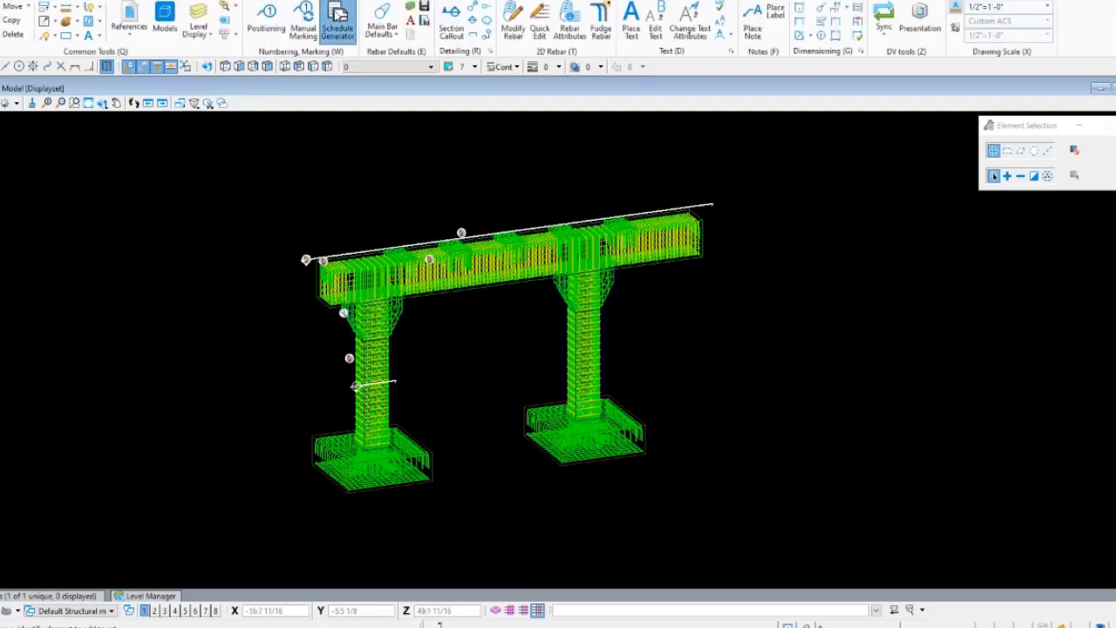
click(338, 22)
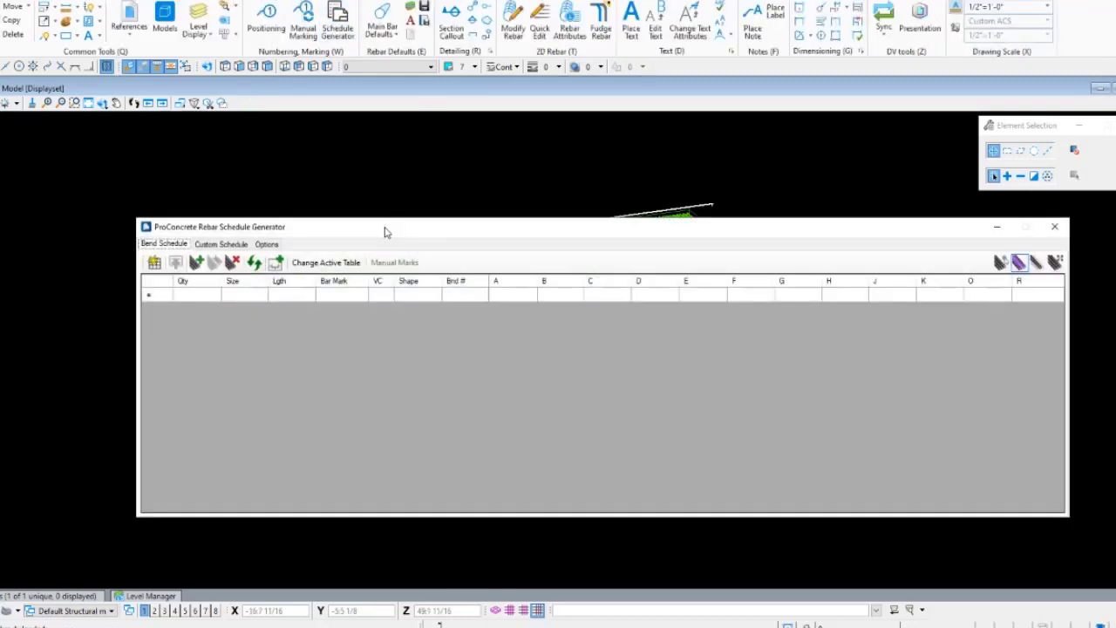
drag(387, 232, 366, 252)
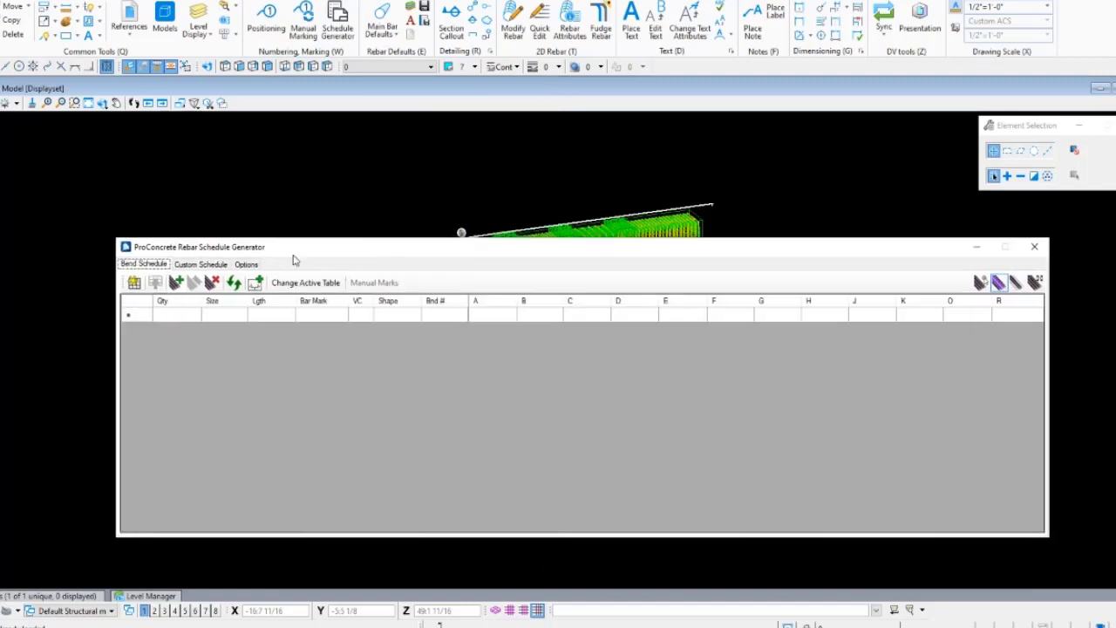
click(247, 264)
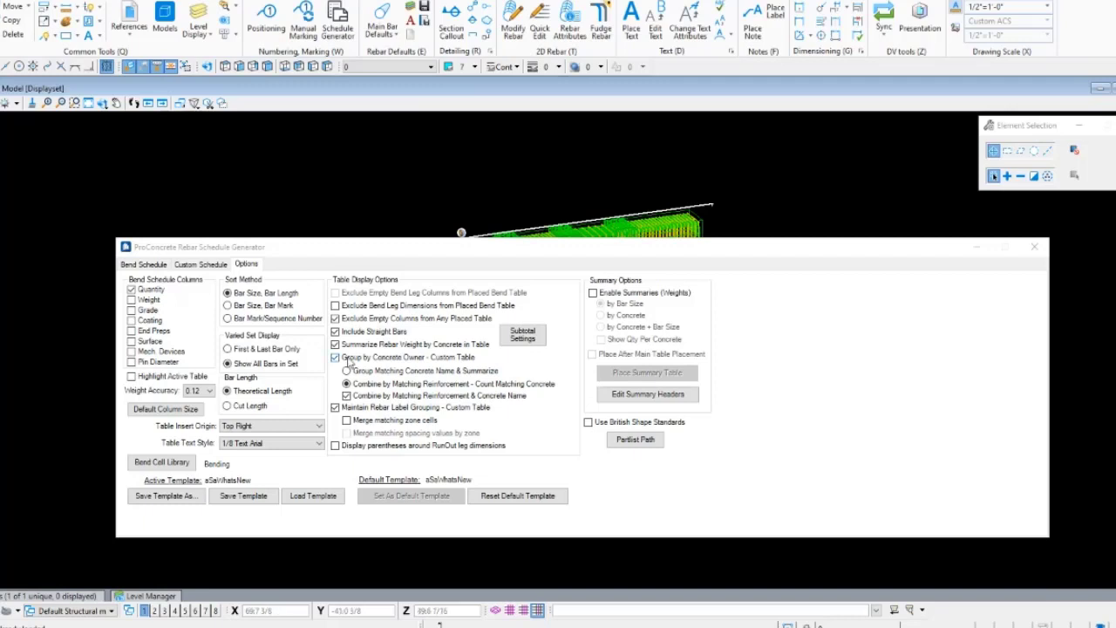
Set the bend schedule's weight accuracy to 0.
click(162, 395)
click(207, 395)
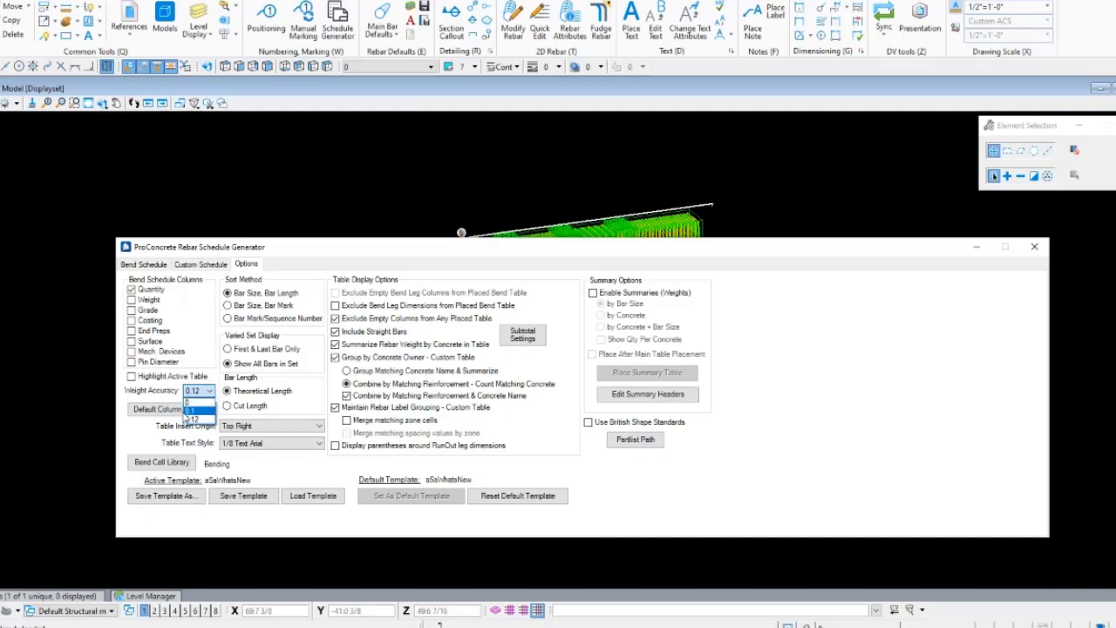
click(192, 402)
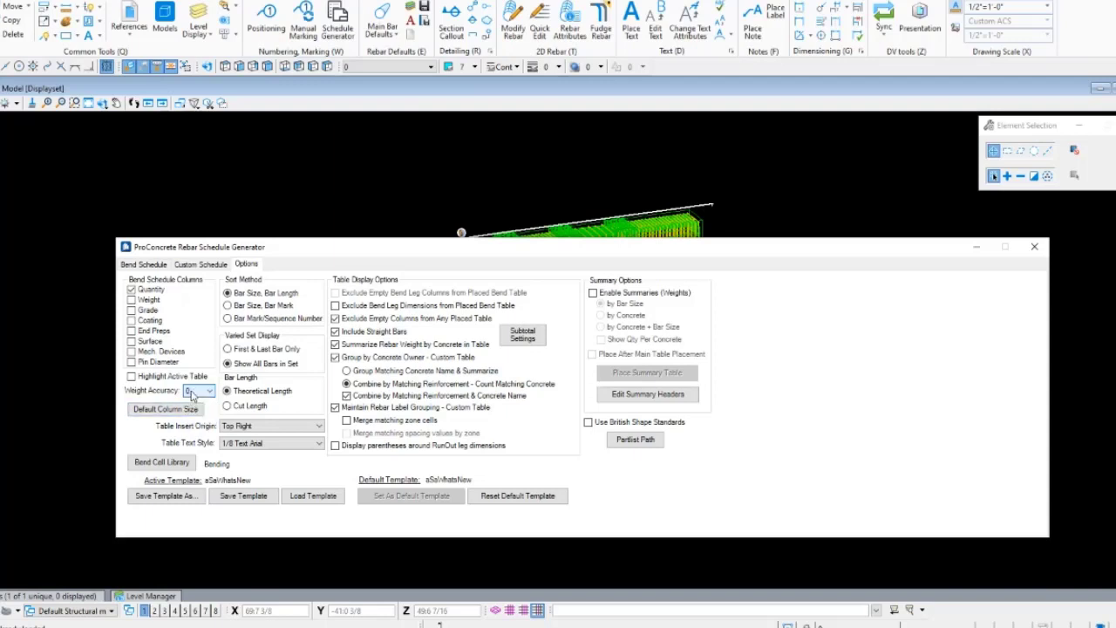
click(193, 392)
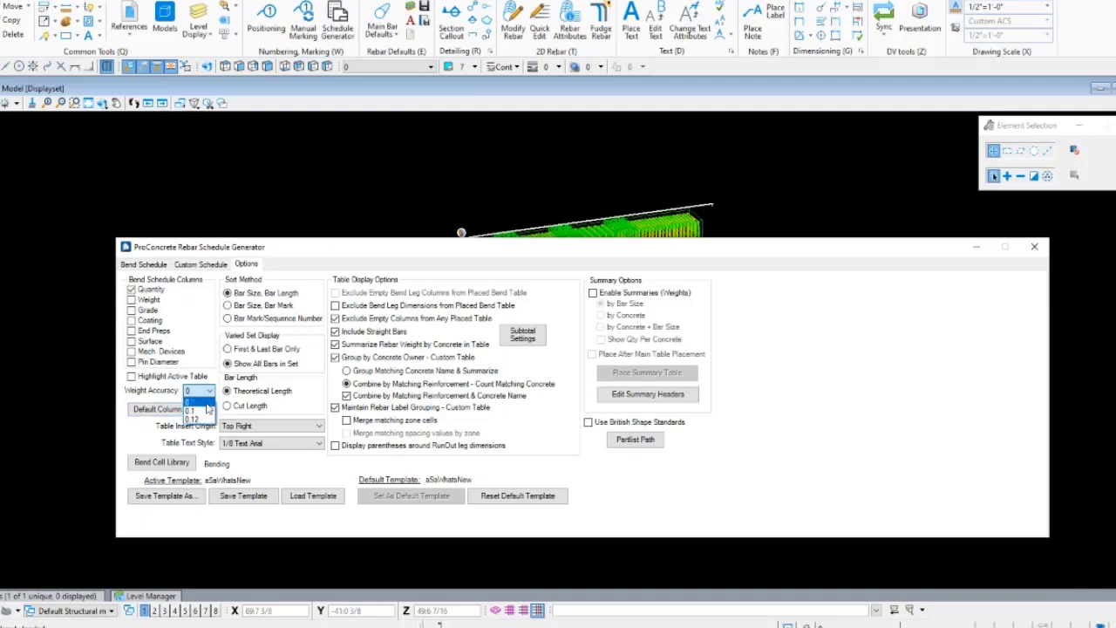
click(198, 392)
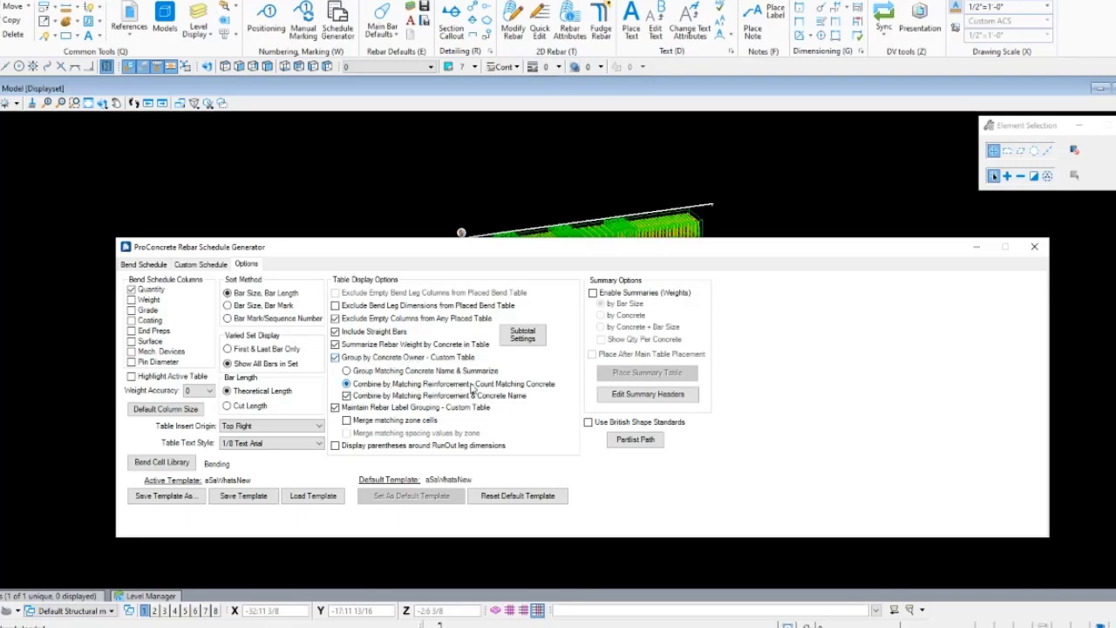
Move the schedule options window aside to view the pier's beam, columns and footings alongside the concrete grouping options.
drag(462, 256, 480, 493)
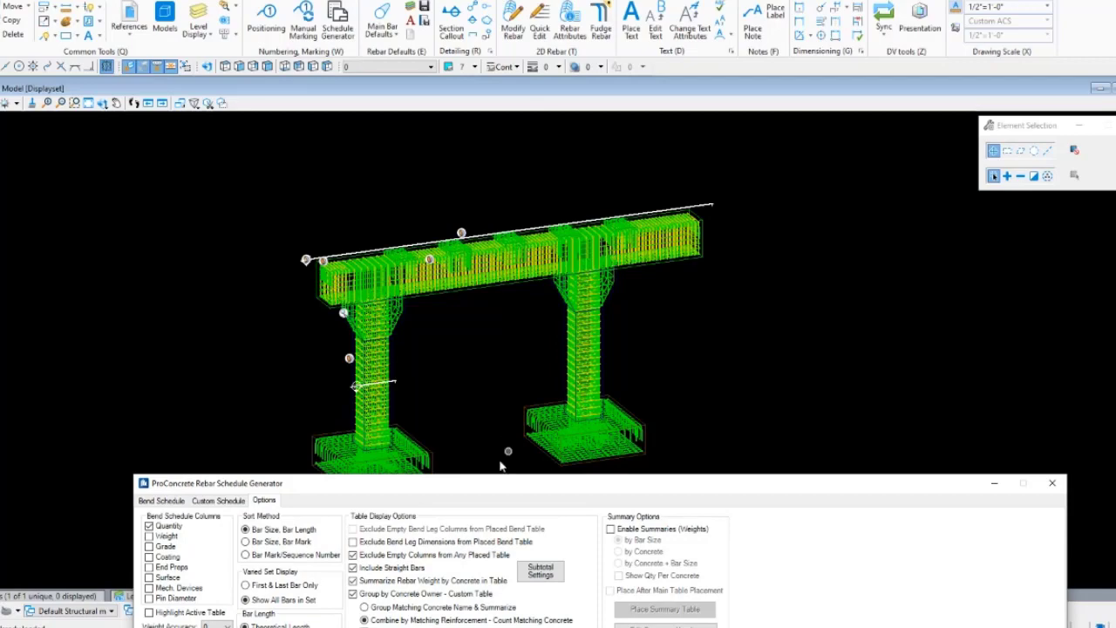
drag(507, 449, 456, 383)
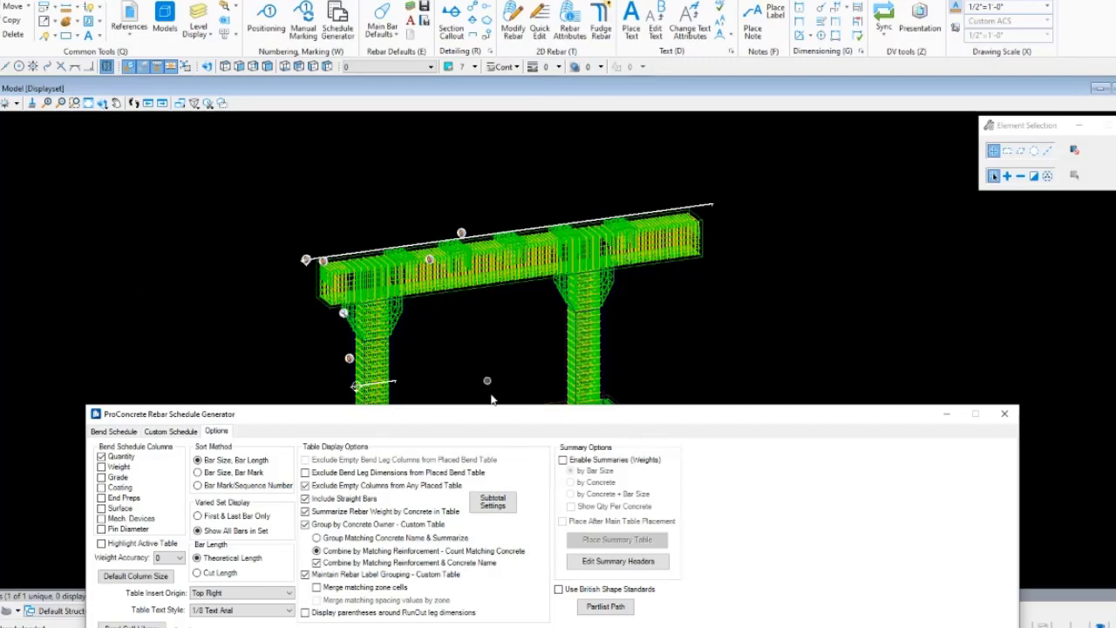
drag(500, 415, 565, 291)
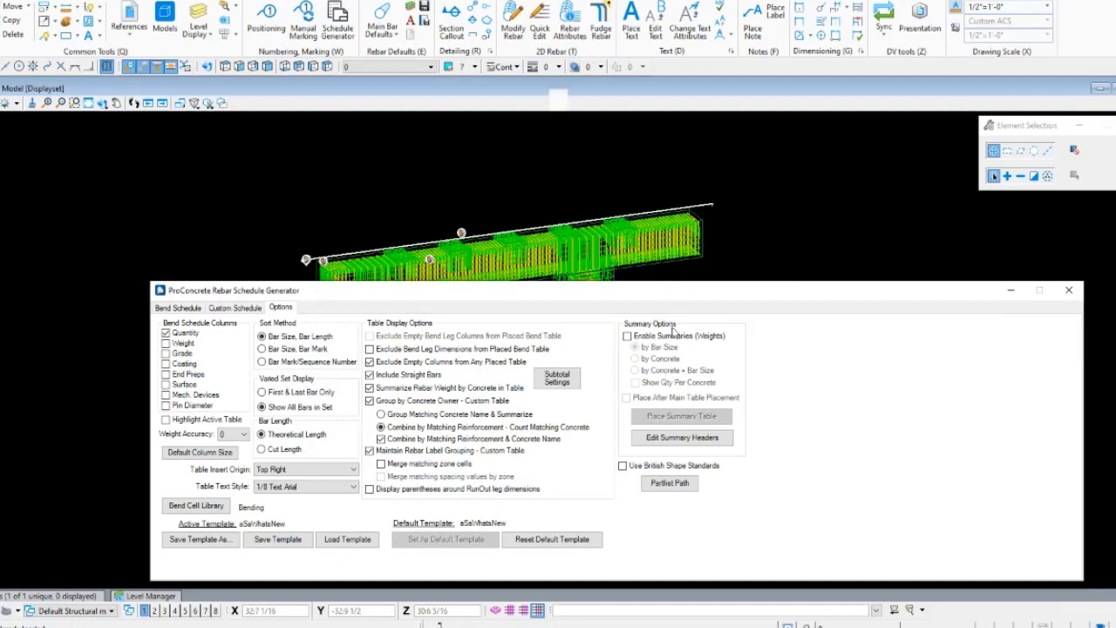
drag(663, 295, 644, 447)
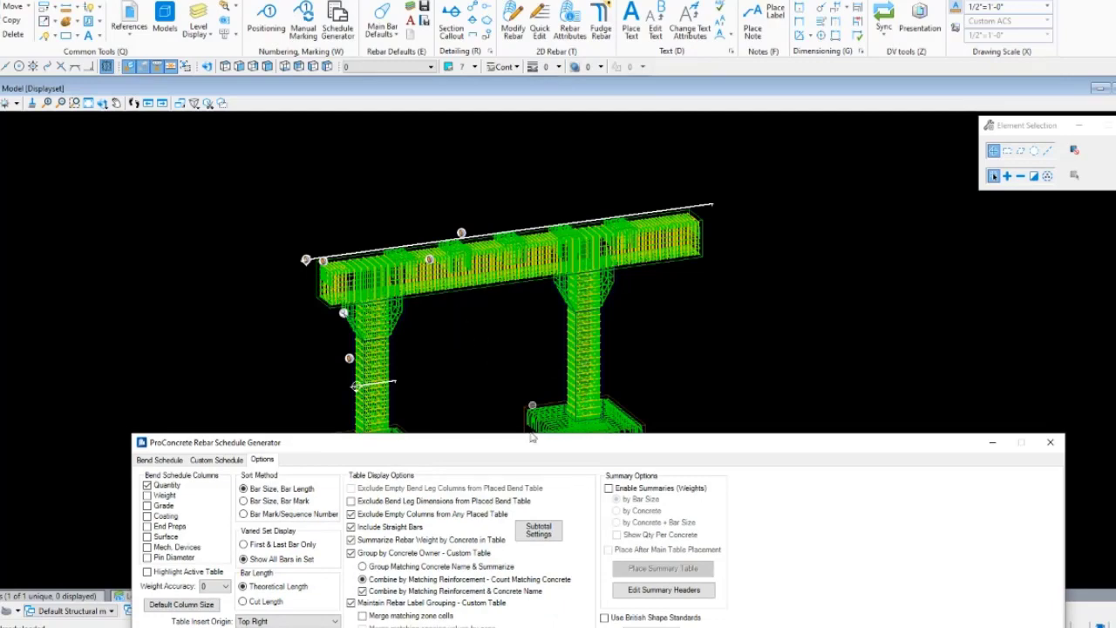
drag(487, 443, 782, 183)
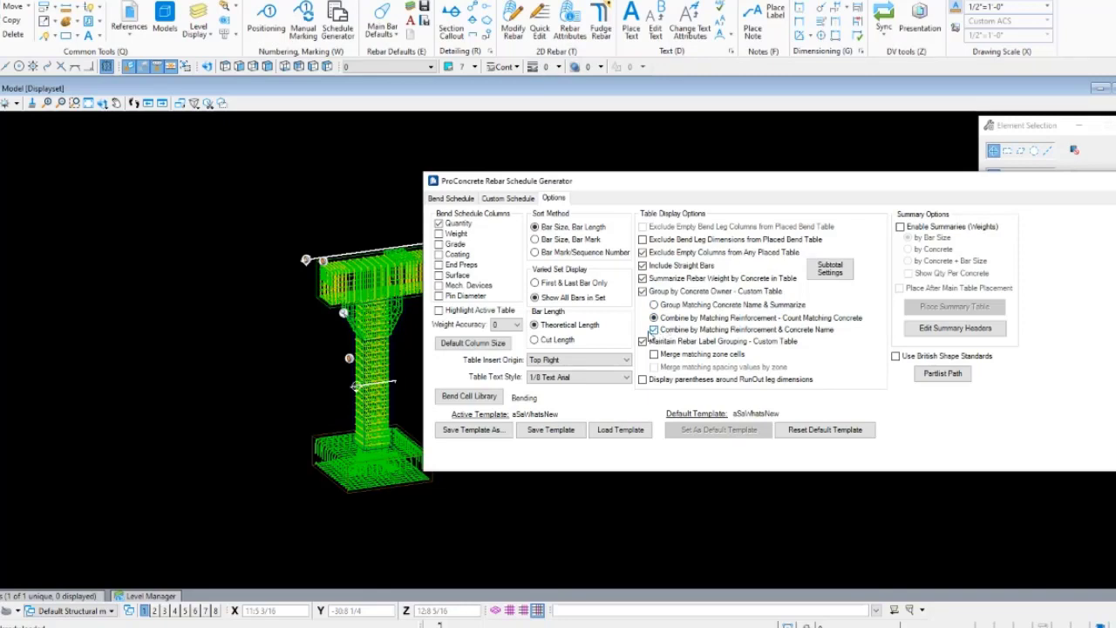
Select the rebar of both pier columns and add it to the custom schedule using the user-defined bar marks.
scroll(155, 397, down, 2)
scroll(281, 394, down, 1)
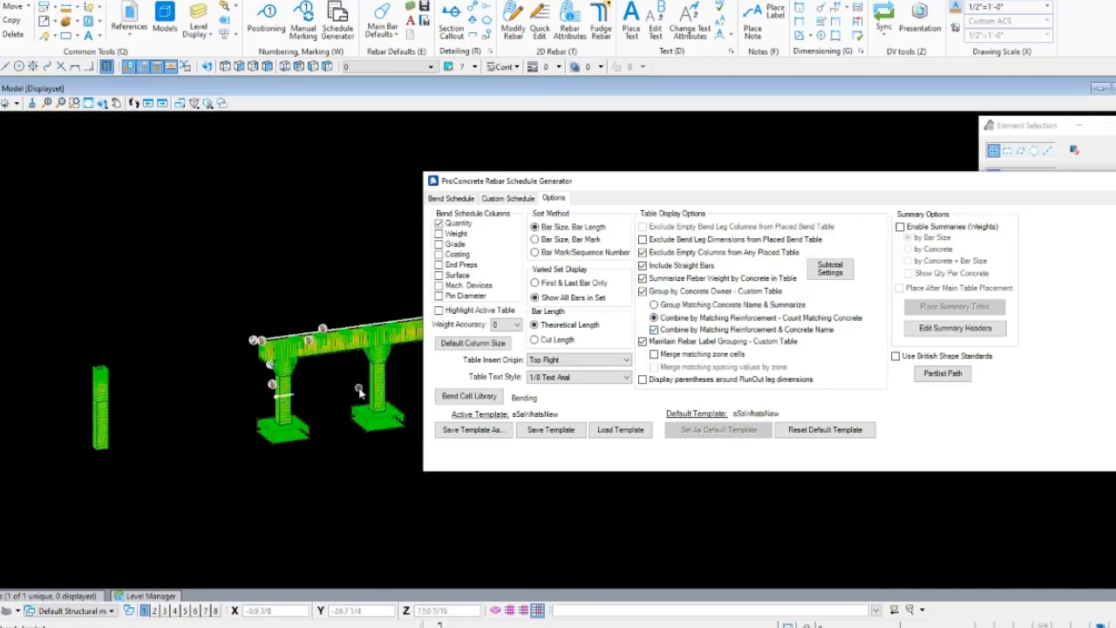
scroll(358, 392, up, 3)
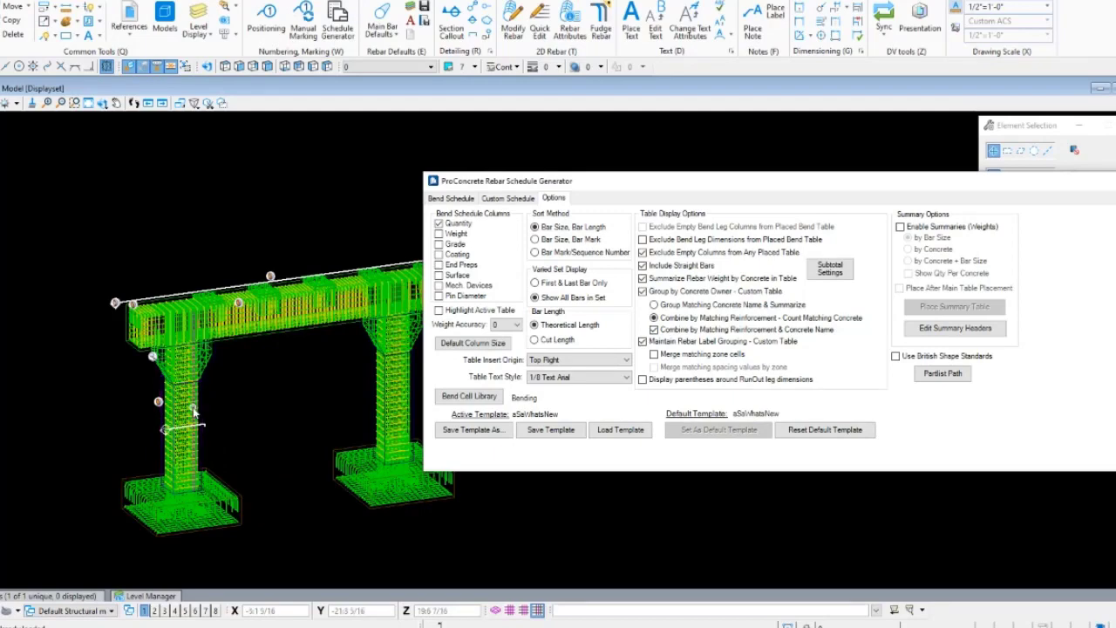
mouse_move(186, 414)
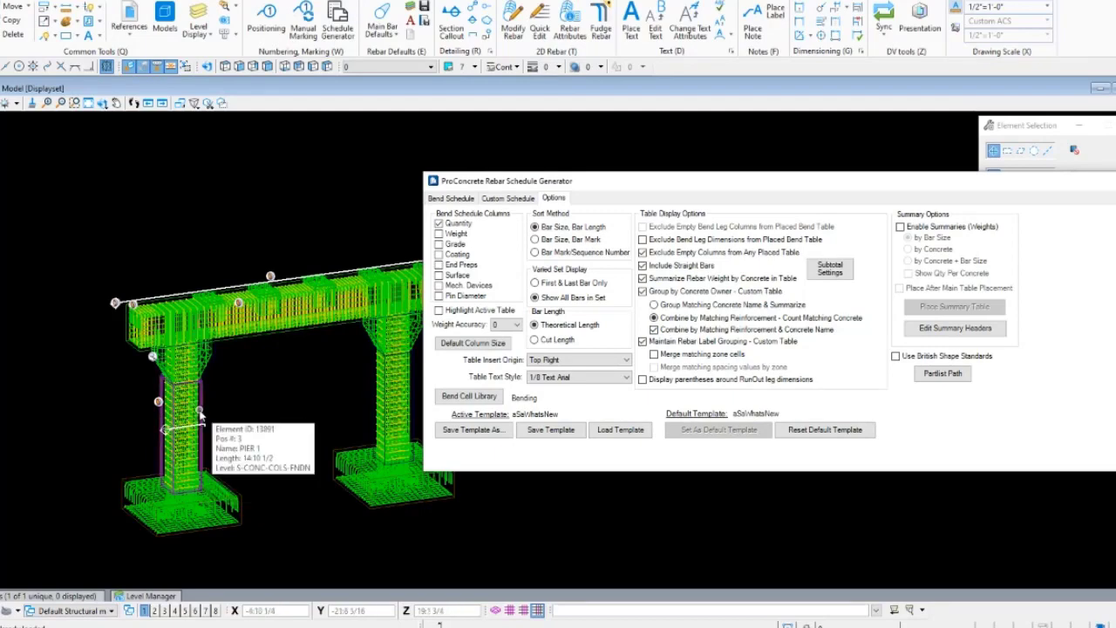
mouse_move(373, 399)
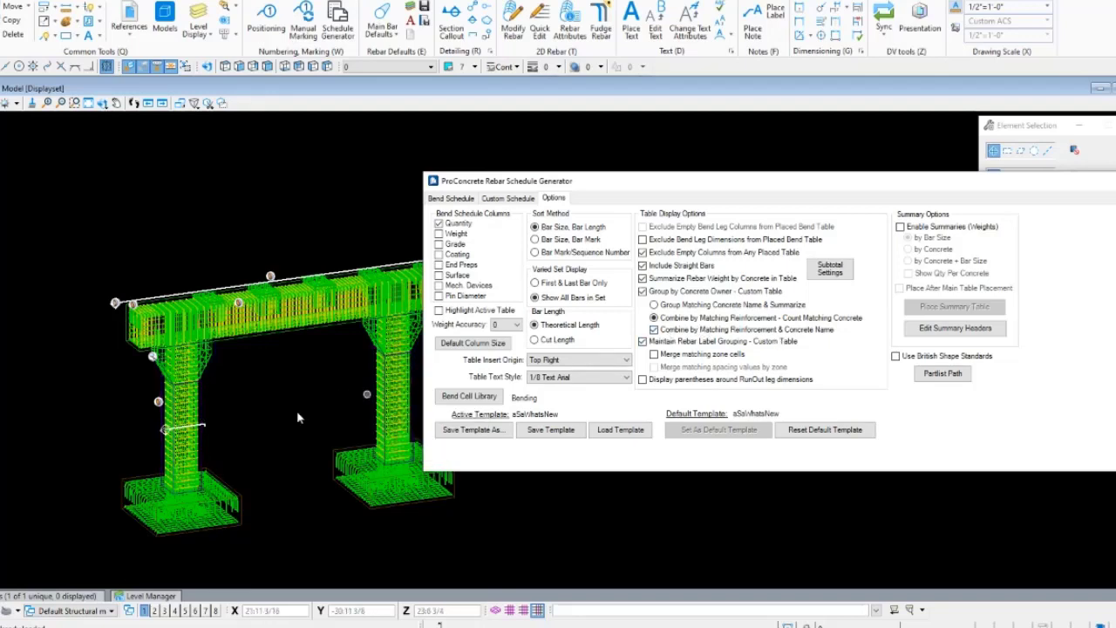
scroll(148, 418, down, 2)
click(155, 409)
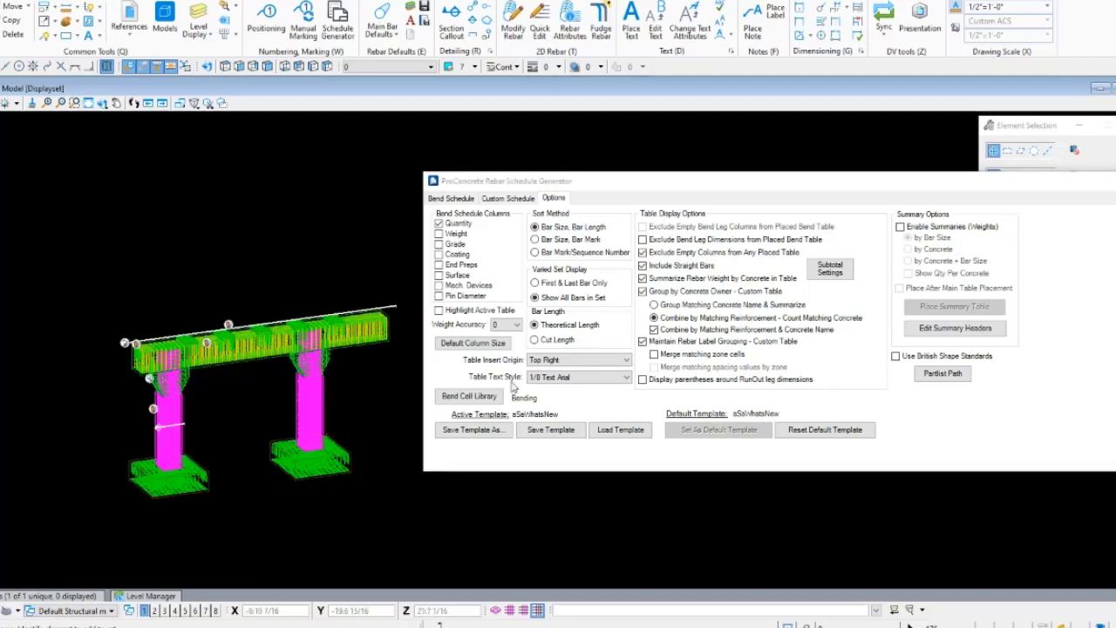
click(508, 198)
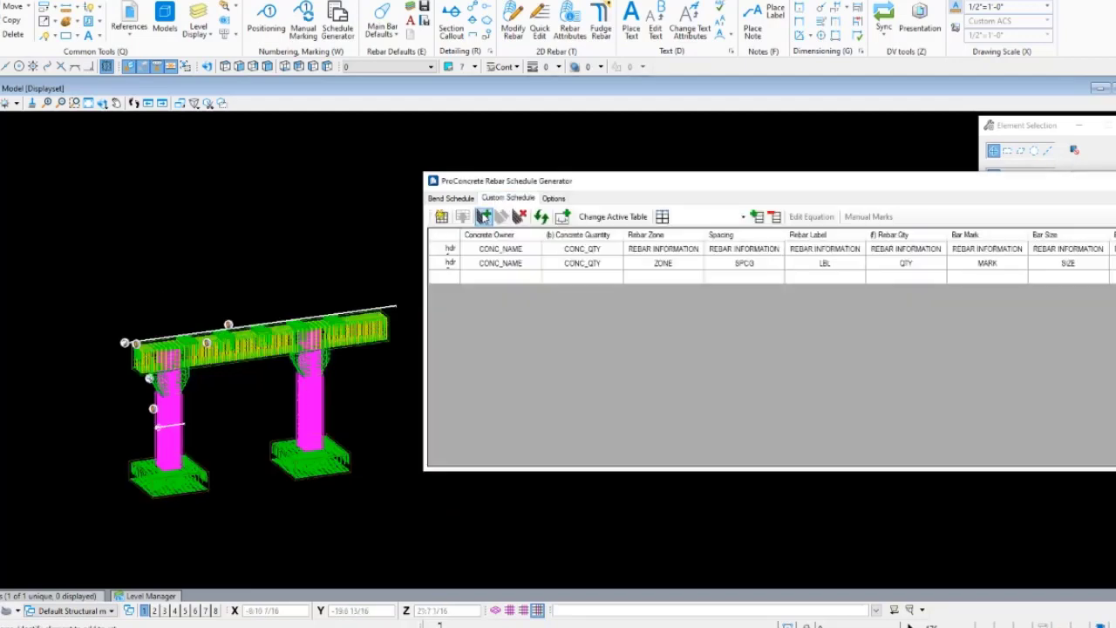
click(483, 217)
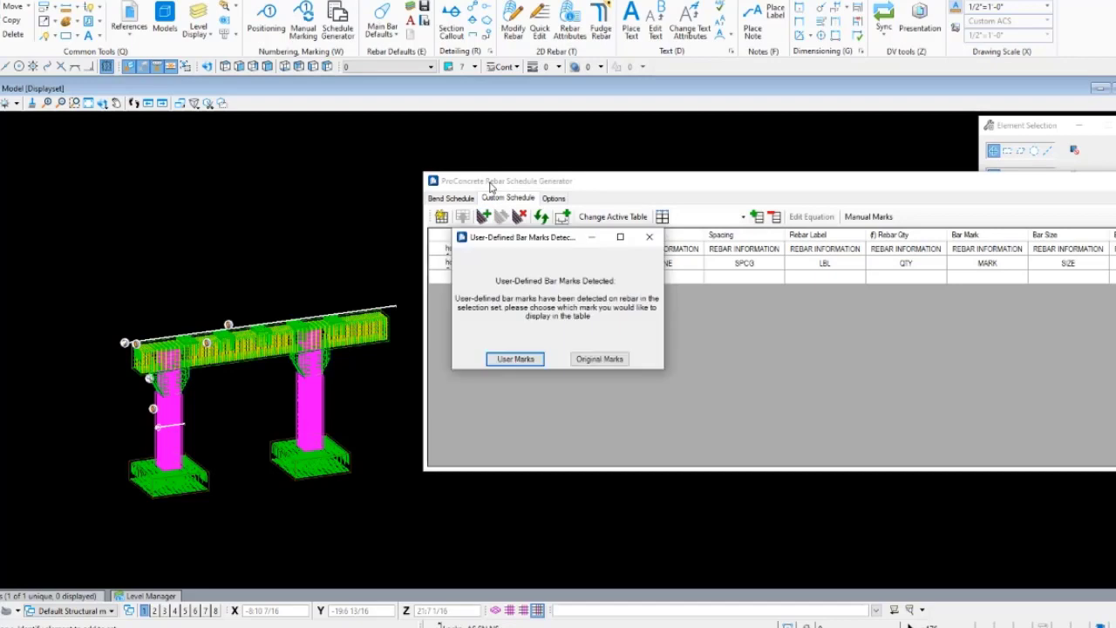
click(512, 357)
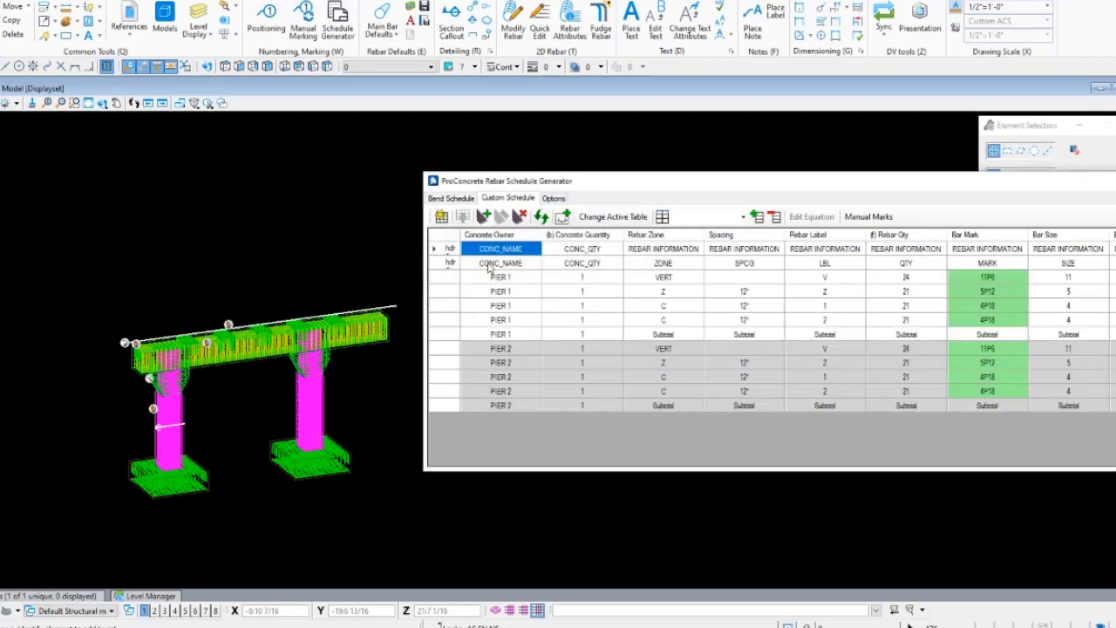
Turn off combining by matching reinforcement and concrete name, and examine the pier rows and concrete quantity in the custom schedule.
drag(504, 283, 513, 408)
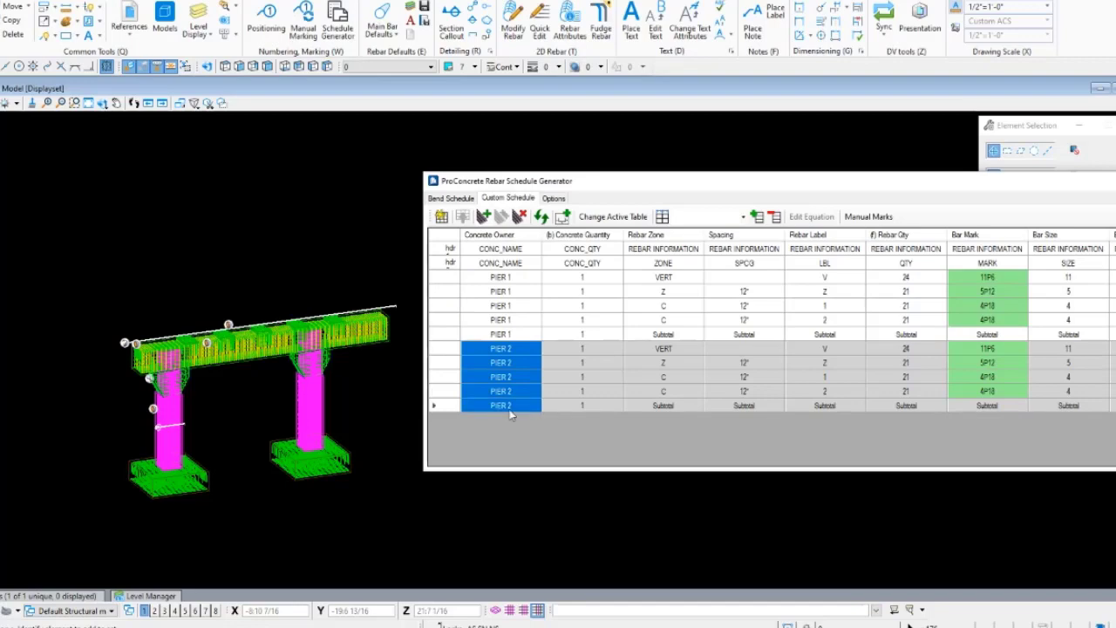
click(549, 198)
click(526, 197)
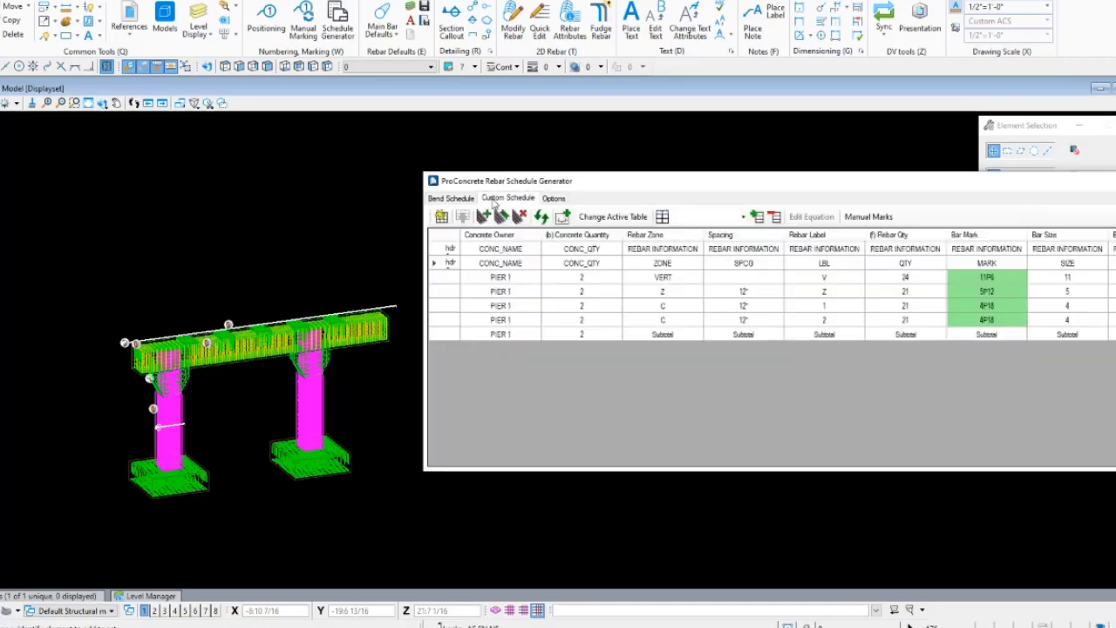
drag(502, 276, 543, 337)
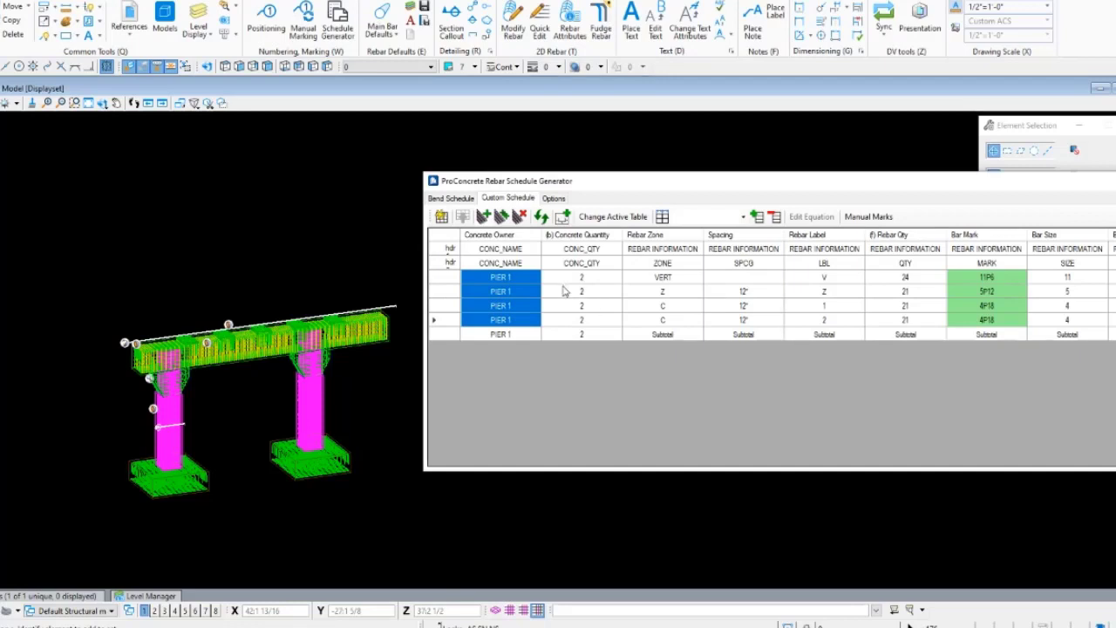
click(514, 294)
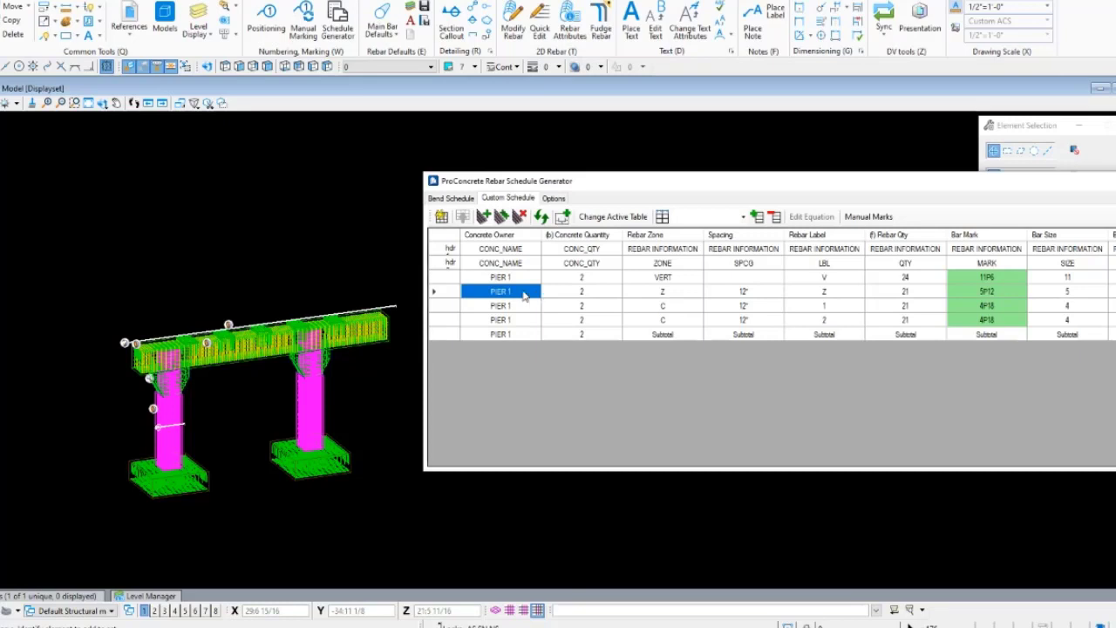
click(404, 452)
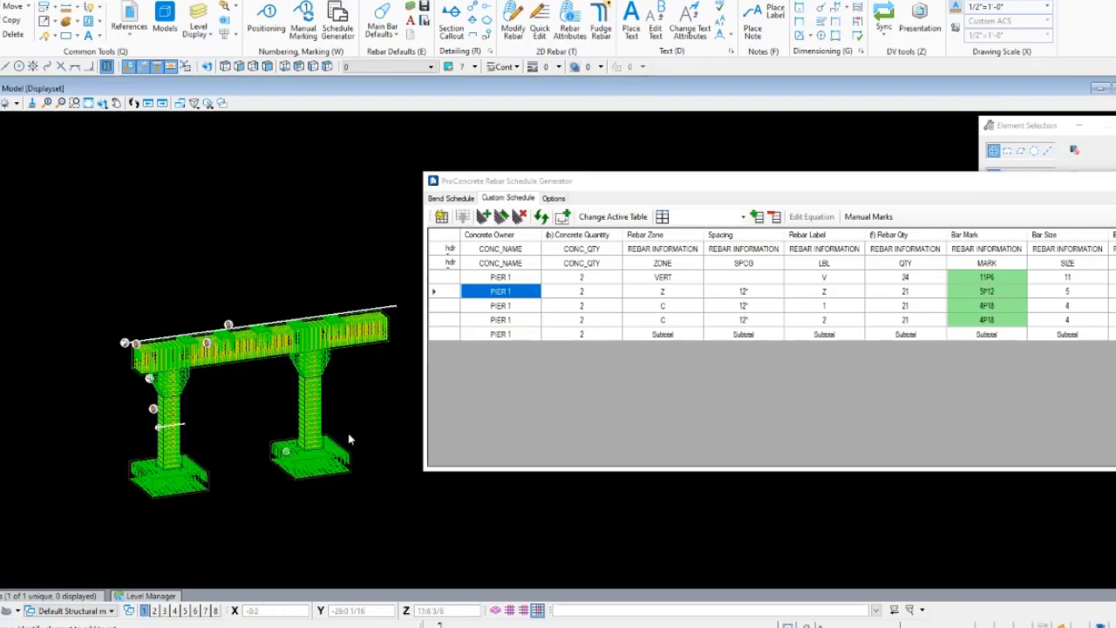
Turn combining by matching reinforcement and concrete name back on and recheck the custom schedule's pier rows.
click(552, 200)
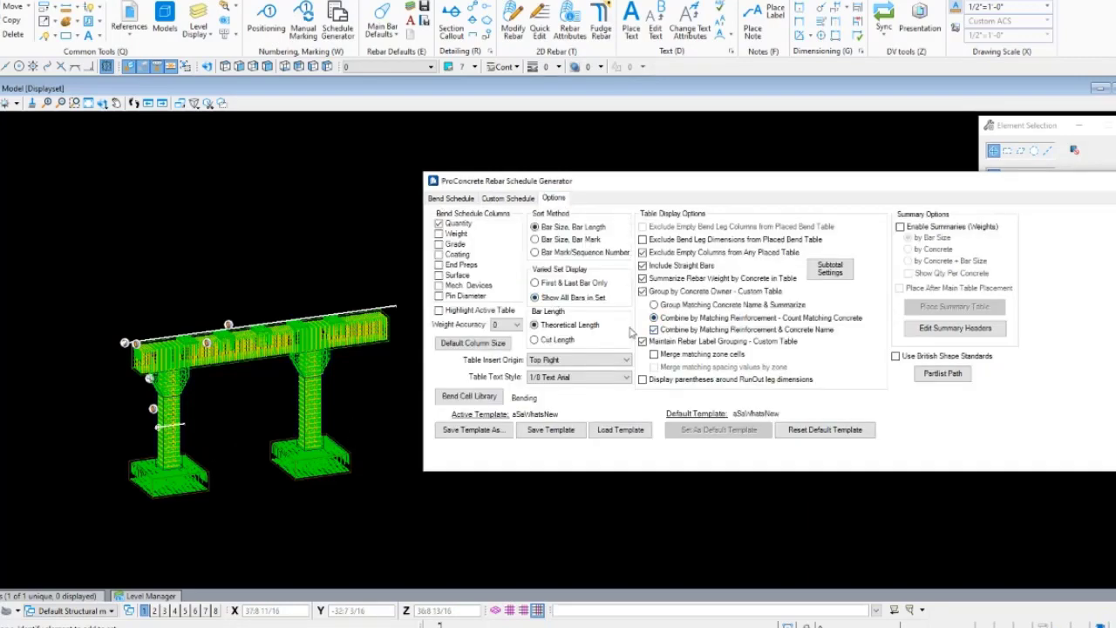
click(499, 199)
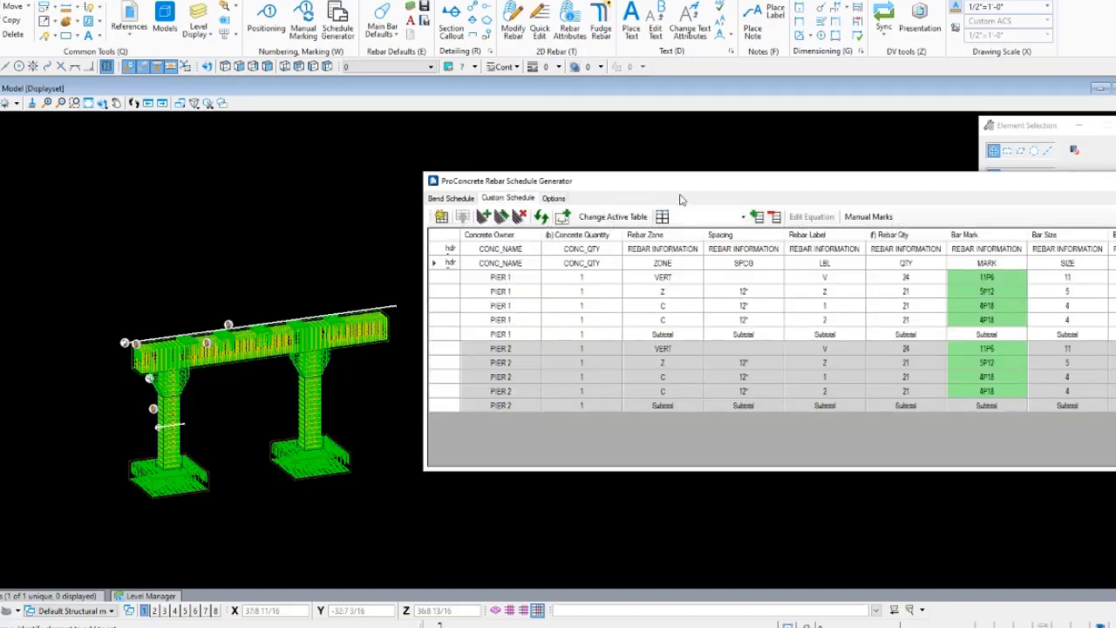
click(555, 198)
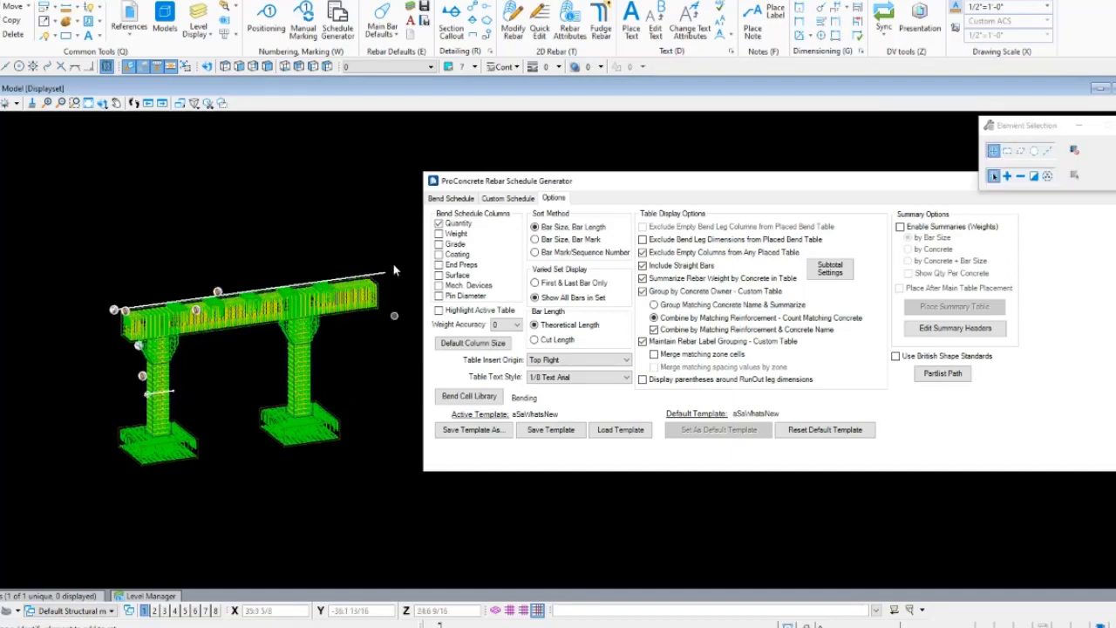
Move the schedule window aside and run the key-in "proconcrete manage rebarshapes" to open rebar shape management.
drag(465, 182, 438, 320)
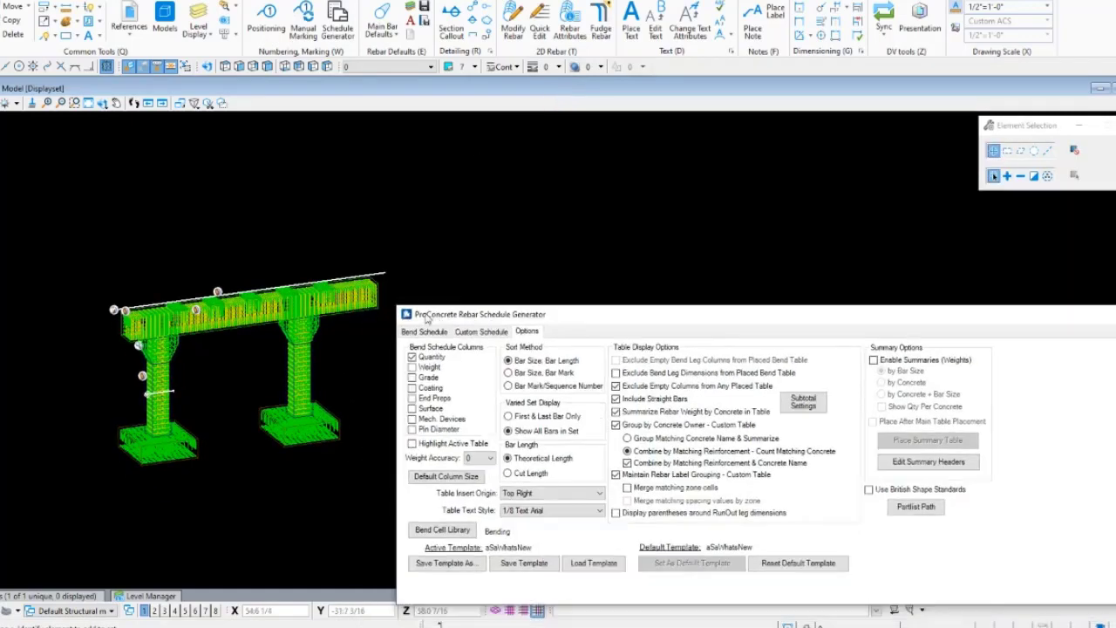
middle_drag(424, 229, 394, 212)
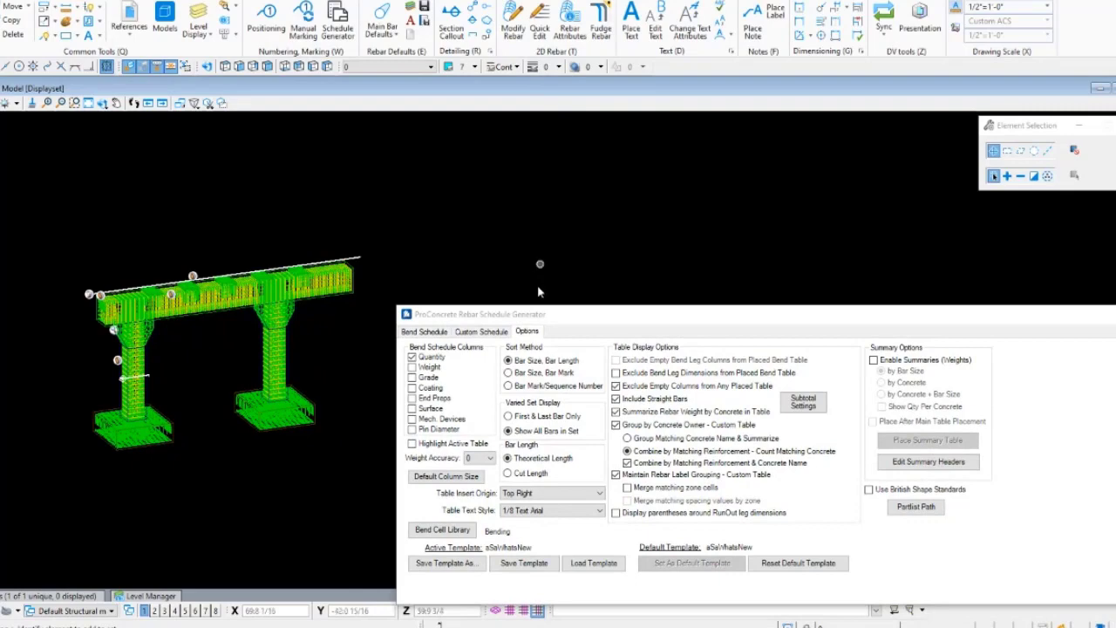
drag(533, 315, 348, 159)
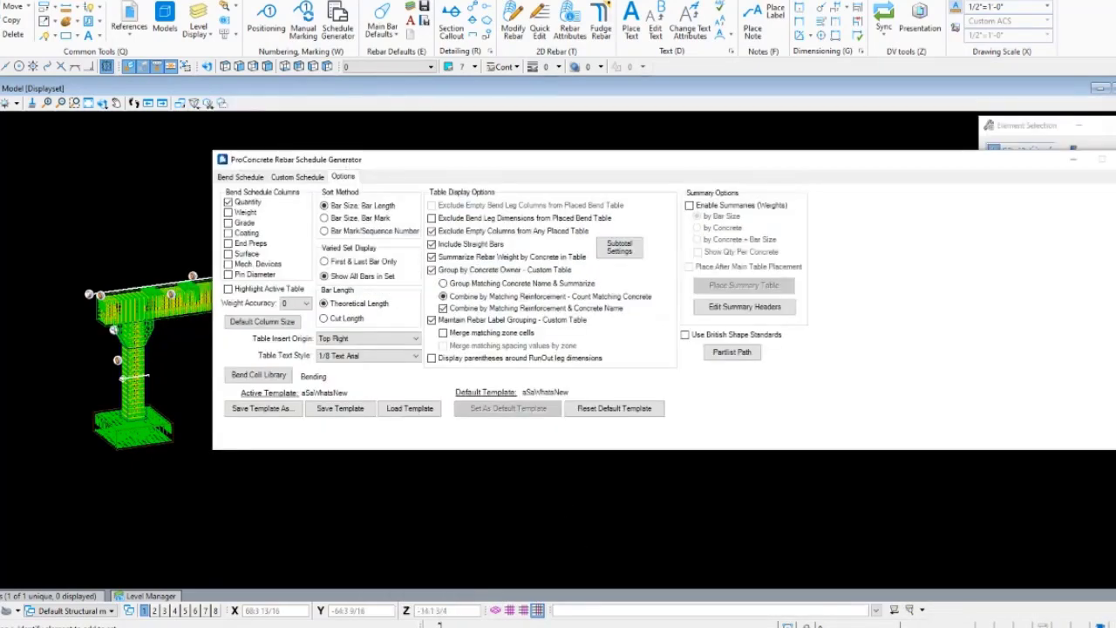
click(583, 611)
text(proconcrete manage rebarshapes)
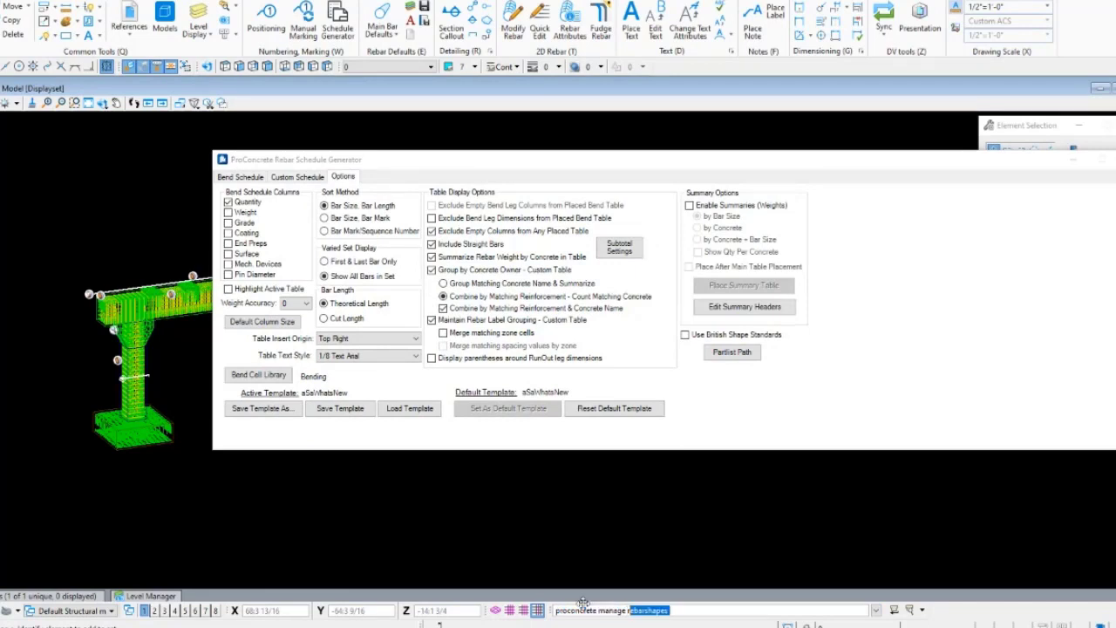
key(Return)
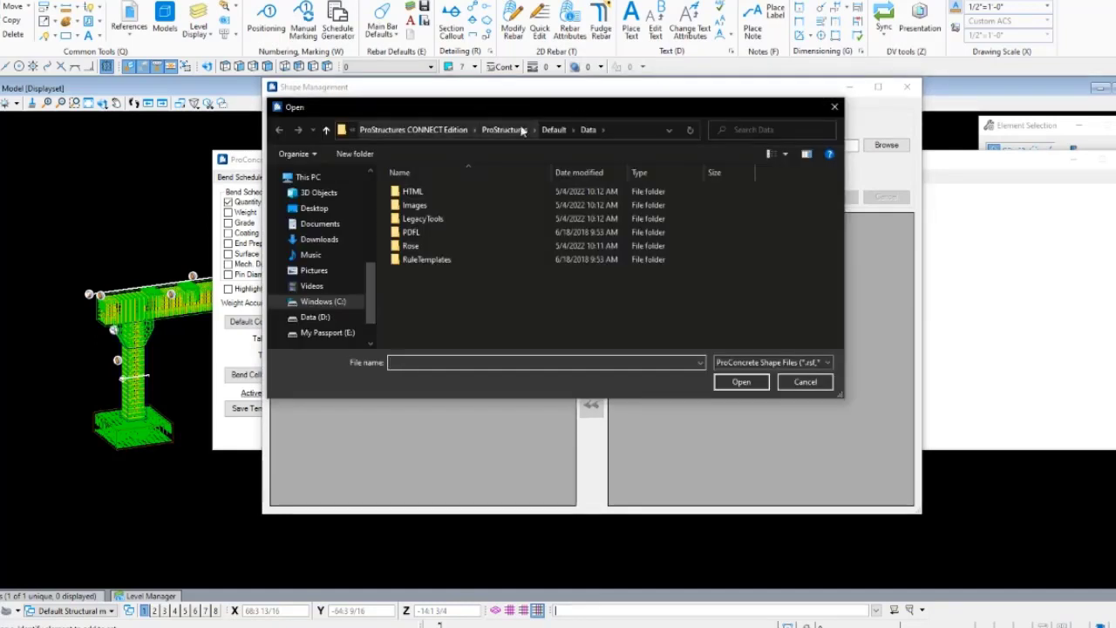
For the file 1 source, browse to C:\ProgramData\Bentley\ProStructures CONNECT Edition\Configuration\WorkSpaces.
click(626, 129)
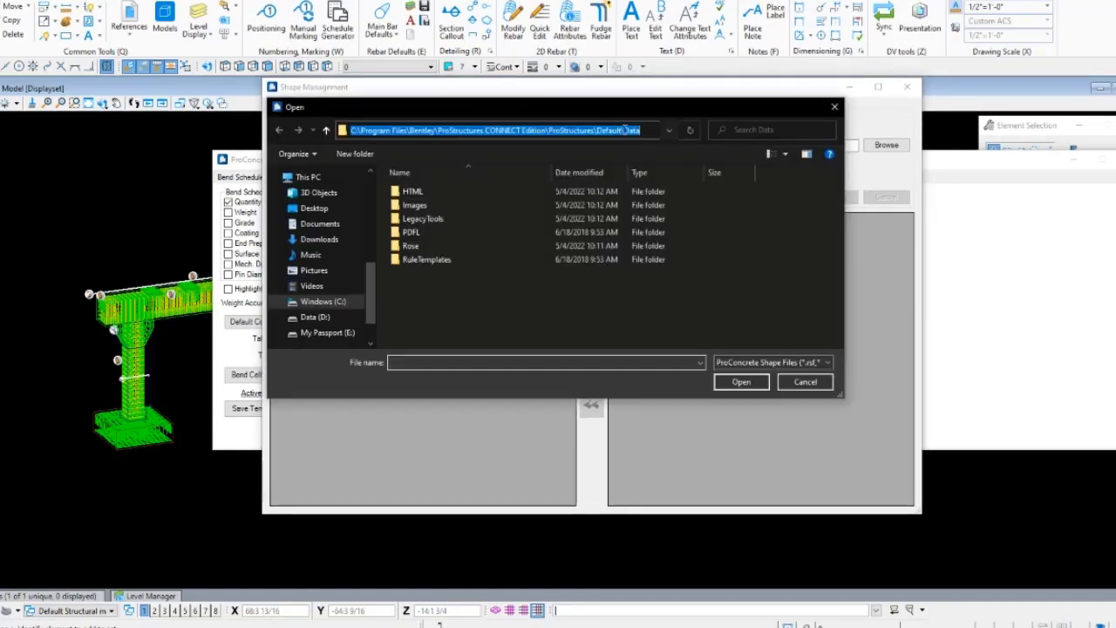
click(319, 300)
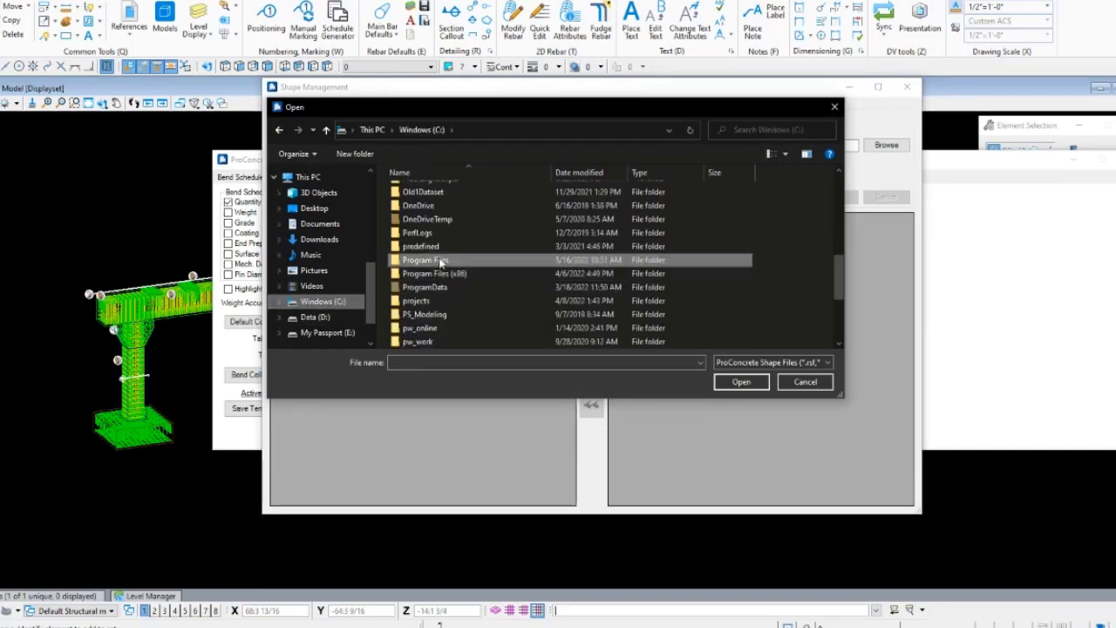
double_click(425, 287)
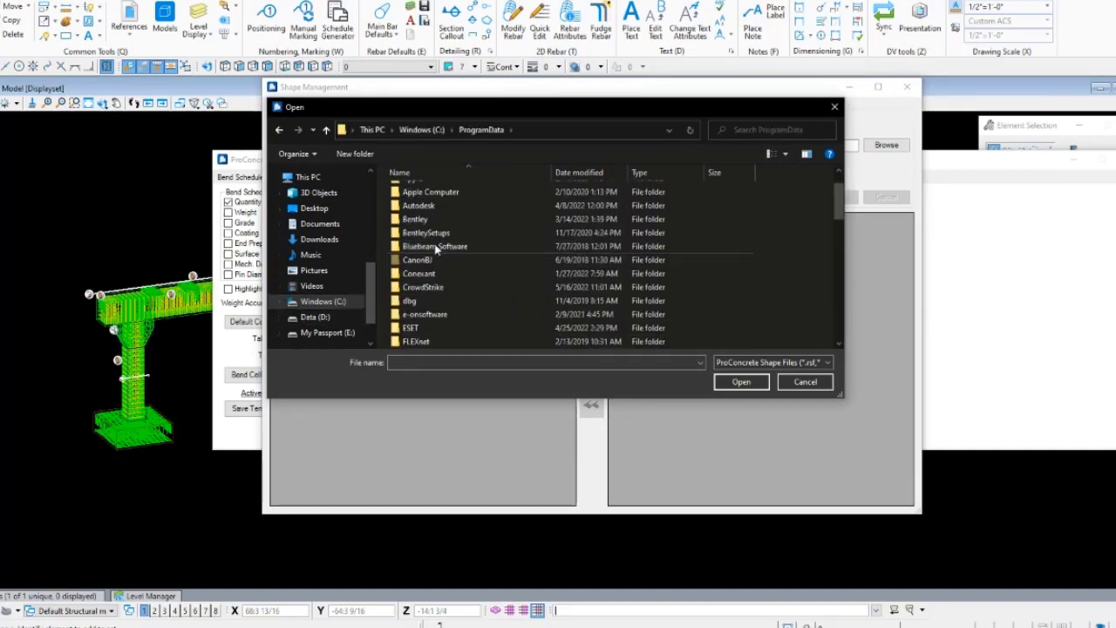
double_click(415, 259)
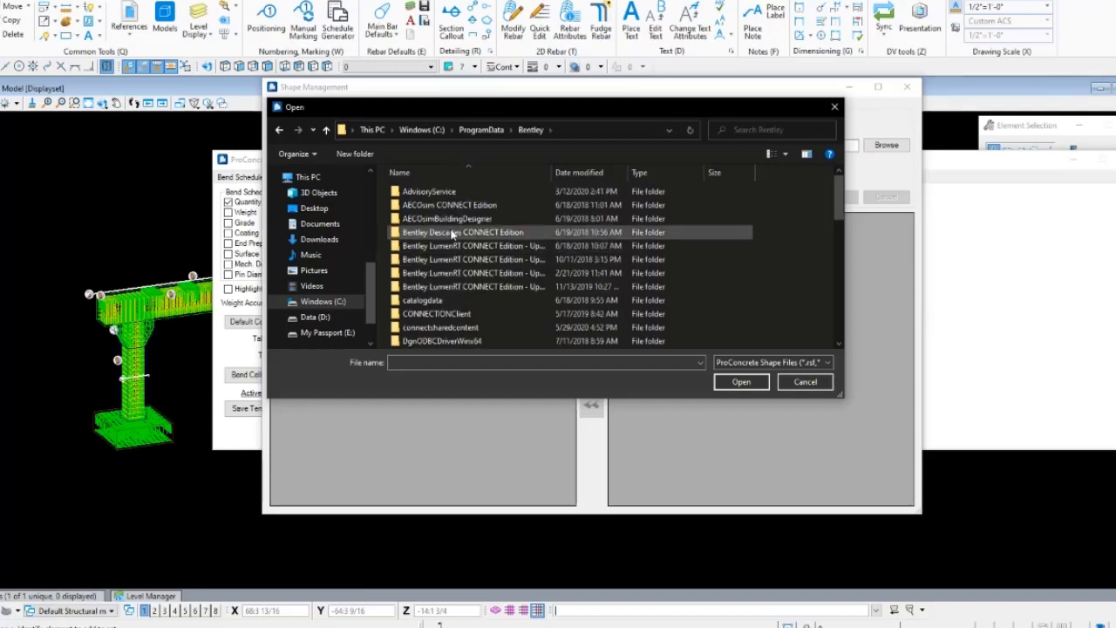
scroll(462, 252, down, 2)
scroll(471, 266, down, 5)
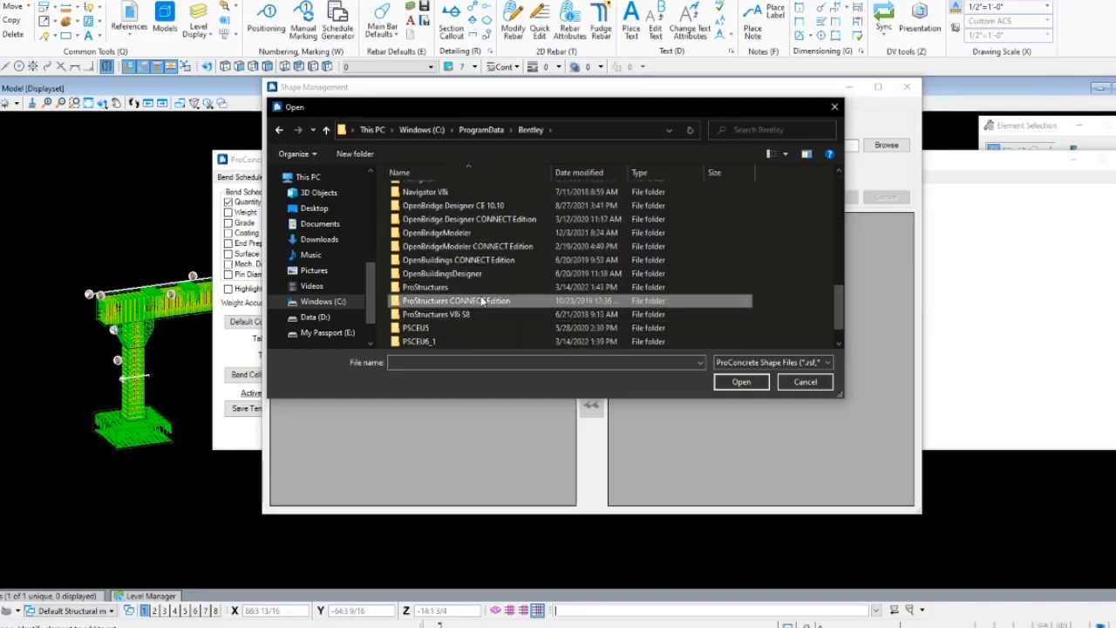
double_click(490, 288)
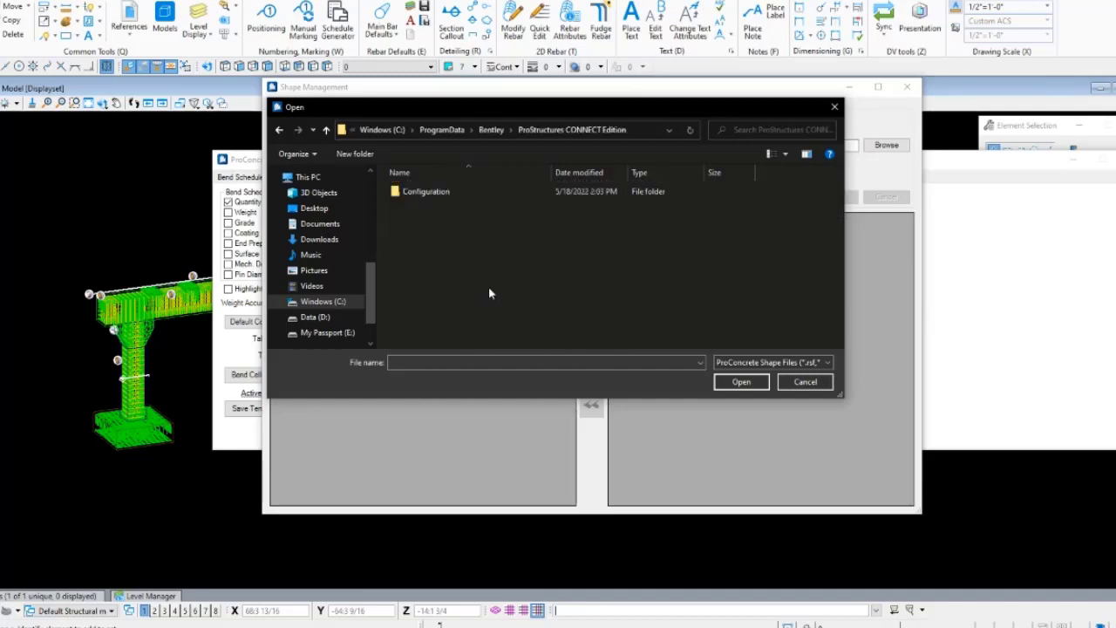
double_click(437, 195)
double_click(427, 218)
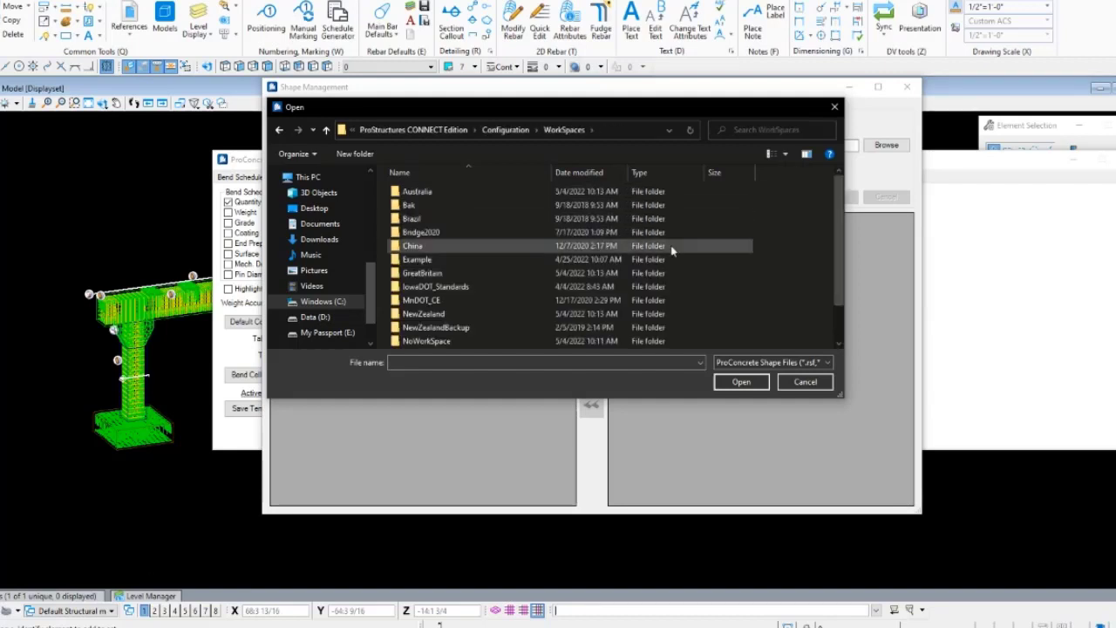
Choose RebarShapes_ACI.rsf from USA_Canada_Imperial\Standards\ProStructures\Rebar\Shapes as the file 1 source.
scroll(663, 250, down, 2)
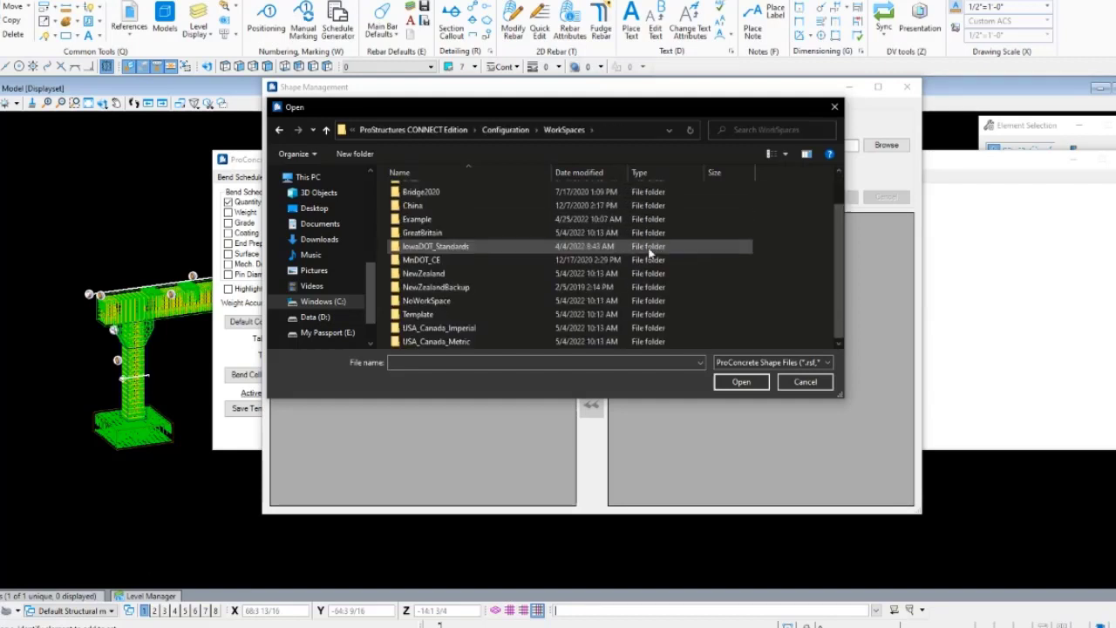
double_click(501, 333)
double_click(442, 195)
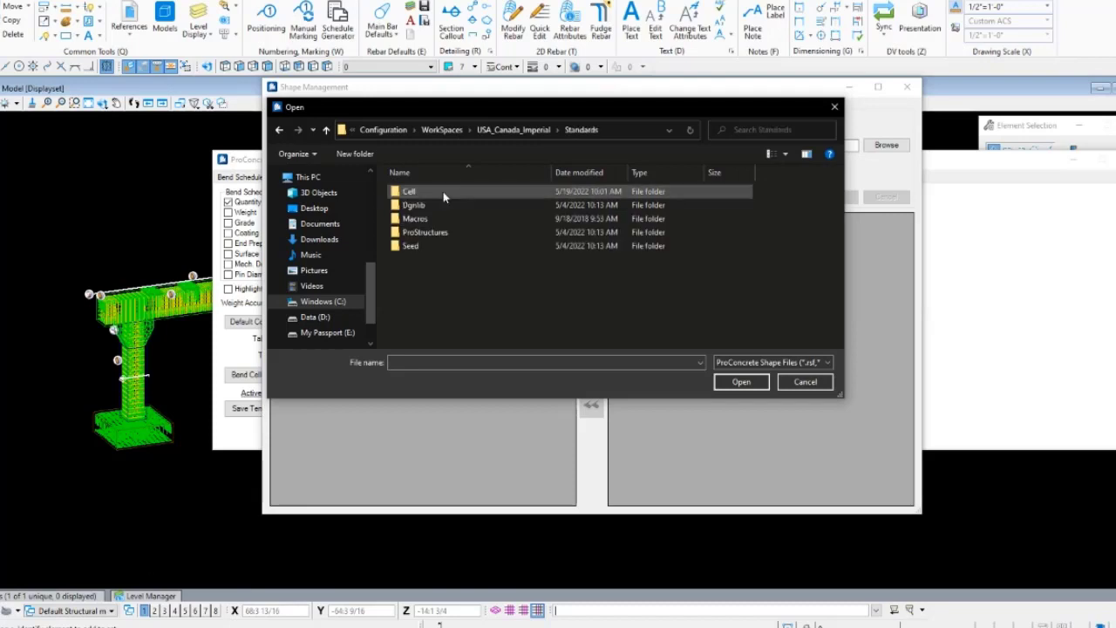
double_click(428, 235)
scroll(473, 299, down, 3)
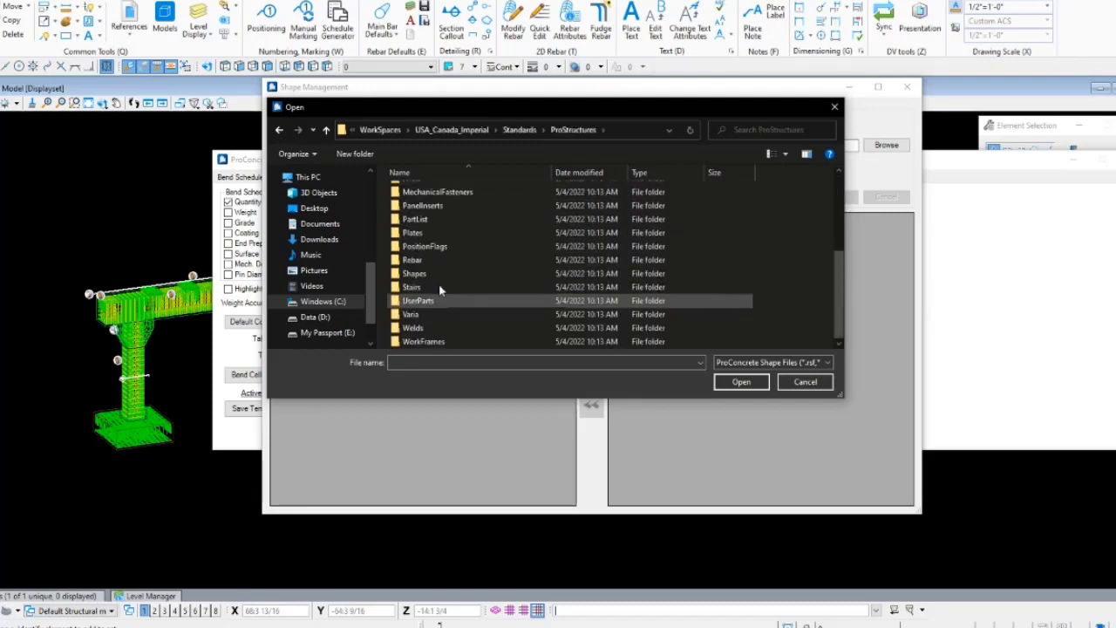
double_click(431, 258)
double_click(428, 273)
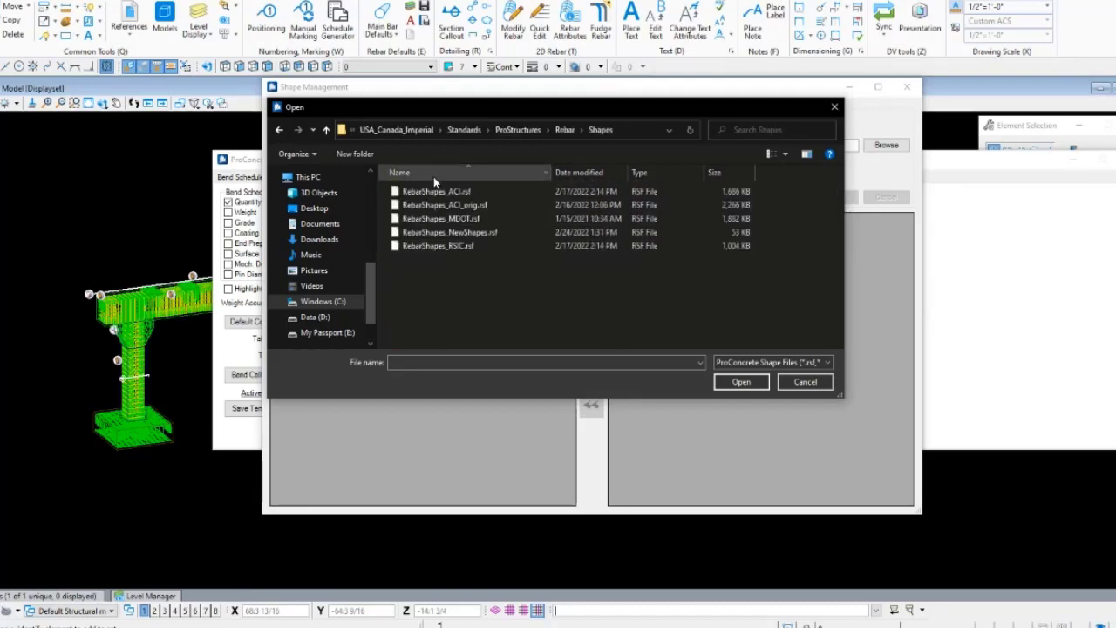
double_click(434, 191)
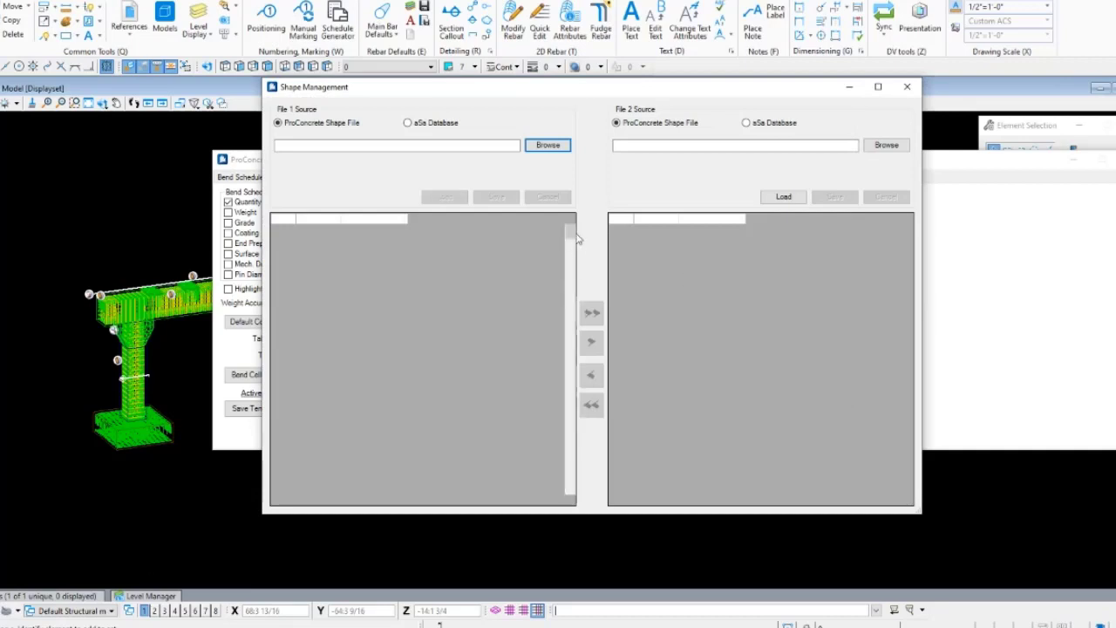
Look through the loaded ACI rebar shapes and select shape 2.
scroll(573, 235, down, 3)
scroll(412, 331, up, 3)
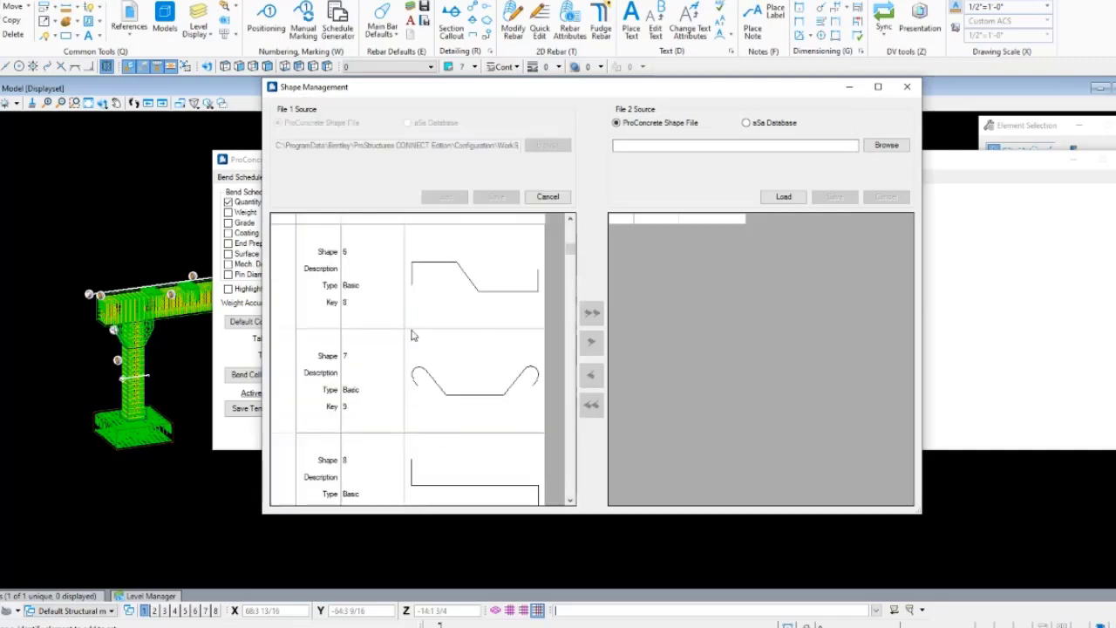
click(493, 368)
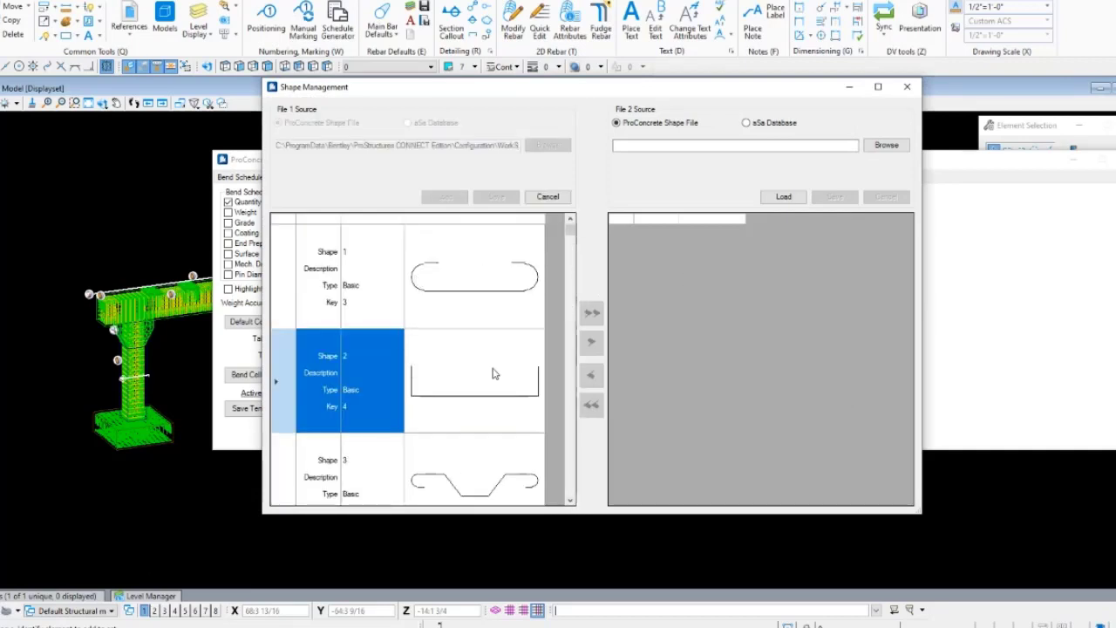
Find stirrup shape S3 among the loaded ACI rebar shapes and open its shape preview.
scroll(471, 358, down, 3)
click(491, 381)
scroll(479, 366, down, 10)
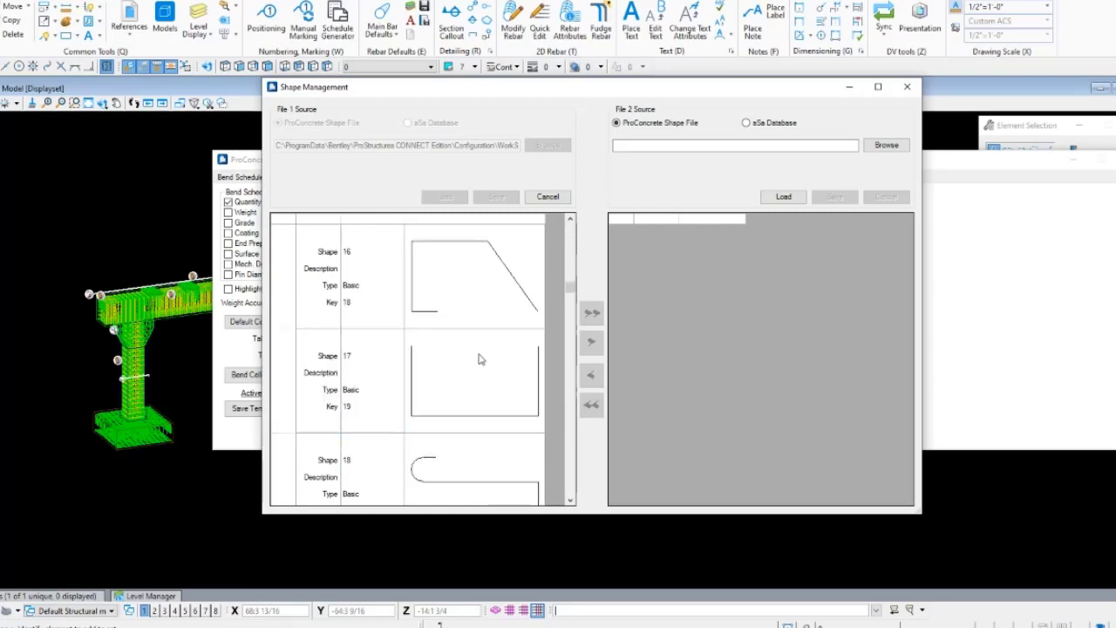
scroll(471, 371, up, 6)
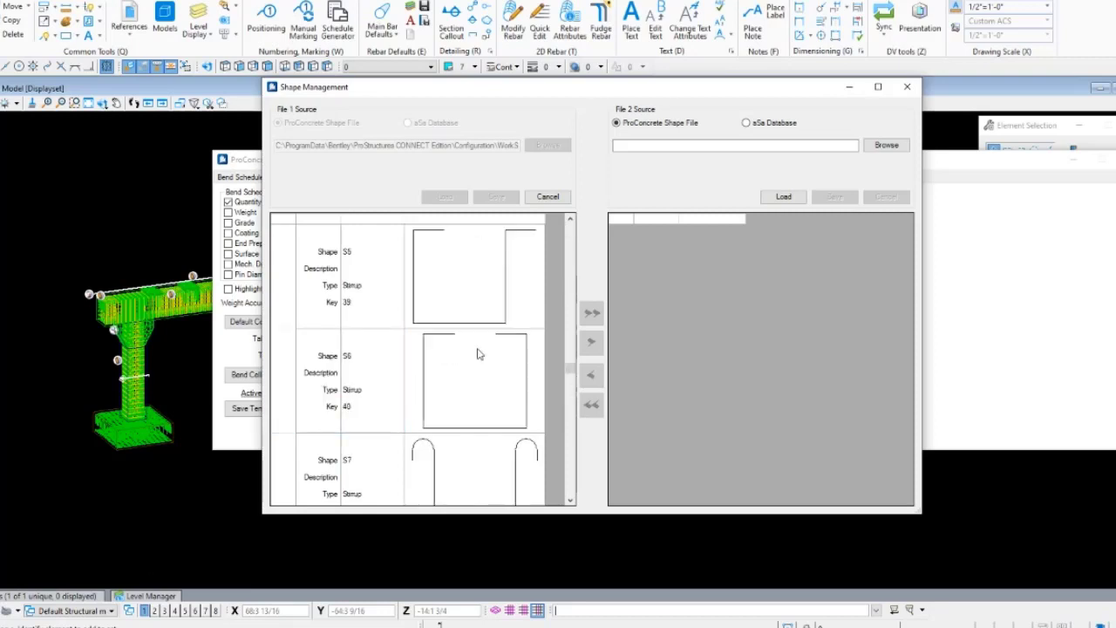
scroll(471, 314, up, 3)
scroll(473, 311, up, 1)
scroll(473, 323, down, 1)
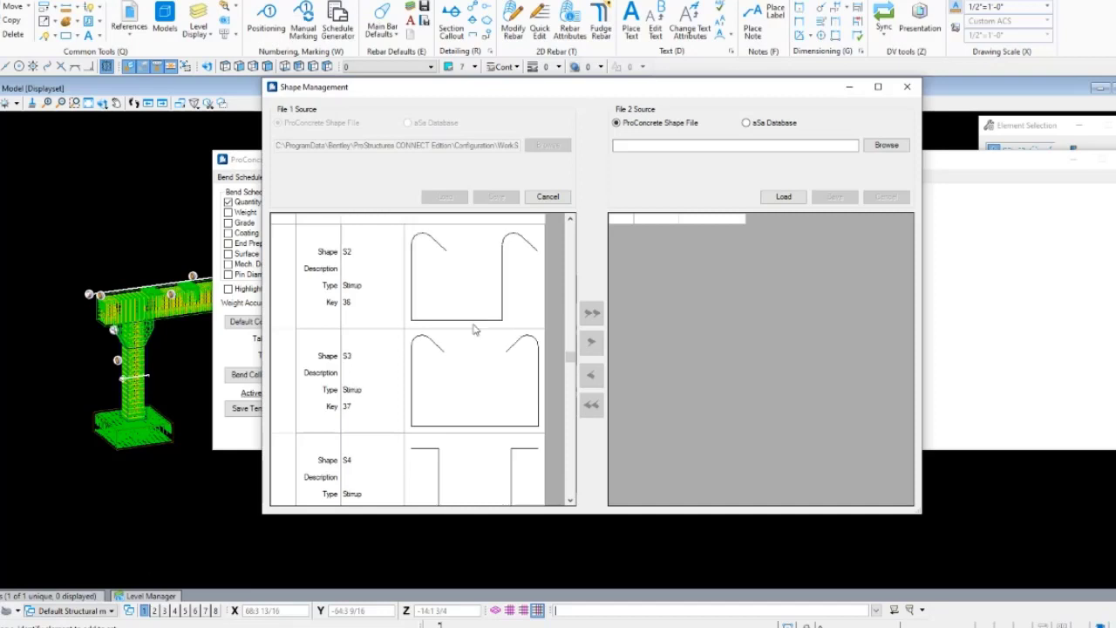
right_click(462, 374)
click(511, 379)
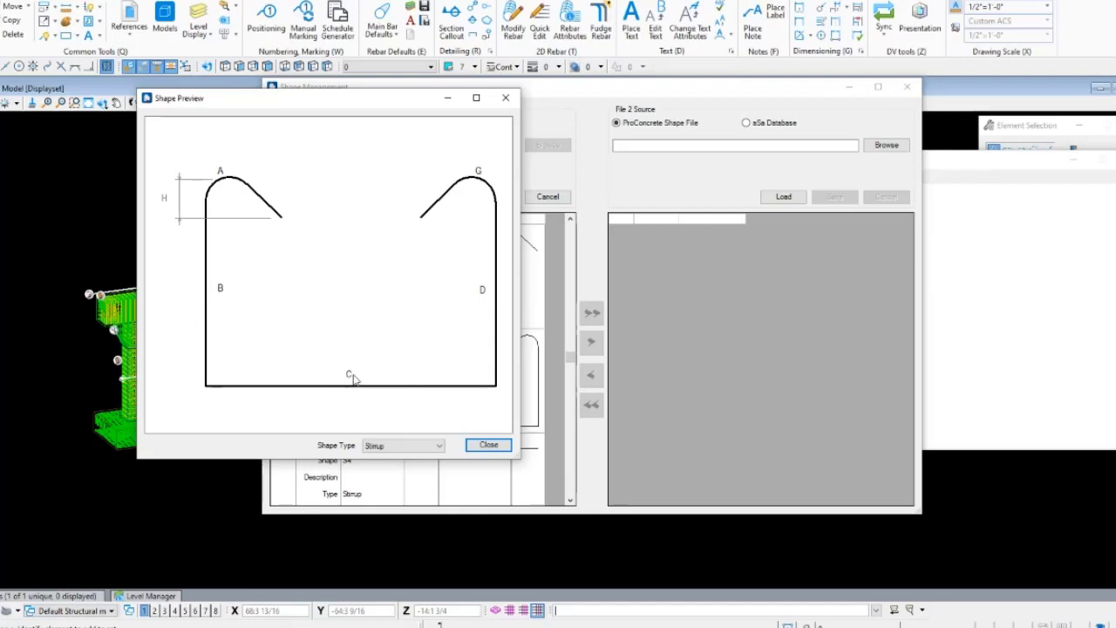
Enable RunOut for leg C in the leg properties of stirrup shape S3, and close the shape preview.
right_click(336, 320)
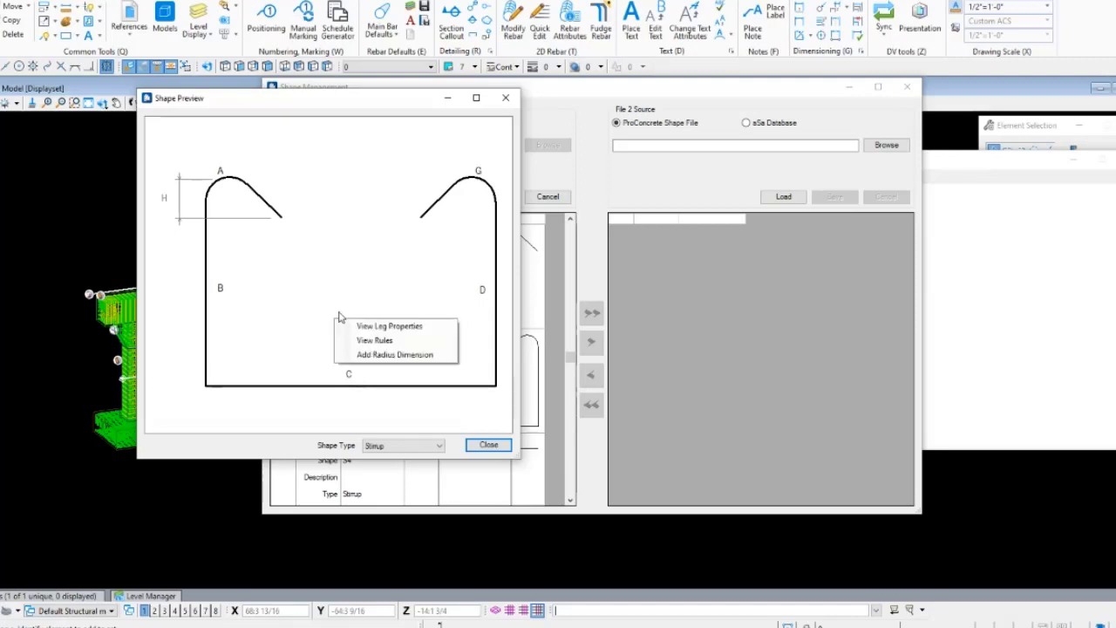
click(410, 328)
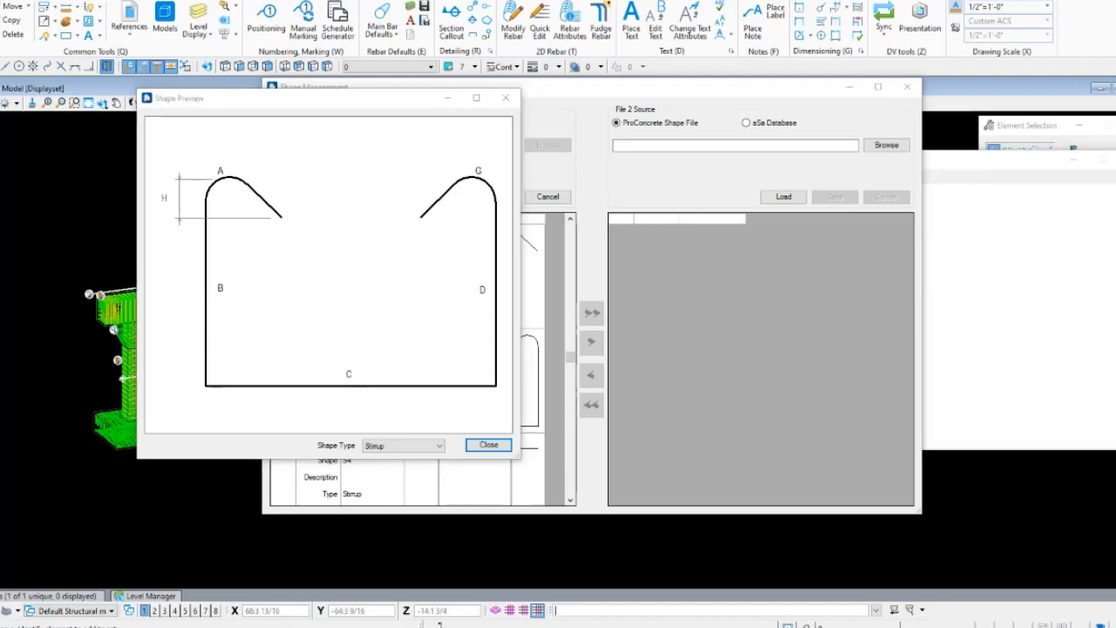
drag(225, 206, 481, 155)
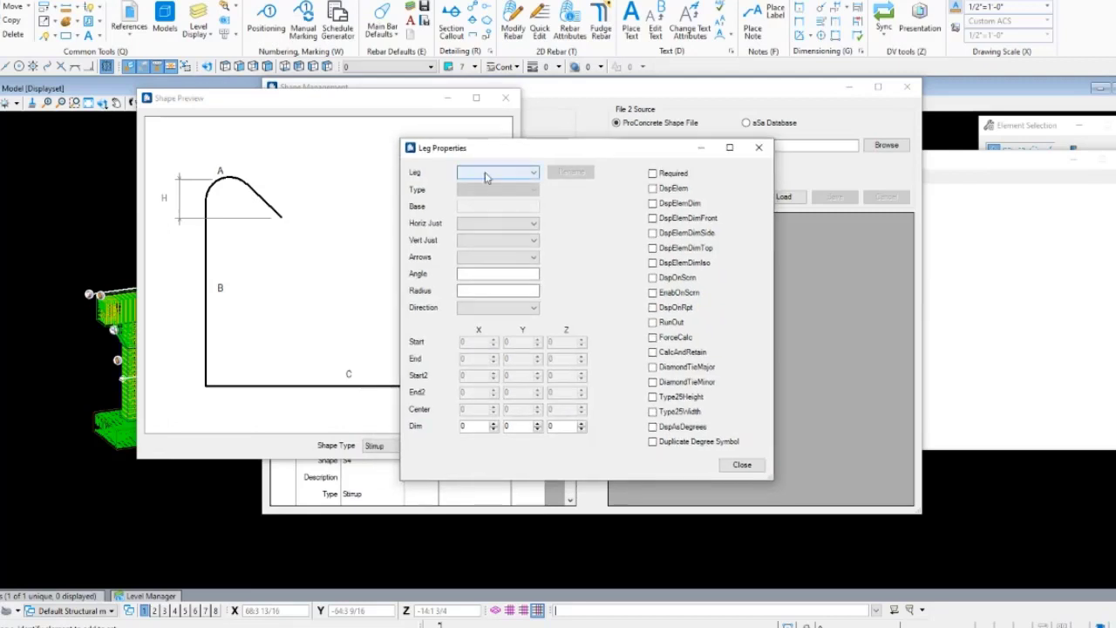
click(487, 174)
click(485, 208)
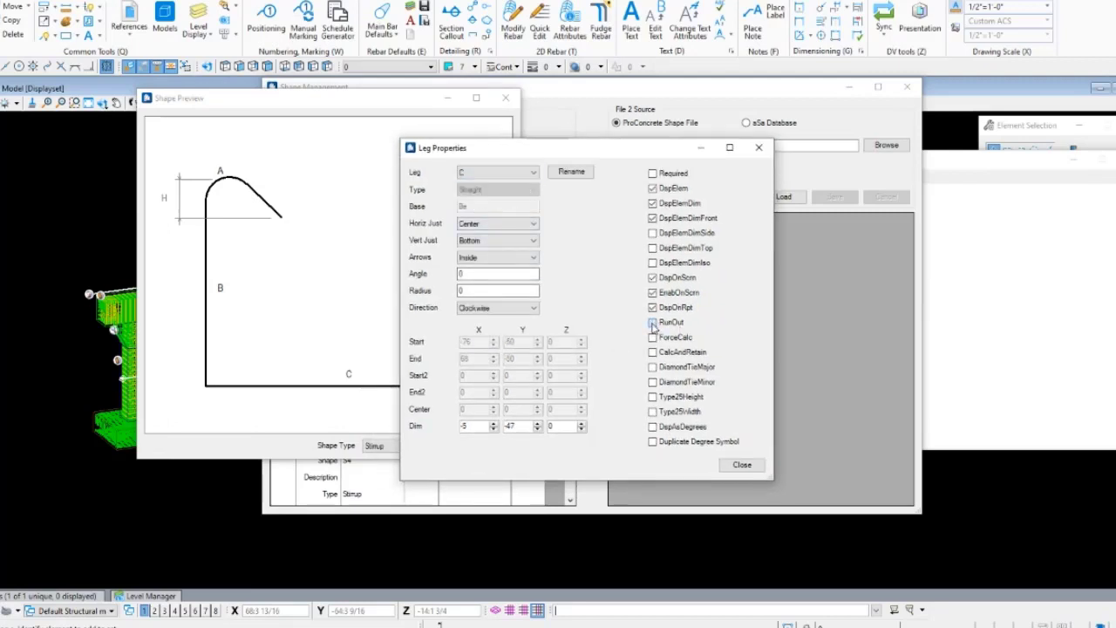
click(652, 323)
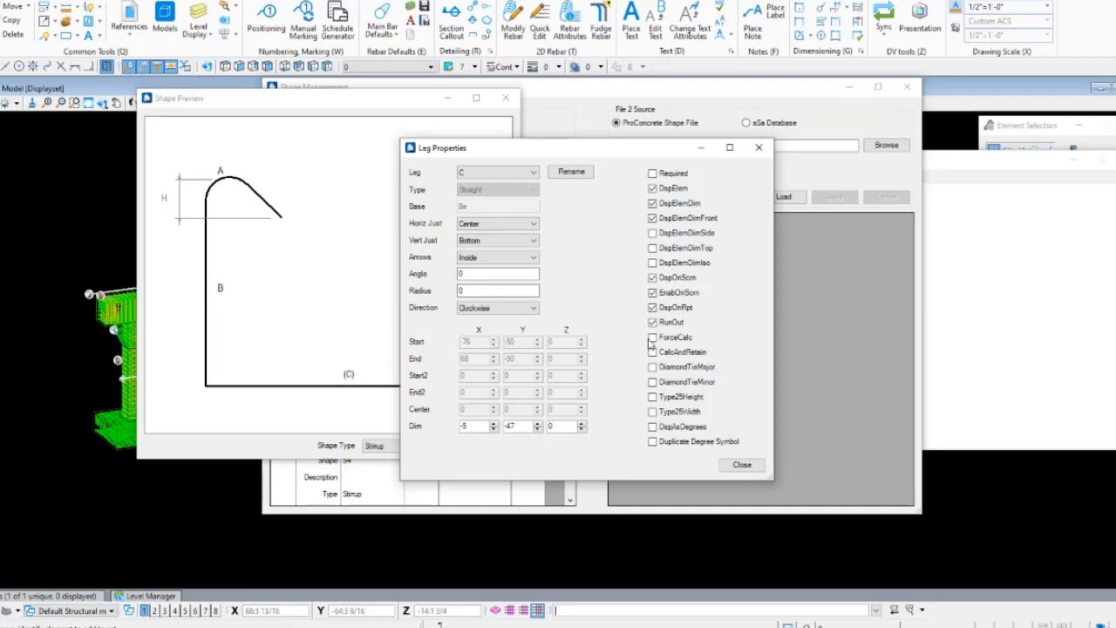
click(748, 465)
click(489, 446)
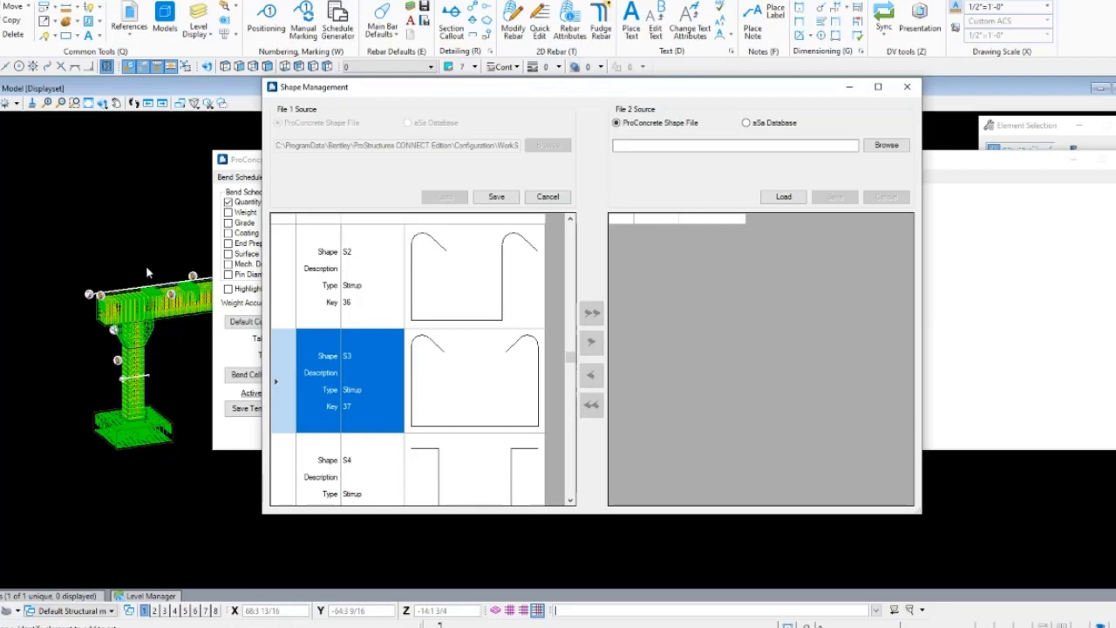
Clear the shape management window out of the way and sort the pier rows of the custom schedule by rebar zone.
drag(406, 93, 349, 481)
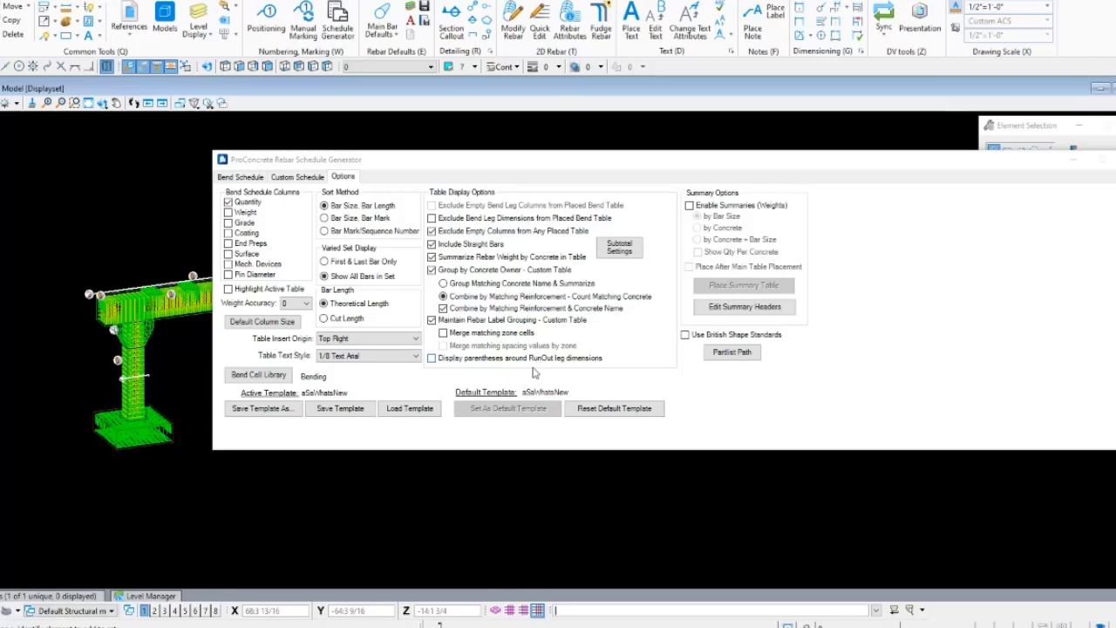
click(837, 410)
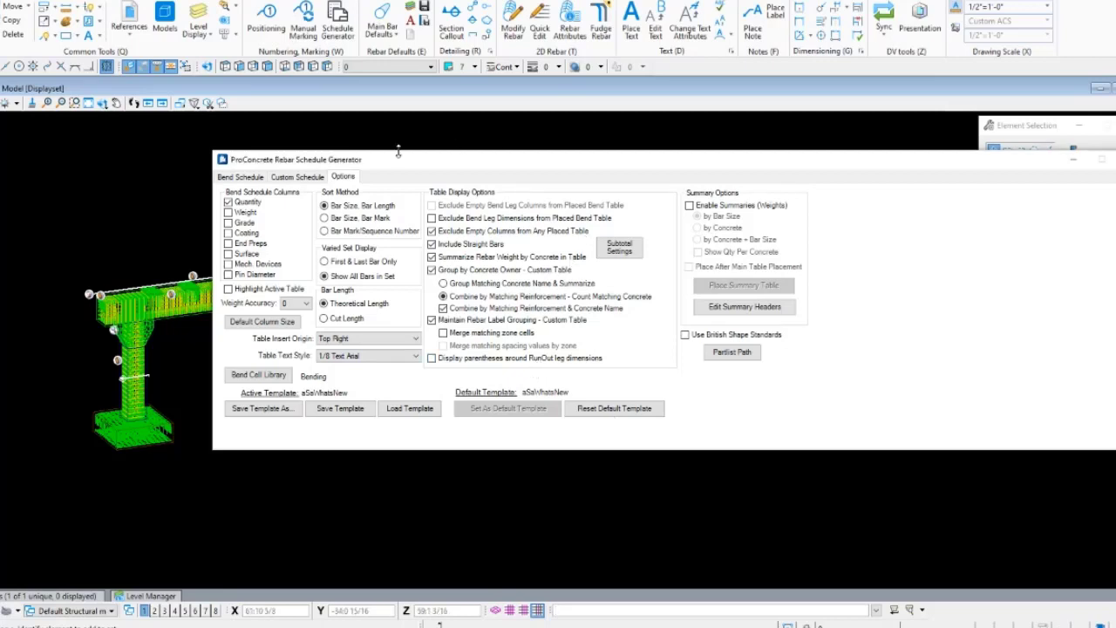
drag(396, 164, 441, 260)
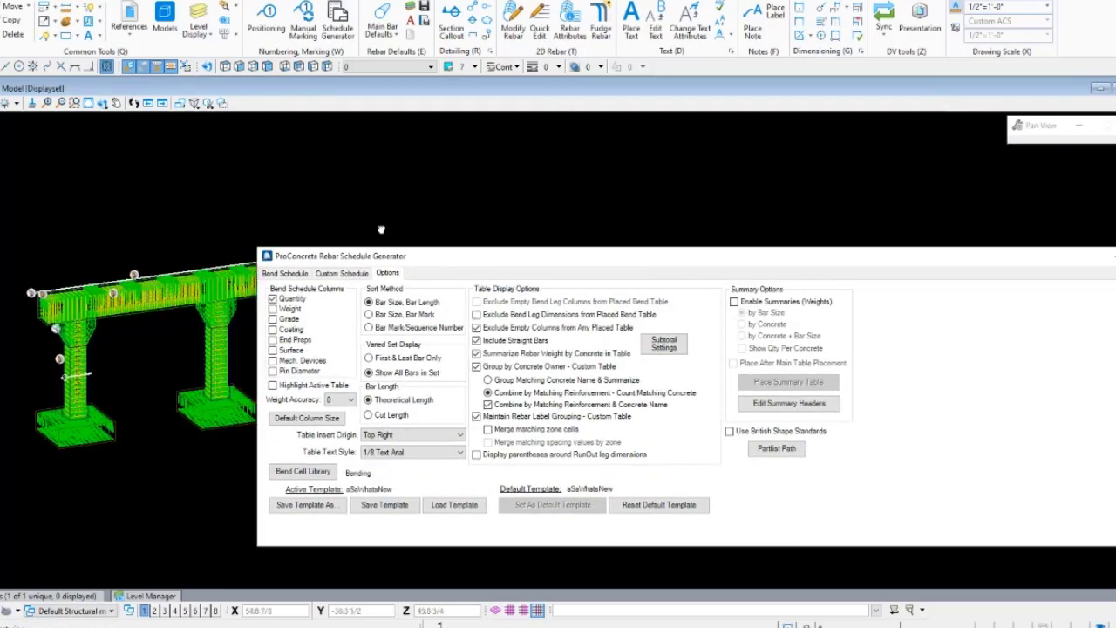
click(345, 272)
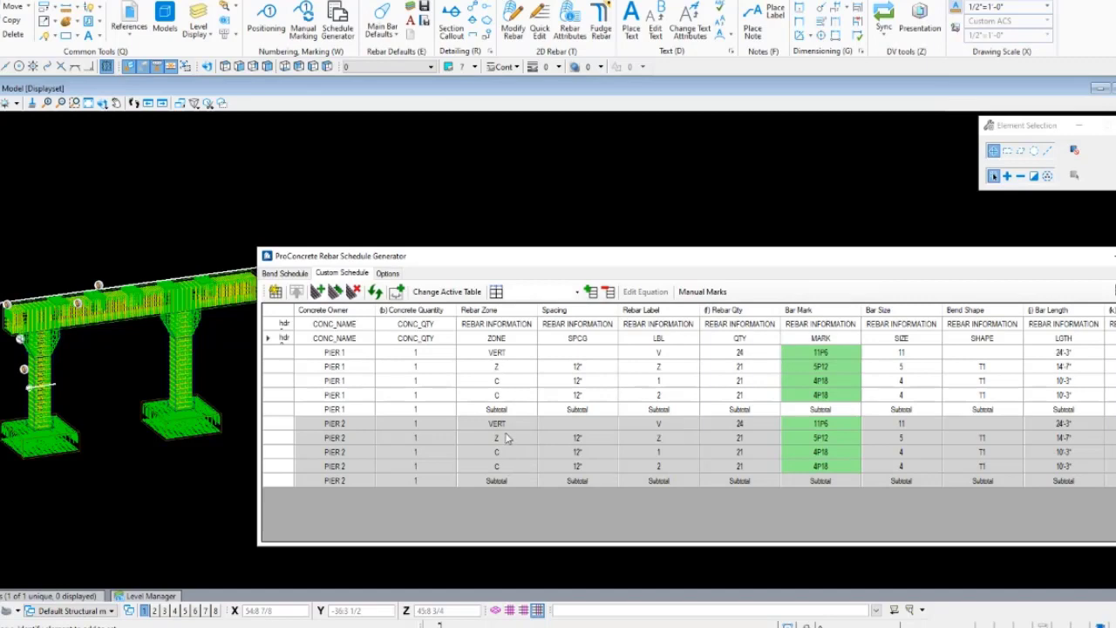
click(486, 318)
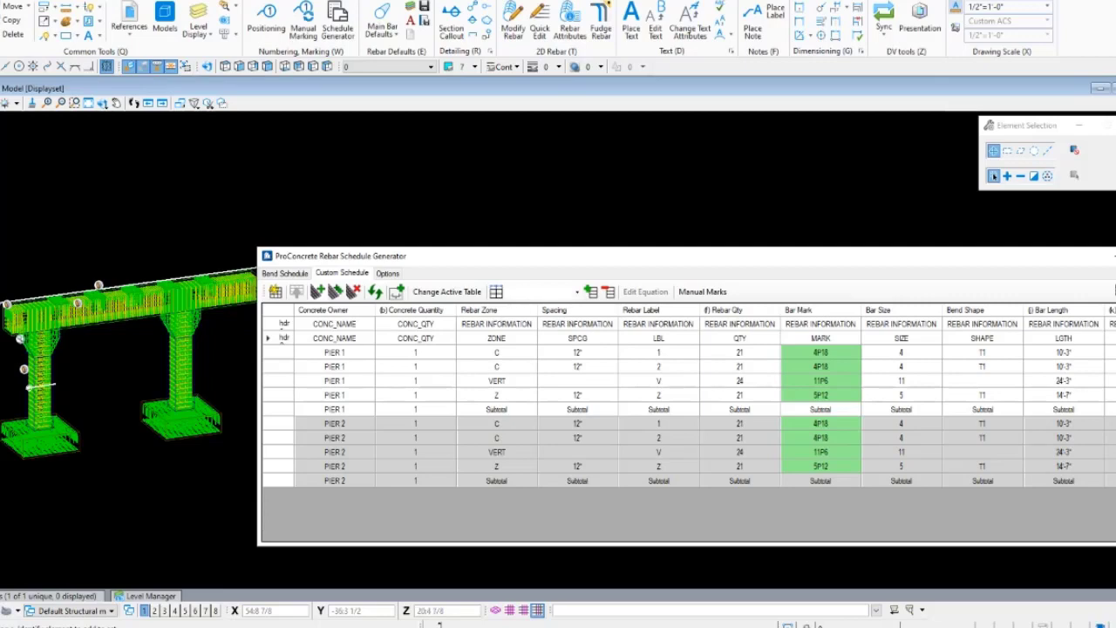
Clear the custom schedule and fill it with the reinforcement of the two pier footings, including the dowels.
click(354, 291)
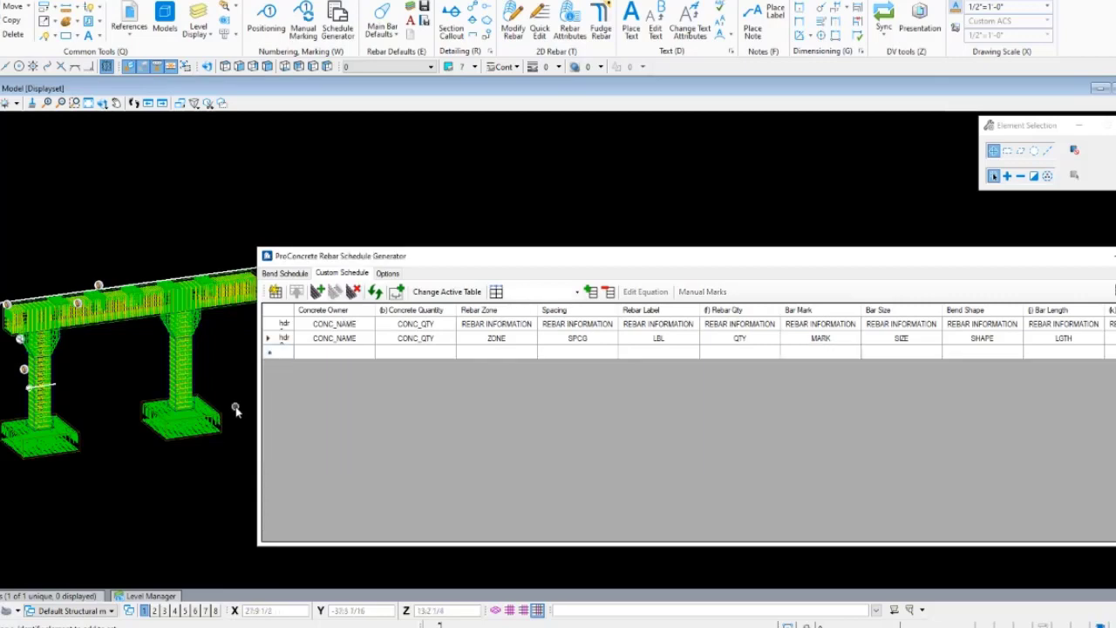
drag(236, 410, 128, 506)
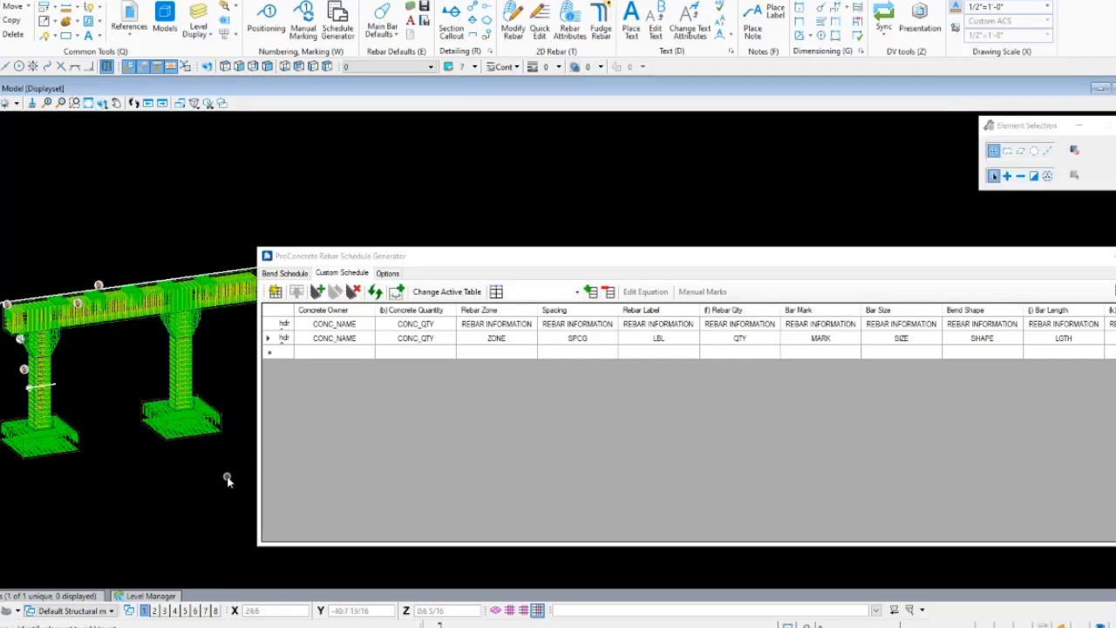
drag(197, 455, 69, 425)
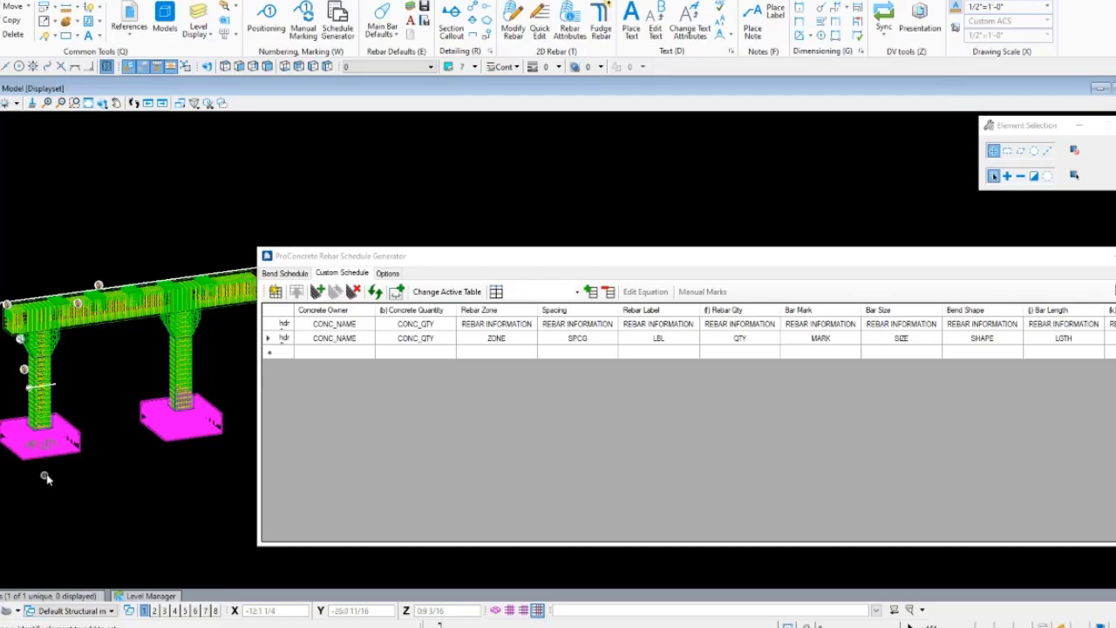
scroll(44, 474, up, 6)
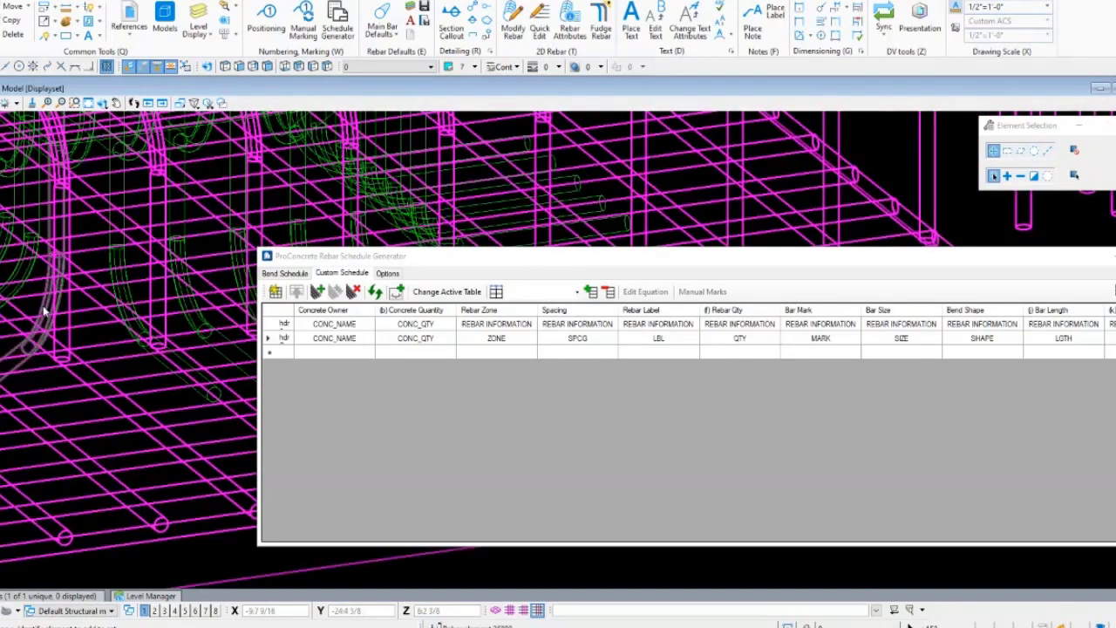
ctrl+click(41, 308)
click(317, 293)
click(318, 293)
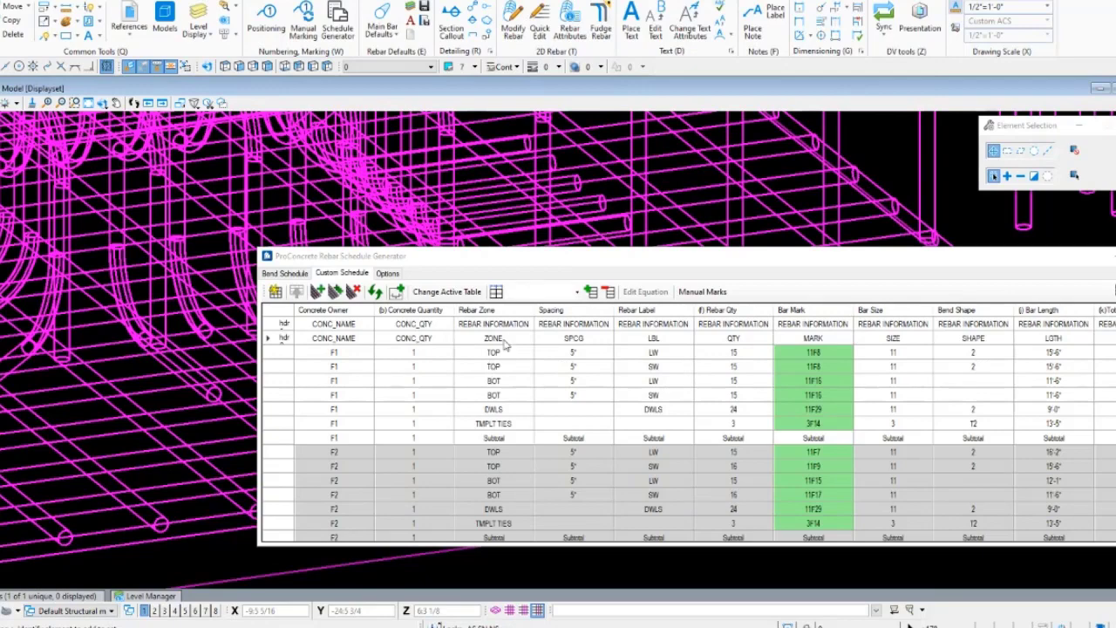
scroll(588, 175, down, 3)
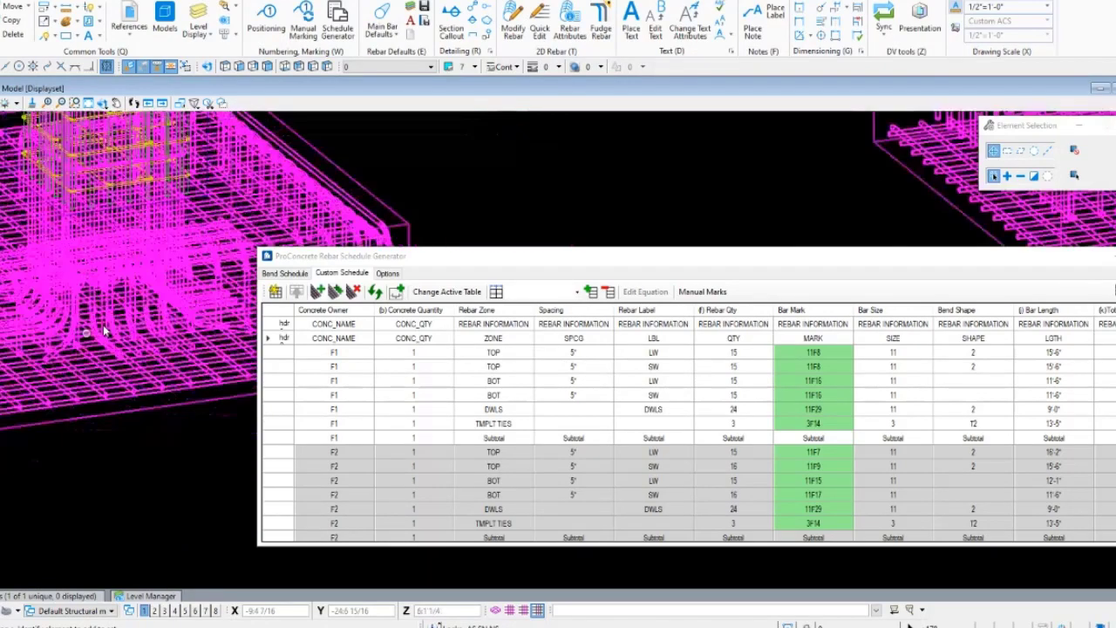
click(589, 175)
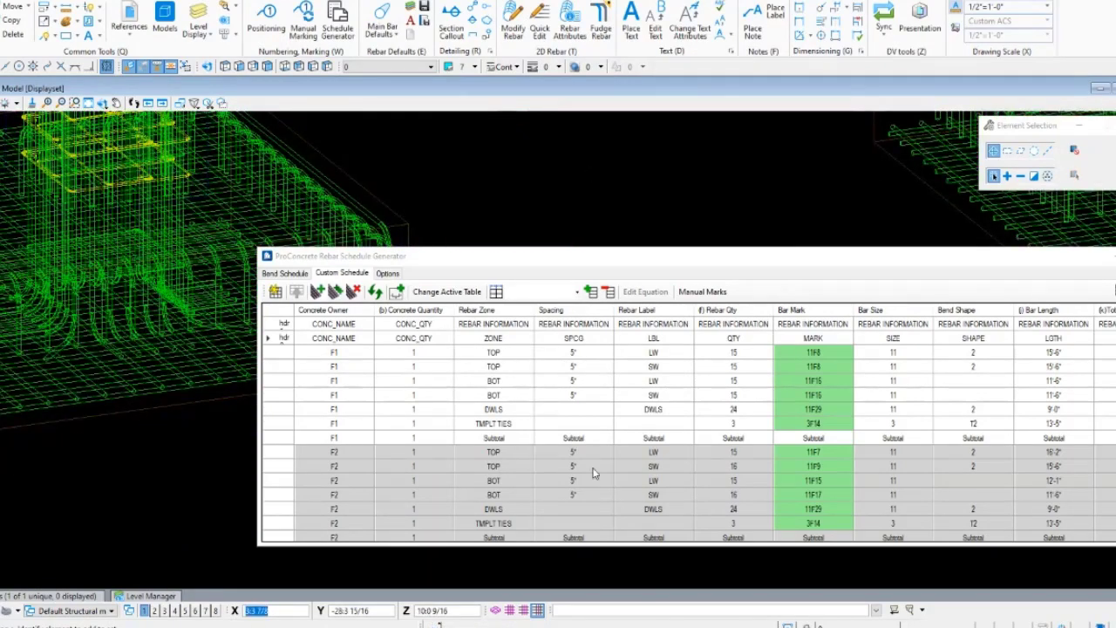
Compare the F1 and F2 footing rows sorted by rebar label and by rebar zone, leaving the schedule sorted by label.
click(653, 312)
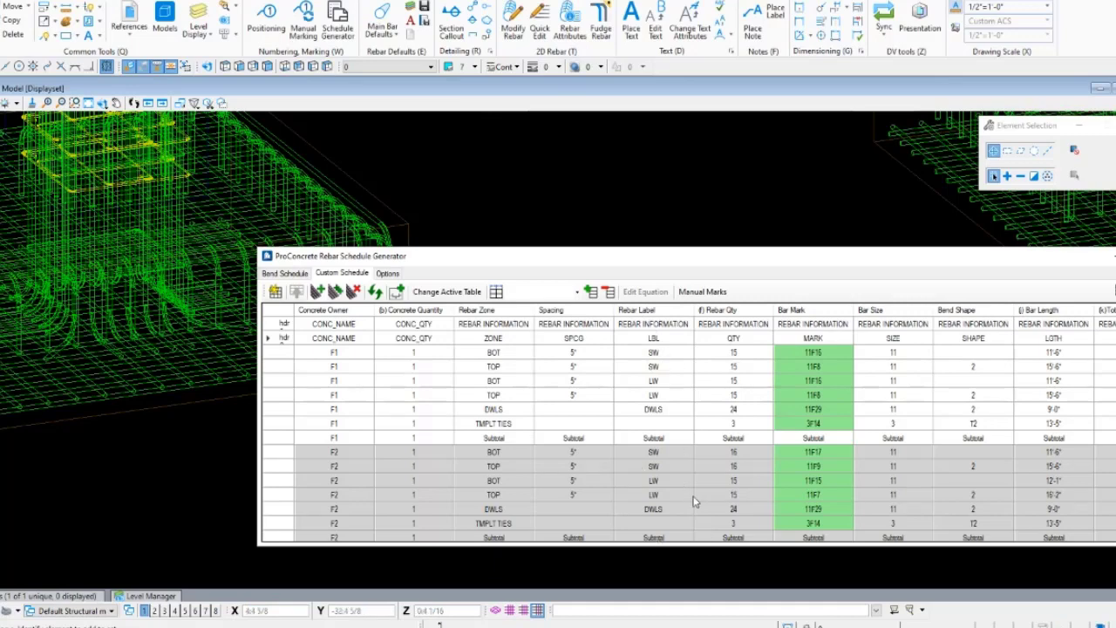
click(658, 353)
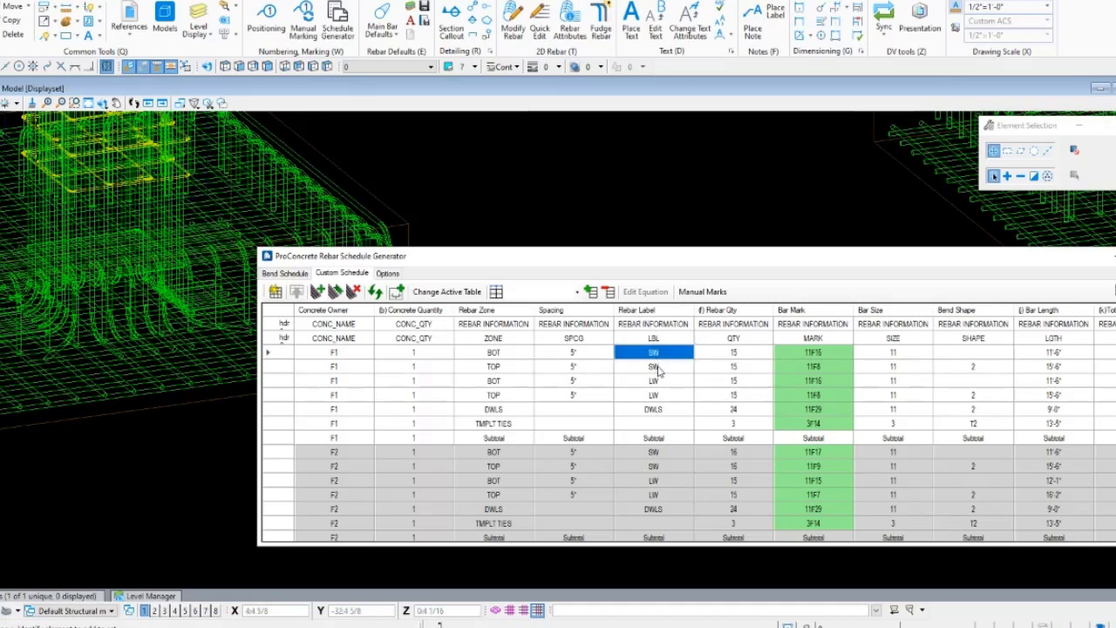
click(661, 381)
click(663, 394)
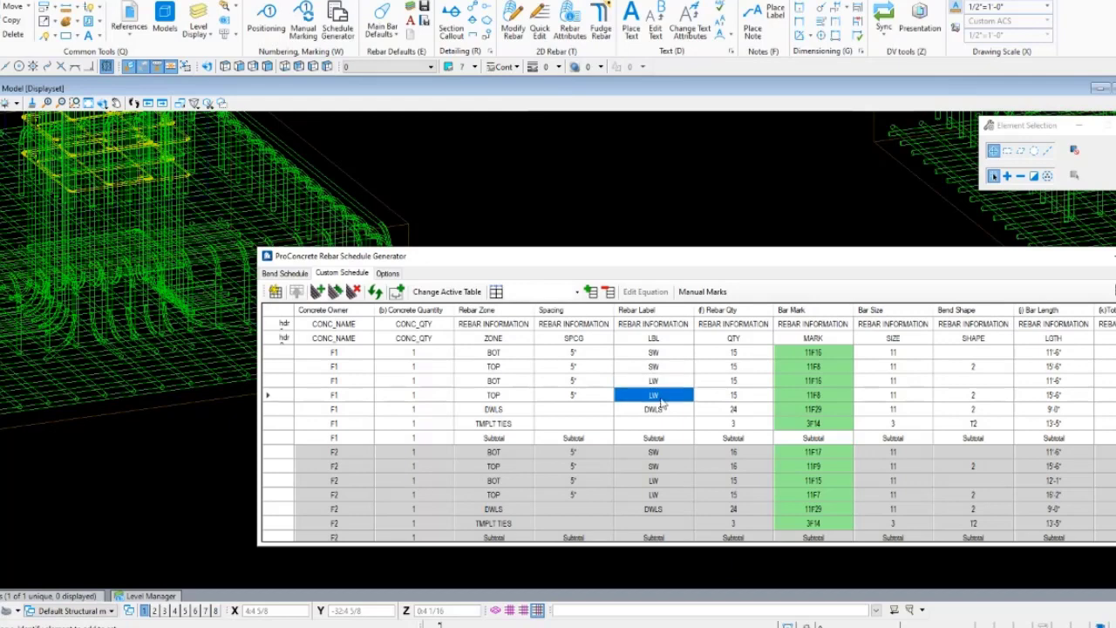
click(661, 452)
click(660, 465)
click(660, 481)
click(664, 494)
click(668, 511)
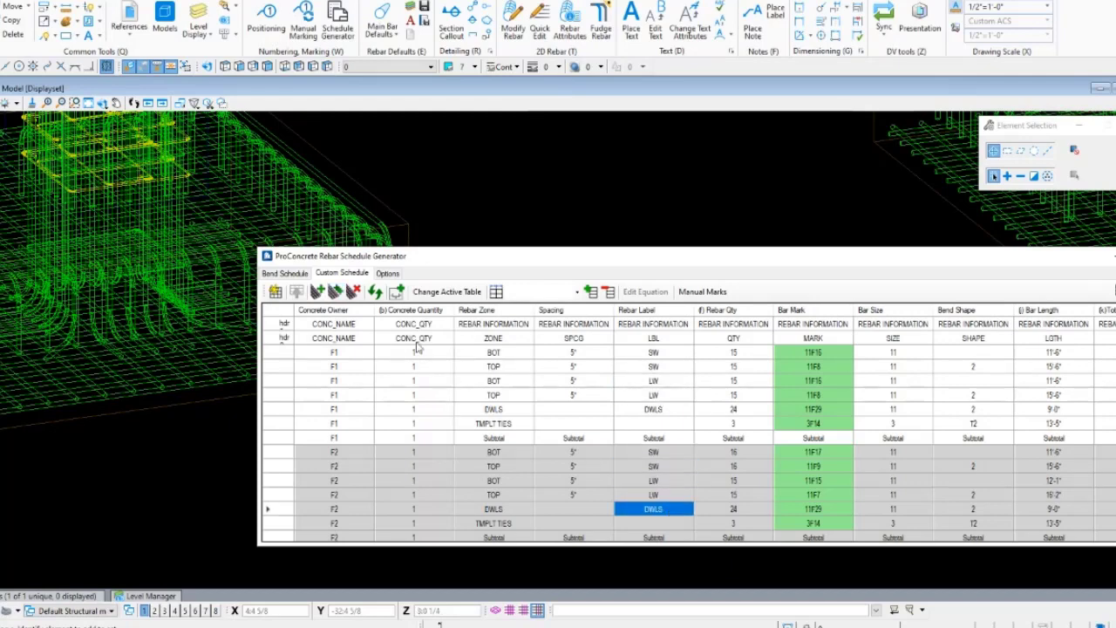
click(506, 313)
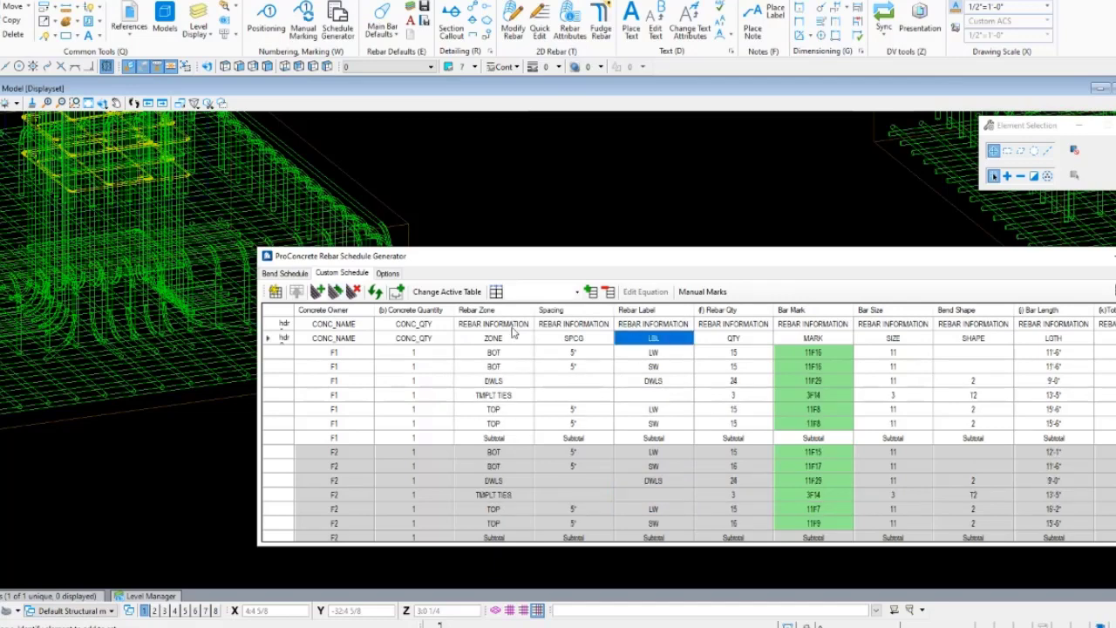
click(648, 317)
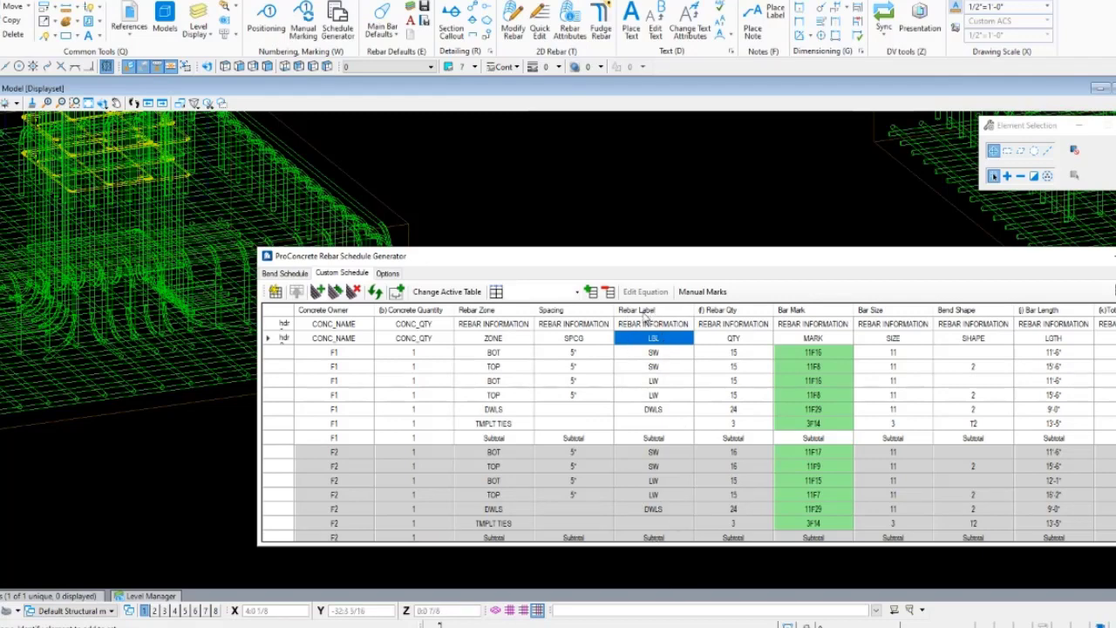
Exclude the Rebar Label column from the custom schedule, re-sort by it, and include the column again.
right_click(645, 315)
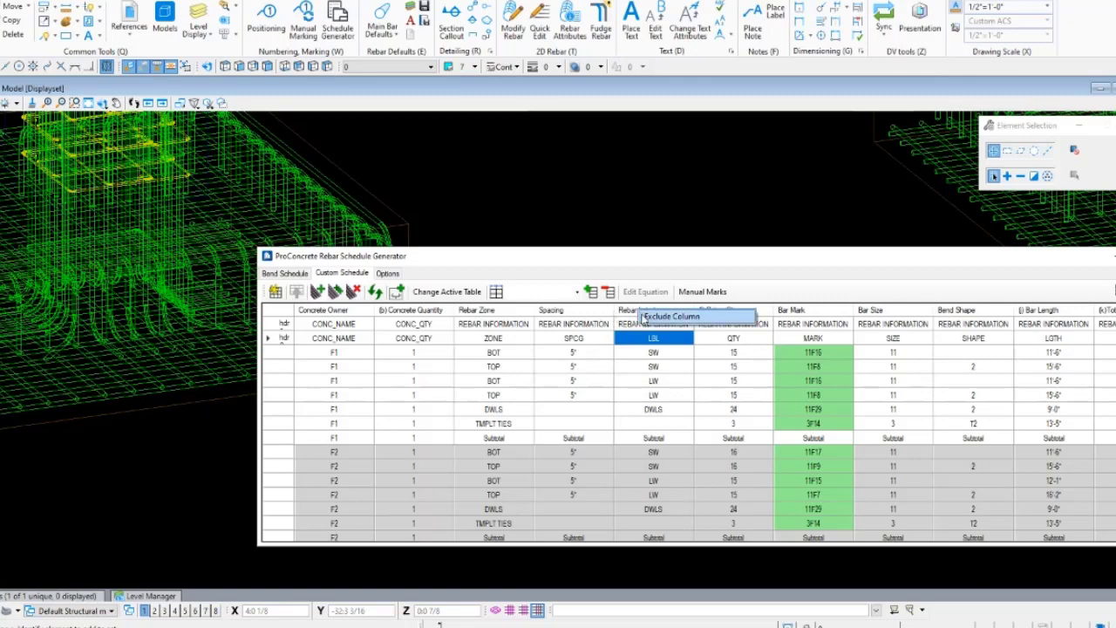
click(689, 316)
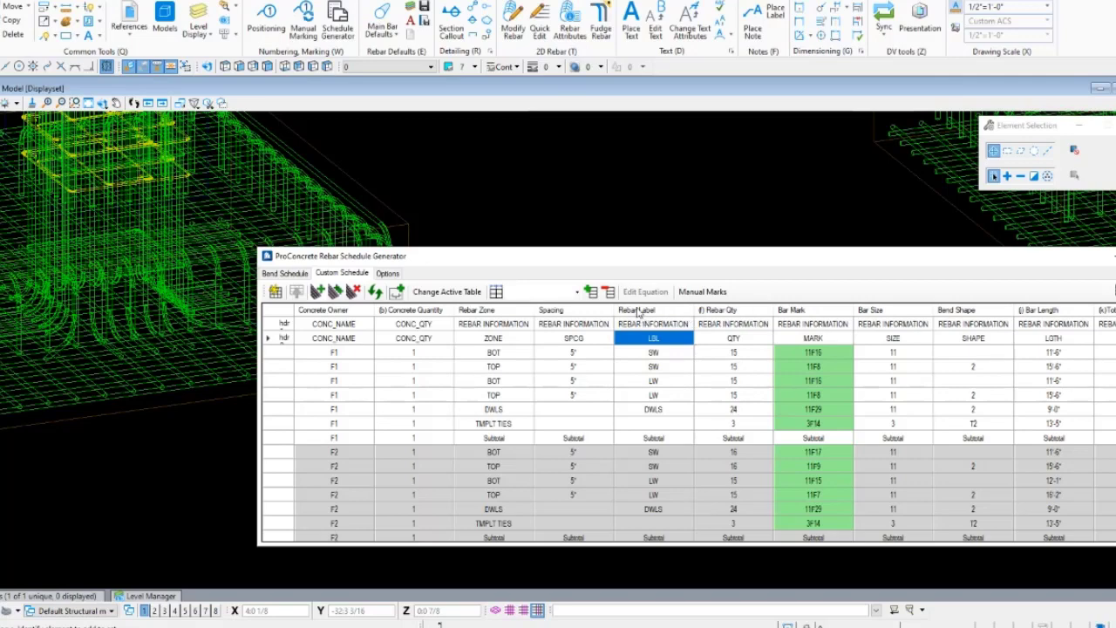
click(636, 311)
right_click(636, 311)
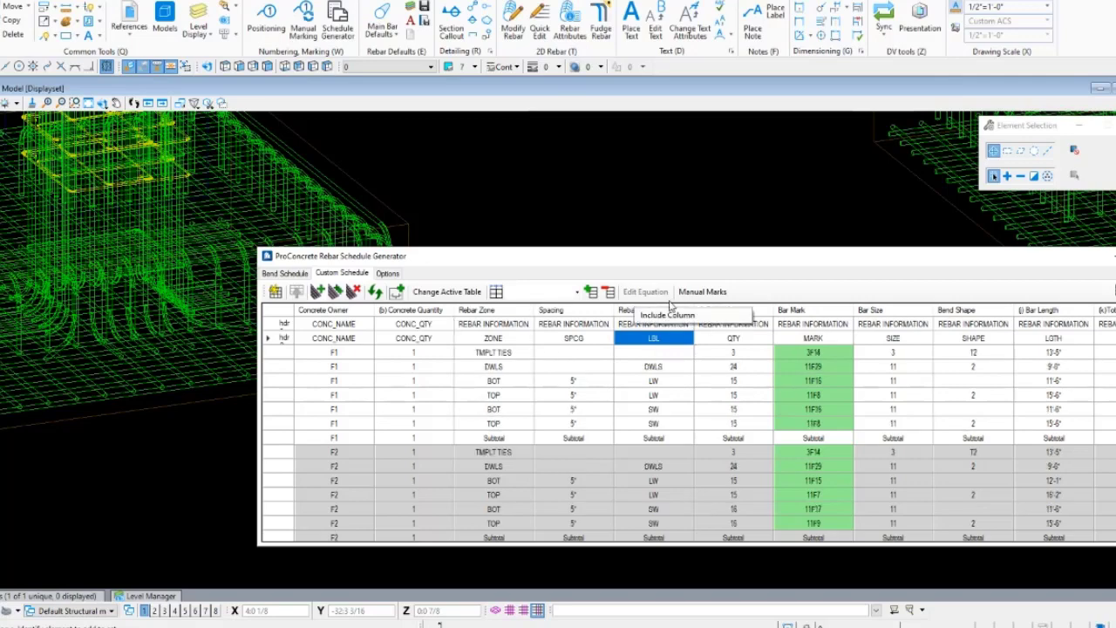
right_click(625, 312)
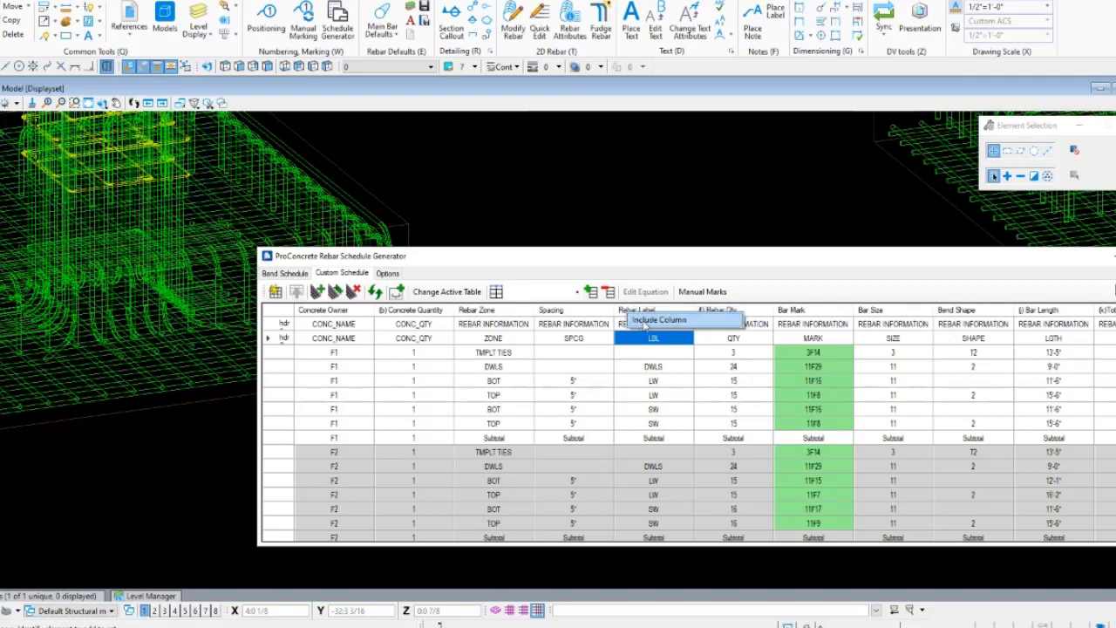
click(655, 322)
click(681, 325)
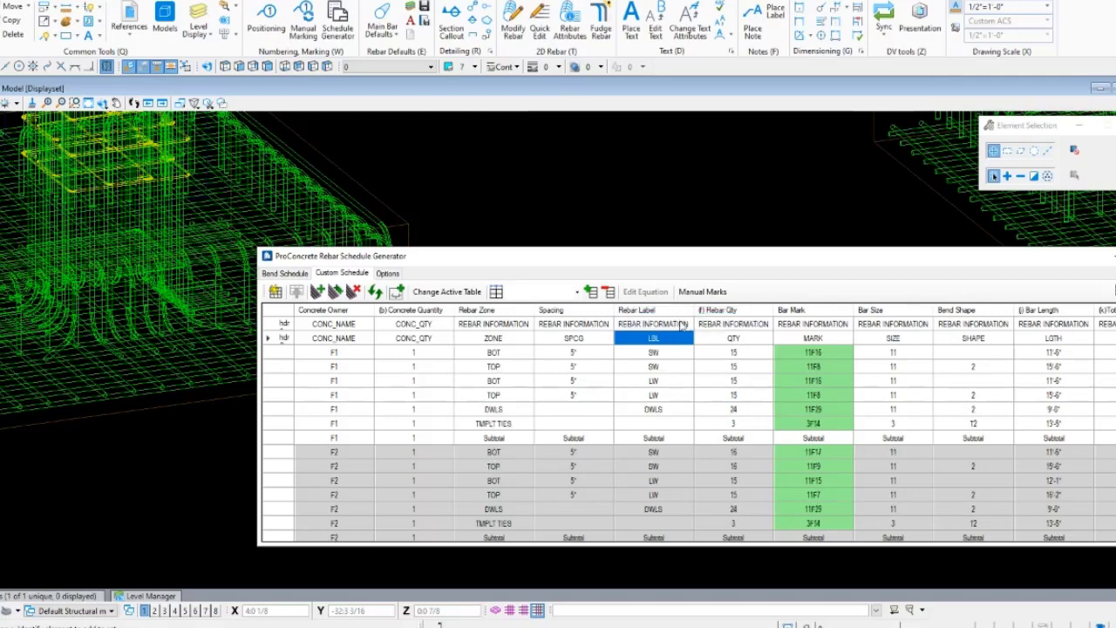
right_click(660, 313)
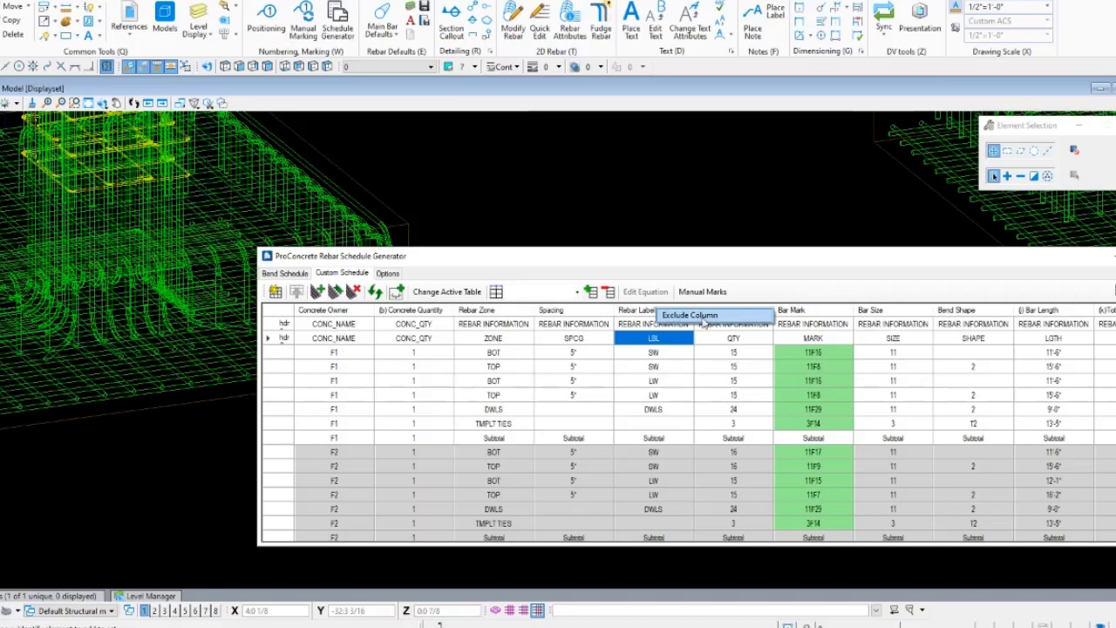
click(633, 258)
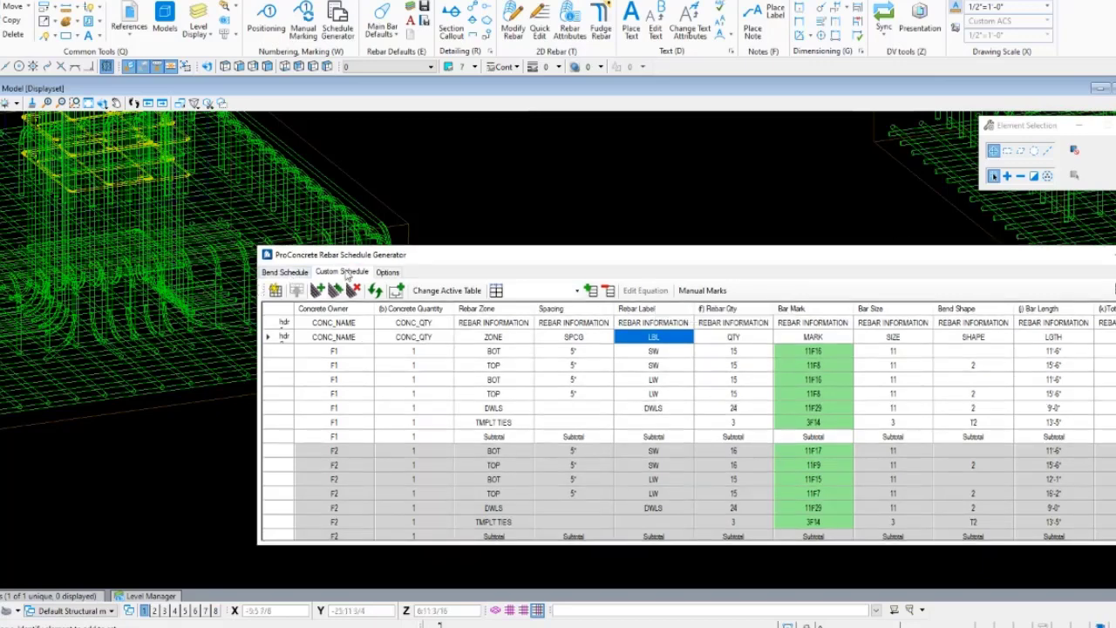
Examine the footings' bend schedule, checking the option to exclude a column and the bend leg columns A through R.
click(288, 272)
right_click(478, 311)
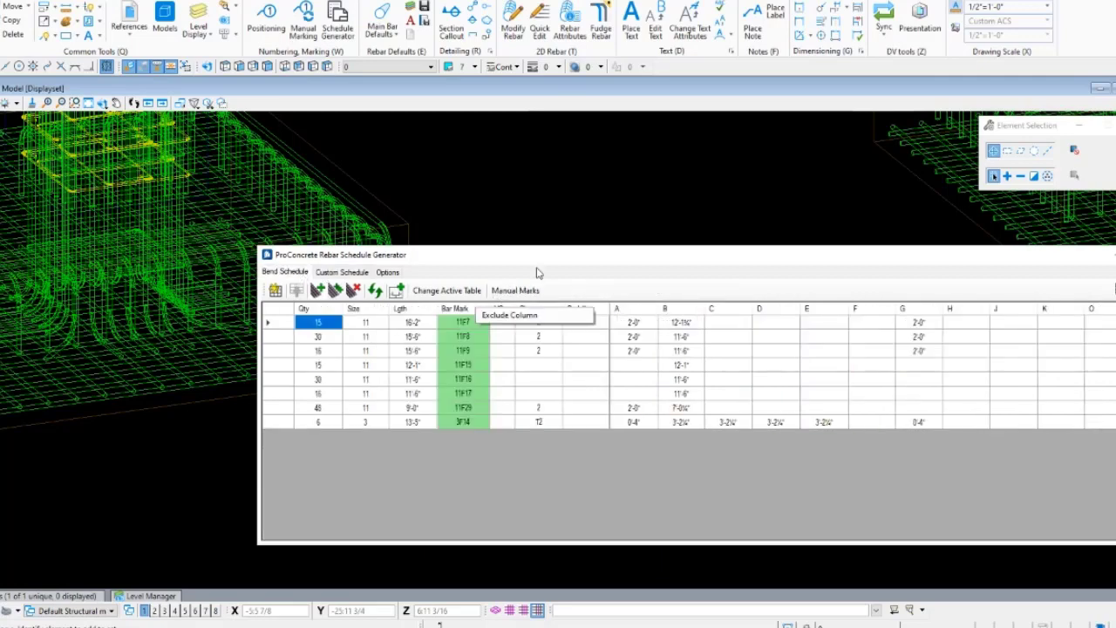
click(515, 262)
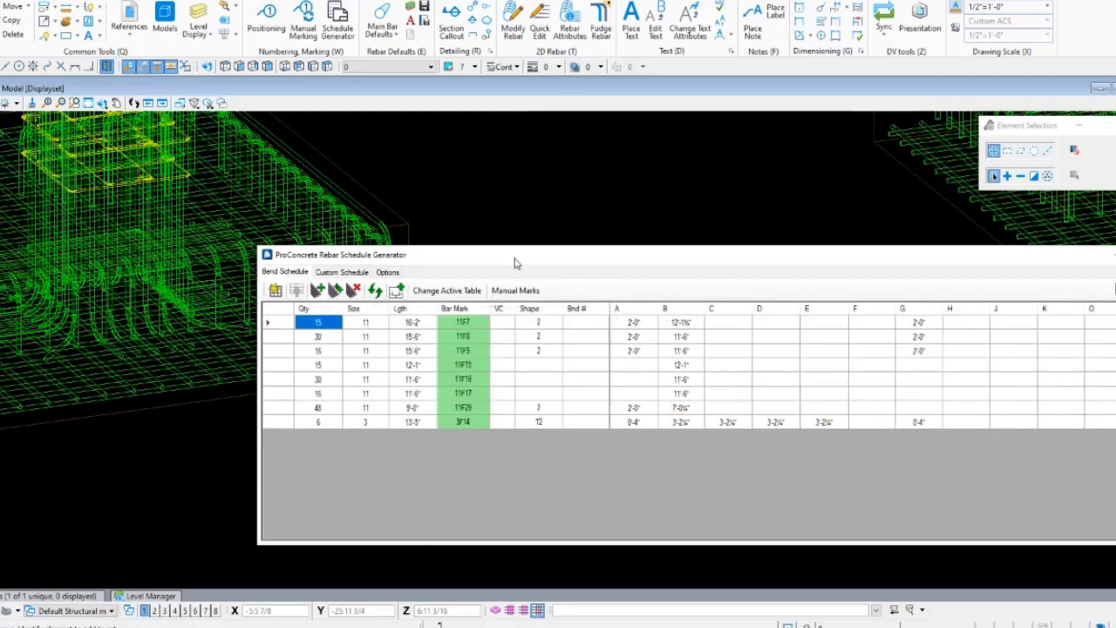
right_click(504, 316)
click(585, 262)
scroll(242, 407, down, 1)
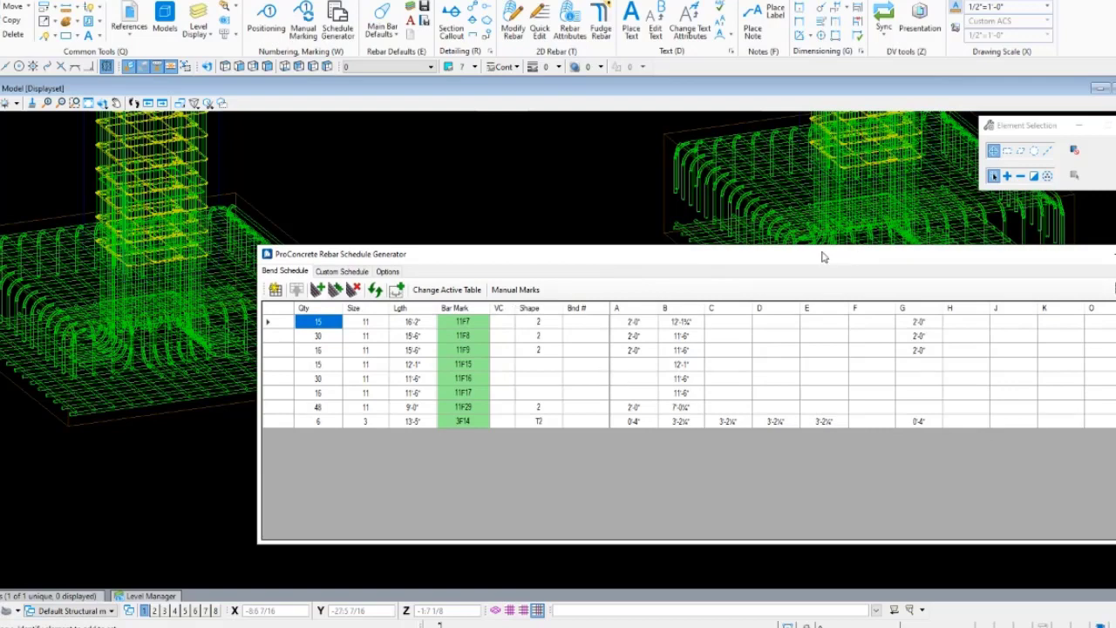
drag(821, 257, 750, 271)
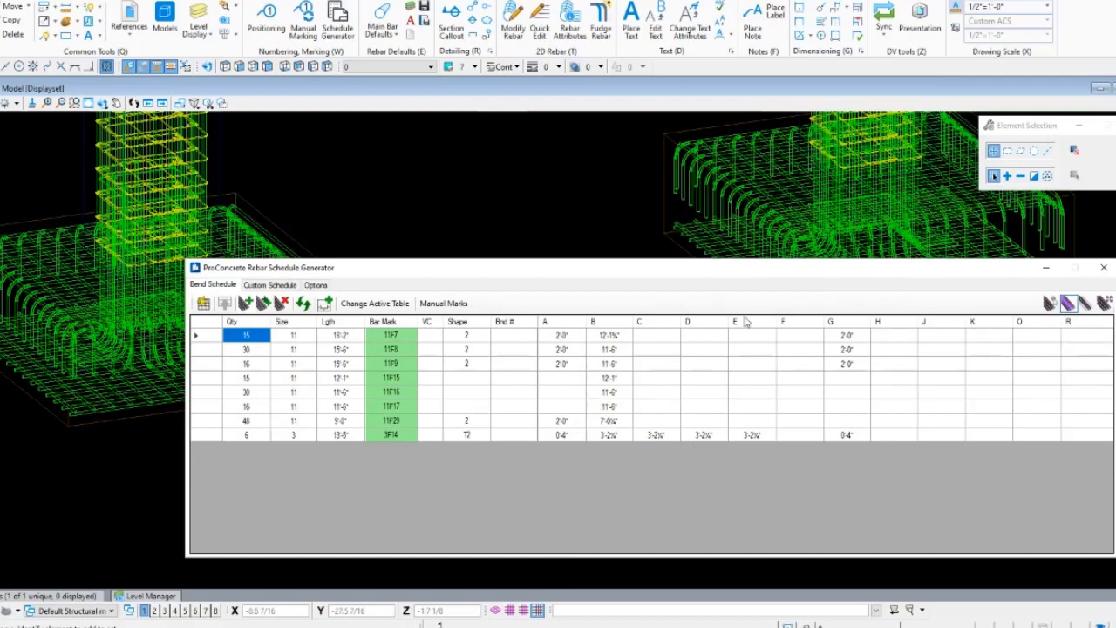
click(551, 339)
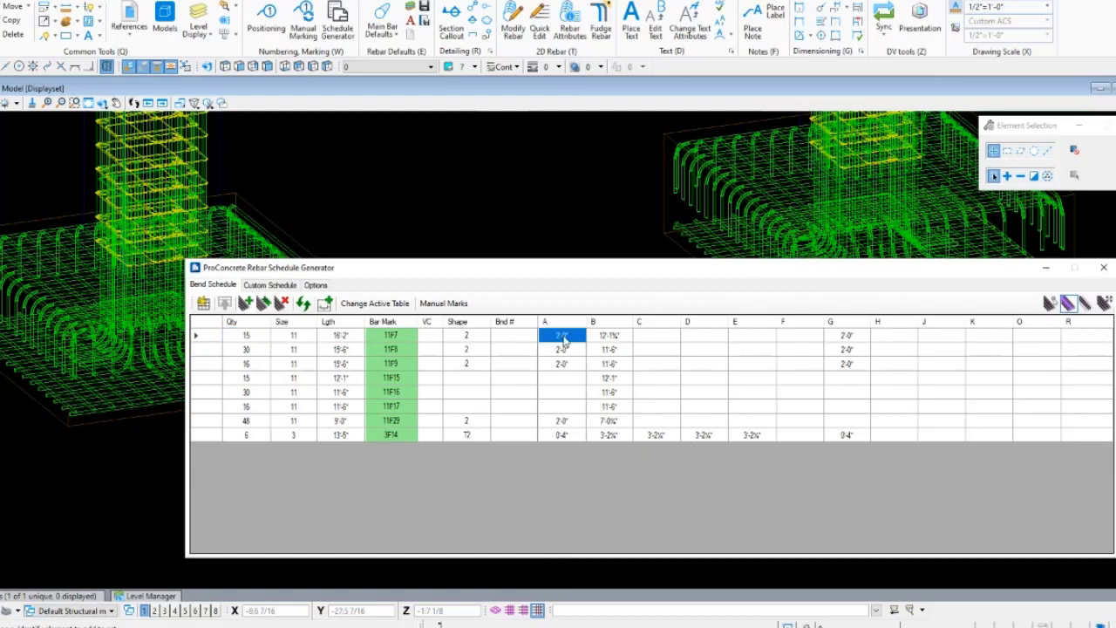
drag(558, 378, 1037, 378)
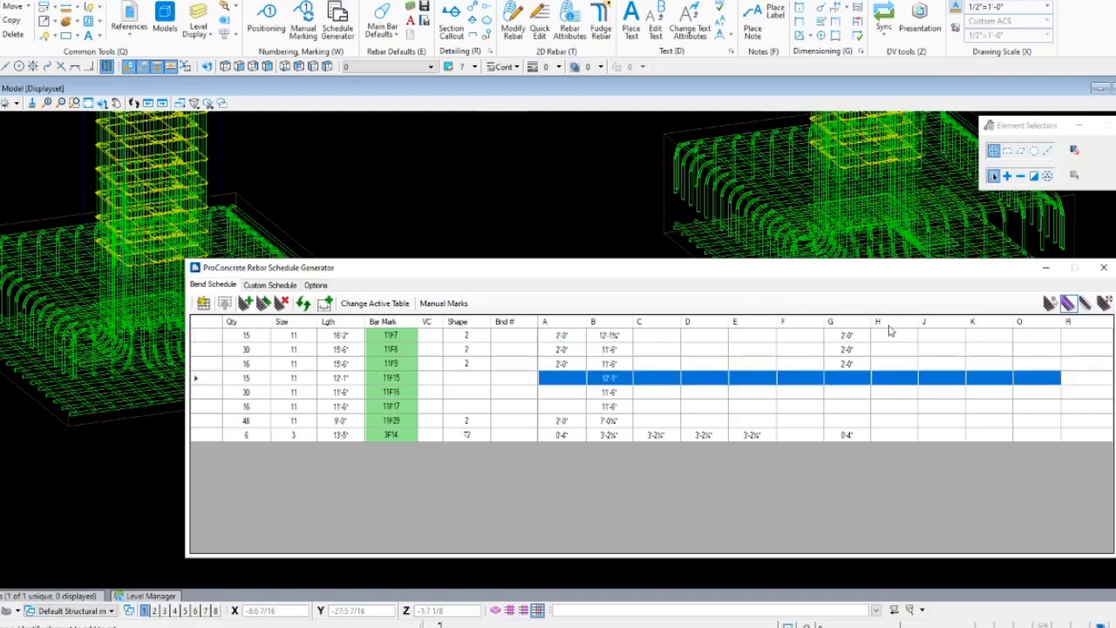
click(988, 337)
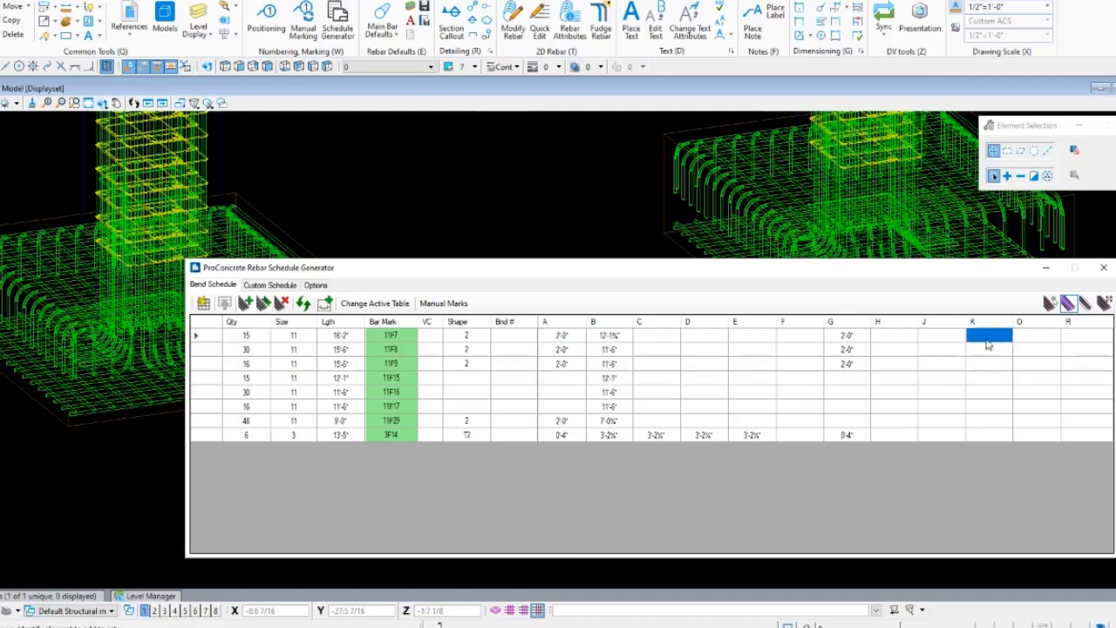
Add an individual bend leg named M to the bend schedule and move its column between H and J.
right_click(943, 352)
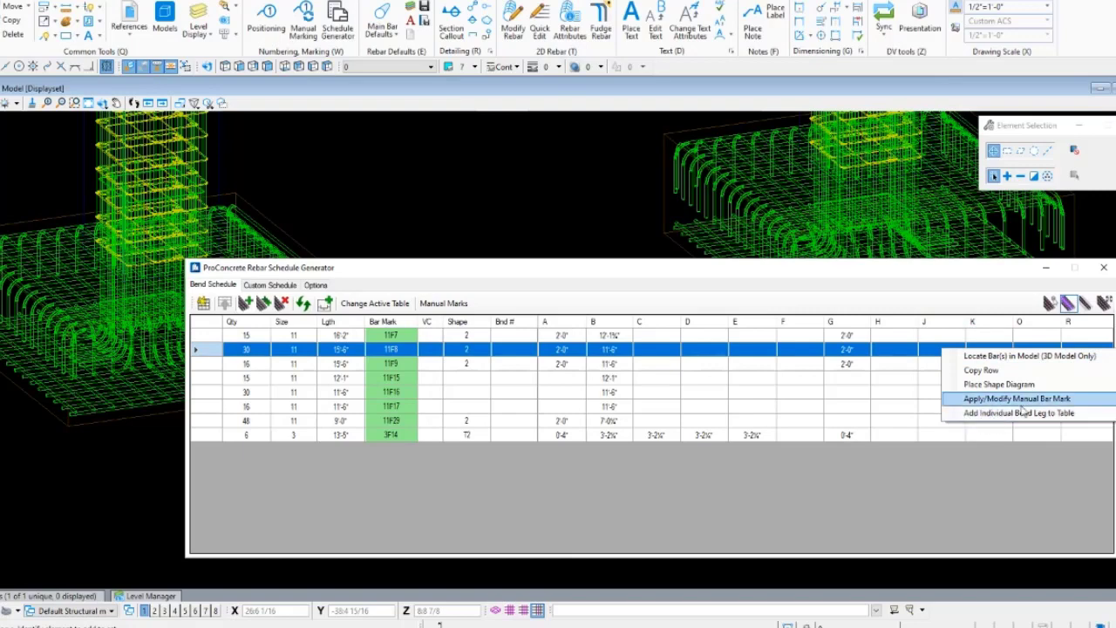
click(968, 414)
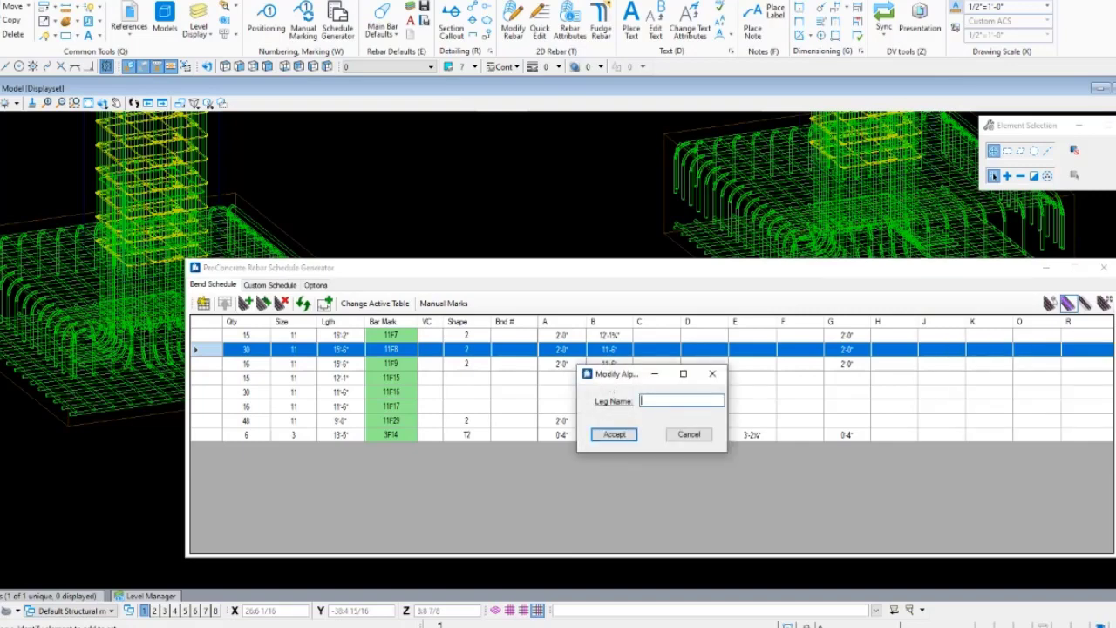
drag(607, 378, 606, 231)
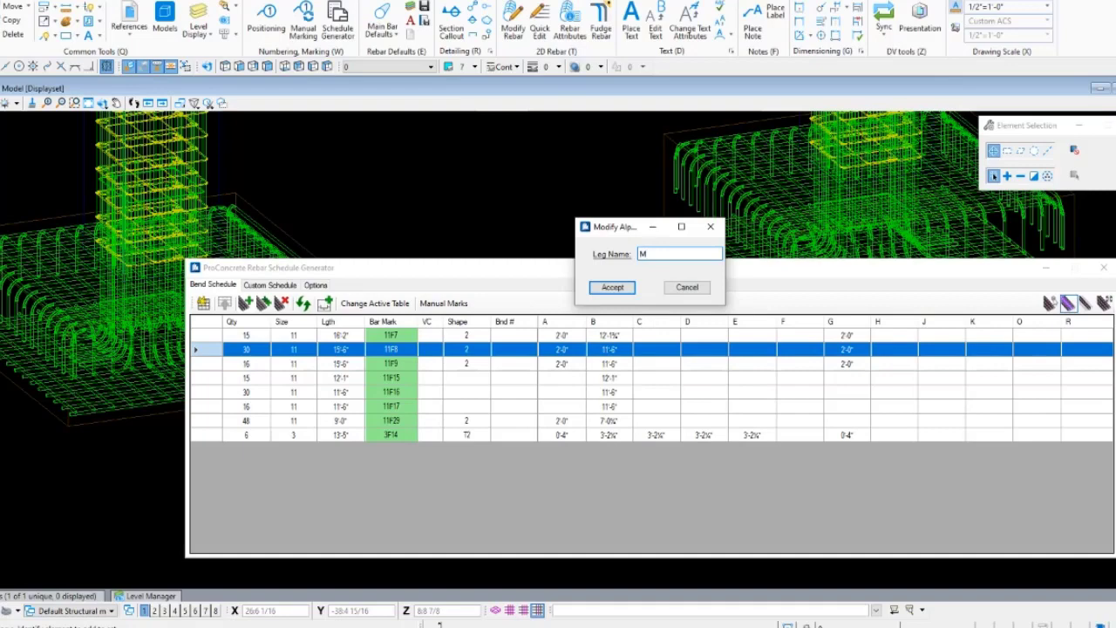
text(M)
key(Return)
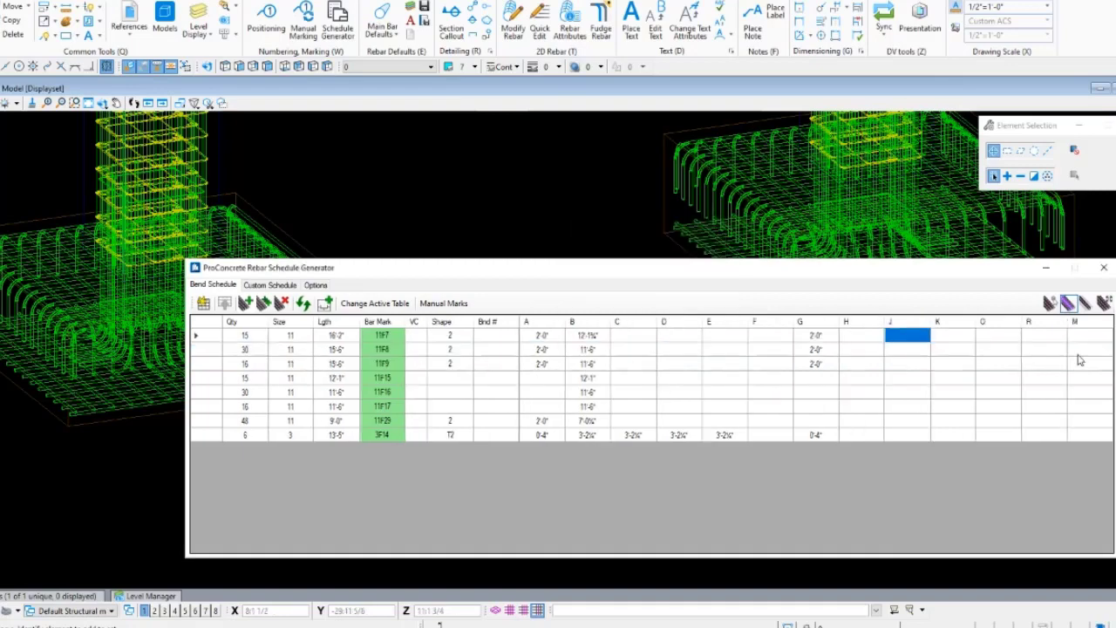
drag(864, 334, 877, 330)
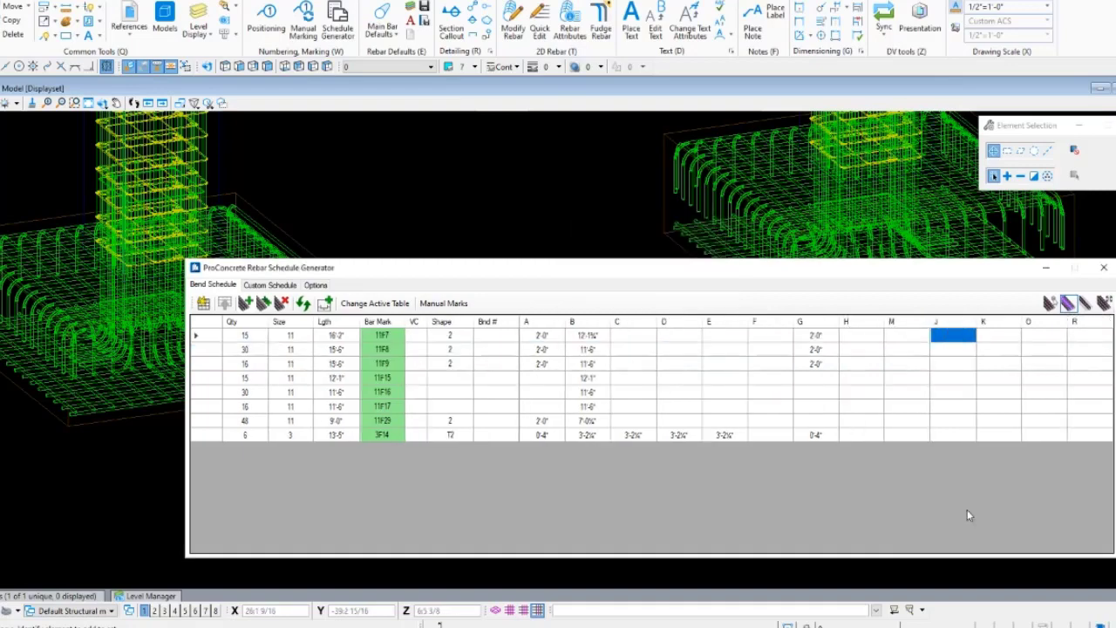
click(905, 422)
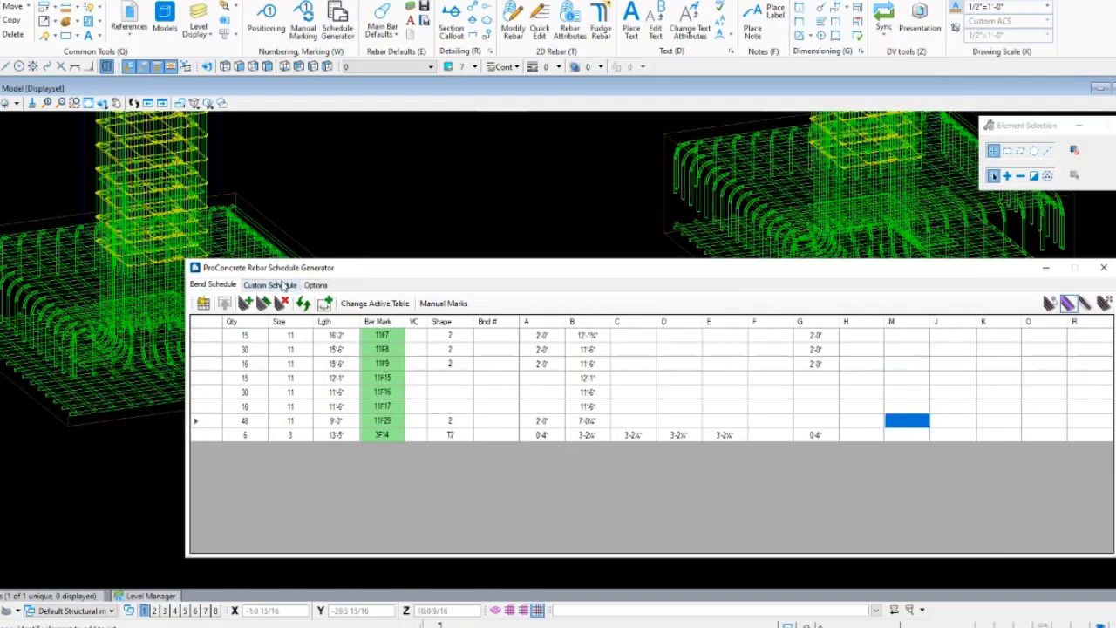
Fill the custom schedule with the reinforcement of the B7 pier cap beam.
click(316, 285)
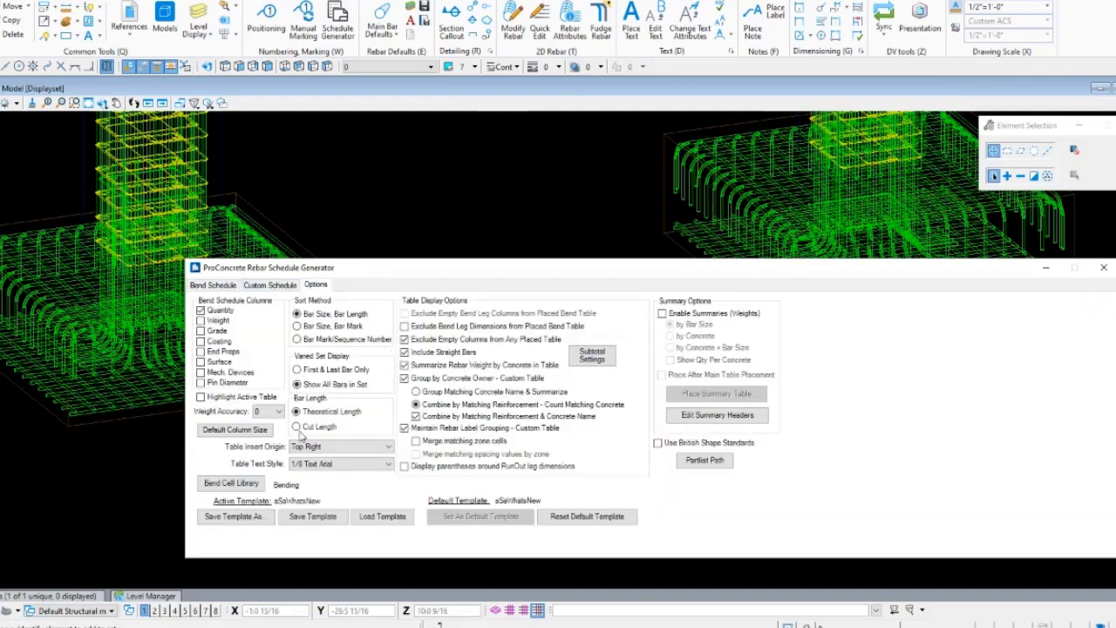
drag(272, 270, 567, 262)
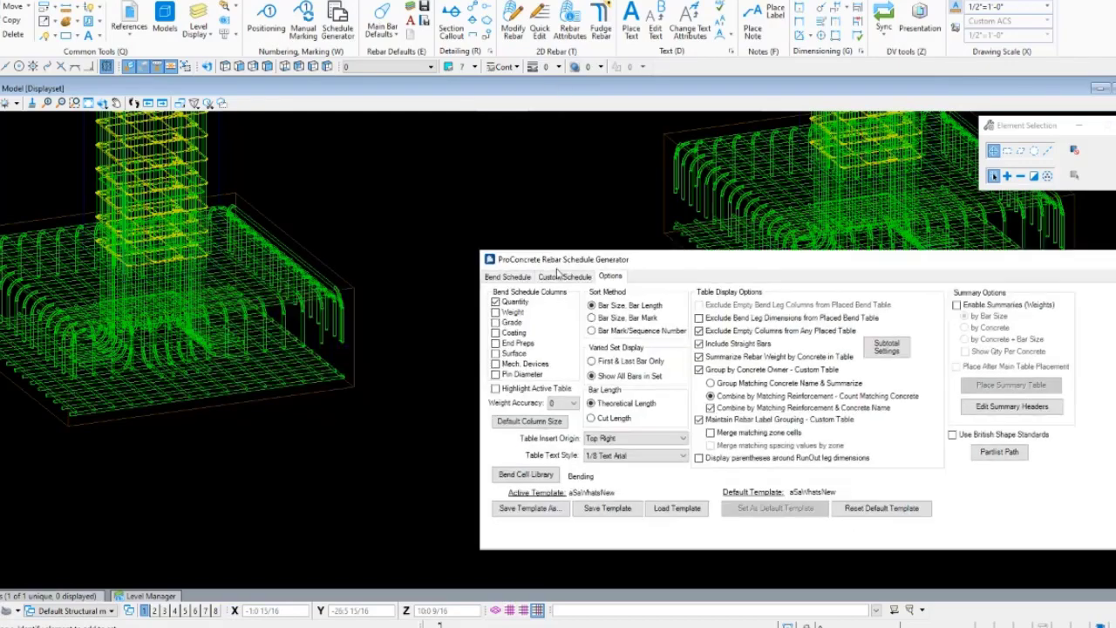
scroll(206, 506, down, 4)
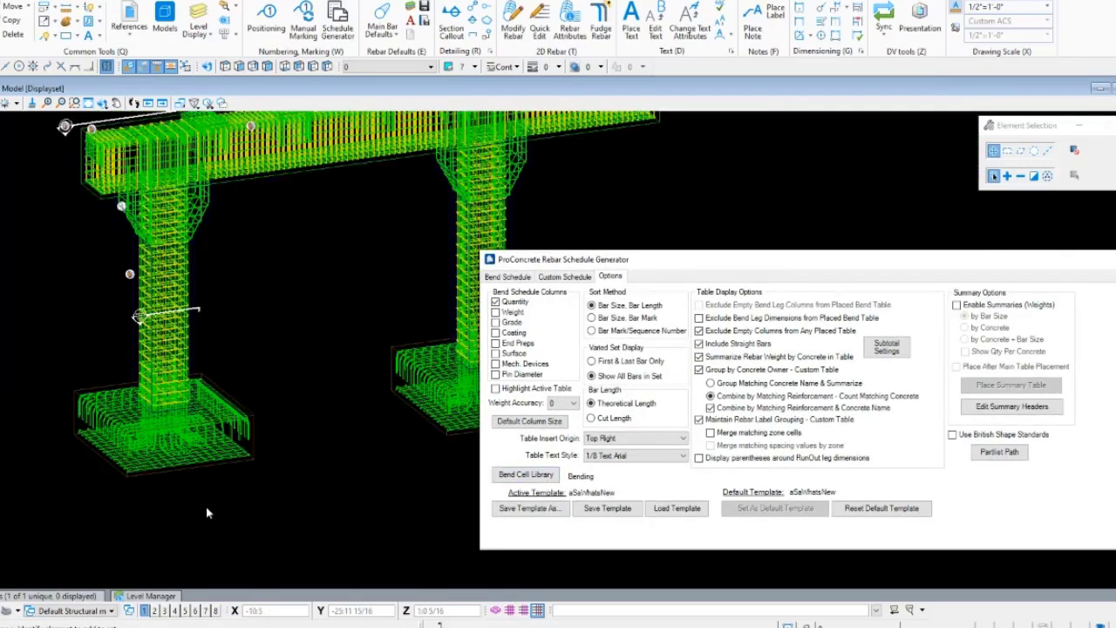
scroll(275, 213, up, 4)
click(280, 266)
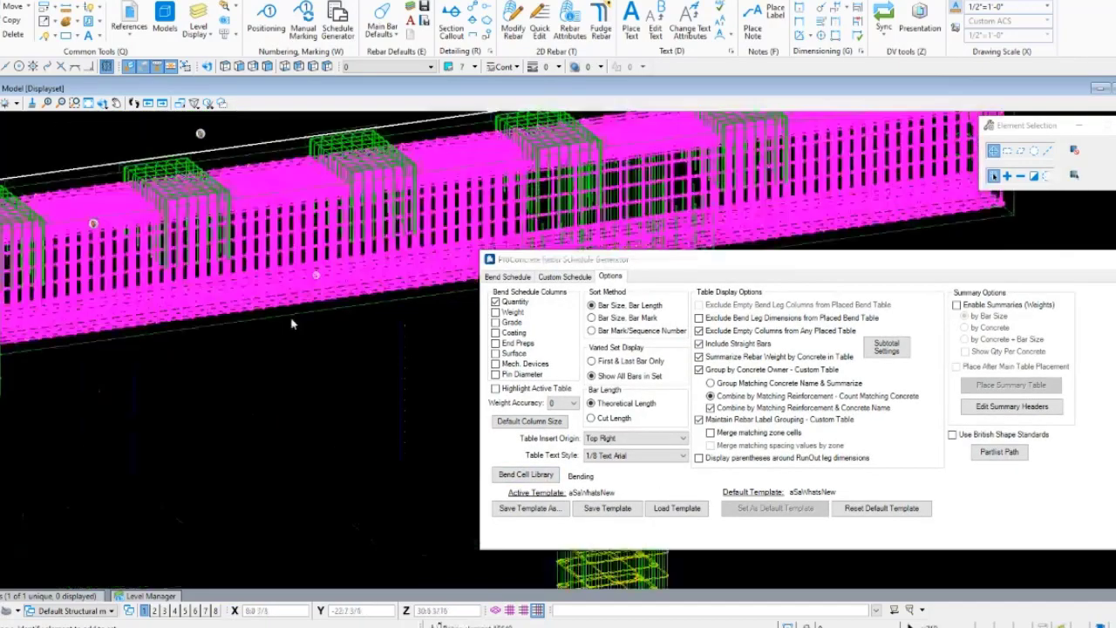
click(101, 610)
click(296, 582)
click(566, 277)
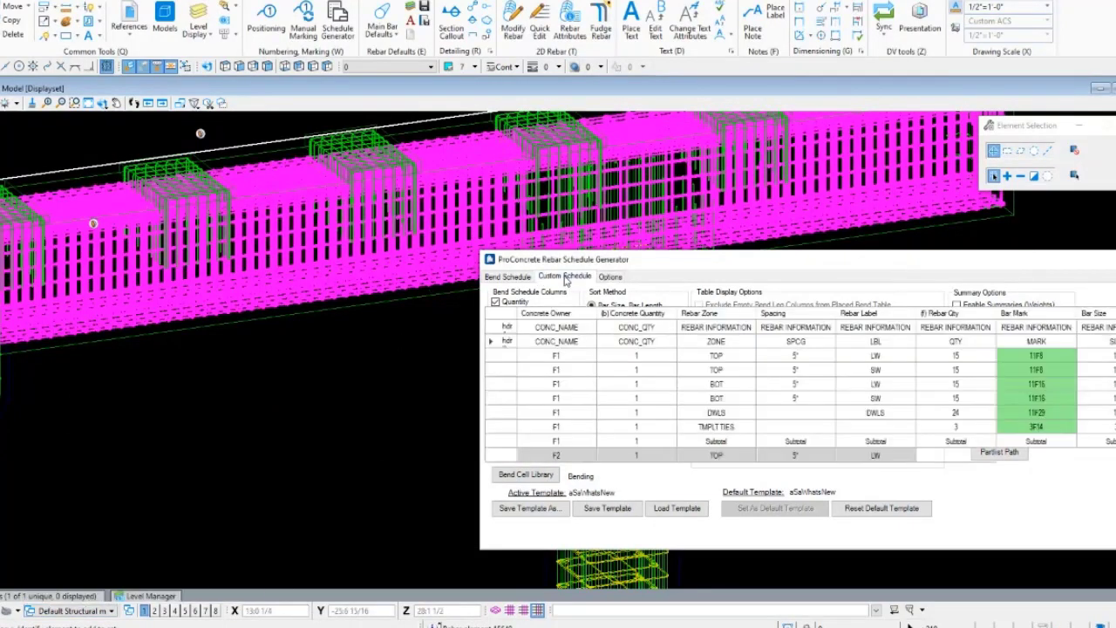
click(541, 295)
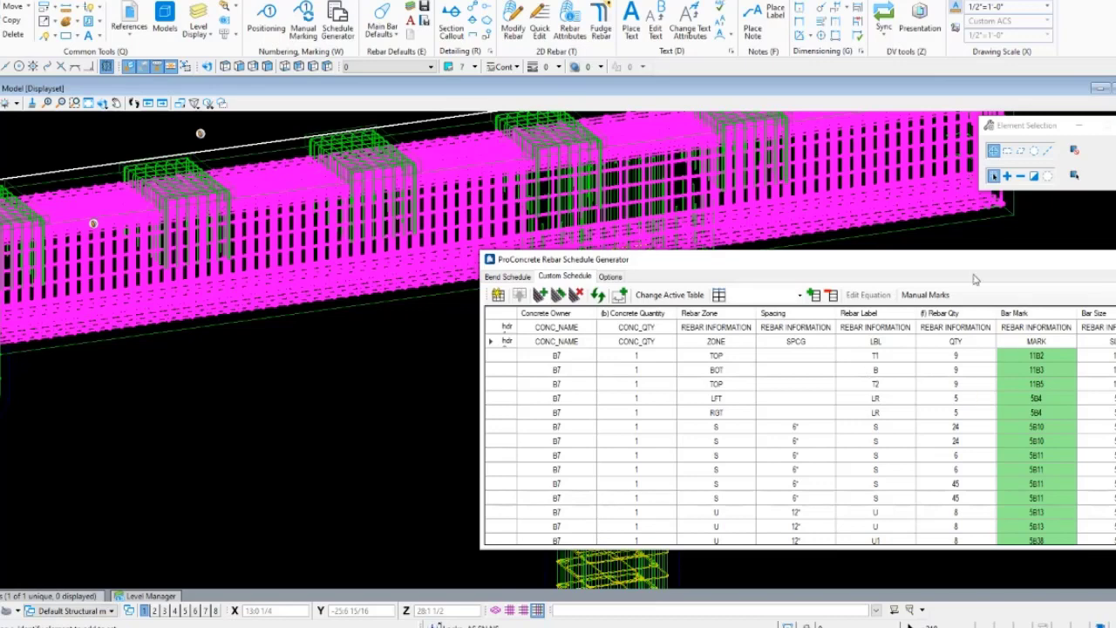
Show the pier cap beam's bars in the bend schedule and open the ELEV sheet.
click(527, 276)
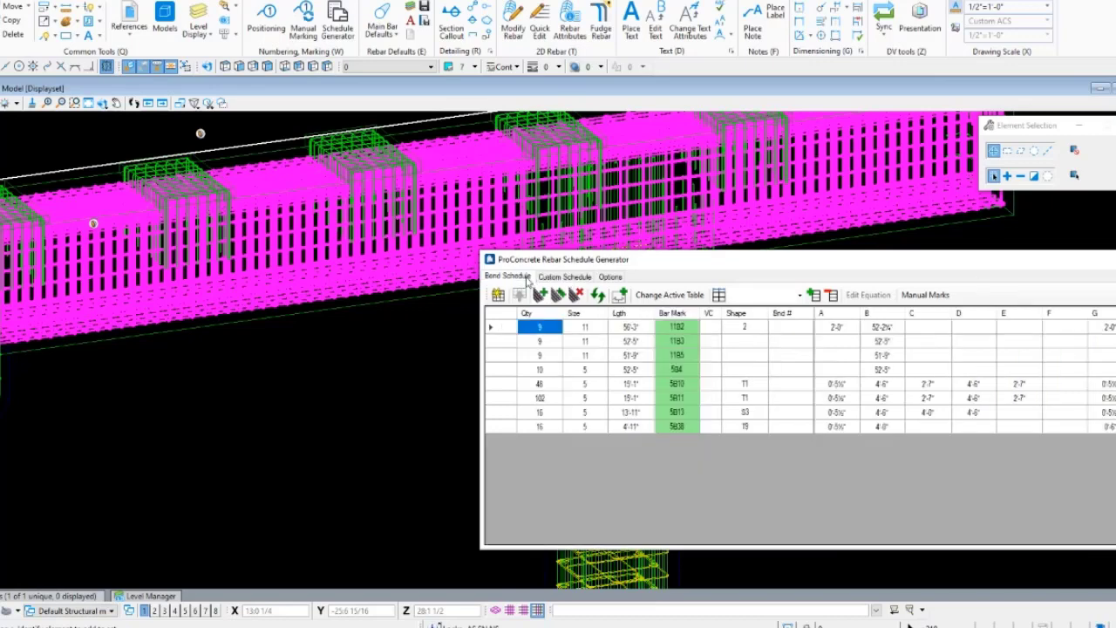
click(742, 412)
click(262, 477)
click(71, 598)
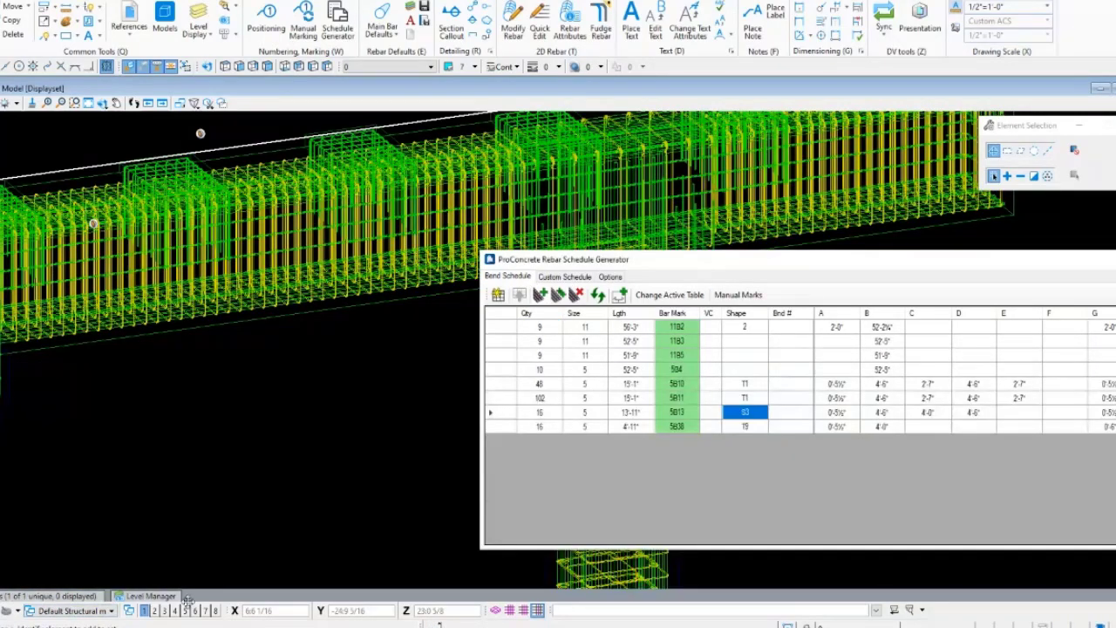
click(74, 610)
click(52, 549)
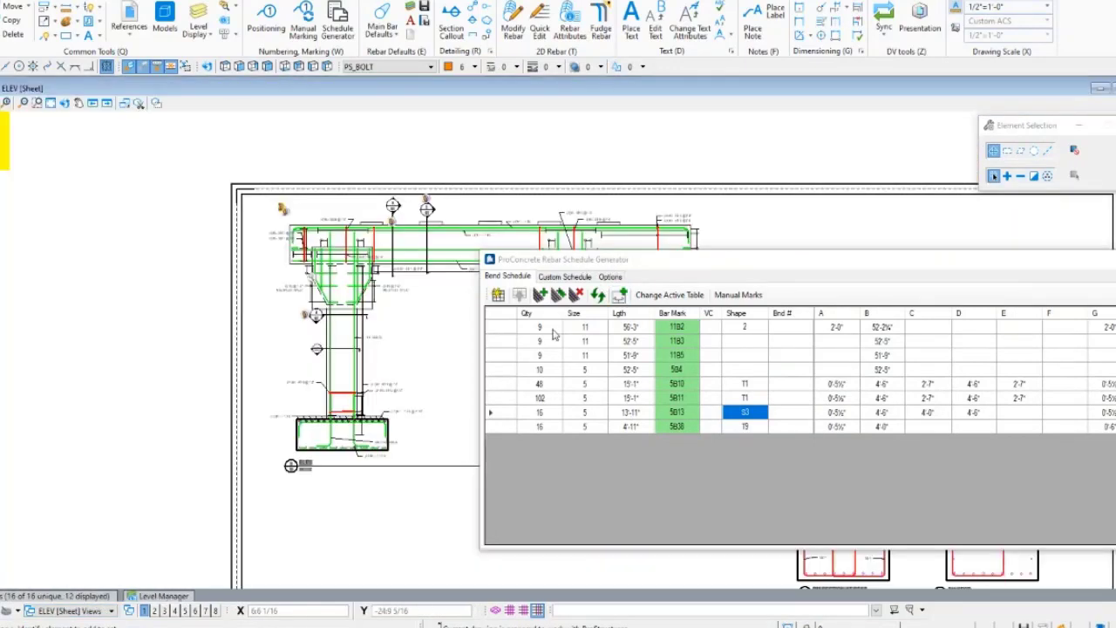
Place the S3 bending diagram on blank space of the ELEV sheet, skipping the other shapes' diagrams.
click(621, 296)
scroll(291, 341, down, 1)
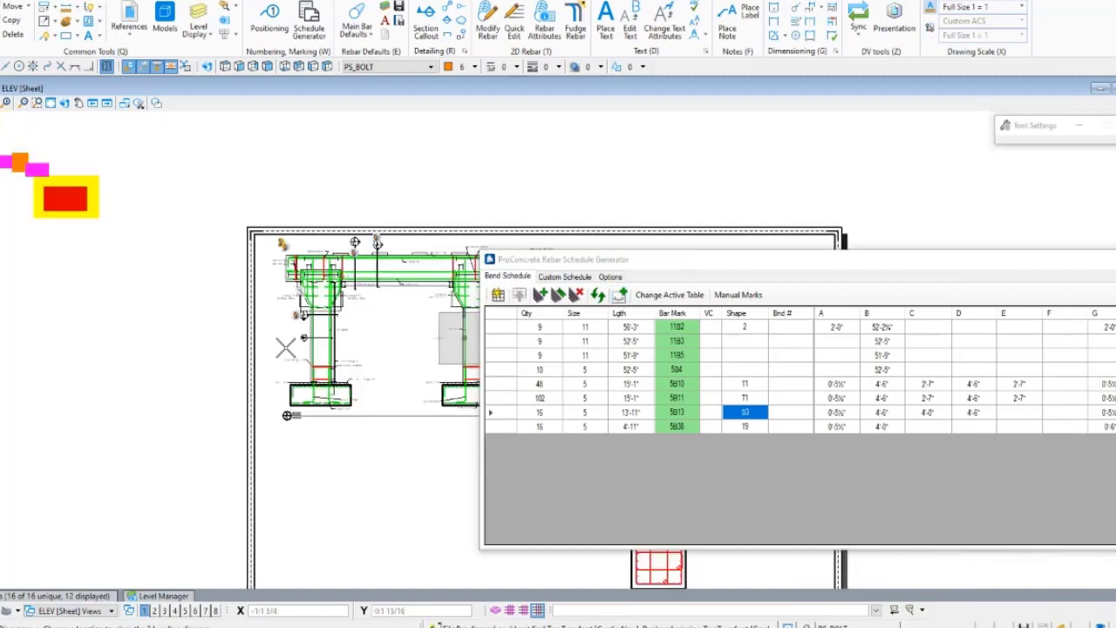
scroll(319, 501, up, 8)
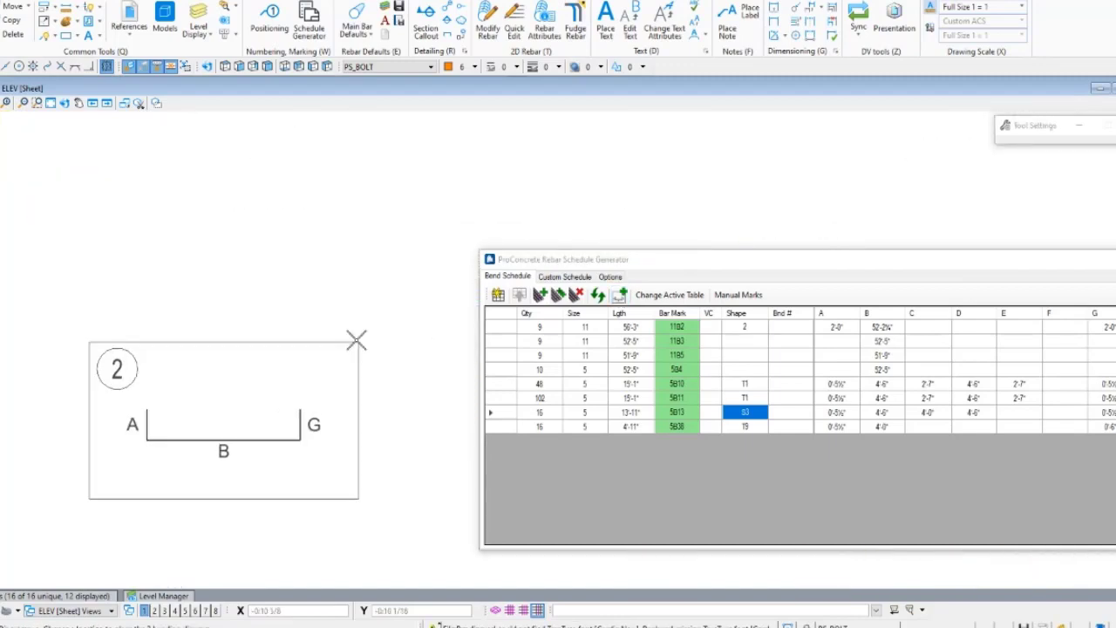
right_click(350, 330)
click(350, 307)
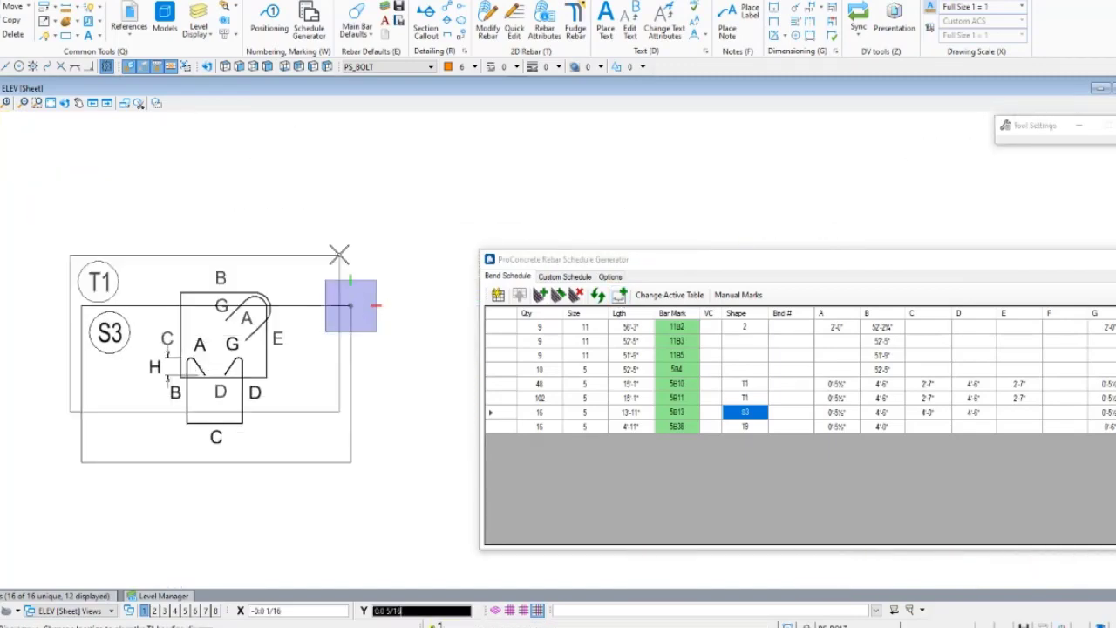
right_click(345, 203)
right_click(350, 171)
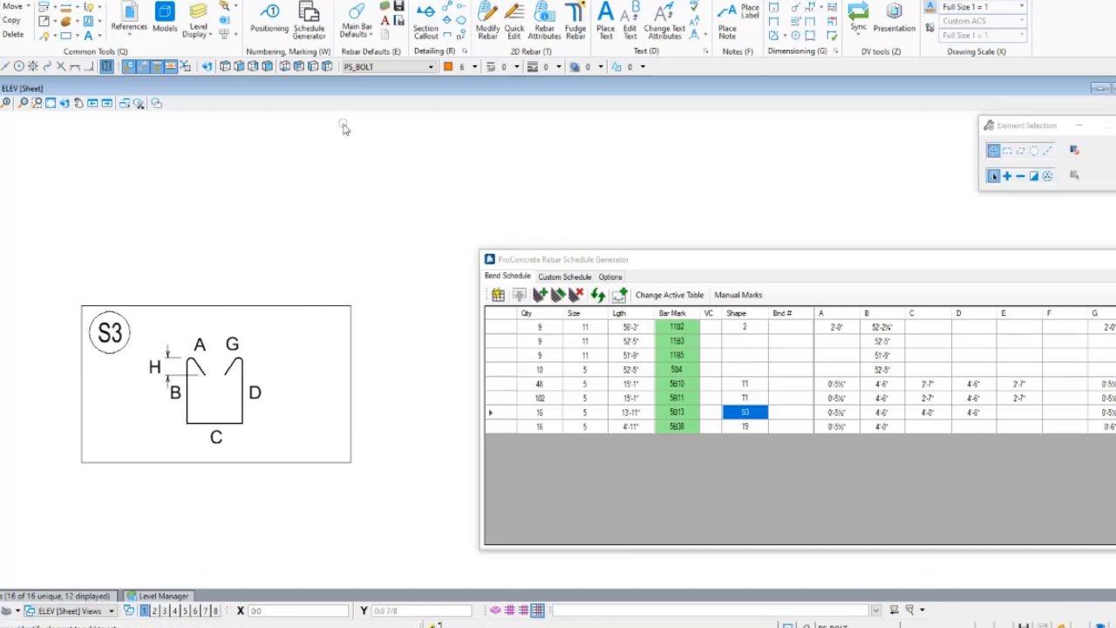
Set the bend diagram cell library to ACIBending.cel in the schedule options.
click(610, 276)
click(526, 474)
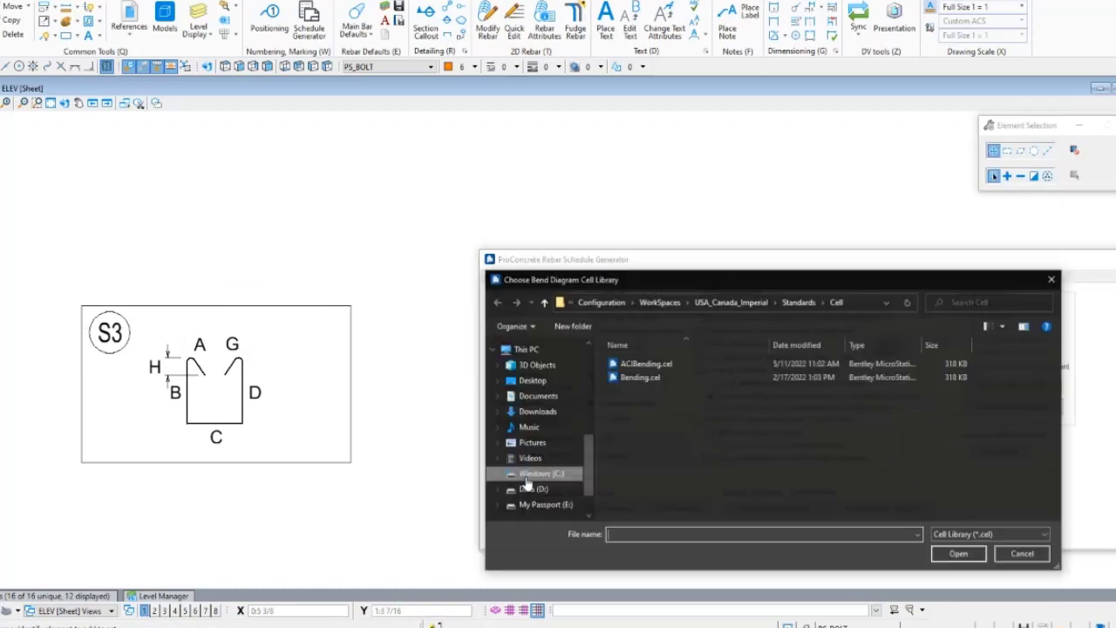
double_click(650, 364)
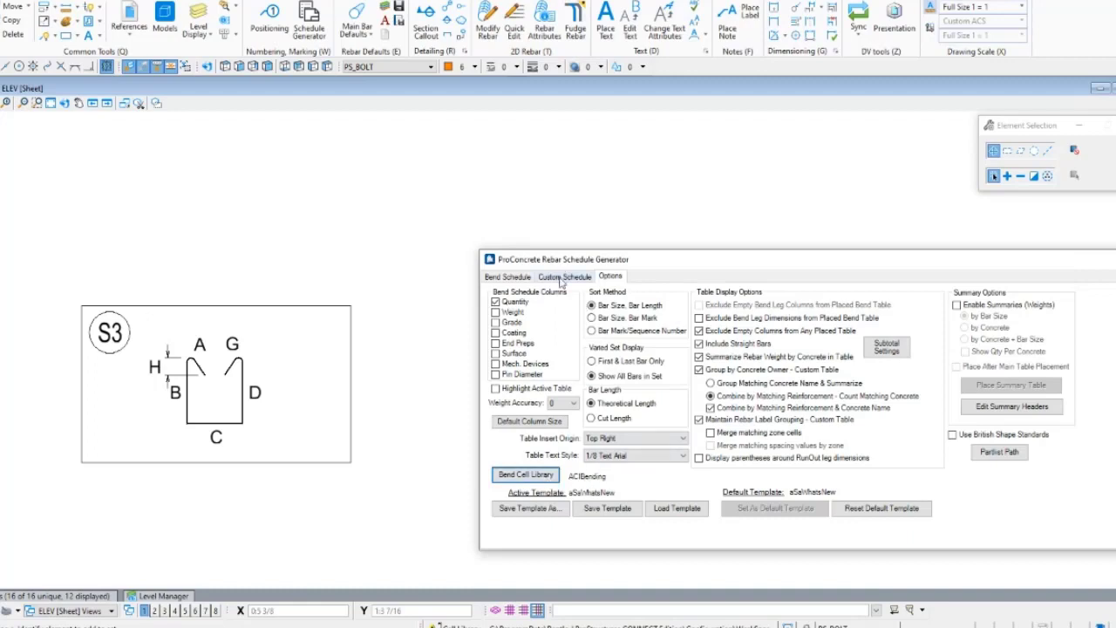
Try to place the shape diagram of the 5B13 bar's S3 shape from the bend schedule.
click(513, 277)
right_click(767, 421)
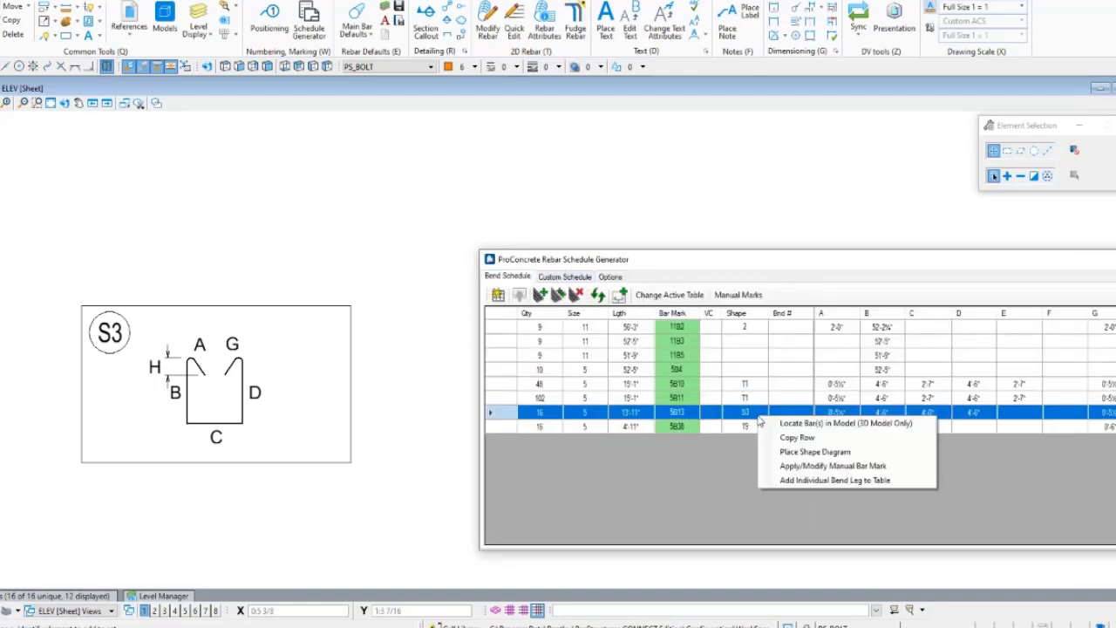
click(804, 451)
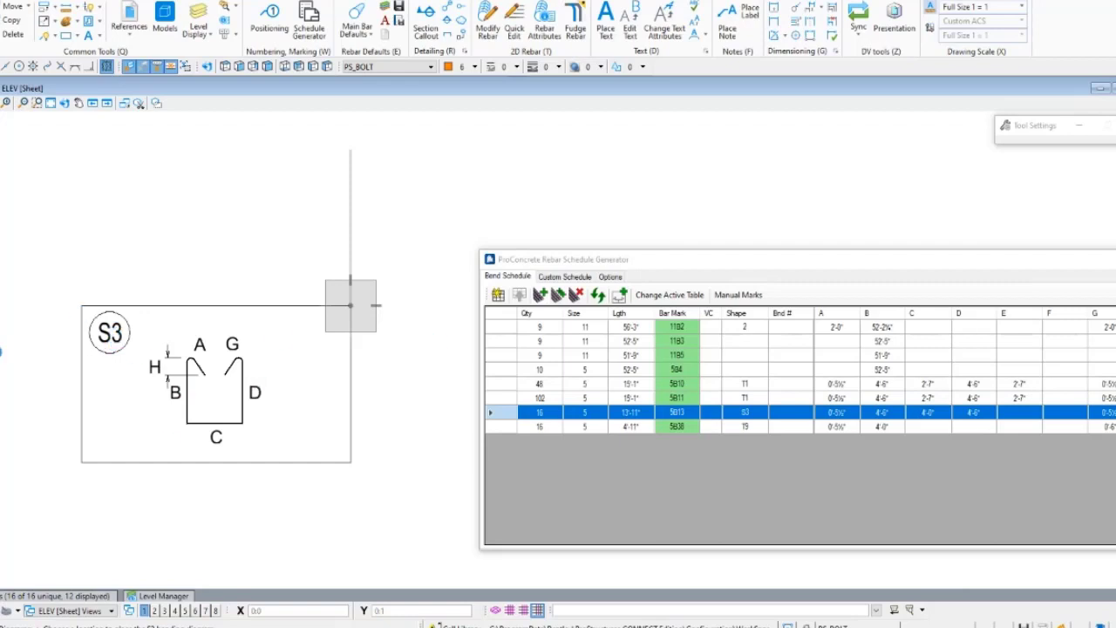
drag(528, 260, 332, 359)
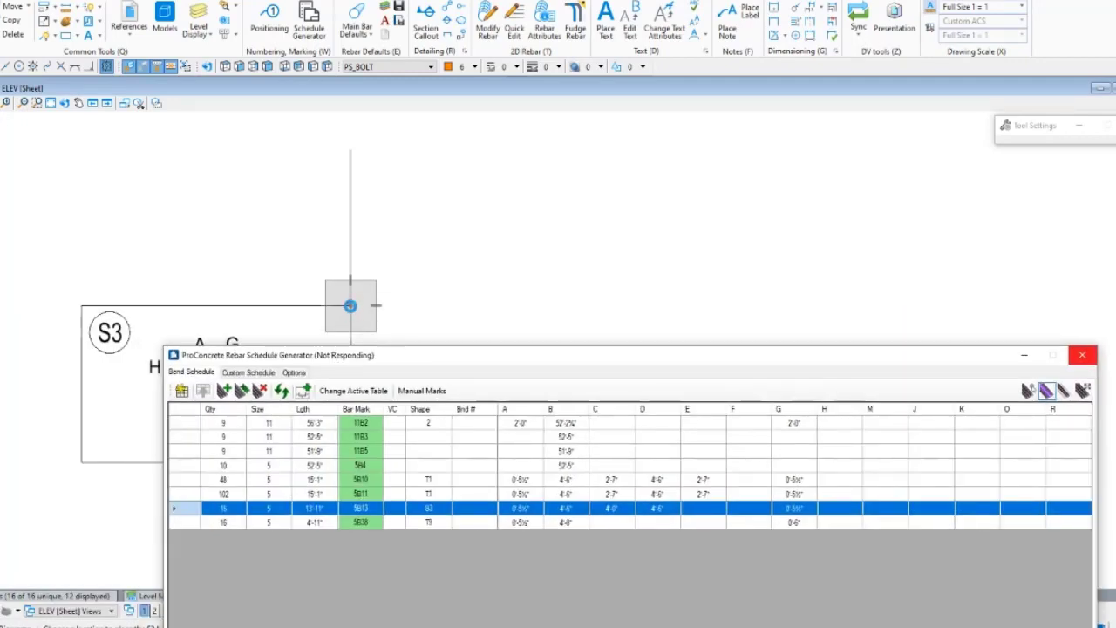
drag(309, 359, 357, 297)
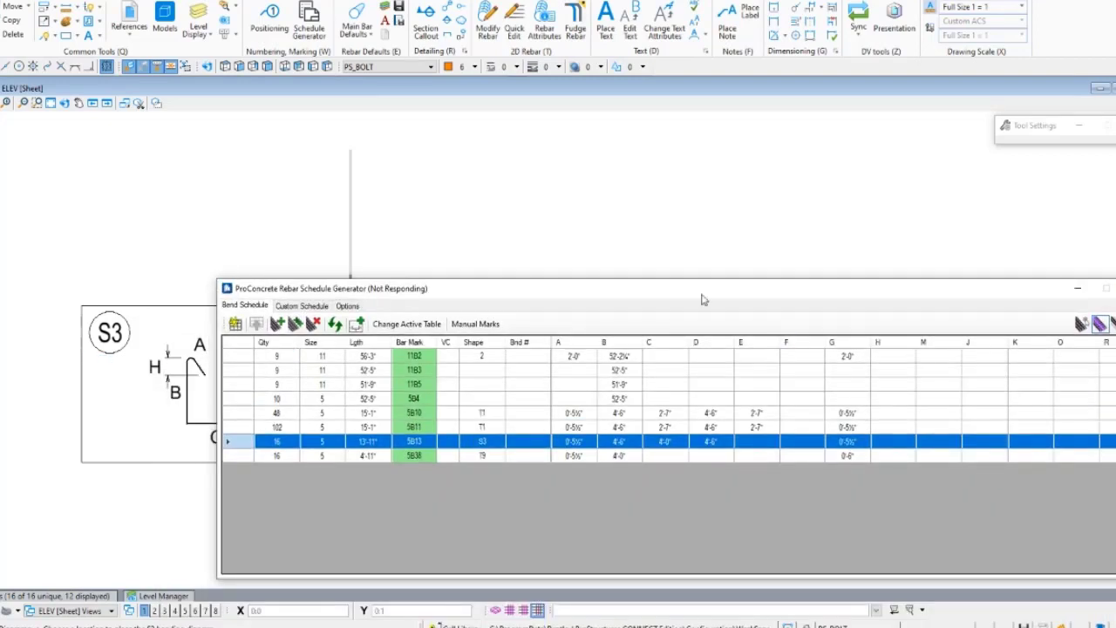
drag(703, 300, 590, 262)
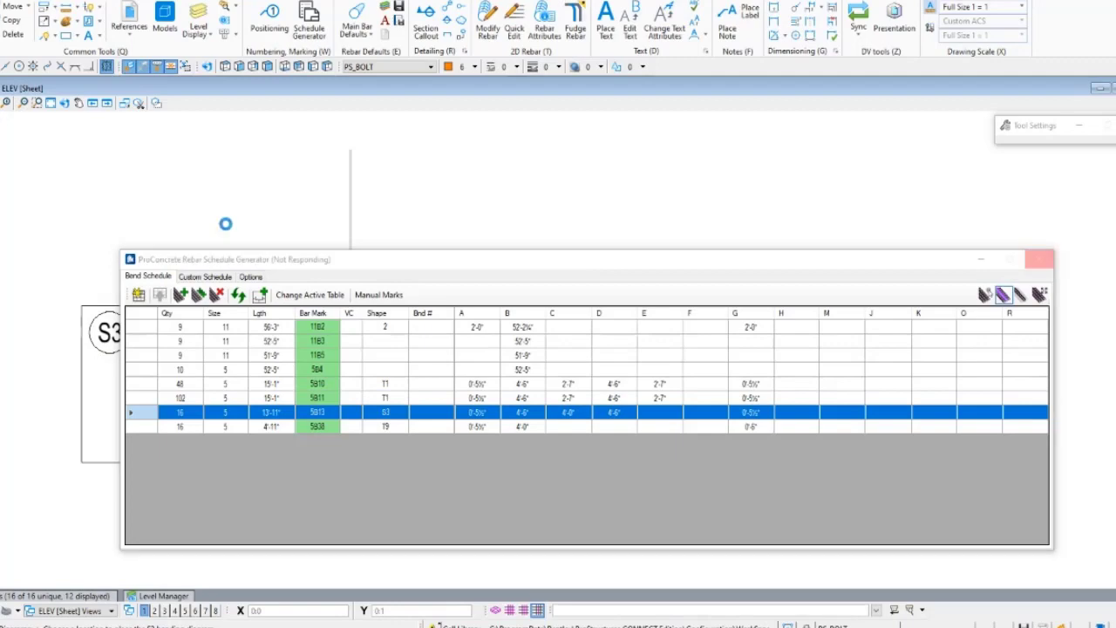
mouse_move(213, 262)
mouse_down()
mouse_move(276, 271)
mouse_move(294, 485)
mouse_move(253, 463)
mouse_move(185, 209)
mouse_up()
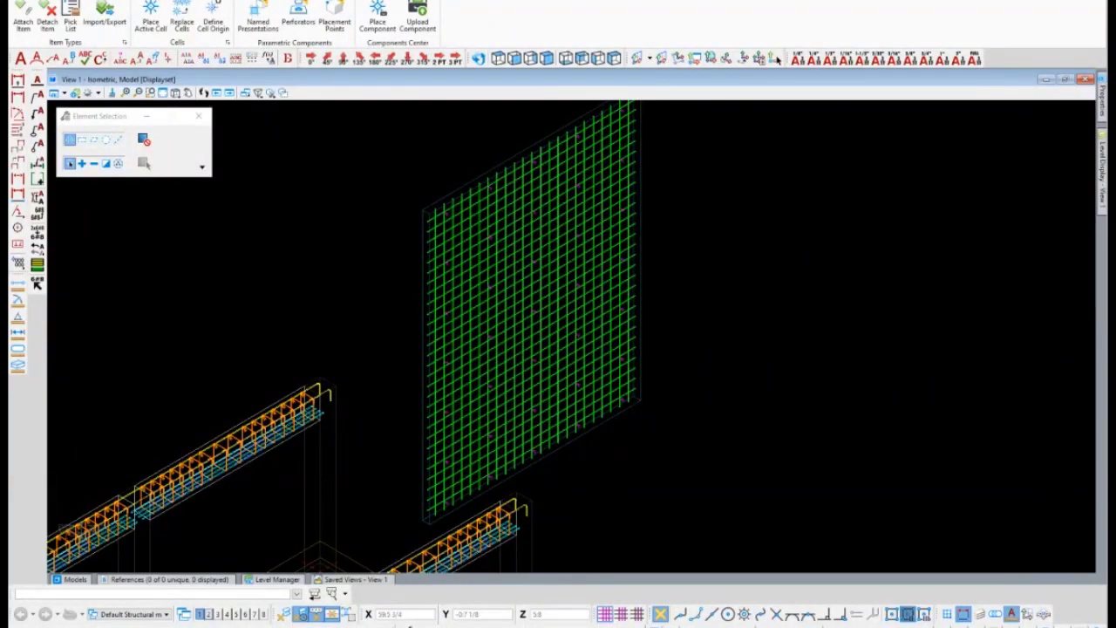
scroll(374, 349, down, 2)
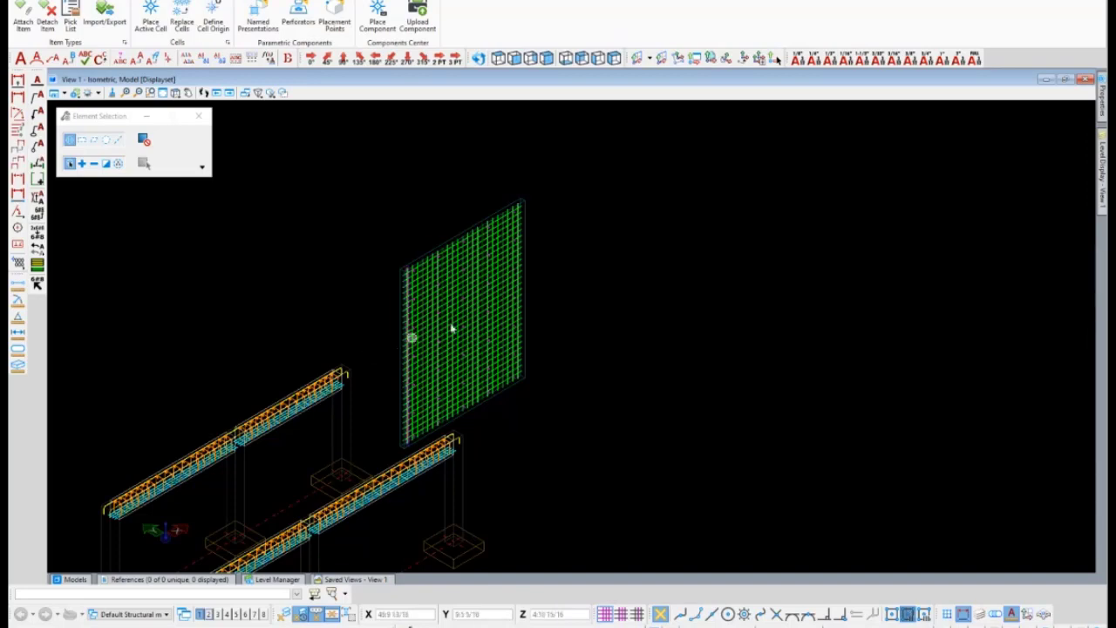
Examine the wall's rebar grid and the bar supports along it in the isometric view.
scroll(444, 239, up, 3)
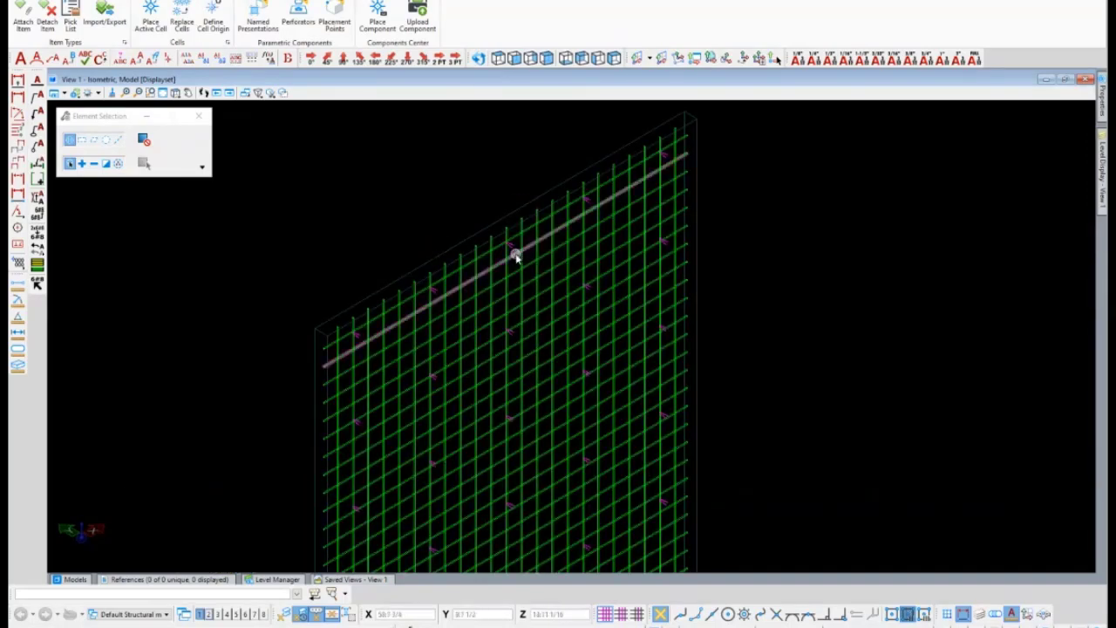
scroll(512, 249, up, 2)
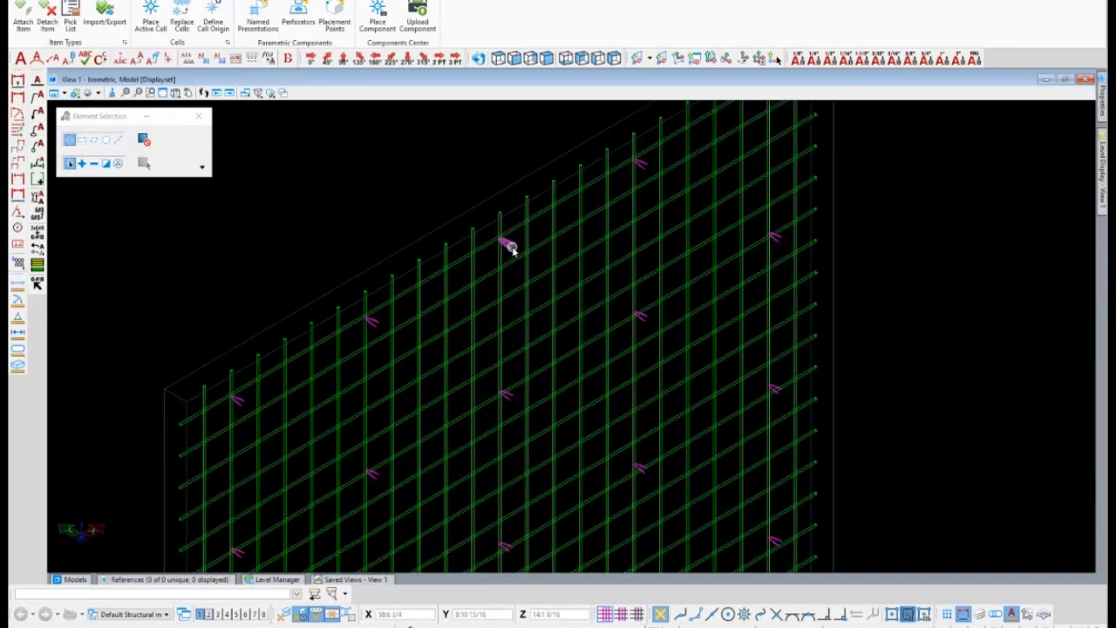
scroll(512, 249, down, 2)
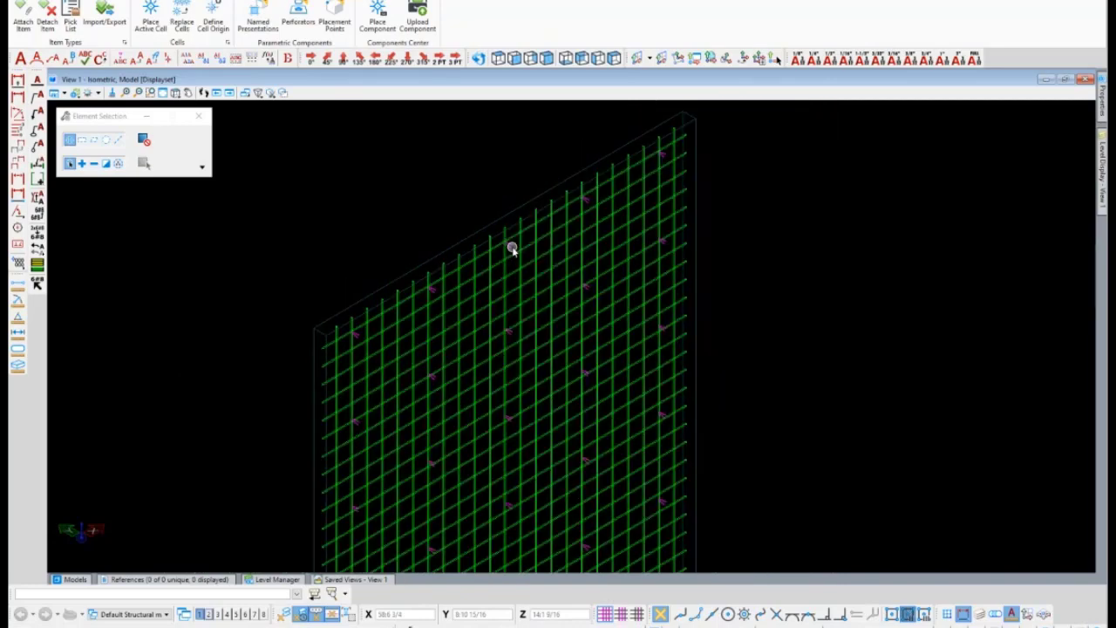
scroll(512, 250, down, 4)
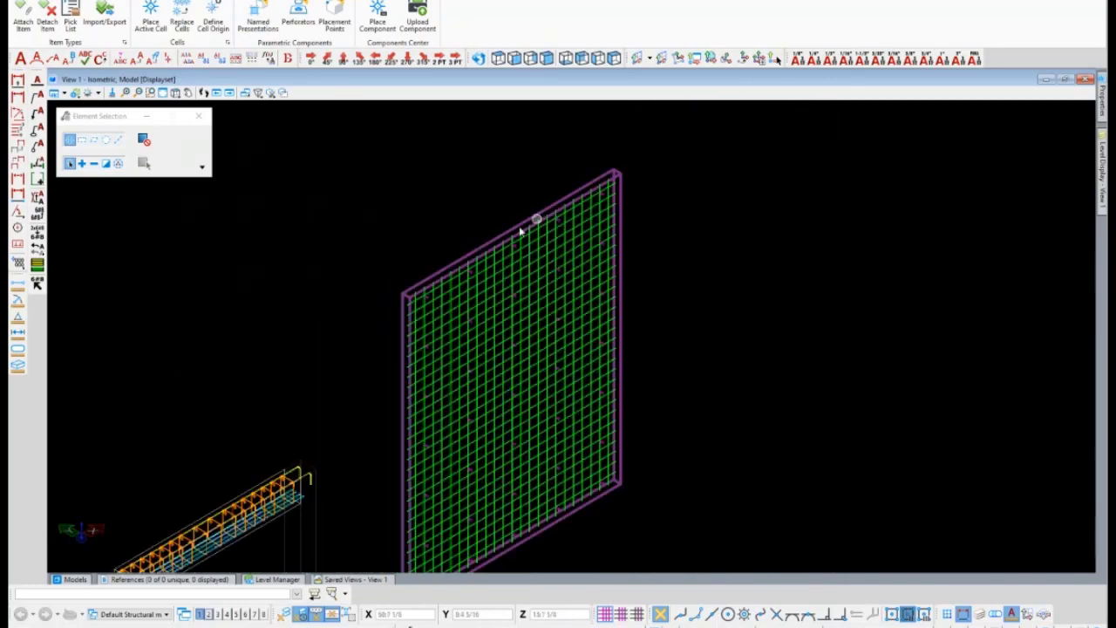
scroll(419, 291, up, 2)
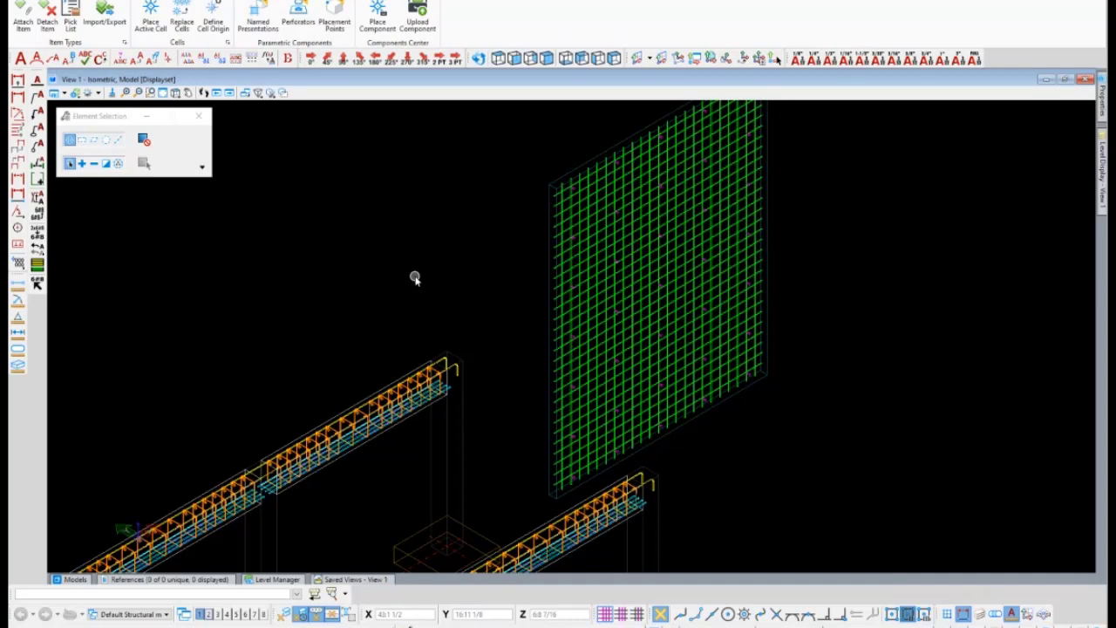
scroll(361, 312, down, 2)
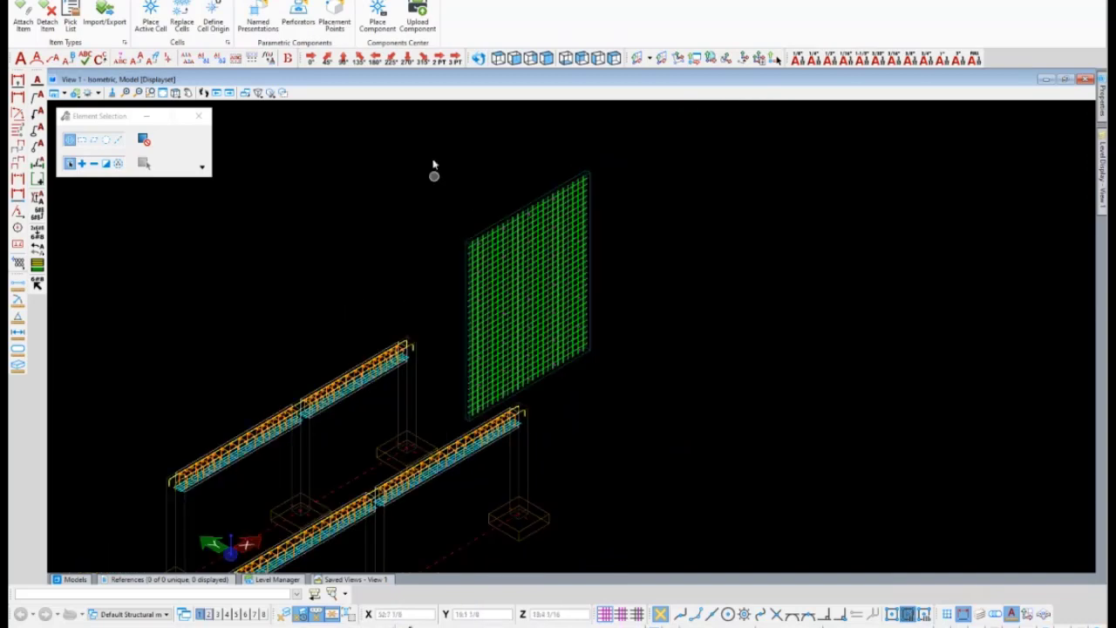
Switch to the top view and turn off the PC_REBAR level so only concrete and accessories show.
click(498, 60)
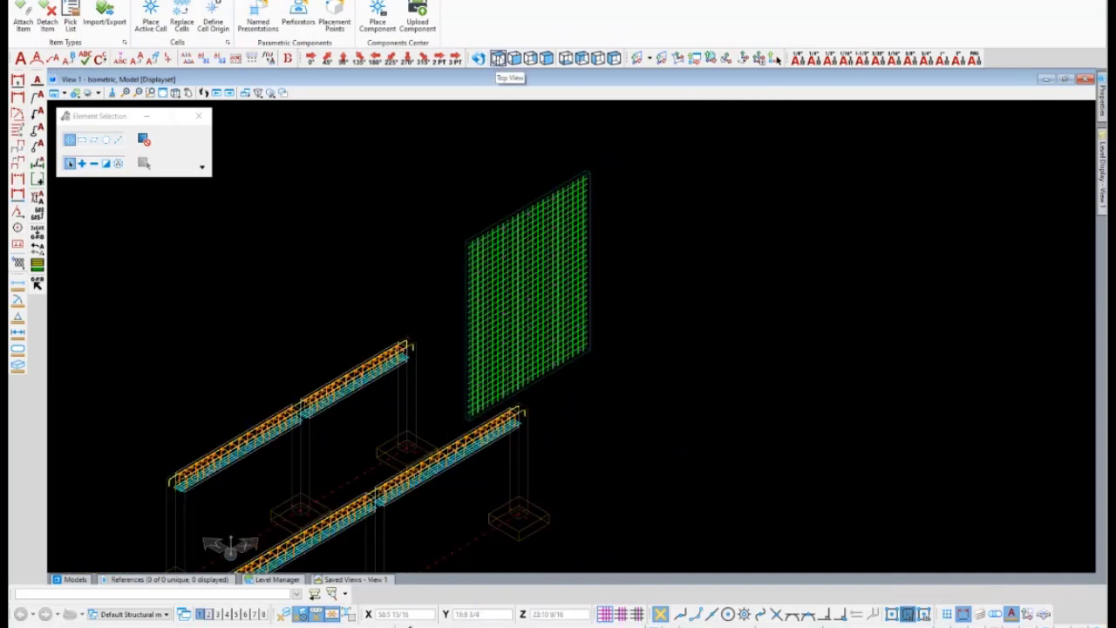
scroll(611, 196, up, 2)
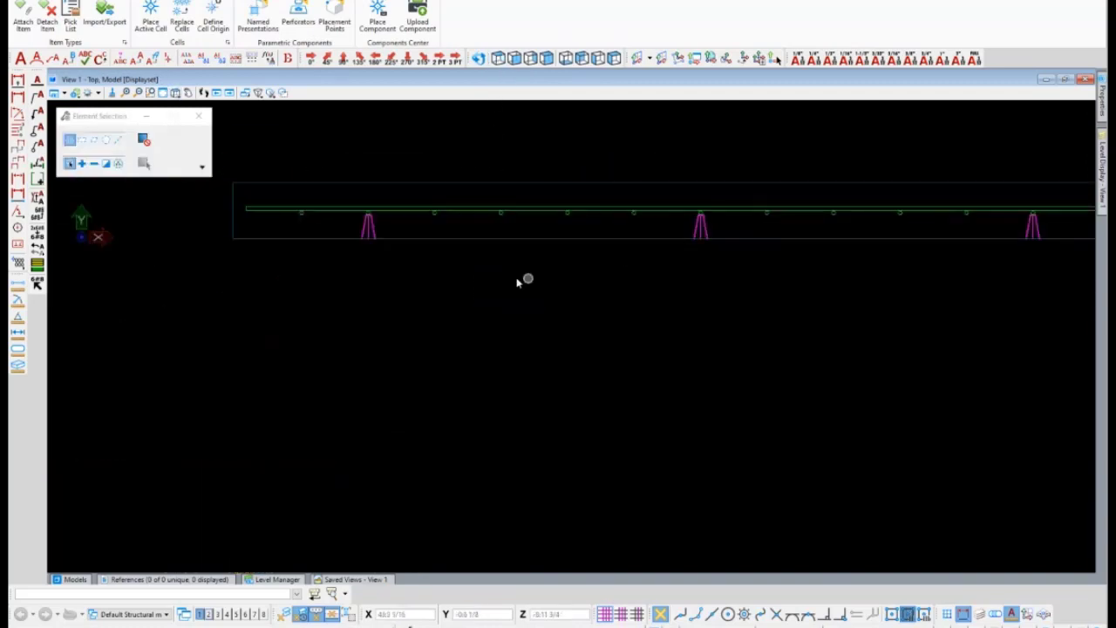
scroll(484, 281, down, 2)
scroll(499, 270, down, 2)
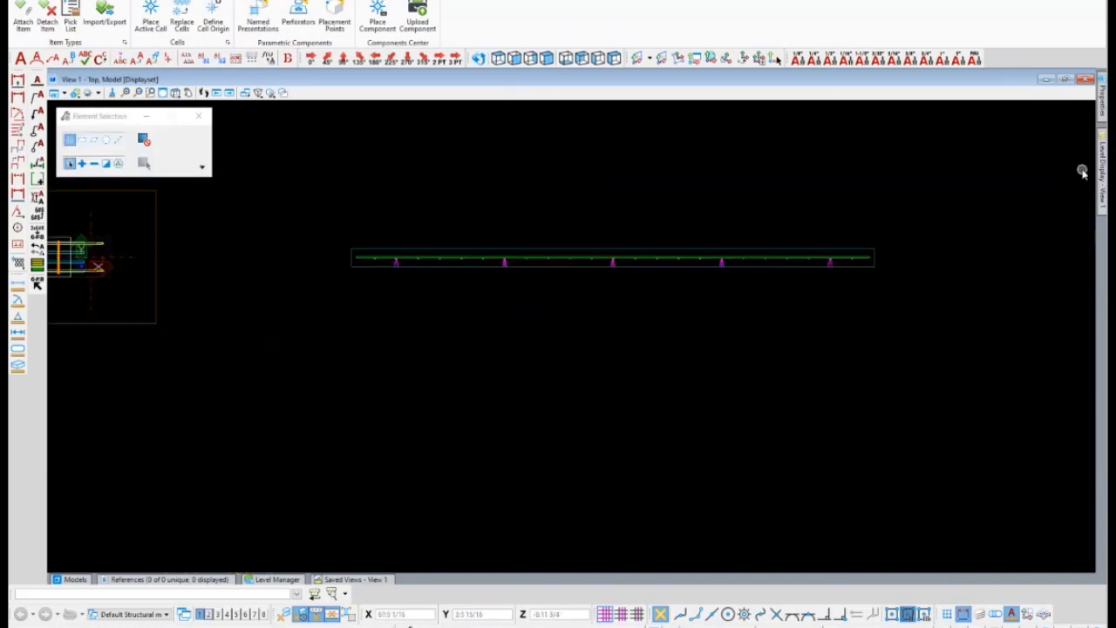
mouse_move(1104, 169)
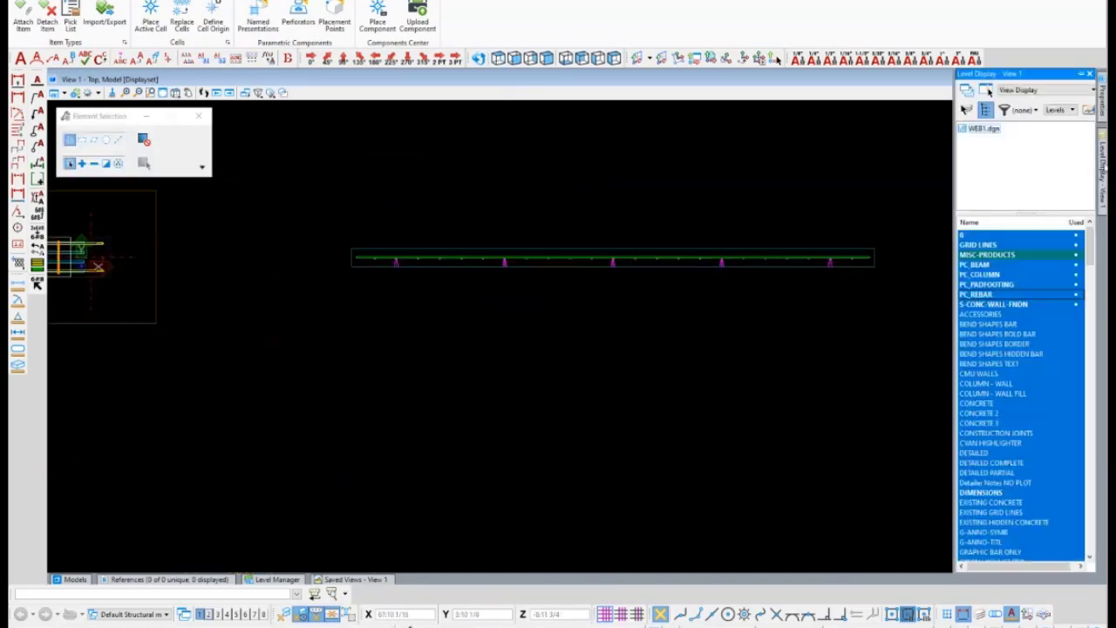
click(989, 296)
scroll(747, 289, down, 3)
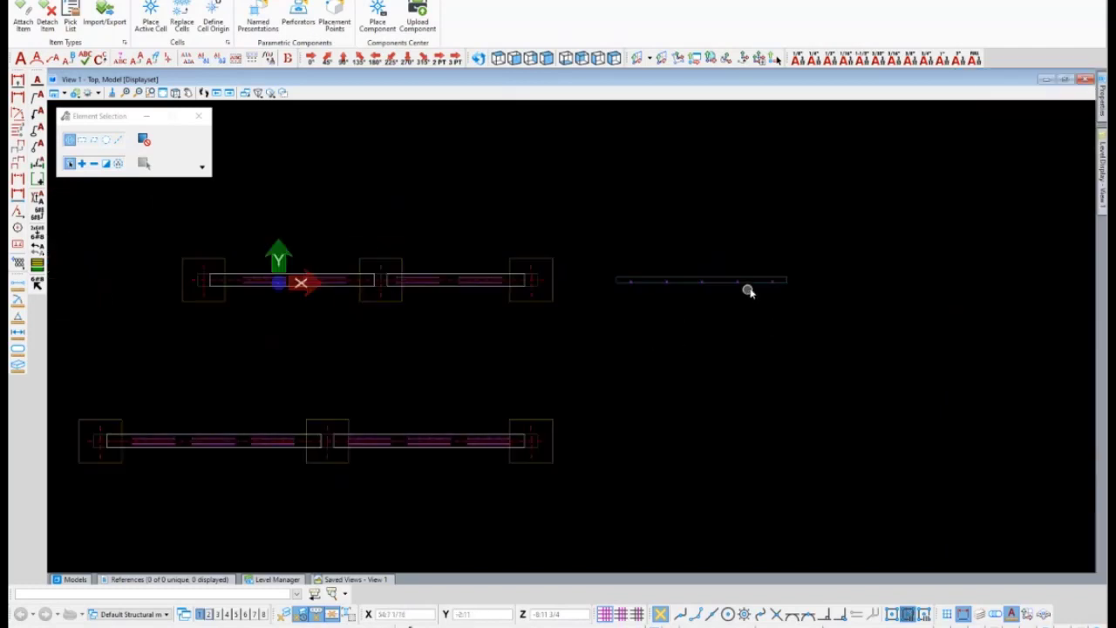
Select the first BSIHC32PL accessory cell in the wall and inspect its attached Misc Products item properties.
scroll(582, 324, up, 1)
scroll(582, 325, up, 2)
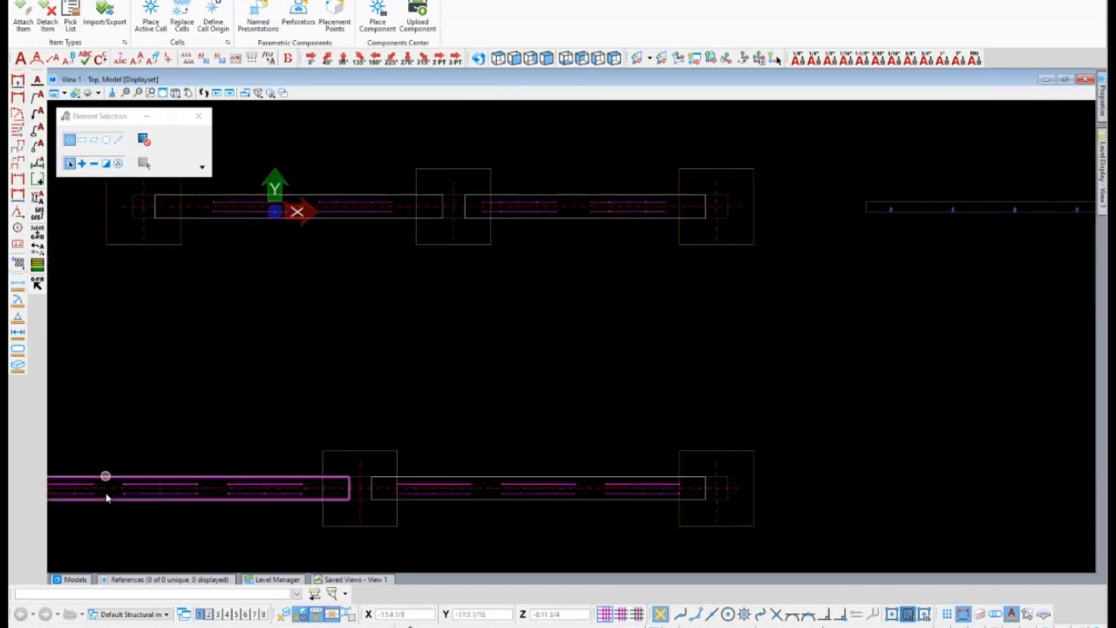
scroll(540, 495, up, 2)
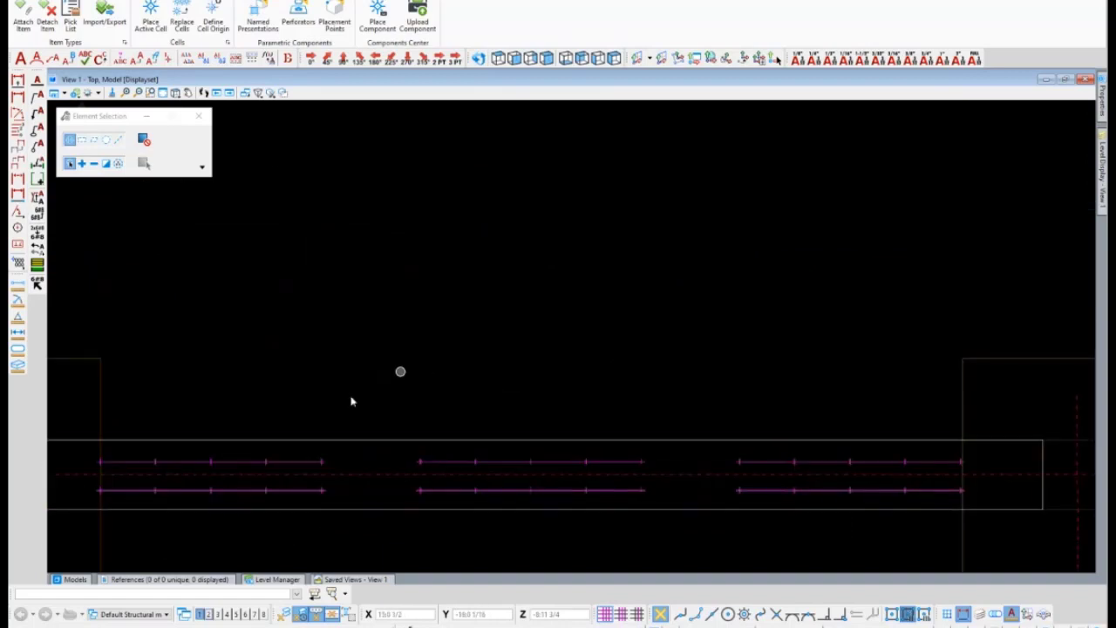
scroll(312, 515, down, 2)
scroll(730, 217, up, 4)
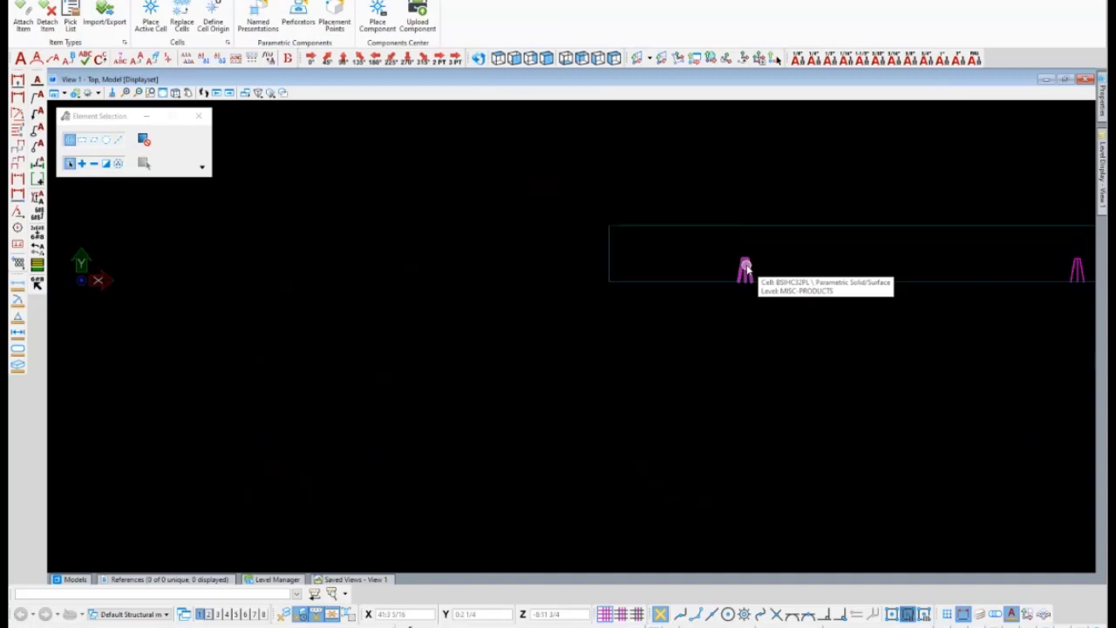
click(745, 267)
scroll(379, 375, down, 2)
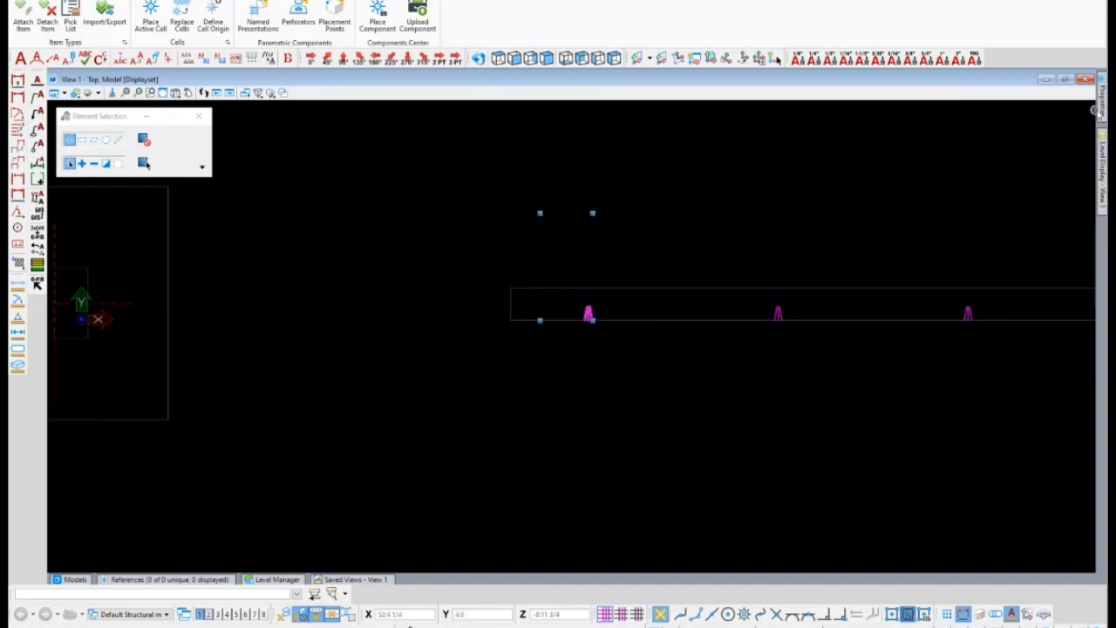
mouse_move(1096, 112)
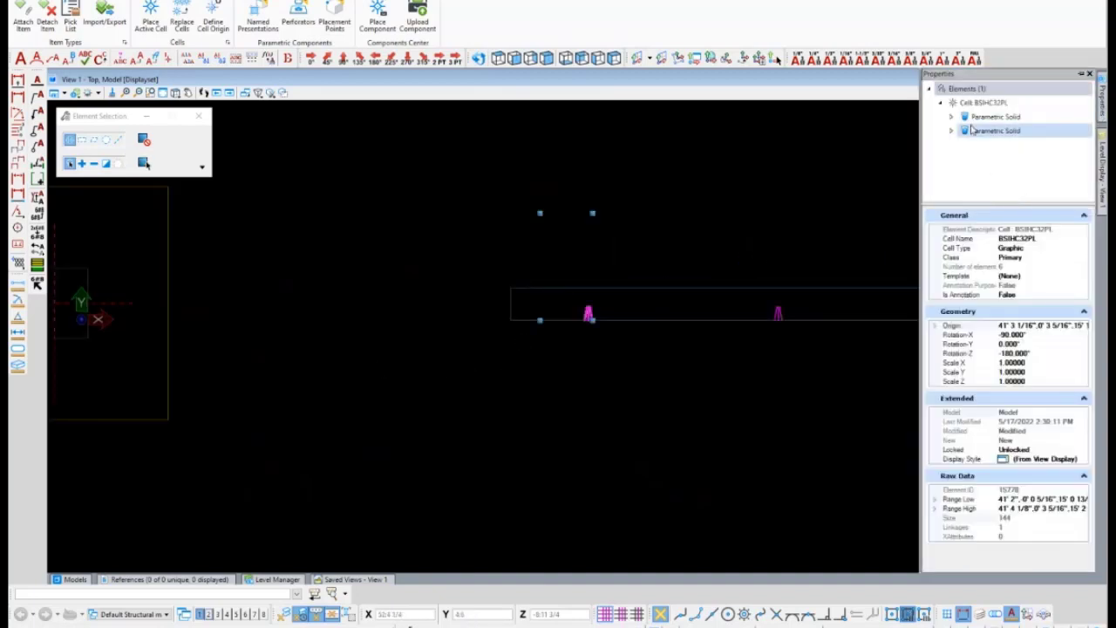
click(952, 116)
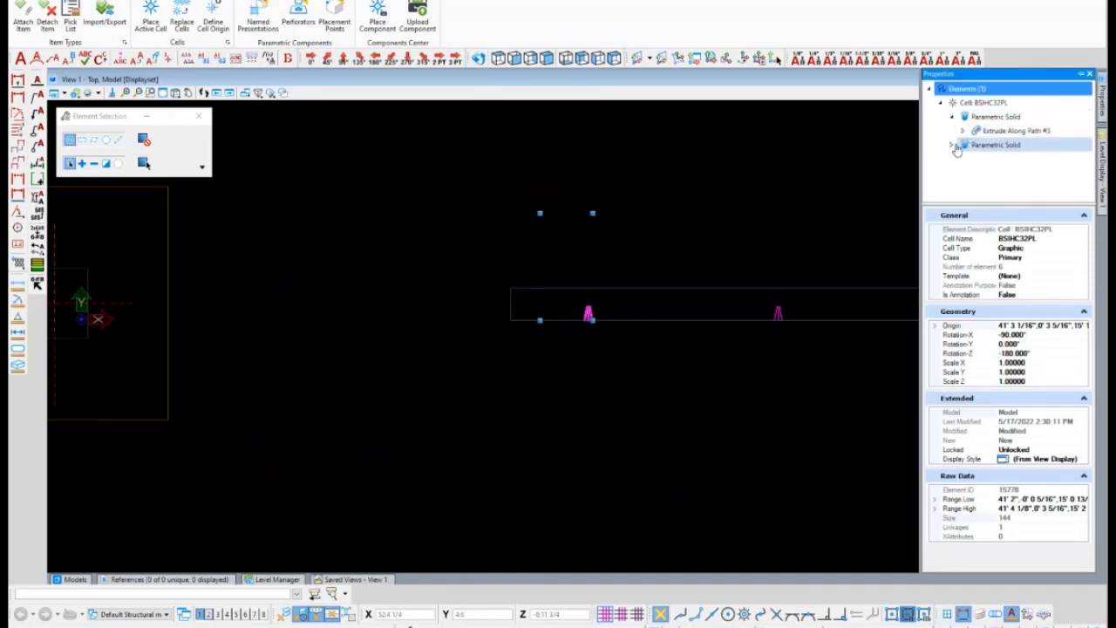
click(953, 146)
click(963, 161)
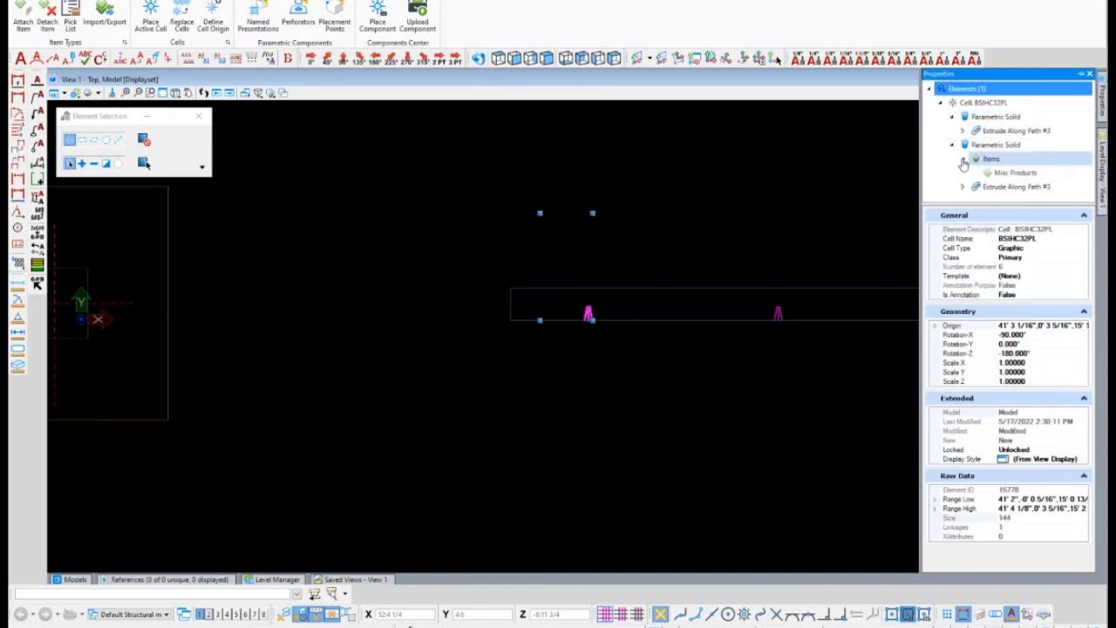
click(1014, 172)
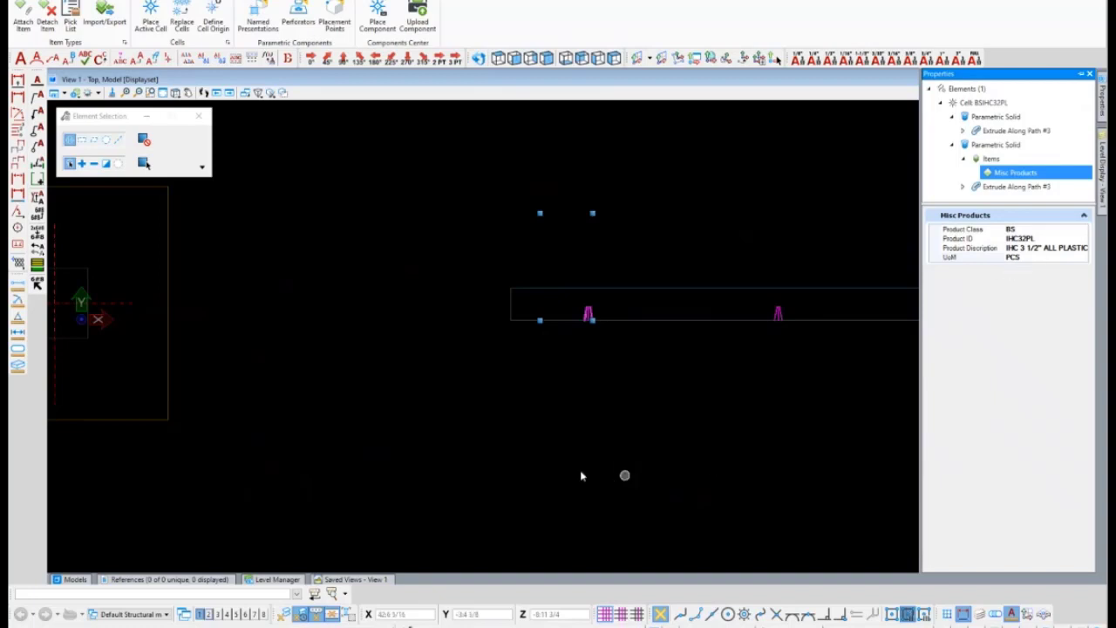
Clear the accessory selection and run the PARTS LIST report from the aSa Reports group.
click(529, 412)
scroll(556, 288, down, 2)
scroll(602, 318, down, 1)
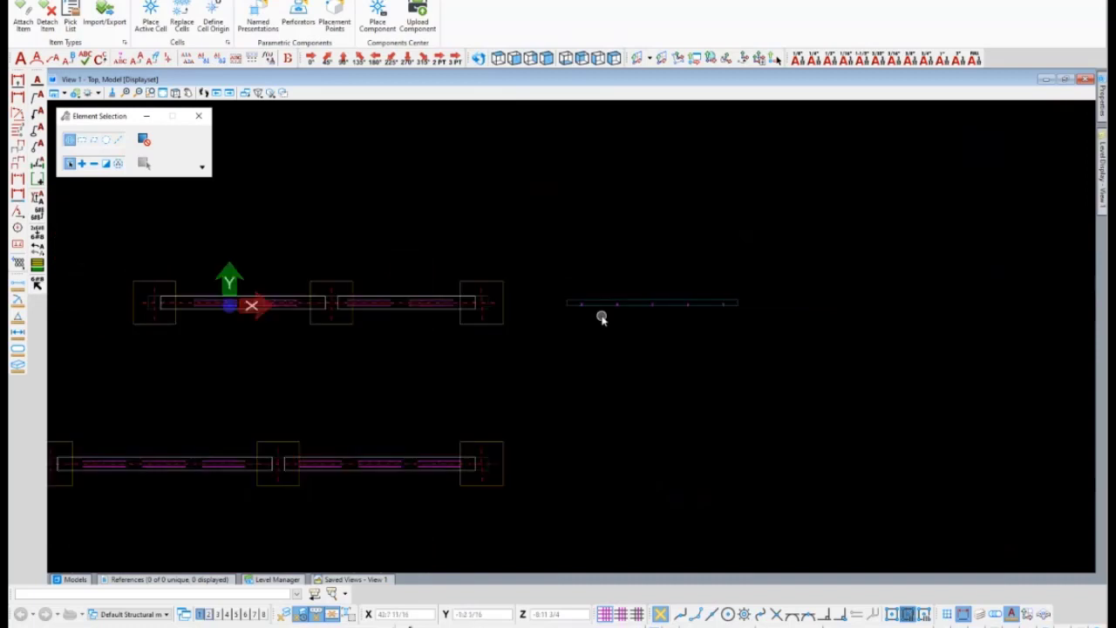
scroll(525, 362, down, 1)
scroll(478, 384, up, 1)
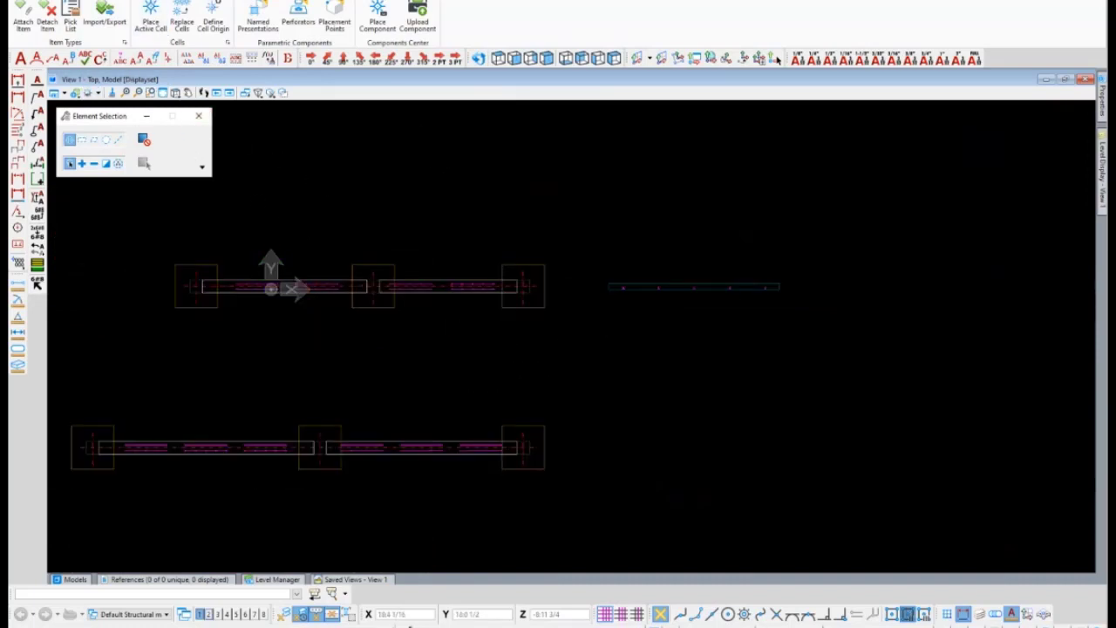
click(714, 22)
click(59, 2)
click(59, 5)
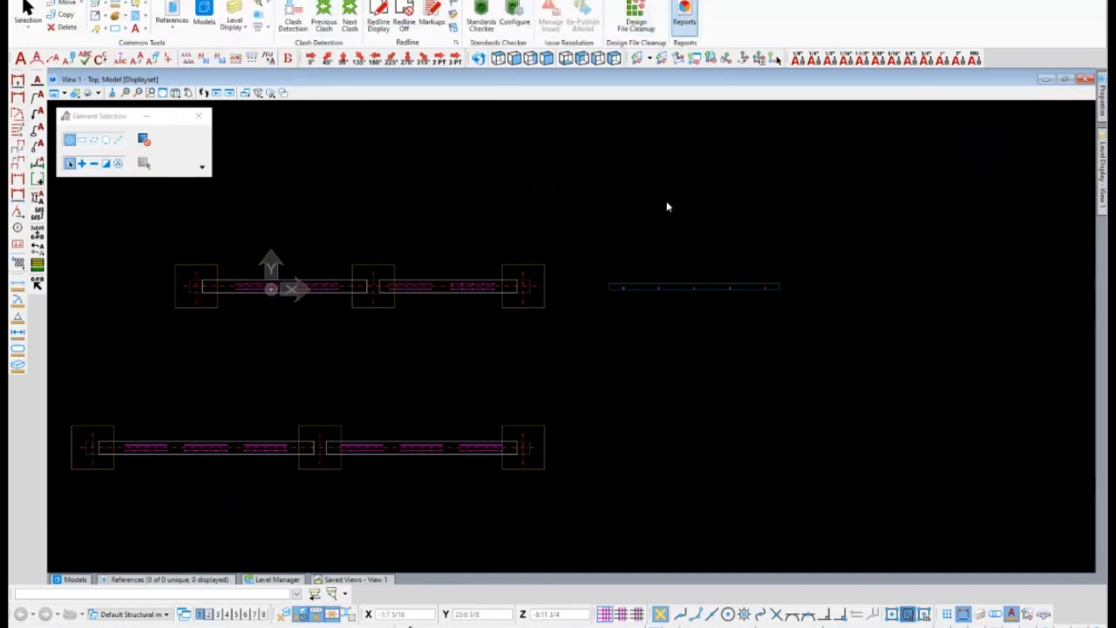
click(381, 249)
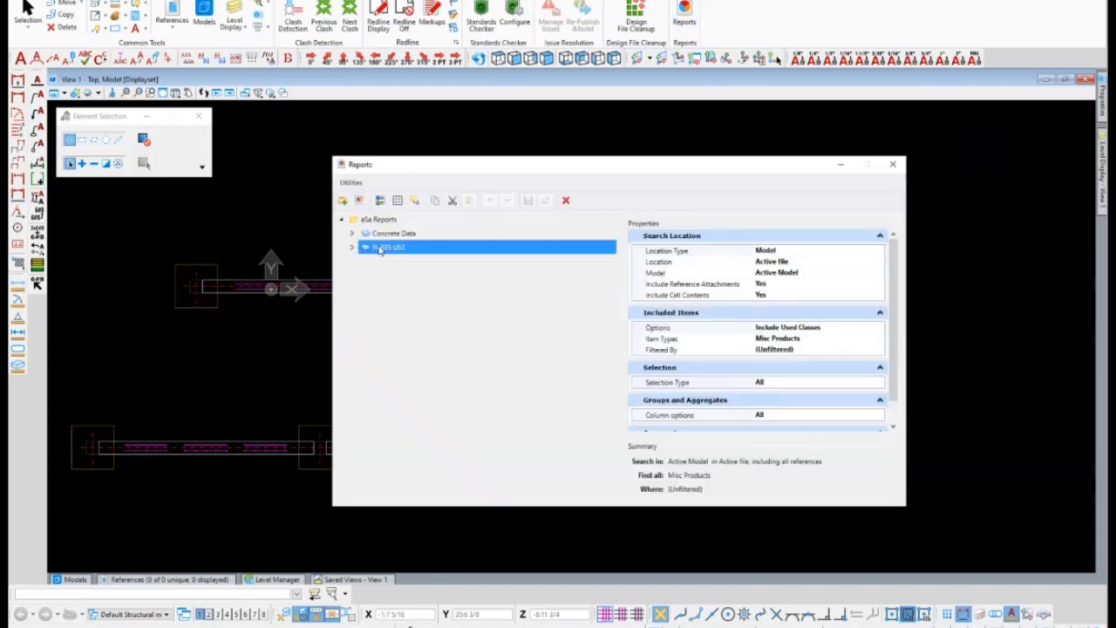
click(381, 201)
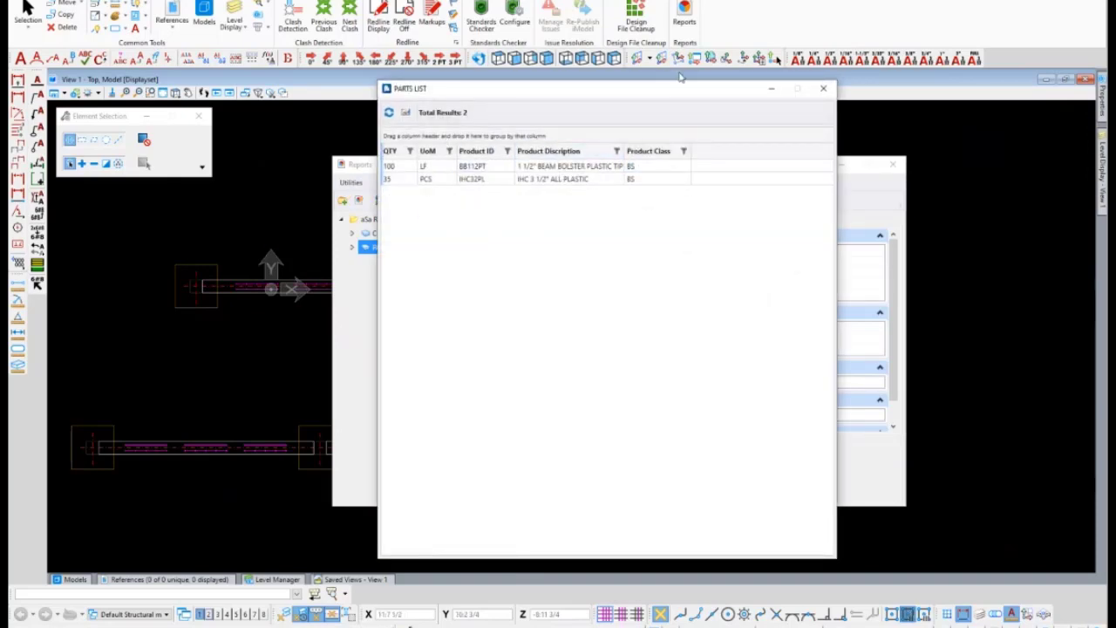
Compare the parts list results with the report's search settings, and close the results and the Reports dialog.
drag(670, 96, 508, 88)
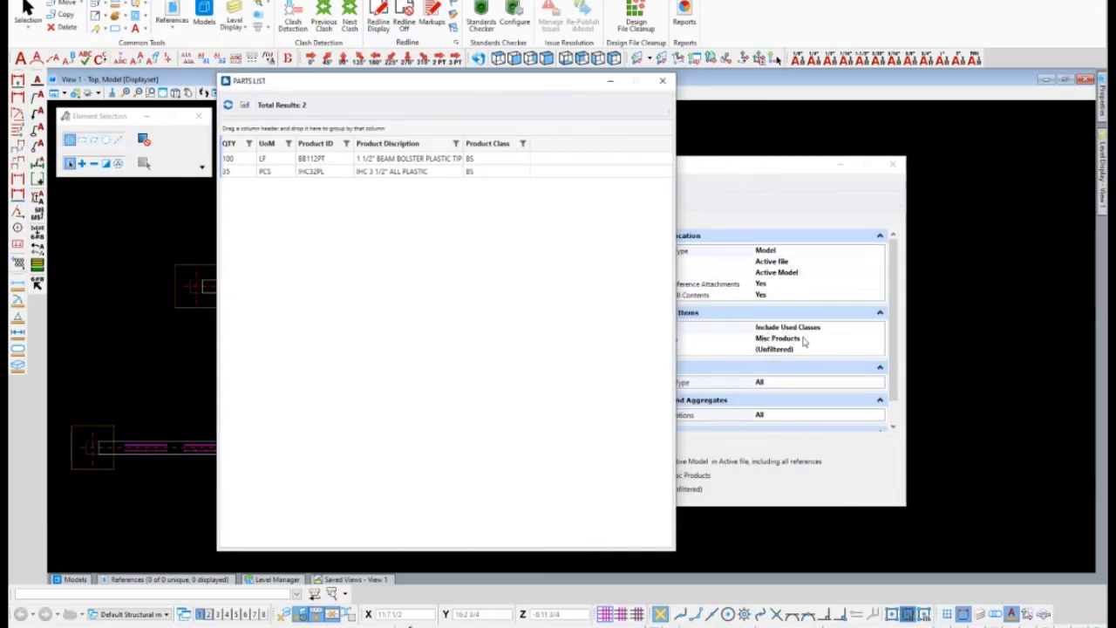
drag(549, 89, 479, 95)
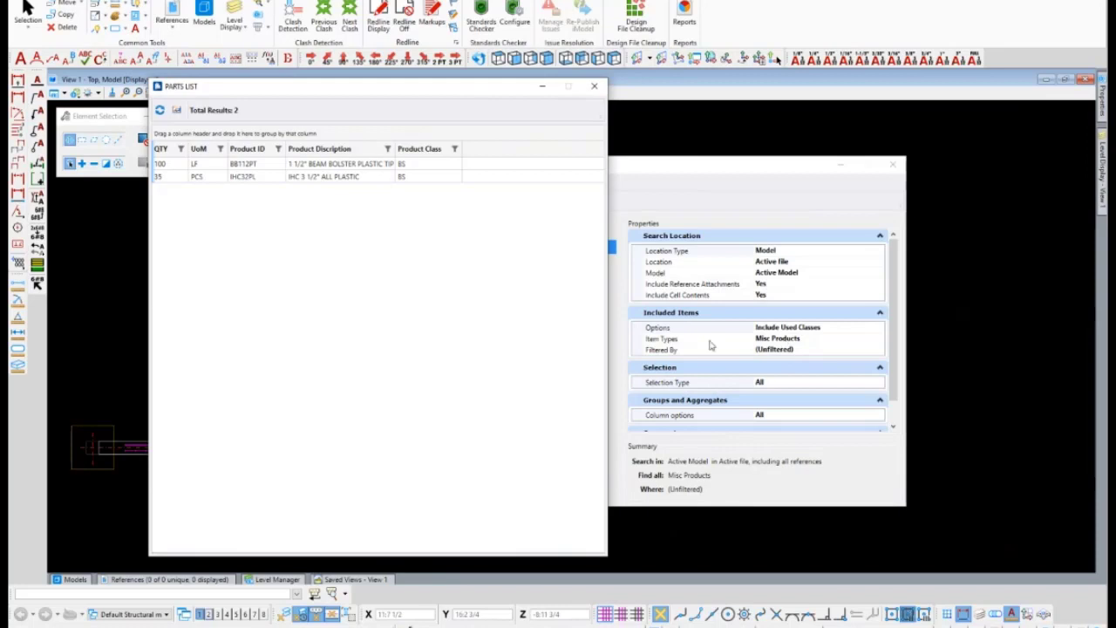
drag(492, 95, 644, 93)
click(743, 86)
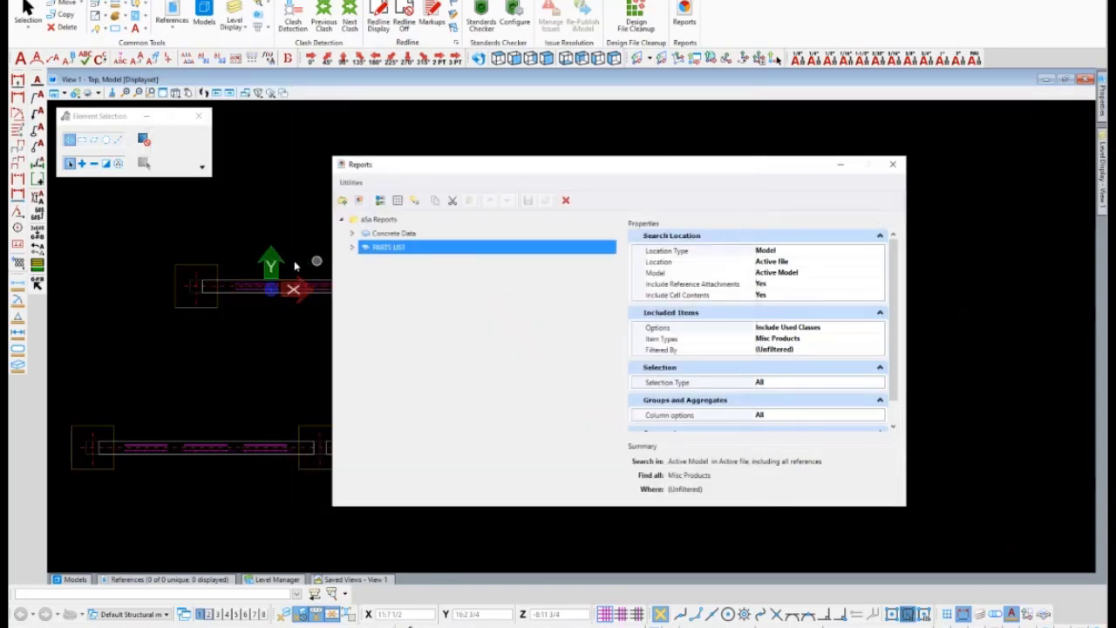
click(893, 165)
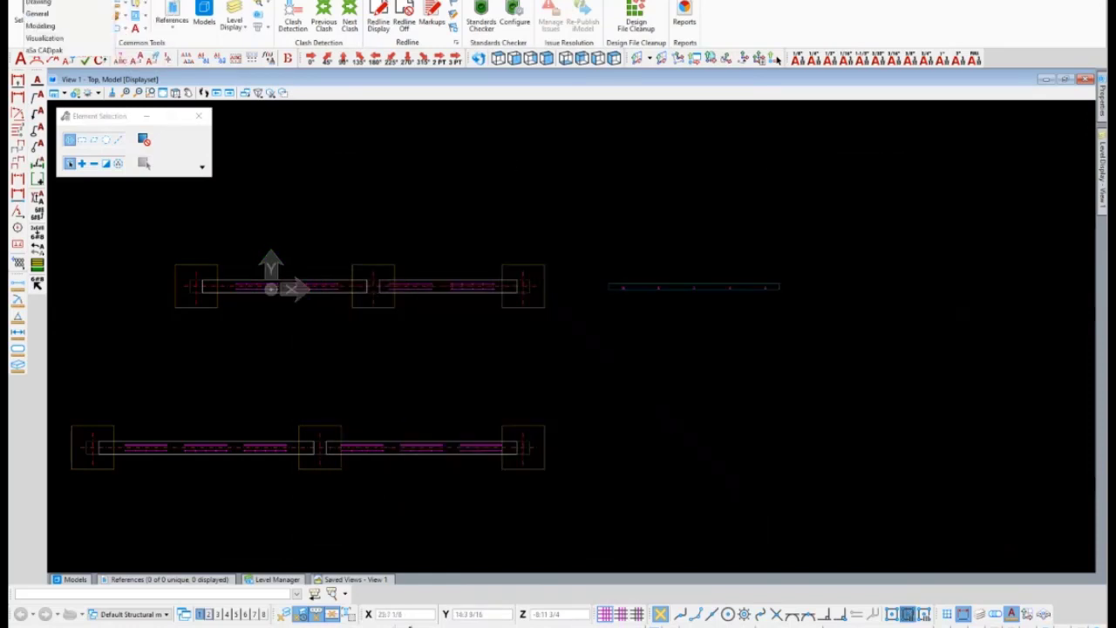
Review the property fields of the Misc Products item under aSa Information in Attach Item, without attaching it.
click(70, 36)
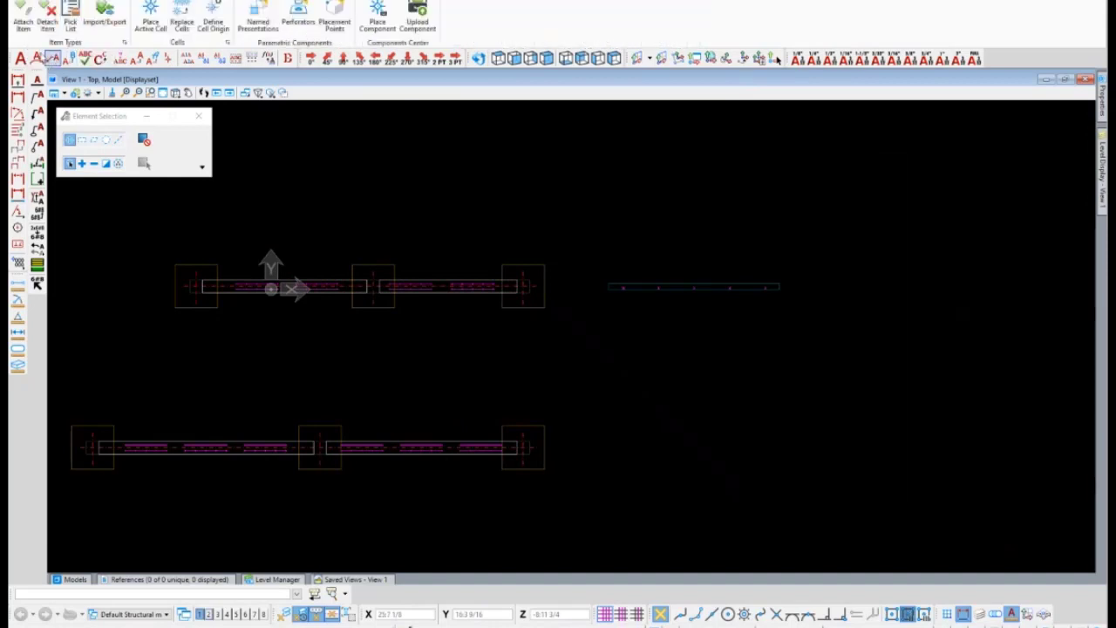
click(23, 17)
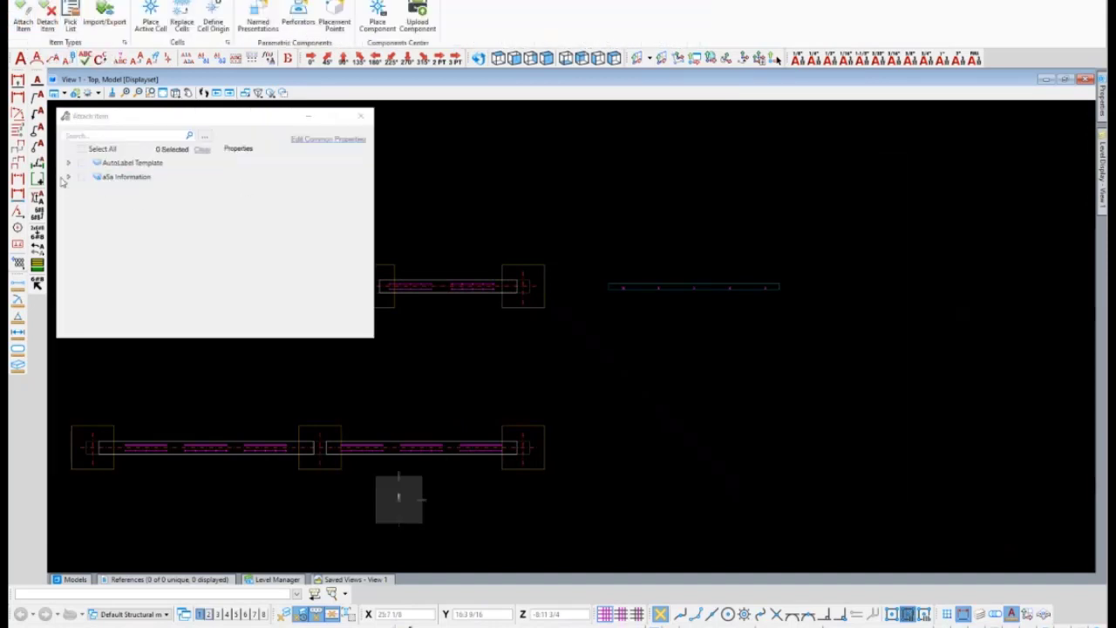
click(68, 177)
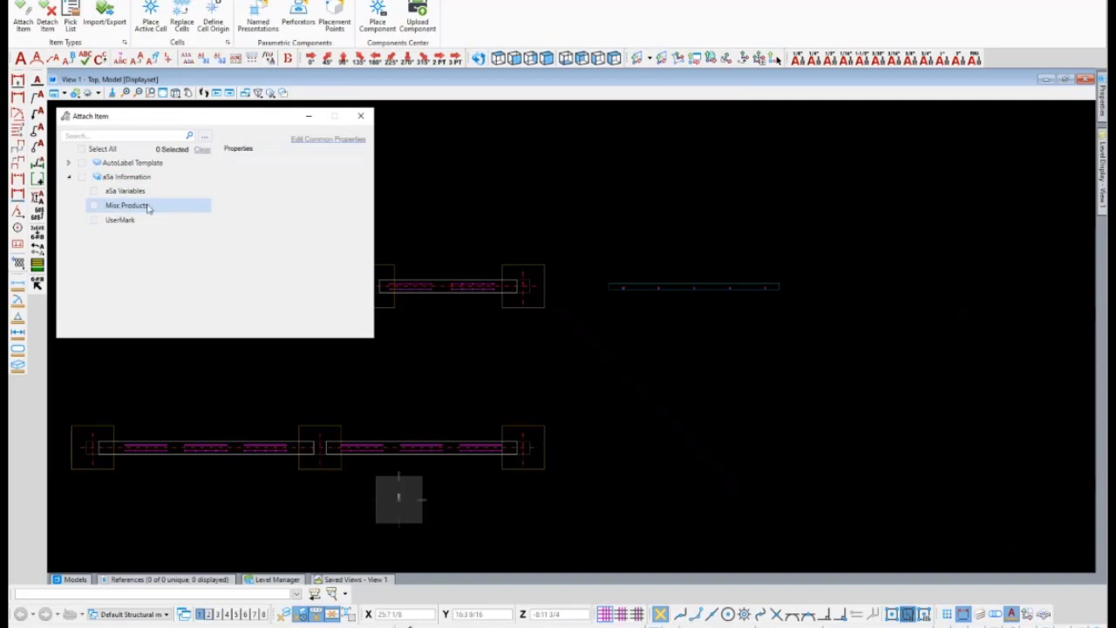
click(142, 205)
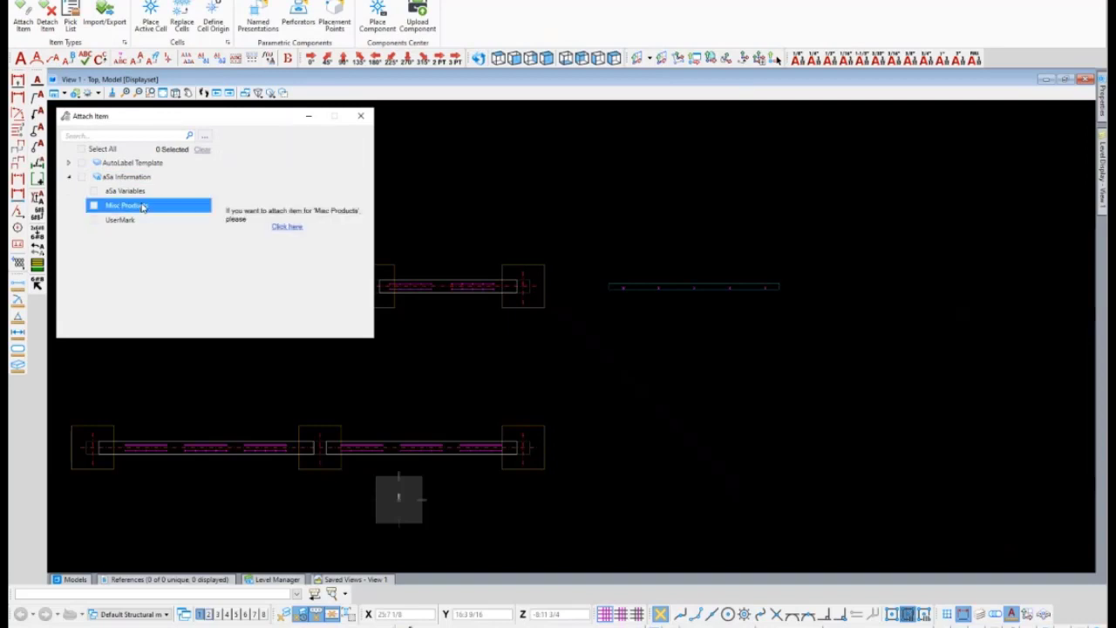
click(94, 207)
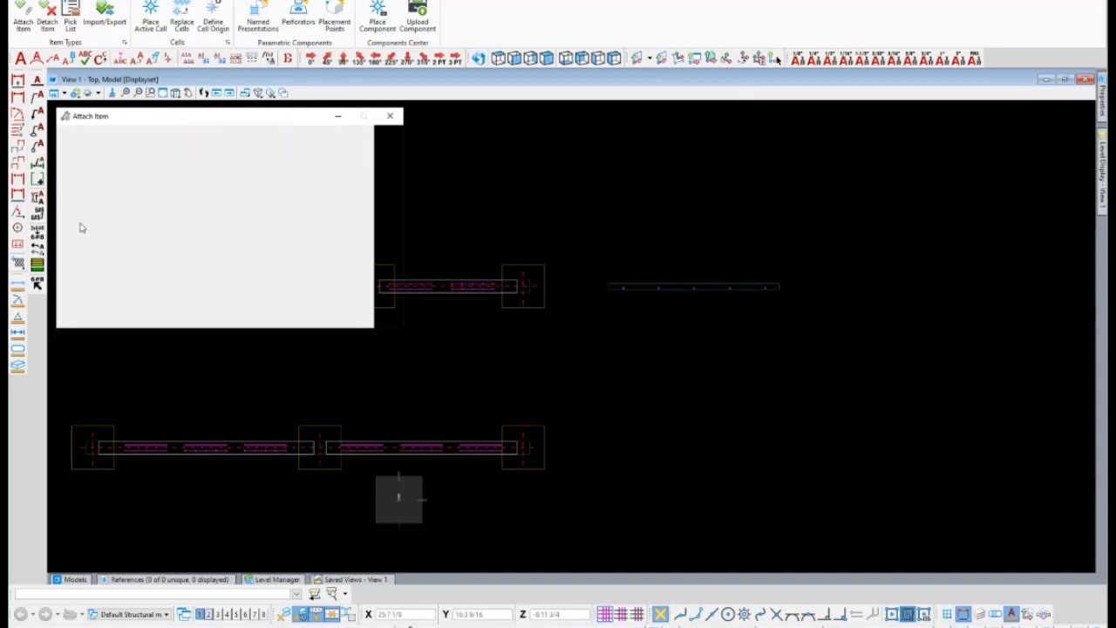
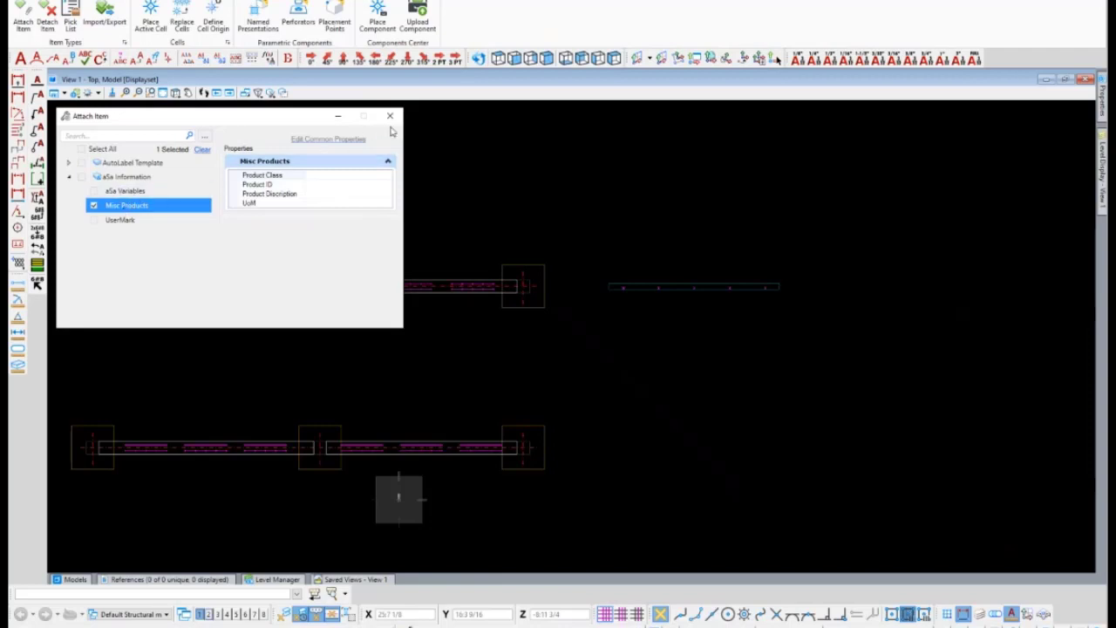
click(390, 115)
scroll(488, 231, down, 2)
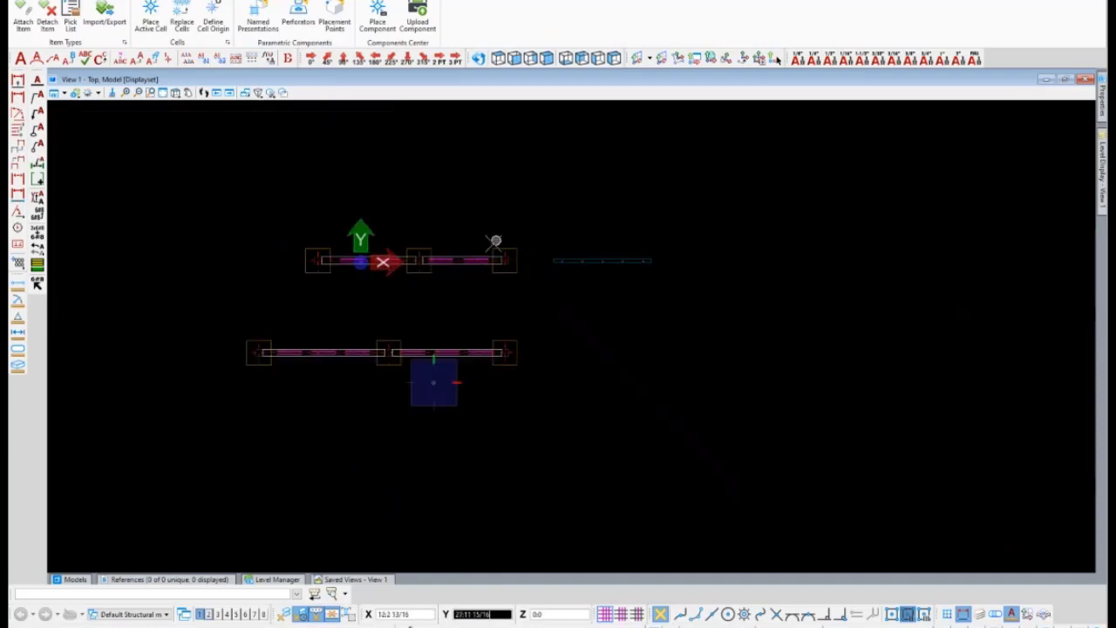
Choose BSIHC3 (IHC 3" PLAIN) from the Support.cel cell library as the active cell for placement.
scroll(354, 312, down, 2)
scroll(489, 231, up, 2)
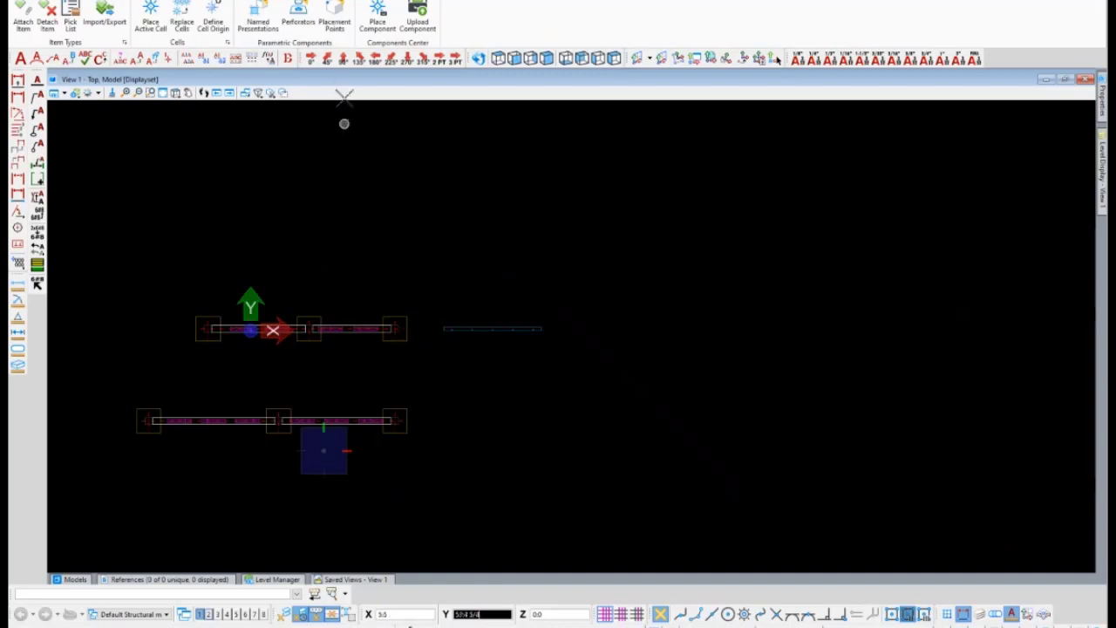
click(150, 19)
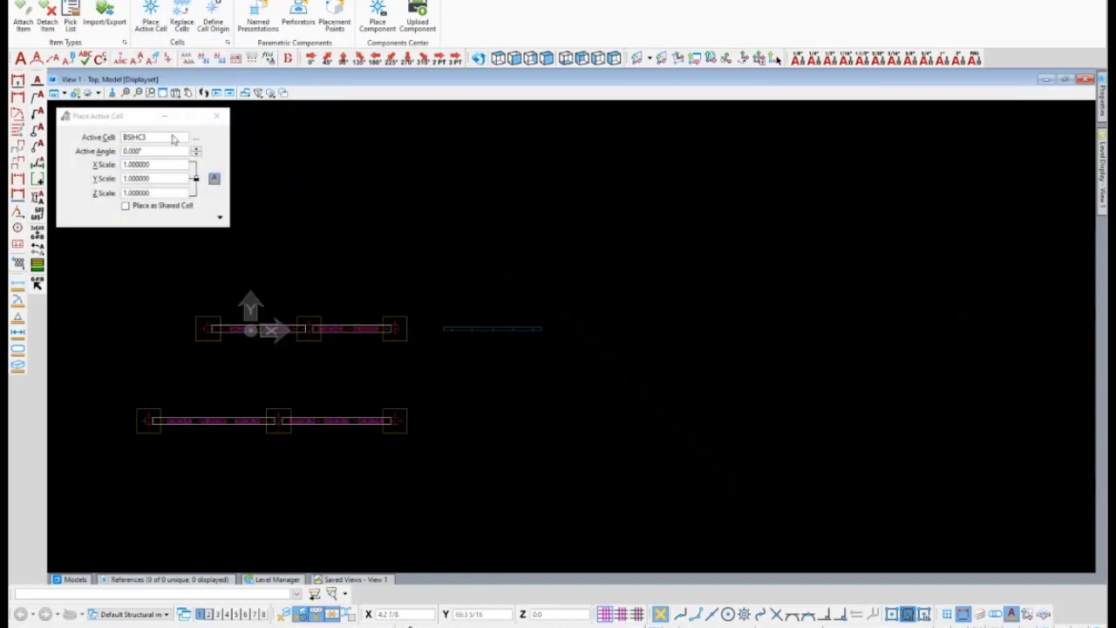
click(196, 137)
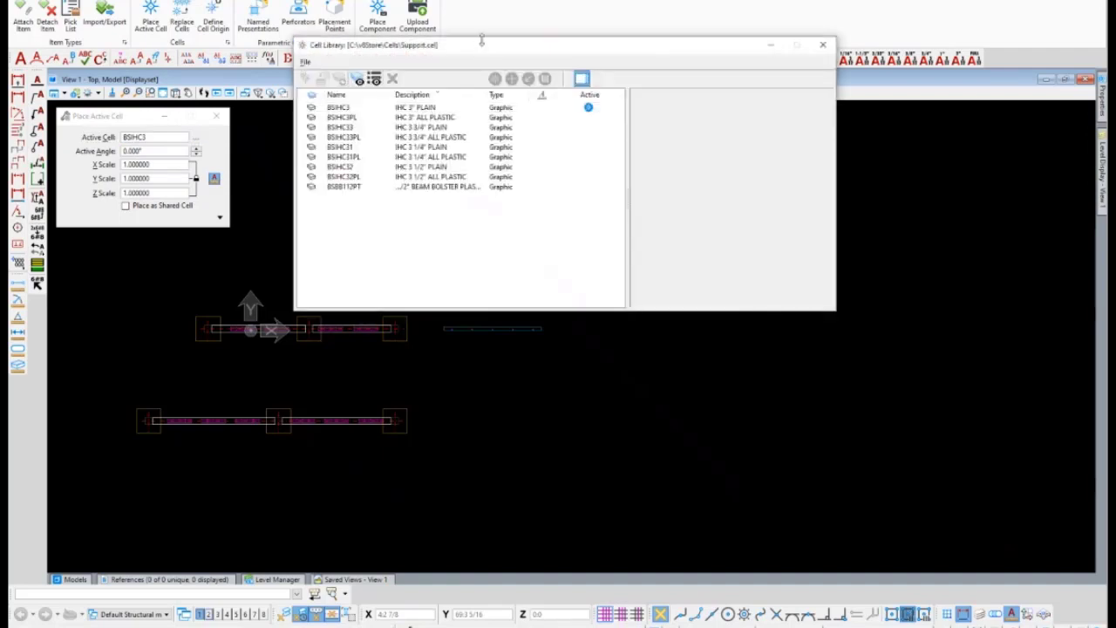
drag(480, 42, 429, 99)
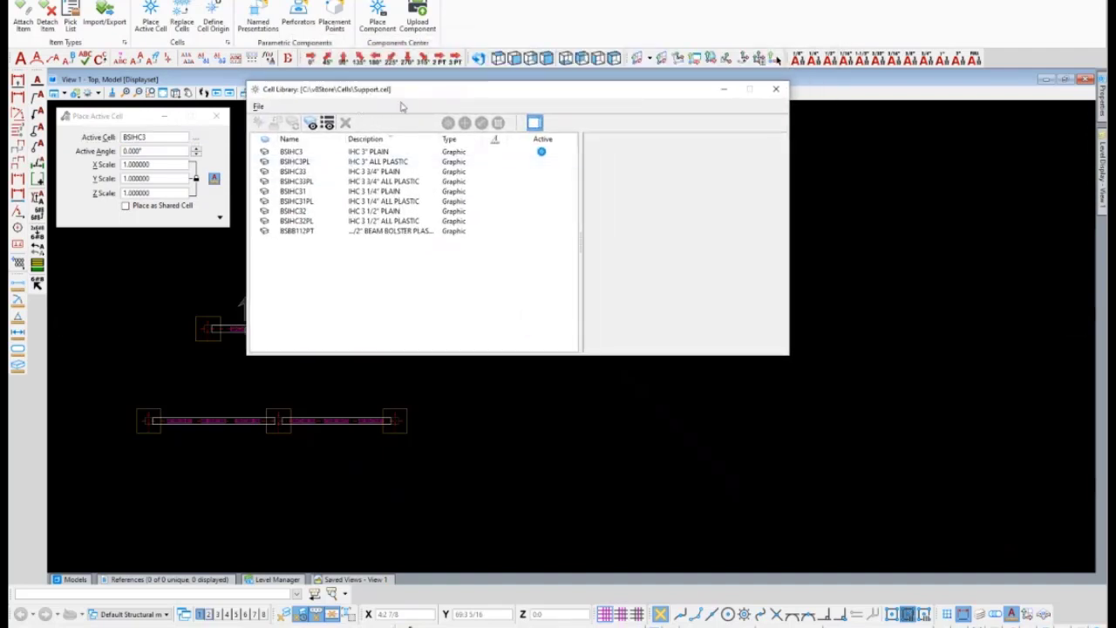
click(297, 181)
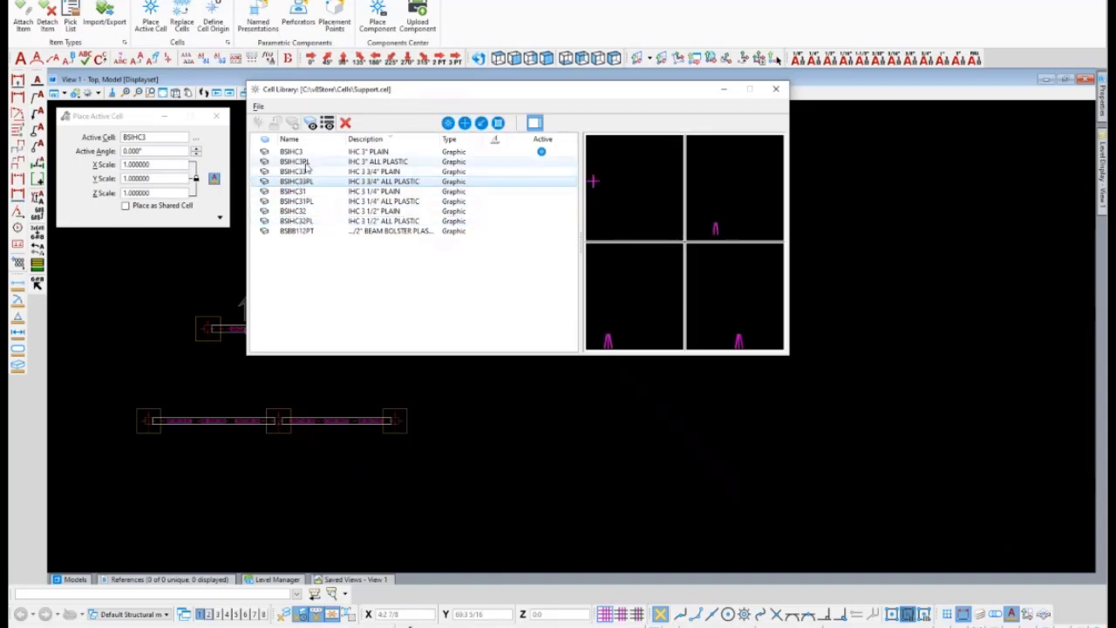
double_click(301, 152)
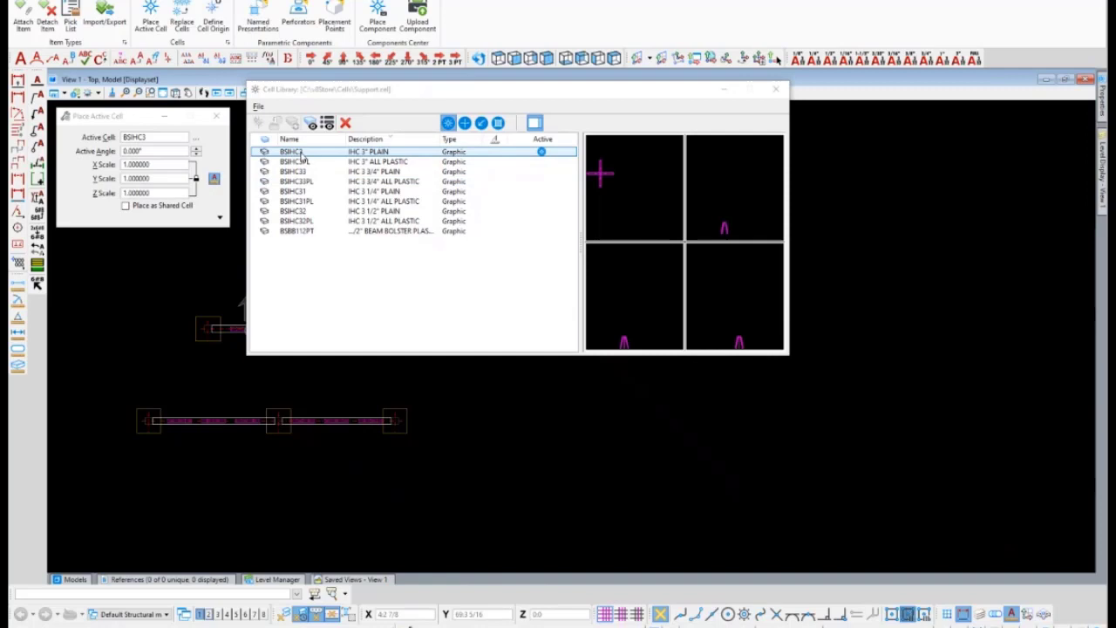
Place a single BSIHC3 cell in the empty space away from the walls and close the cell library.
scroll(140, 266, down, 2)
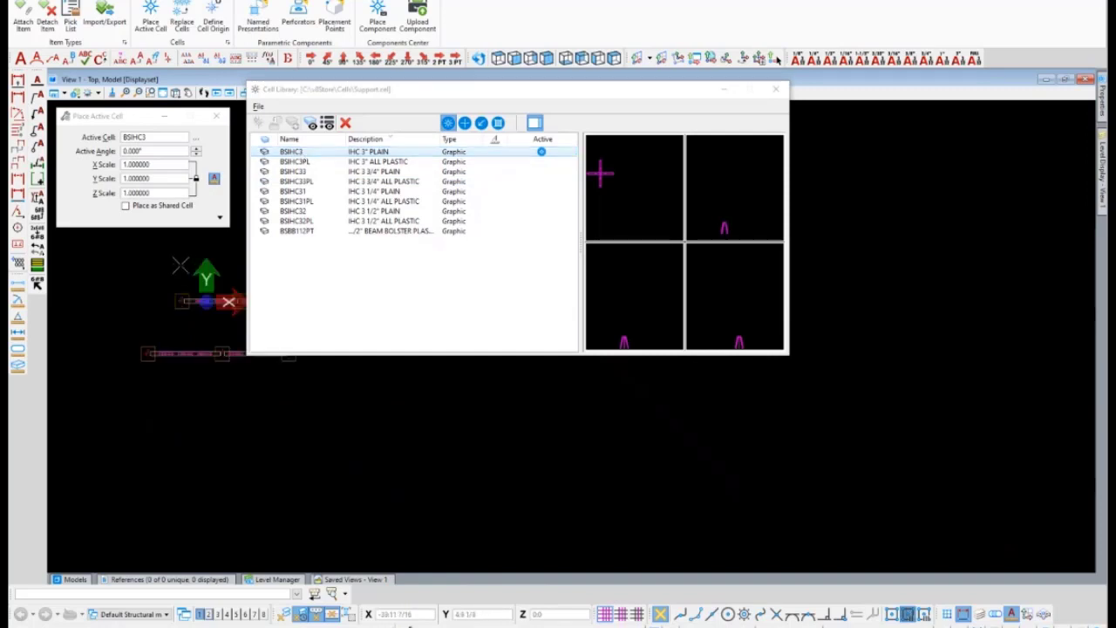
scroll(462, 453, down, 4)
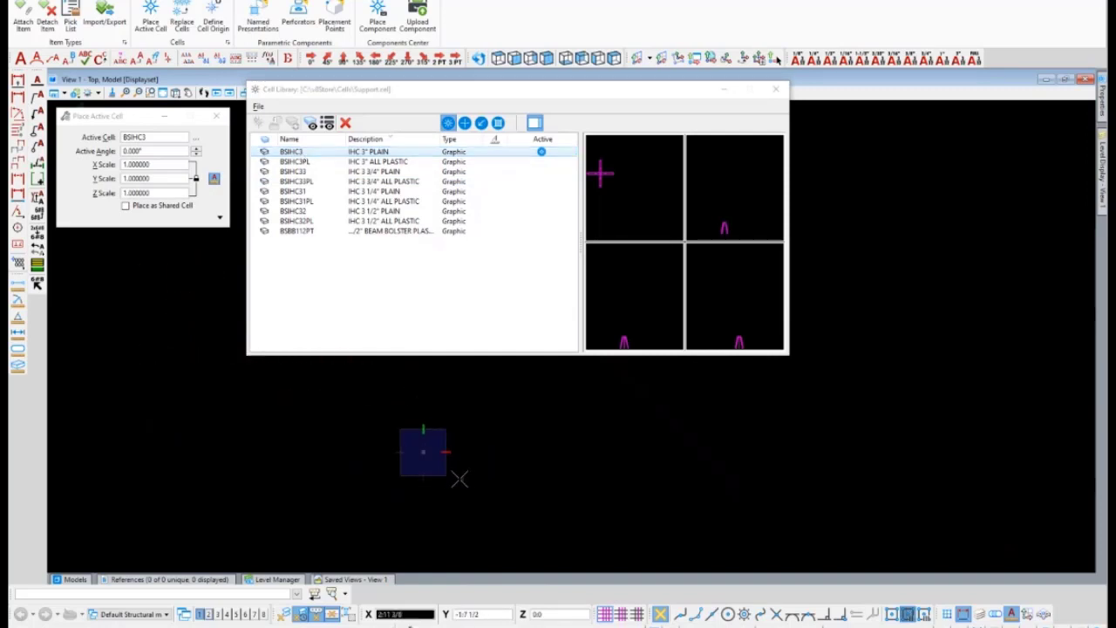
key(Escape)
scroll(424, 453, up, 3)
scroll(559, 488, up, 2)
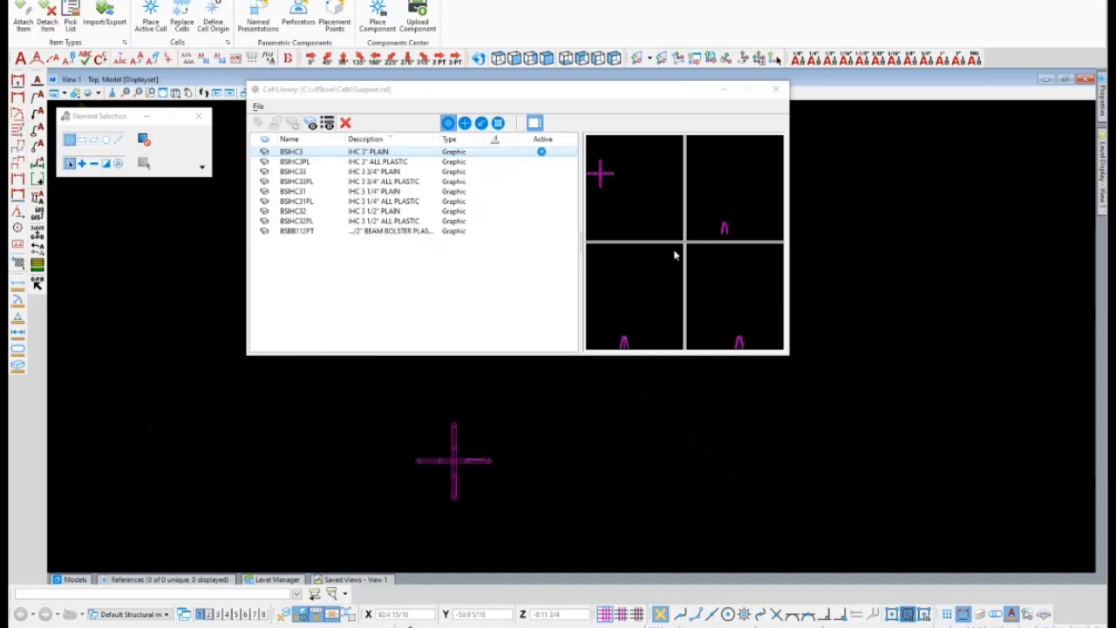
click(777, 91)
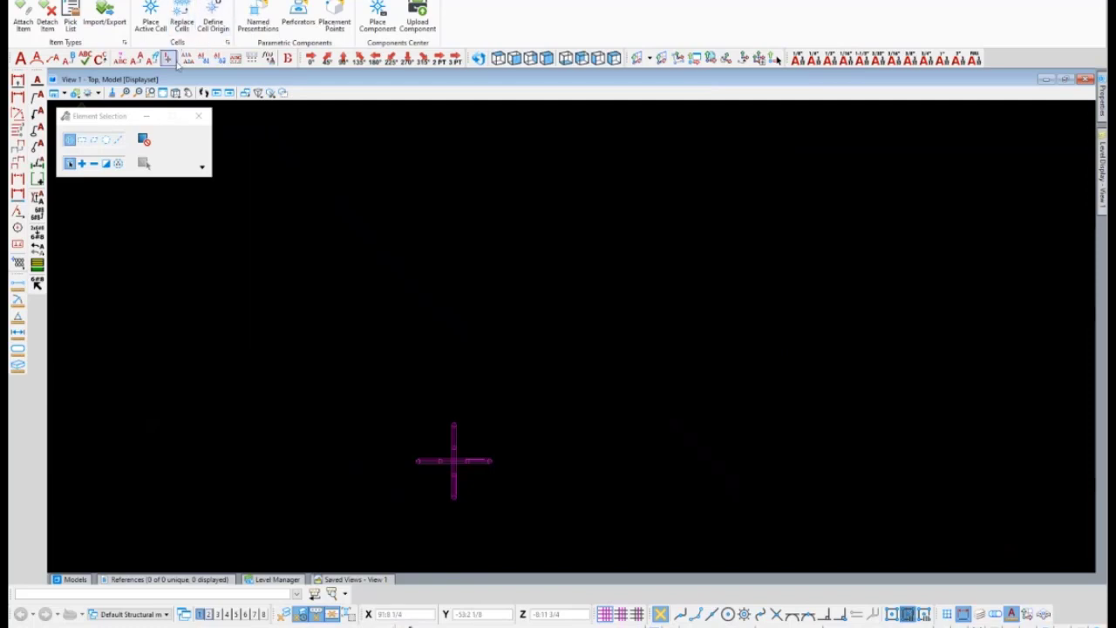
Place an active cell matrix of BSIHC3 with 10 rows, 3 columns and 4:0 row and column spacing beside the walls.
click(65, 1)
click(49, 3)
click(66, 1)
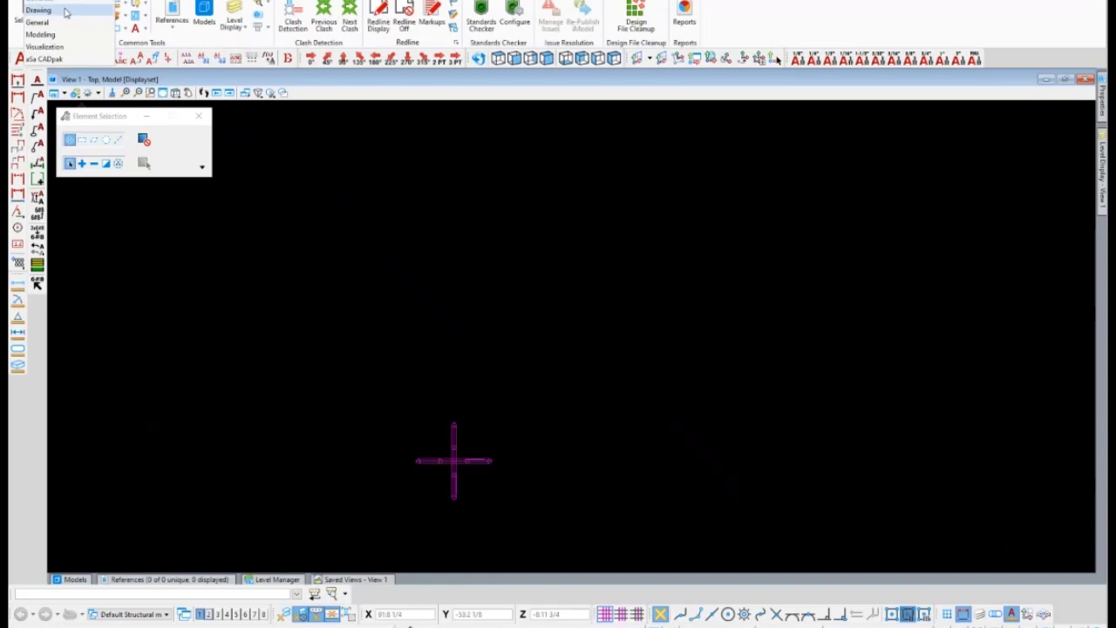
click(44, 10)
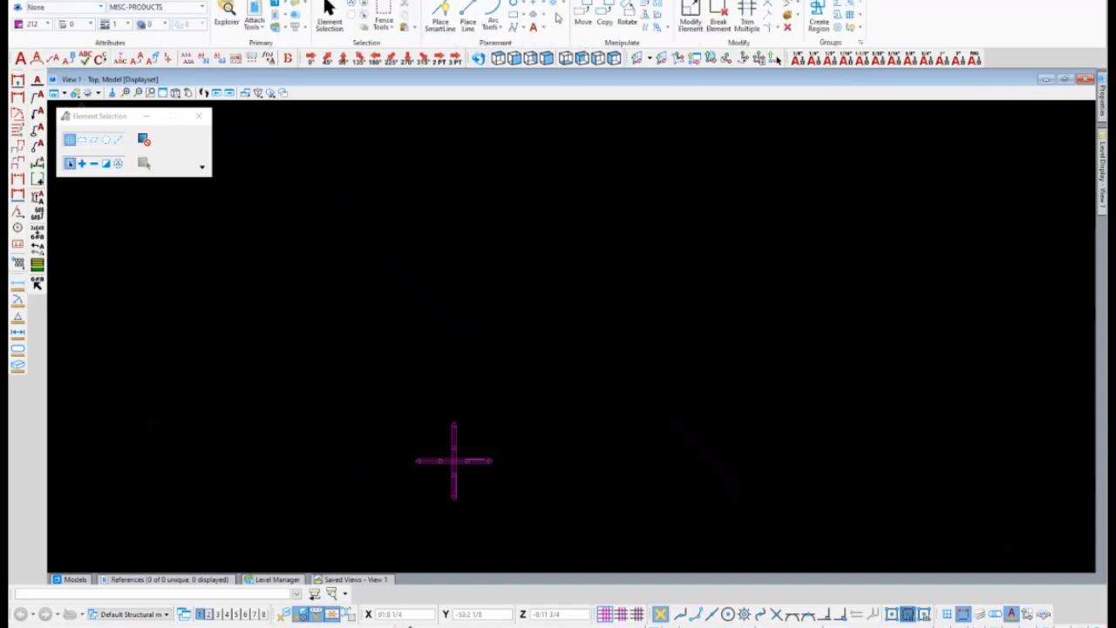
click(562, 8)
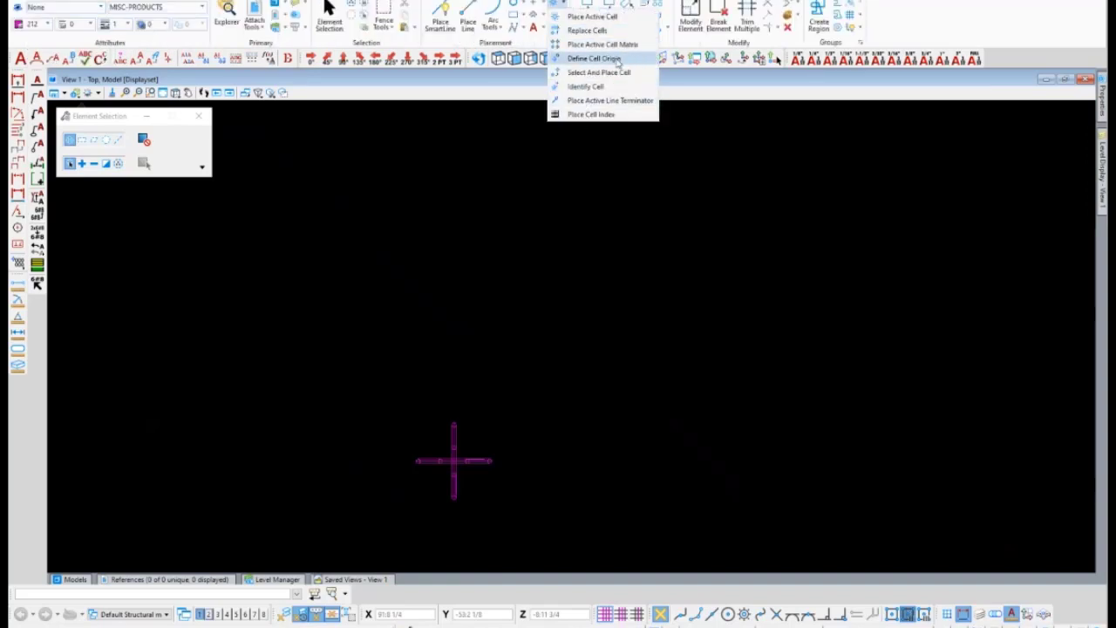
click(602, 45)
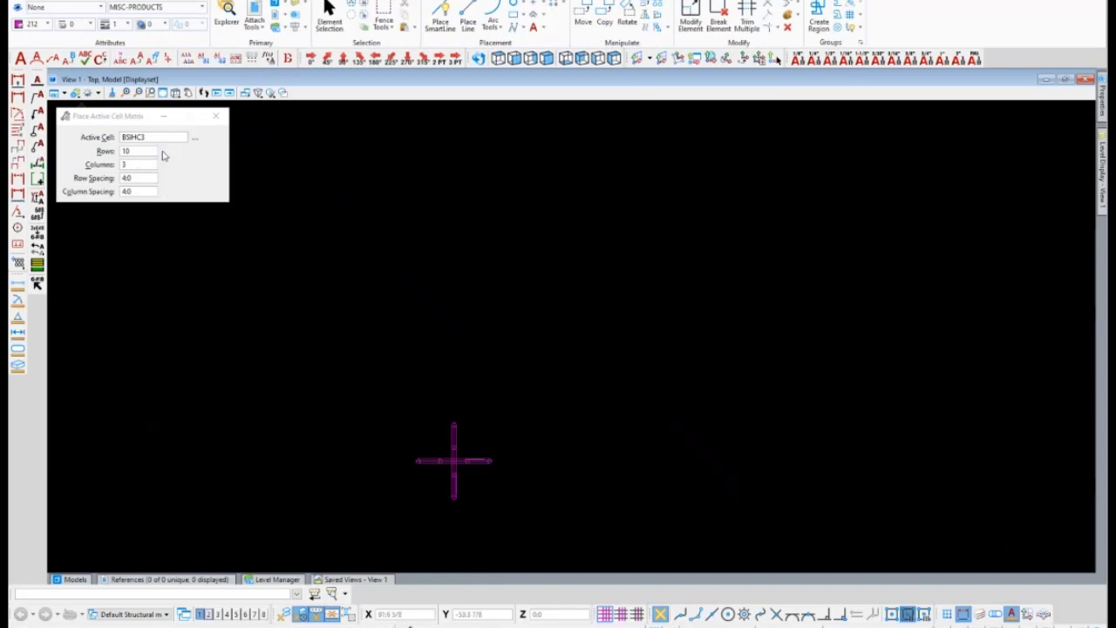
scroll(330, 385, down, 6)
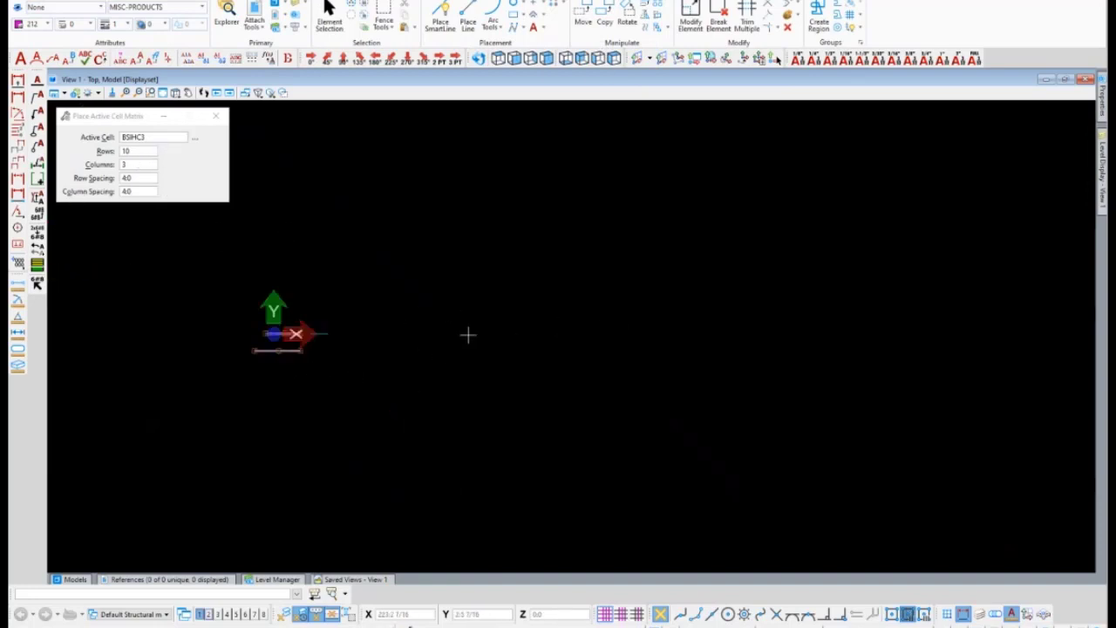
scroll(416, 366, up, 2)
click(423, 349)
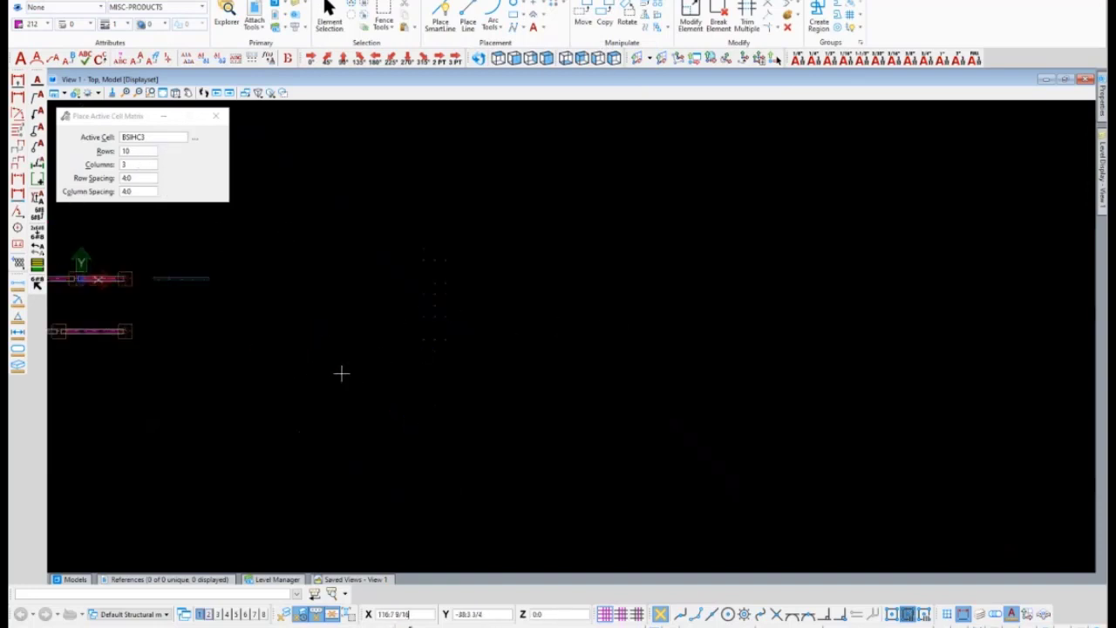
scroll(383, 297, up, 4)
scroll(389, 309, down, 1)
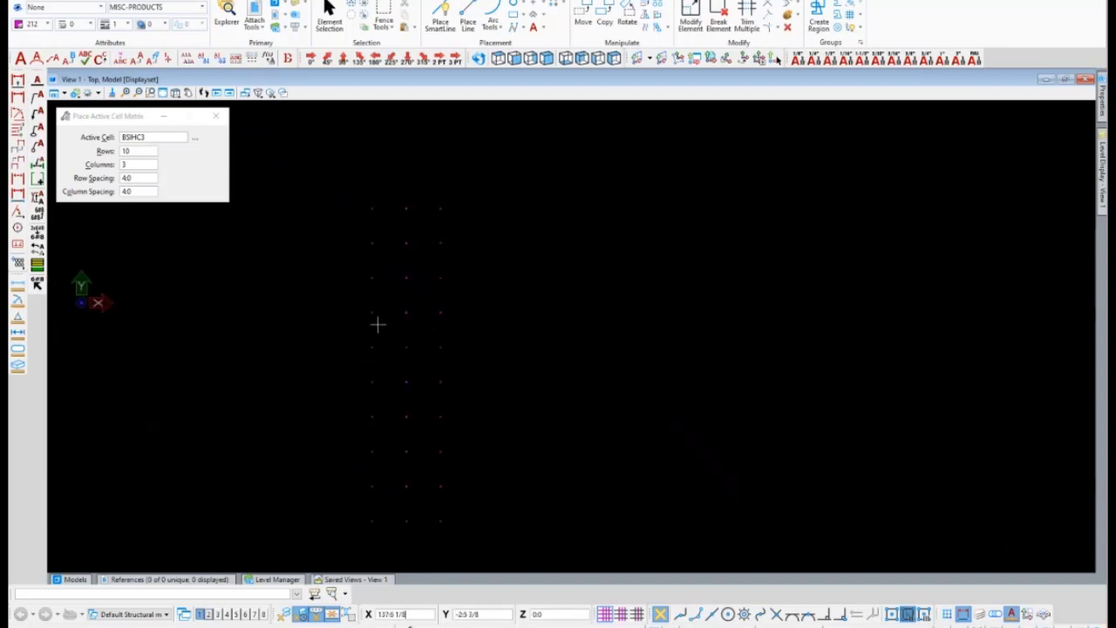
key(Escape)
Select all cells of the matrix and move them about 15:6 in the positive X direction.
scroll(365, 200, down, 3)
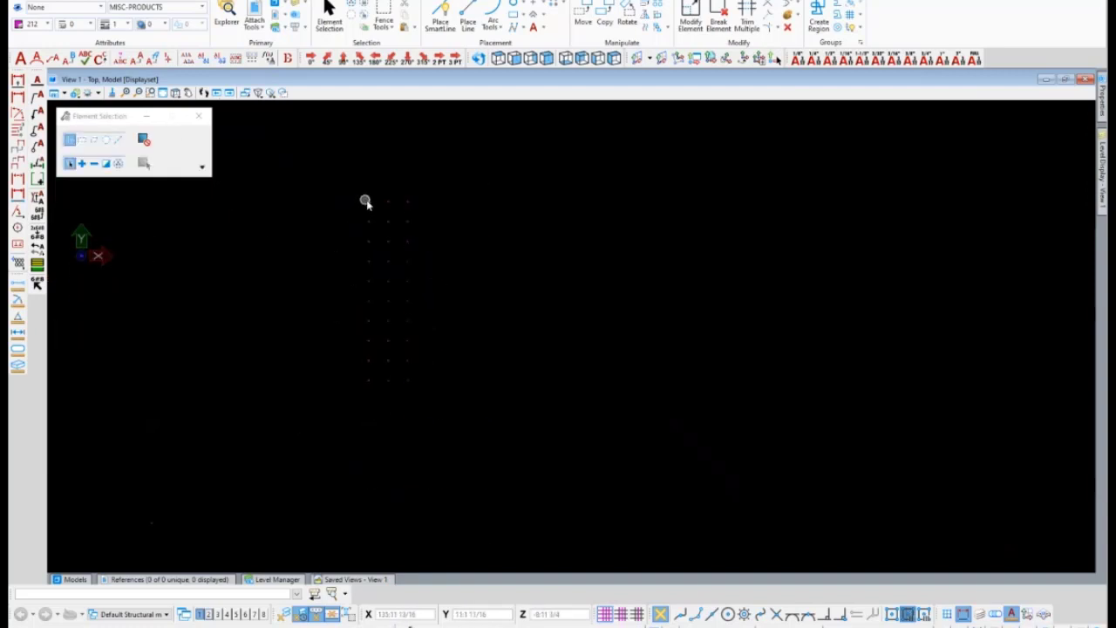
scroll(411, 238, up, 3)
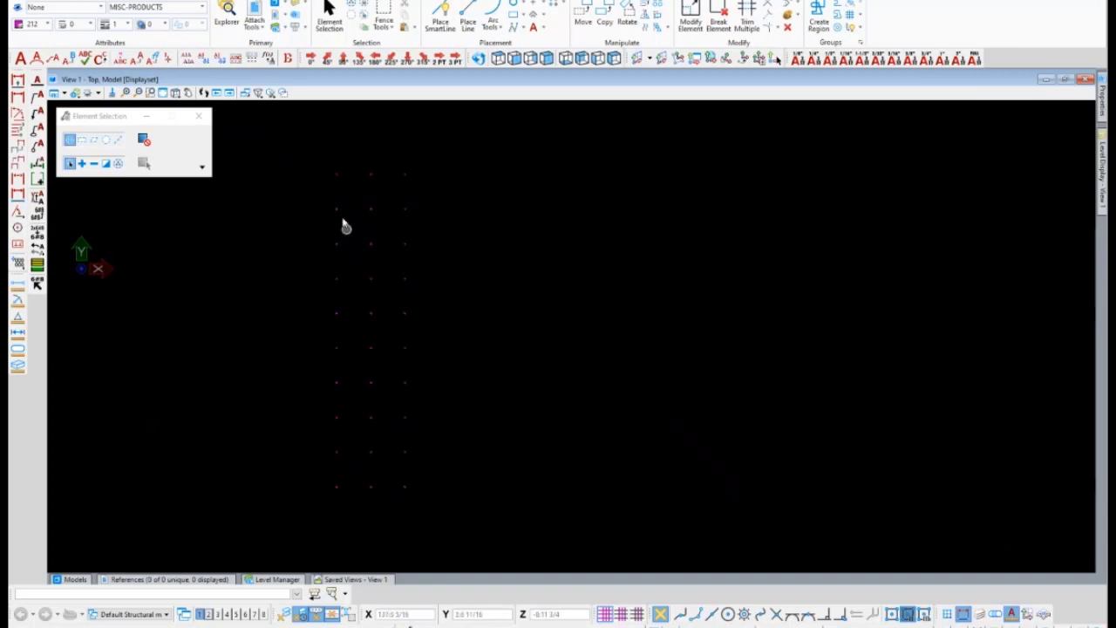
drag(306, 145, 438, 530)
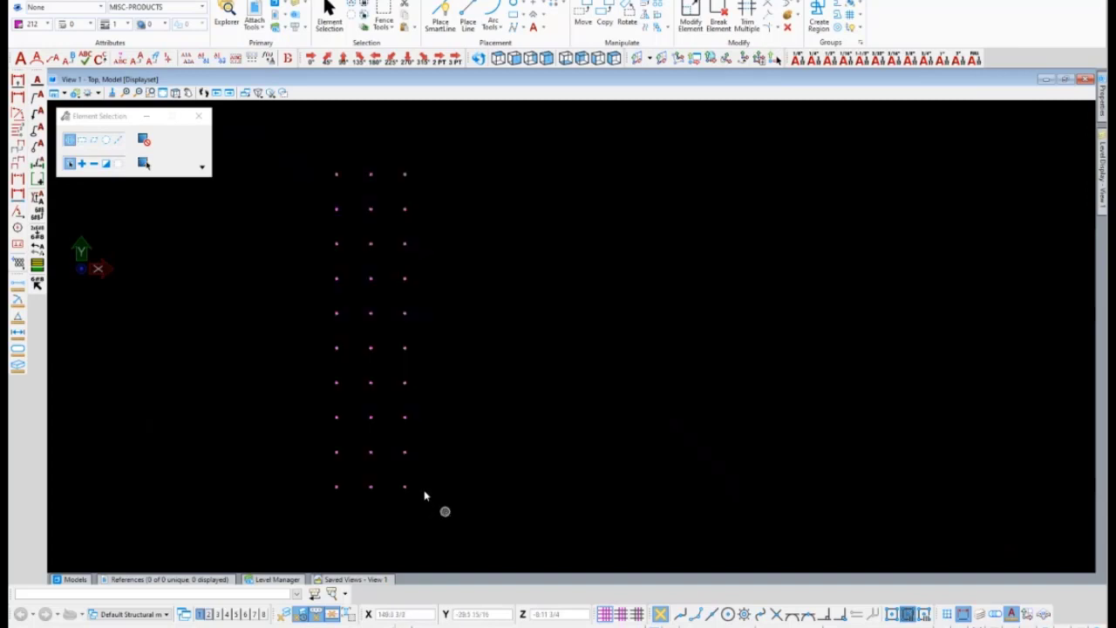
key(space)
click(388, 518)
click(522, 506)
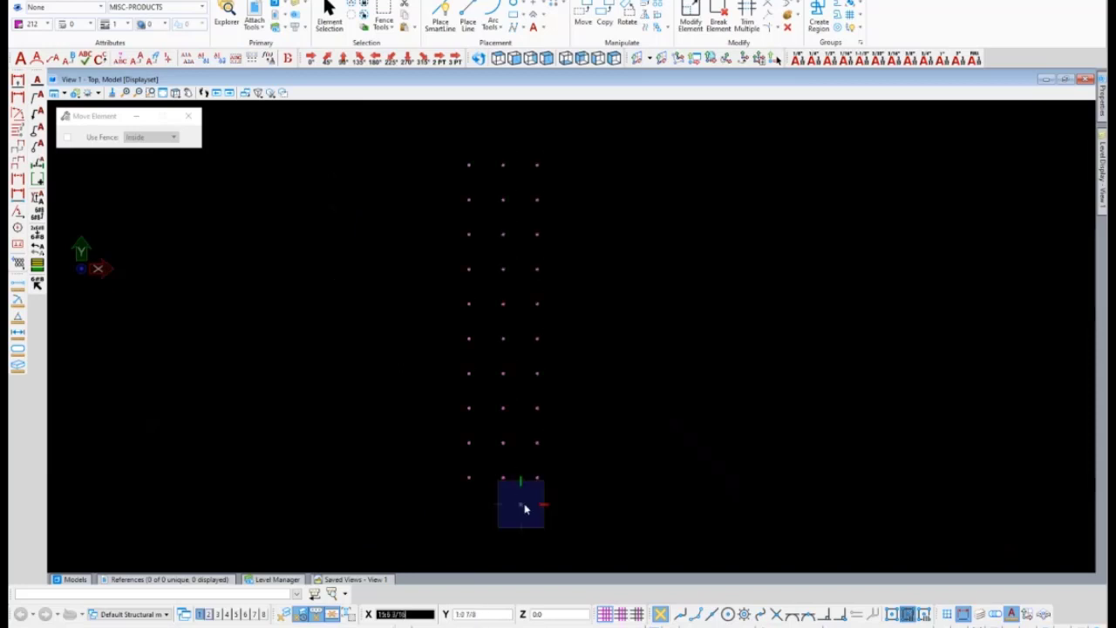
right_click(505, 519)
scroll(606, 371, up, 2)
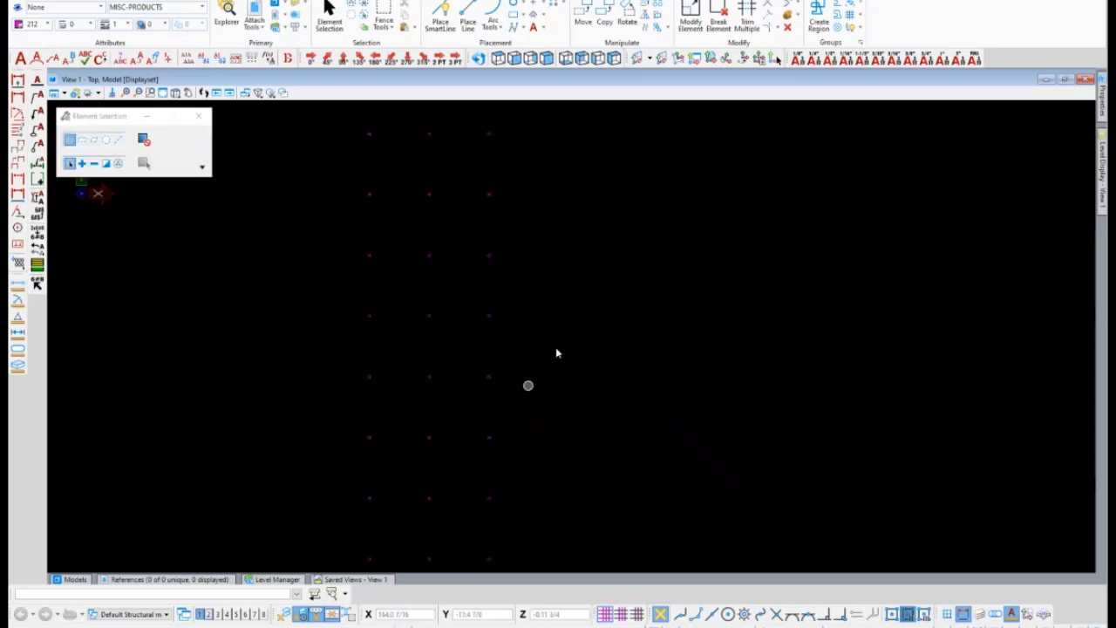
Delete a few cells from the lower part of the matrix's third column.
drag(552, 341, 493, 512)
scroll(367, 349, down, 2)
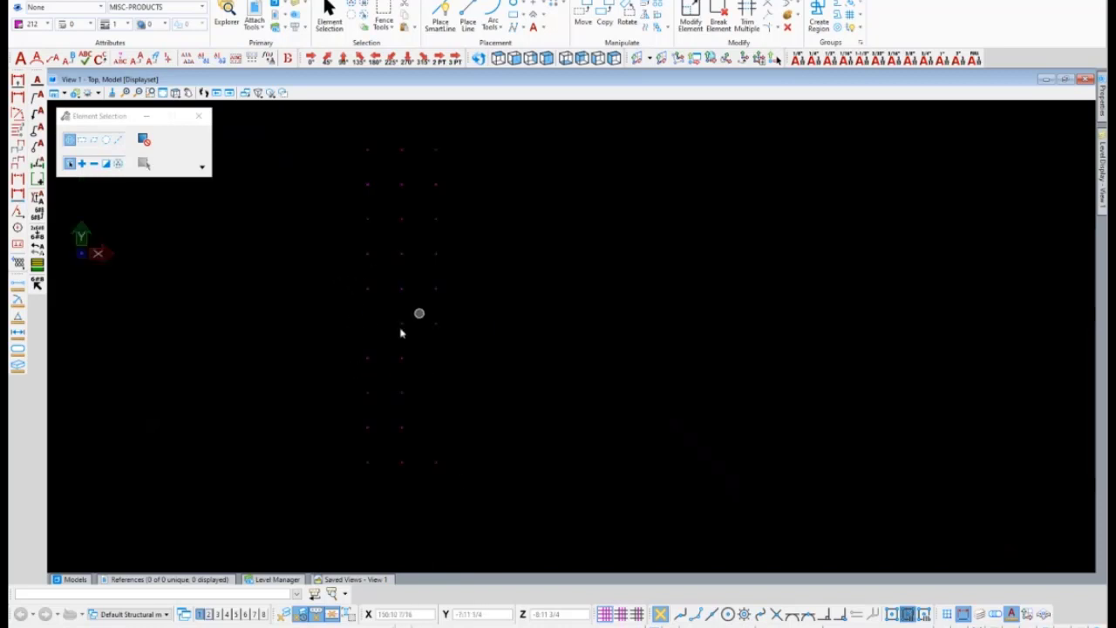
scroll(476, 256, down, 2)
Run the PARTS LIST report again, review the product quantities and close the results.
click(70, 1)
click(54, 35)
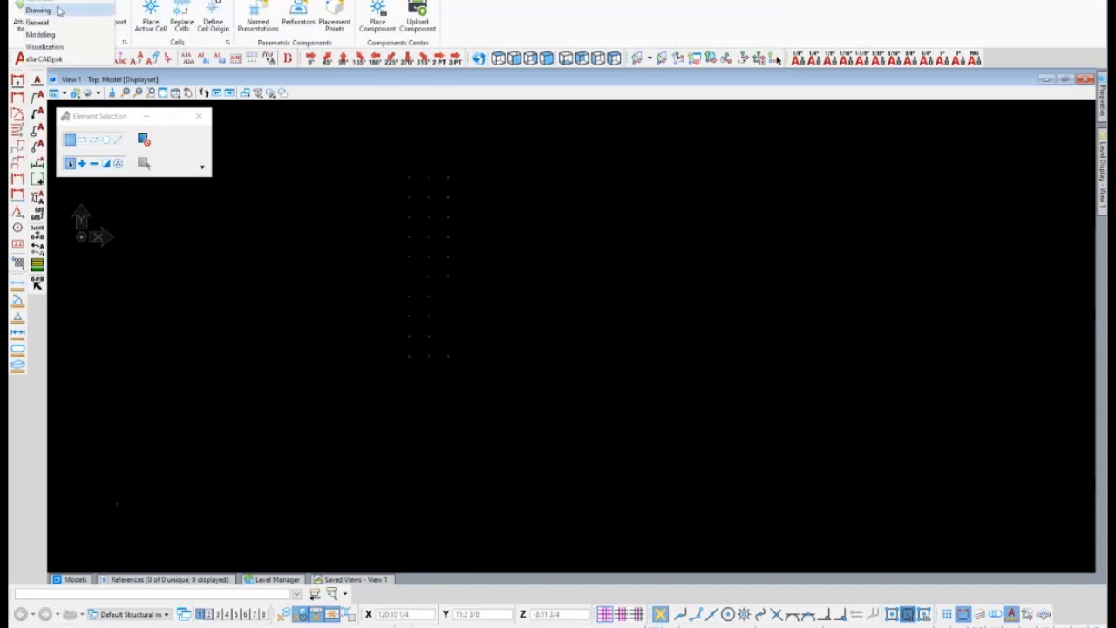
click(60, 0)
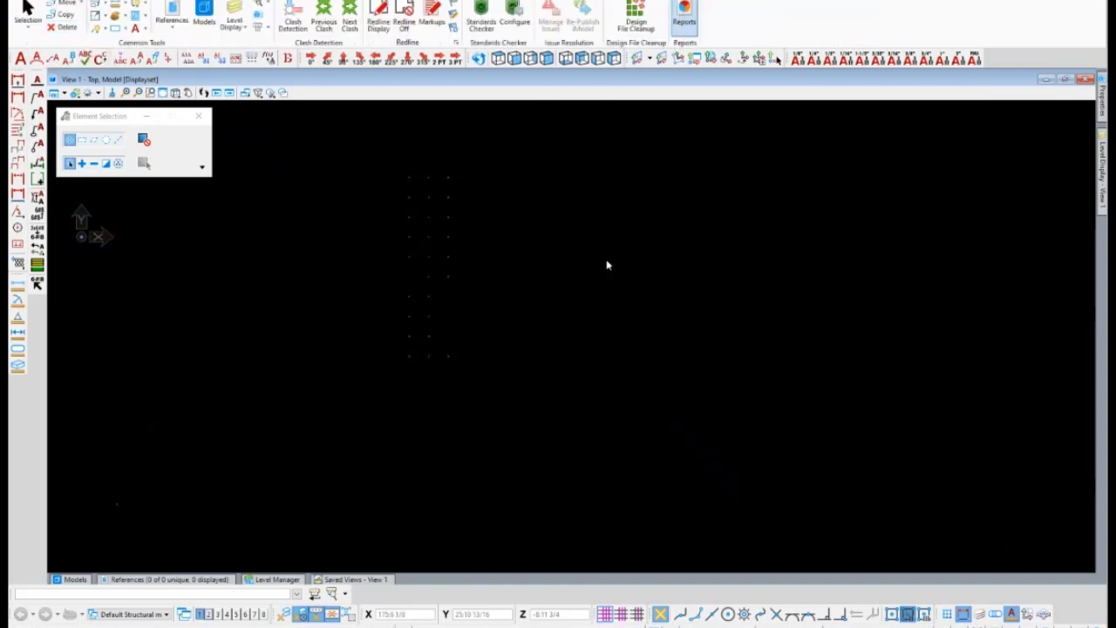
click(386, 248)
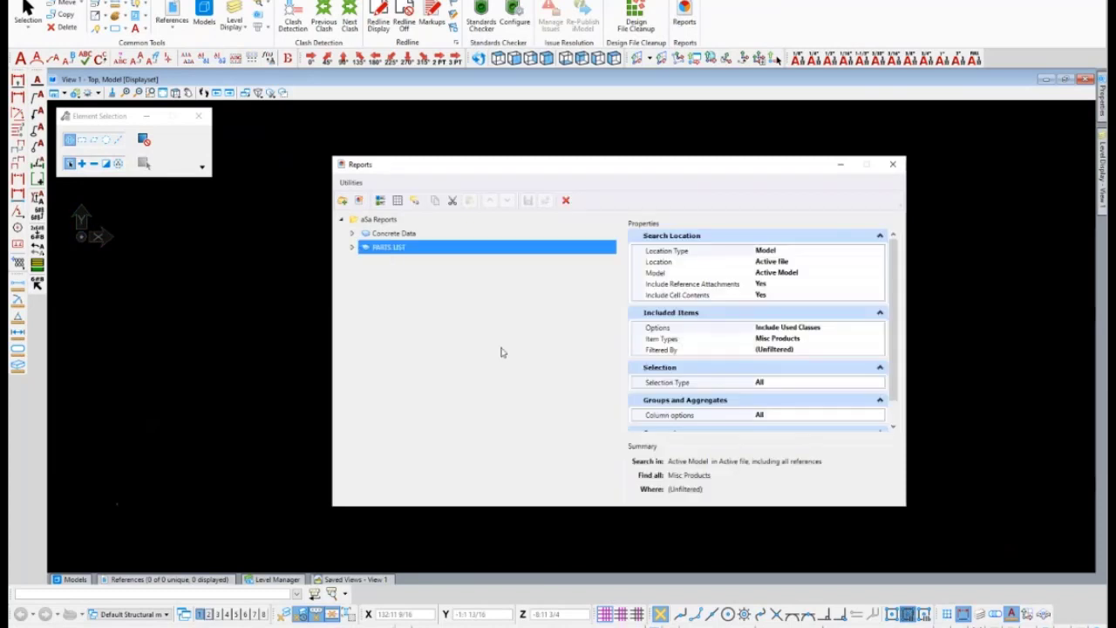
click(380, 200)
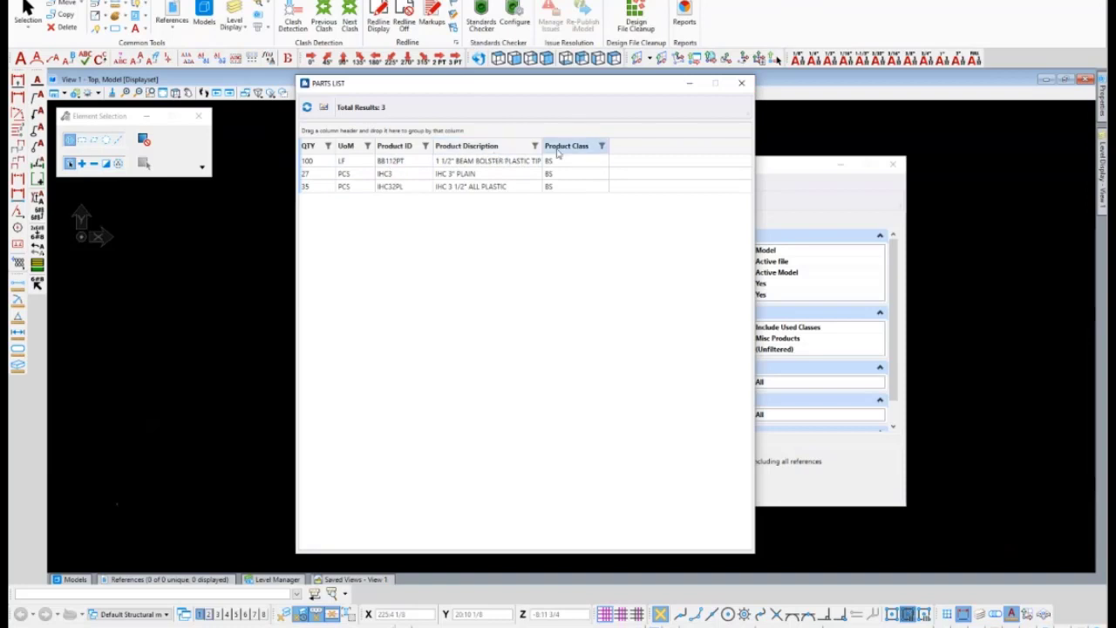
click(742, 83)
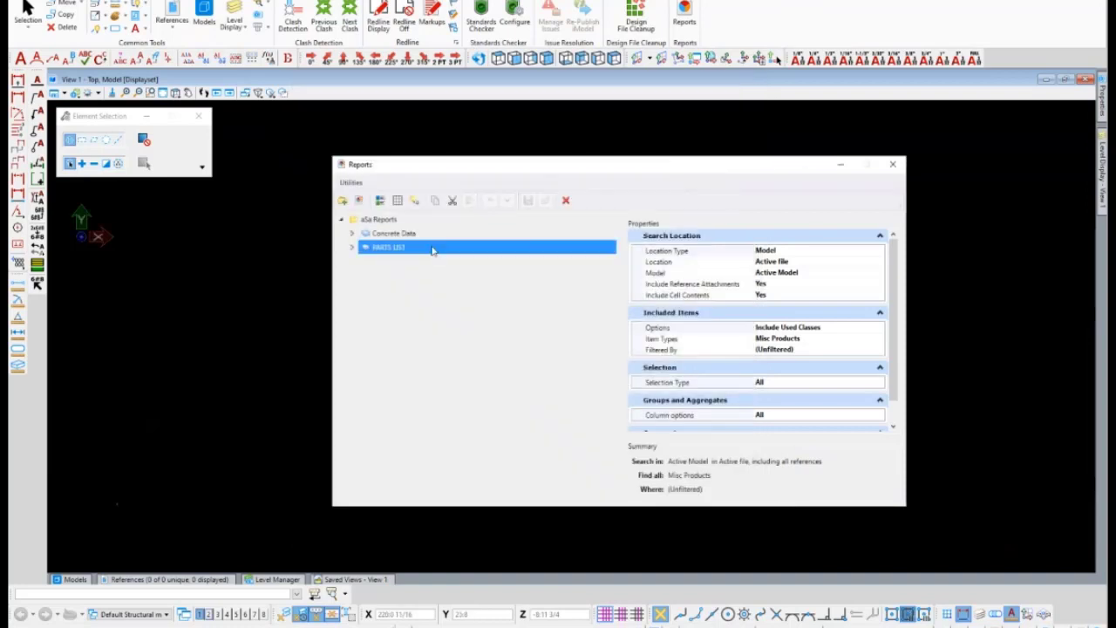
Place the PARTS LIST report as a table on the CONCRETE level, just above the single BSIHC3 cell.
click(396, 203)
click(279, 2)
scroll(264, 104, down, 2)
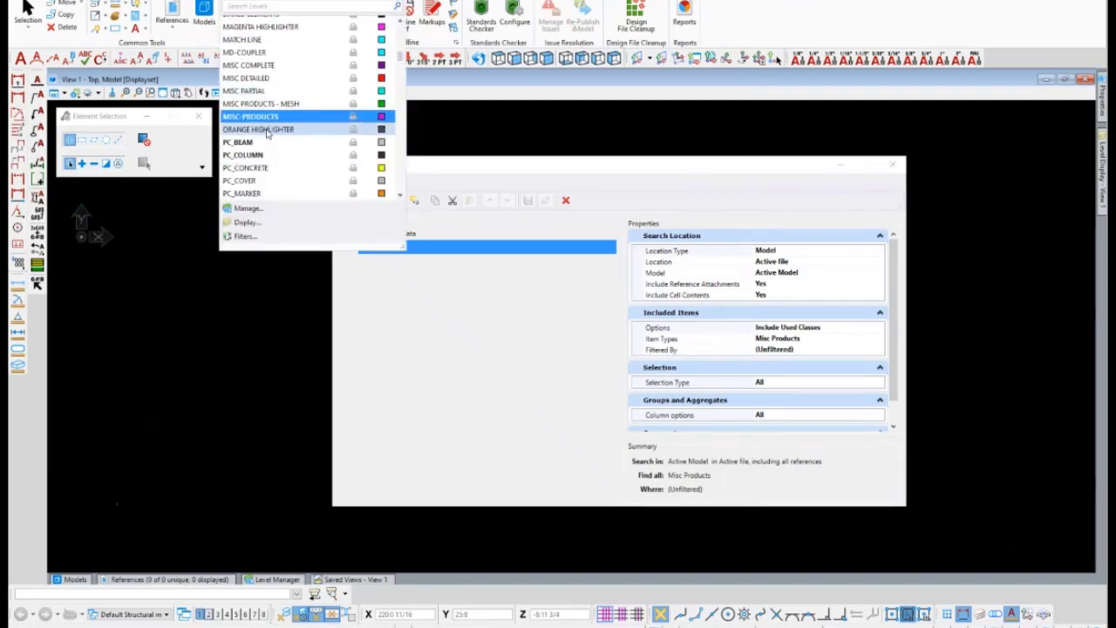
key(c)
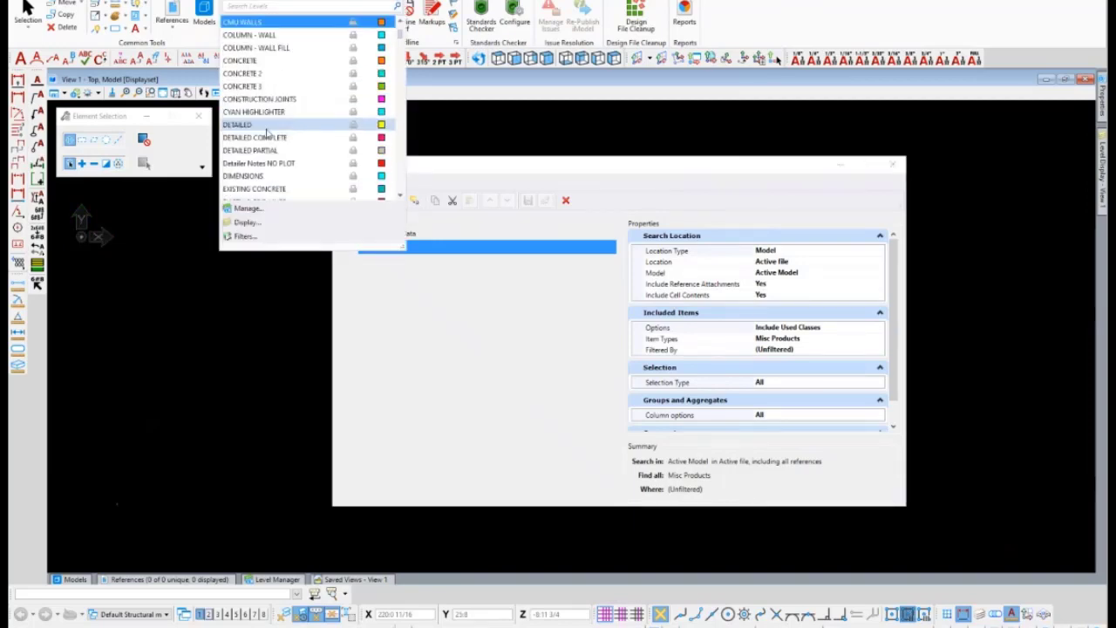
click(266, 61)
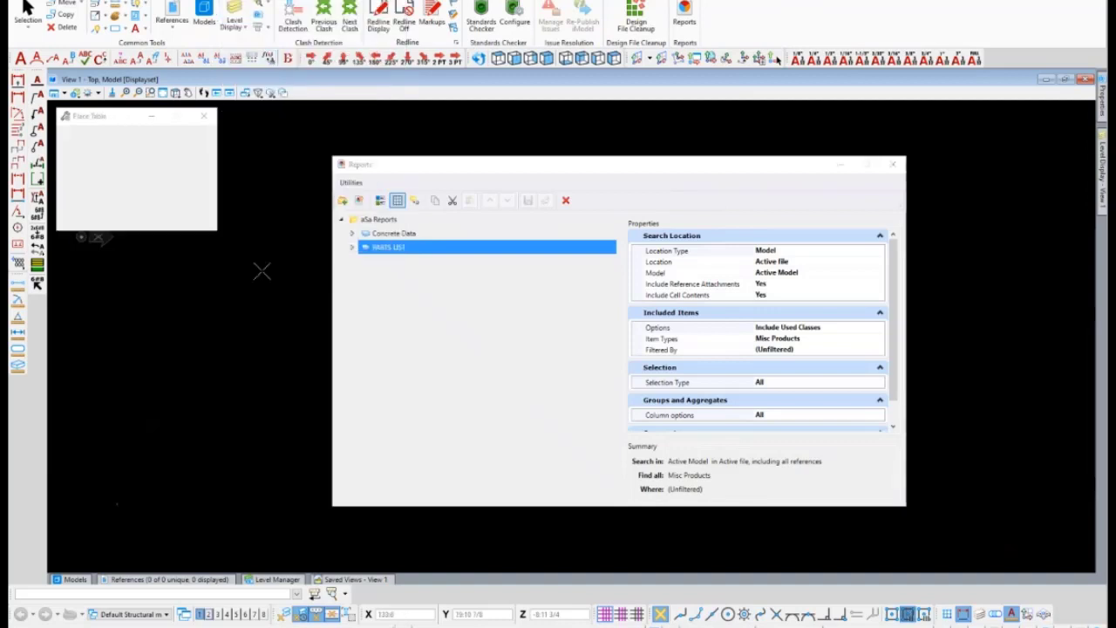
scroll(155, 463, up, 4)
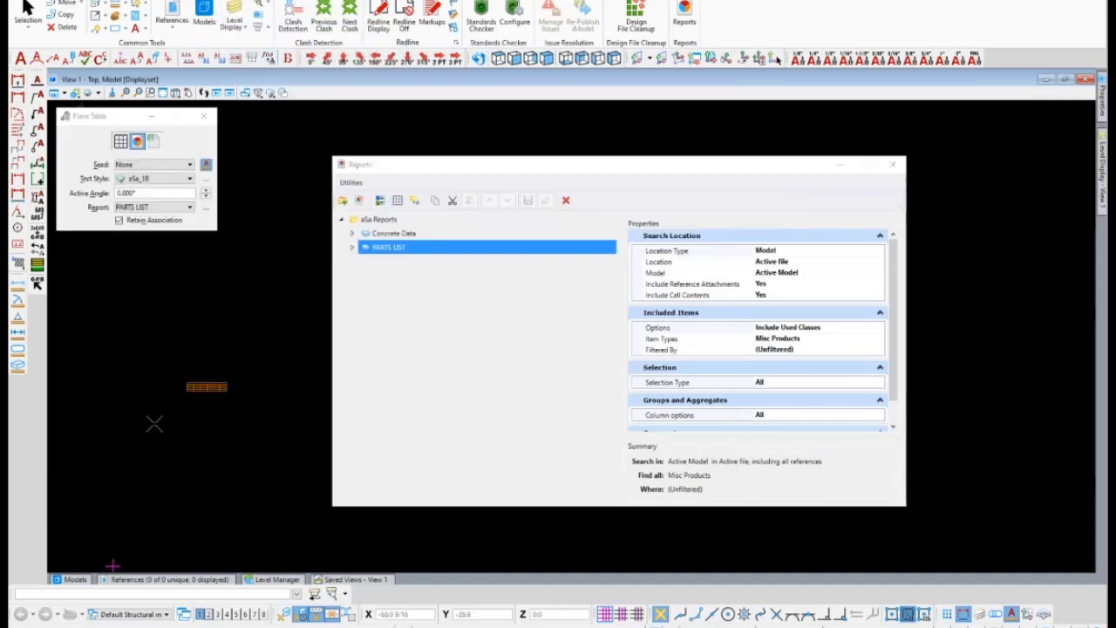
scroll(154, 454, down, 2)
scroll(144, 480, up, 3)
click(96, 449)
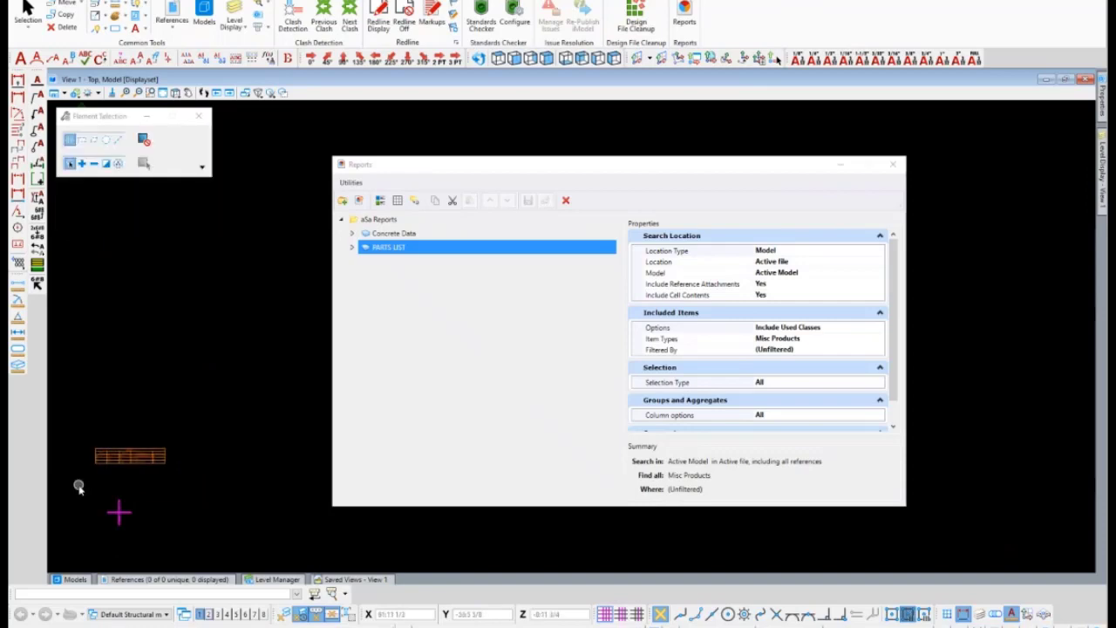
Close the Reports dialog and inspect the placed parts list table up close.
scroll(88, 481, up, 3)
scroll(124, 469, down, 1)
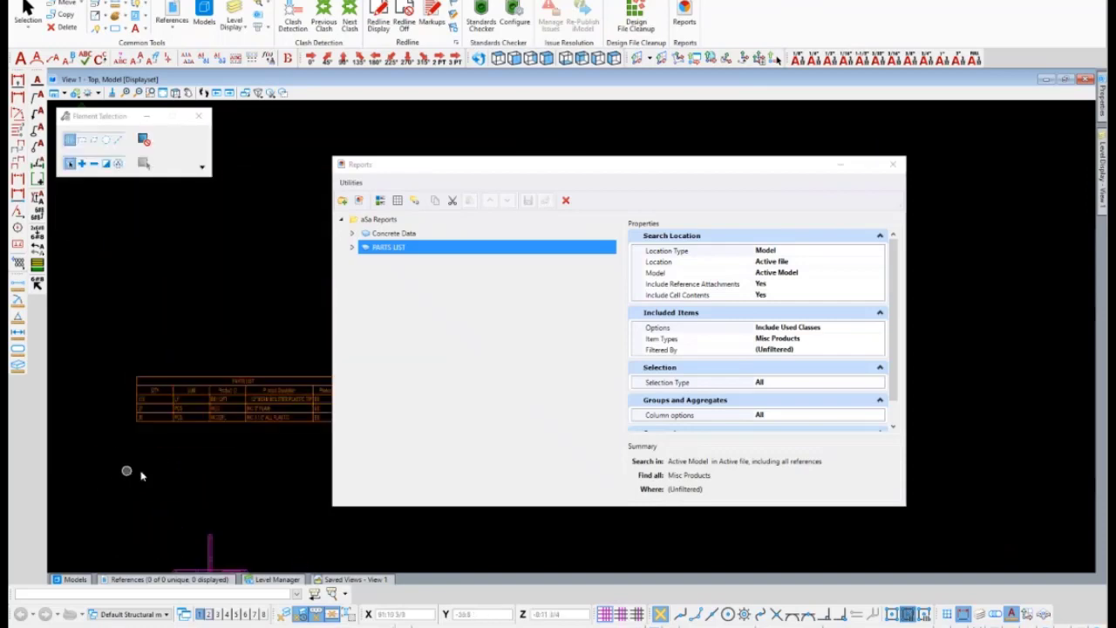
click(893, 163)
scroll(149, 436, up, 4)
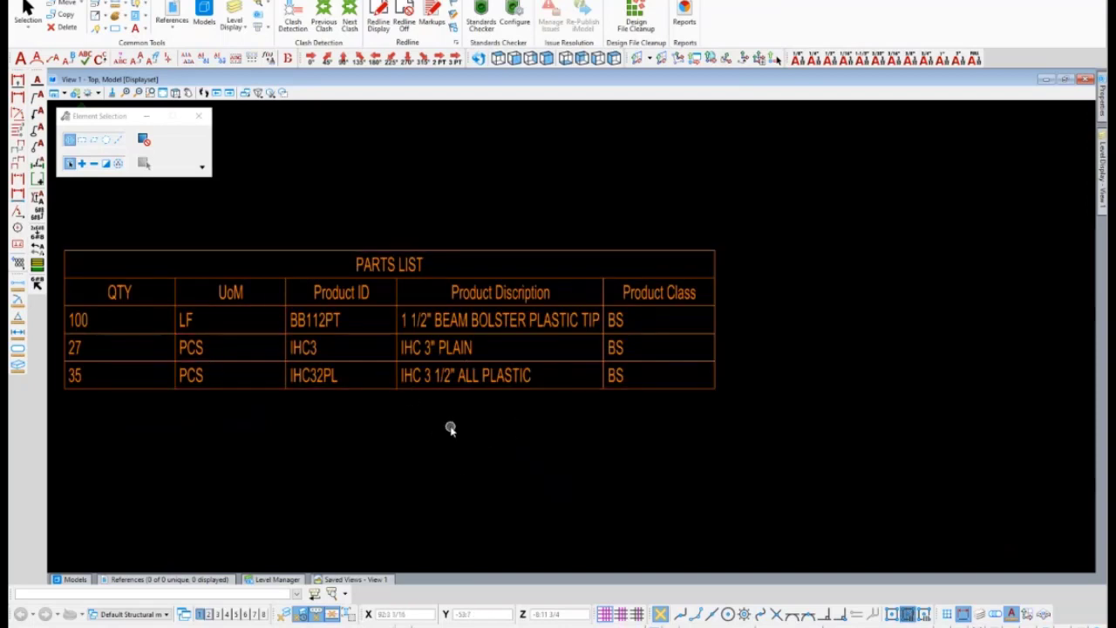
Return to the beam and footing layouts, open the Reports dialog and move it clear of the models.
scroll(451, 429, down, 7)
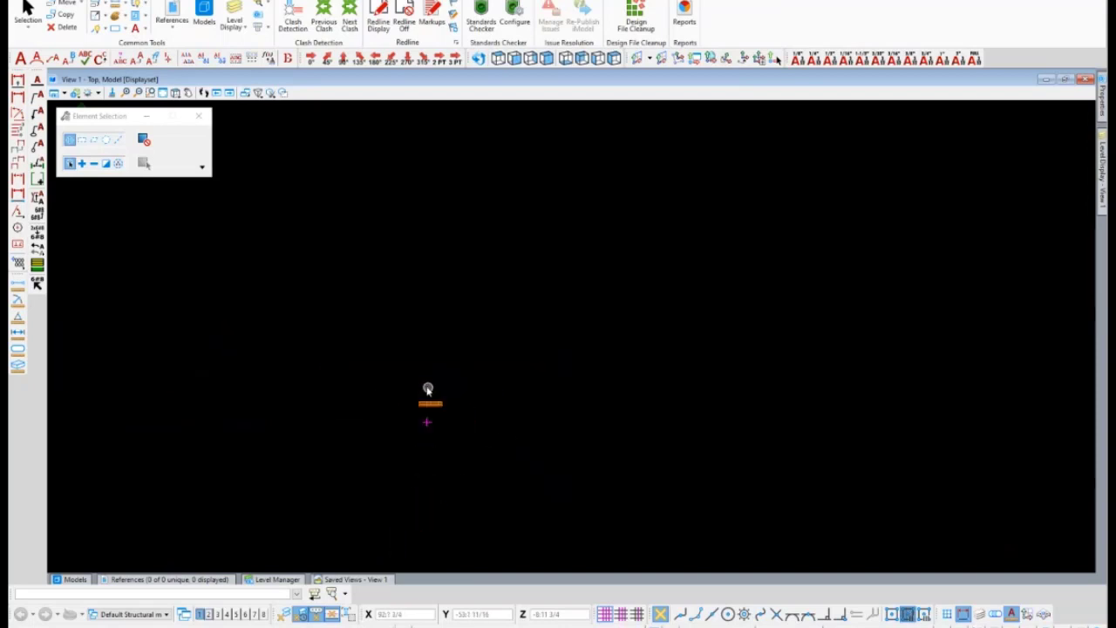
scroll(421, 376, down, 4)
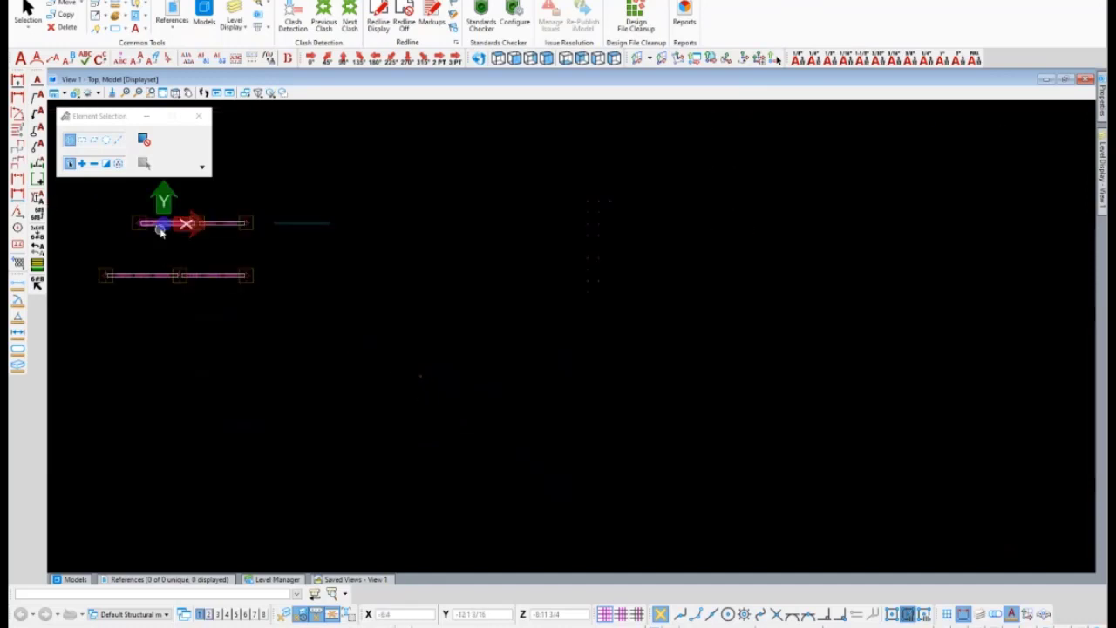
scroll(68, 217, up, 2)
scroll(68, 217, up, 2)
scroll(257, 325, down, 2)
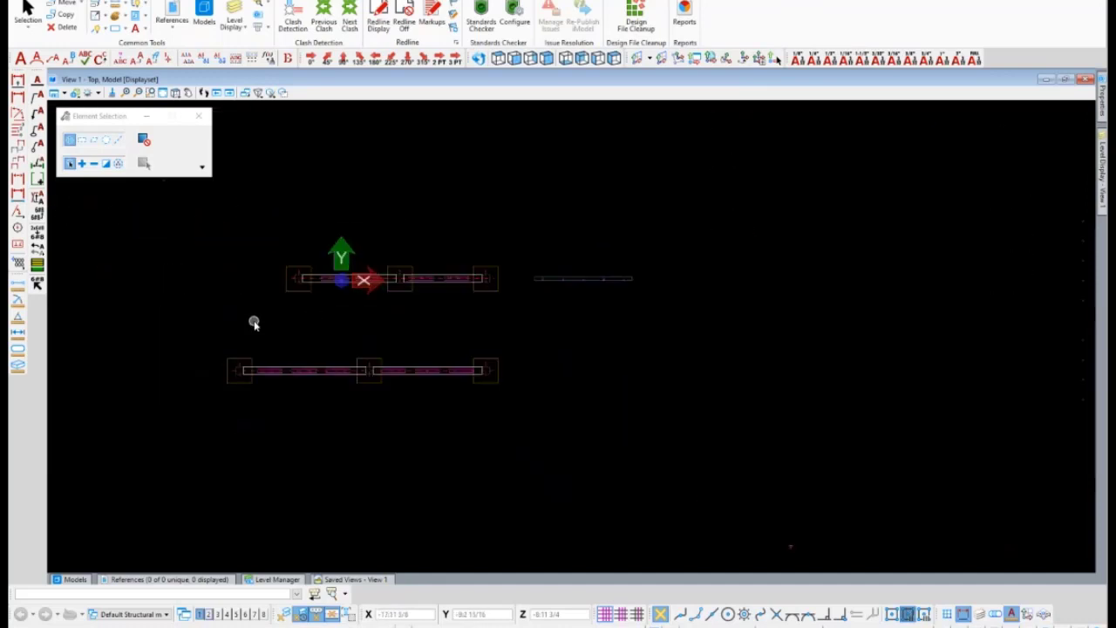
click(70, 1)
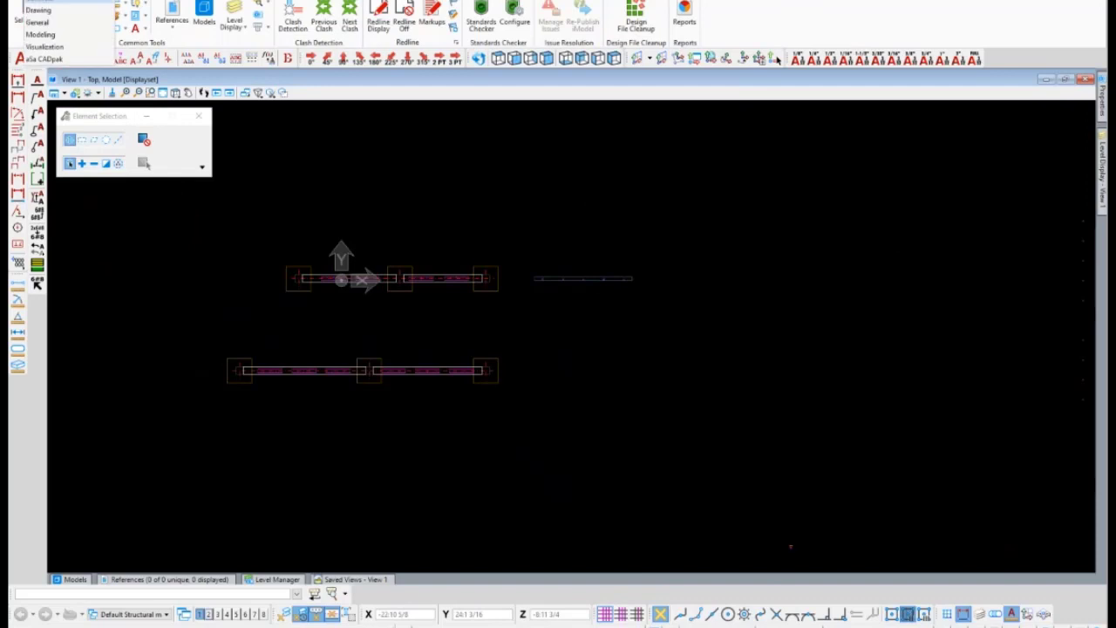
click(656, 137)
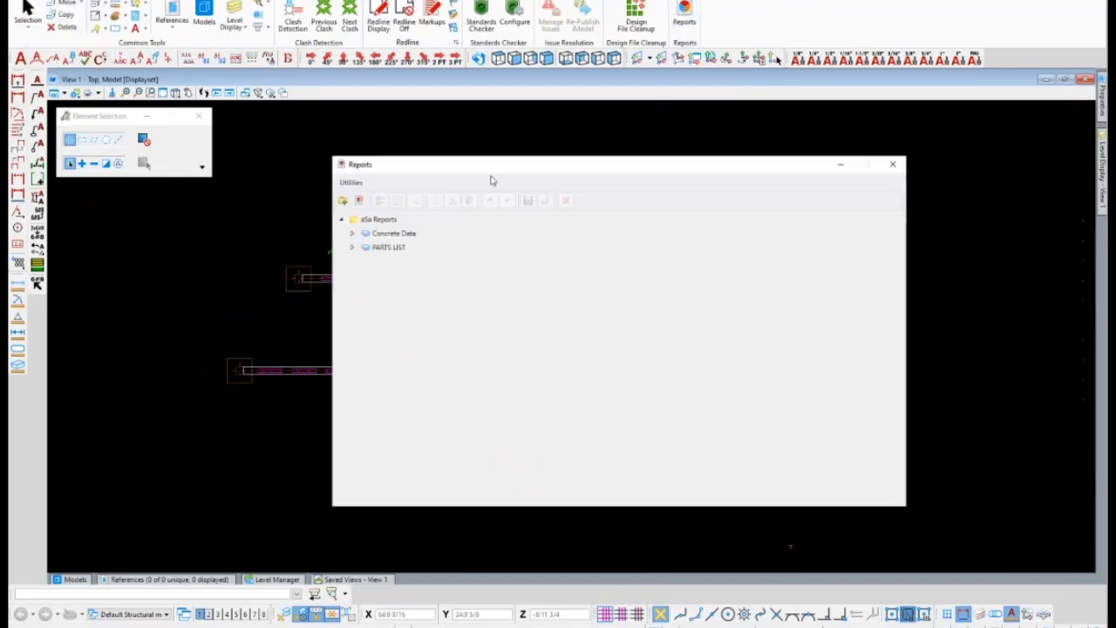
drag(493, 173, 751, 138)
Run the Concrete Data report on the concrete structures, review the volumes and weights, and close the results.
click(650, 198)
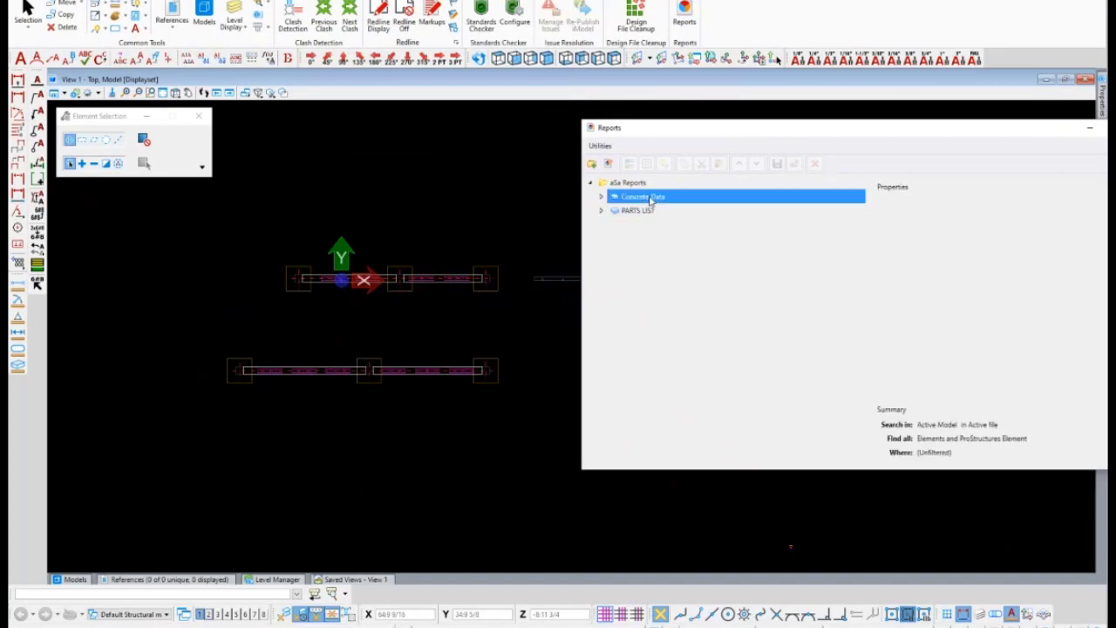
drag(406, 171, 222, 288)
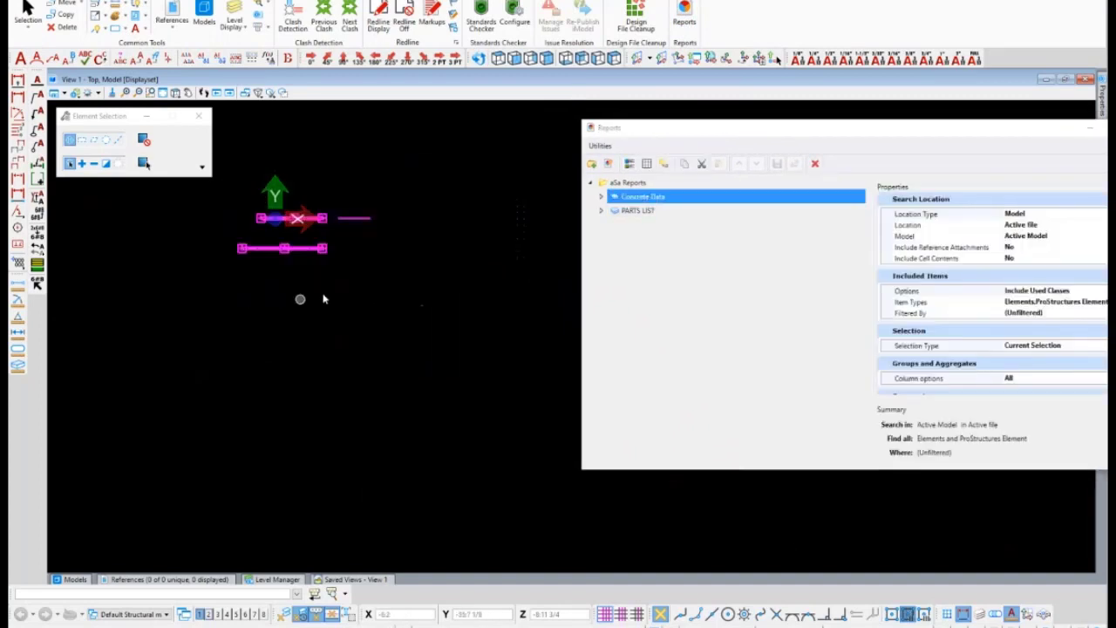
click(628, 163)
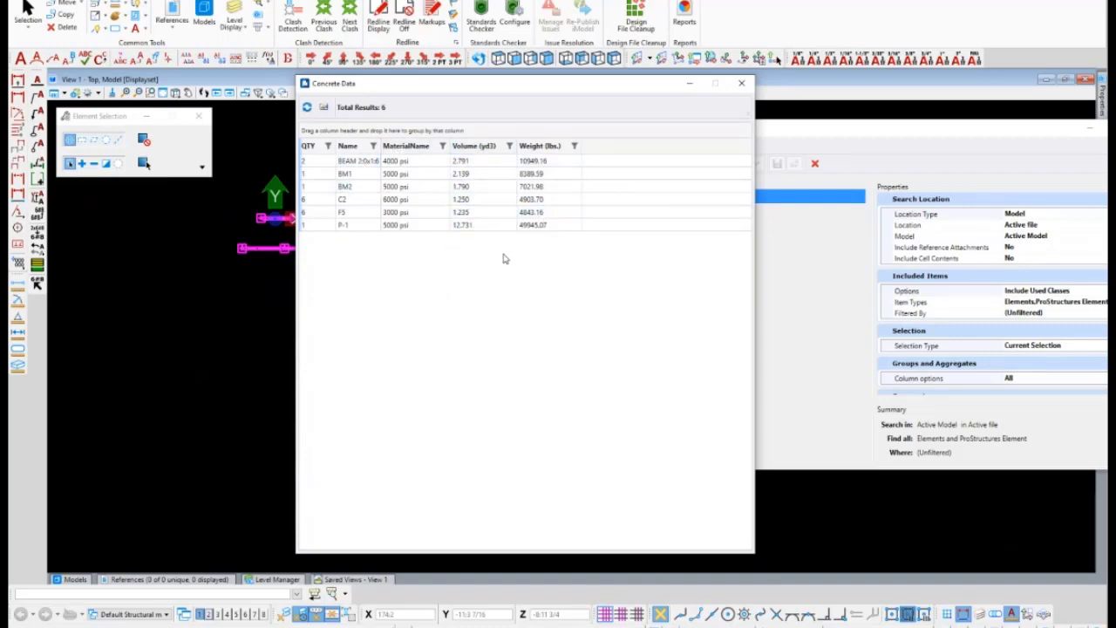
click(742, 84)
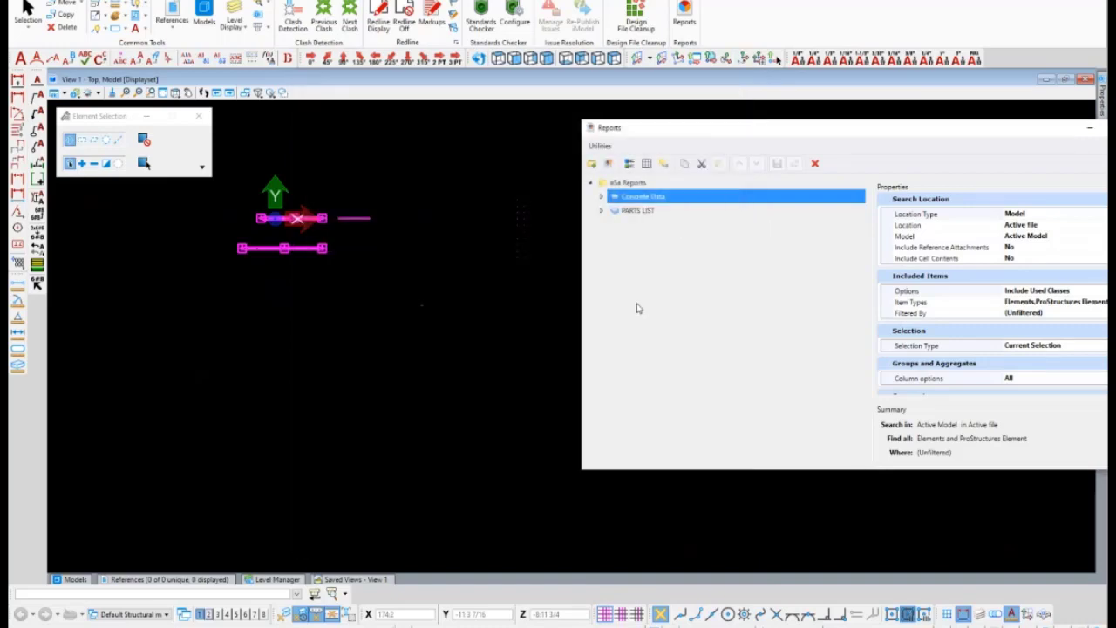
Place the Concrete Data report as a table just above the PARTS LIST table, using text style aSa_18.
click(647, 167)
scroll(411, 305, down, 5)
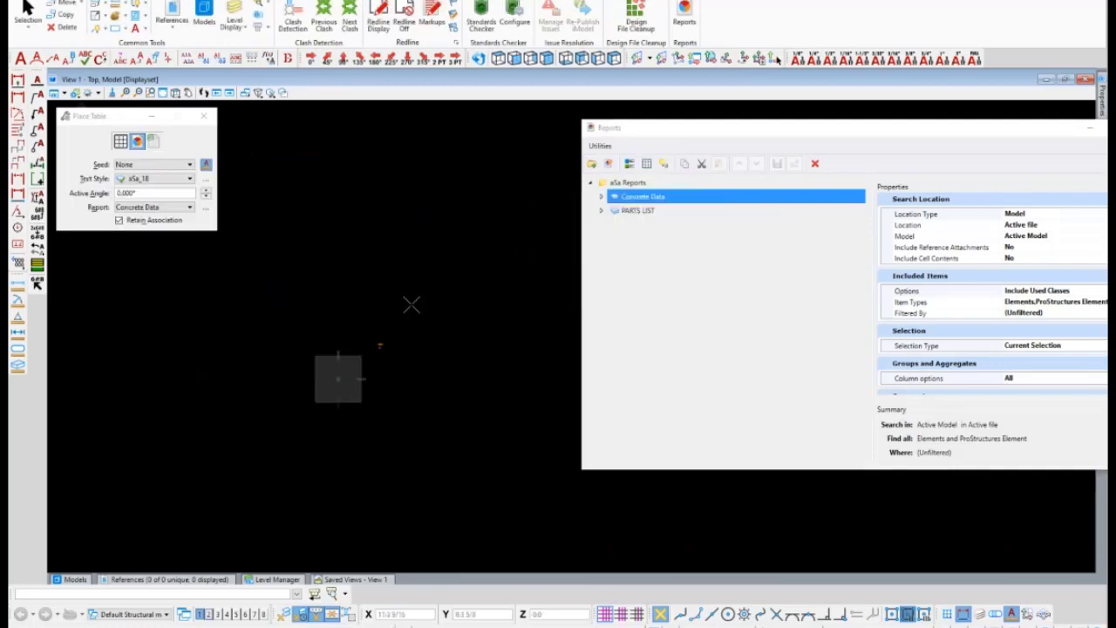
scroll(270, 427, up, 4)
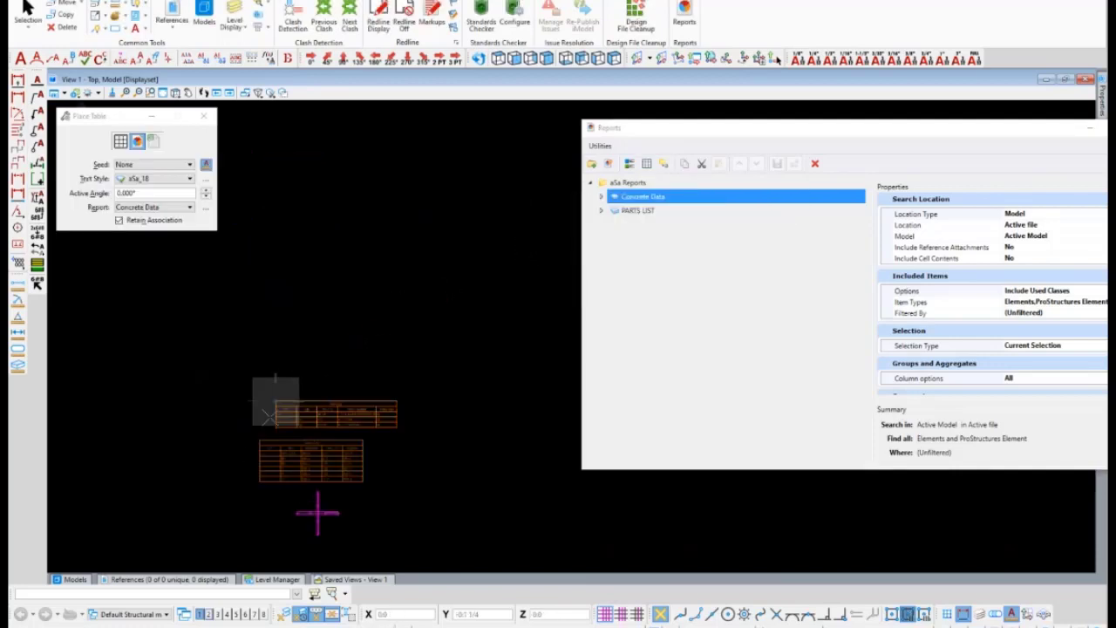
click(281, 319)
Inspect the Concrete Data and PARTS LIST tables up close, and close the Reports dialog.
scroll(294, 374, up, 3)
scroll(343, 393, up, 2)
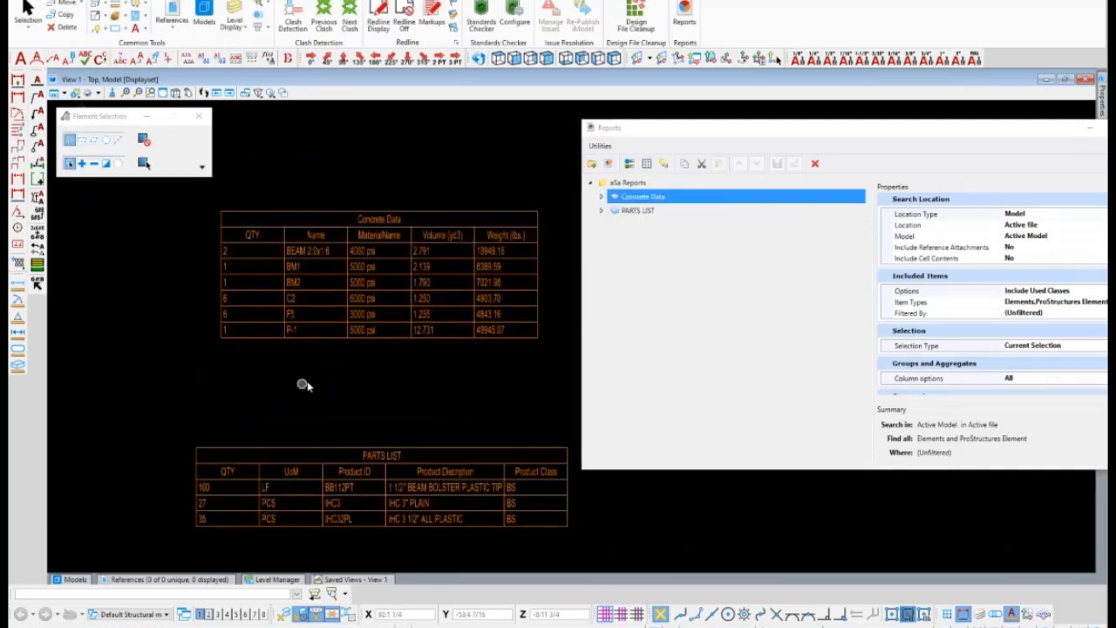
scroll(299, 378, up, 2)
scroll(195, 368, down, 2)
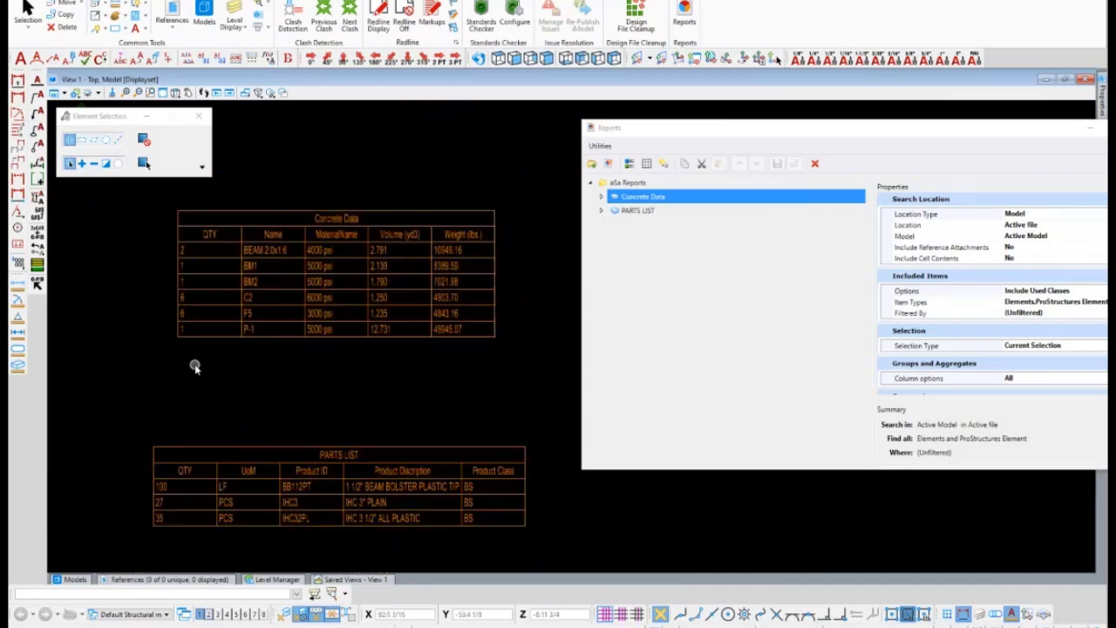
scroll(398, 292, down, 4)
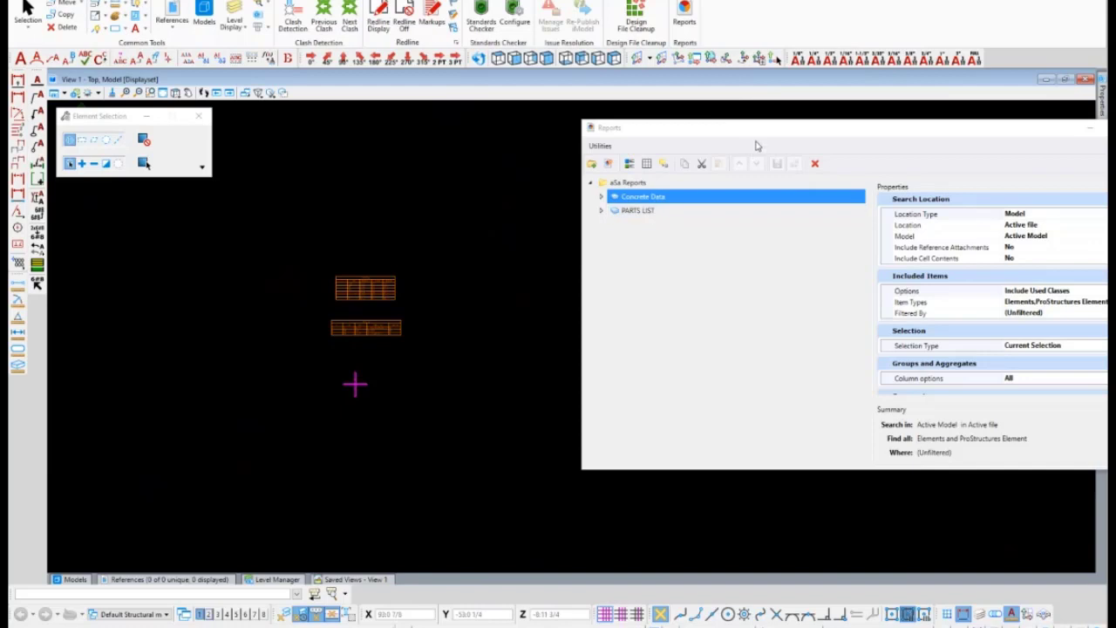
drag(741, 138, 581, 138)
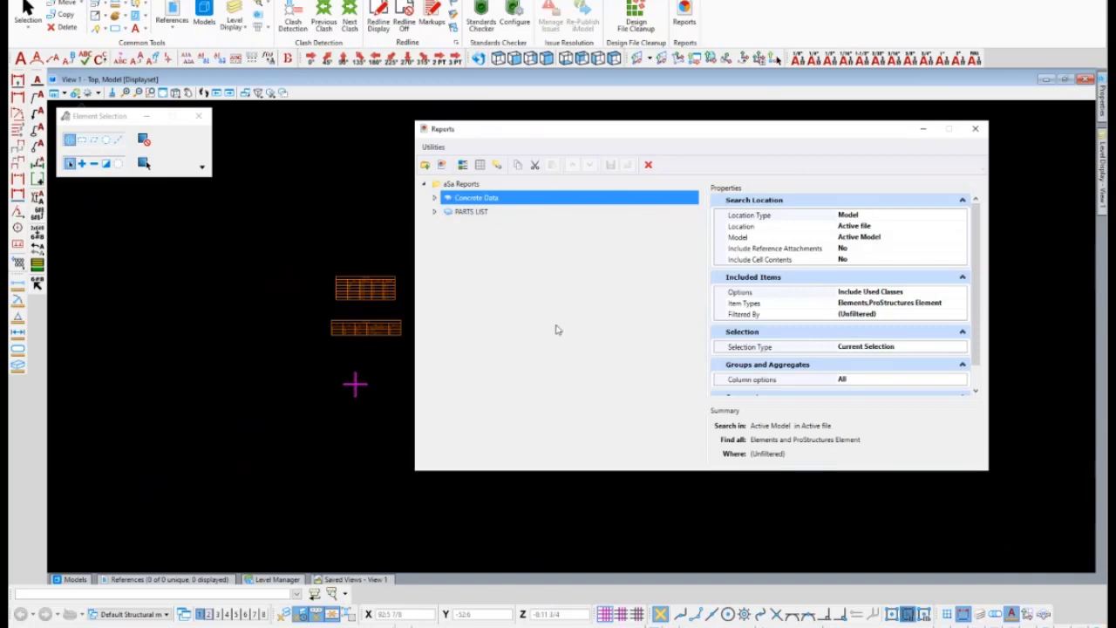
click(975, 131)
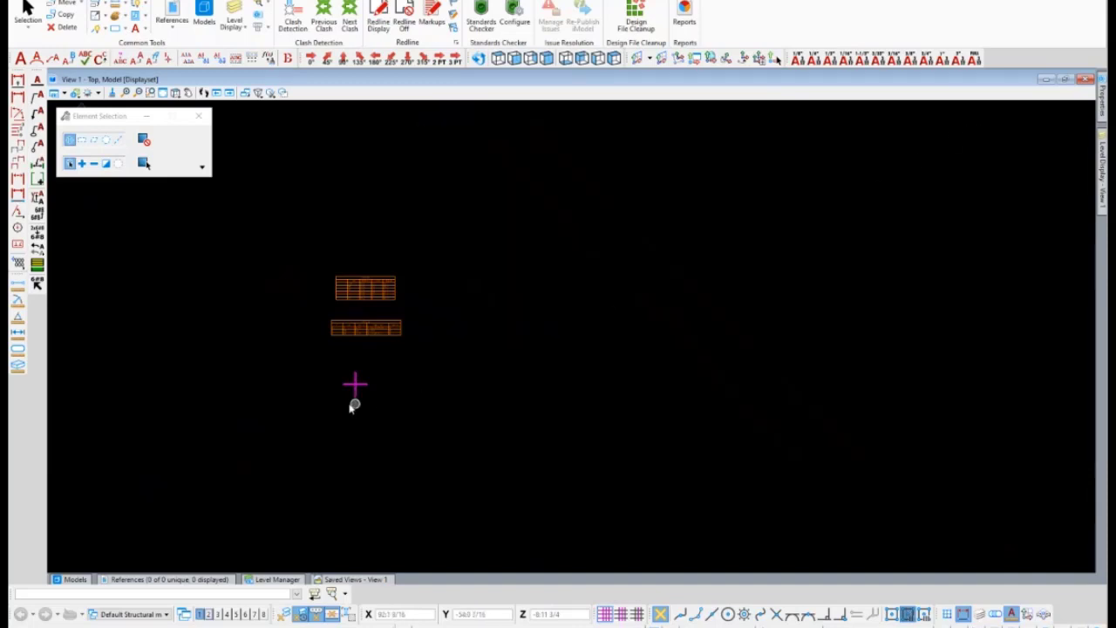
Drop the cross-shaped BSIHC3 cell below the tables into its component elements with the Drop Element tool.
scroll(365, 376, up, 4)
scroll(407, 486, up, 1)
scroll(486, 266, down, 2)
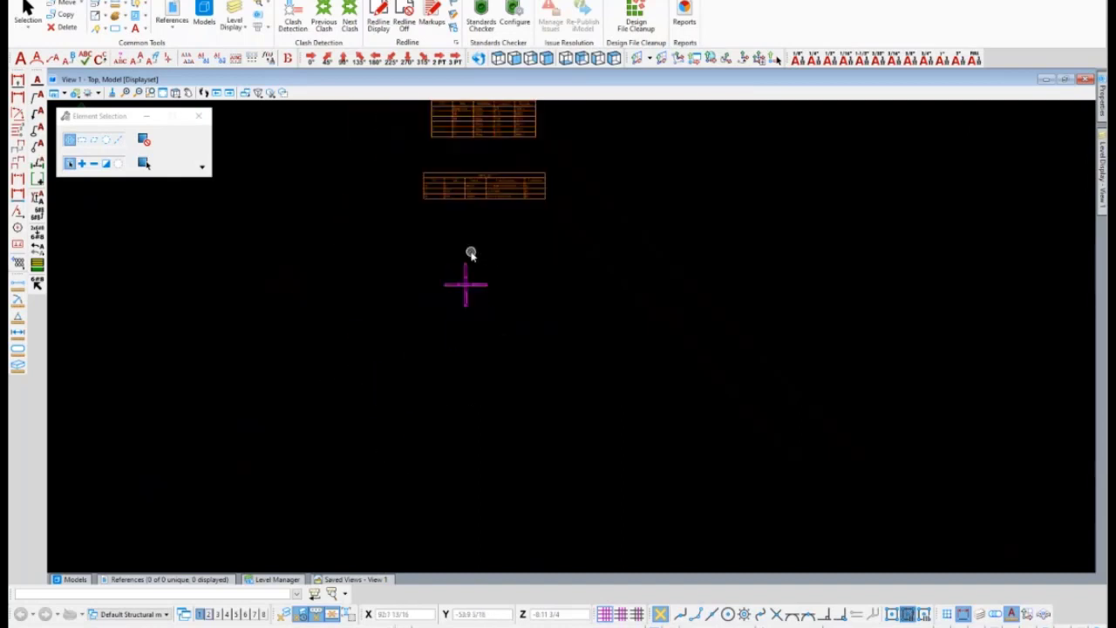
scroll(471, 280, up, 1)
scroll(471, 279, up, 2)
scroll(373, 296, down, 2)
click(423, 280)
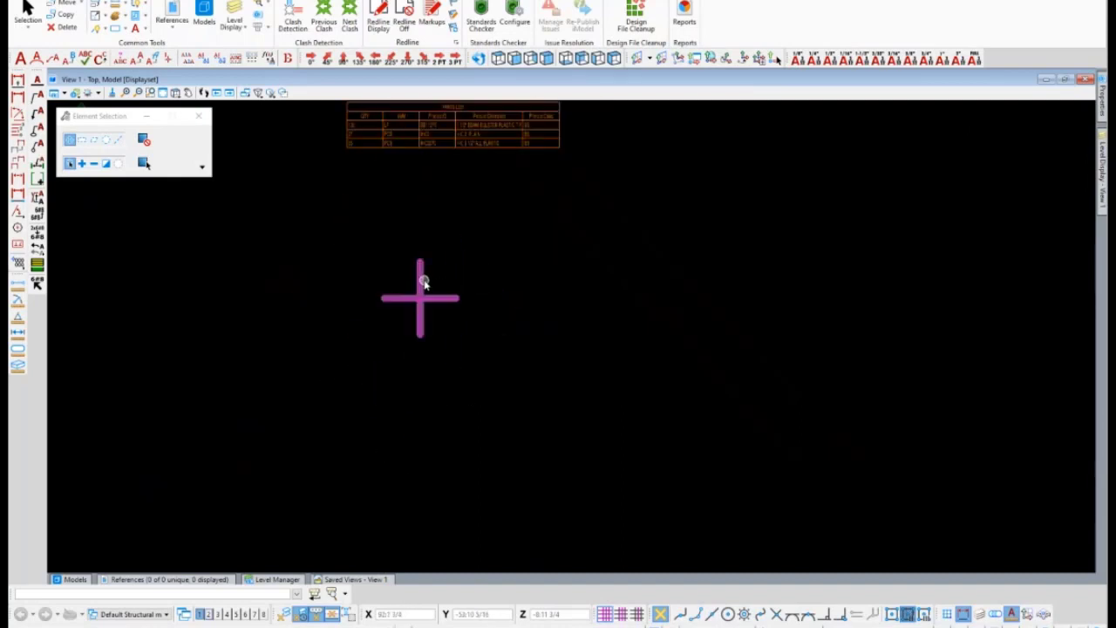
click(85, 1)
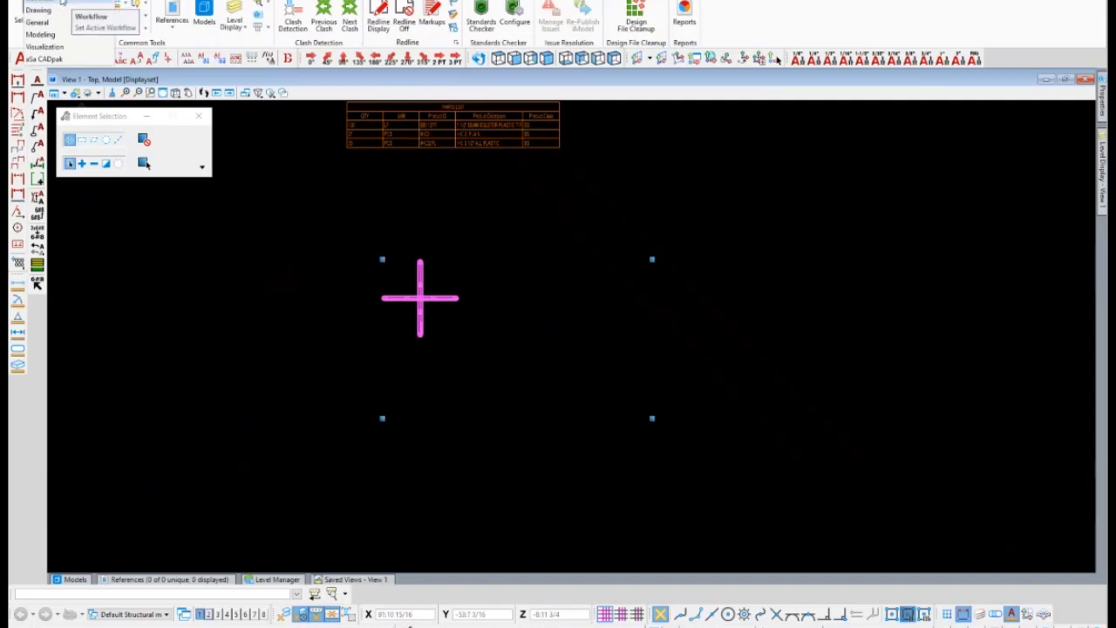
click(54, 10)
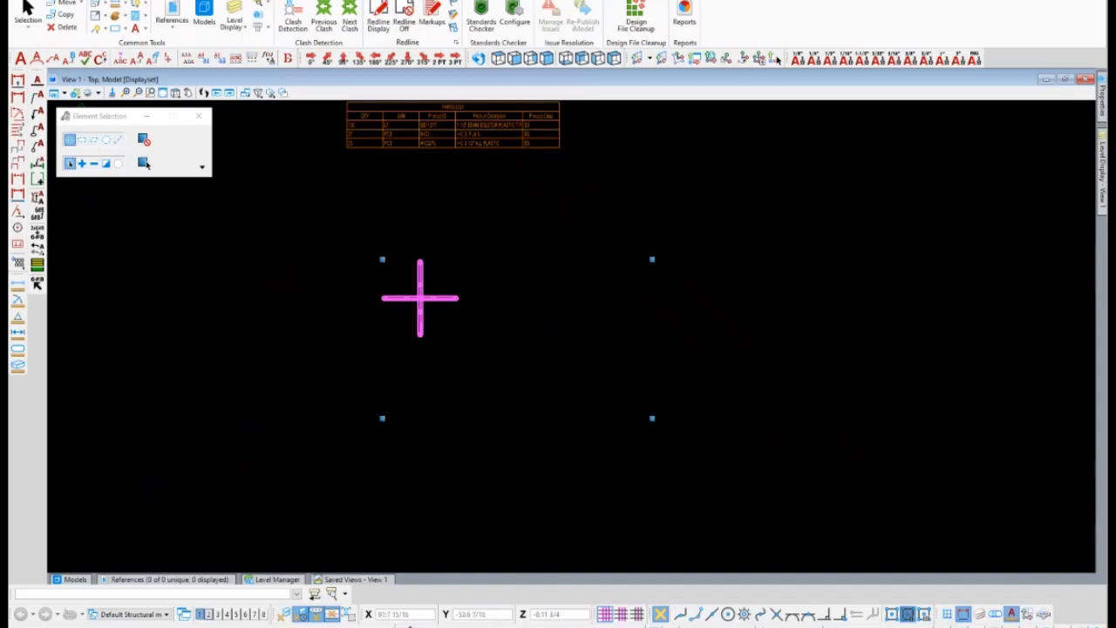
click(49, 1)
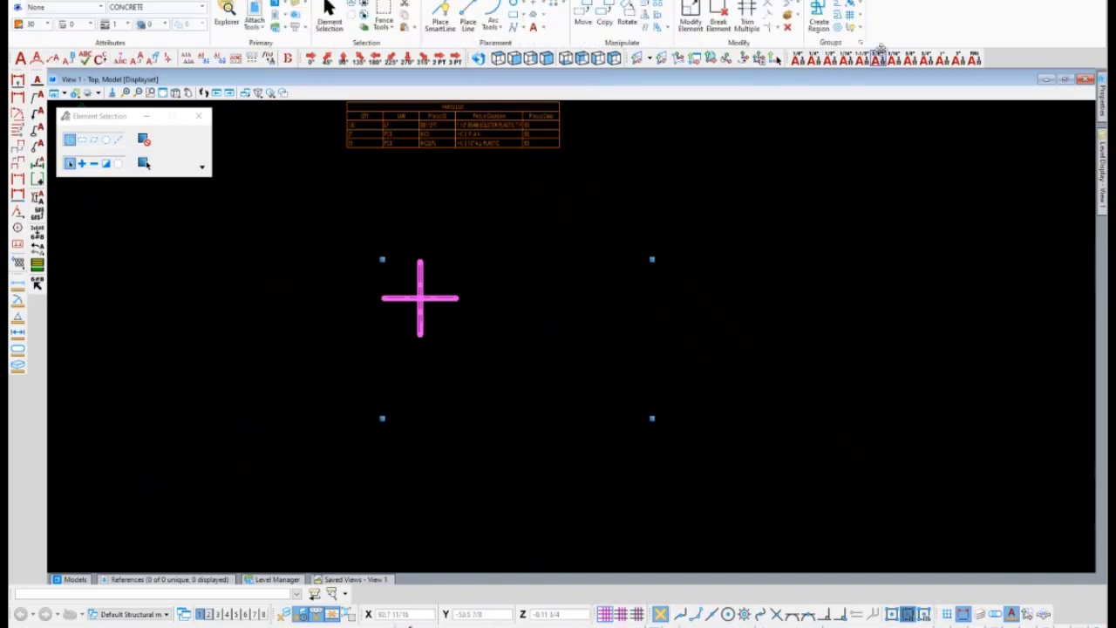
click(850, 27)
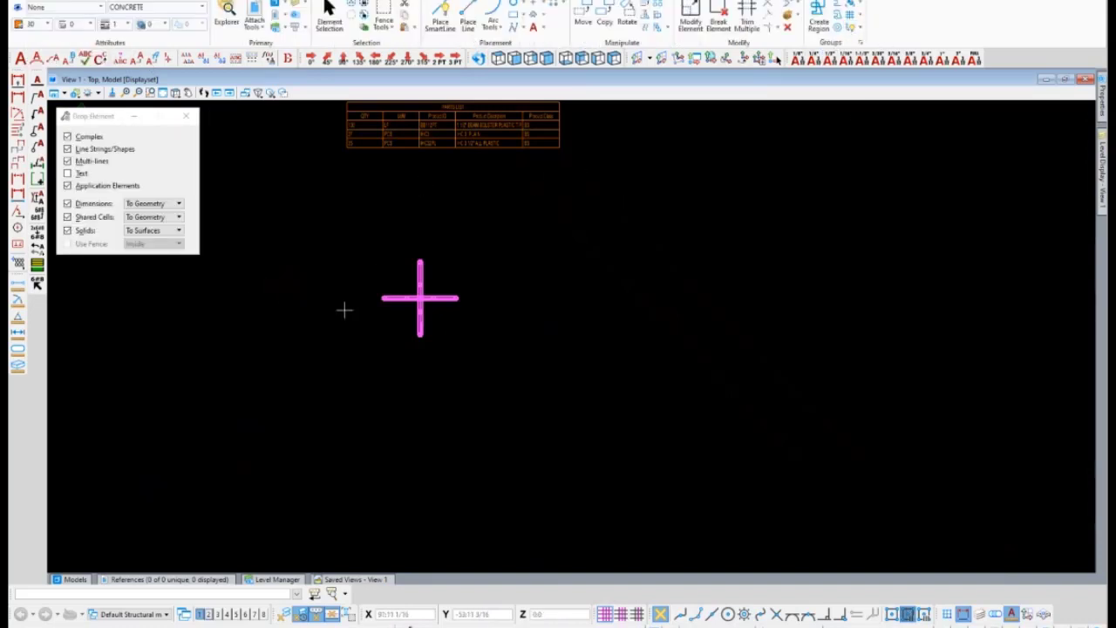
click(420, 268)
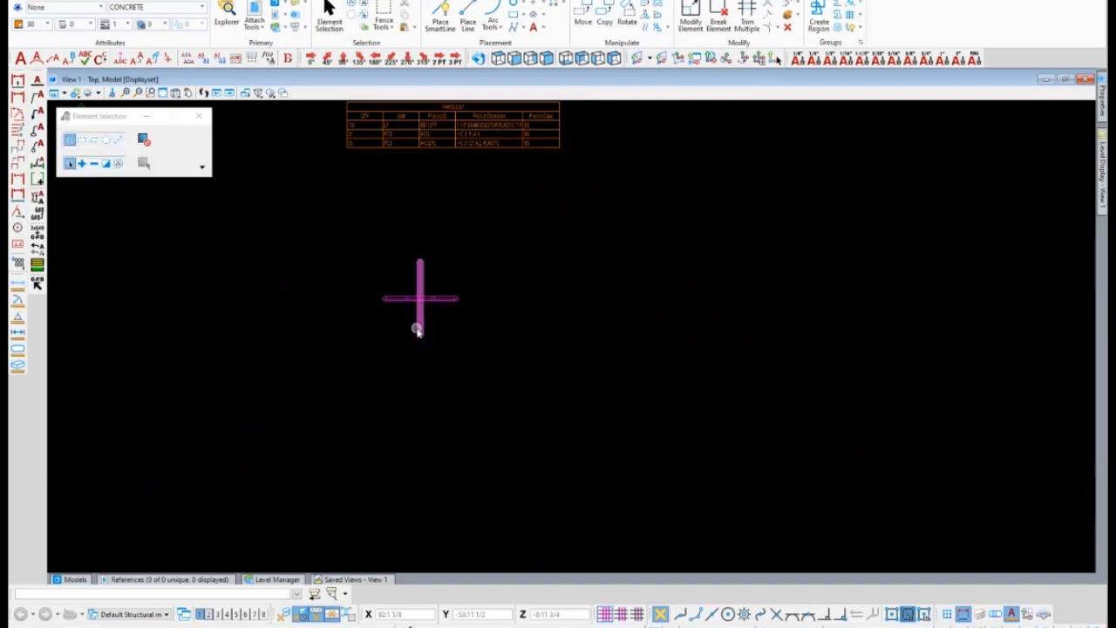
Delete the vertical solid of the dropped cell, keeping only the horizontal one.
scroll(416, 324, up, 5)
scroll(423, 356, down, 3)
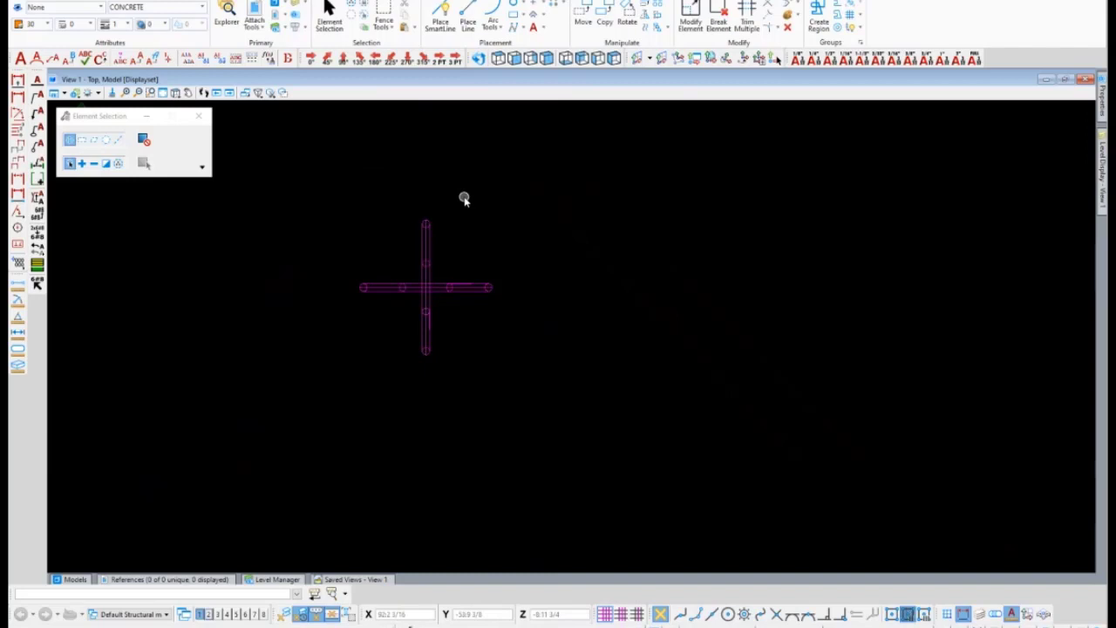
drag(464, 199, 404, 249)
key(Delete)
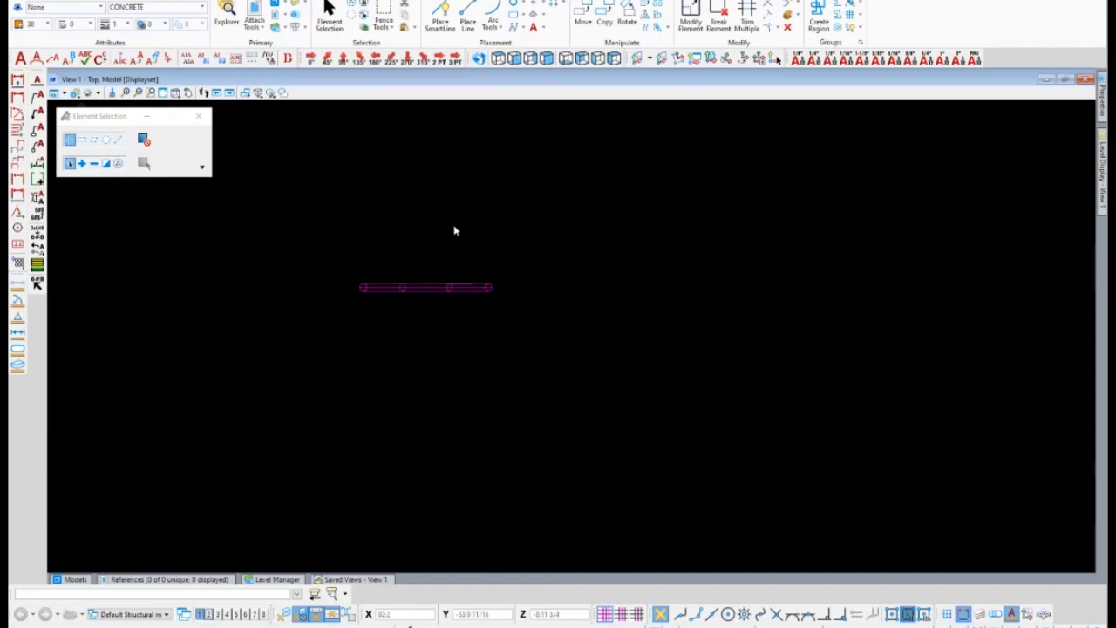
Select the remaining horizontal solid, check its properties and deselect it.
click(470, 284)
mouse_move(1097, 119)
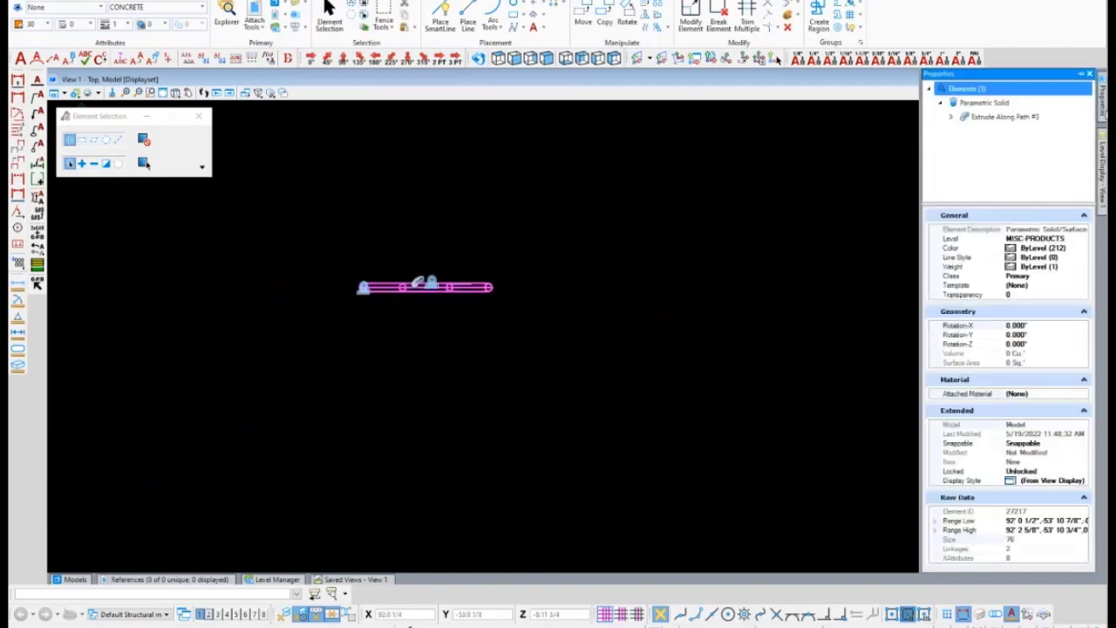
click(494, 322)
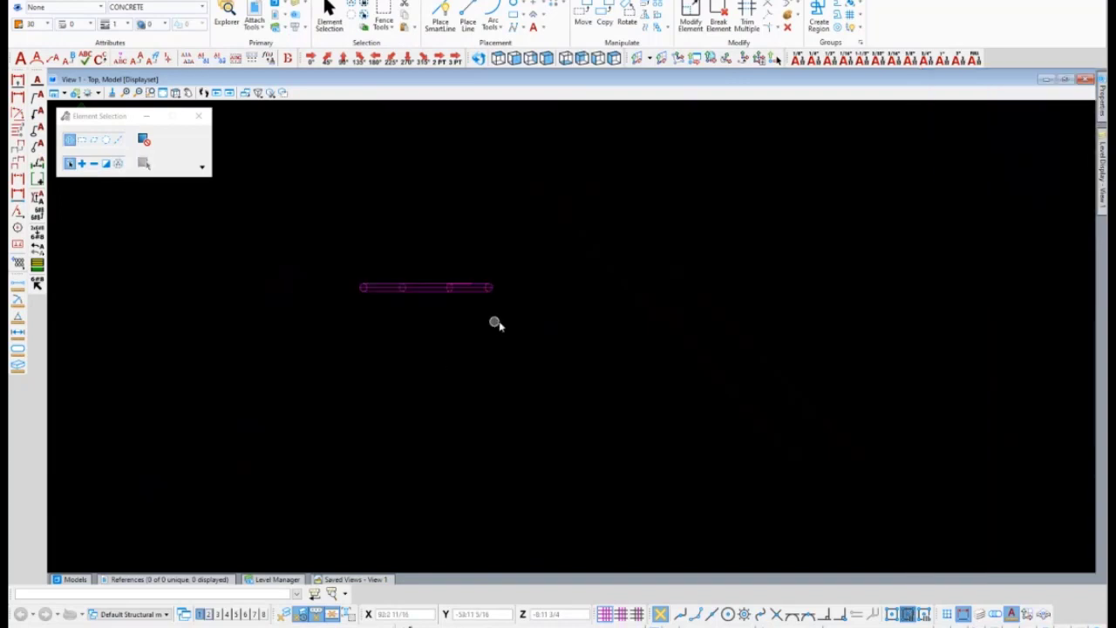
scroll(366, 346, up, 1)
scroll(369, 333, down, 1)
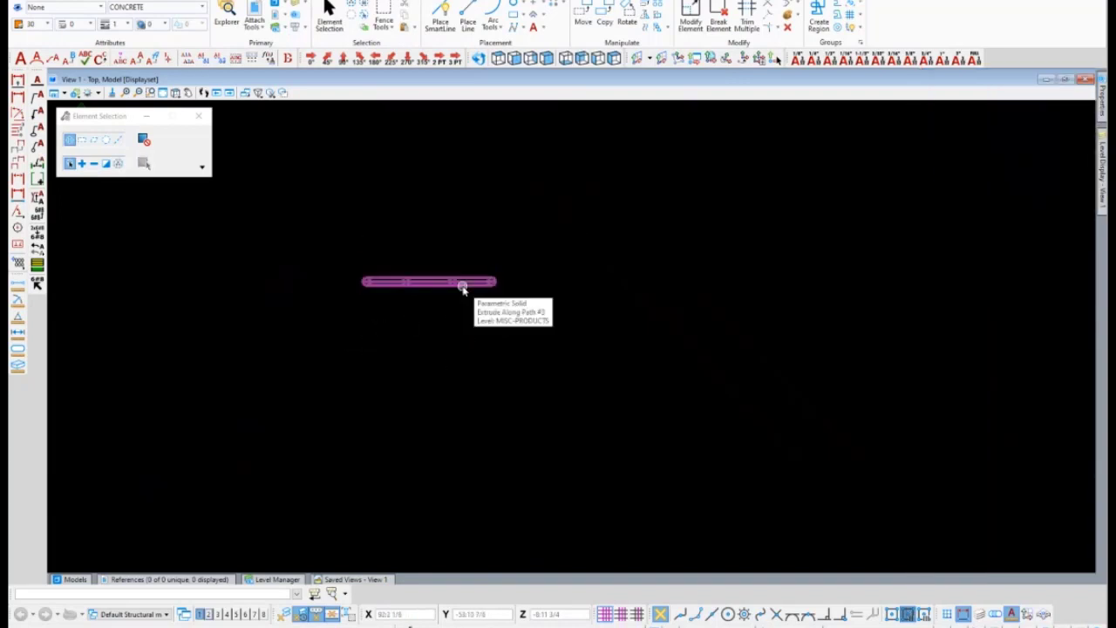
scroll(392, 311, down, 1)
scroll(395, 309, up, 2)
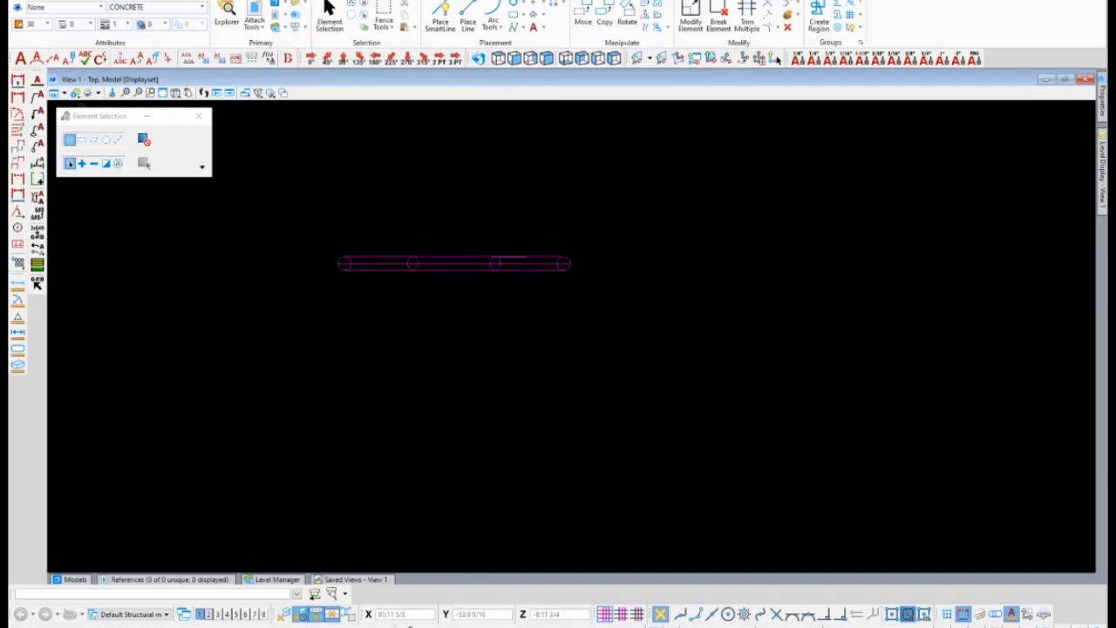
Switch to the Modeling workflow and attach the Misc Products item to the remaining horizontal solid.
click(68, 0)
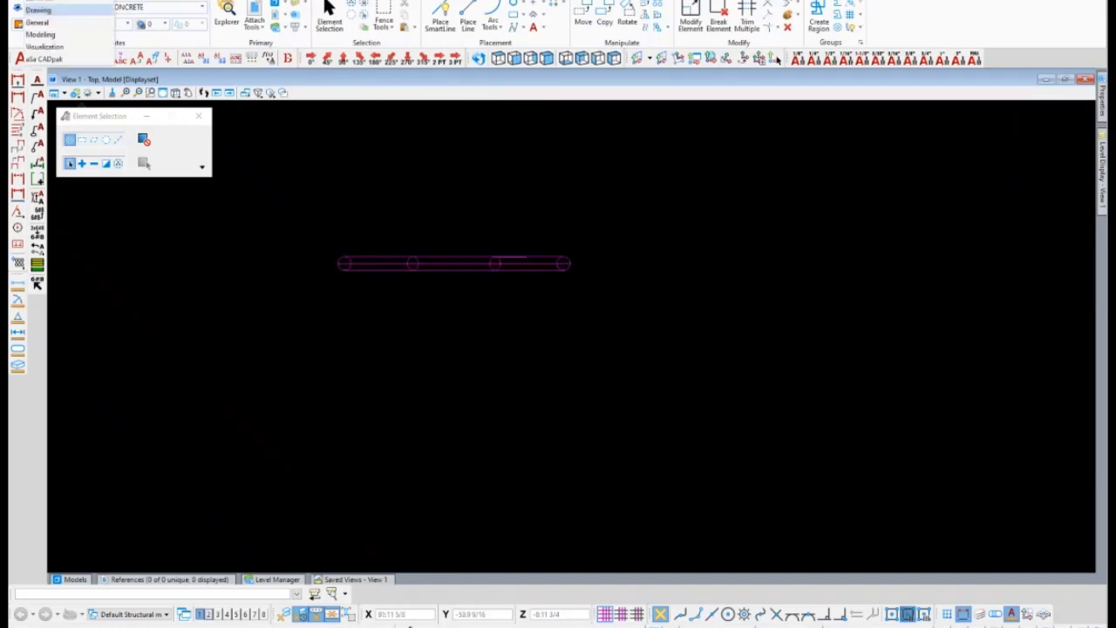
click(62, 3)
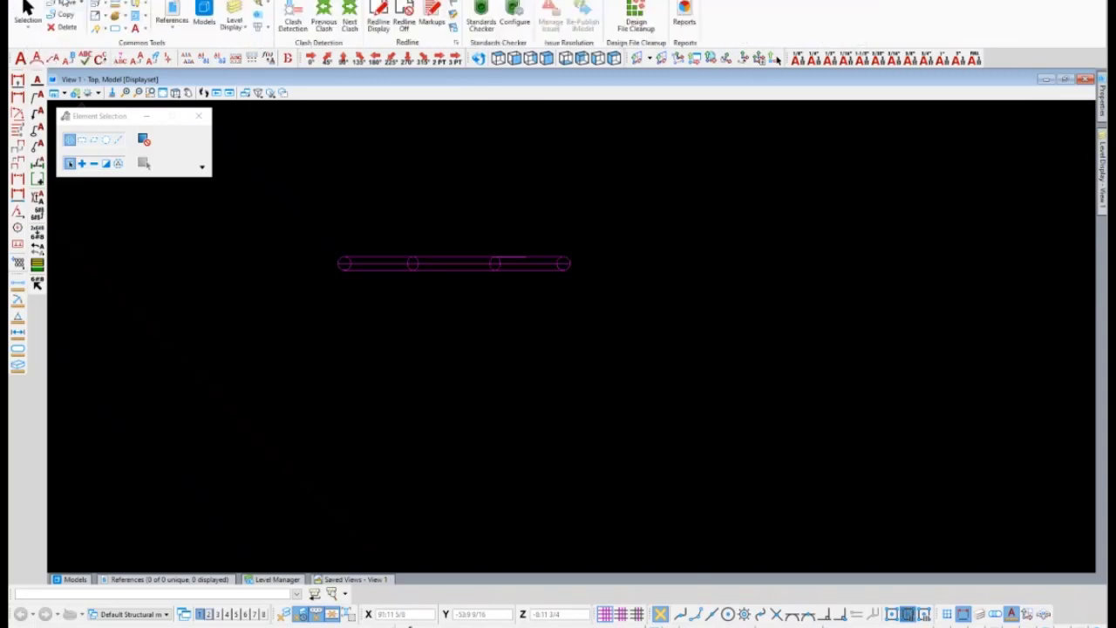
click(63, 2)
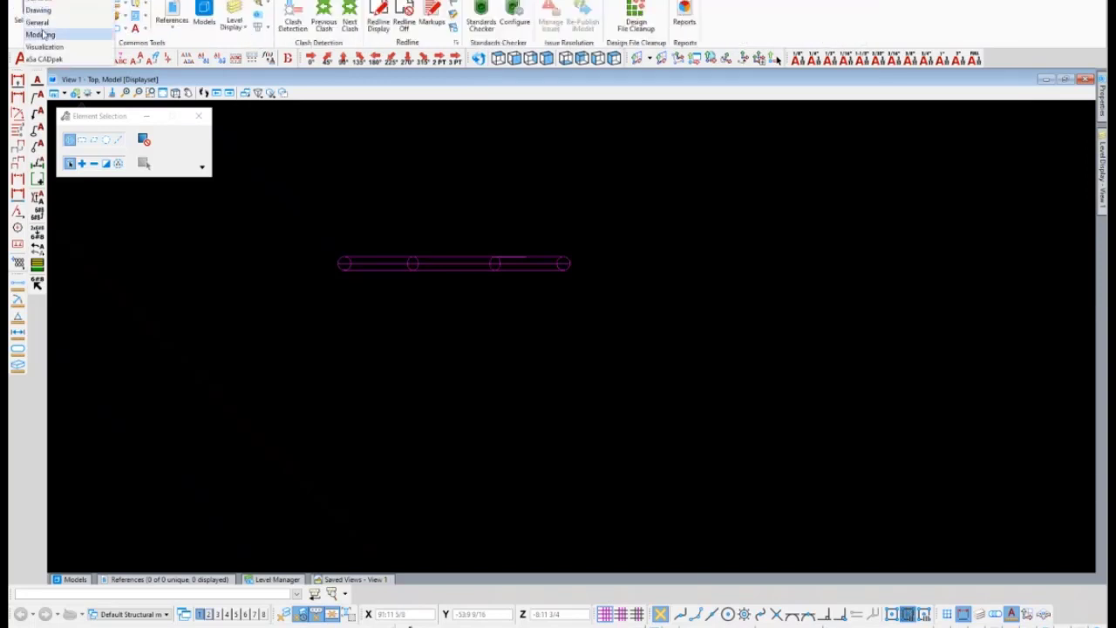
click(67, 39)
scroll(461, 288, up, 2)
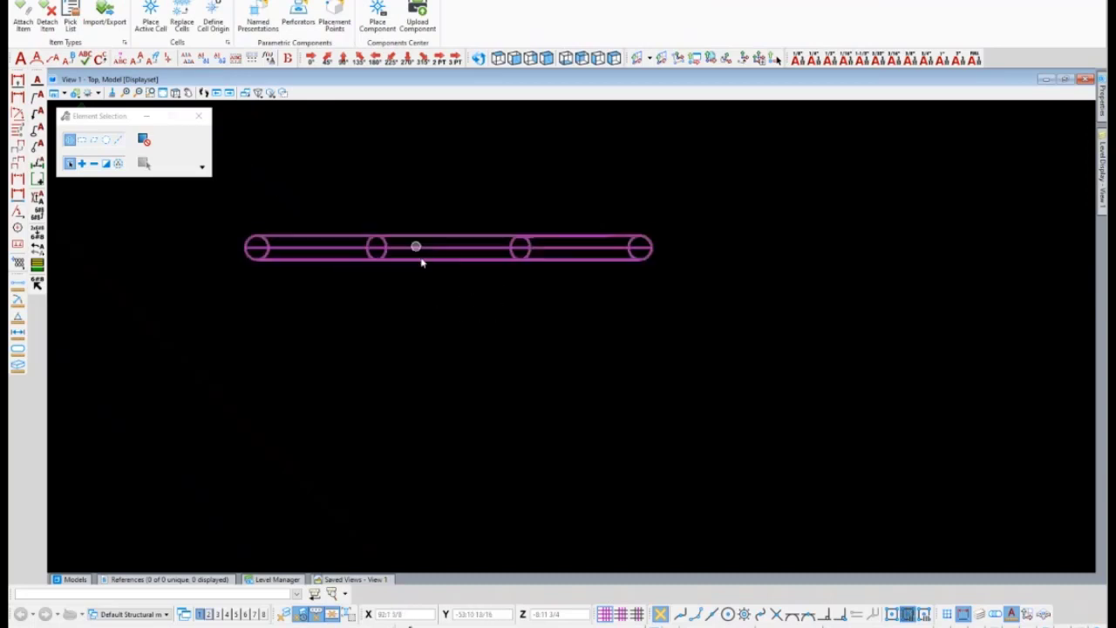
click(23, 18)
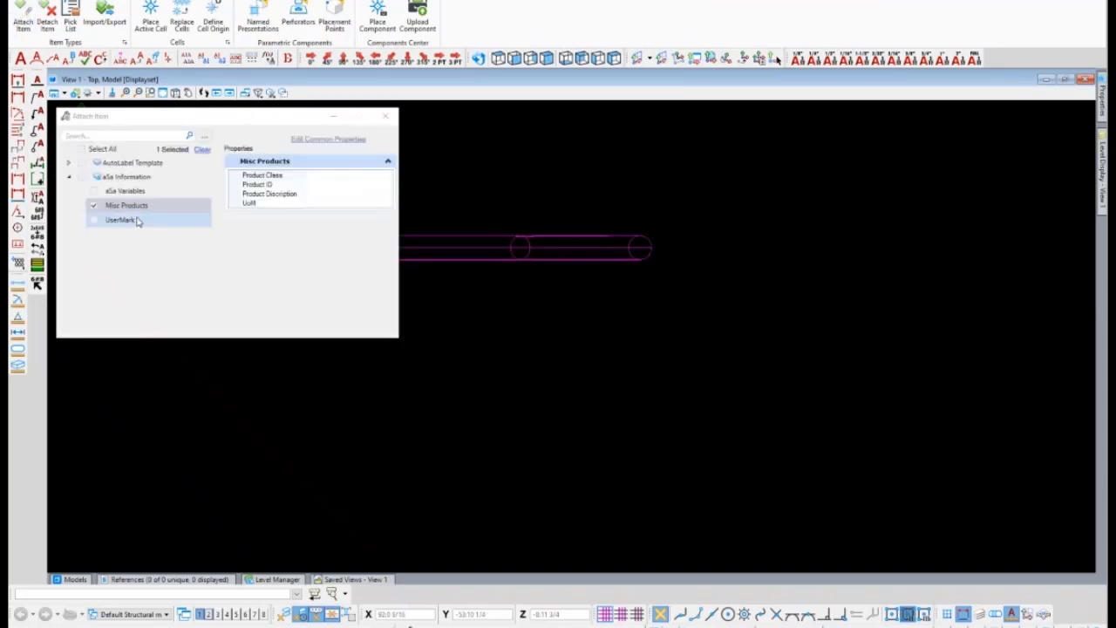
click(578, 263)
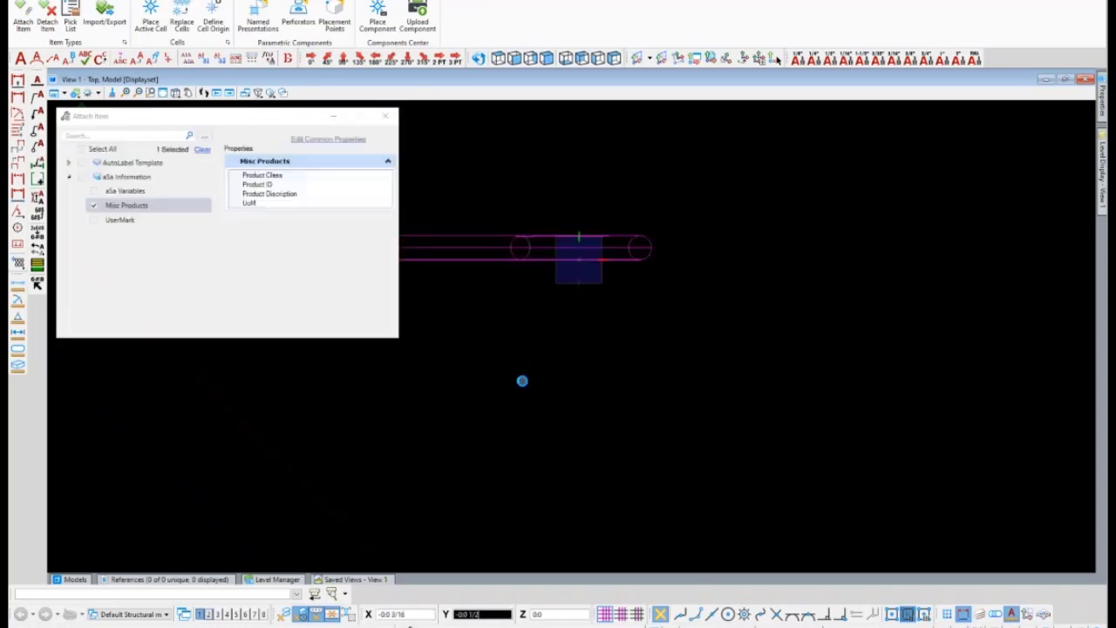
Select the solid and set its Misc Products item's Product Class to BS and Product ID to TEST.
click(386, 115)
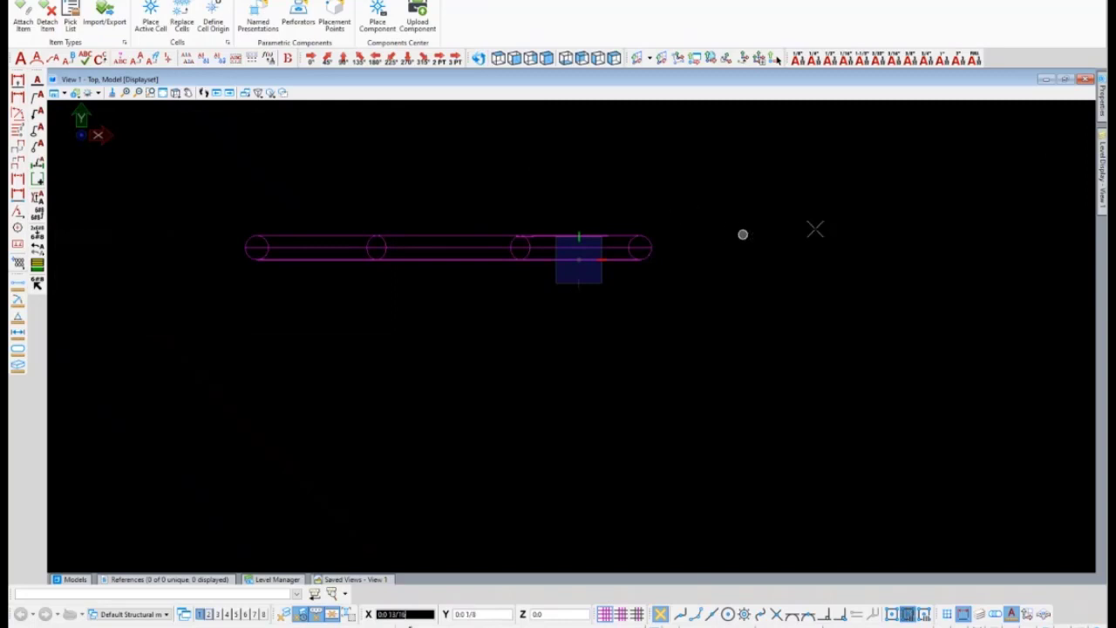
click(784, 327)
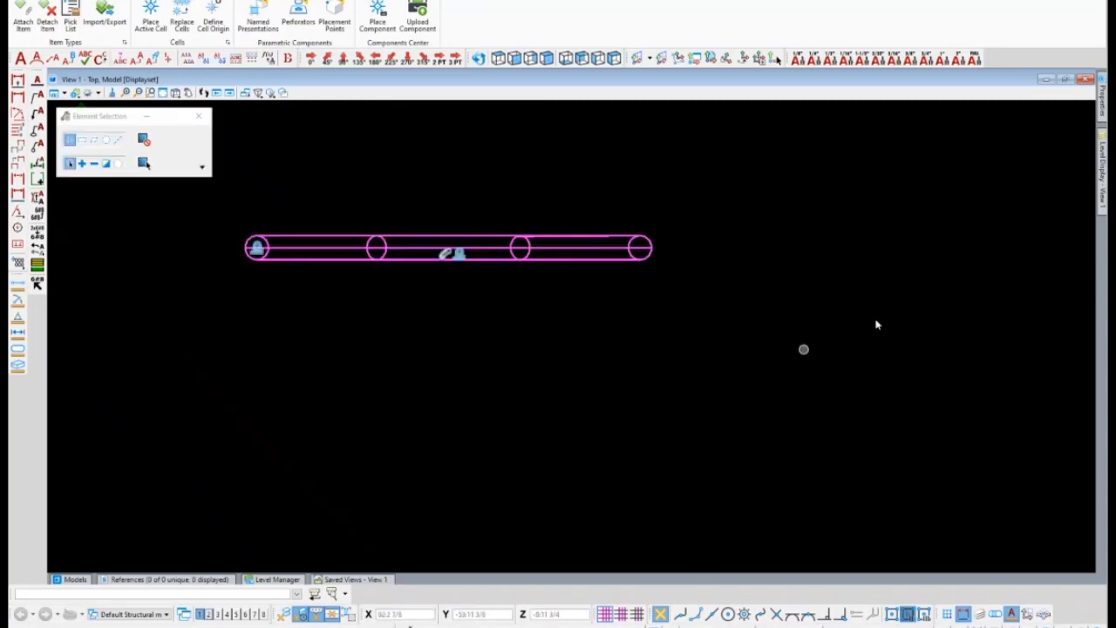
mouse_move(1100, 100)
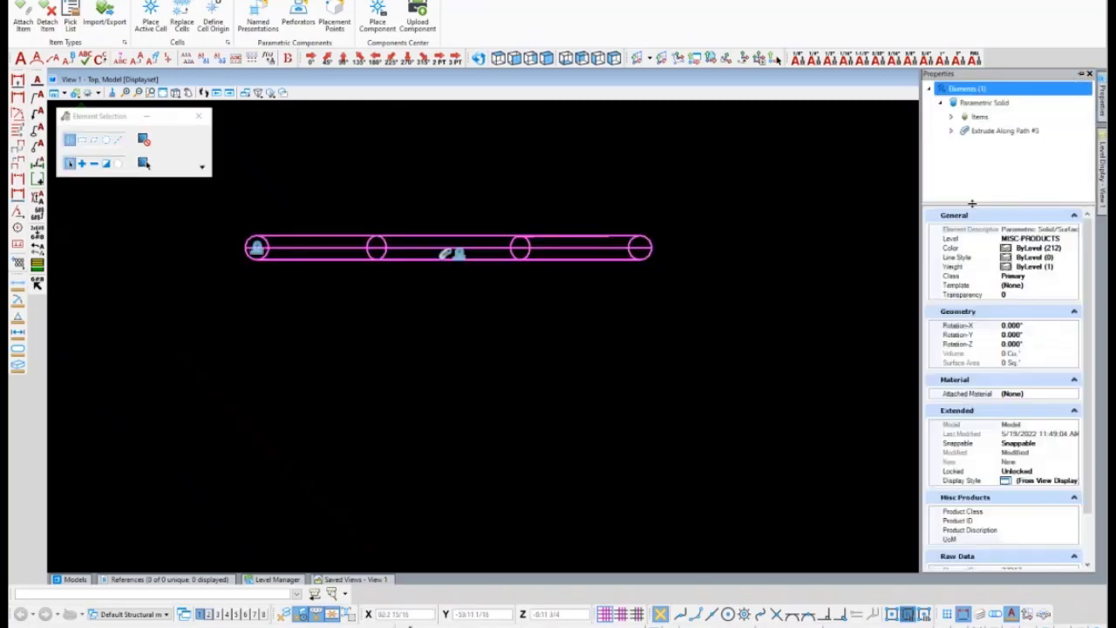
click(953, 118)
click(984, 133)
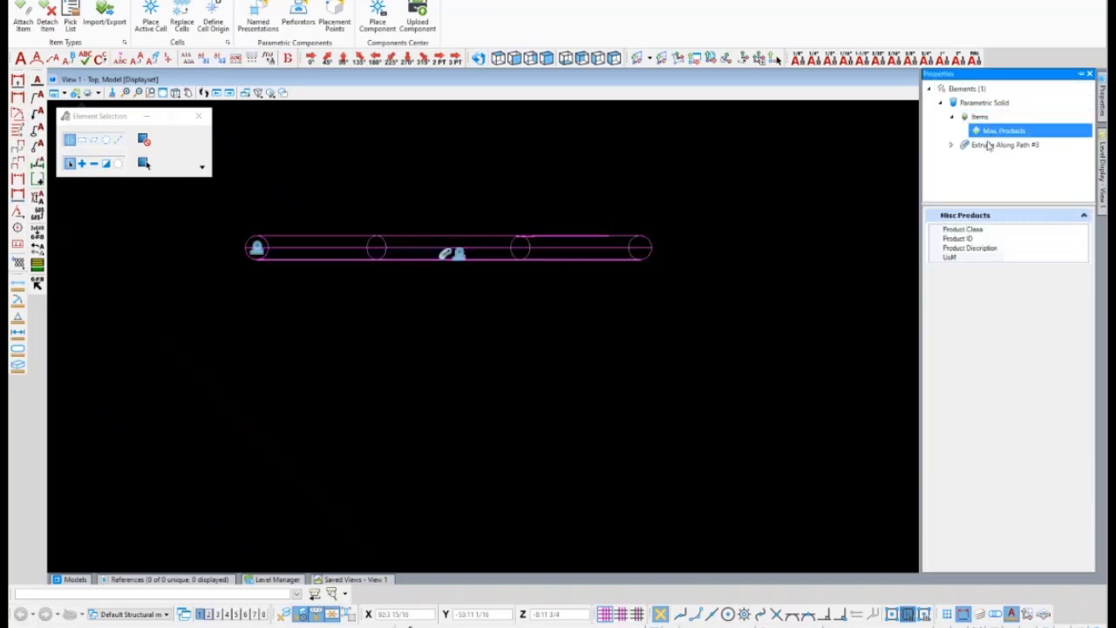
click(1037, 232)
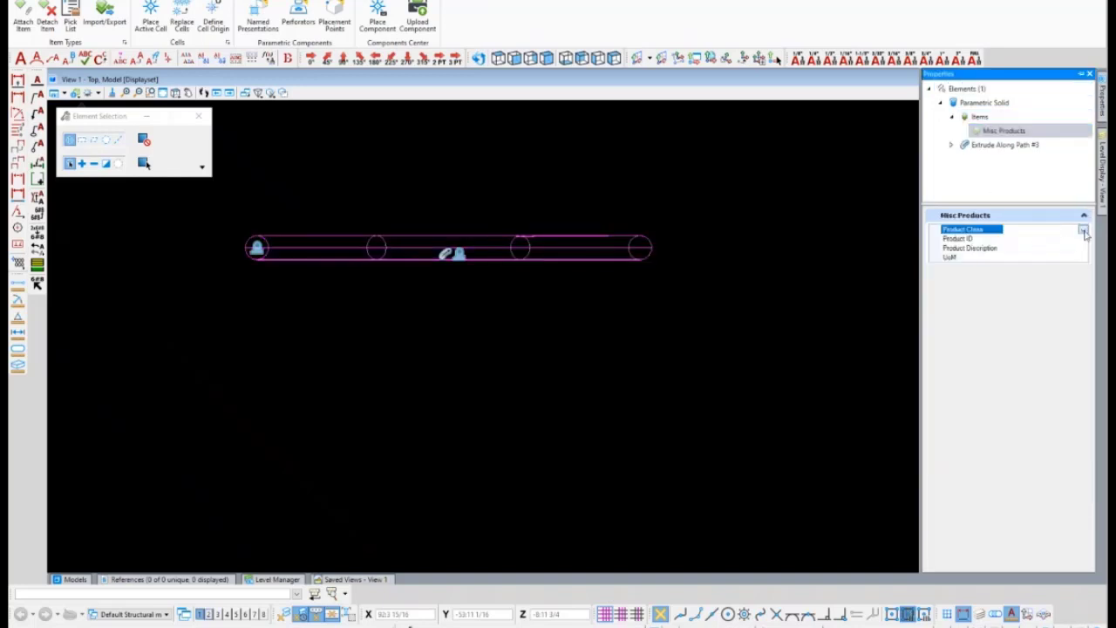
click(1083, 230)
click(1016, 249)
click(1035, 238)
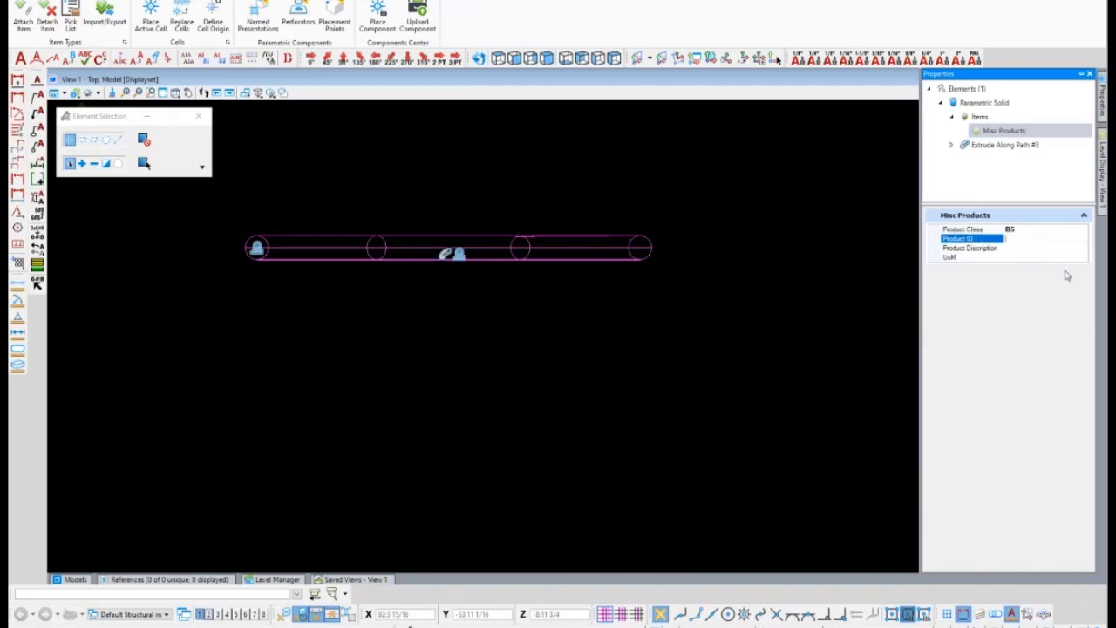
text(TEST)
key(Tab)
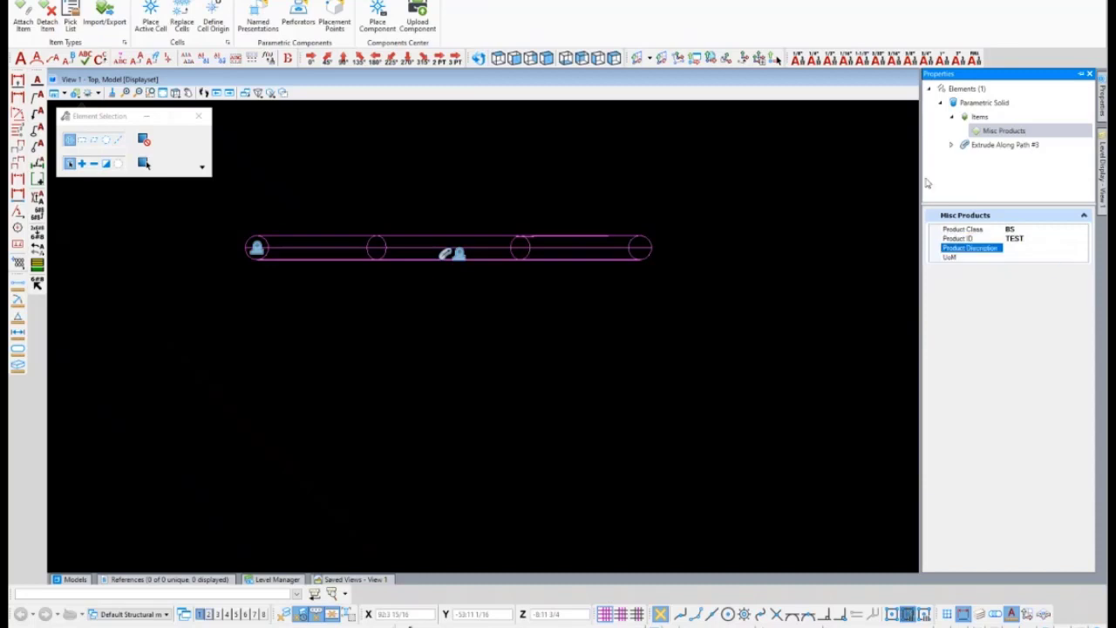
Try to set the solid's product description to TEST SUPPORT.
click(1027, 254)
click(1022, 250)
text(TEST SUPPORT)
key(Return)
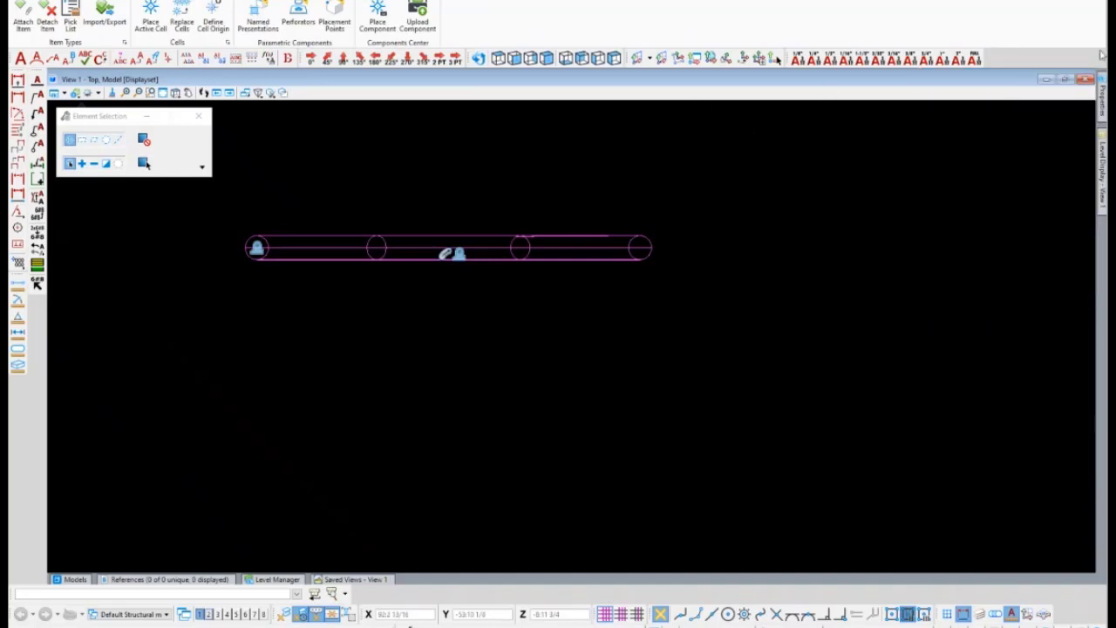
Enter TEST SUPPORT as the solid's product description, set its UoM to PCS and deselect it.
mouse_move(1103, 83)
click(1038, 249)
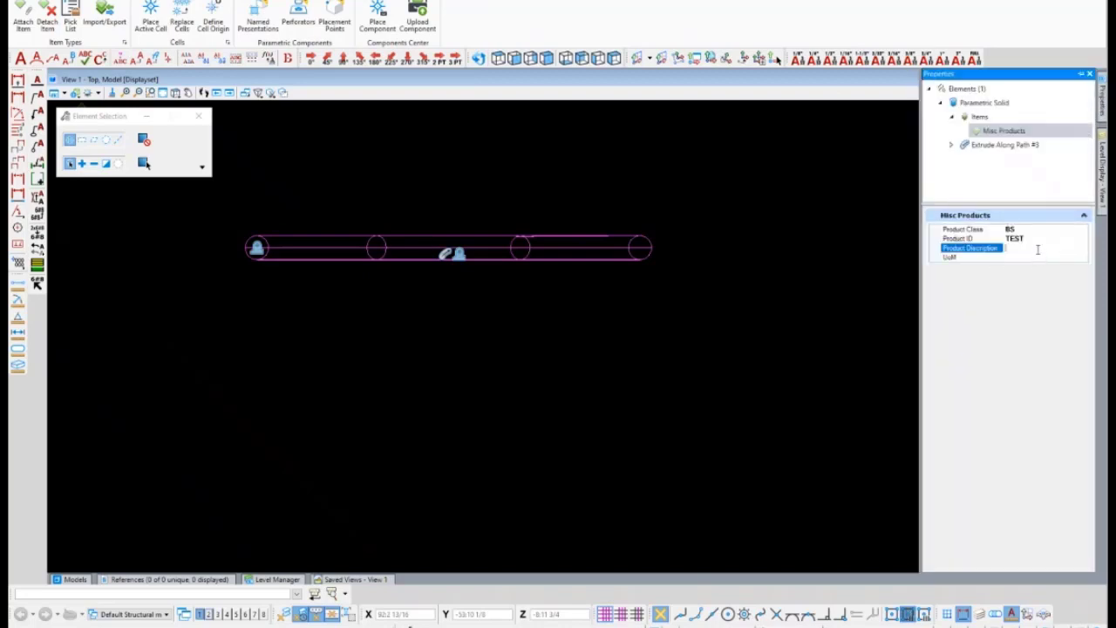
text(TEST SUPPORT)
click(1025, 256)
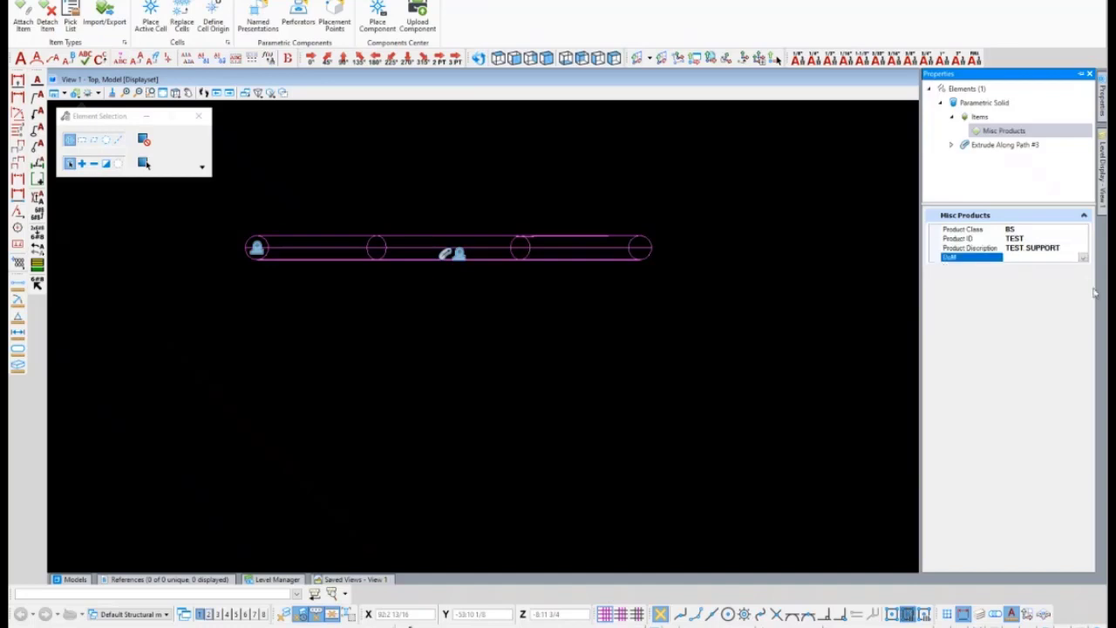
click(1083, 259)
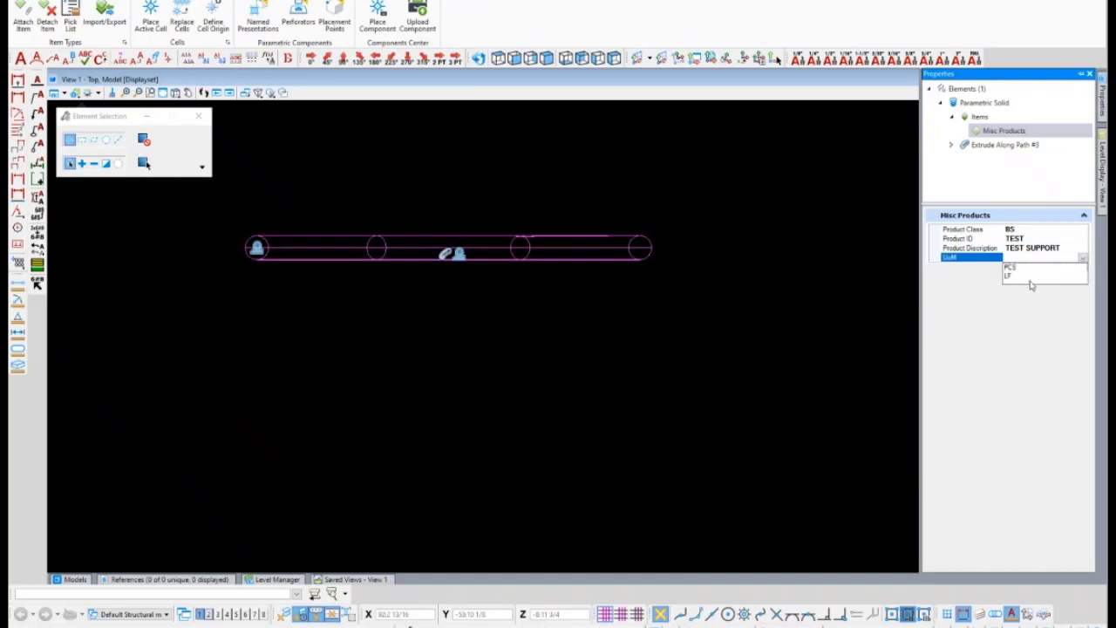
click(1011, 275)
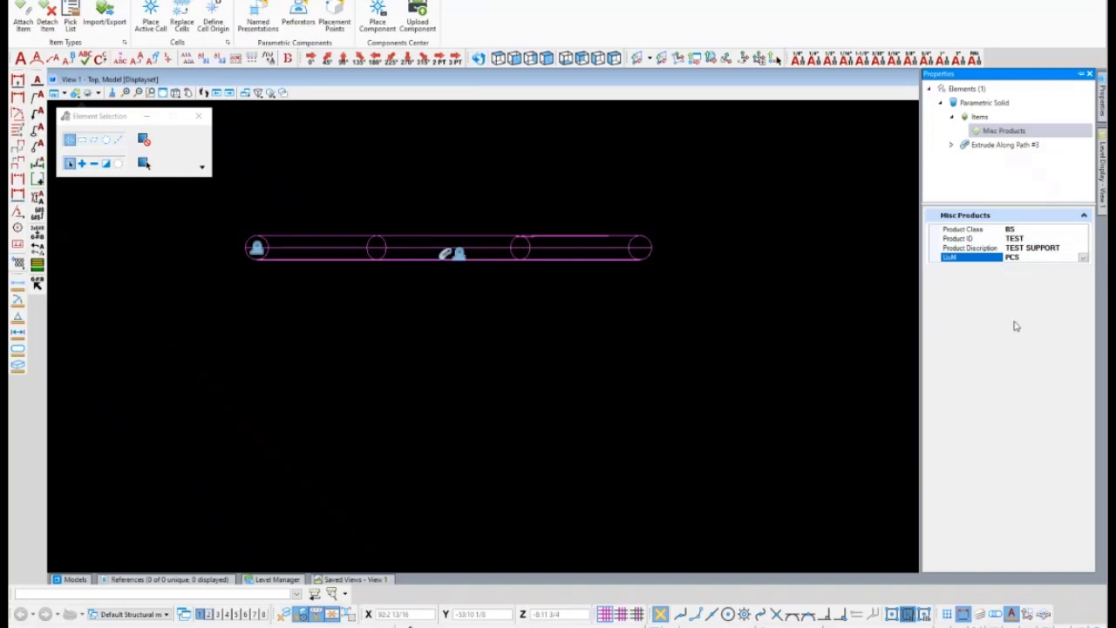
click(646, 385)
Select the horizontal solid and copy it eleven times, scattering the copies around the original below the parts list table.
scroll(676, 320, down, 4)
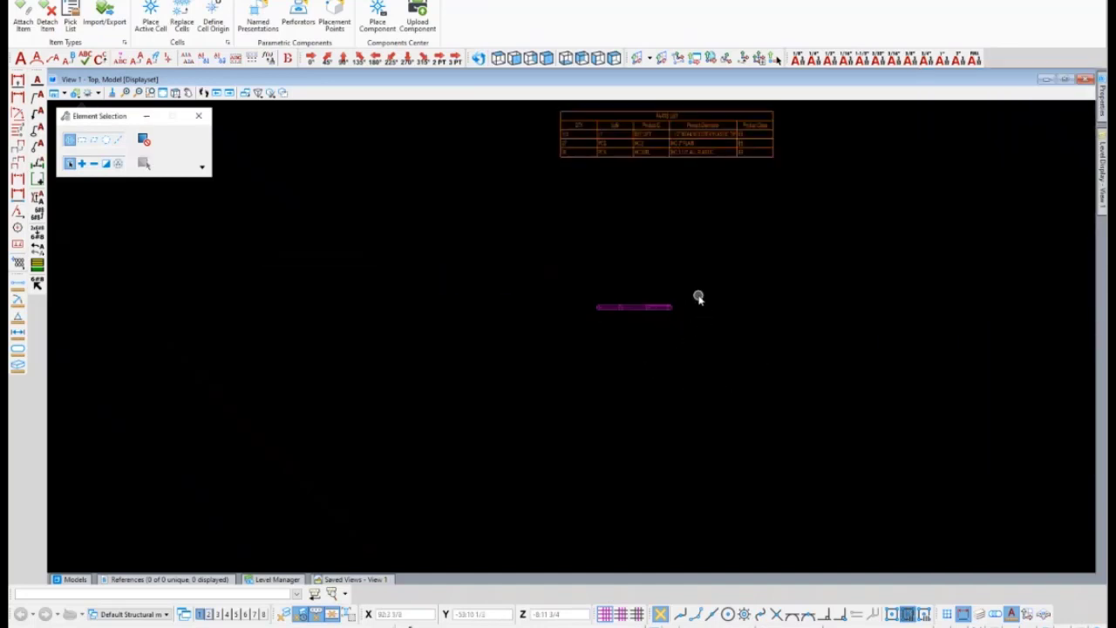
drag(695, 293, 539, 340)
right_click(474, 383)
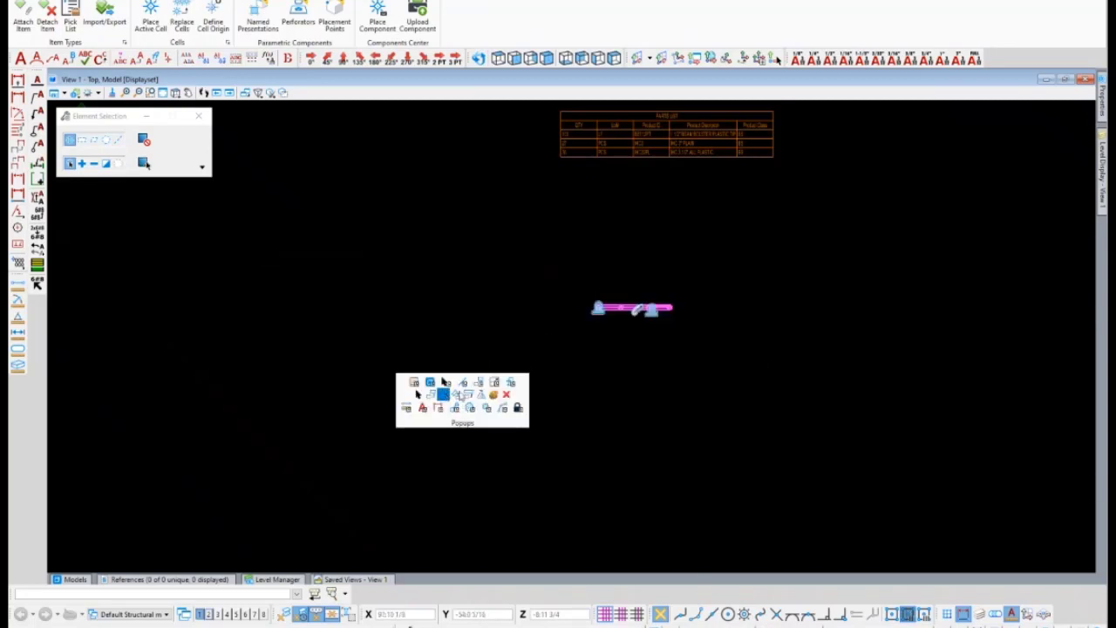
click(441, 394)
click(430, 335)
click(342, 307)
click(294, 389)
click(471, 480)
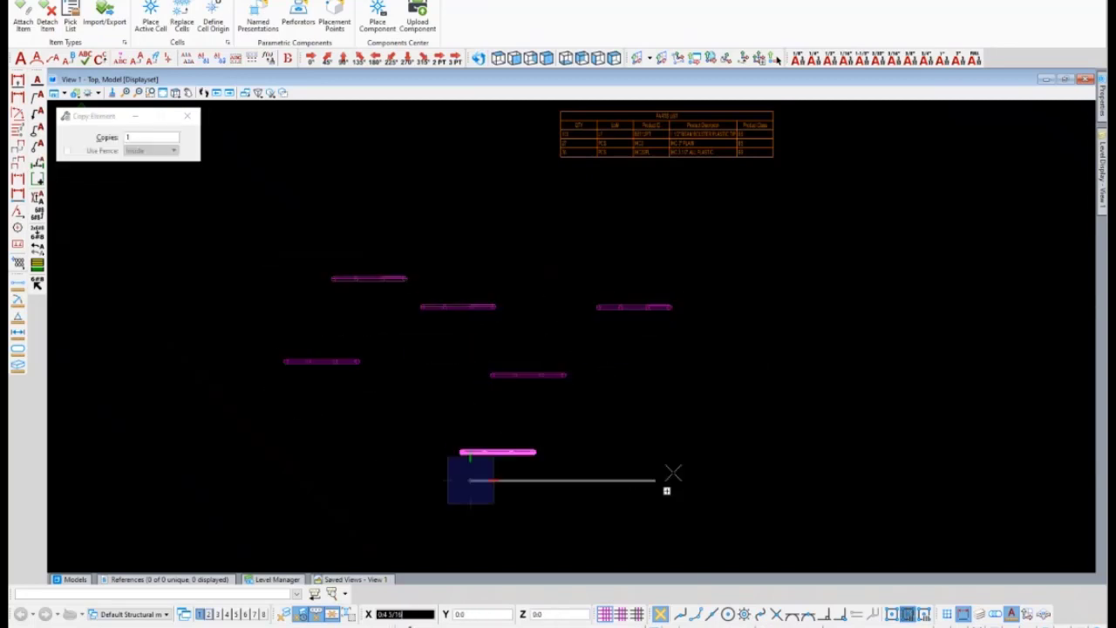
click(633, 481)
click(803, 399)
click(803, 316)
click(616, 251)
click(456, 245)
click(269, 224)
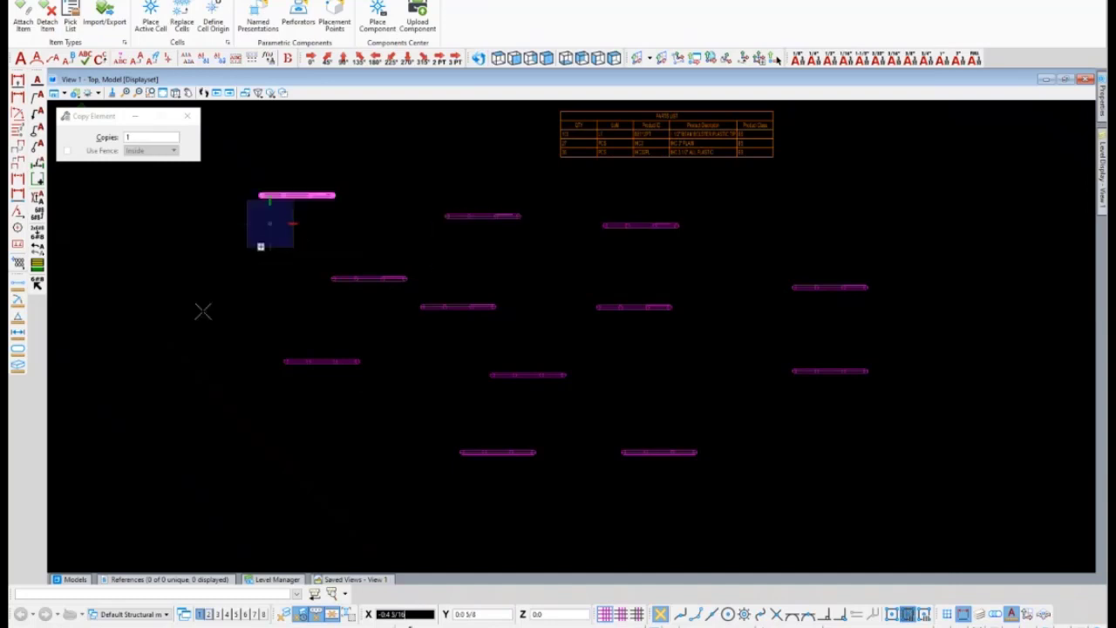
key(Escape)
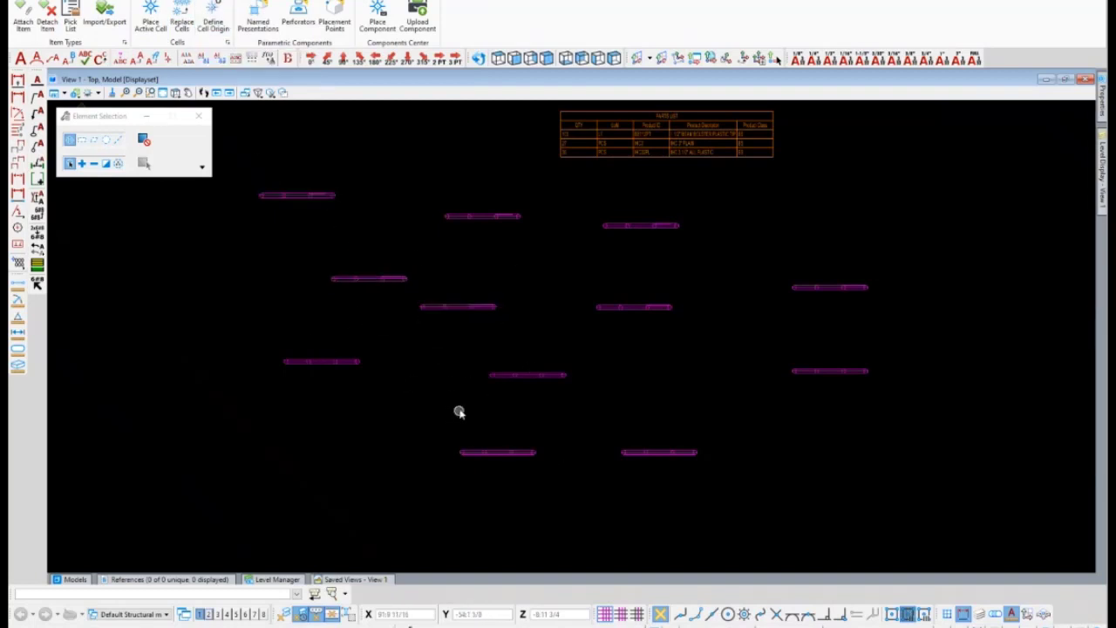
Preview the results of the PARTS LIST report and examine the row for the TEST product.
scroll(518, 248, down, 4)
scroll(523, 323, down, 3)
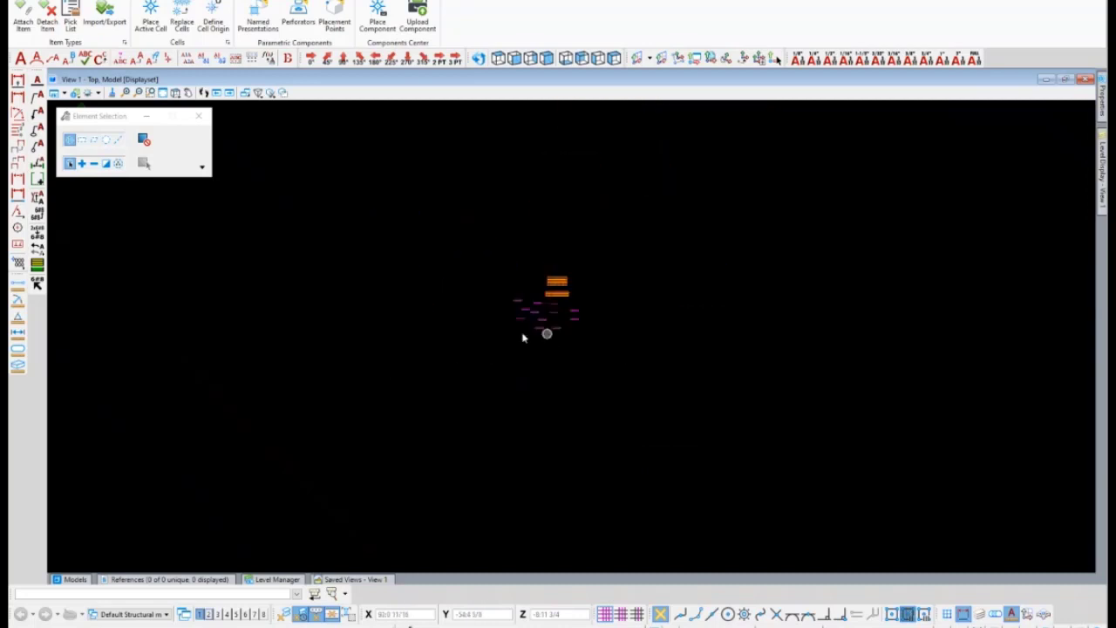
click(91, 0)
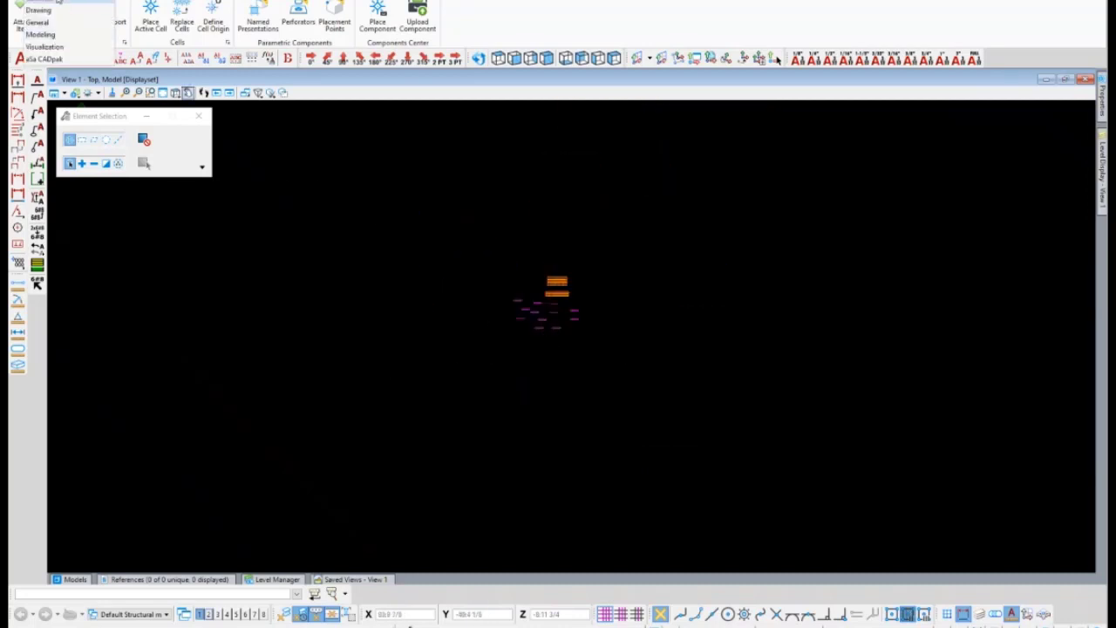
click(89, 3)
click(684, 14)
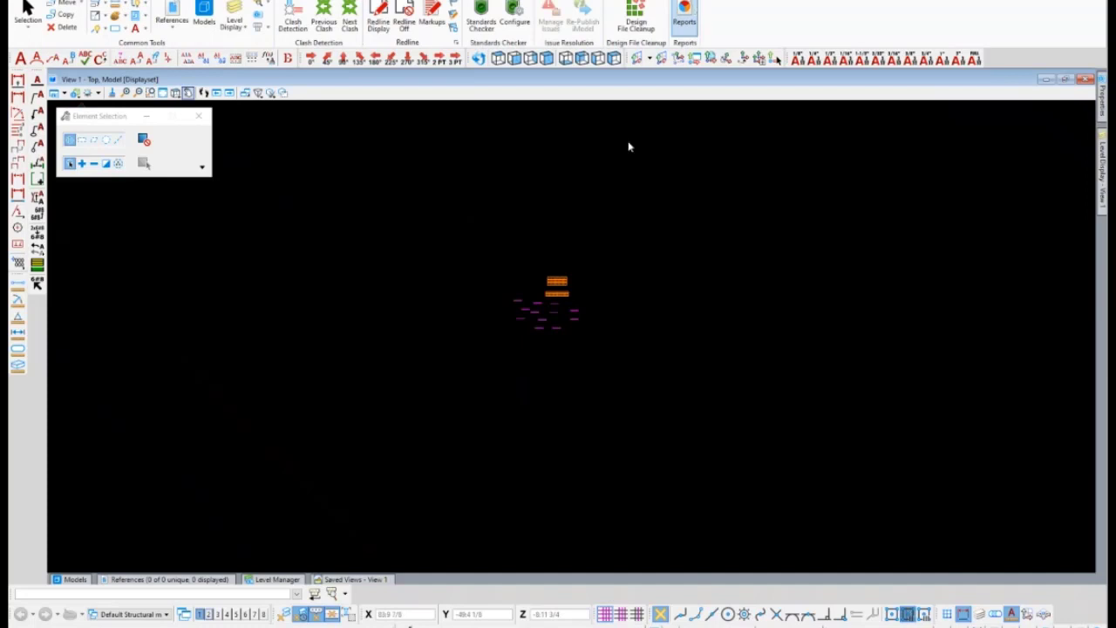
click(471, 211)
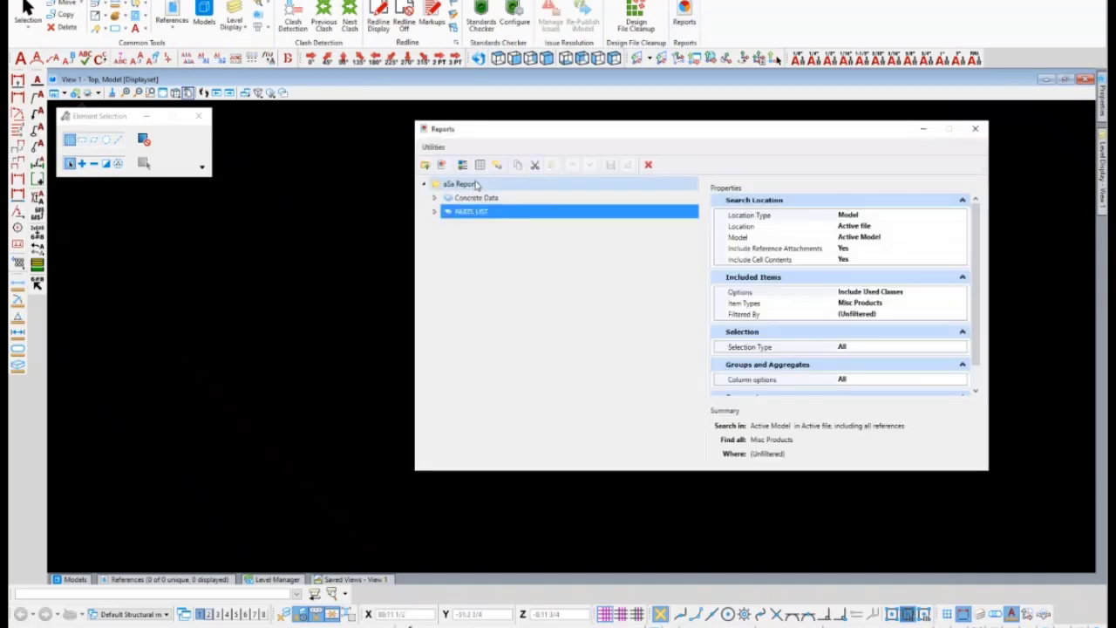
click(463, 164)
click(388, 199)
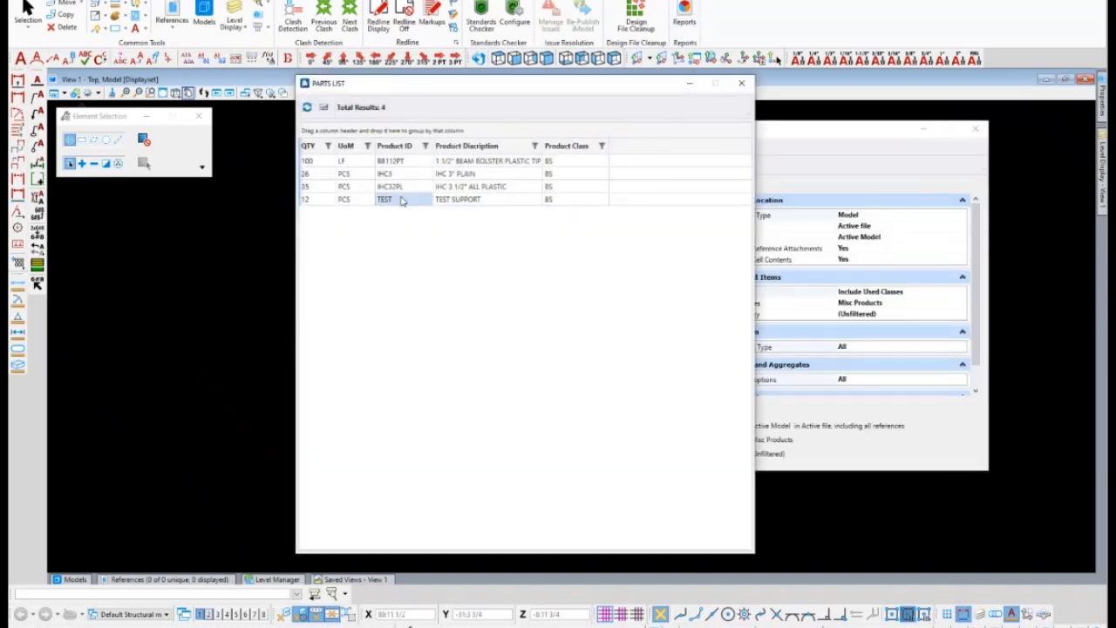